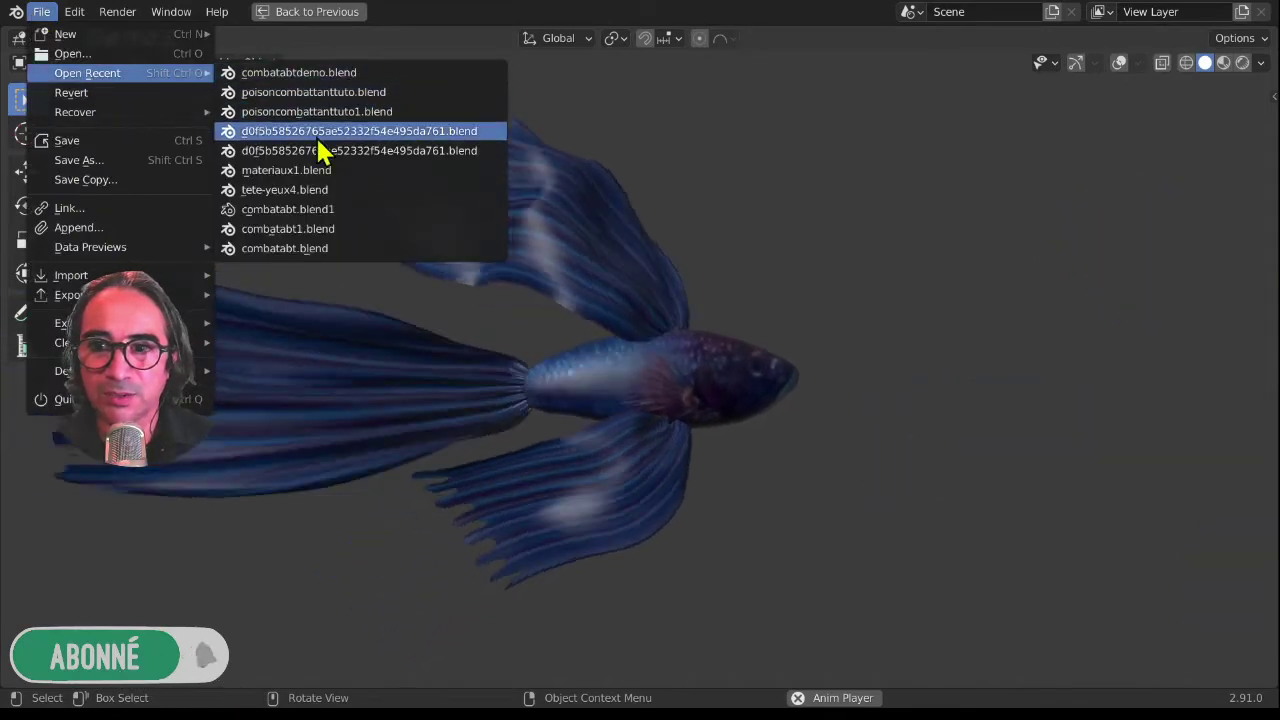
Step: Open the recent file poisoncombattanttuto.blend and review the fish body's keyframed animation and the tail's cloth physics
click(295, 92)
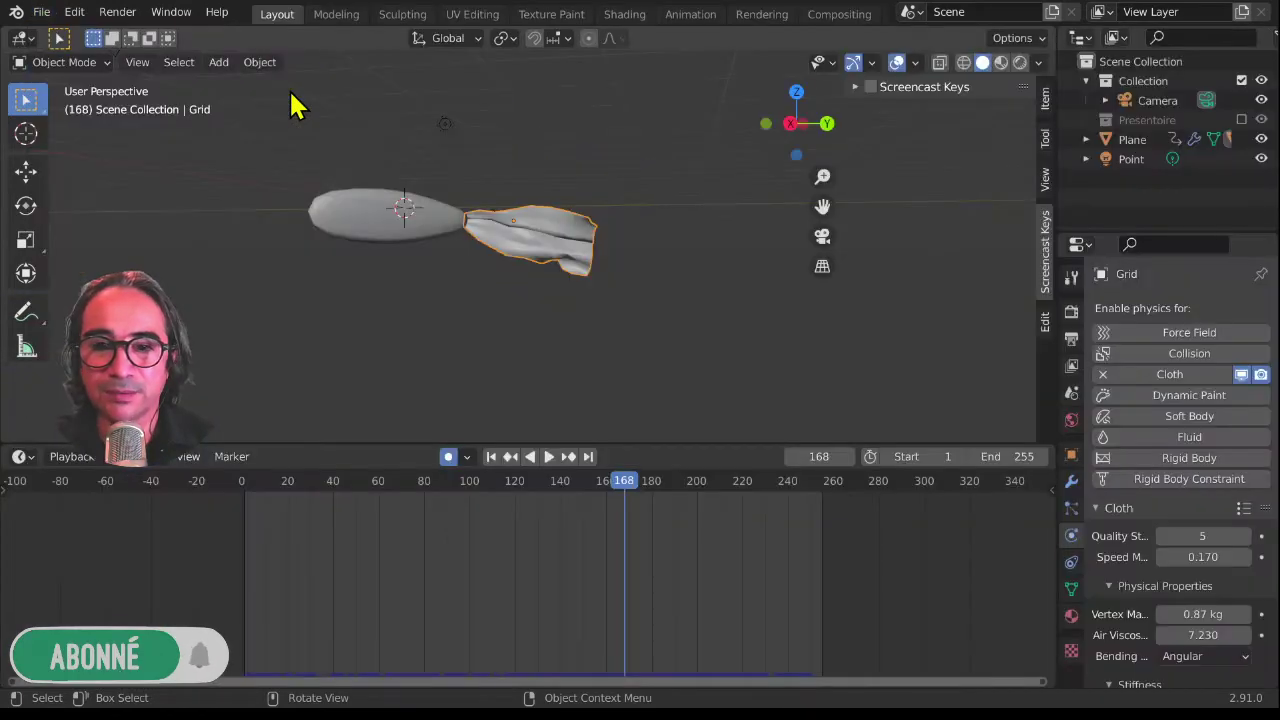
middle_drag(351, 214, 391, 266)
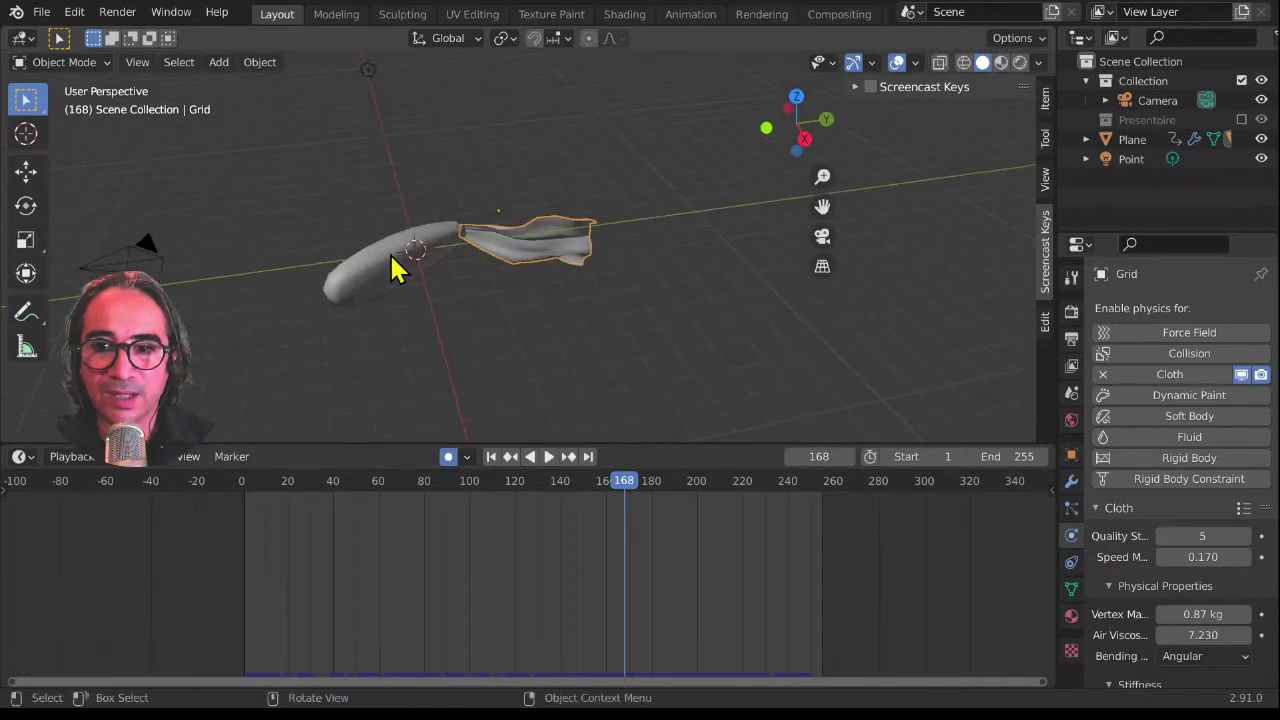
click(391, 272)
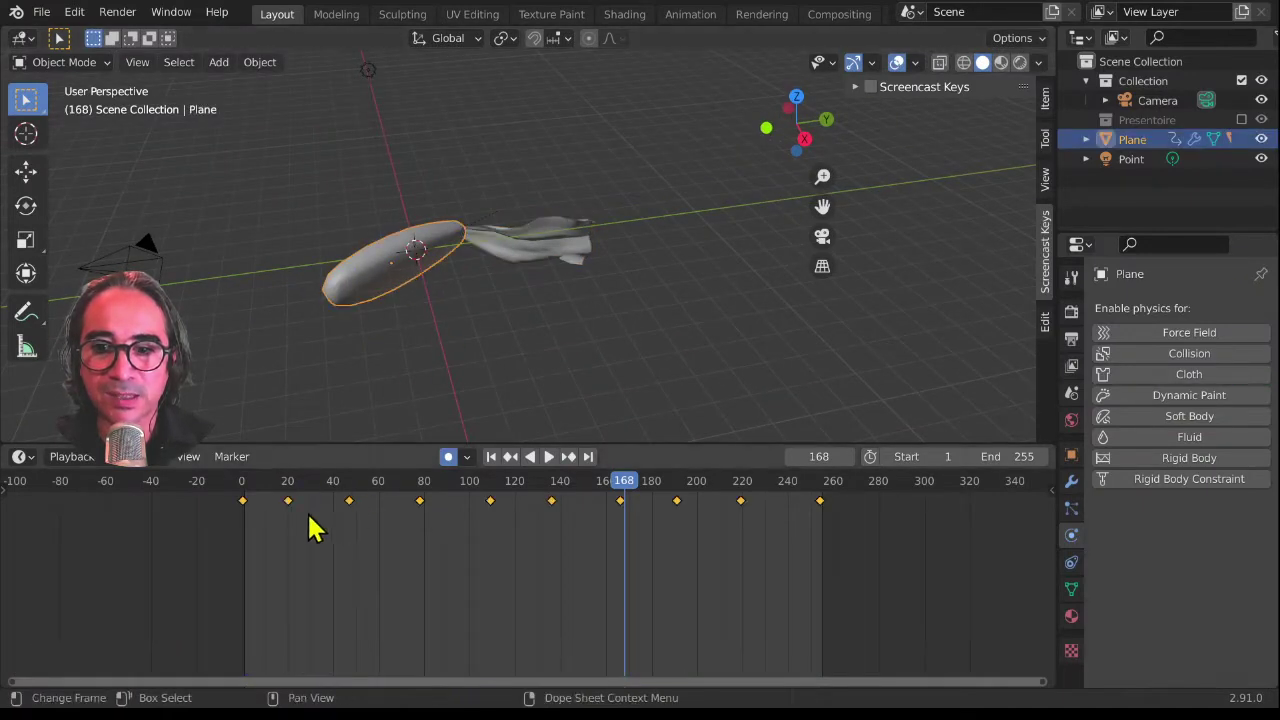
drag(251, 489, 565, 485)
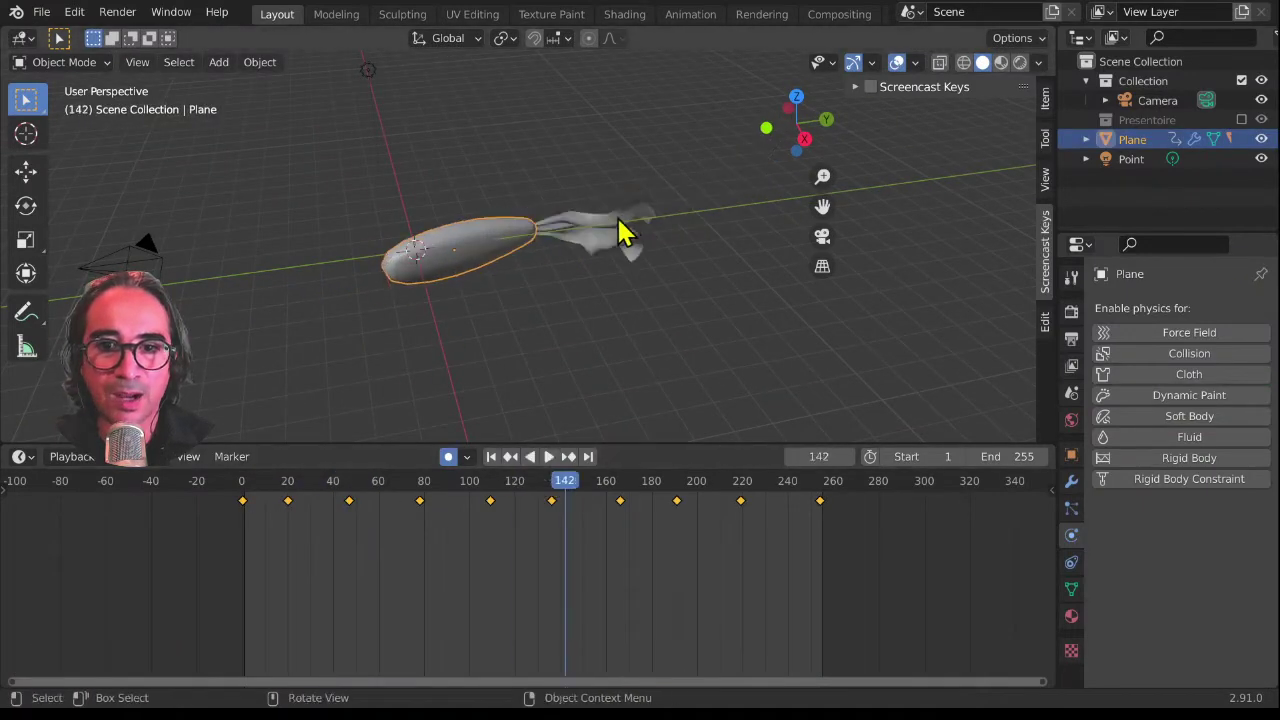
click(620, 229)
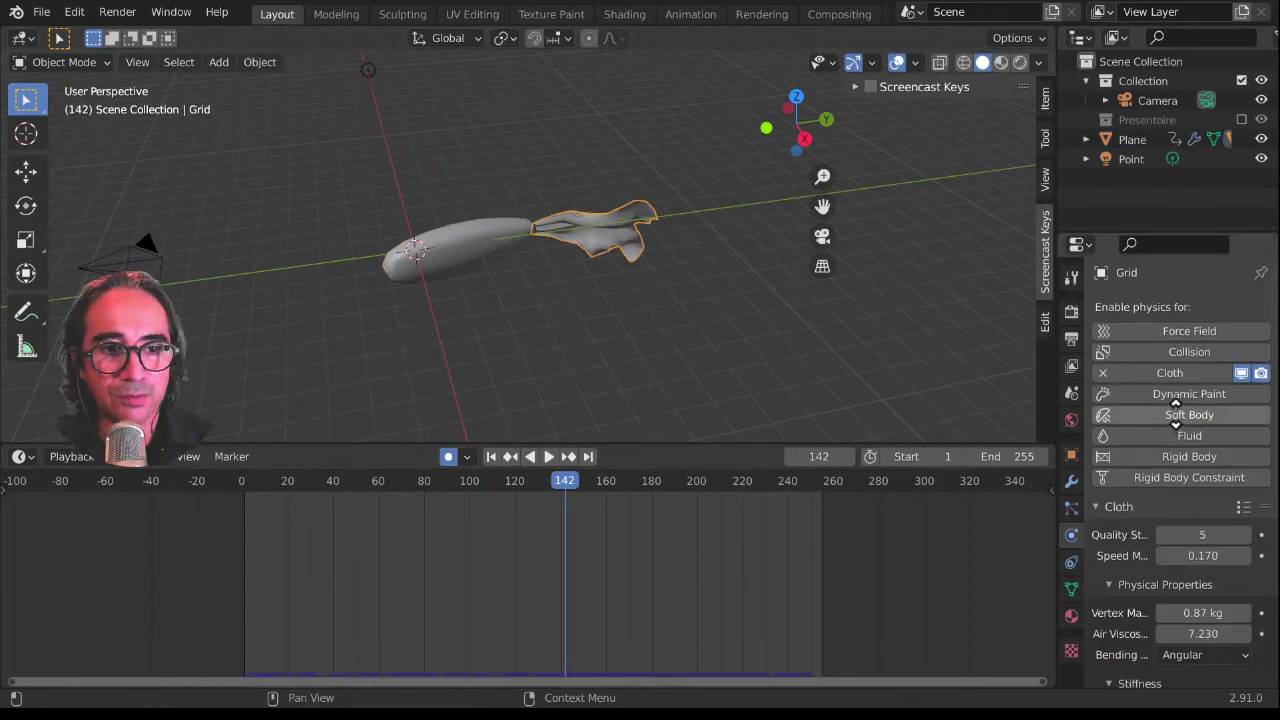
scroll(1174, 400, down, 2)
middle_drag(700, 340, 465, 235)
Step: Delete all of the fish body's animation keyframes
click(465, 235)
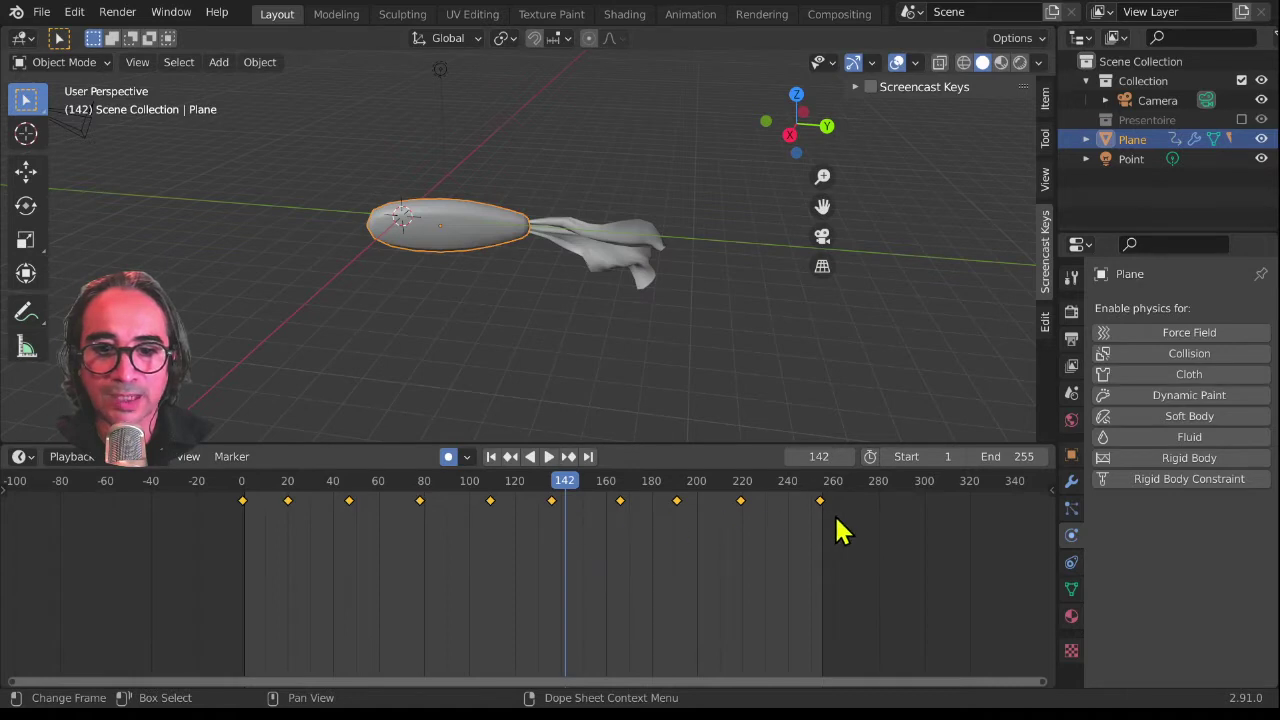
click(249, 524)
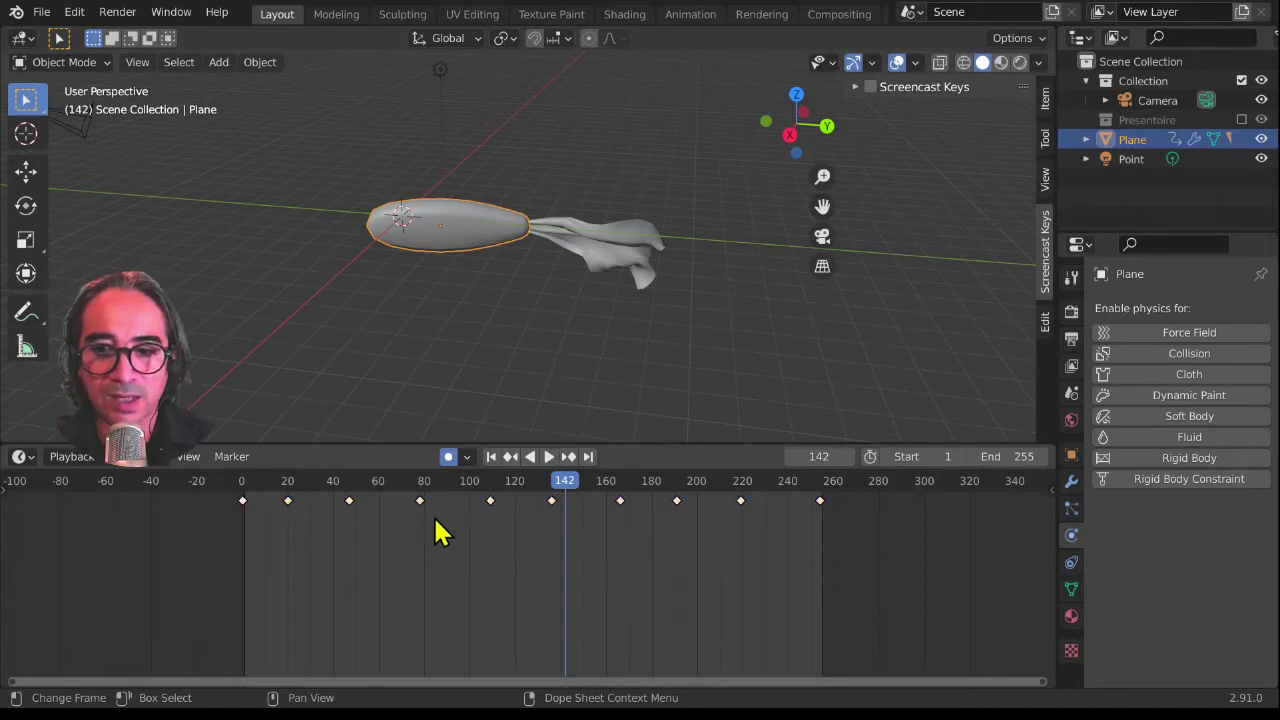
click(490, 510)
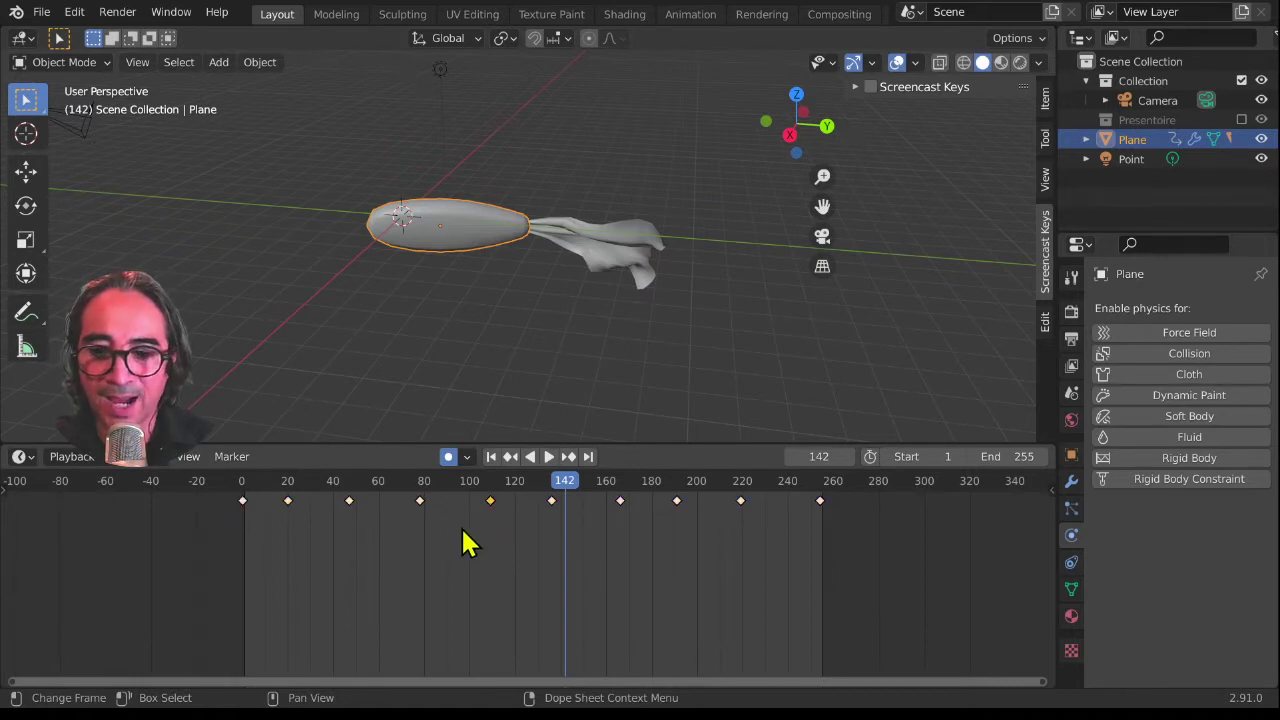
key(a)
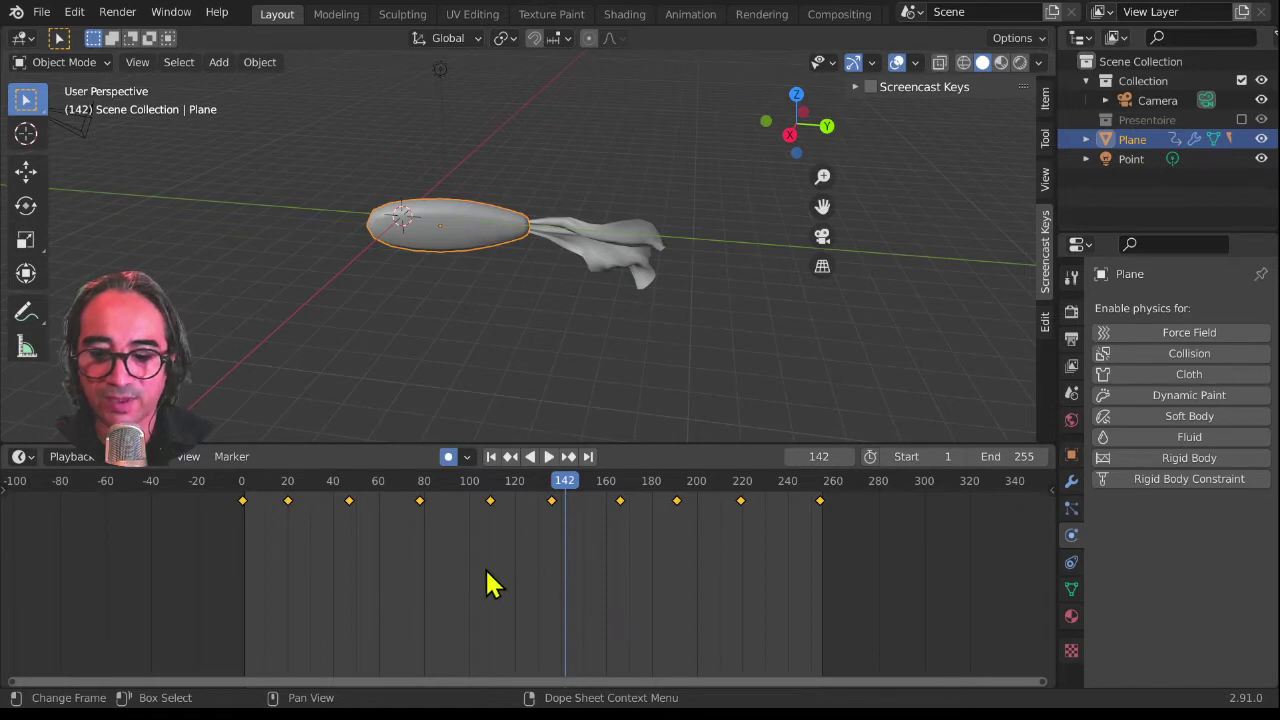
key(x)
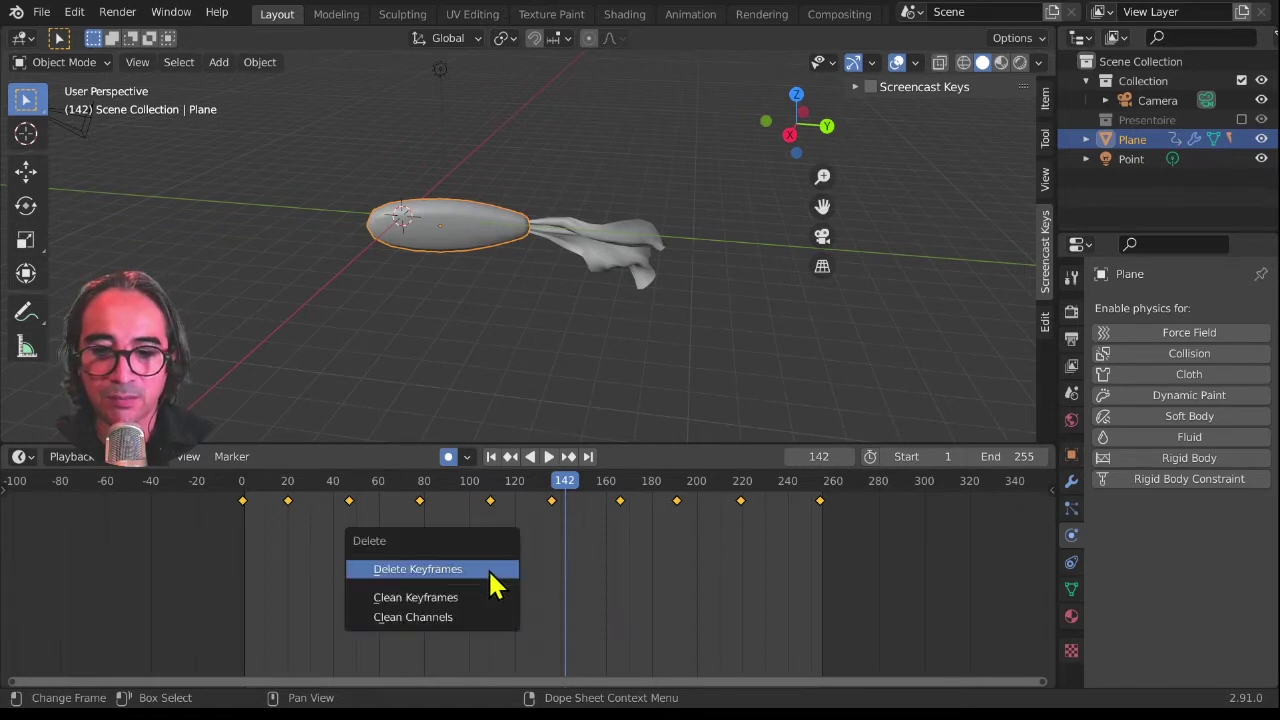
click(432, 570)
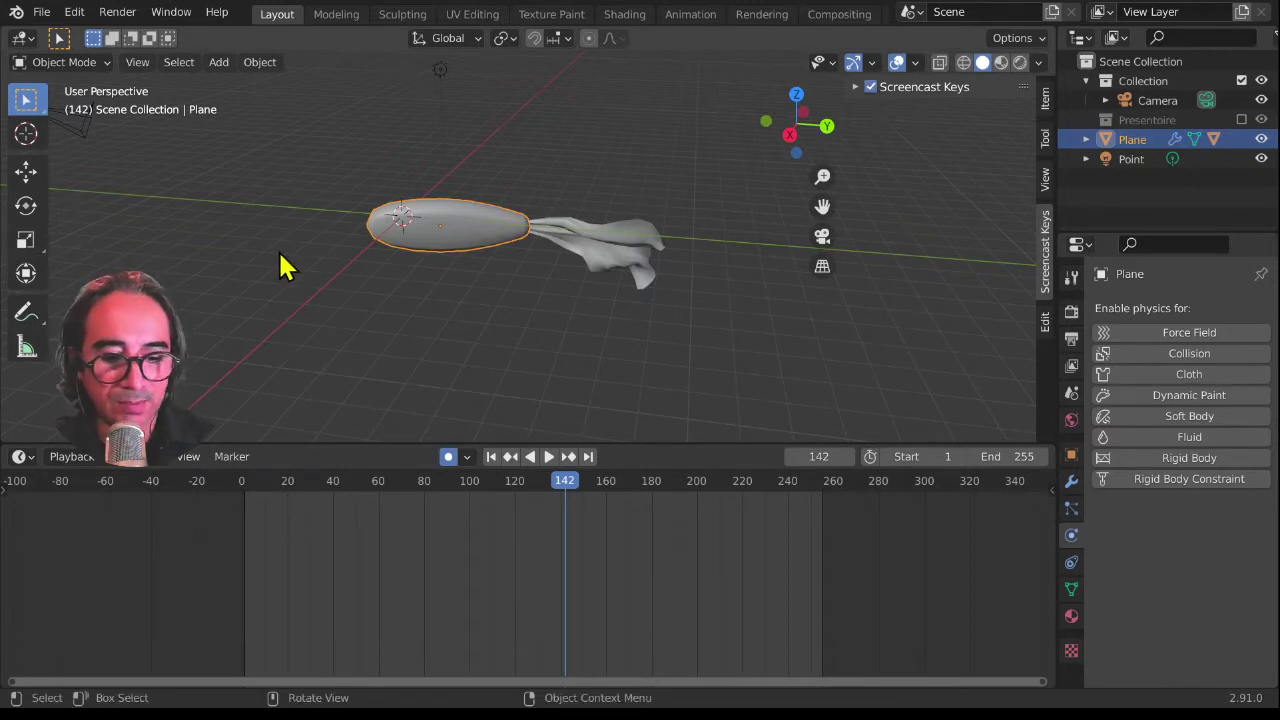
Step: Go to frame 0 and clear the fish body's rotation, location and scale
key(KP_1)
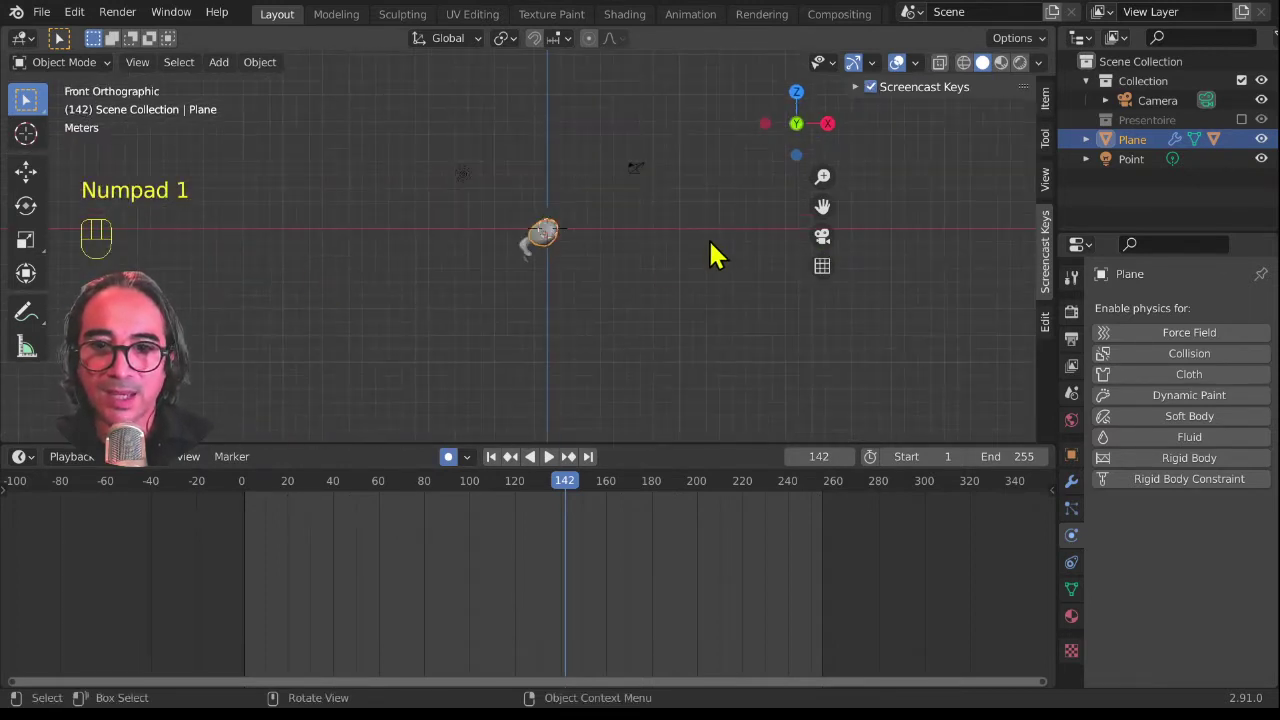
middle_drag(690, 252, 500, 206)
scroll(515, 240, up, 5)
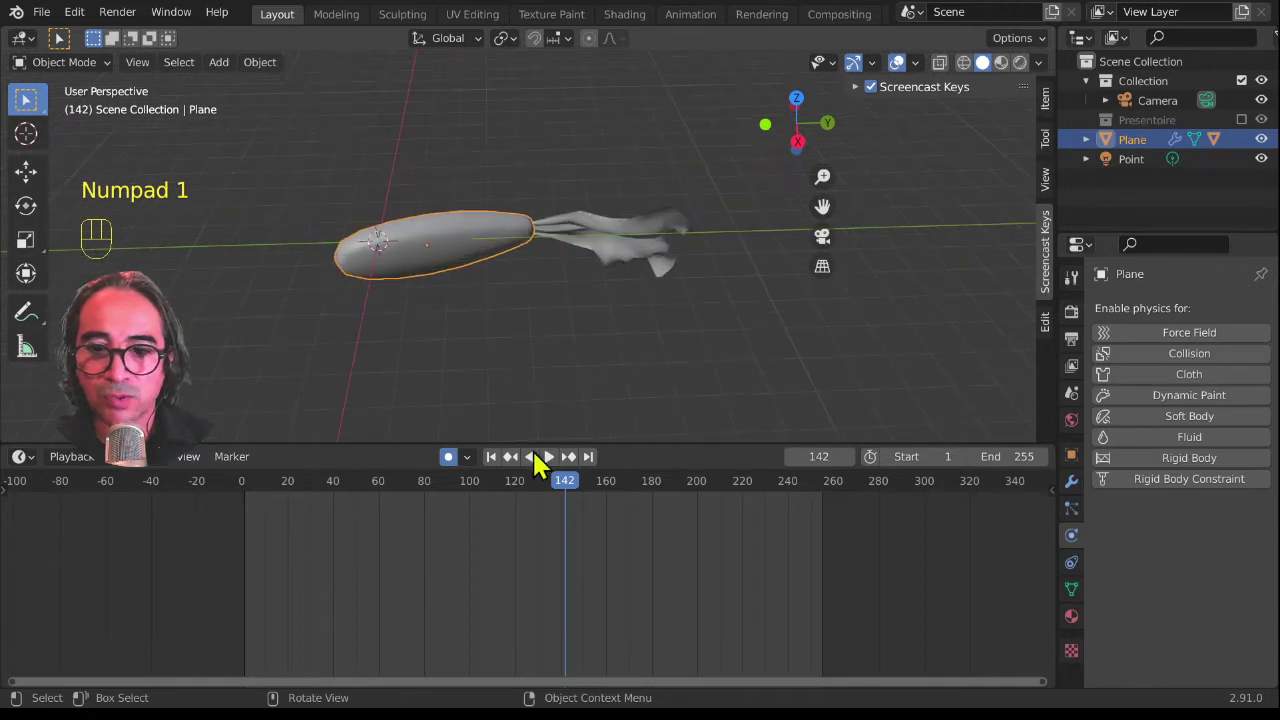
drag(565, 485, 230, 478)
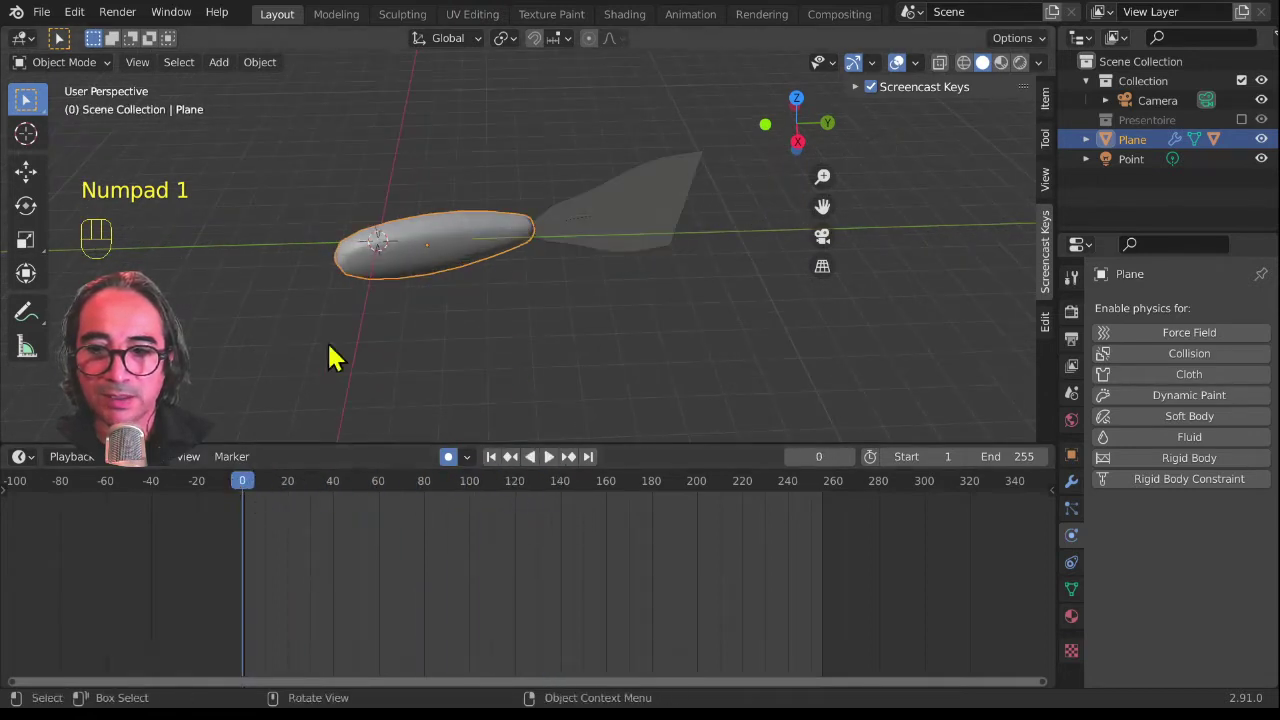
middle_drag(419, 304, 431, 284)
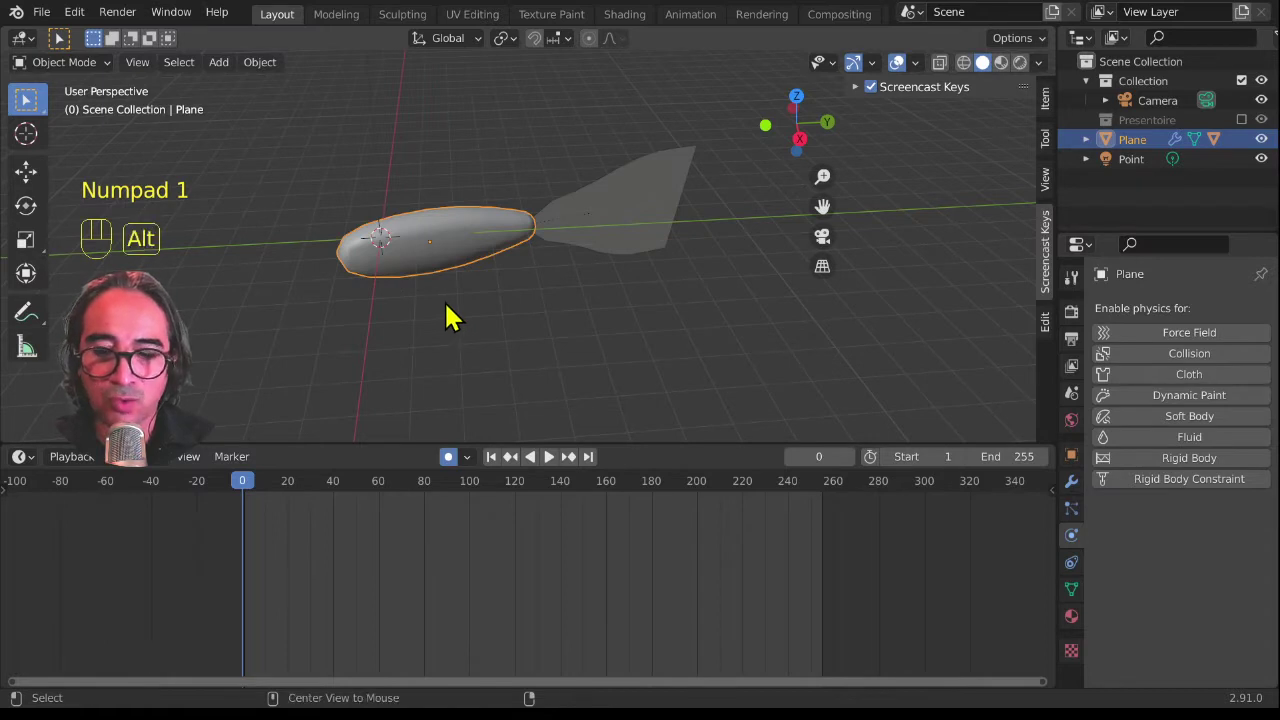
key(alt+r)
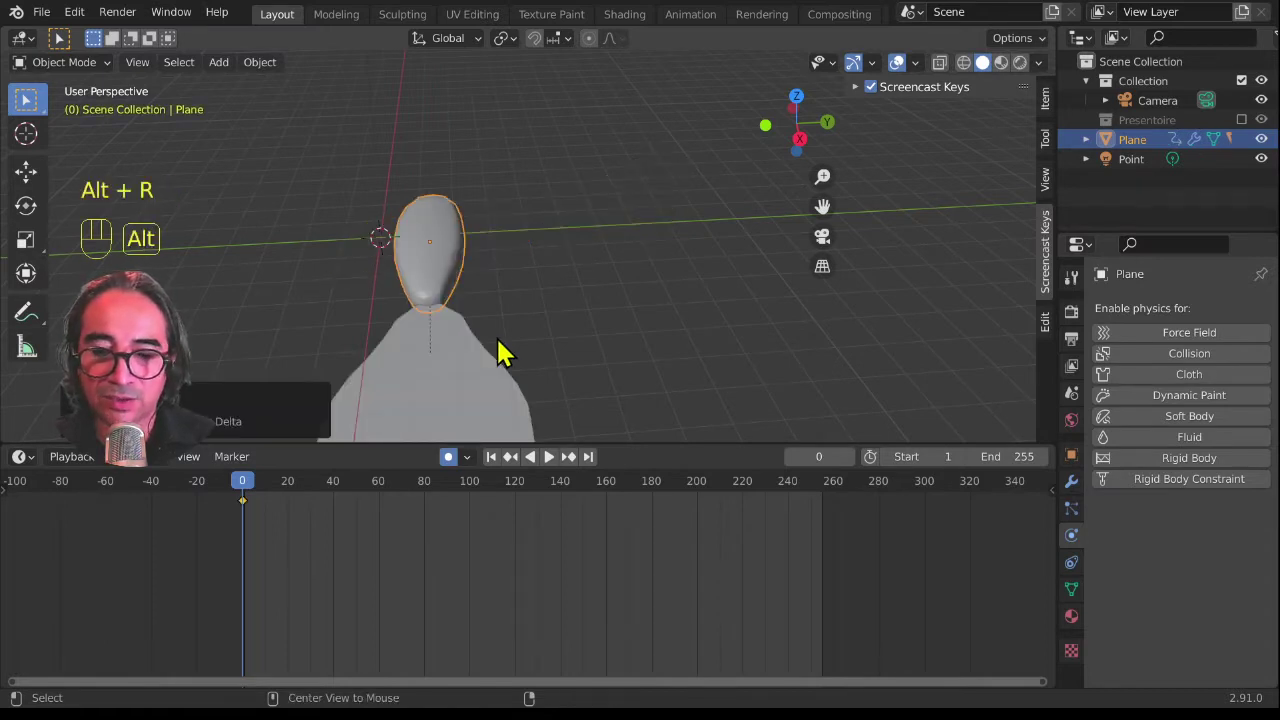
key(alt+g)
key(alt+s)
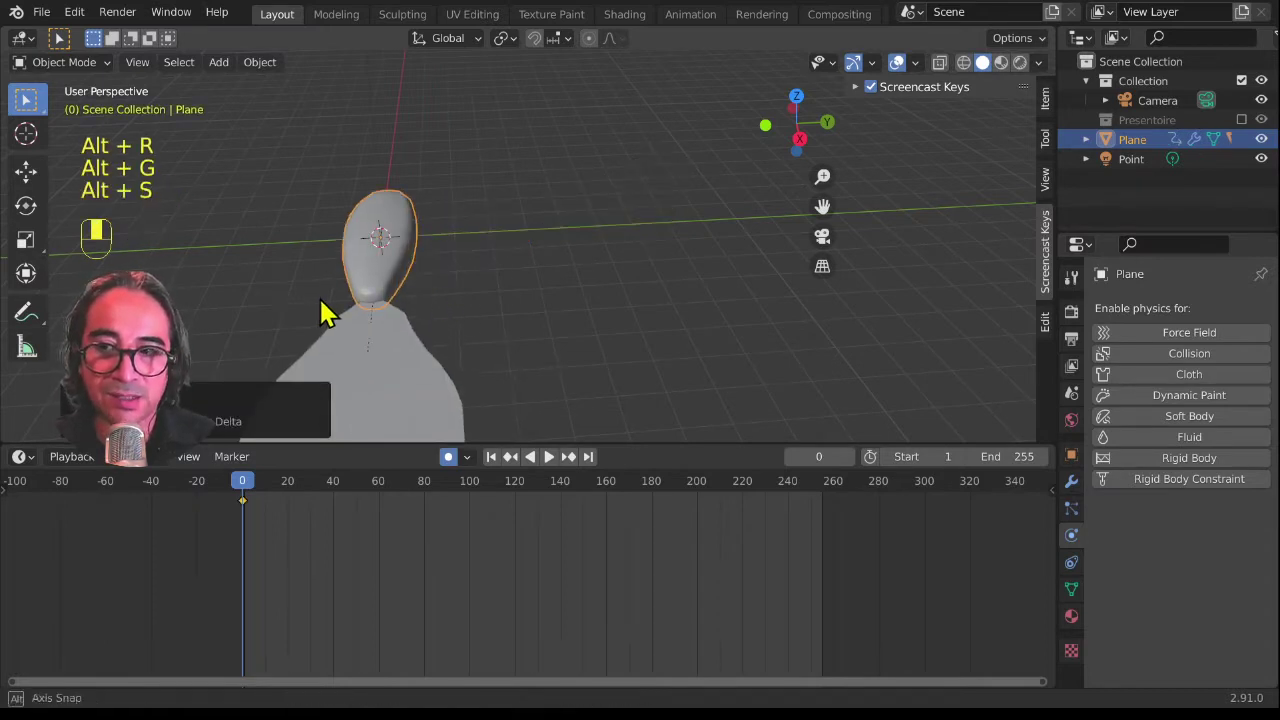
middle_drag(322, 313, 580, 320)
scroll(670, 310, up, 3)
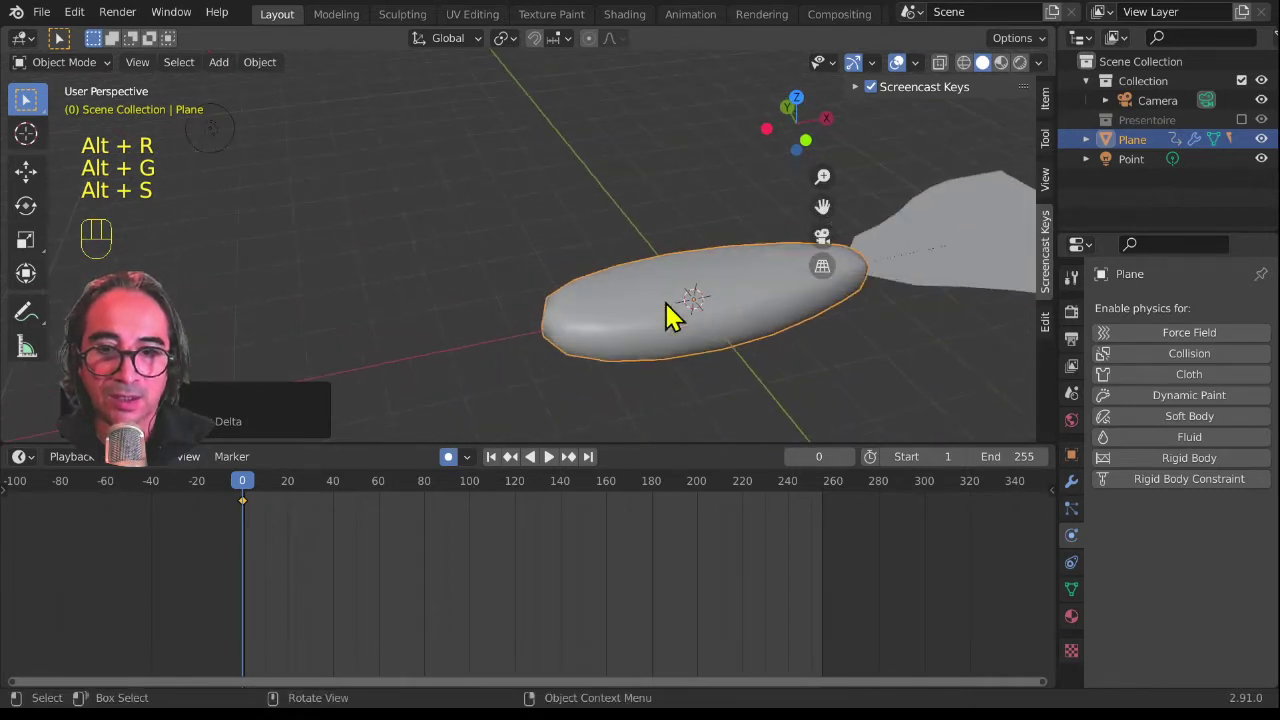
middle_drag(666, 303, 620, 285)
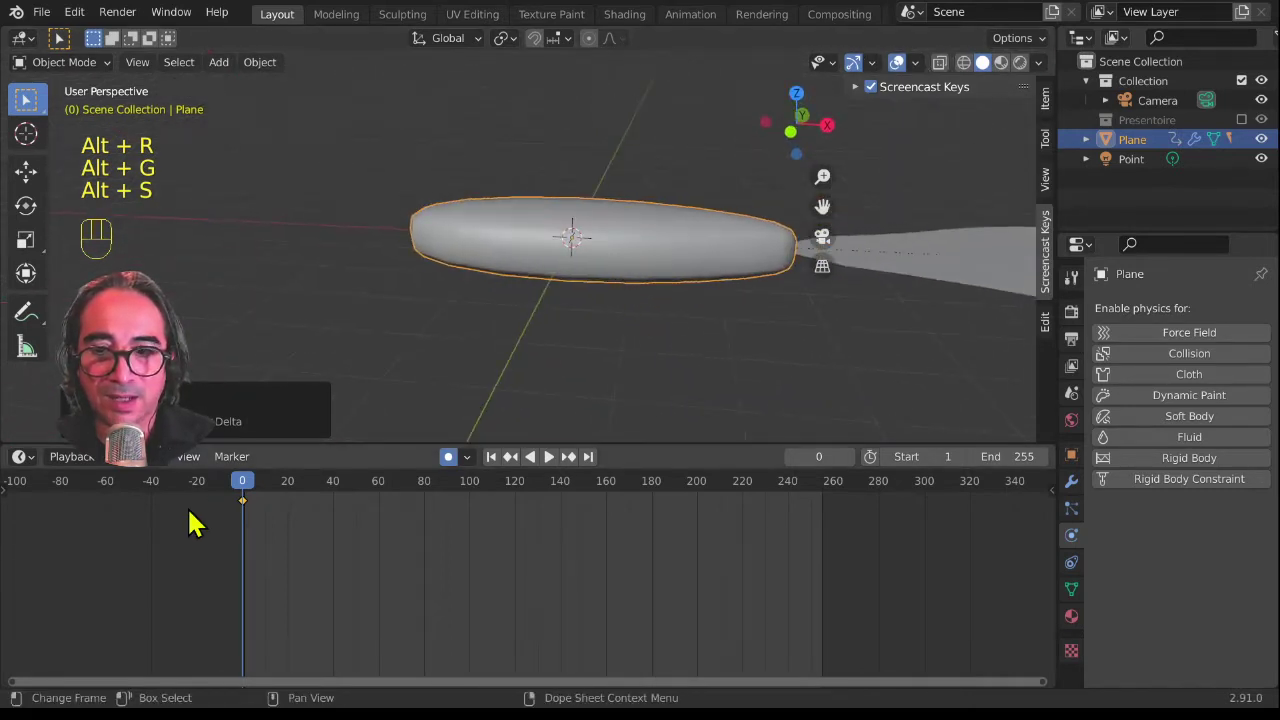
Step: Turn off auto keying and delete the fish body's keyframe at frame 0
click(242, 503)
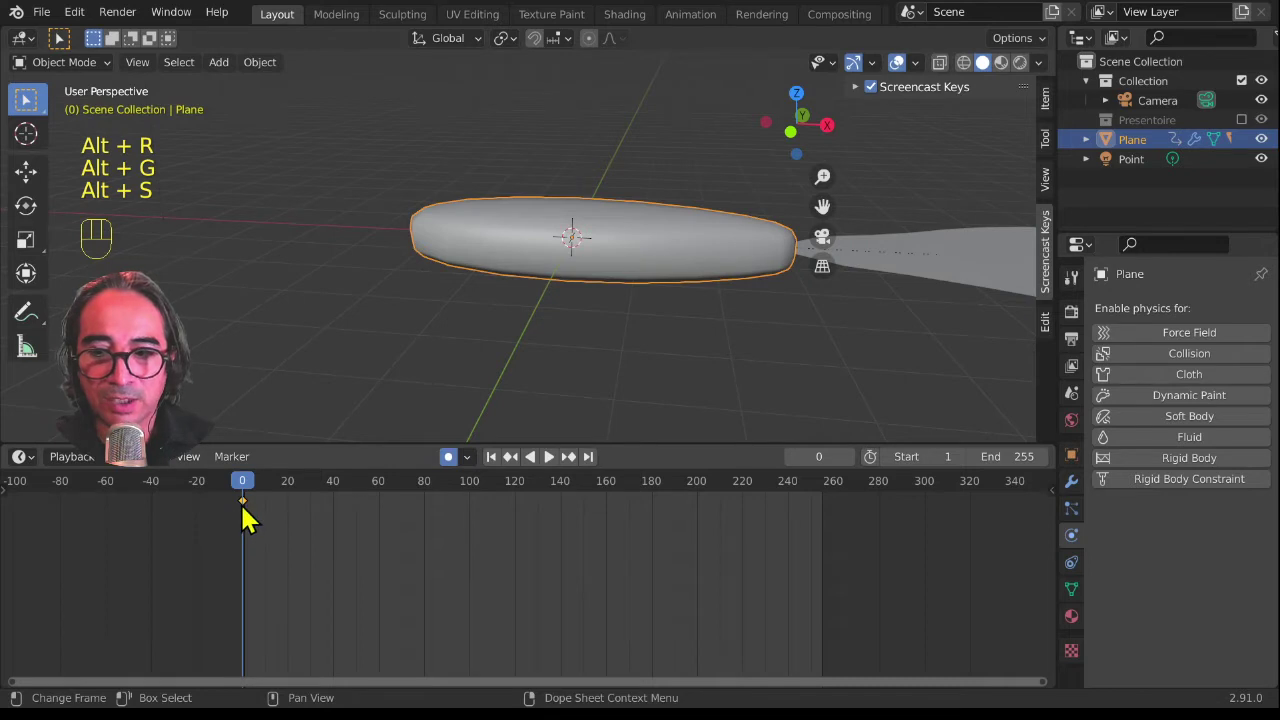
click(448, 457)
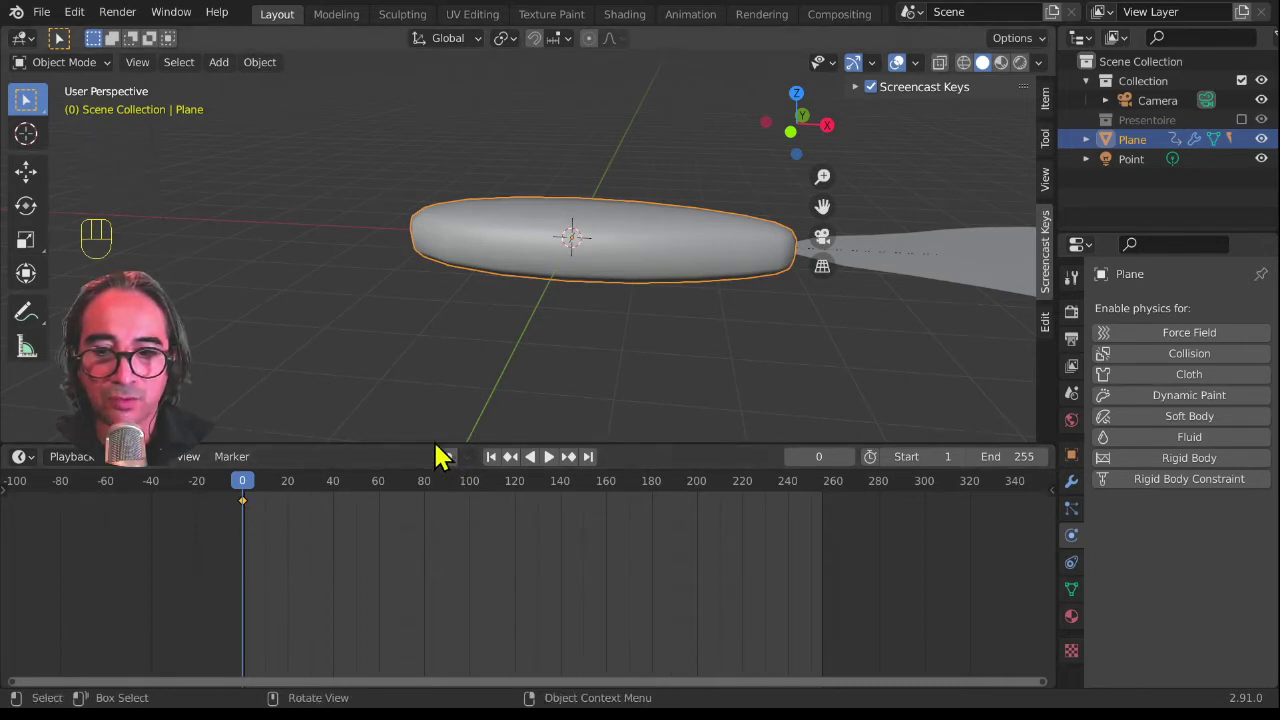
key(x)
click(252, 515)
scroll(474, 316, down, 3)
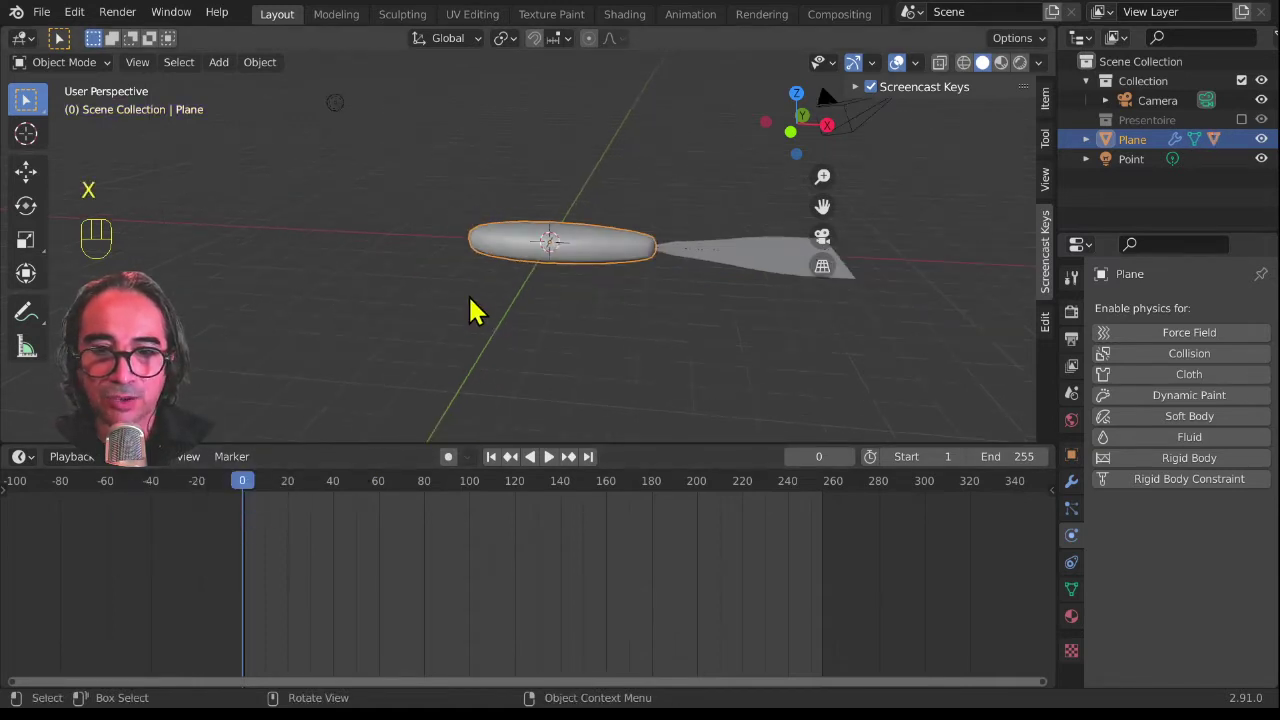
Step: Rotate the fish body 90° in the top orthographic view
key(KP_1)
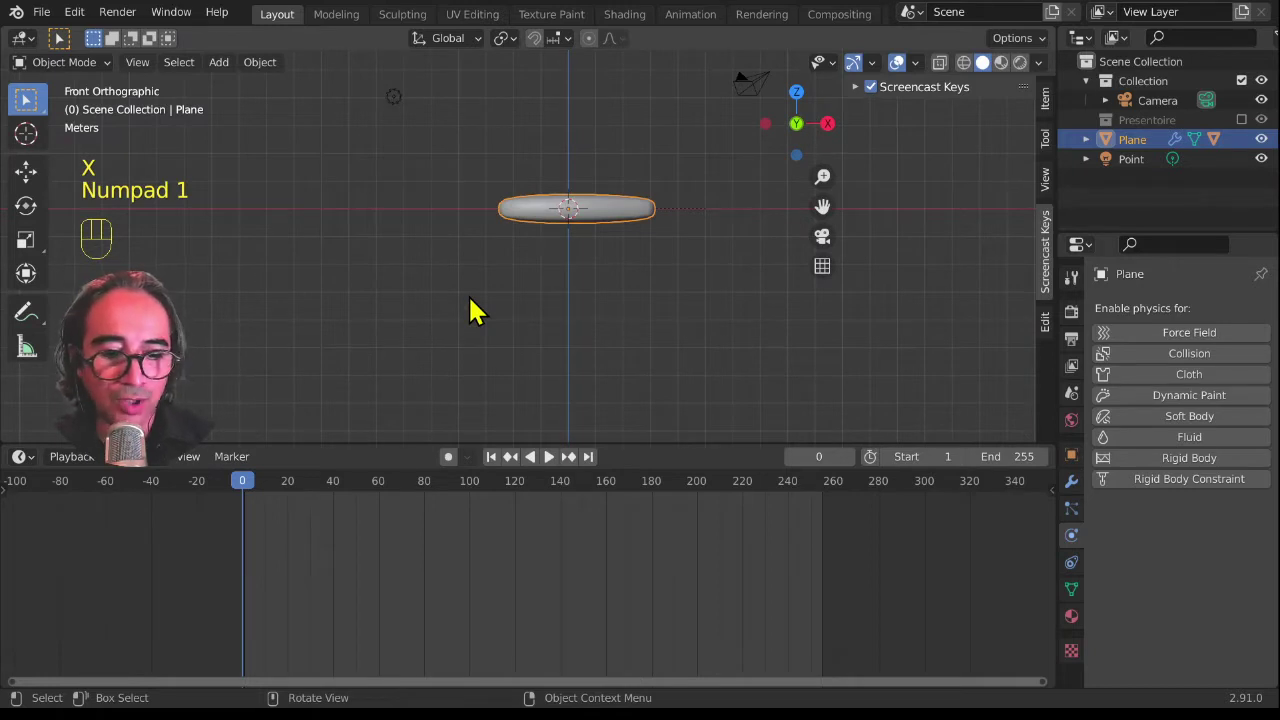
key(KP_7)
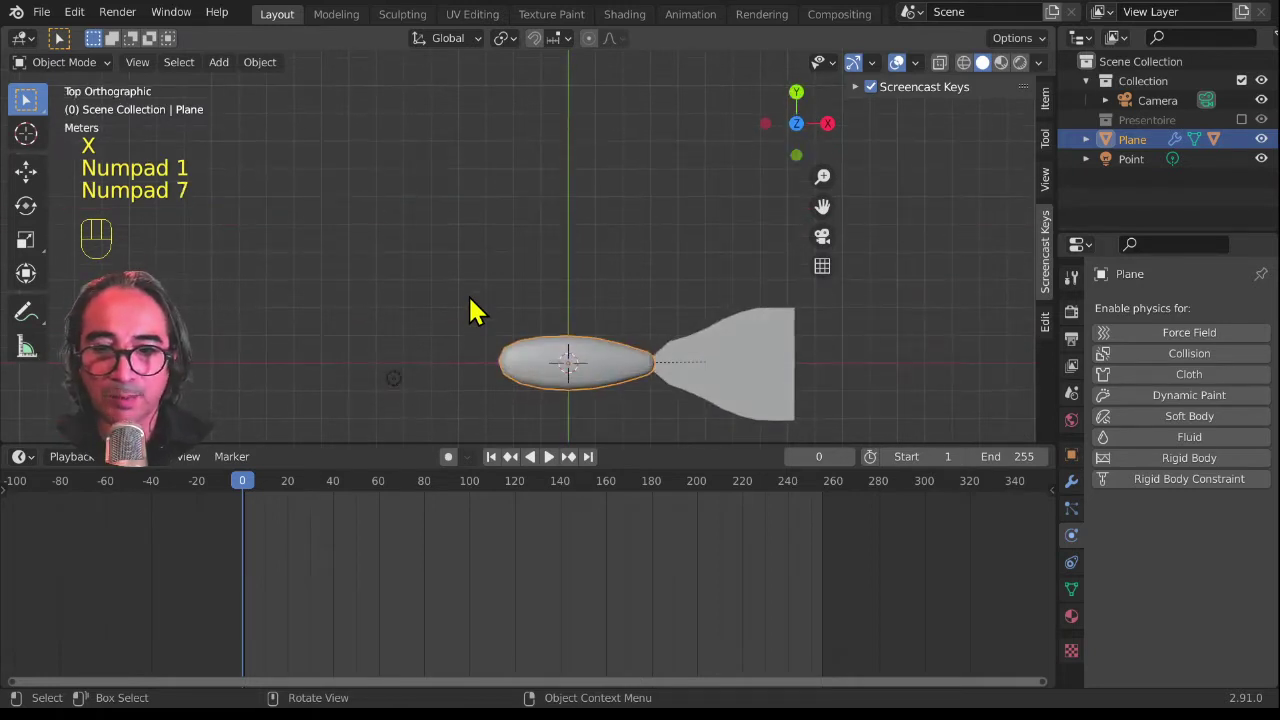
shift+middle_drag(517, 334, 549, 271)
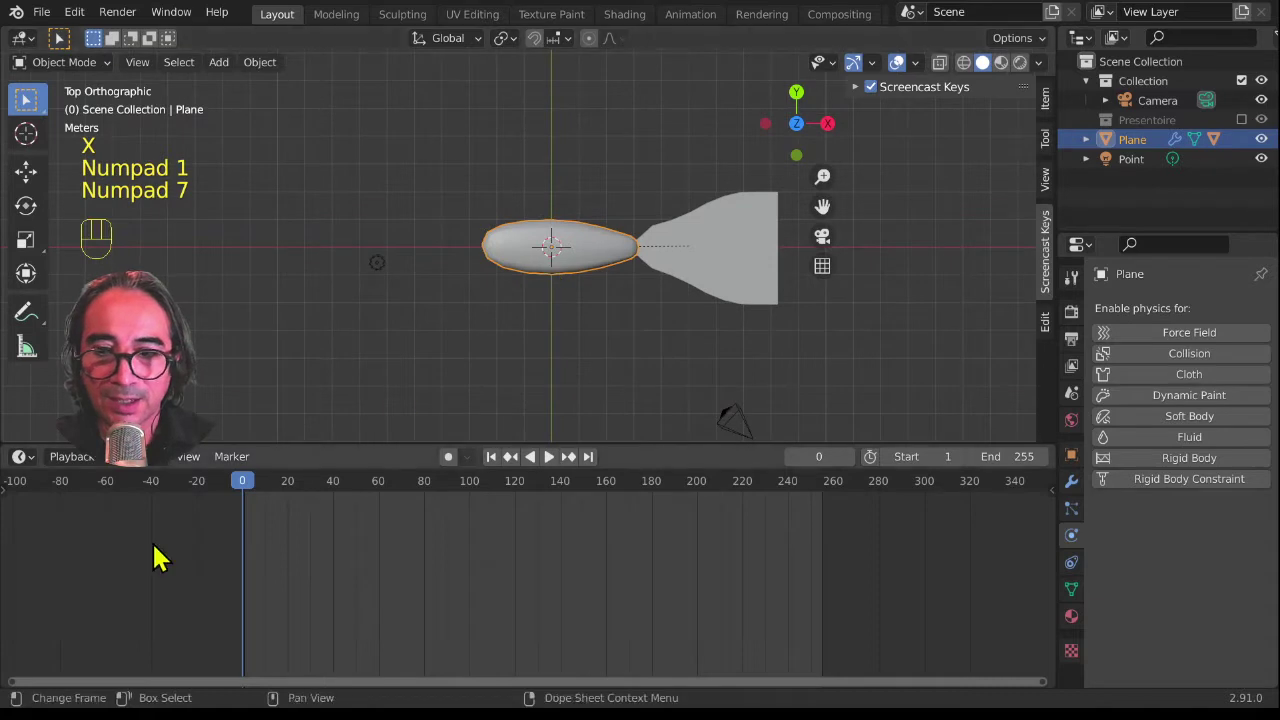
drag(246, 494, 214, 508)
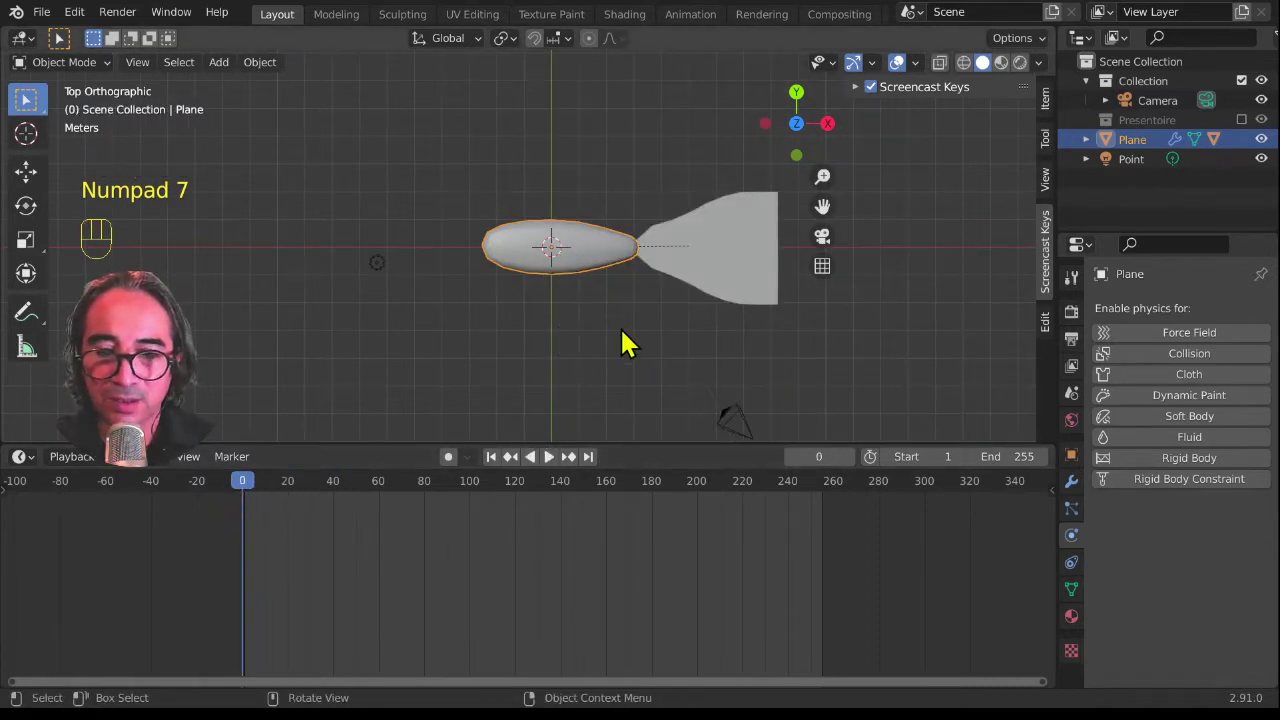
key(r)
key(ctrl)
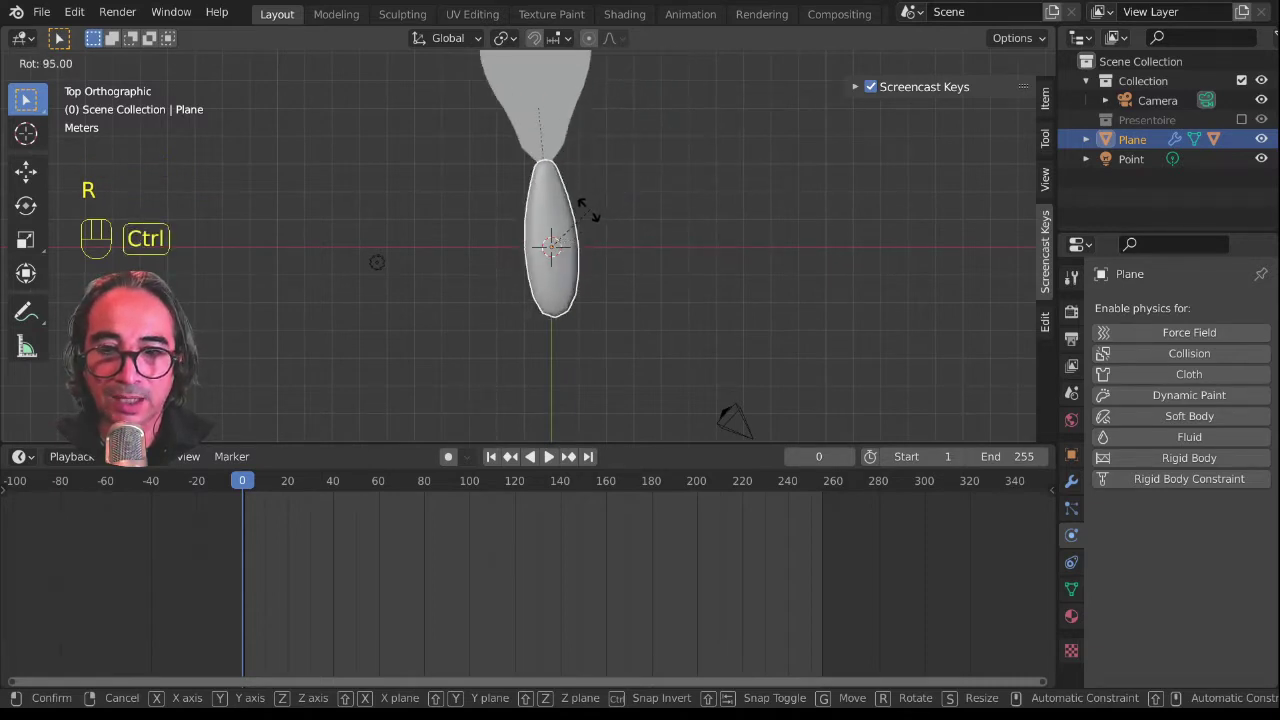
click(595, 222)
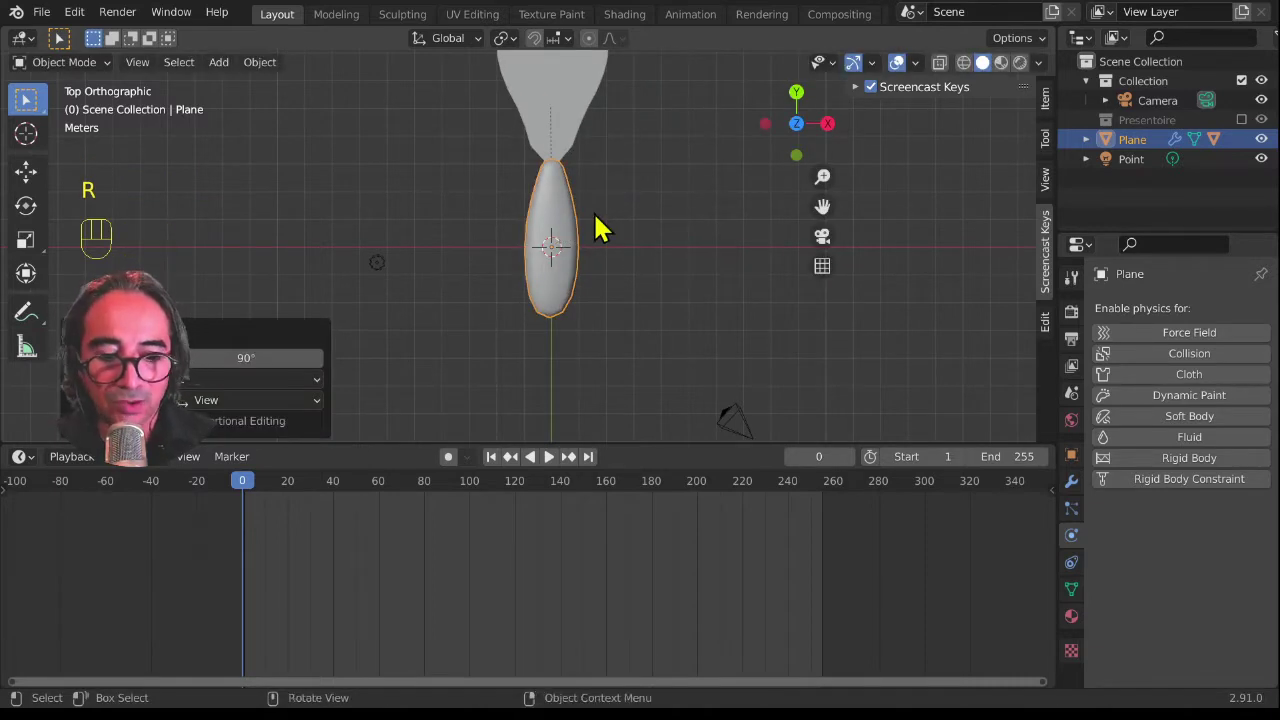
Step: Rotate the fish body -90° in the front orthographic view so the tail stands vertically
key(KP_1)
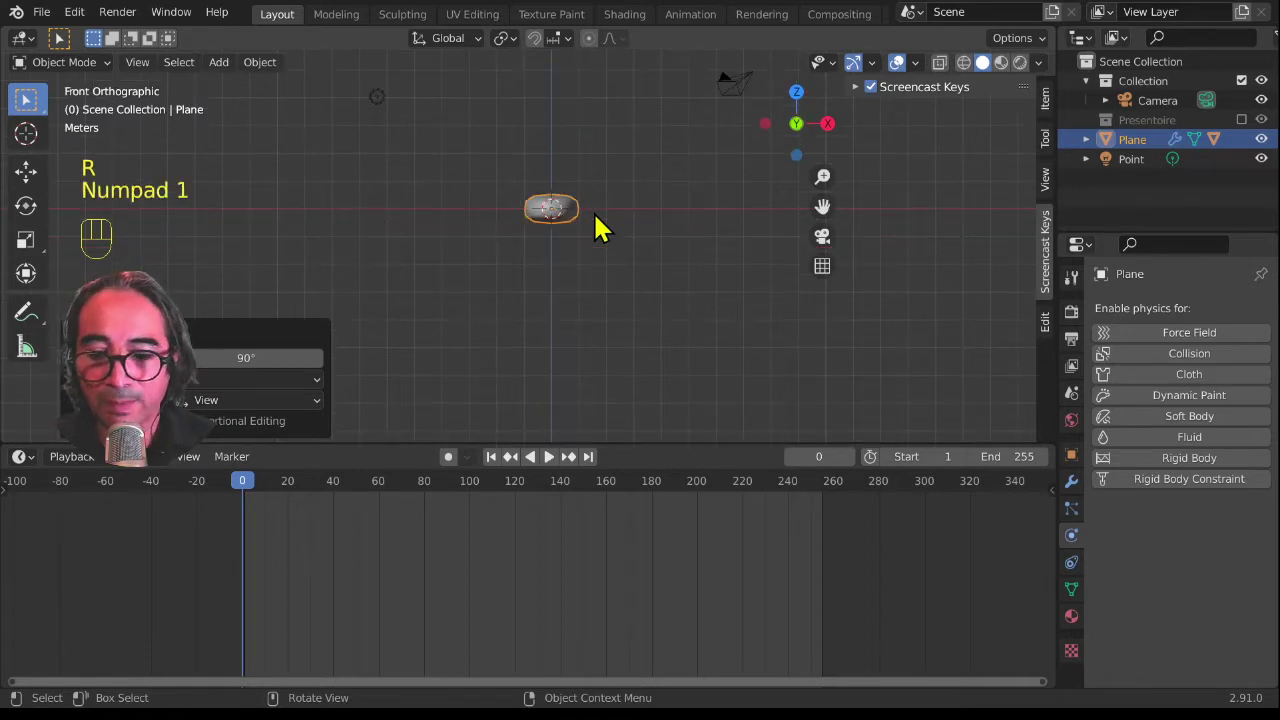
scroll(595, 229, up, 2)
key(r)
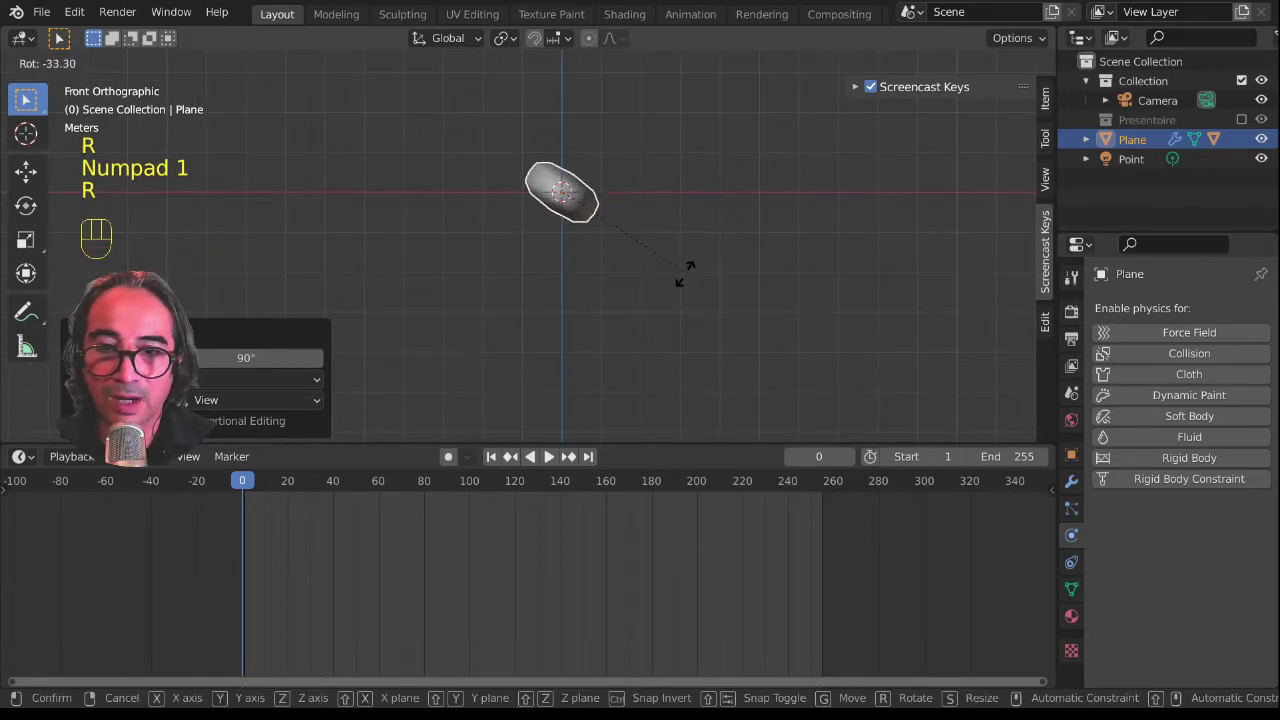
text(-90)
click(640, 325)
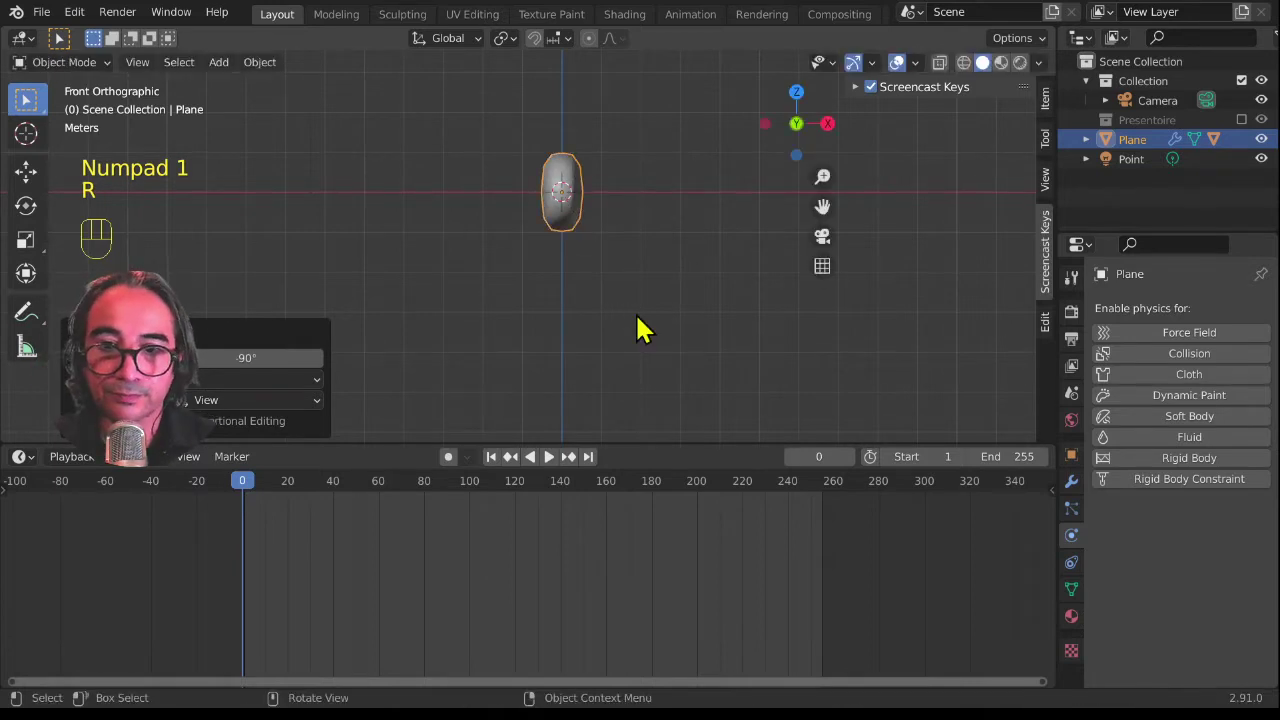
middle_drag(671, 329, 490, 333)
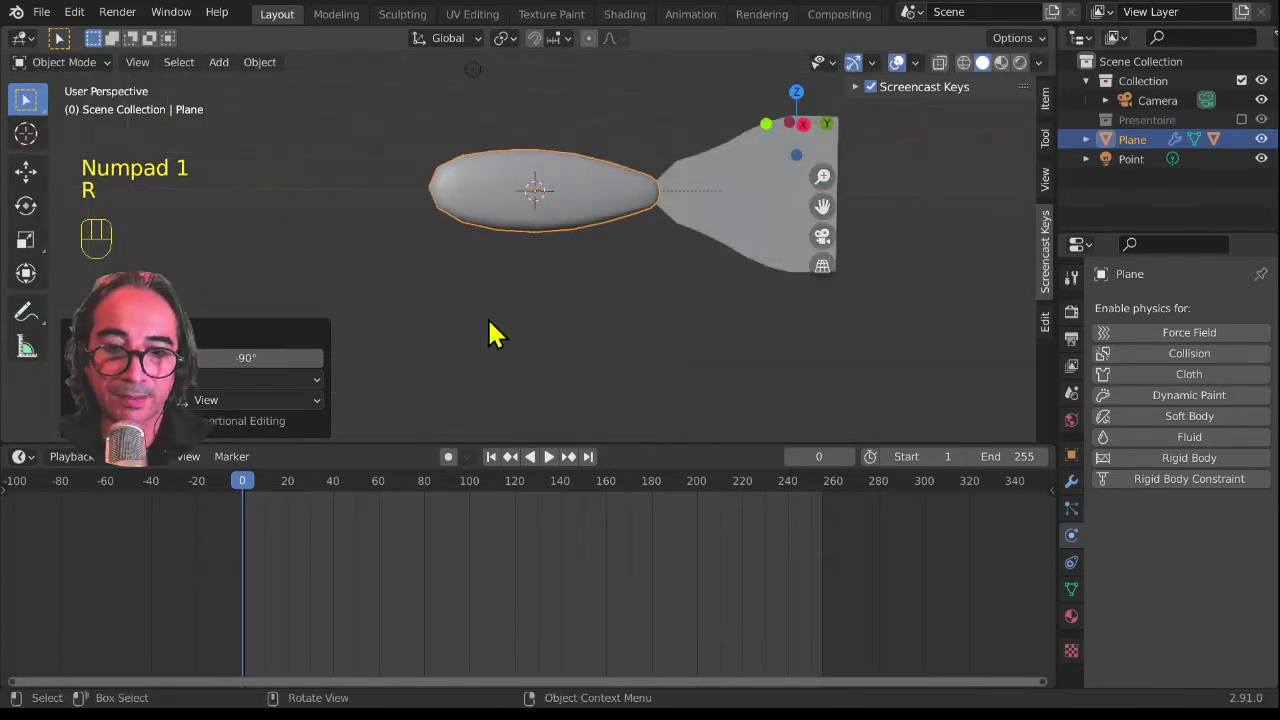
Step: Add a single-bone armature at the centre of the fish body in the right orthographic view
key(KP_3)
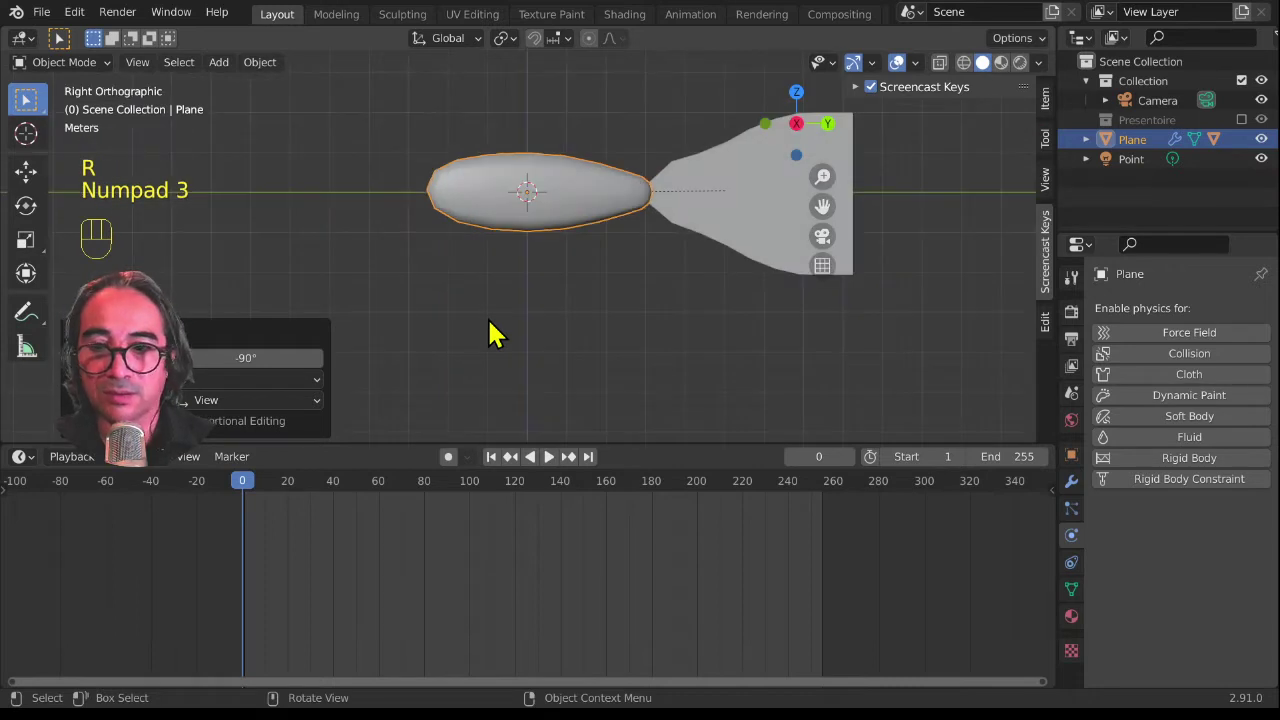
shift+middle_drag(594, 329, 571, 337)
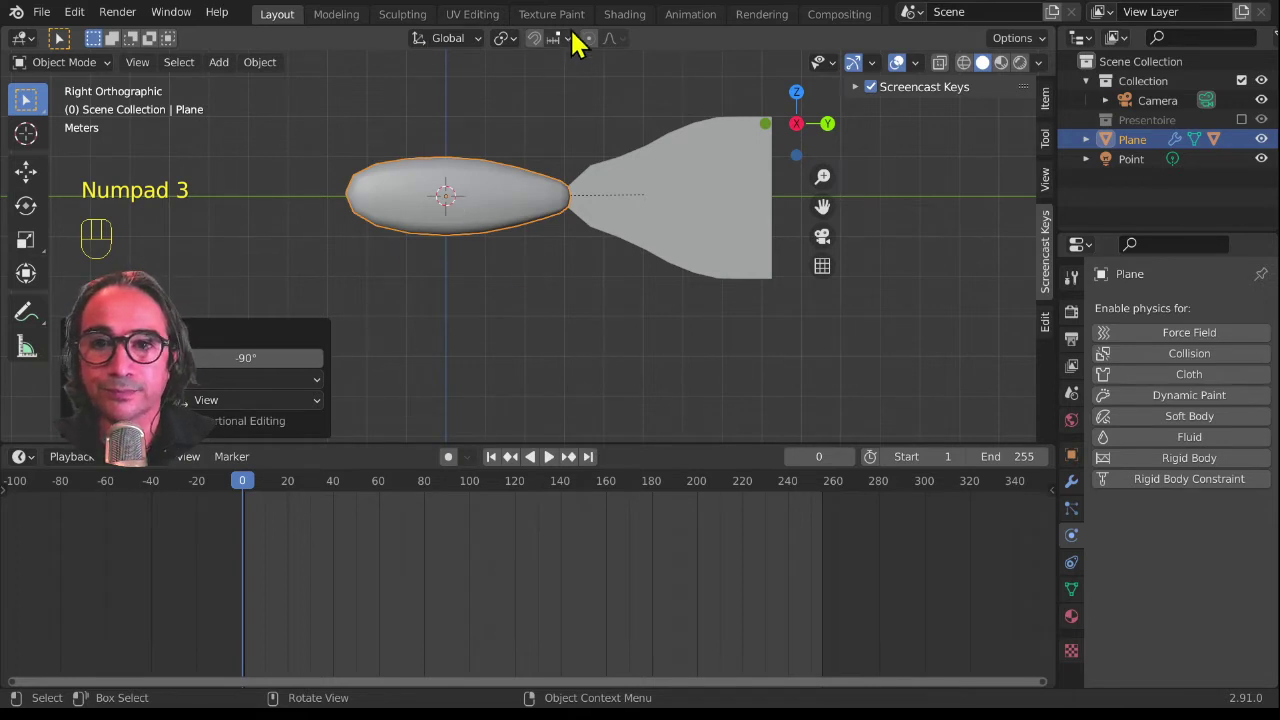
click(220, 63)
mouse_move(256, 85)
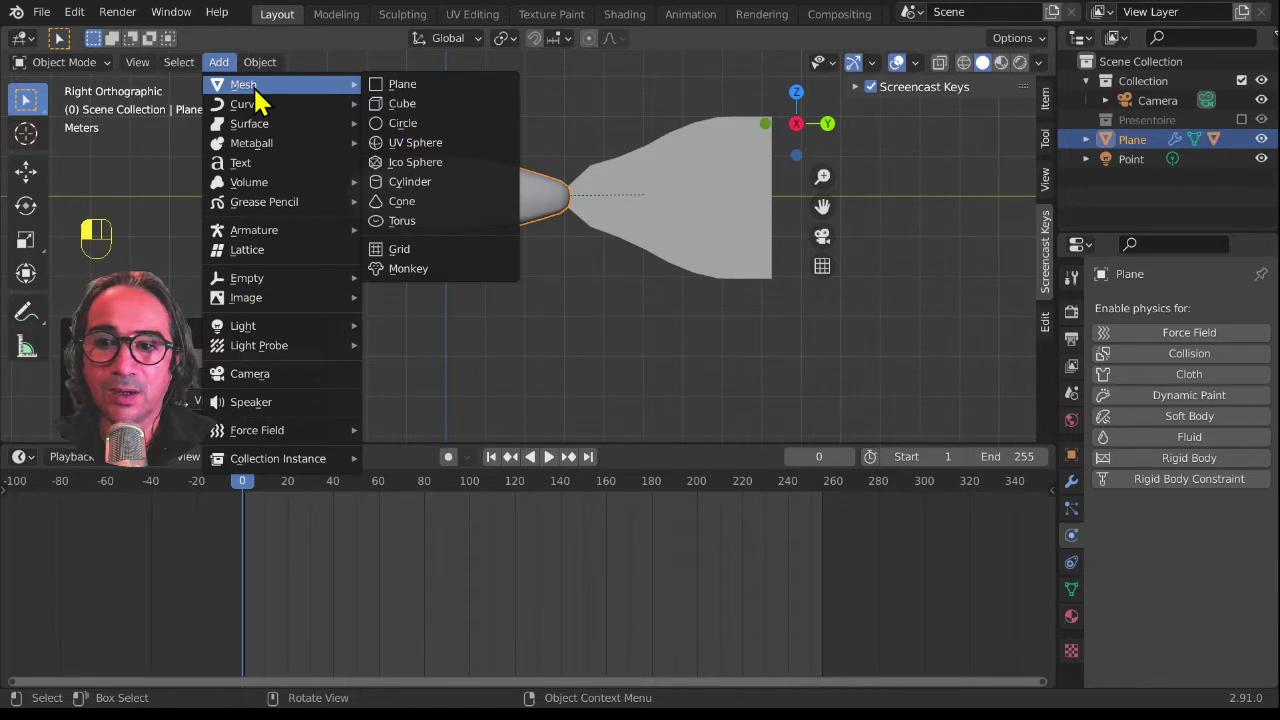
mouse_move(250, 232)
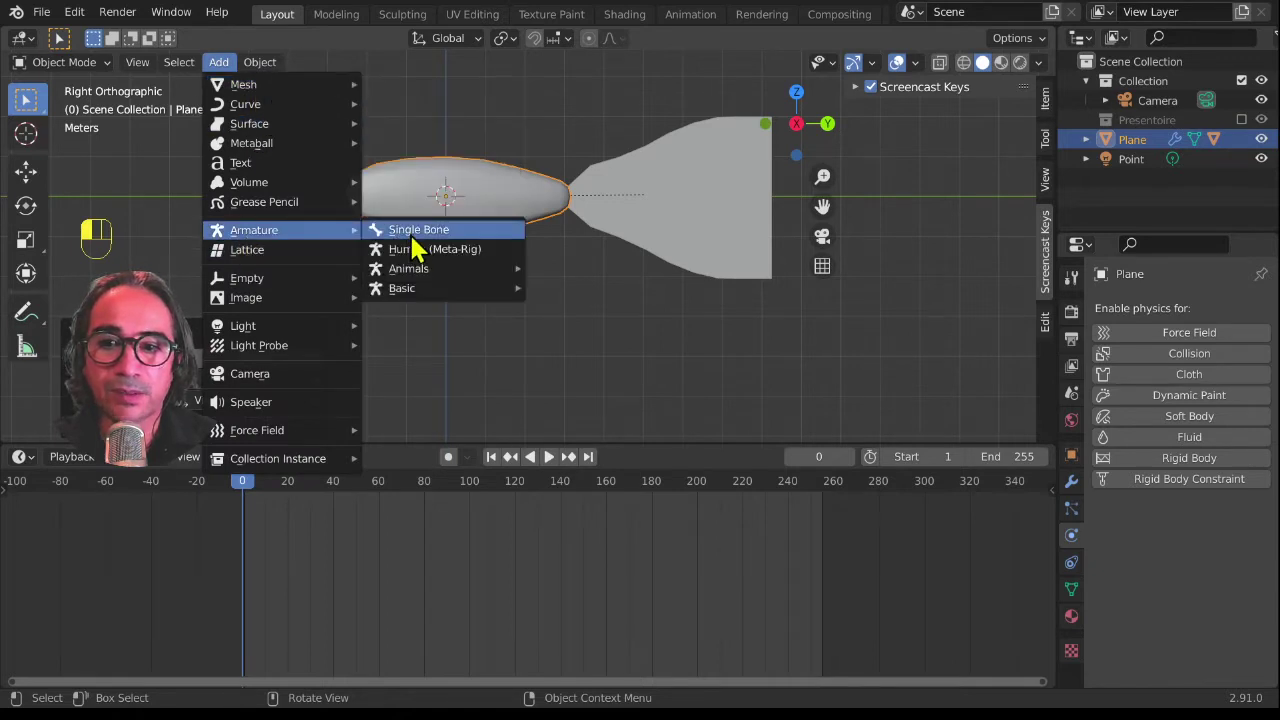
click(413, 235)
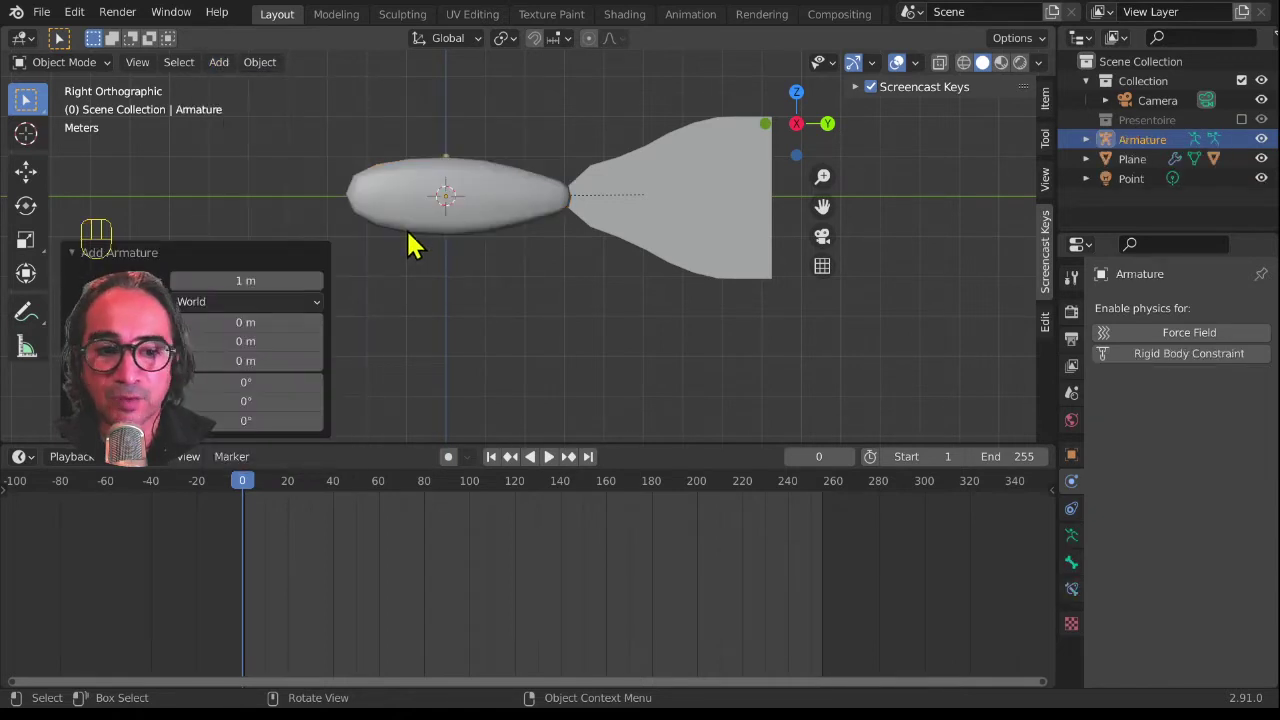
Step: Set the armature's viewport display to show bone axes and draw in front of the mesh
click(1071, 537)
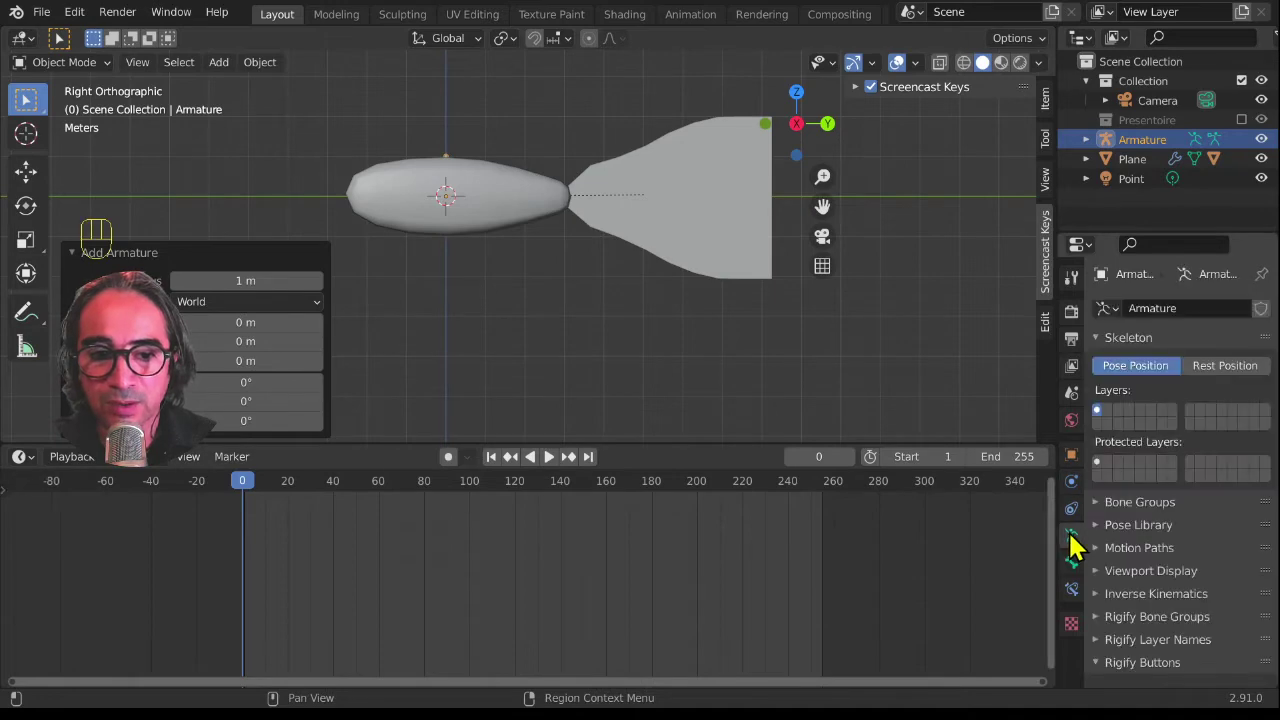
click(1147, 572)
click(1147, 572)
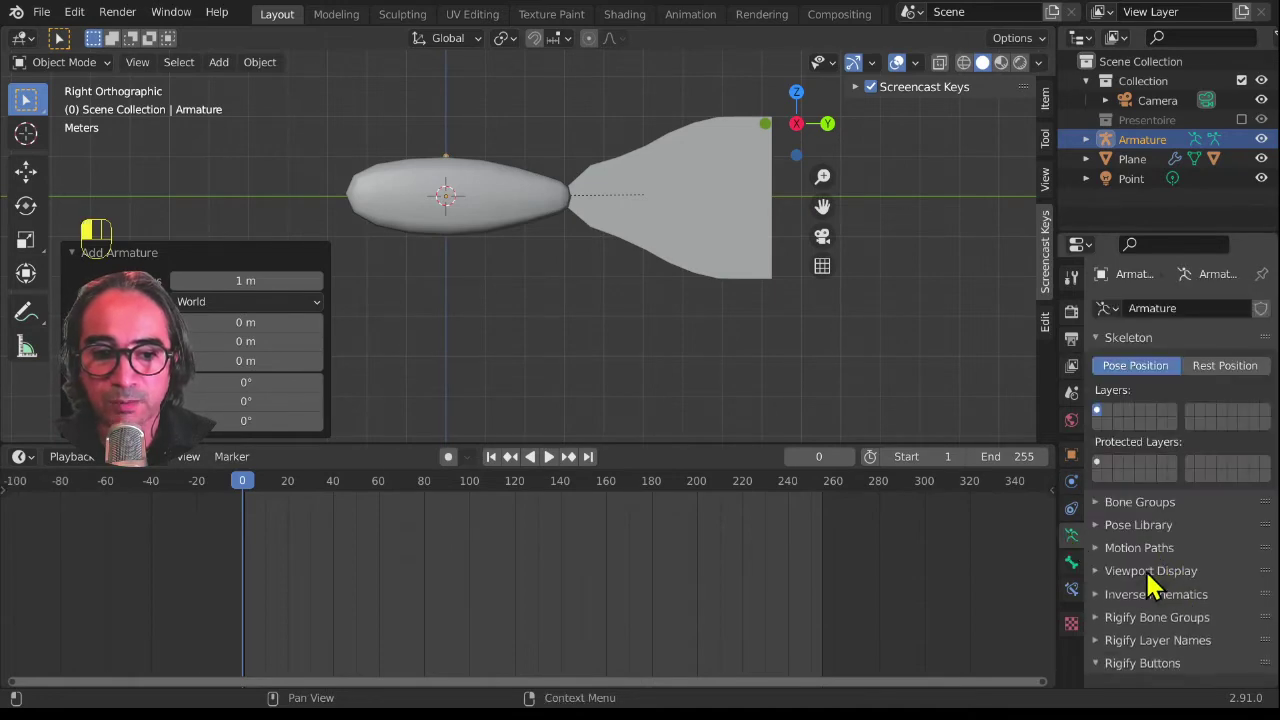
click(1150, 571)
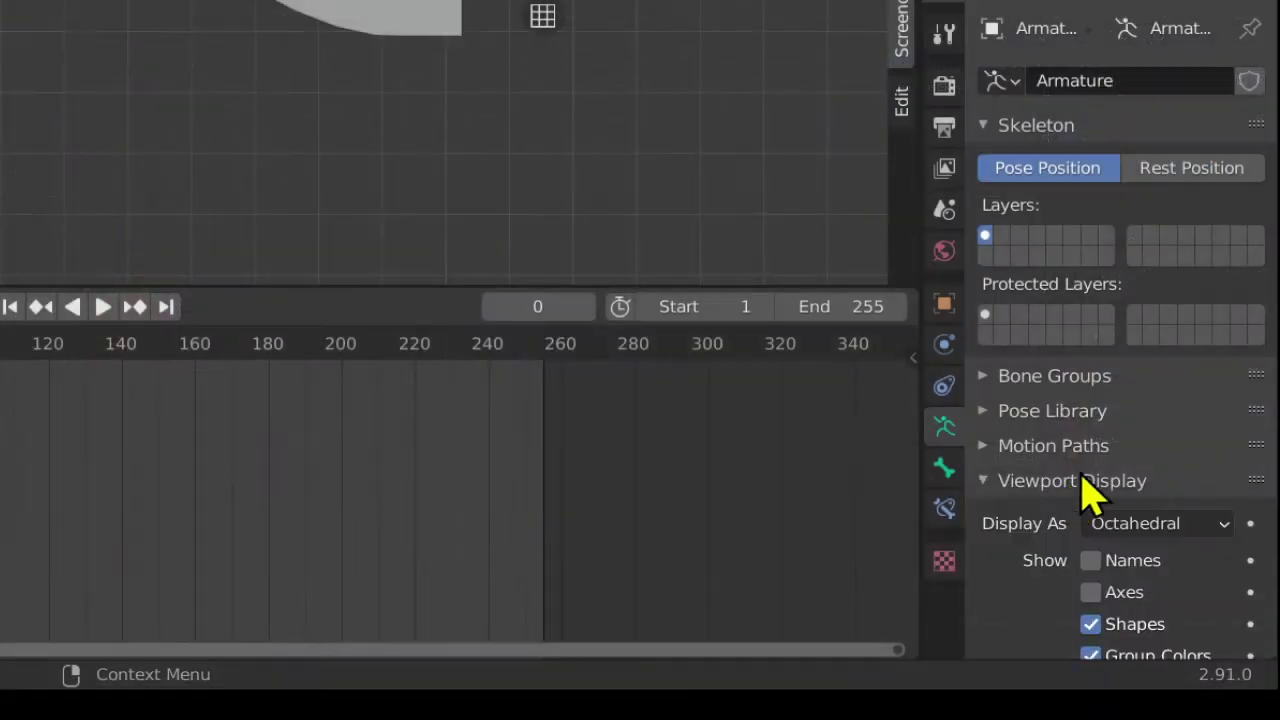
scroll(1160, 569, down, 5)
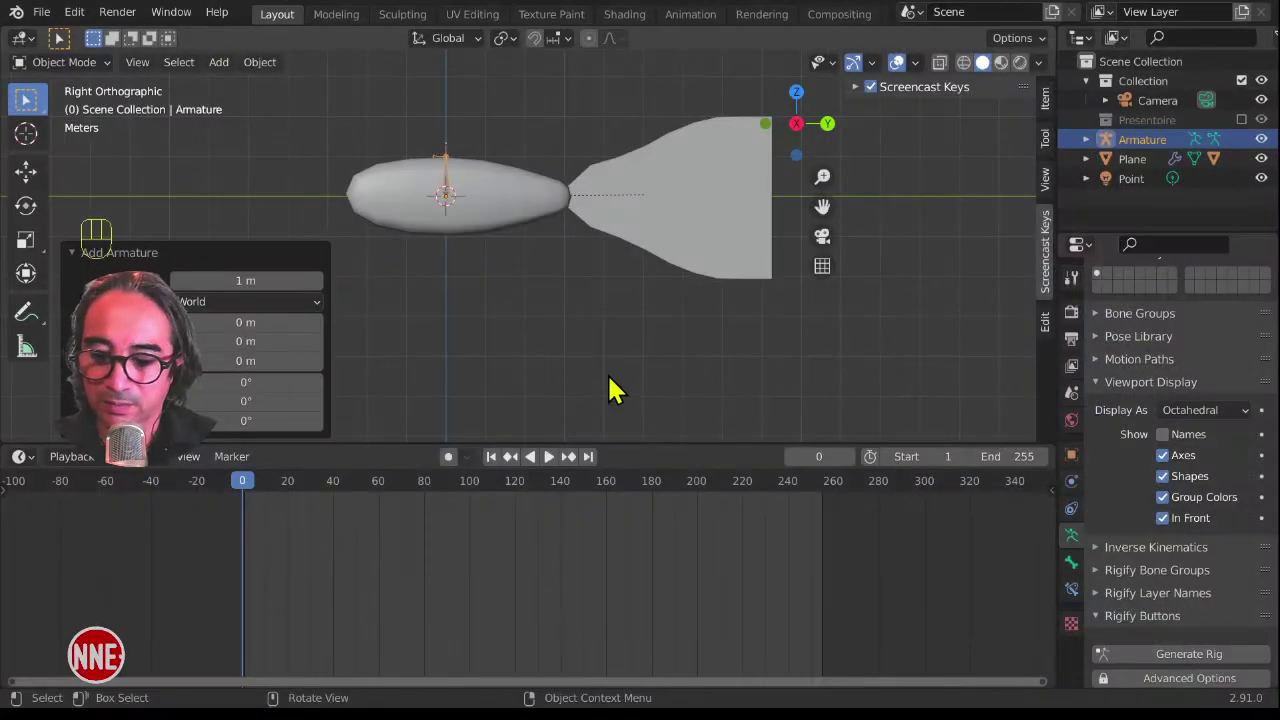
Step: Maximize the 3D viewport and, in Edit Mode, raise the bone's tip about 2.07 m along Z
key(ctrl+space)
scroll(549, 340, up, 3)
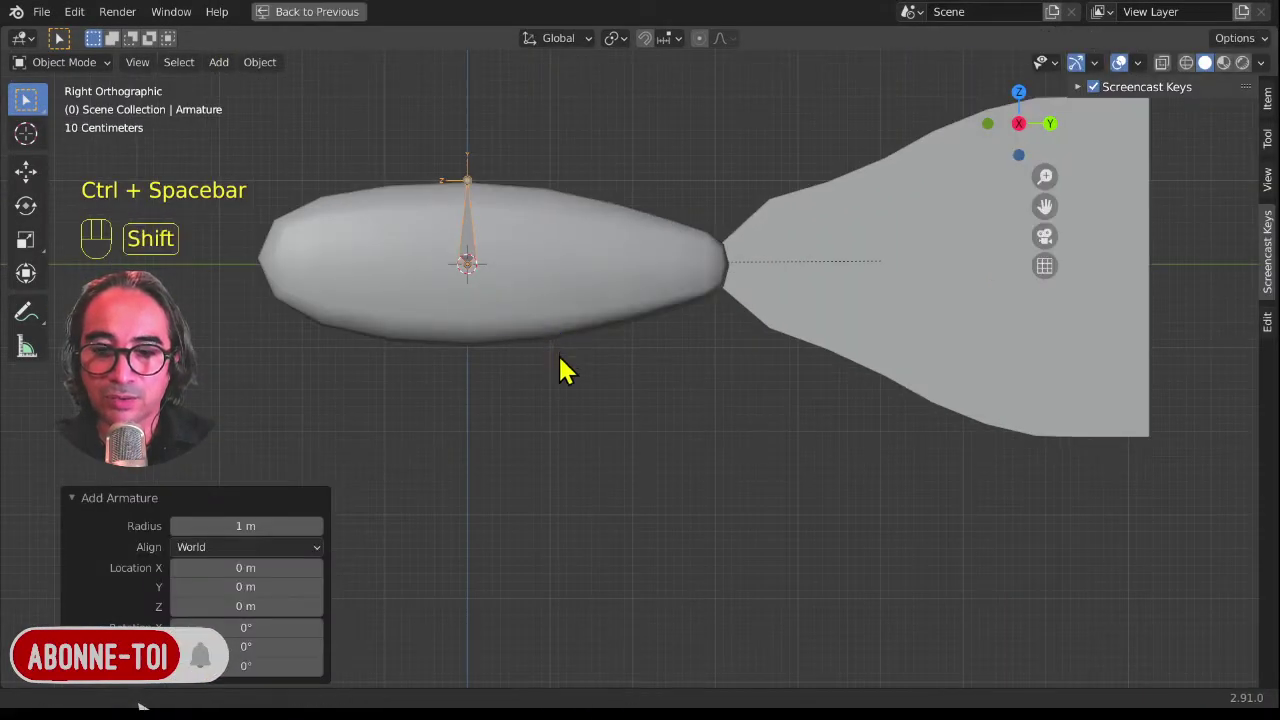
shift+scroll(560, 369, up, 3)
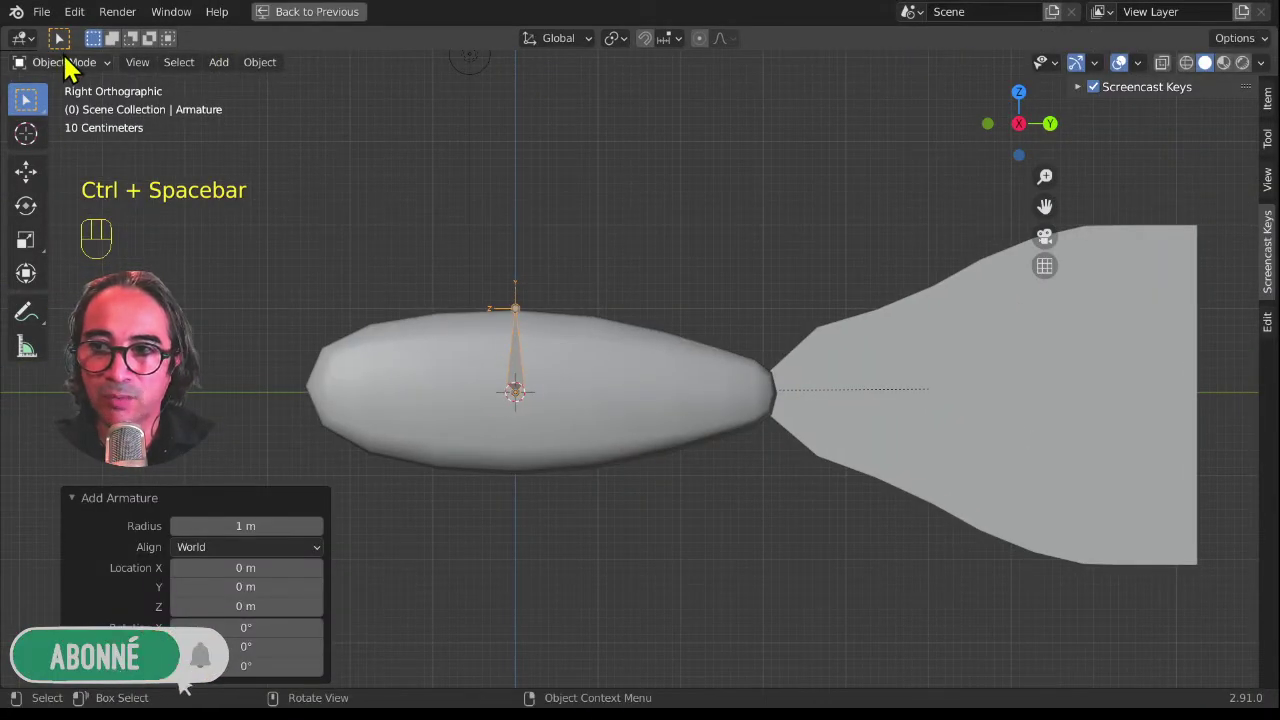
click(63, 62)
click(62, 105)
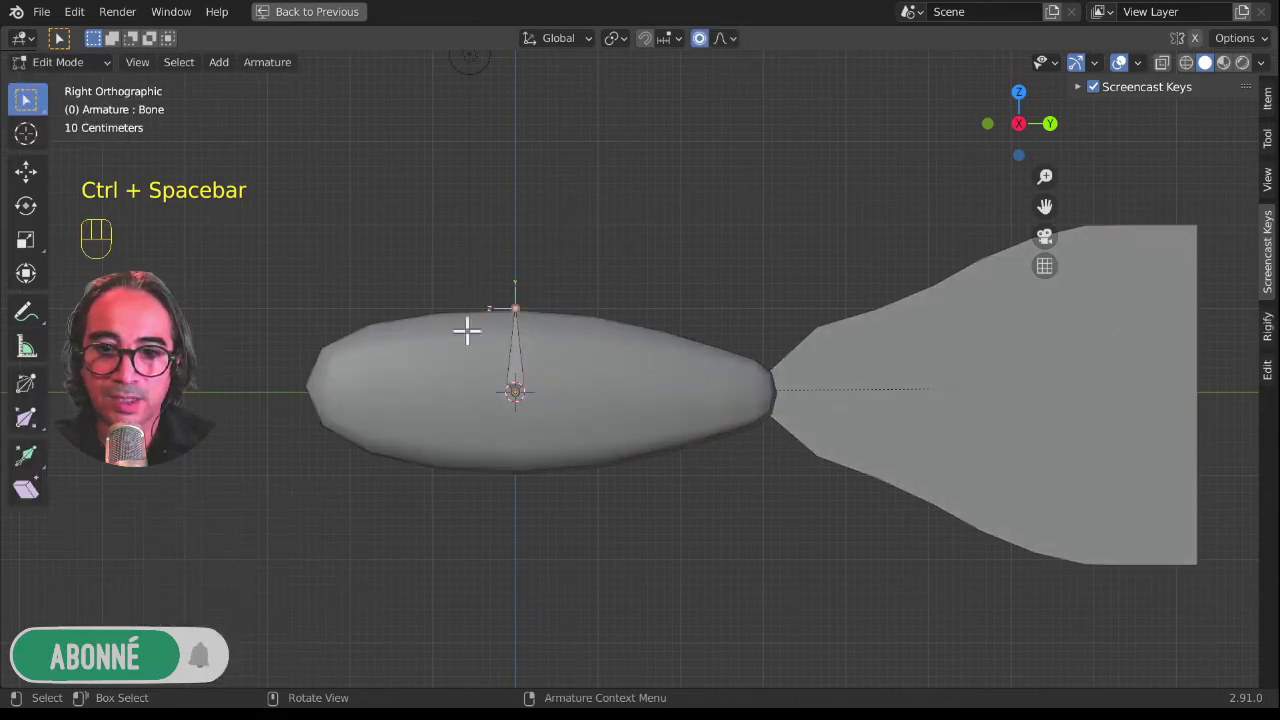
key(g)
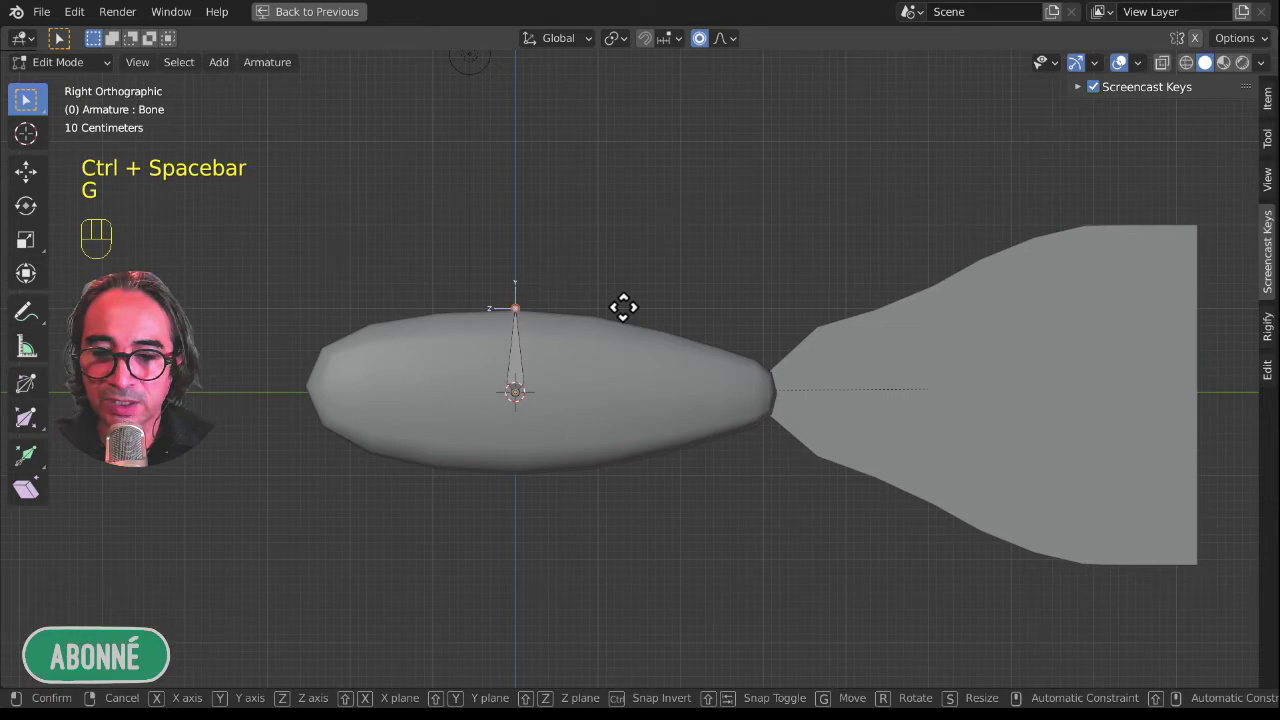
click(611, 128)
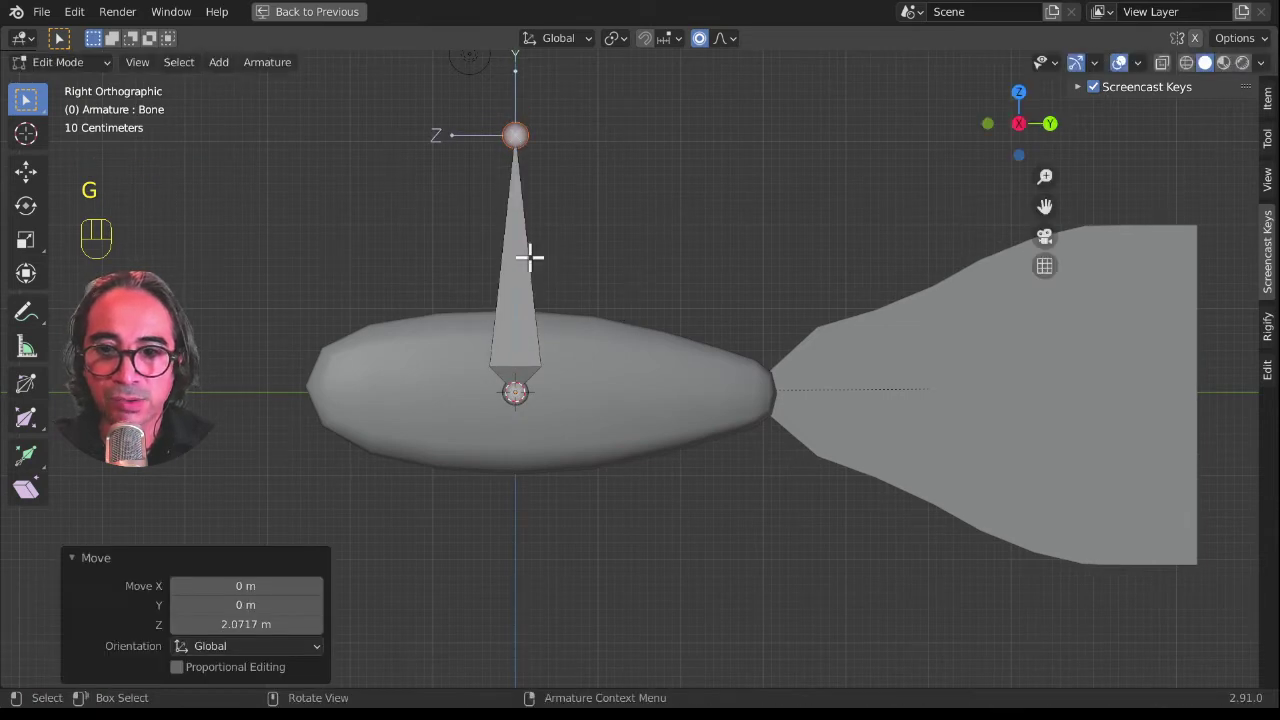
Step: Duplicate the upright bone and place the copy near the fish's head, about -2.04 m along Y
click(529, 258)
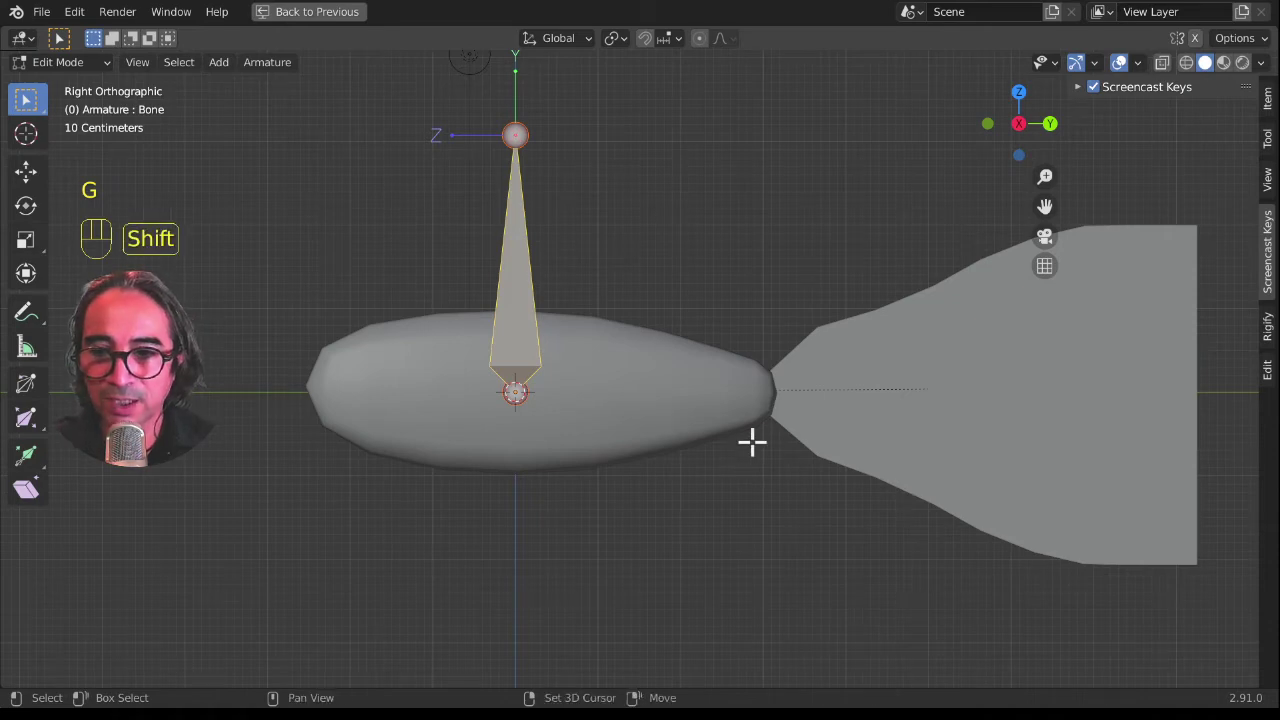
key(shift+d)
click(584, 452)
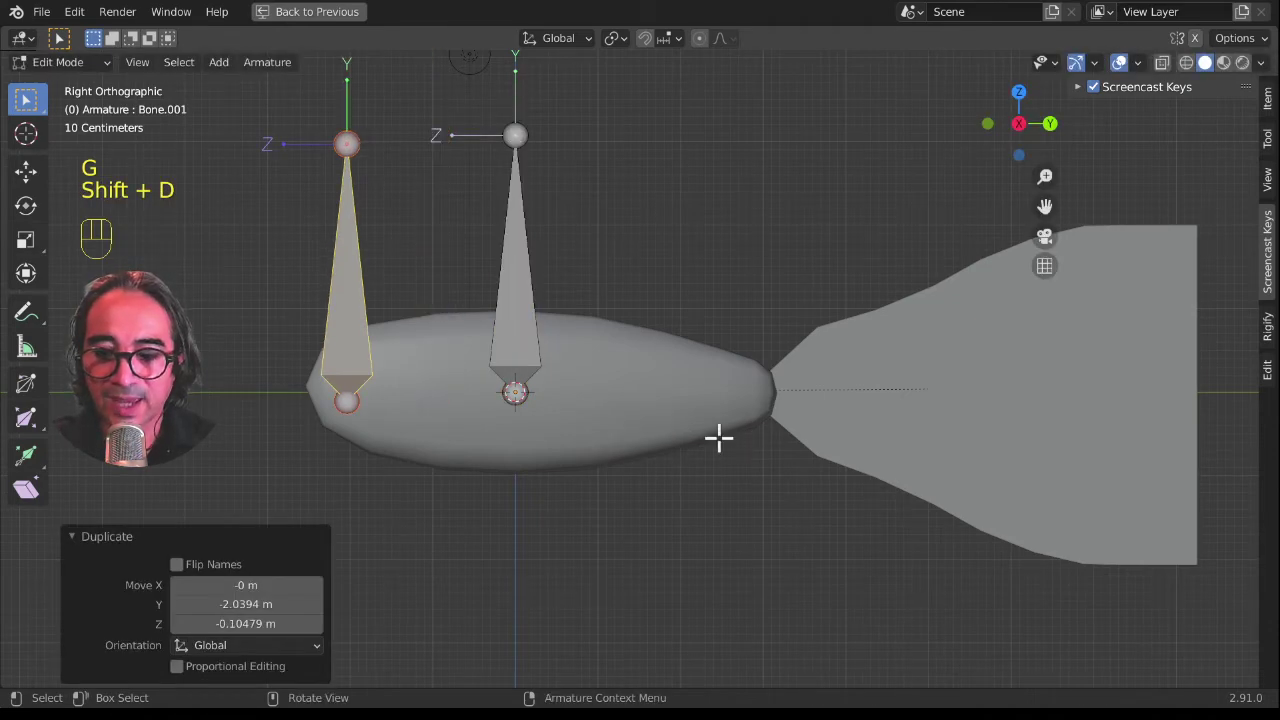
Step: Rotate the duplicated bone -90° and move it inside the body, about 1.56 m in Y and -1.34 m in Z
key(r)
key(ctrl)
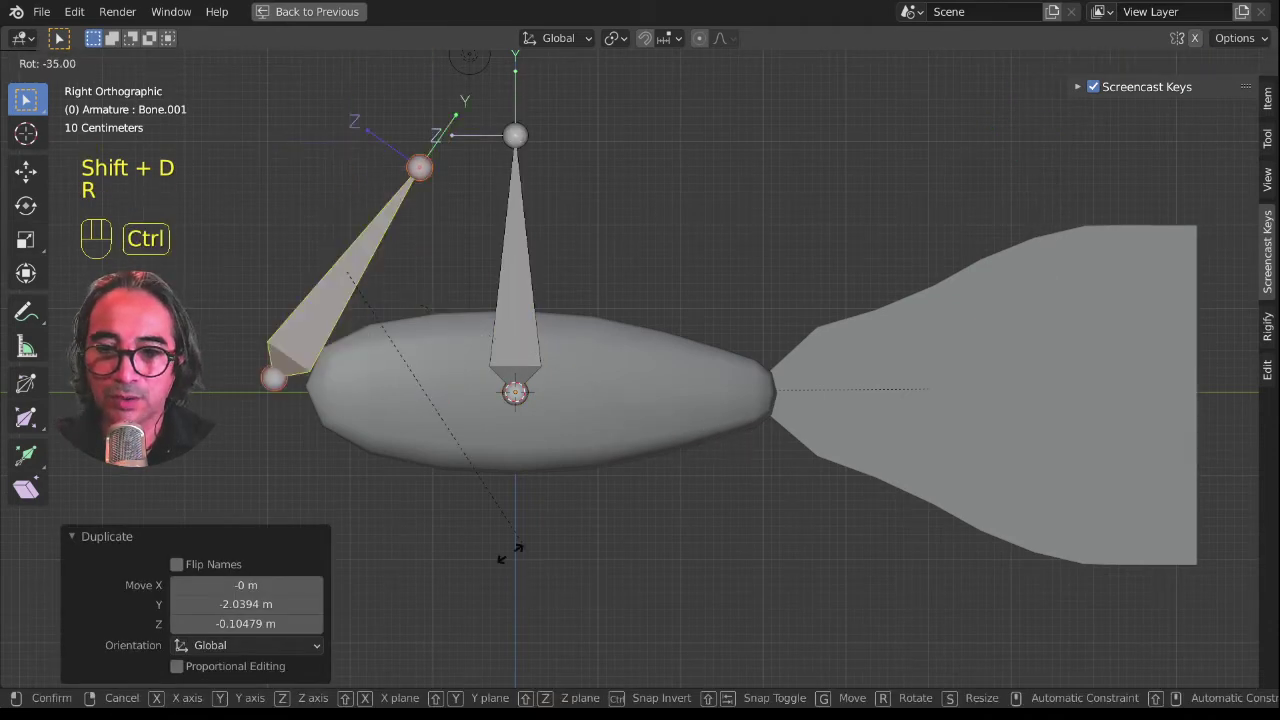
ctrl+click(278, 486)
key(g)
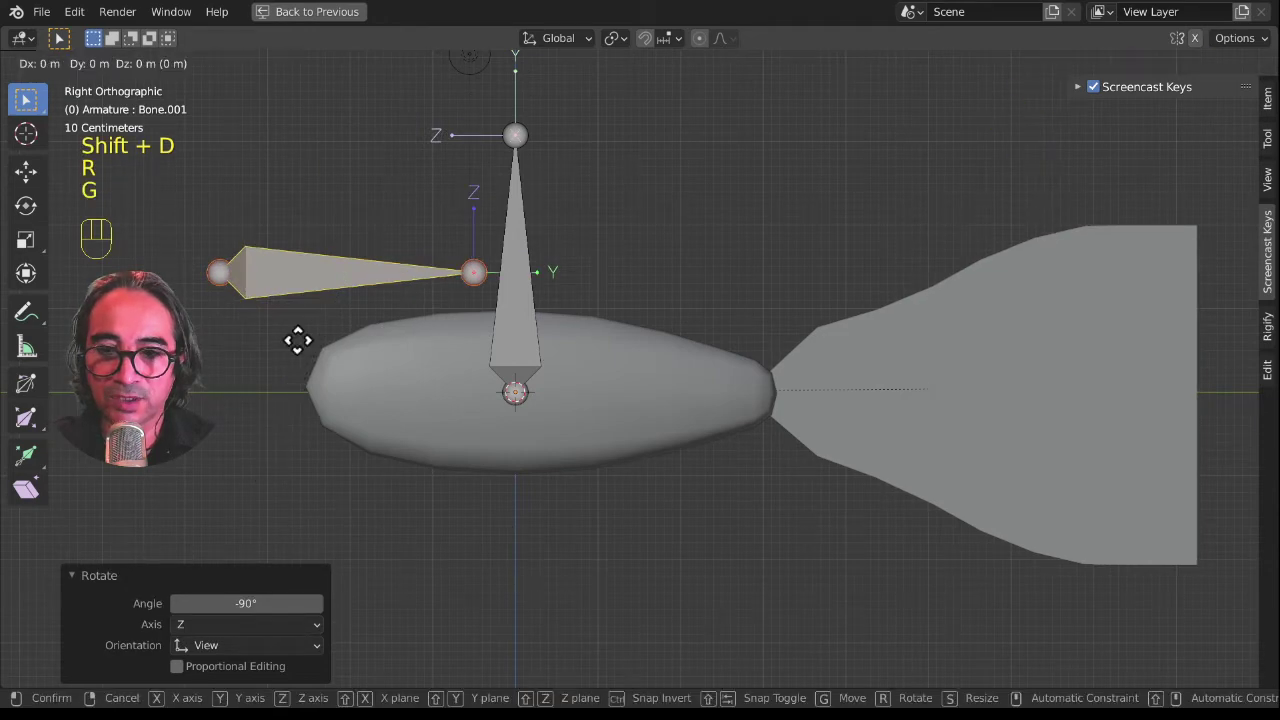
click(426, 451)
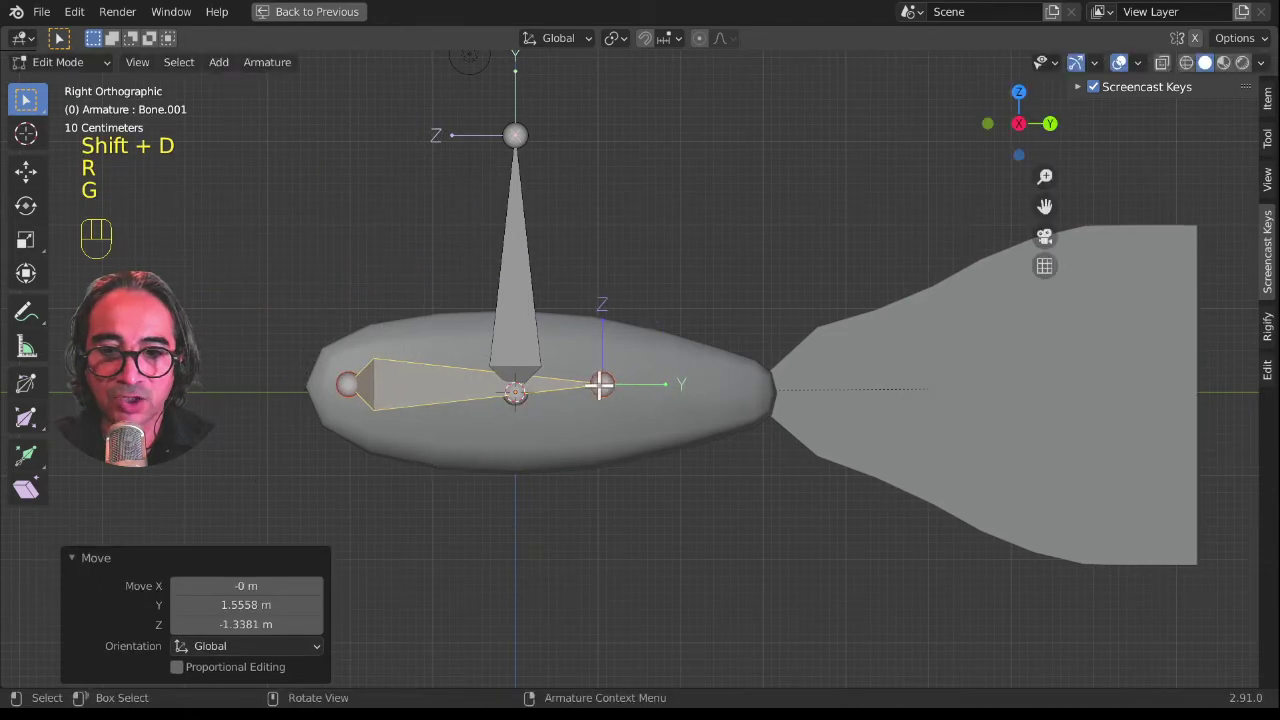
Step: Extend the horizontal bone's tip about 1.77 m along Y to the base of the tail
click(601, 384)
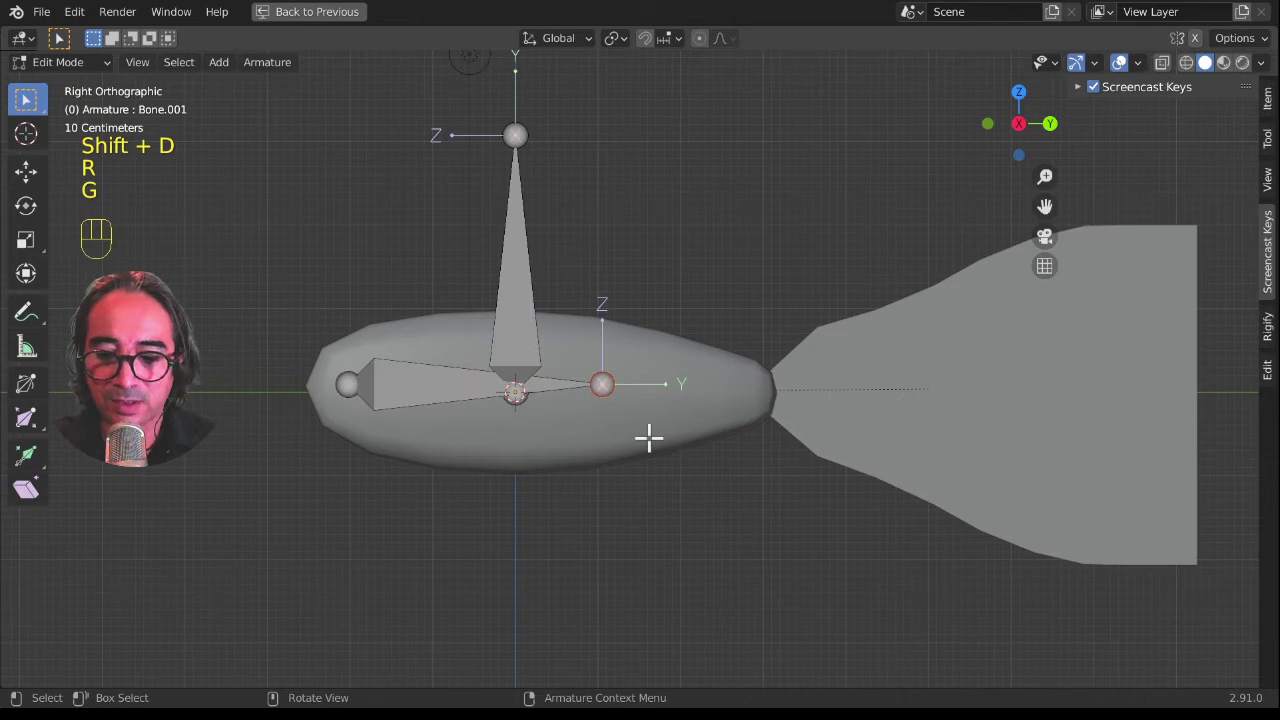
key(g)
key(y)
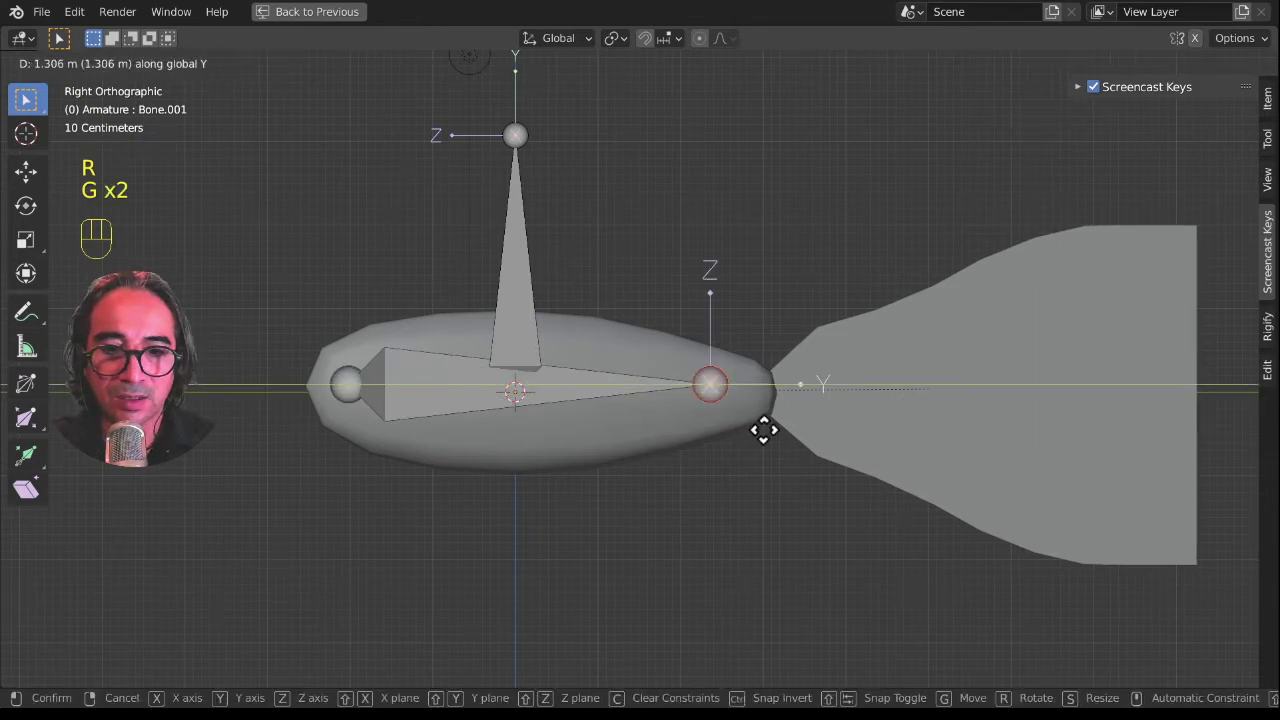
click(794, 431)
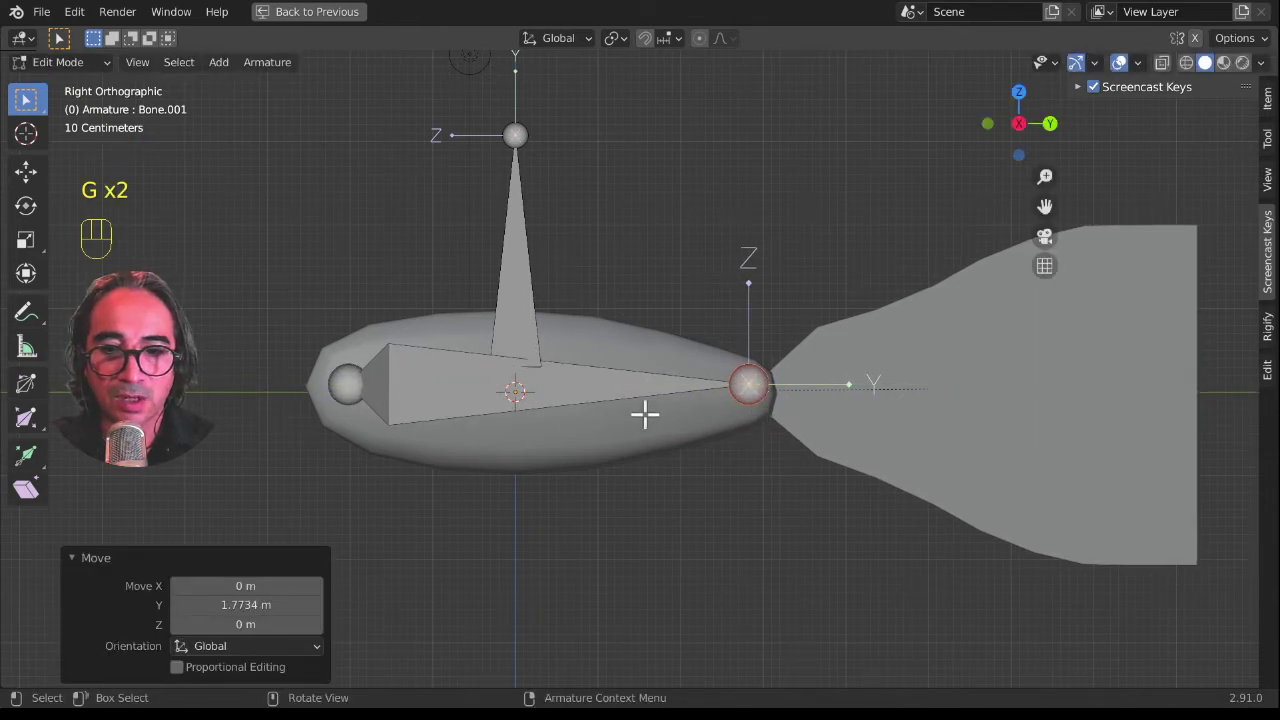
Step: Subdivide the horizontal bone with one cut, and subdivide its rear half once more
middle_drag(643, 404, 734, 388)
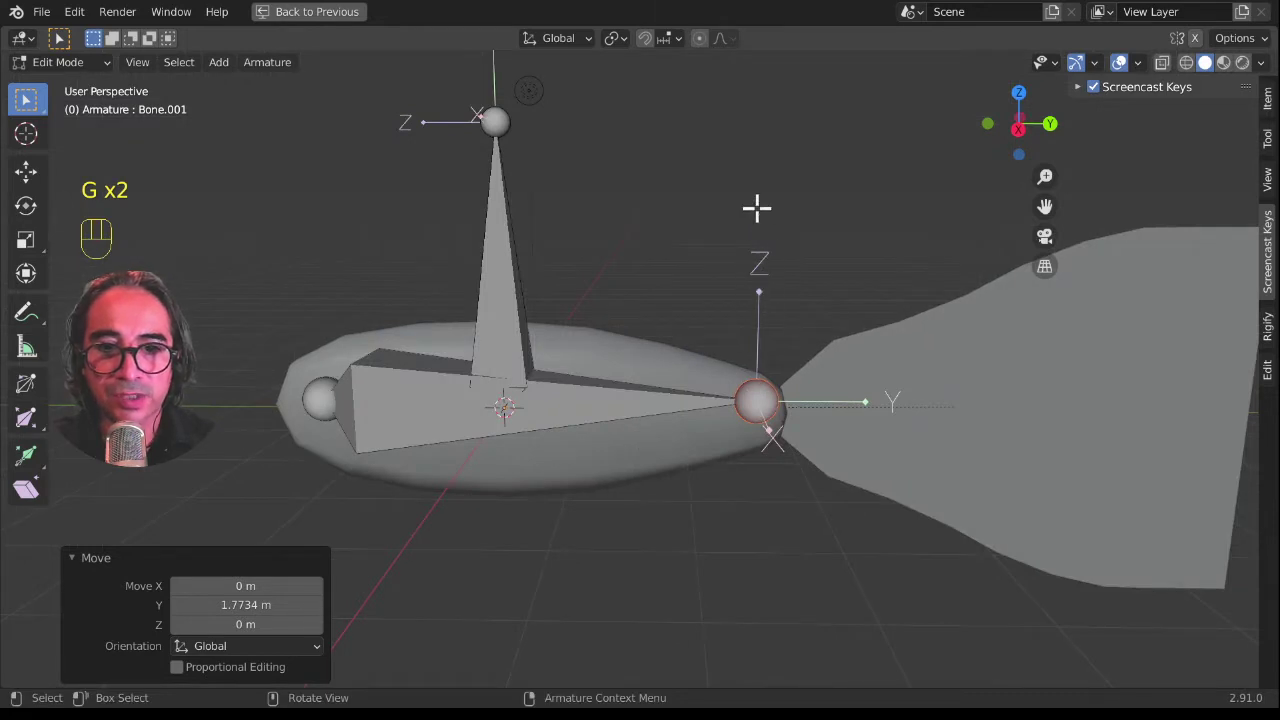
mouse_move(711, 437)
middle_down()
mouse_move(783, 429)
mouse_move(715, 436)
middle_up()
click(489, 427)
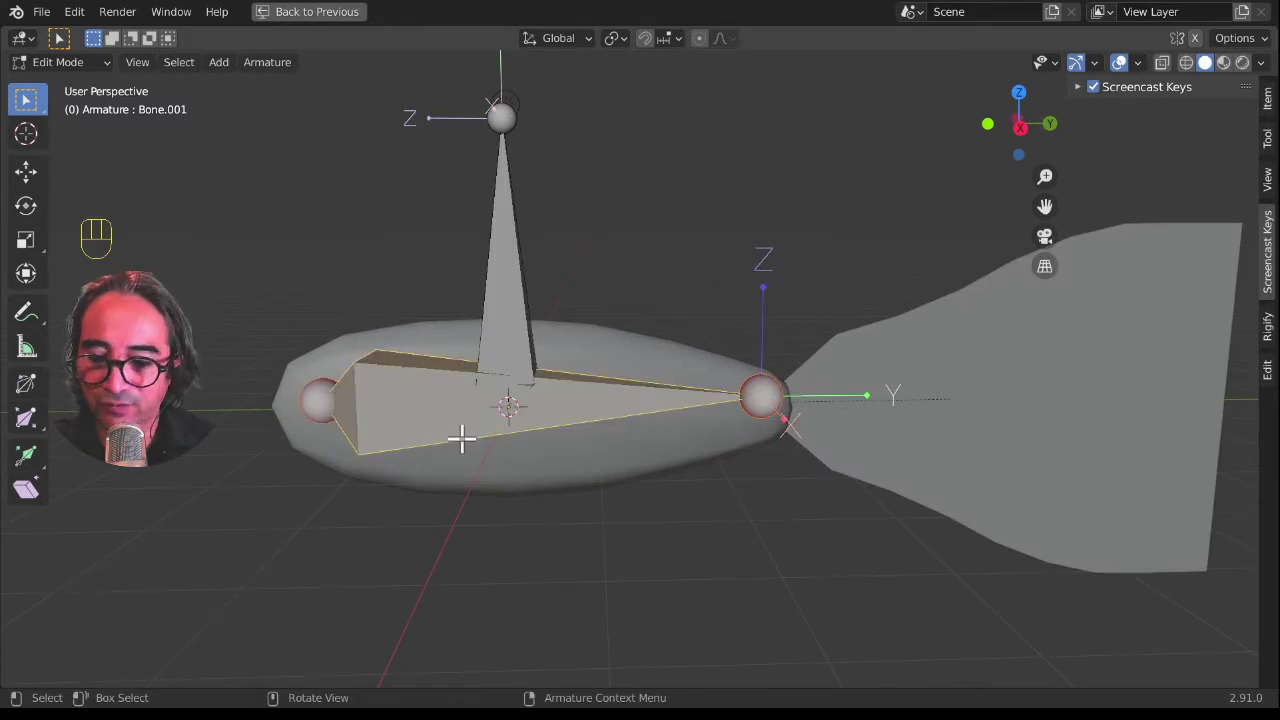
click(261, 64)
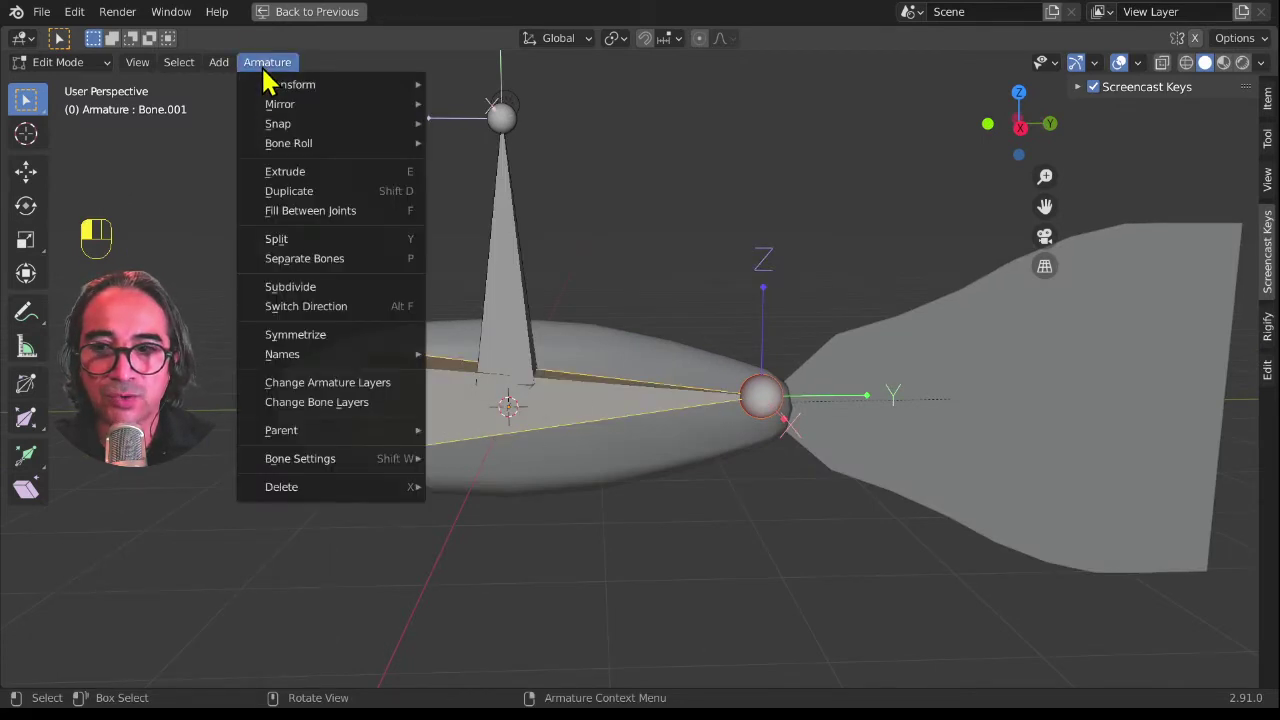
click(301, 287)
click(591, 399)
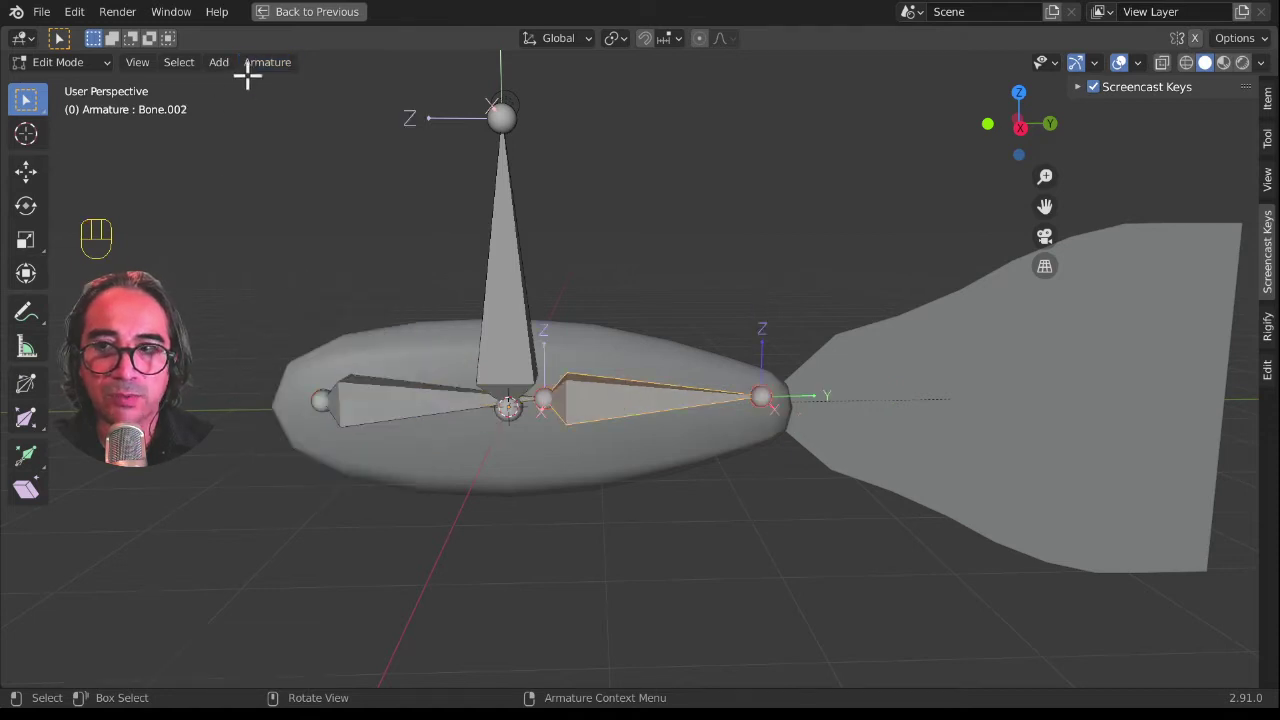
click(258, 62)
click(316, 289)
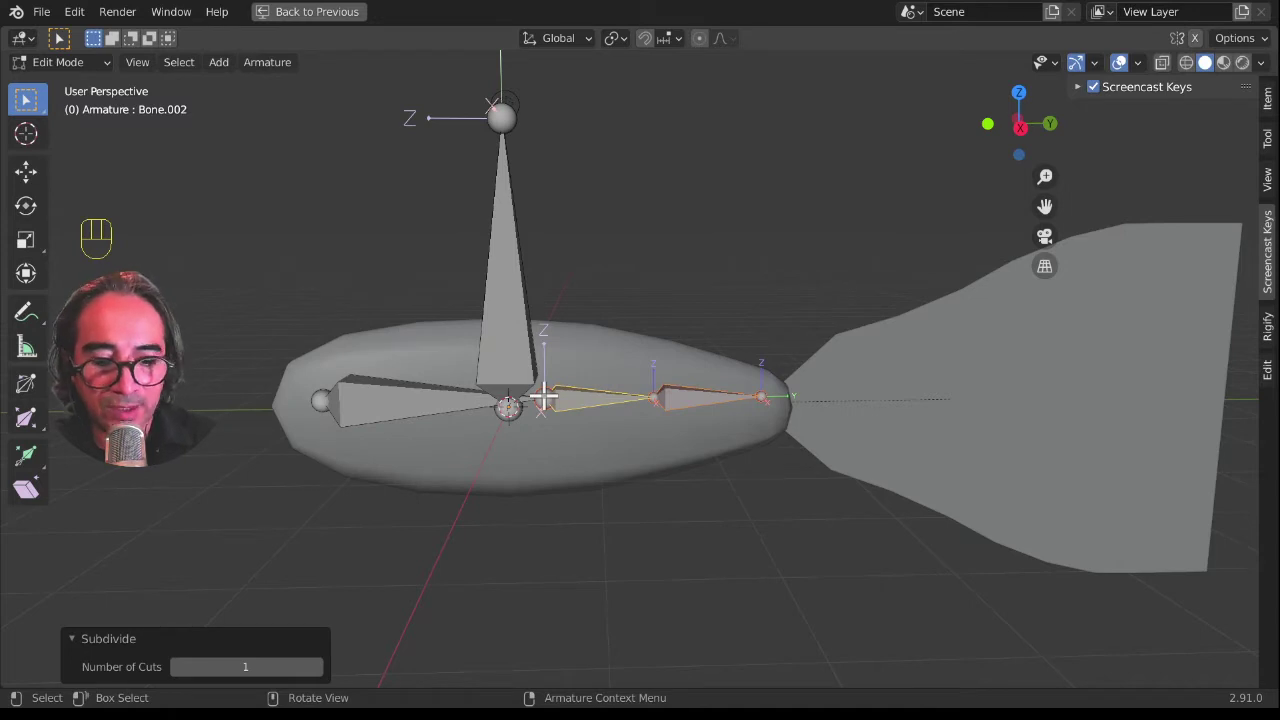
Step: Move the joint between the front and middle bones about -0.45 m along Y to the body's centre
key(KP_3)
click(550, 400)
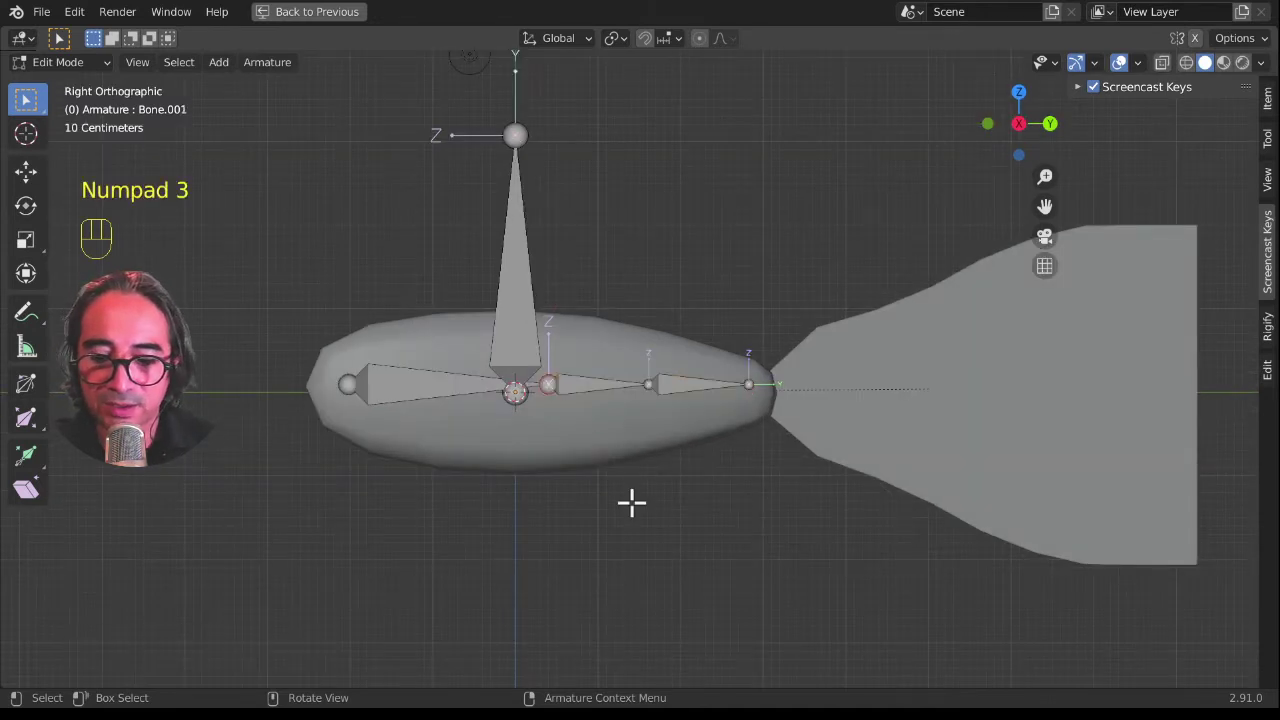
key(g)
click(647, 424)
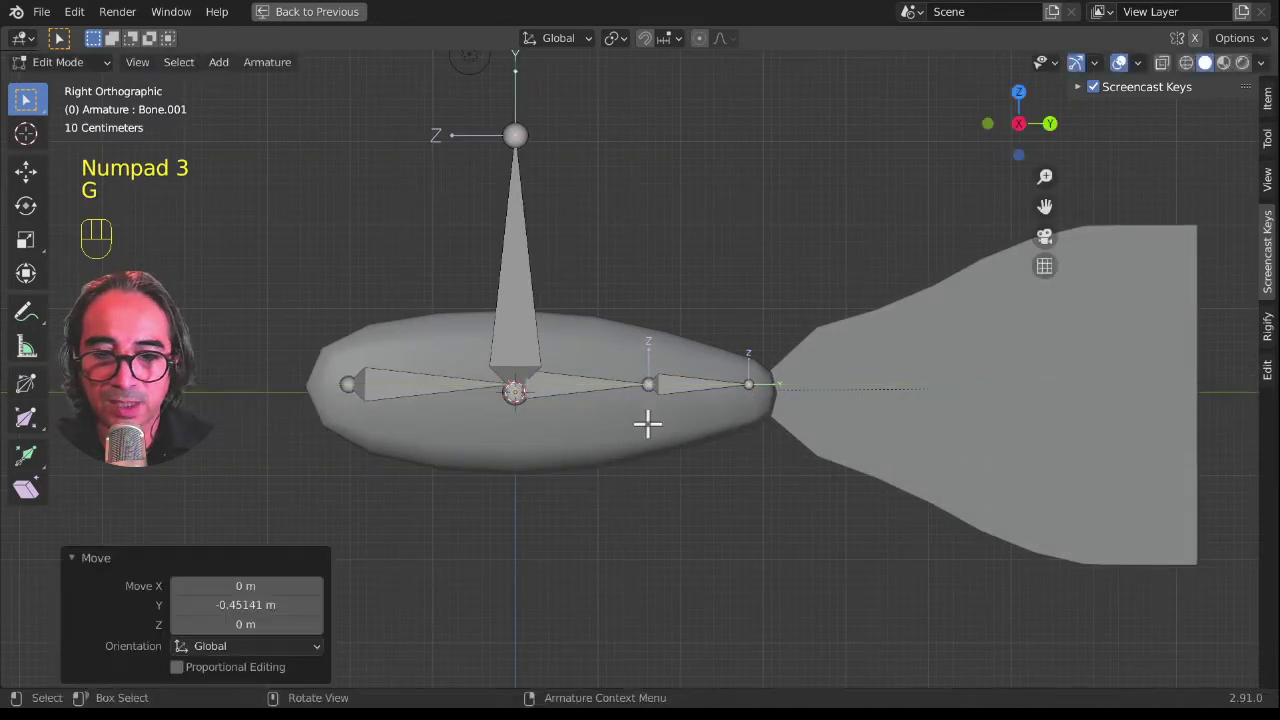
Step: Examine the front, middle and rear bones of the chain along the fish body
click(394, 383)
click(566, 389)
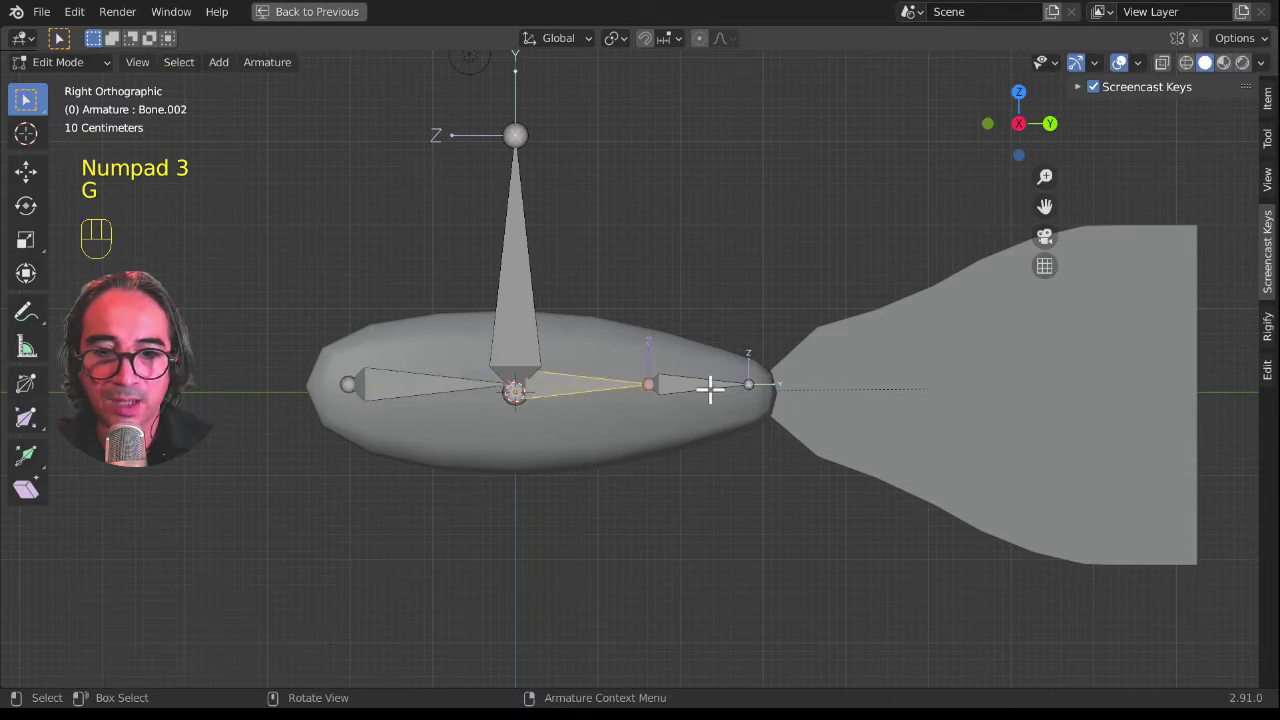
click(709, 389)
scroll(684, 474, down, 2)
middle_drag(683, 471, 499, 427)
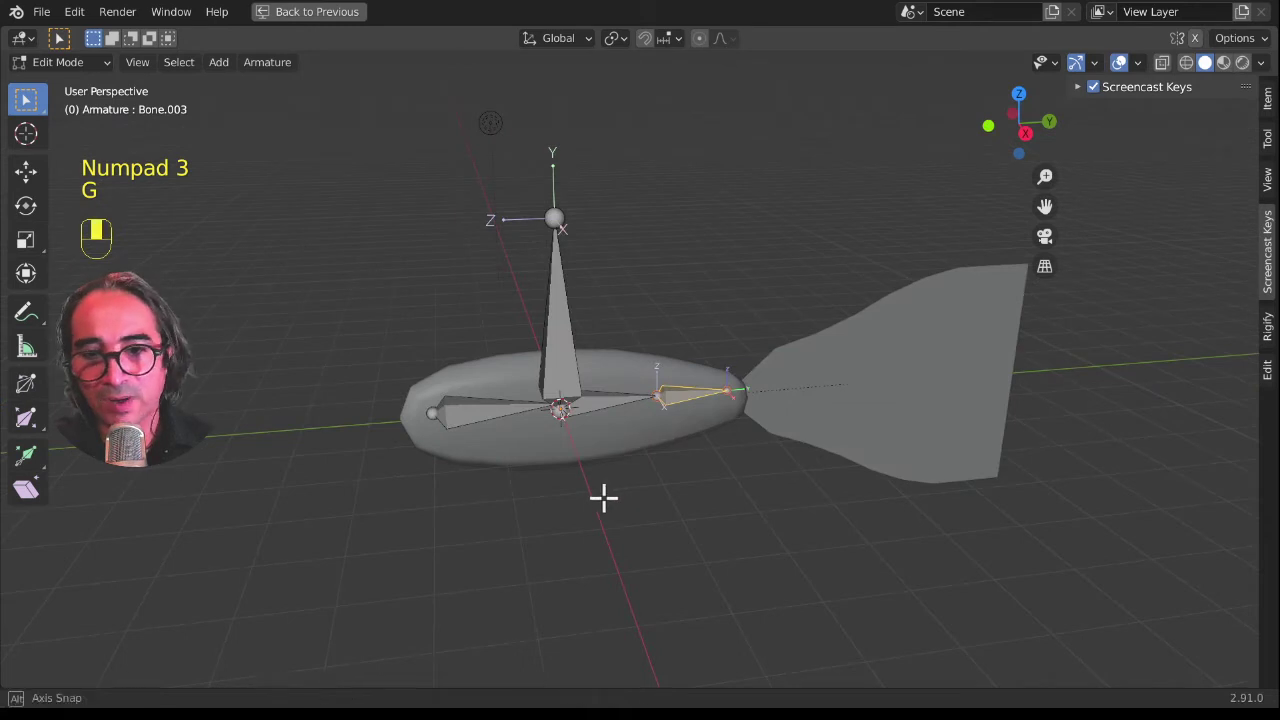
middle_drag(603, 497, 510, 412)
Step: Try moving the front bone and the middle bone to test how the chain's joints follow
click(494, 399)
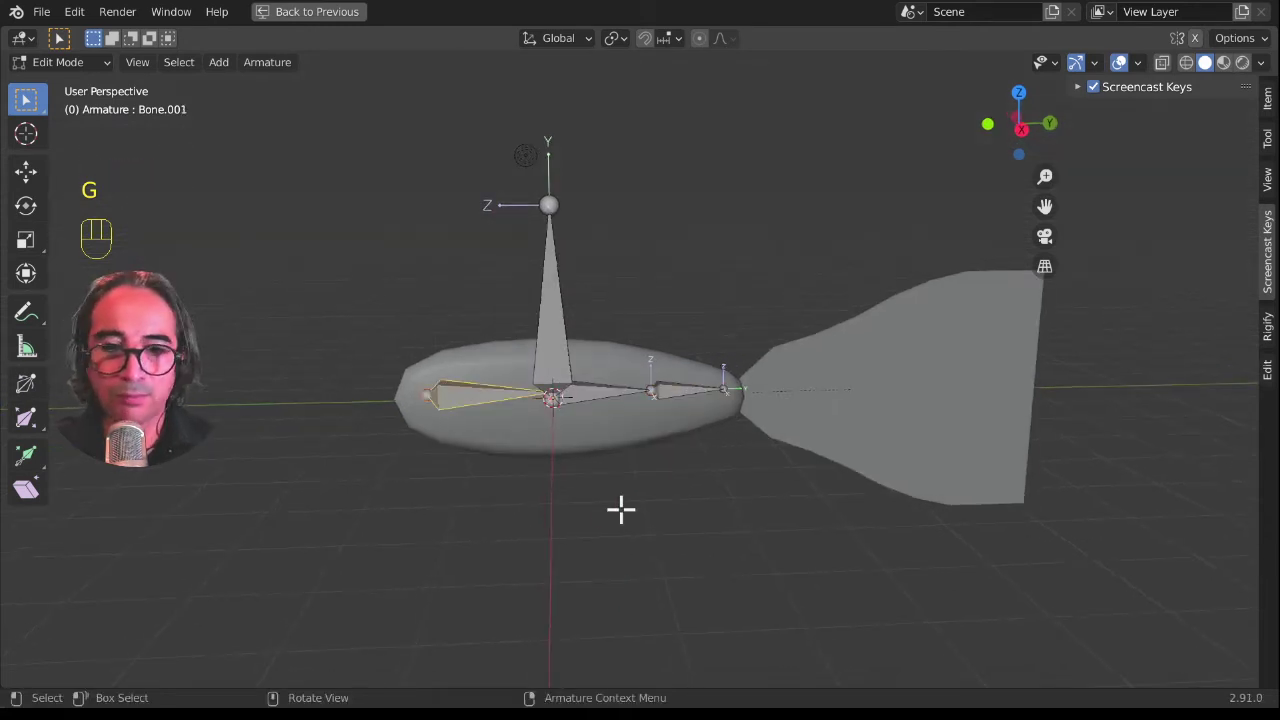
middle_drag(675, 477, 684, 470)
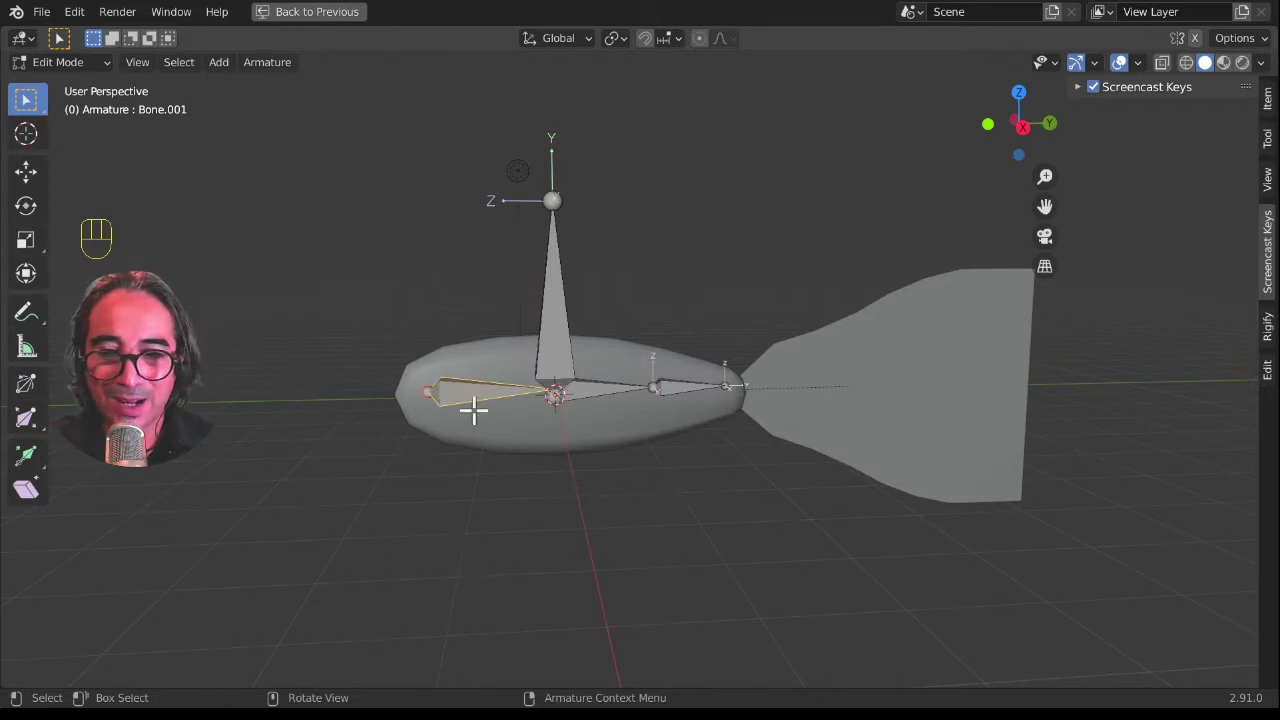
key(g)
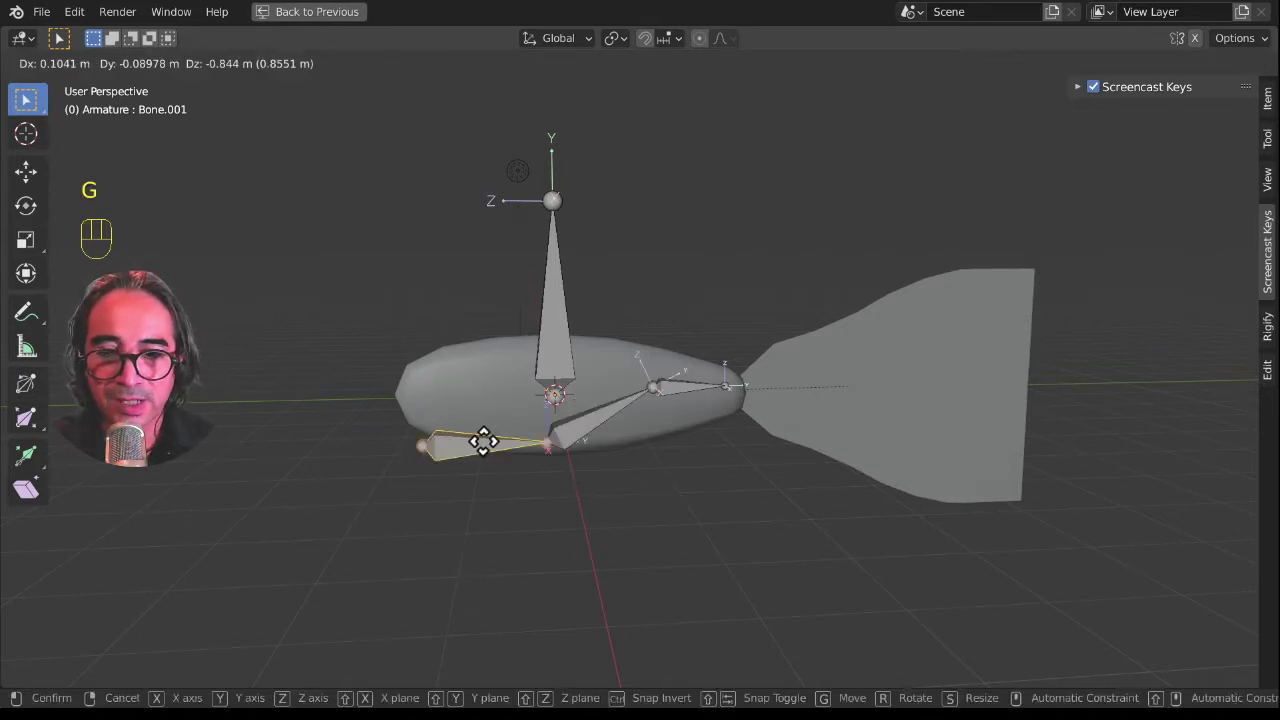
right_click(569, 412)
click(584, 388)
key(g)
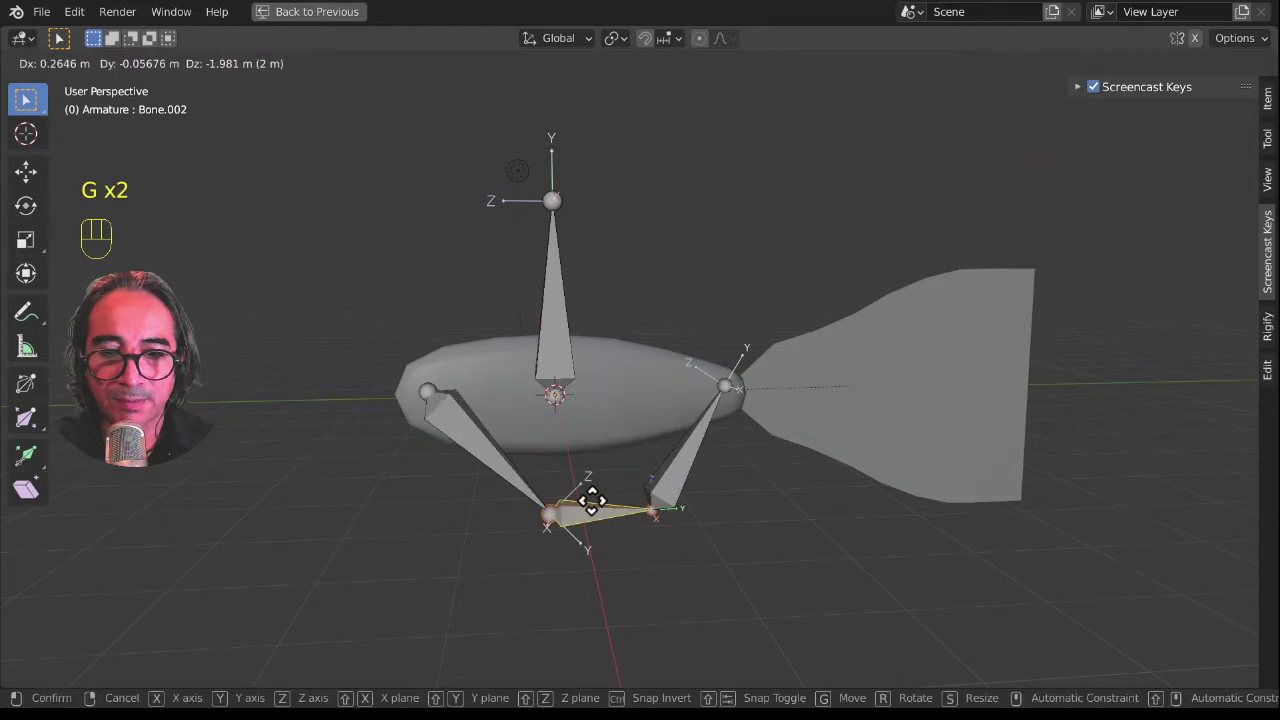
right_click(590, 501)
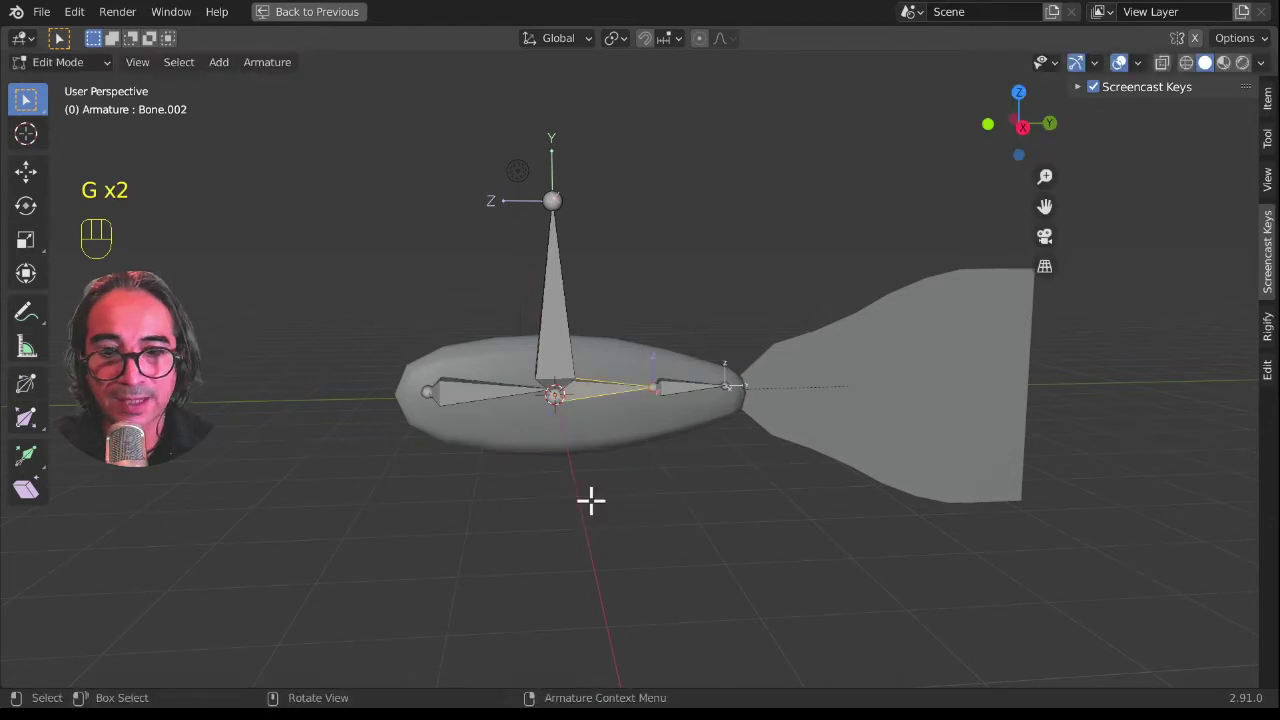
Step: Parent the front body bone to the upright main bone with the Keep Offset option
click(459, 391)
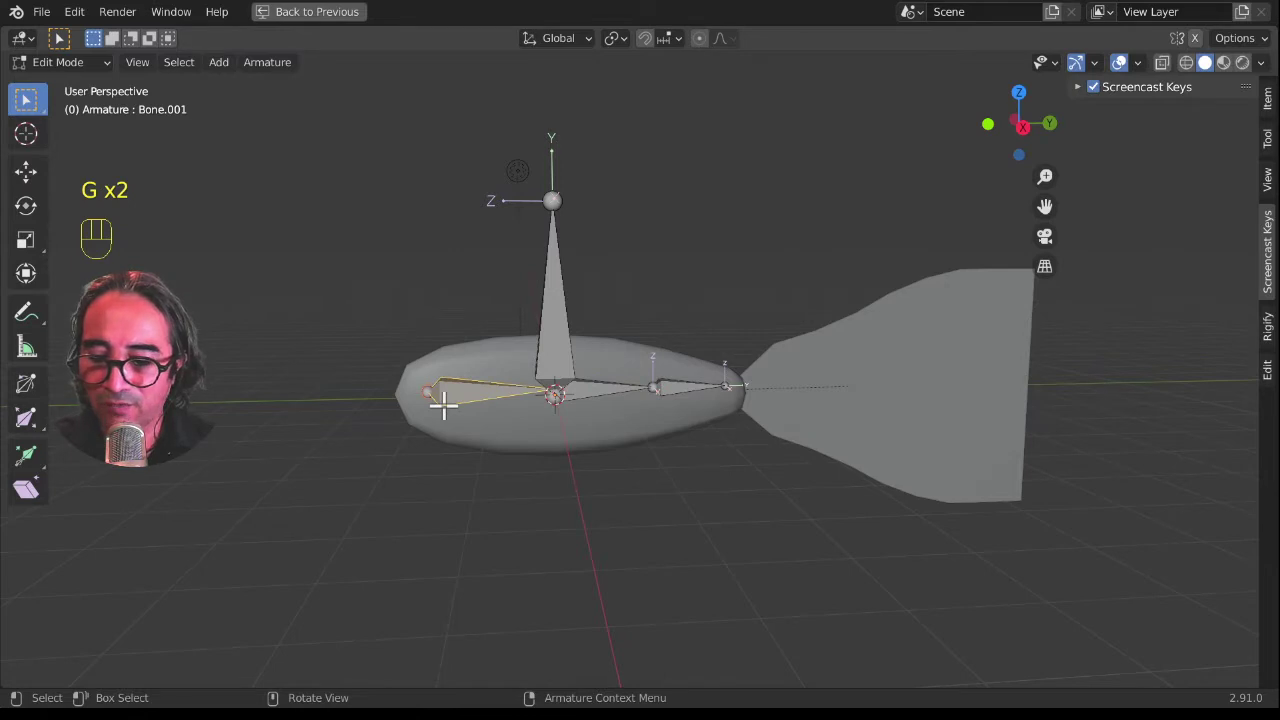
shift+click(557, 288)
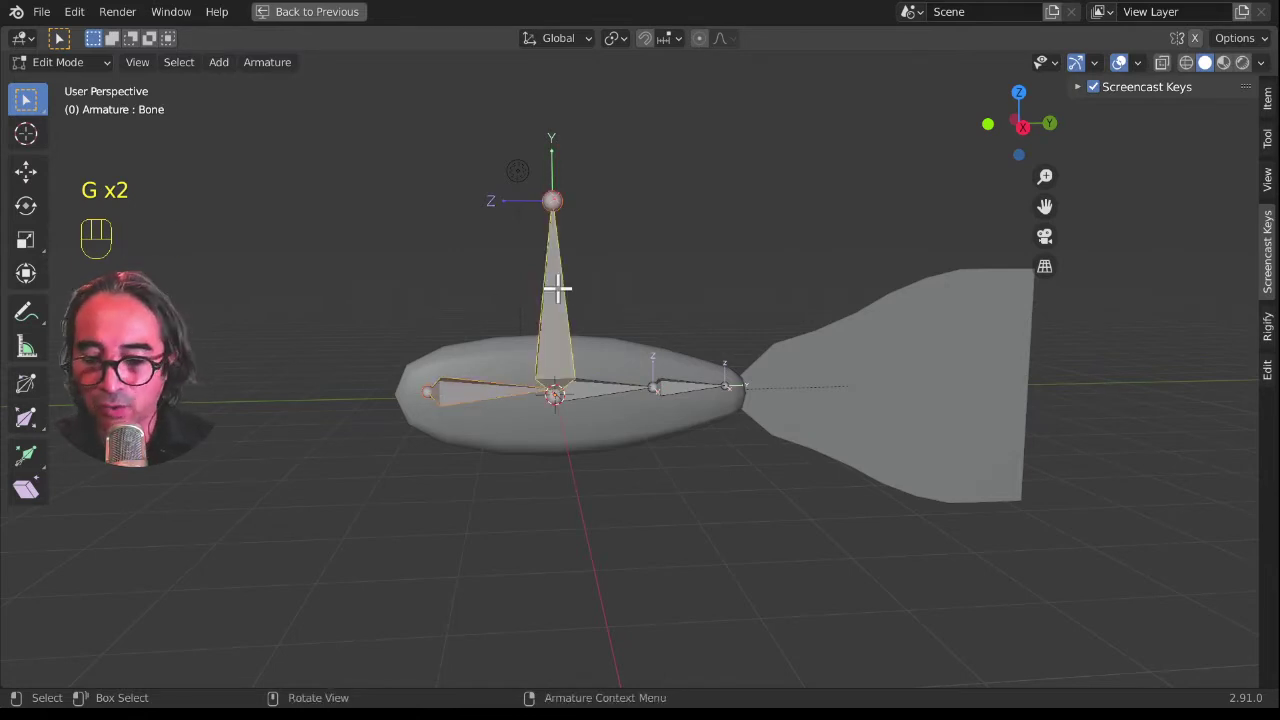
key(ctrl+p)
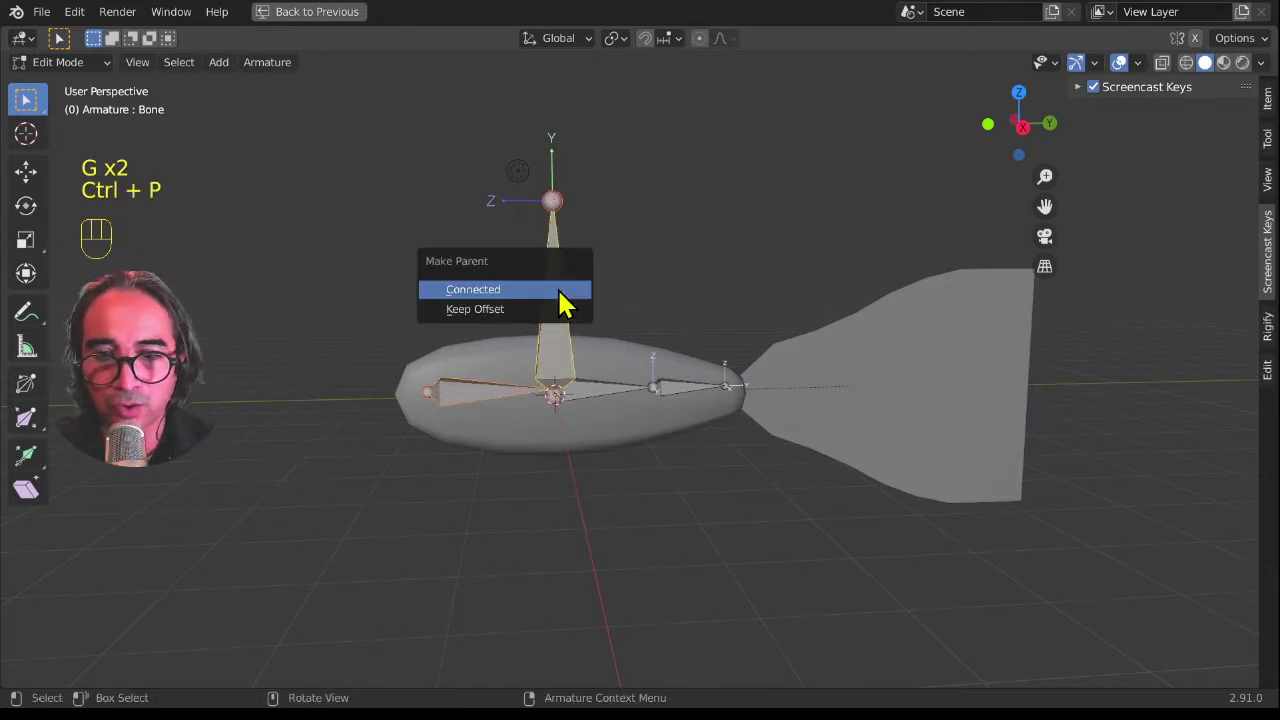
click(478, 290)
key(ctrl+z)
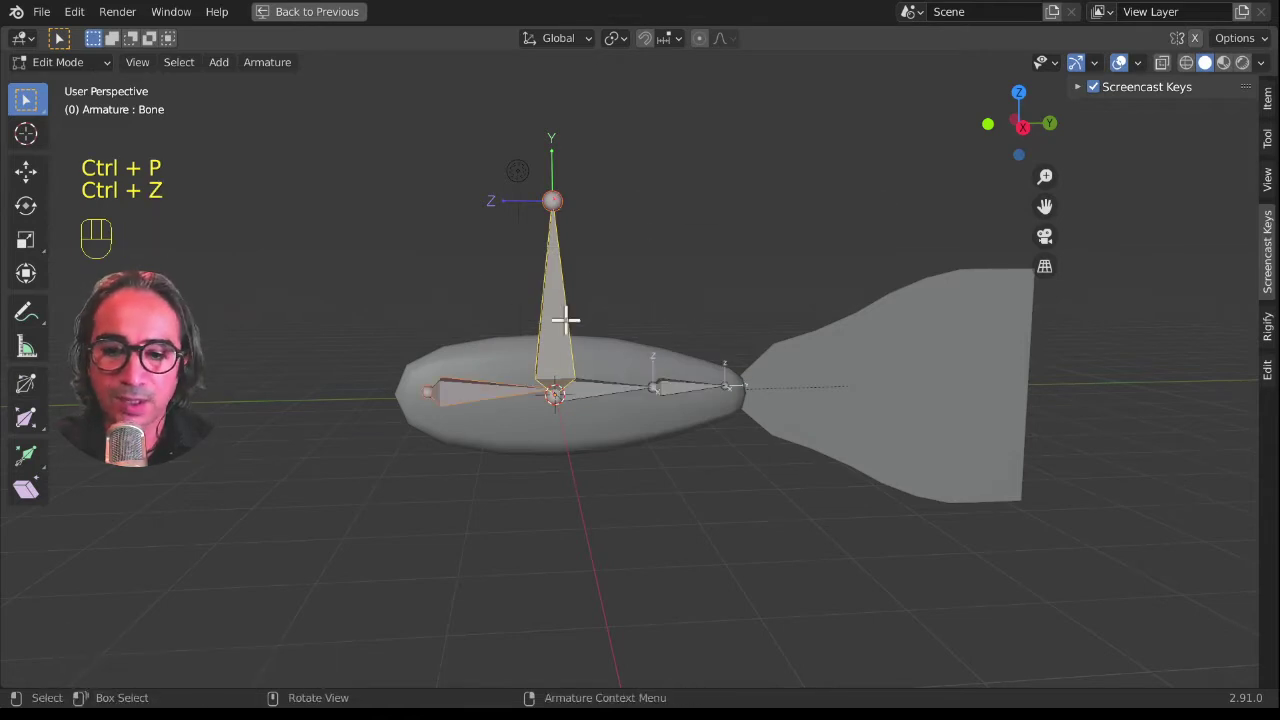
key(ctrl)
key(ctrl+p)
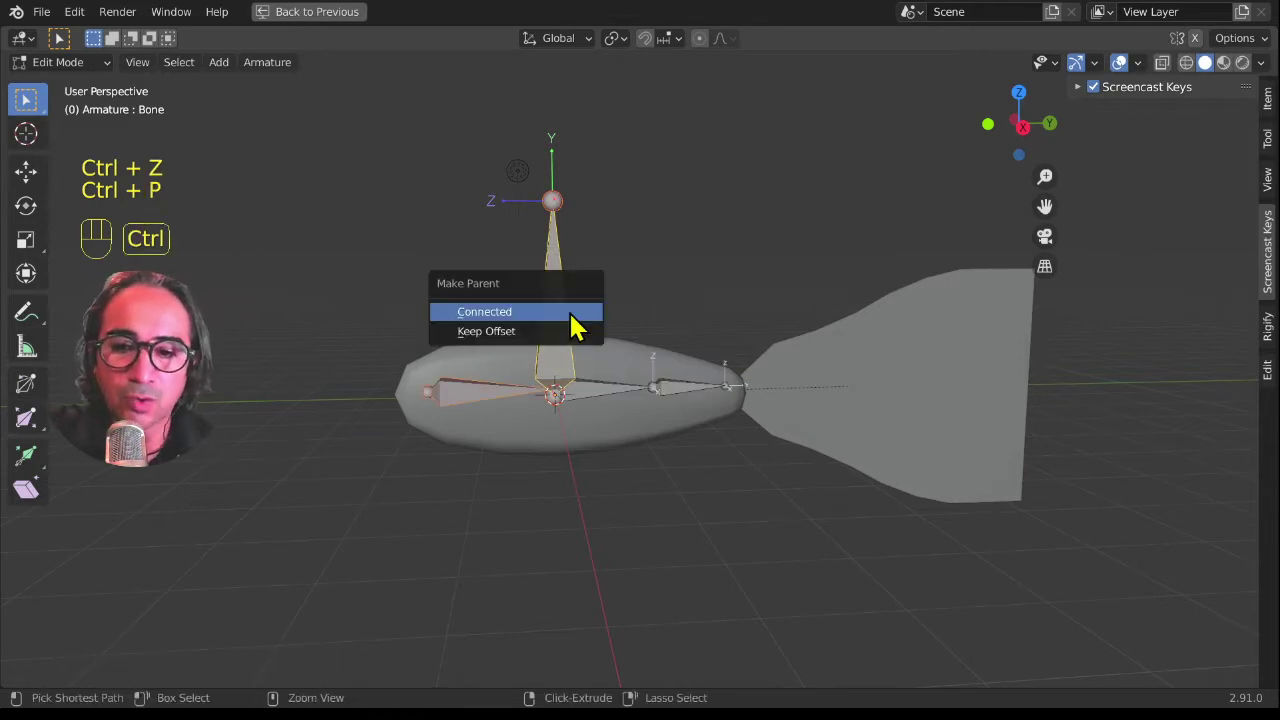
click(537, 331)
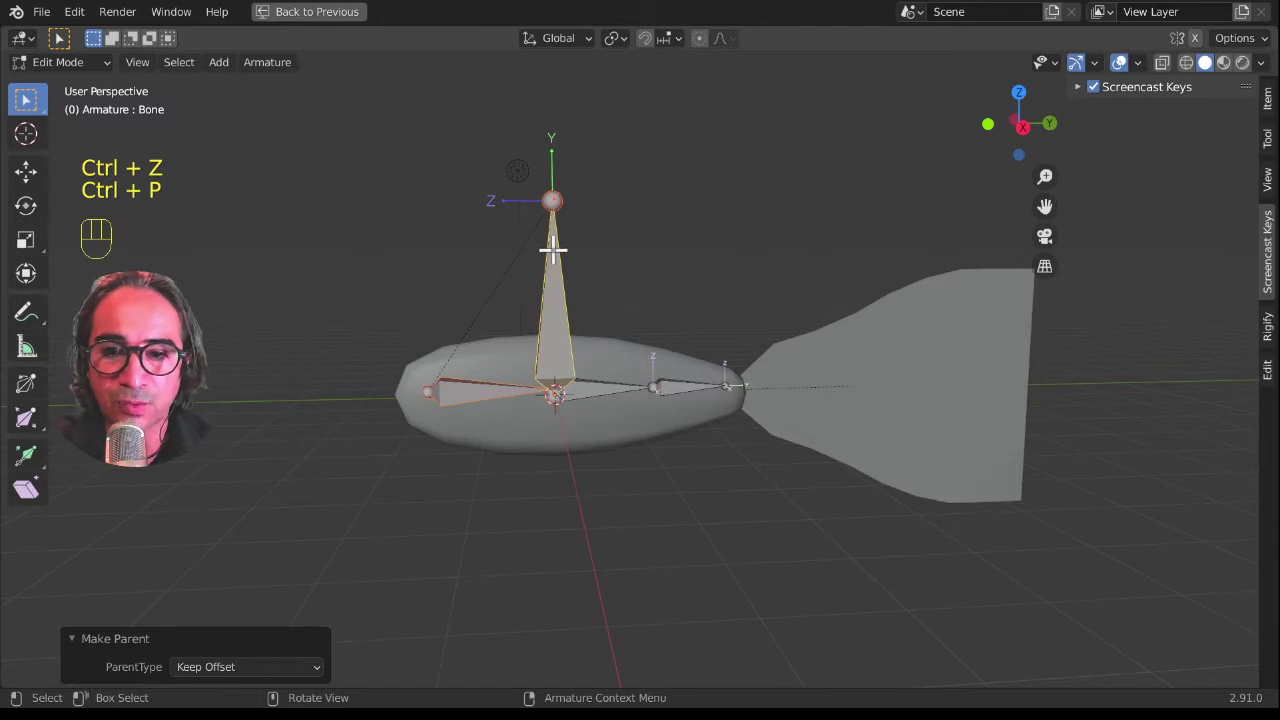
middle_drag(552, 249, 554, 210)
click(559, 326)
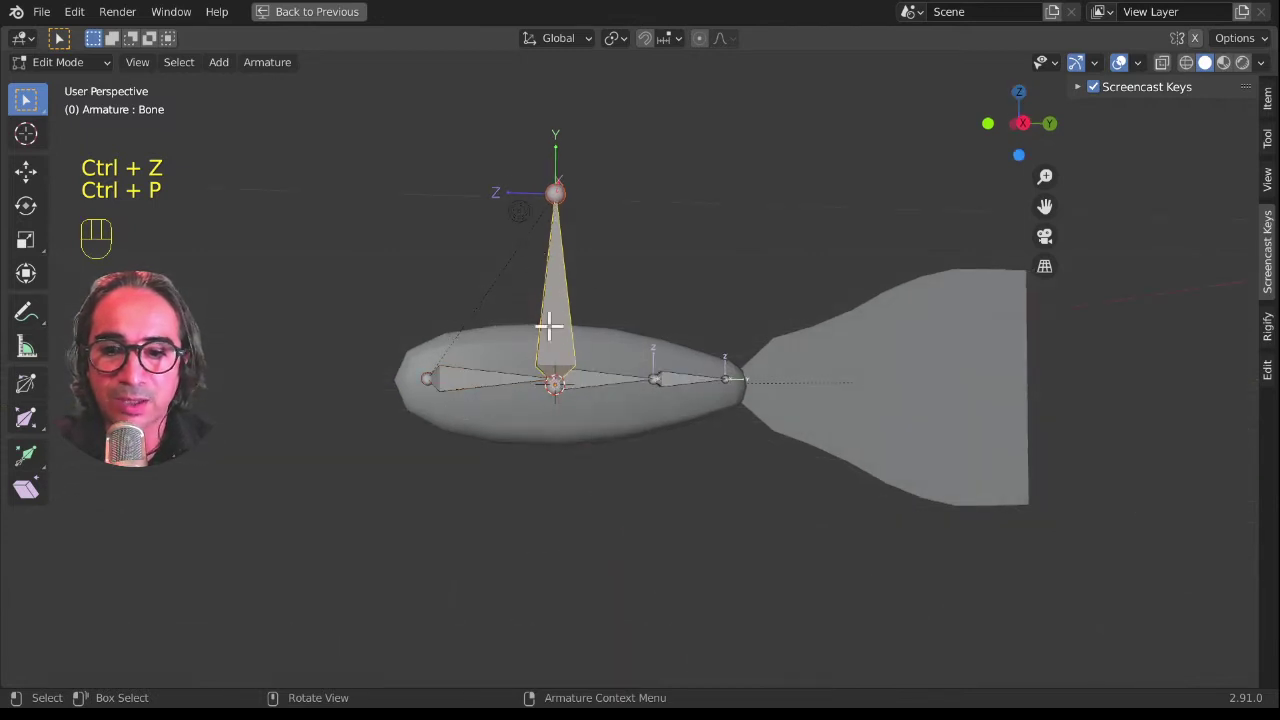
Step: Restore the full workspace layout and show the upright main bone's properties
click(306, 15)
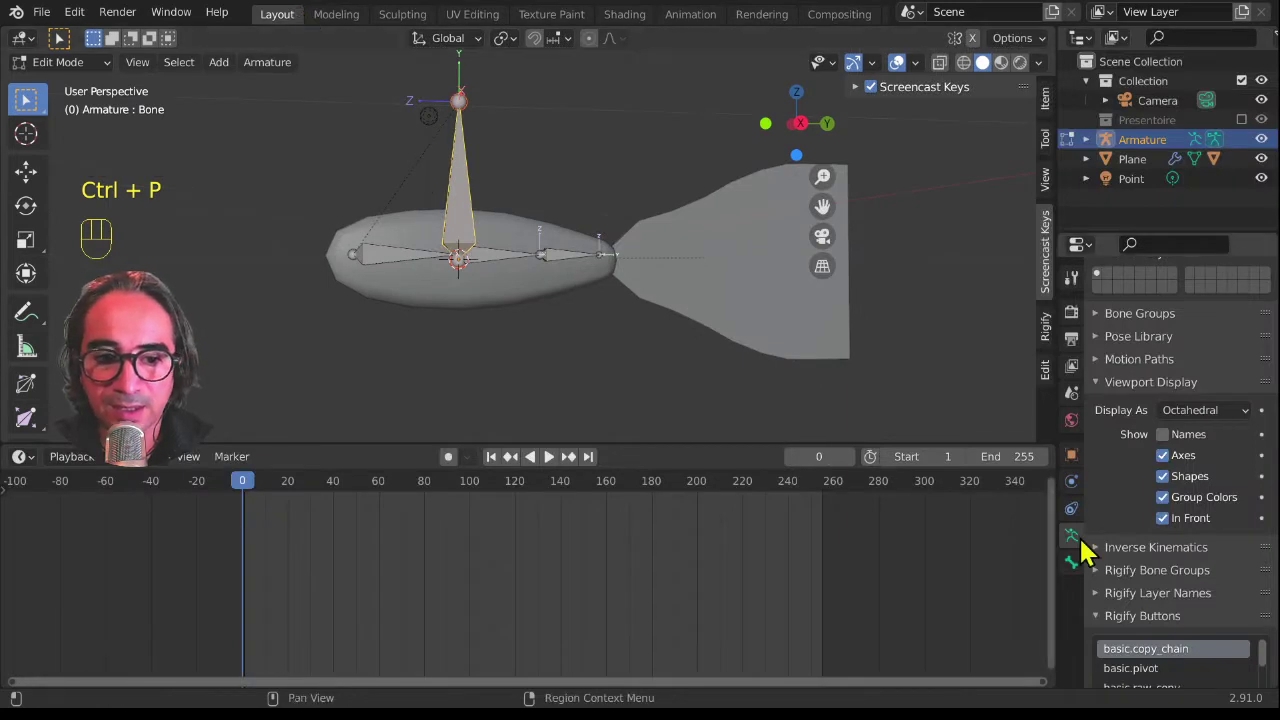
middle_drag(548, 330, 503, 240)
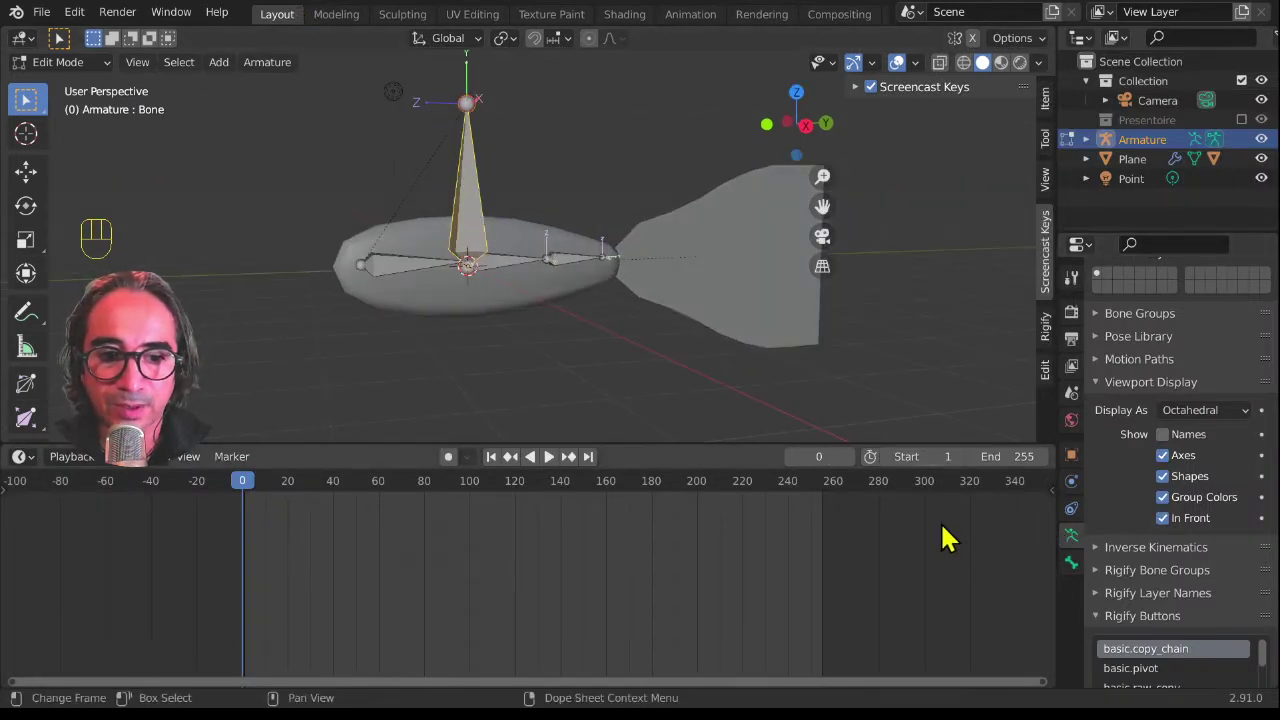
click(1072, 563)
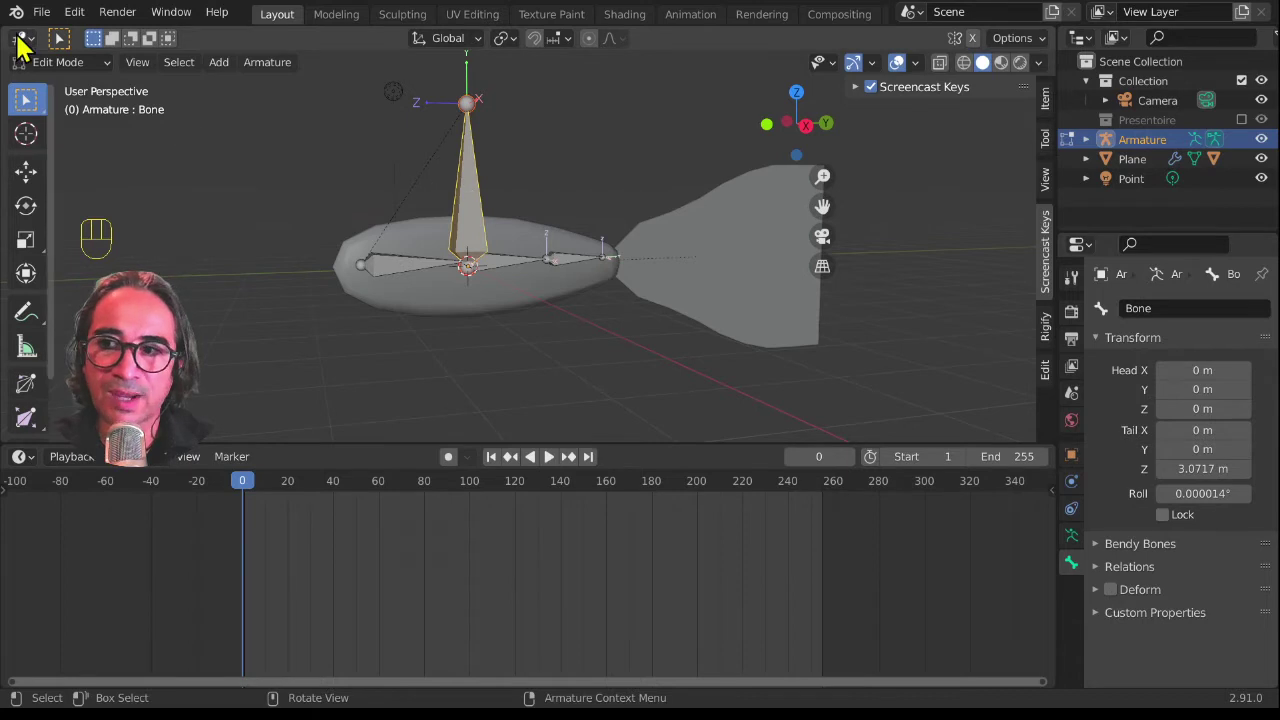
Step: Test moving the upright main bone in Pose Mode and inspect each bone of the body chain
click(52, 62)
click(77, 129)
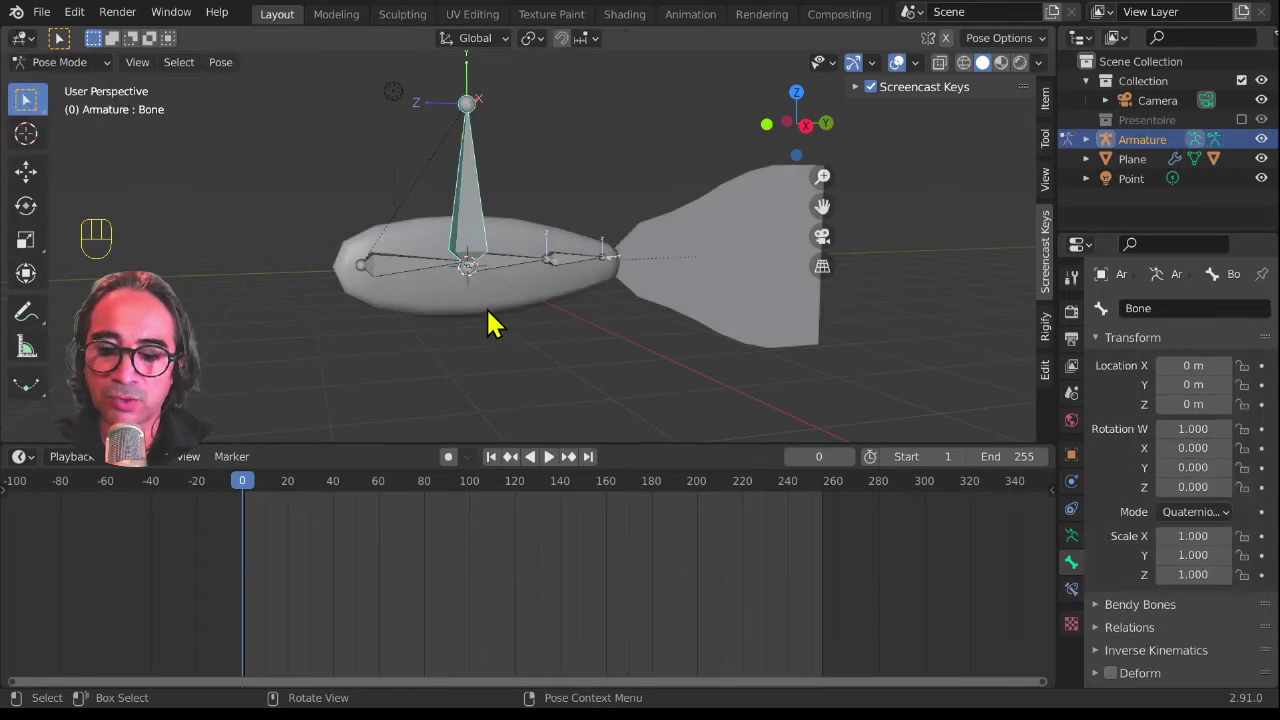
key(g)
right_click(517, 229)
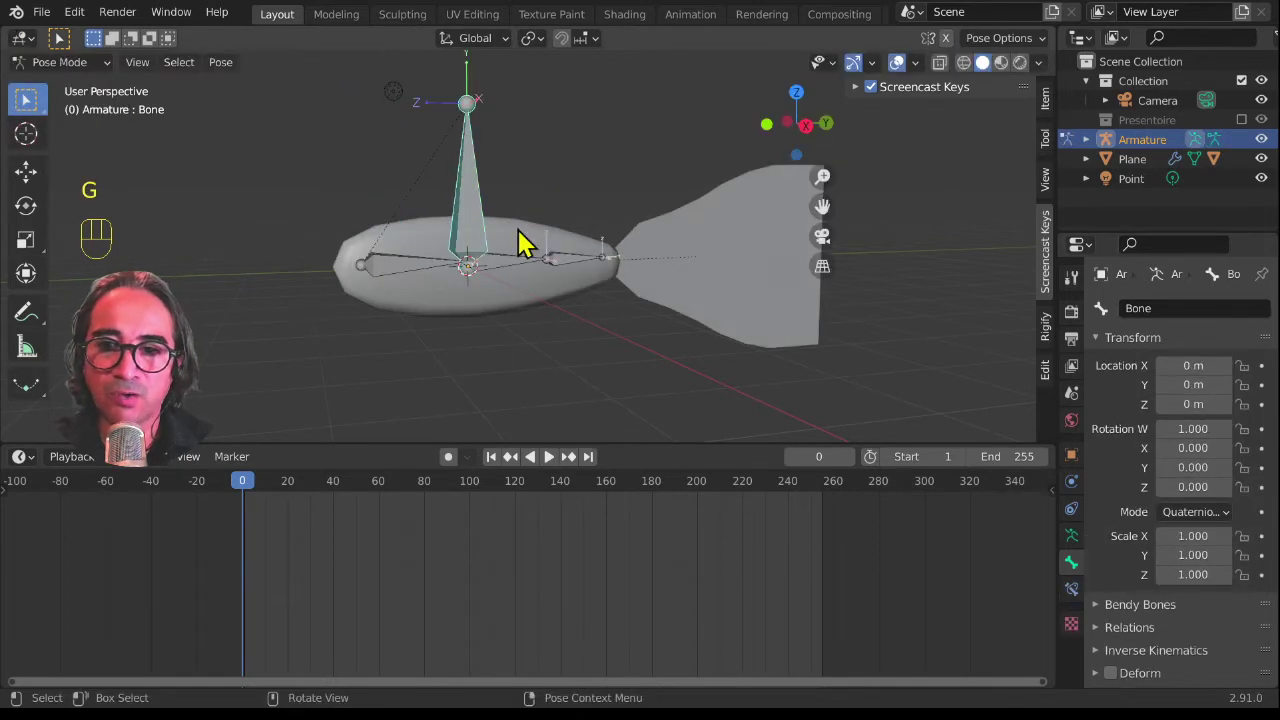
middle_drag(544, 288, 512, 288)
click(508, 242)
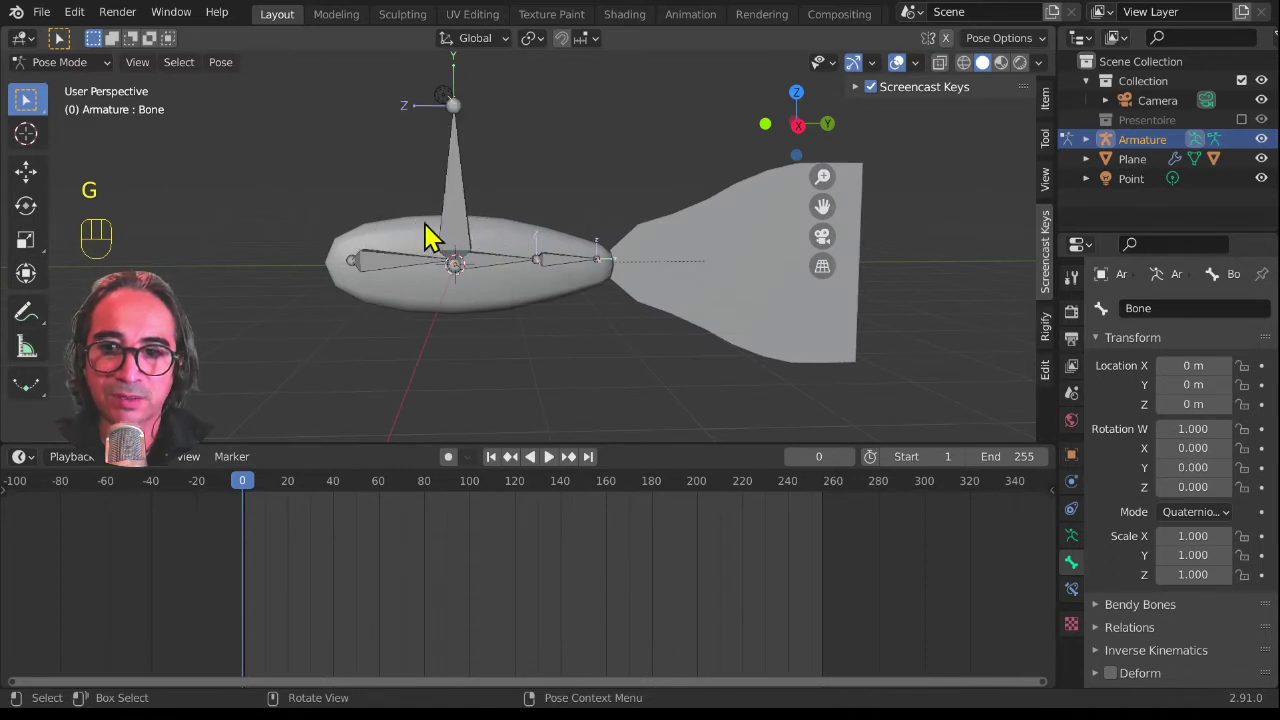
click(390, 260)
click(489, 257)
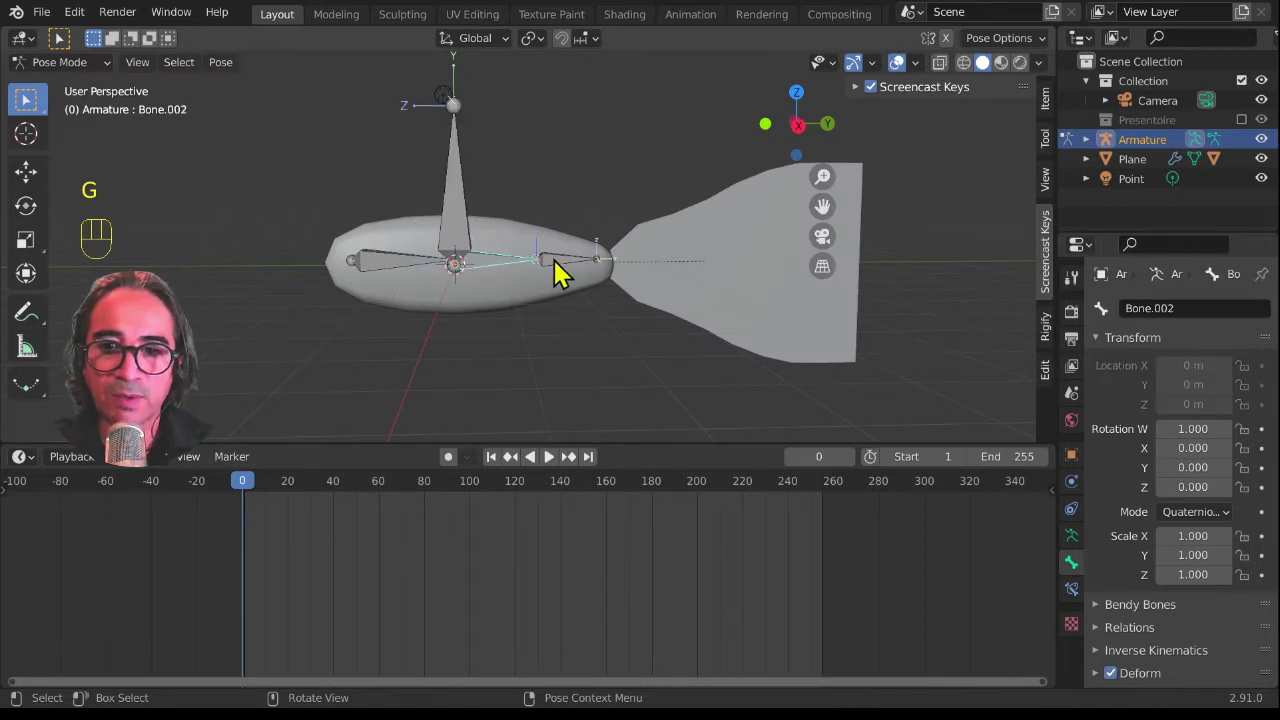
click(554, 259)
middle_drag(530, 320, 507, 340)
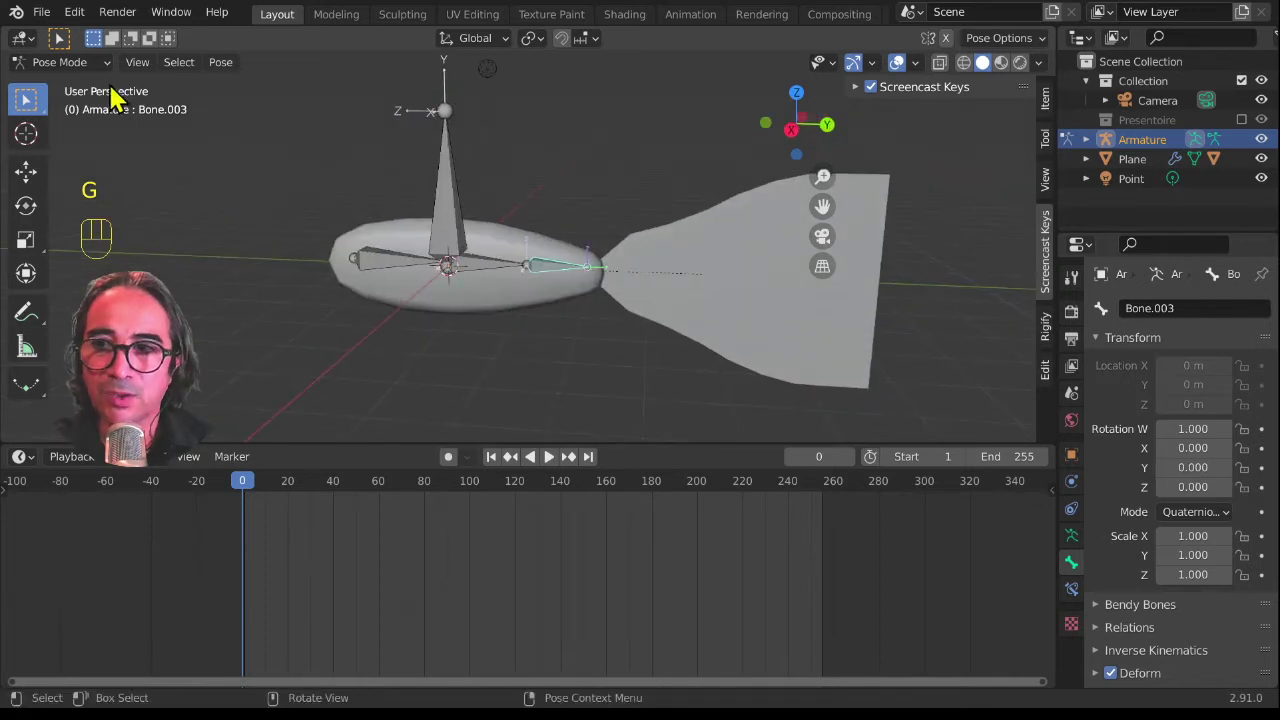
Step: Parent the fish body mesh to the armature in Object Mode, using Armature Deform With Automatic Weights
click(60, 62)
click(84, 90)
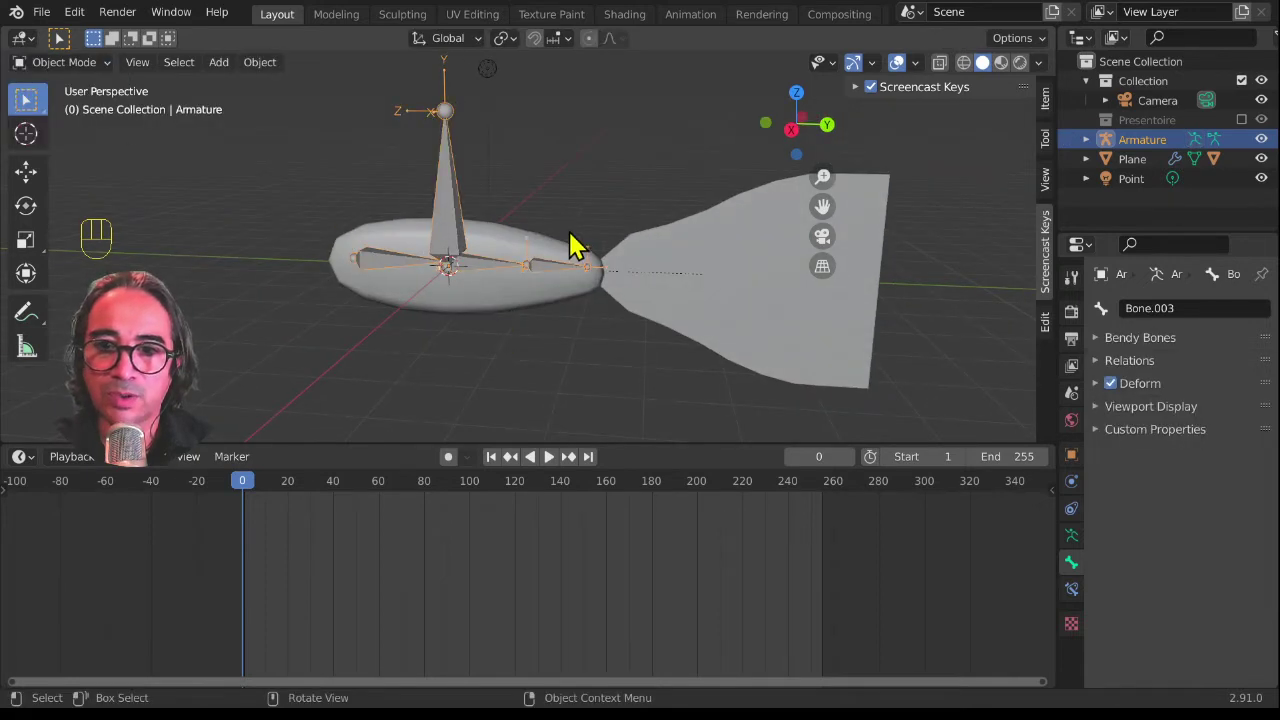
click(514, 243)
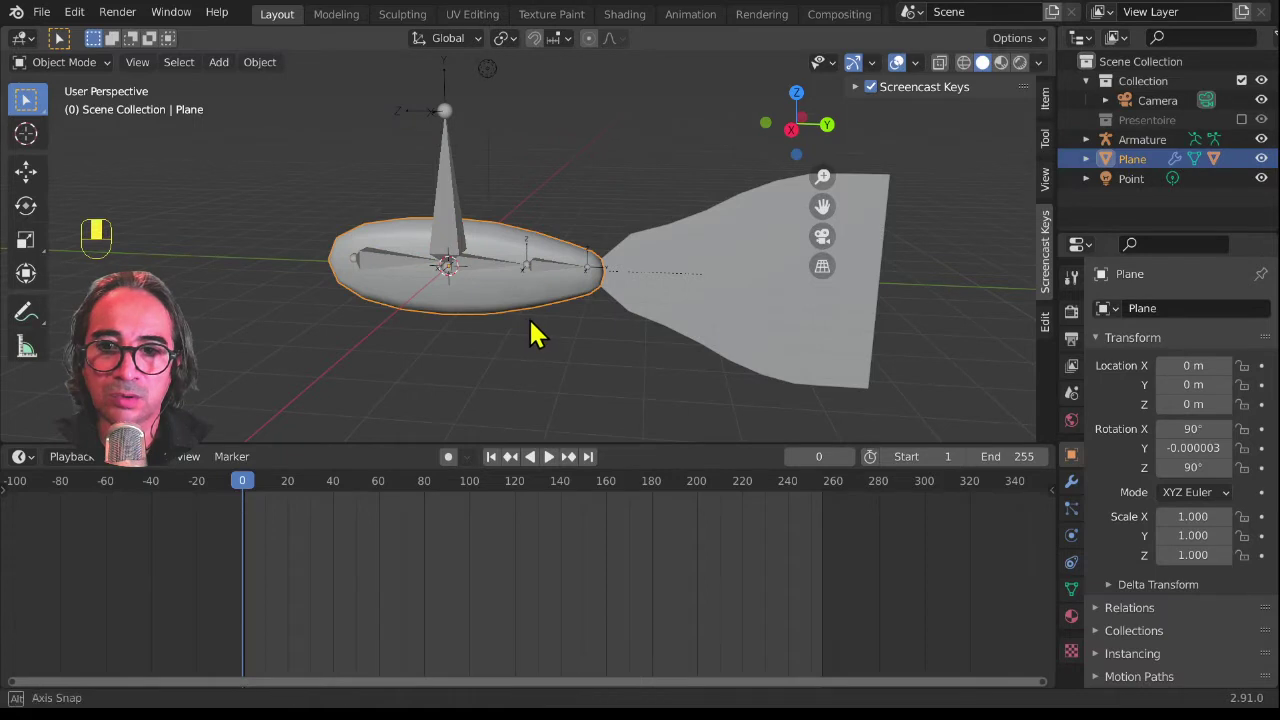
middle_drag(531, 334, 508, 263)
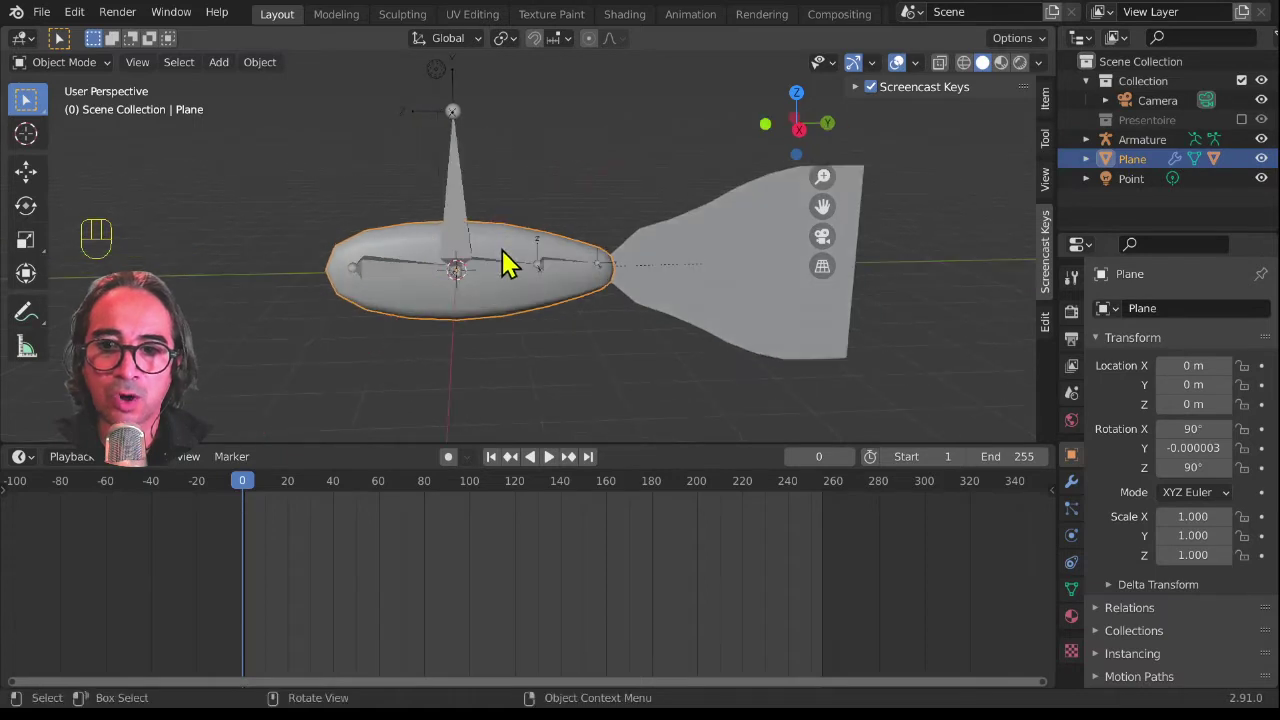
shift+click(457, 195)
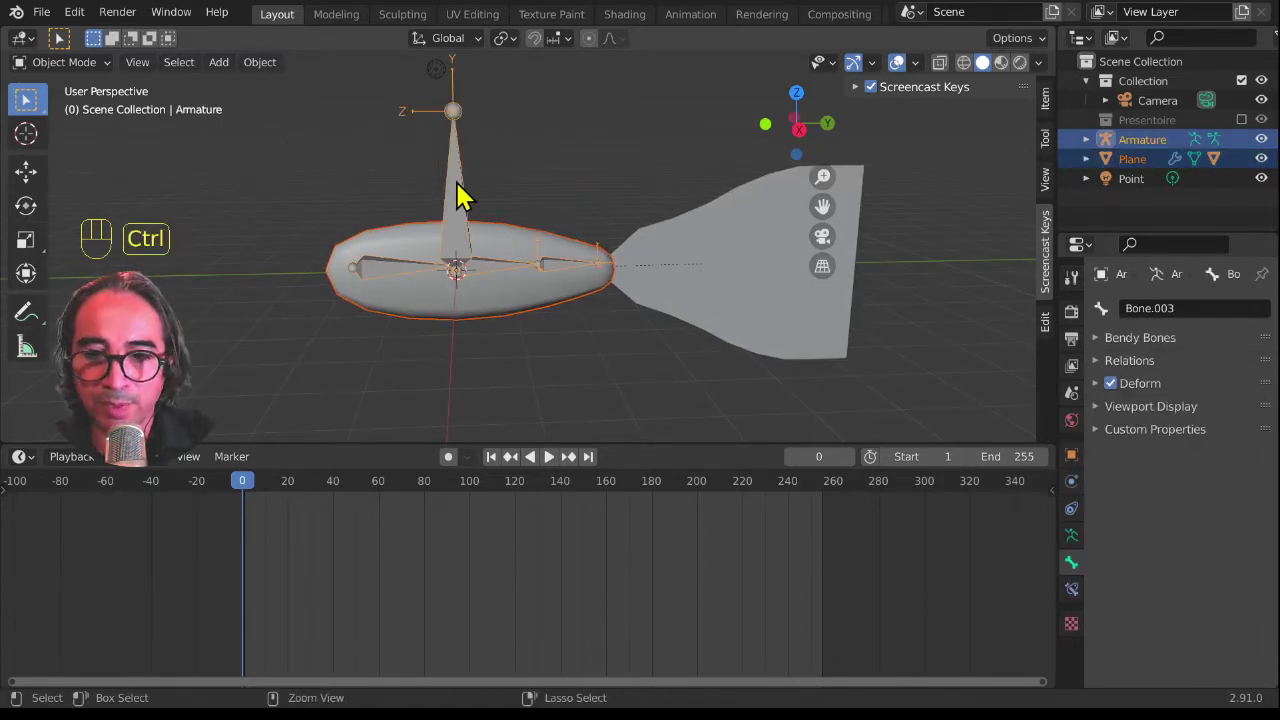
key(ctrl+p)
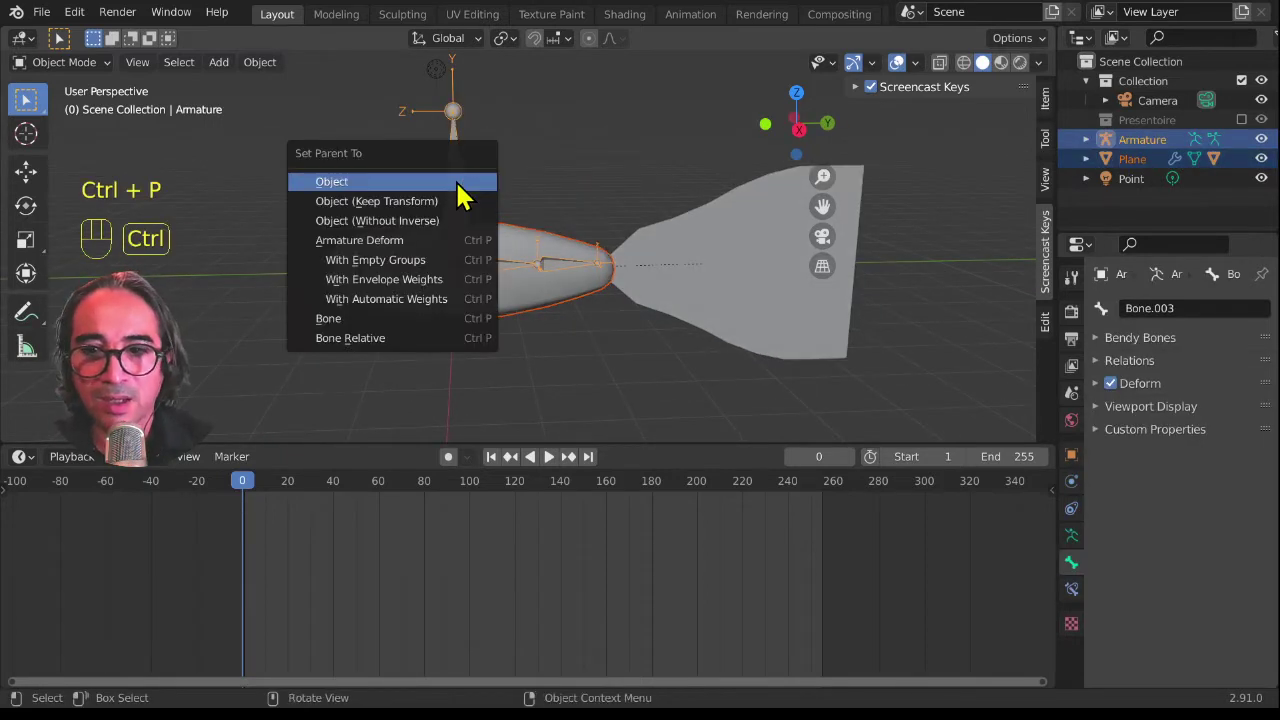
click(443, 305)
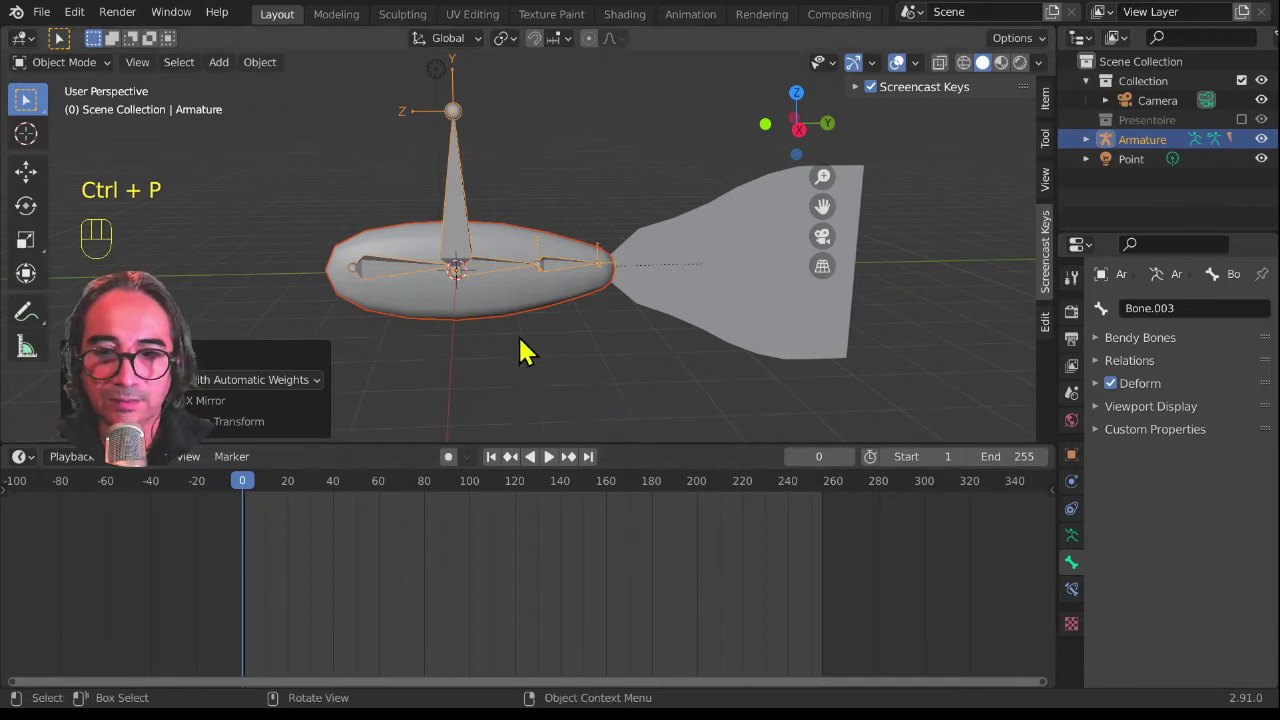
middle_drag(520, 349, 474, 297)
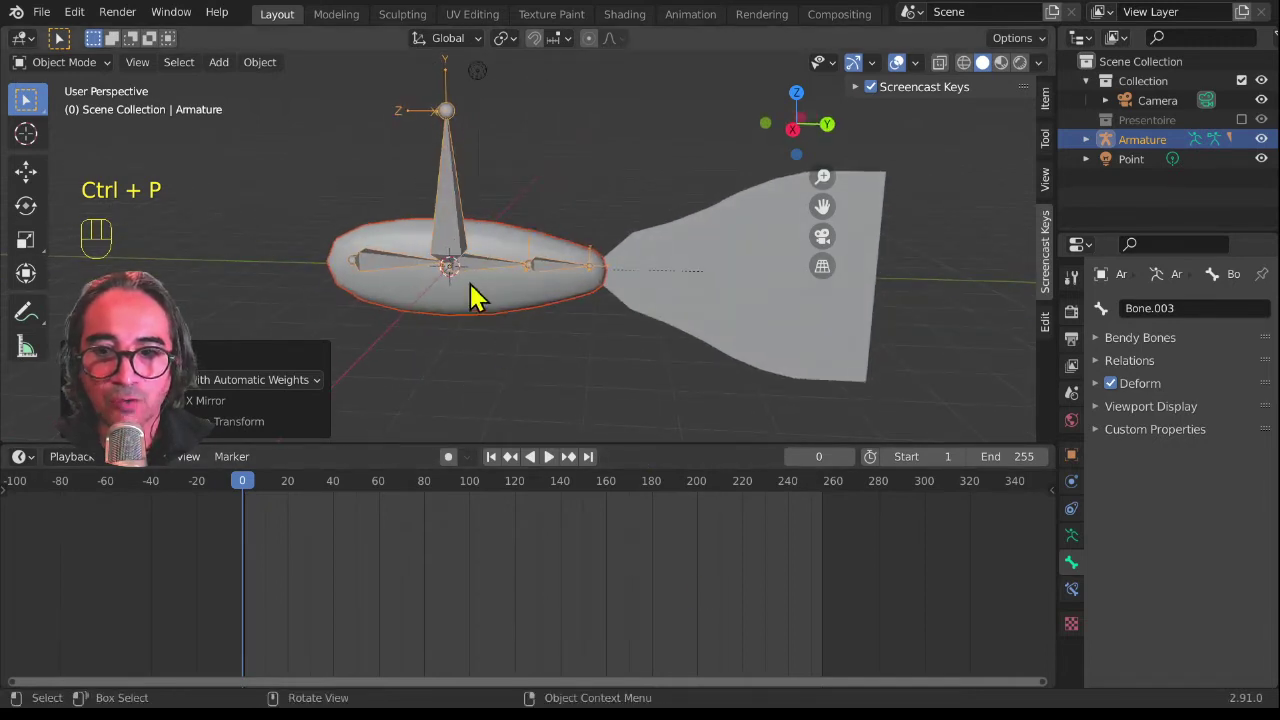
Step: Select only the armature and enlarge the timeline area slightly
click(414, 277)
click(392, 266)
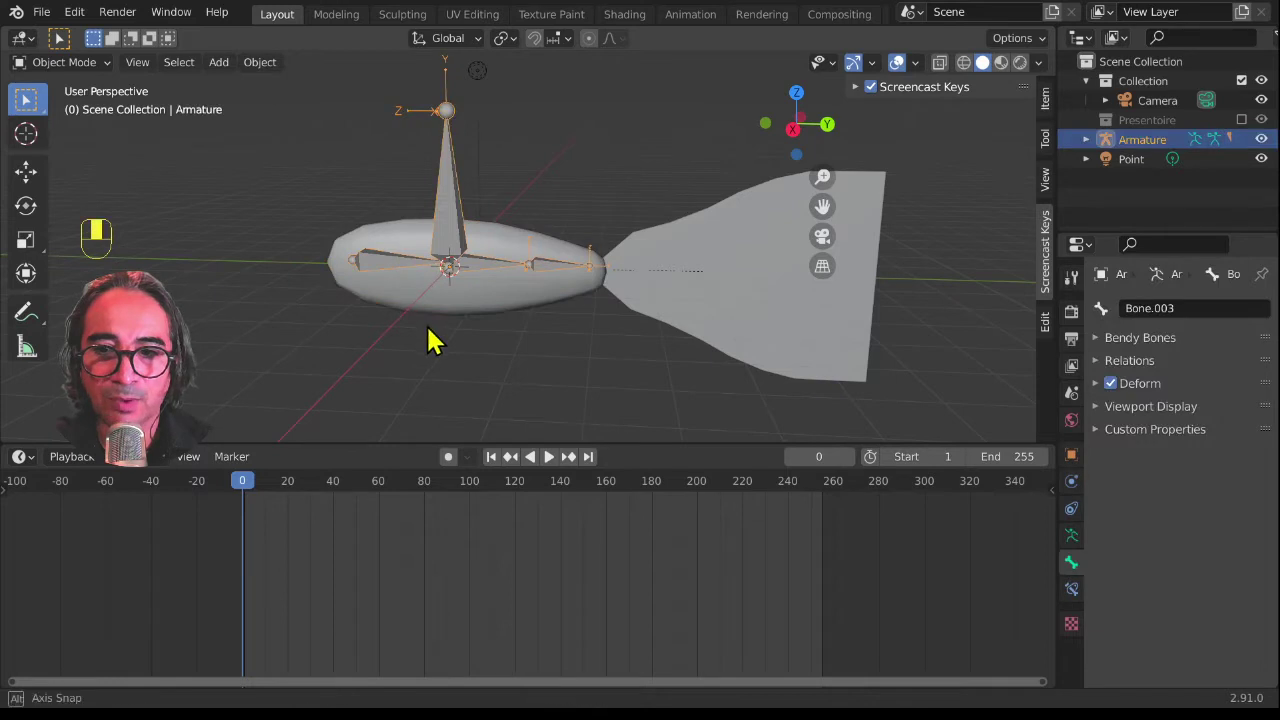
middle_drag(429, 337, 445, 330)
drag(241, 484, 224, 514)
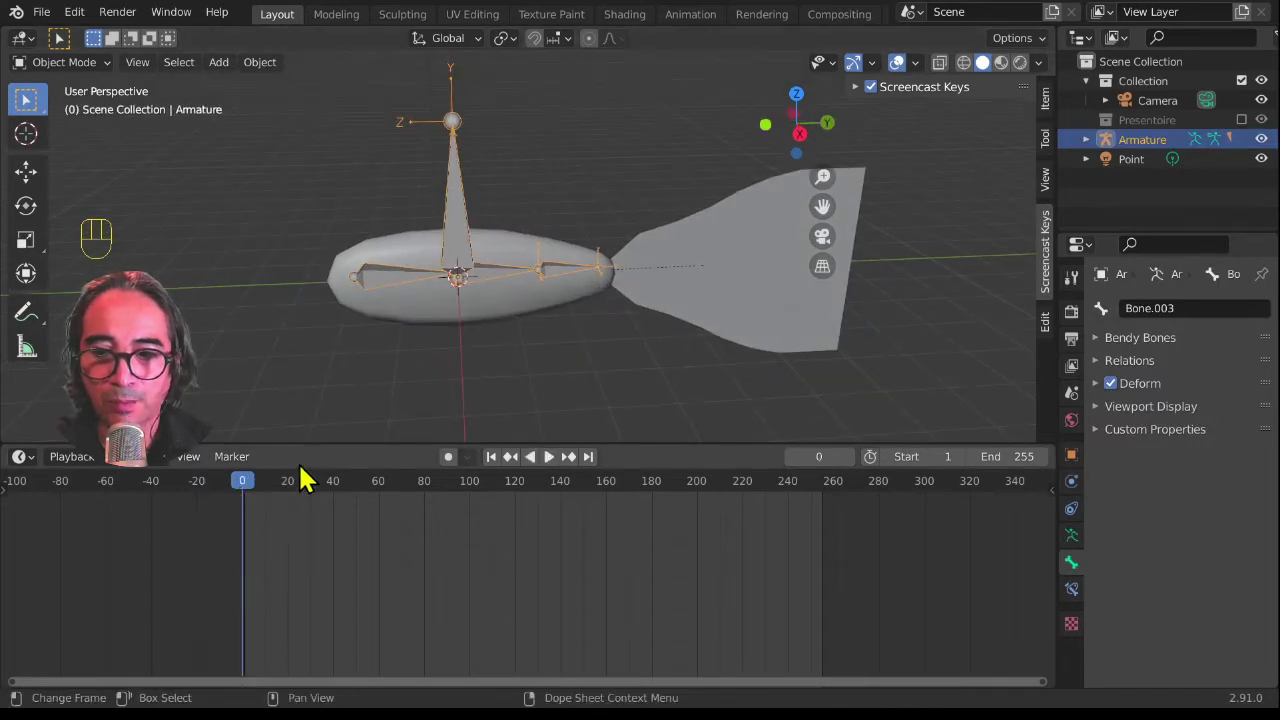
drag(300, 446, 300, 428)
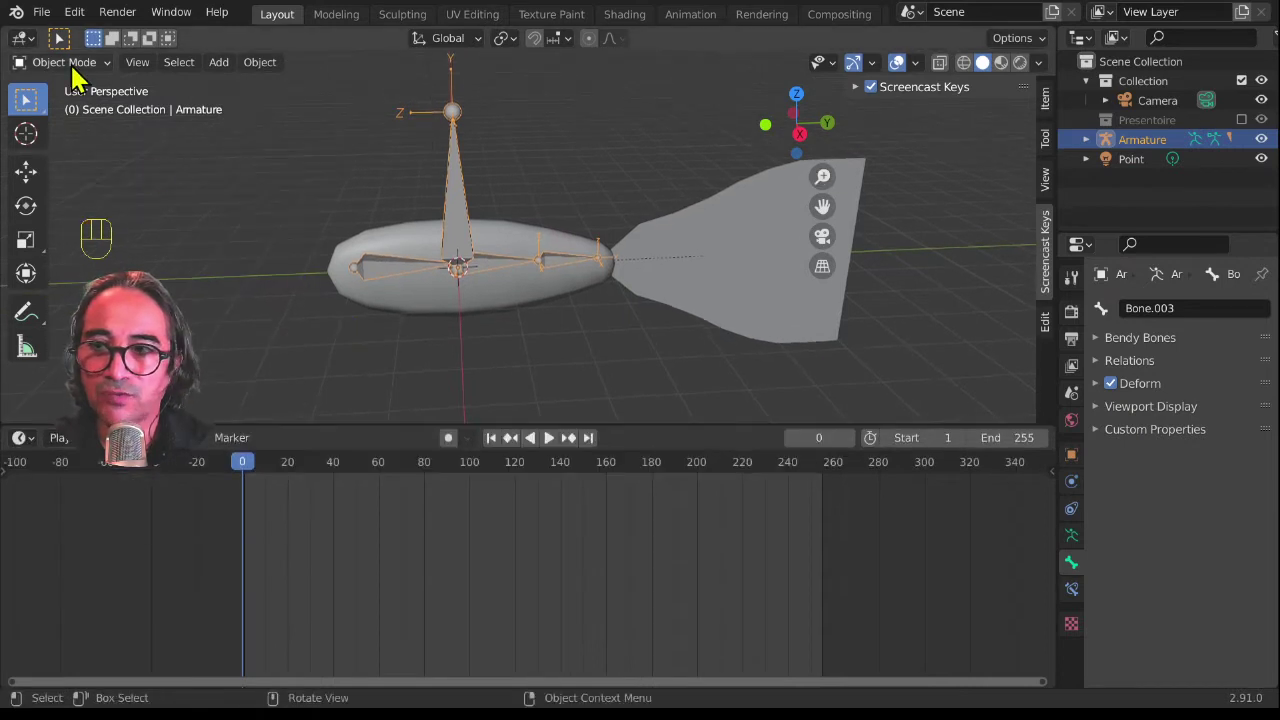
Step: Switch the armature to Pose Mode and select the front body bone
click(68, 62)
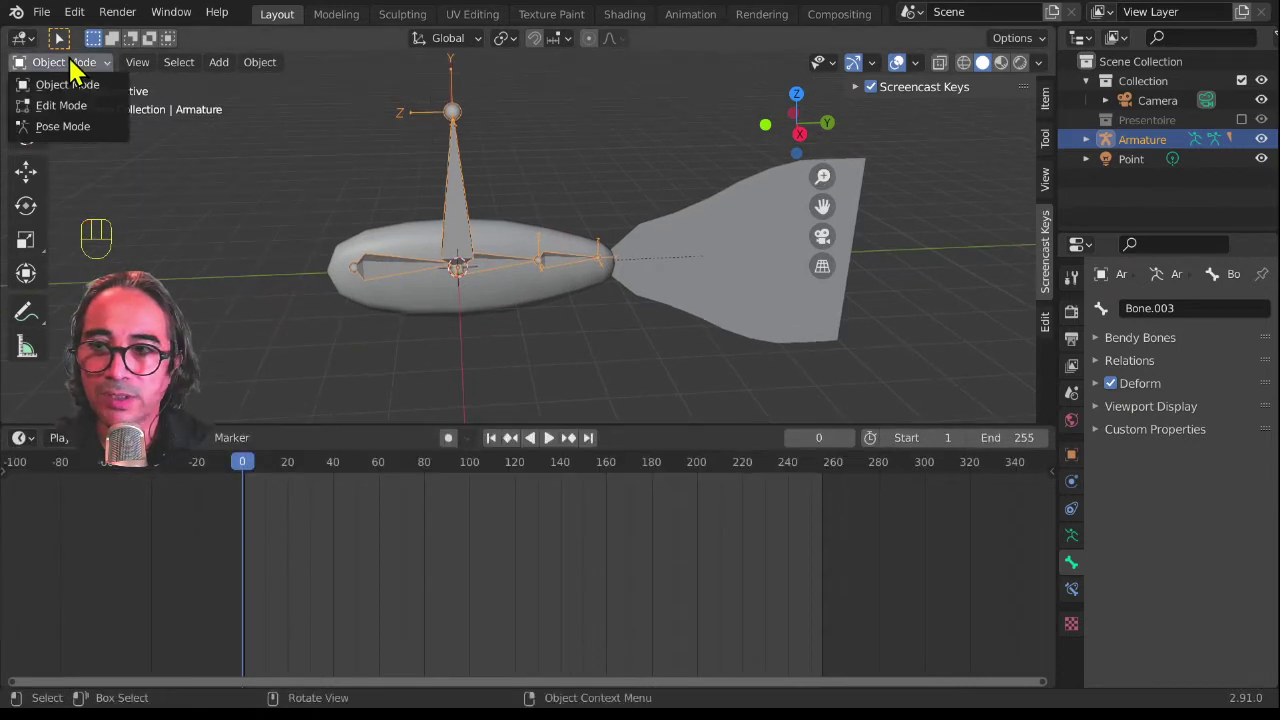
click(62, 126)
click(390, 270)
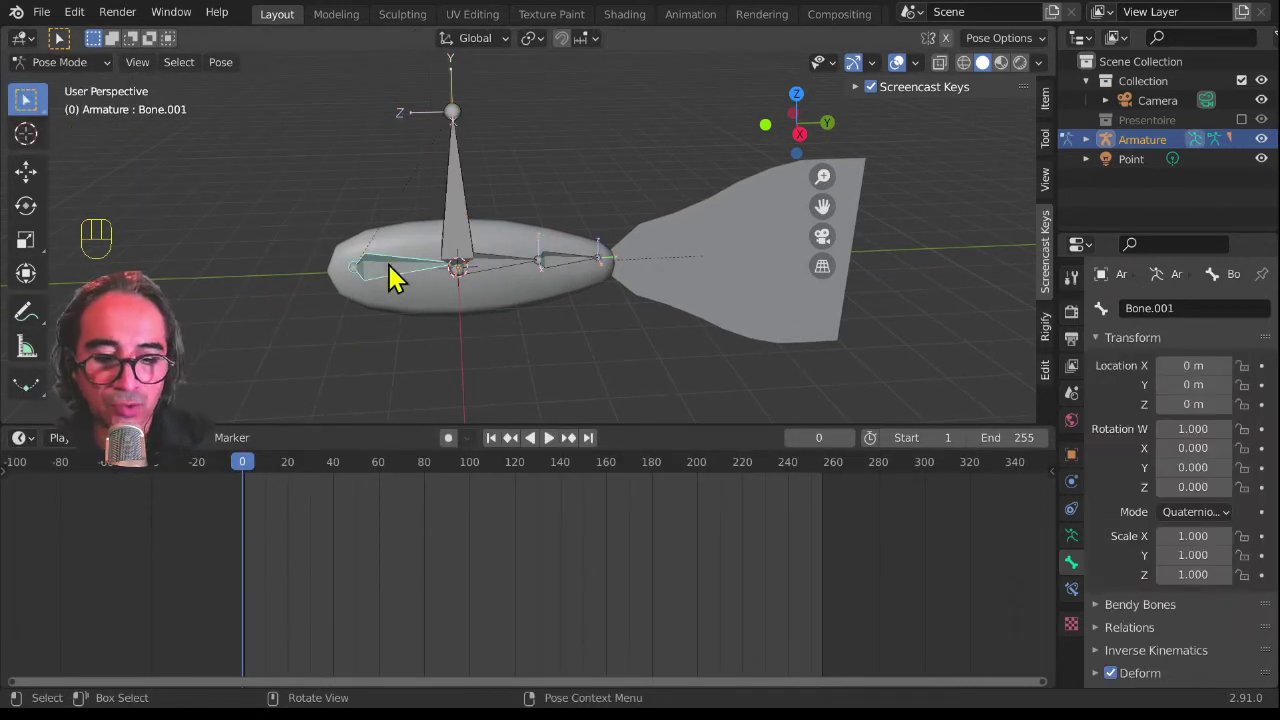
Step: Show the front bone from the top view and turn on automatic keyframing
key(KP_7)
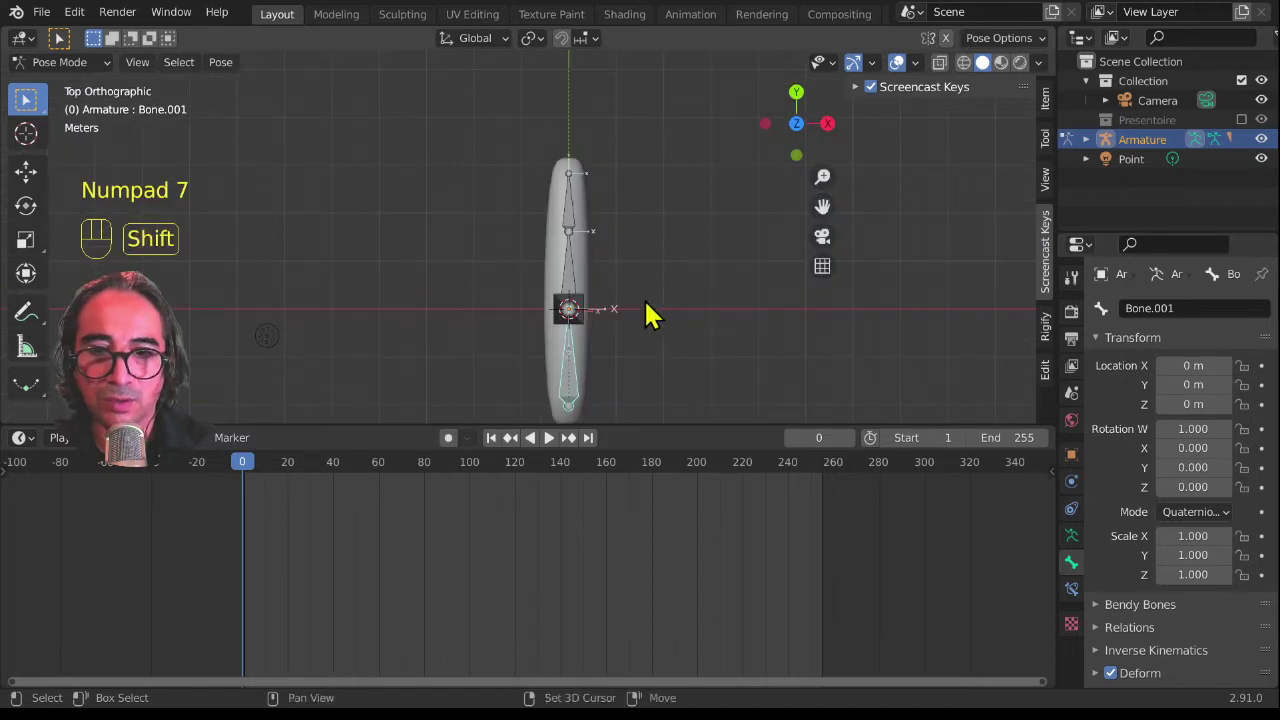
shift+middle_drag(651, 314, 563, 234)
scroll(374, 371, up, 2)
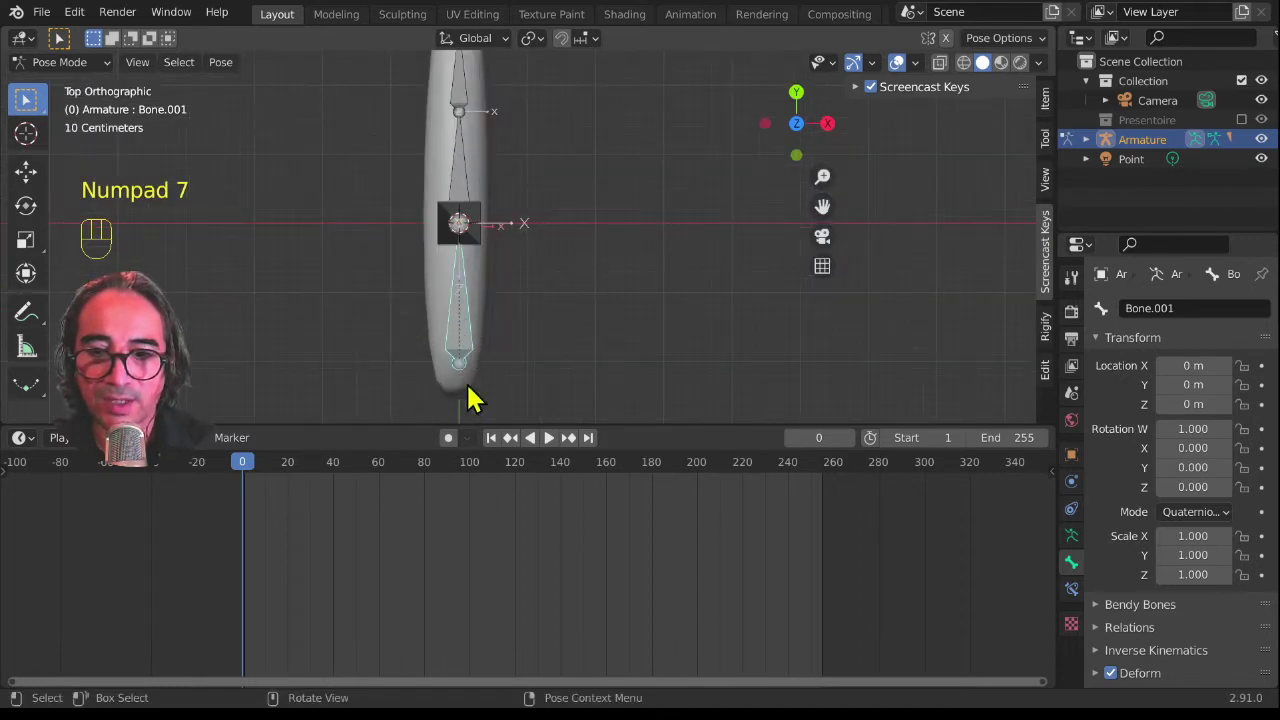
click(448, 438)
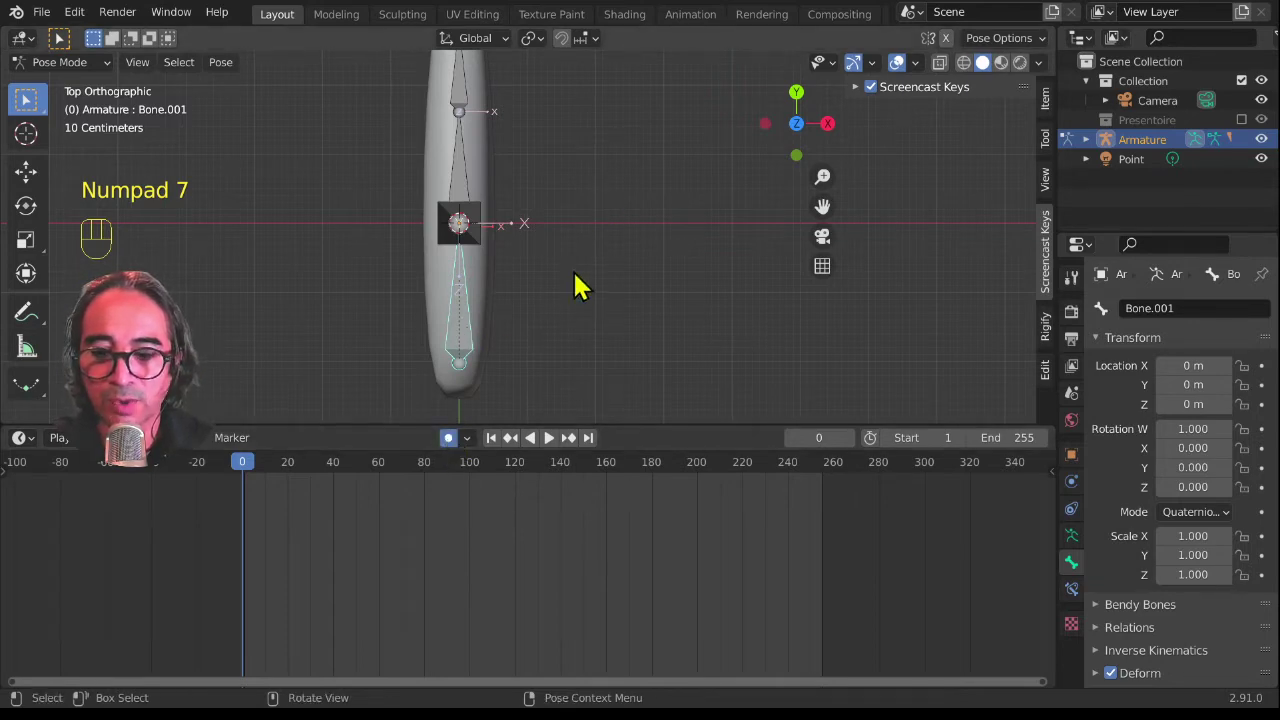
Step: Rotate the front body bone by about -9° and the middle bone further in the same direction at frame 0
key(r)
click(530, 213)
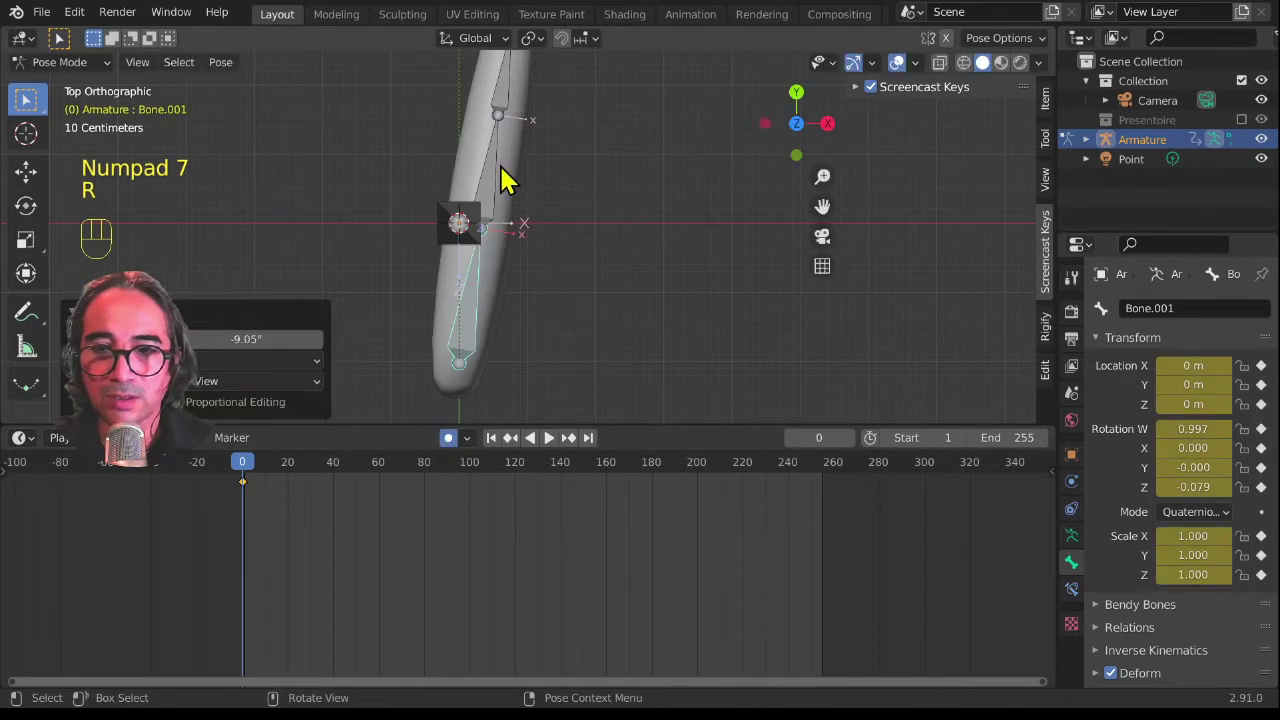
click(505, 180)
scroll(600, 246, down, 2)
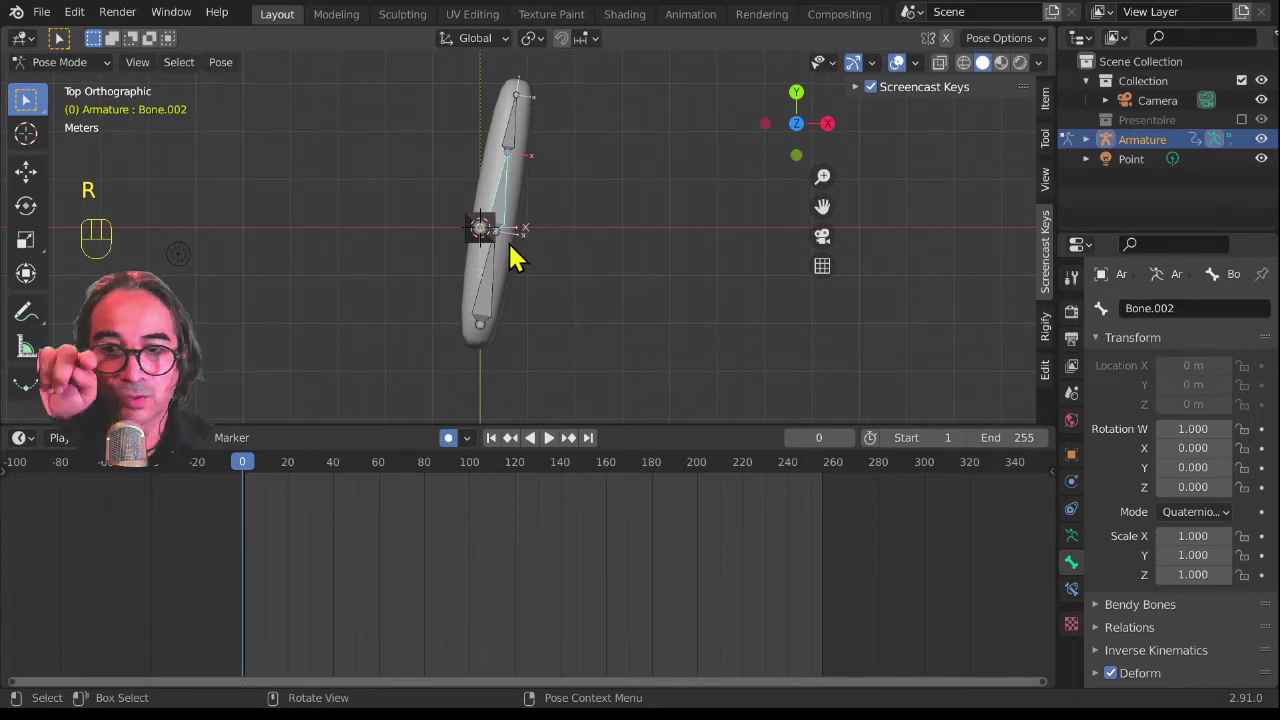
key(r)
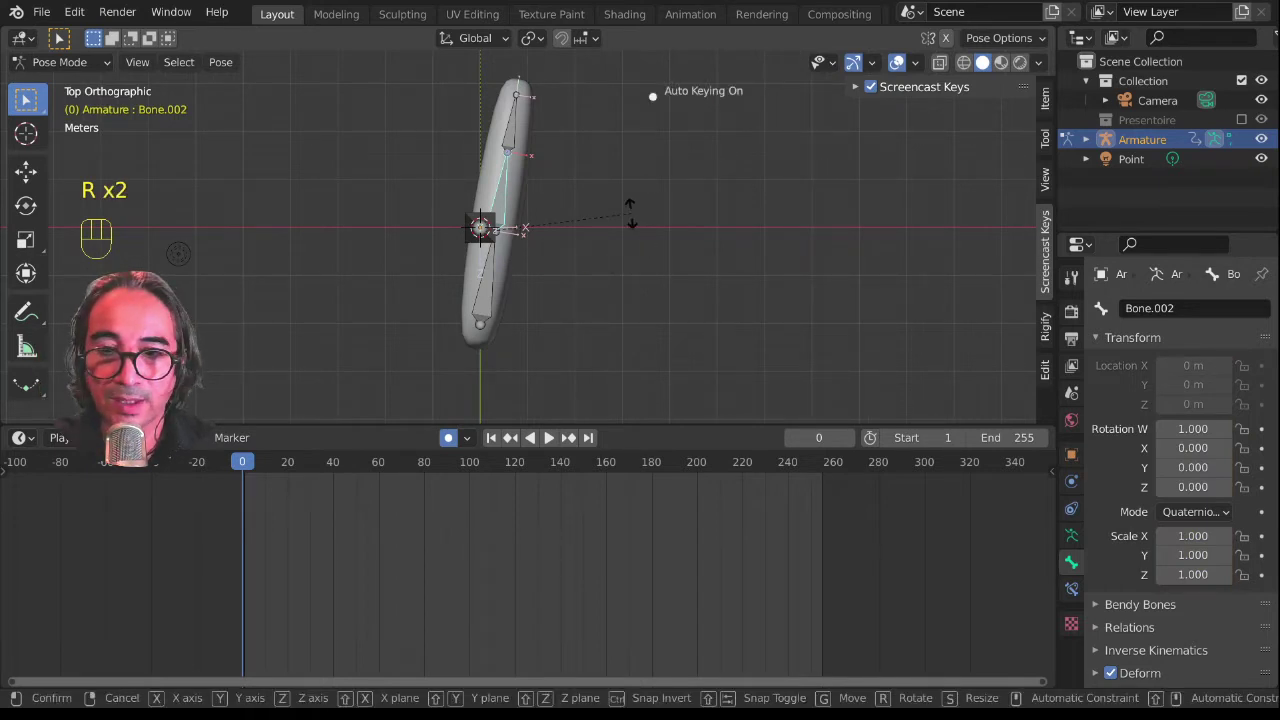
click(591, 189)
Step: Rotate the last bone of the body chain by about -16.2° at frame 0 to continue the bend
click(551, 149)
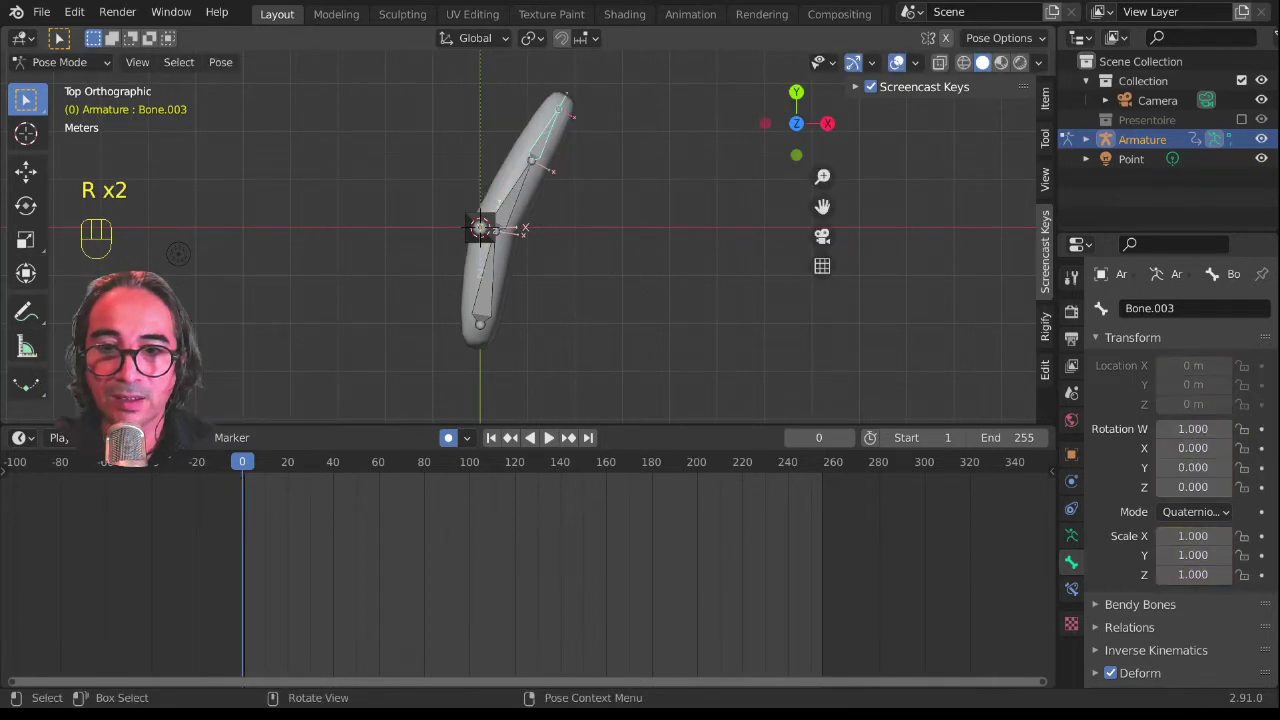
key(r)
click(562, 156)
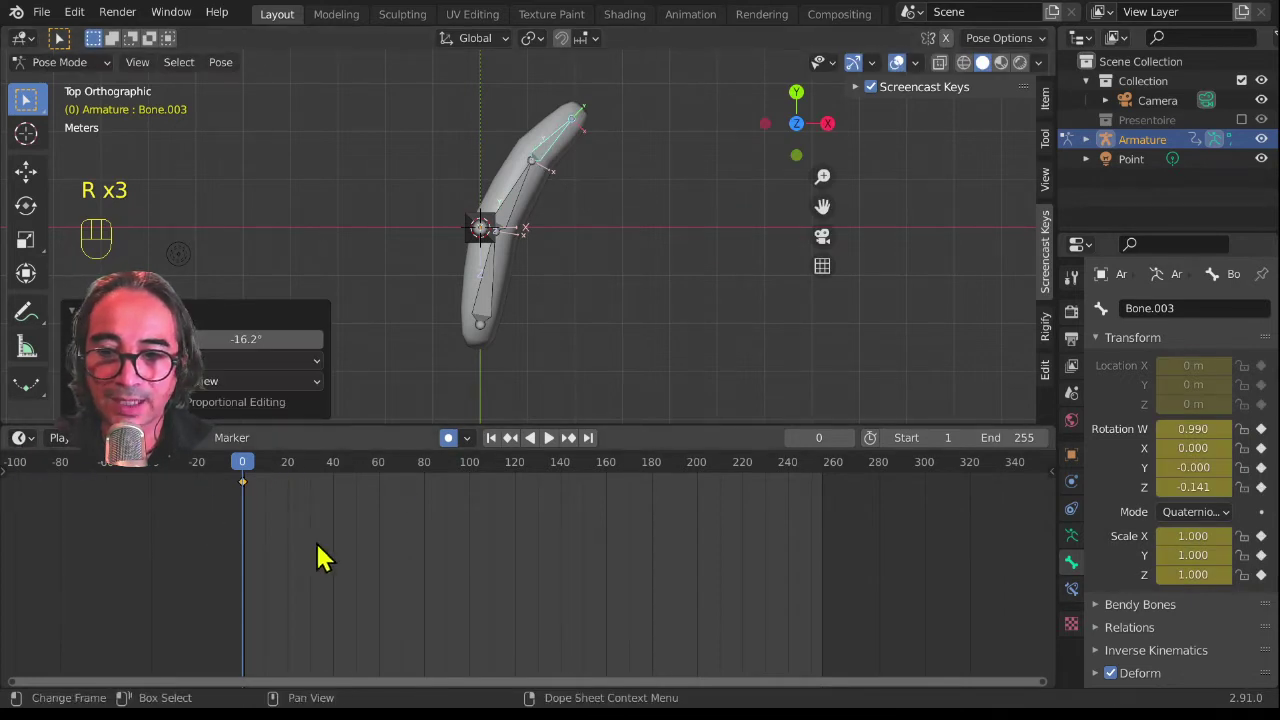
Step: Duplicate the front bone's frame 0 keyframe to frame 40 in the timeline and return to frame 0
middle_drag(320, 557, 394, 574)
scroll(338, 544, up, 6)
middle_drag(286, 518, 414, 545)
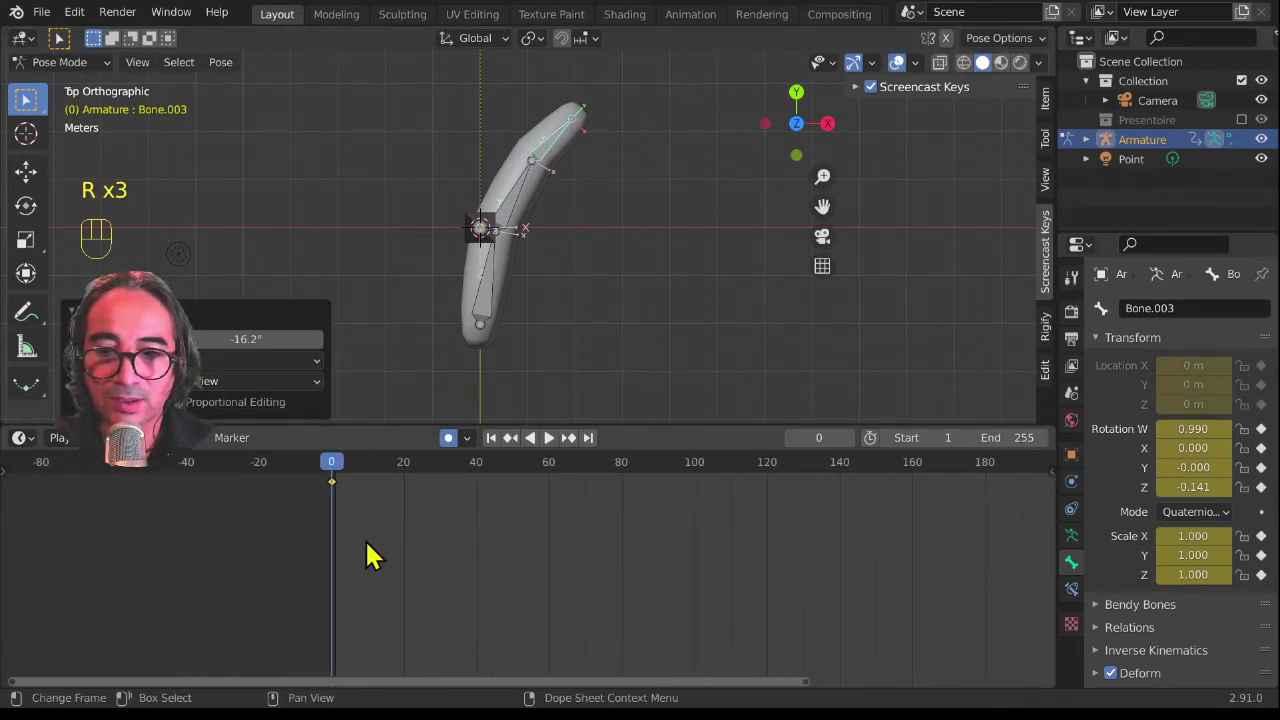
shift+click(523, 193)
shift+click(488, 315)
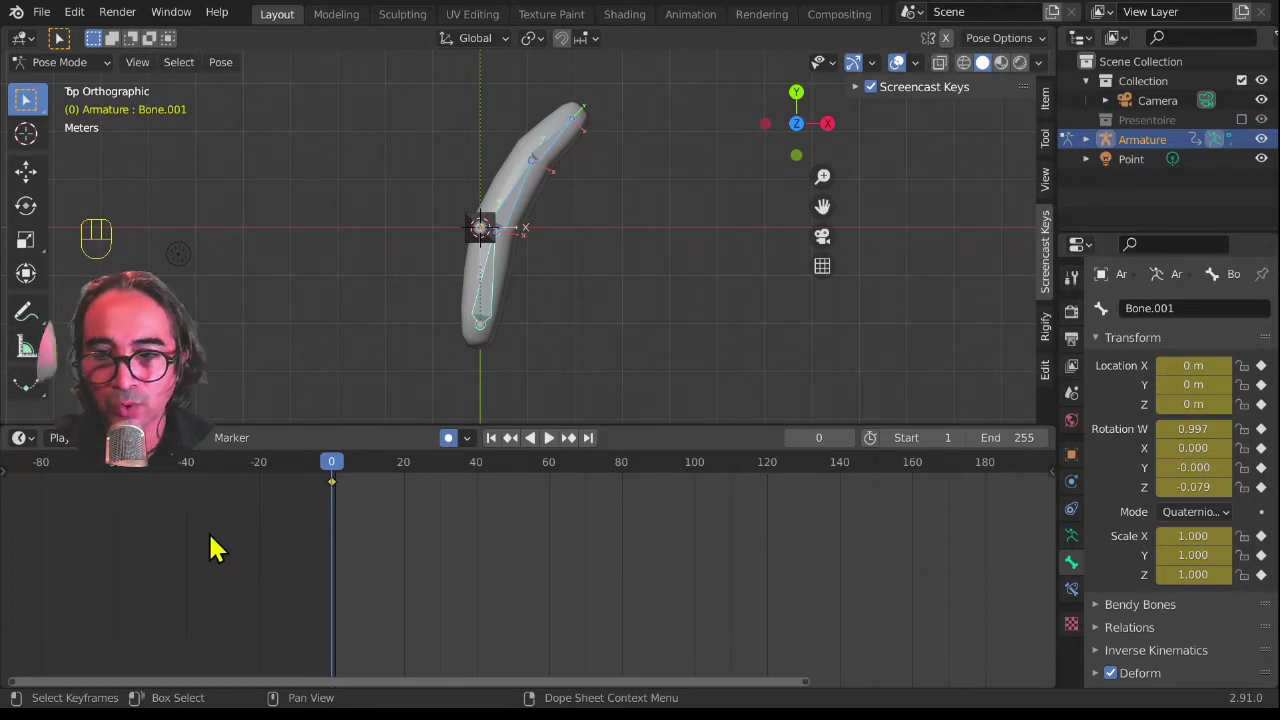
click(488, 306)
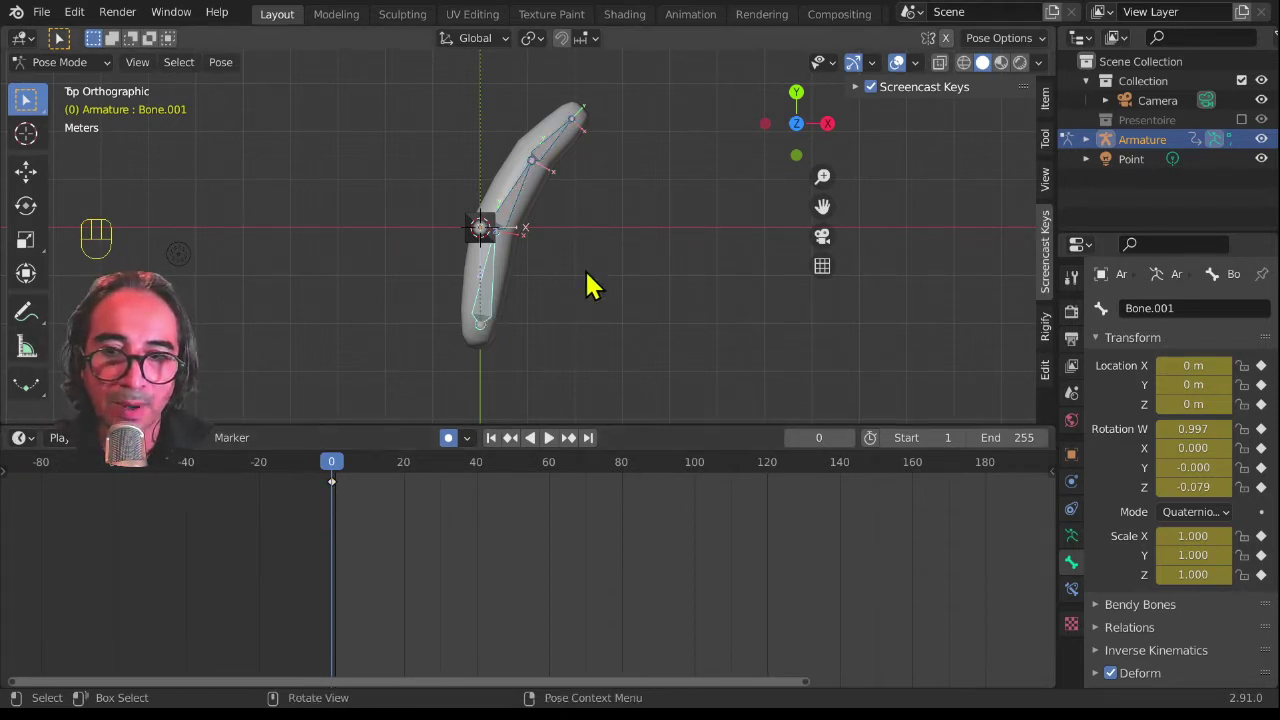
key(a)
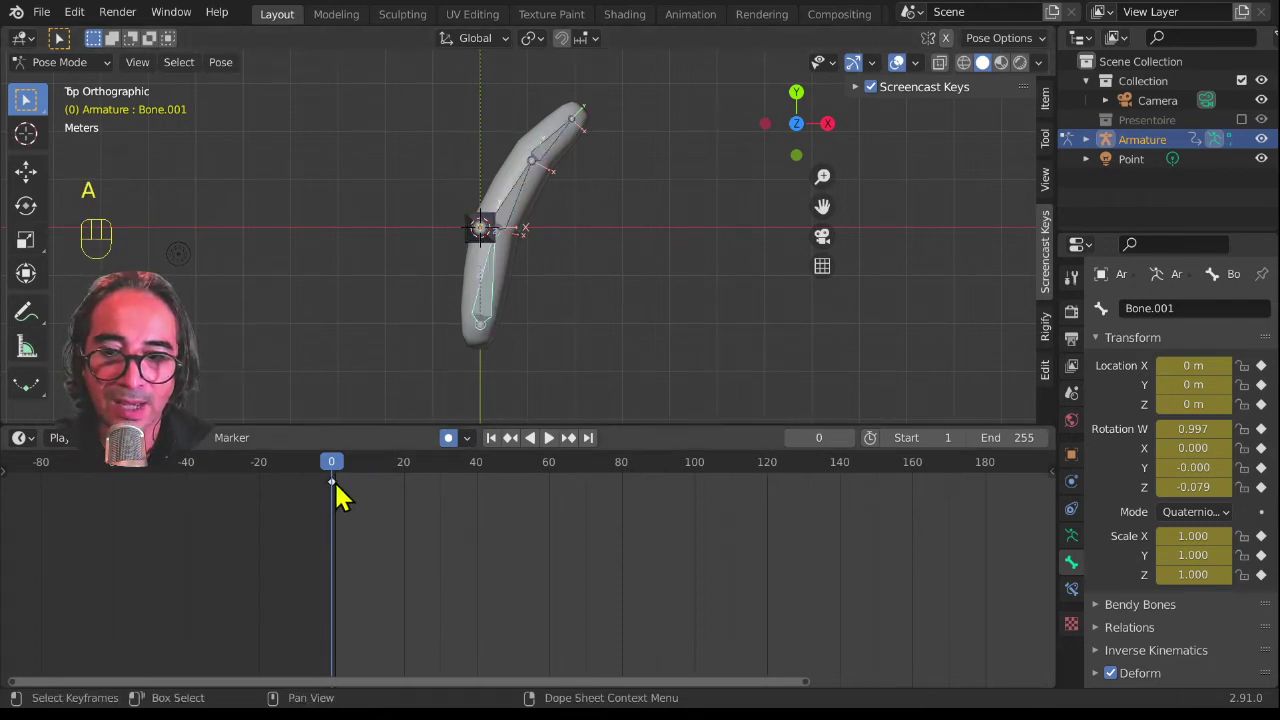
key(shift)
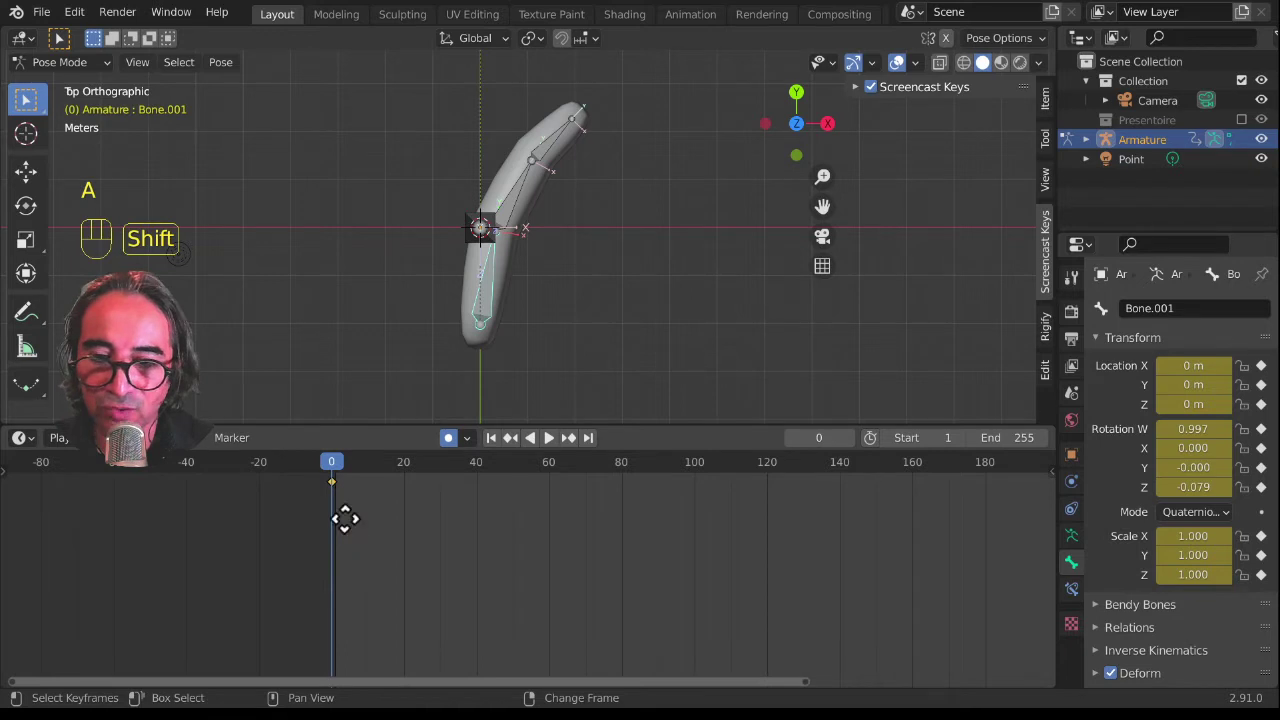
key(shift+d)
click(489, 526)
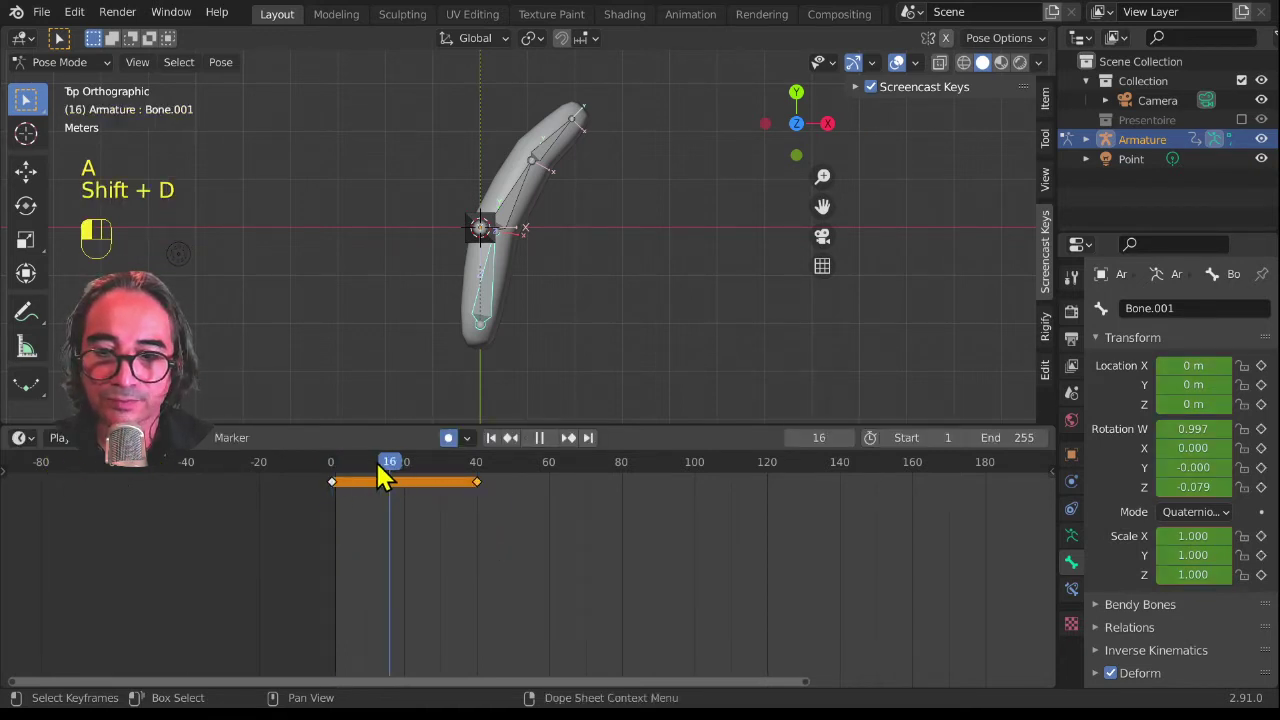
key(Escape)
Step: Change the timeline area to the Dope Sheet and reveal the armature's bone channels beside the keyframes
click(22, 440)
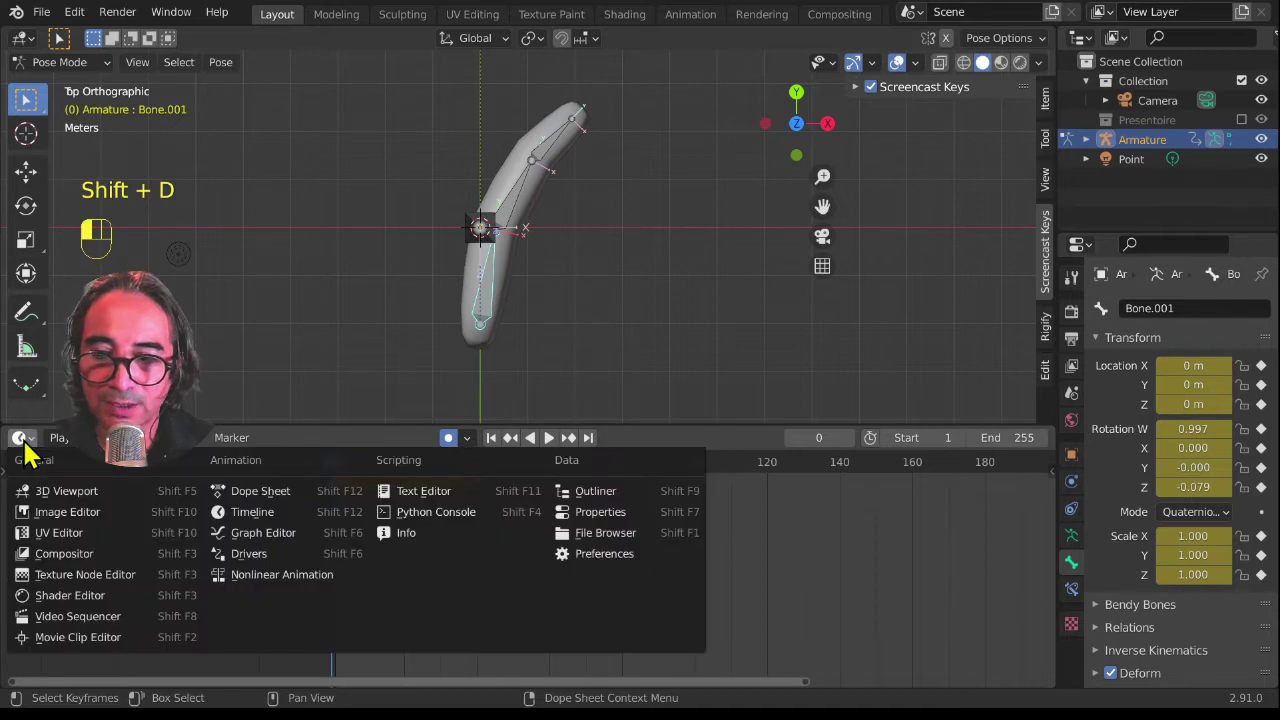
click(26, 438)
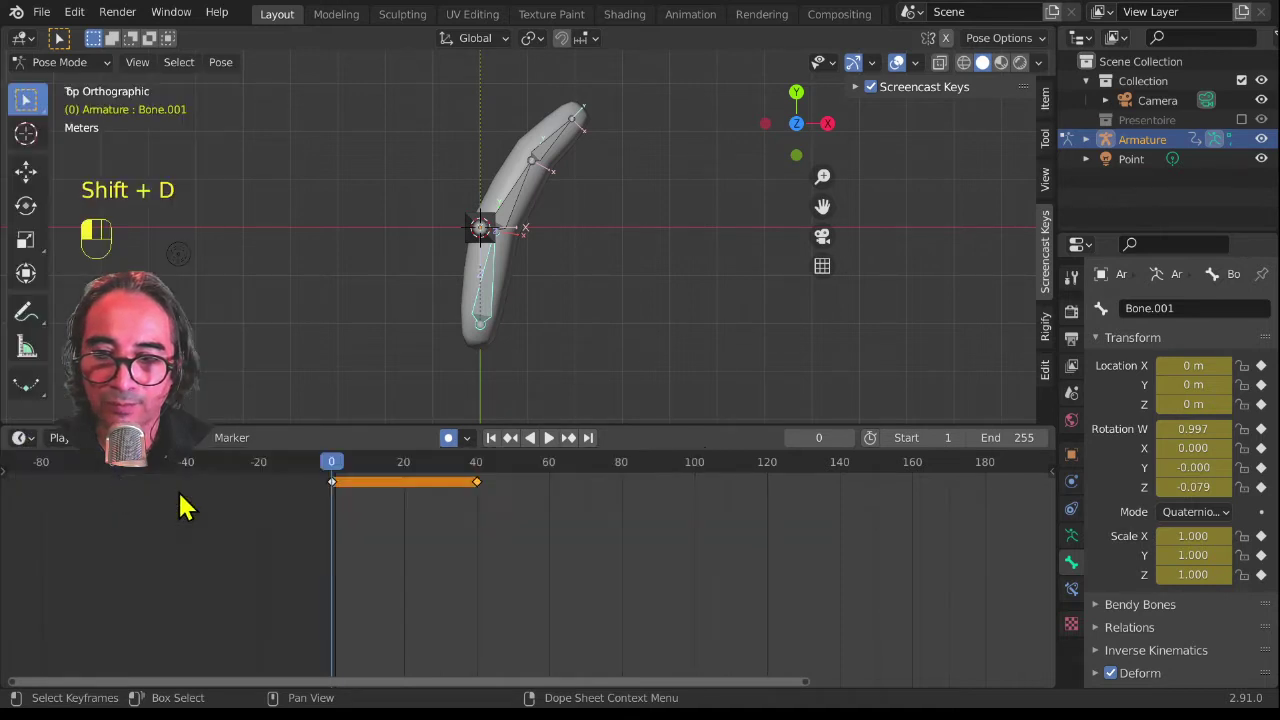
click(20, 439)
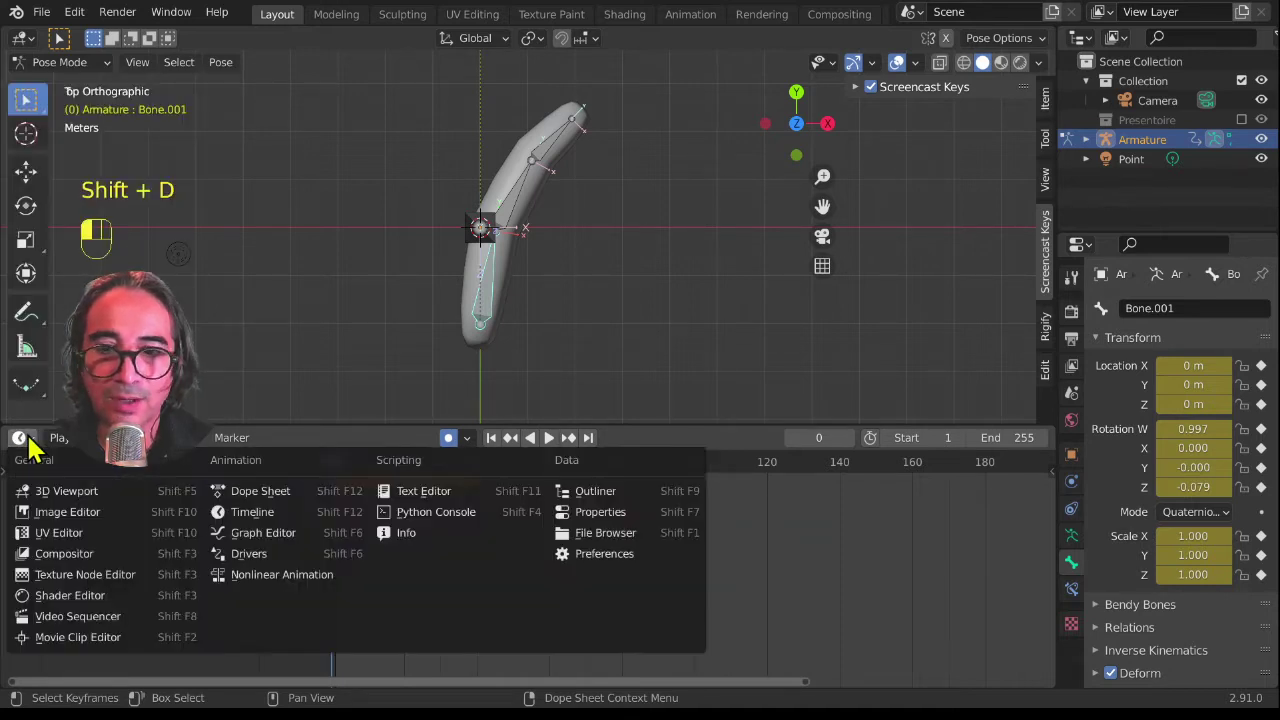
click(259, 494)
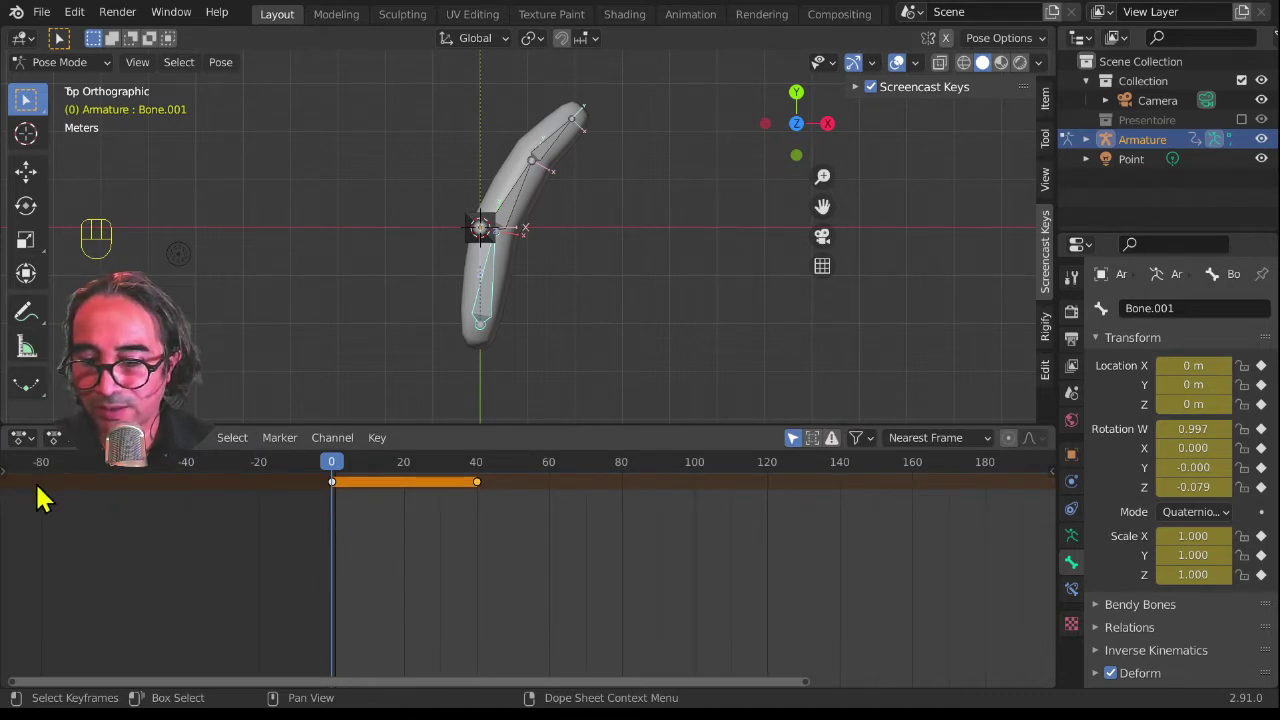
key(t)
click(57, 524)
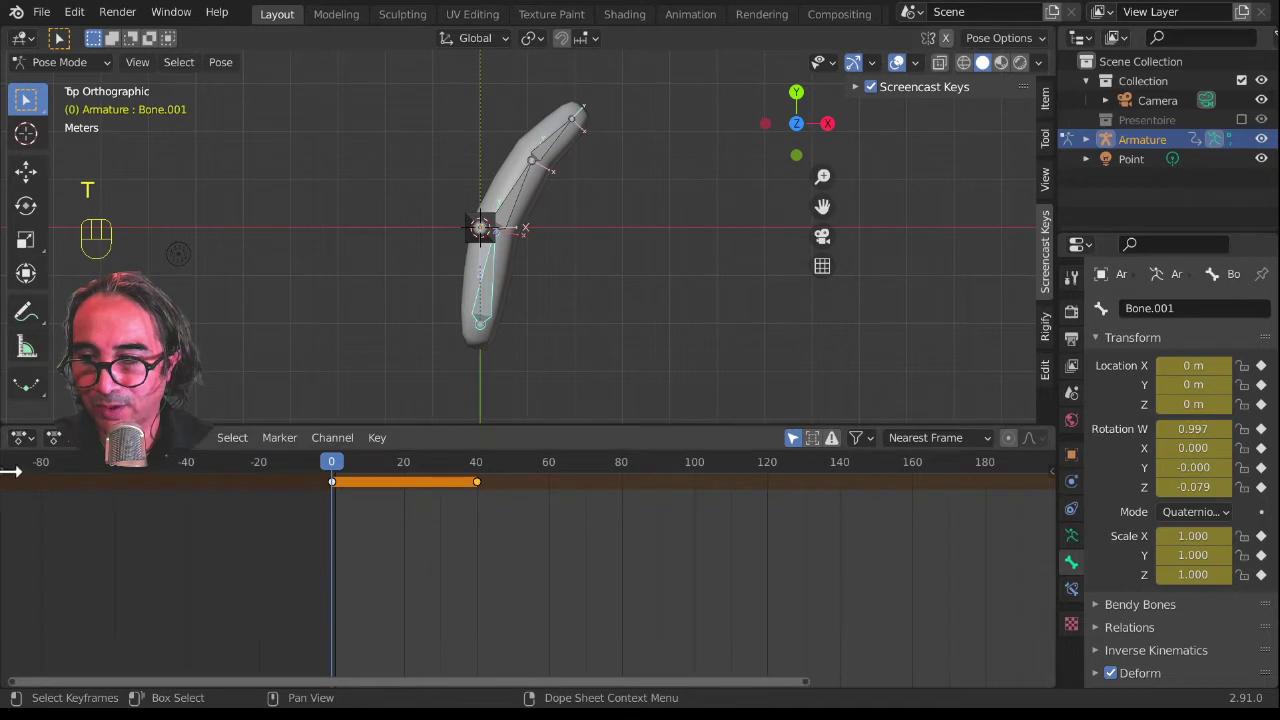
click(8, 485)
click(8, 483)
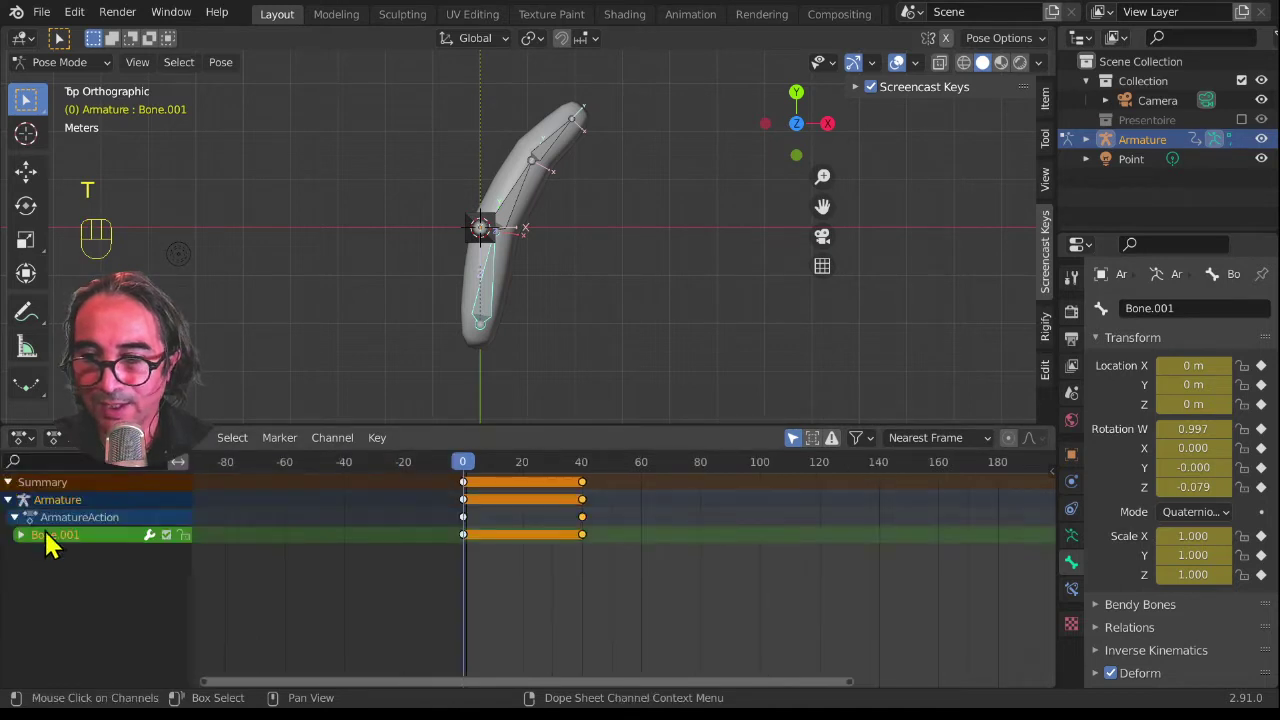
Step: Select all three body bones with their frame 0 keyframes and duplicate the keyframes to frame 40
click(522, 195)
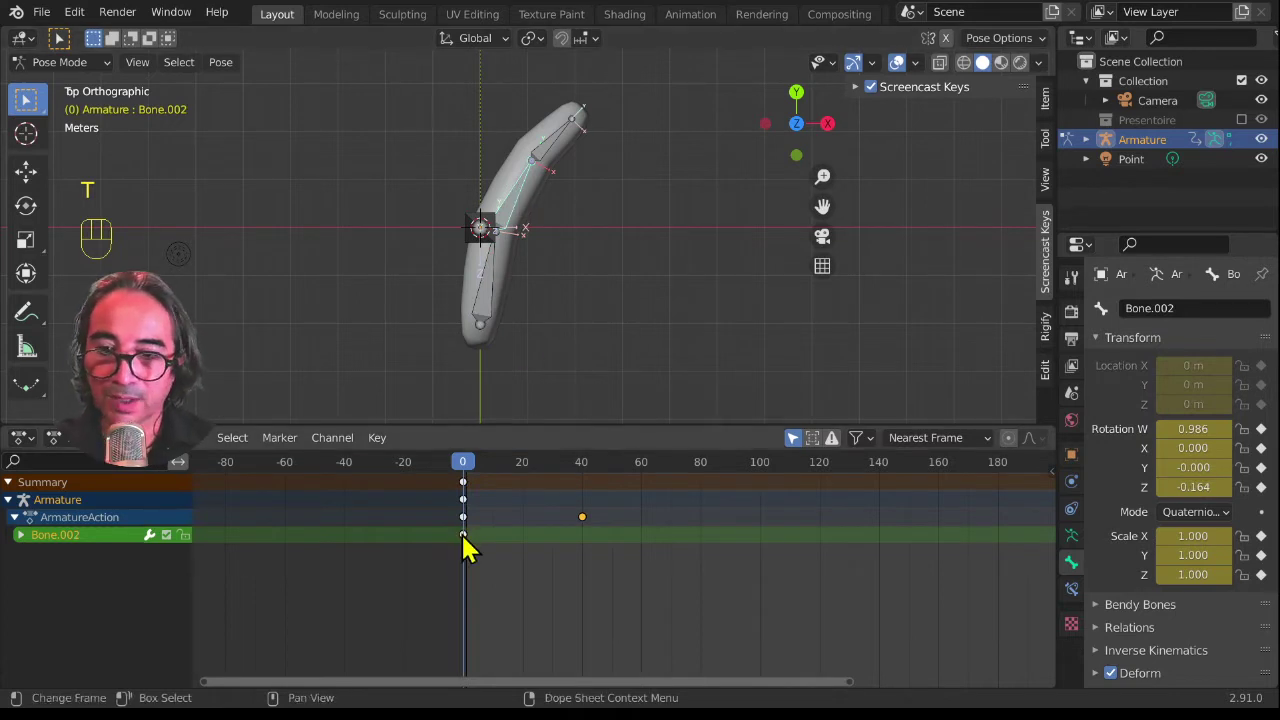
shift+click(557, 157)
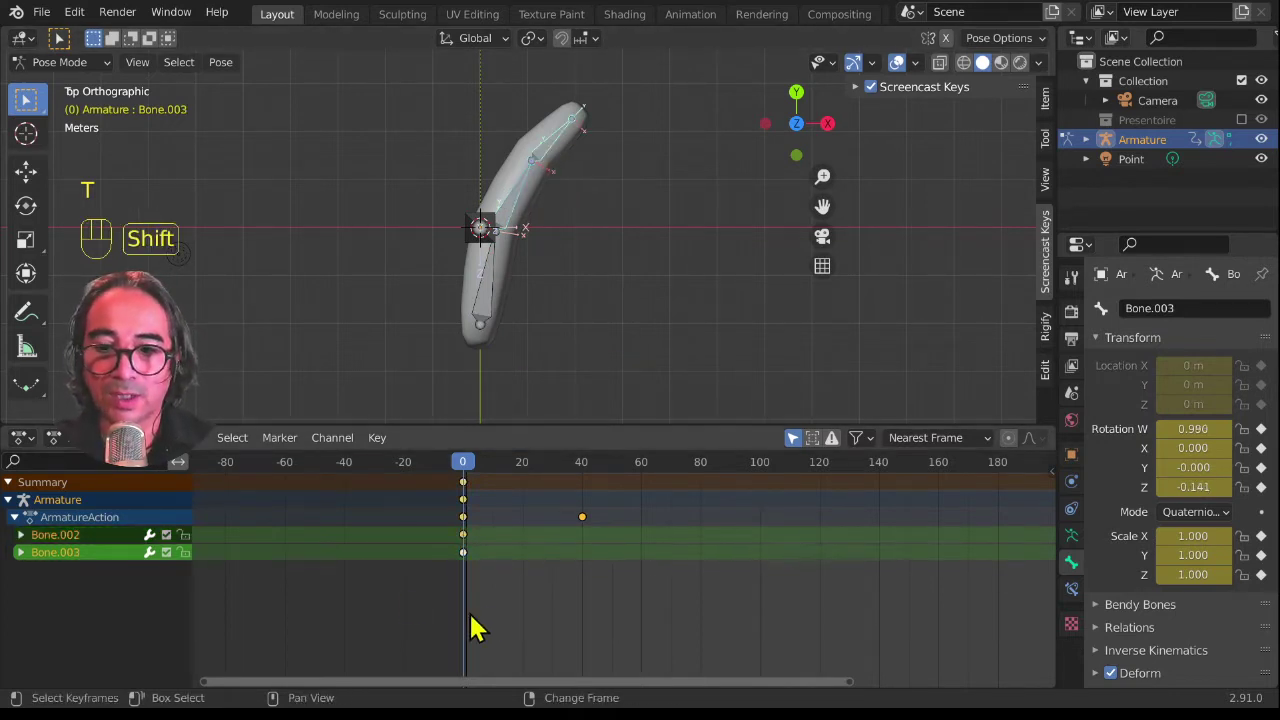
click(462, 552)
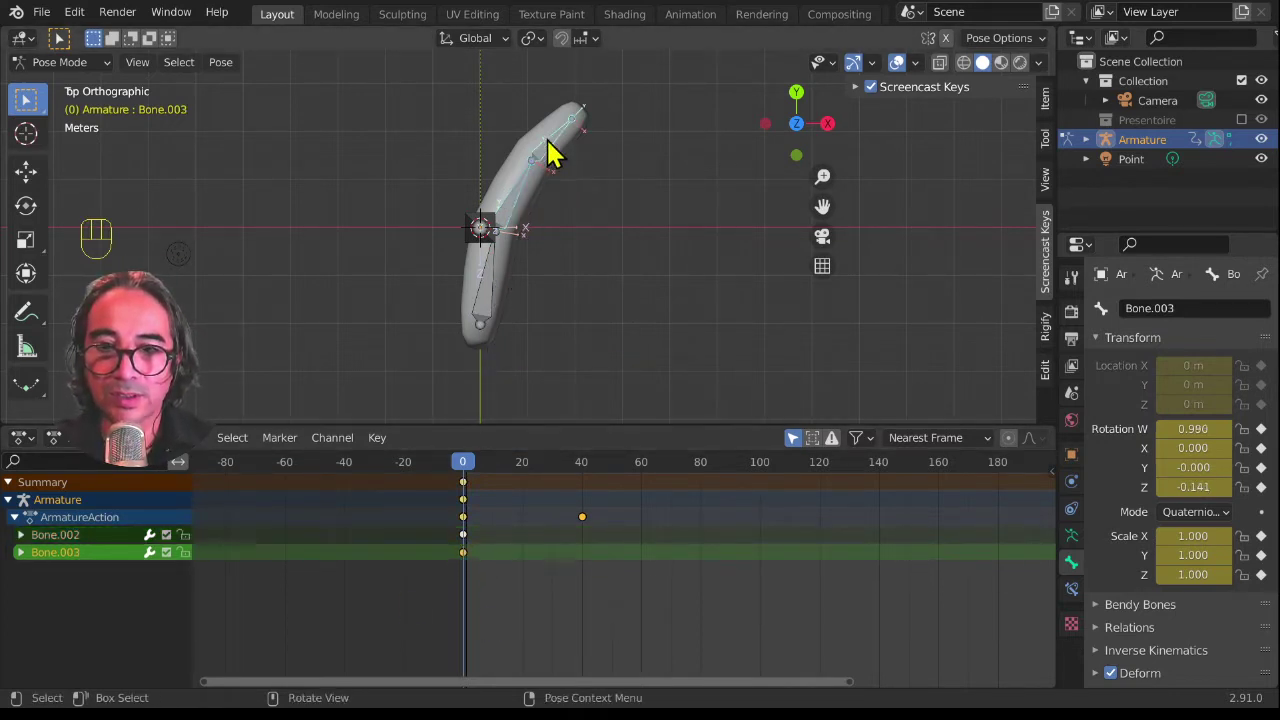
shift+click(463, 534)
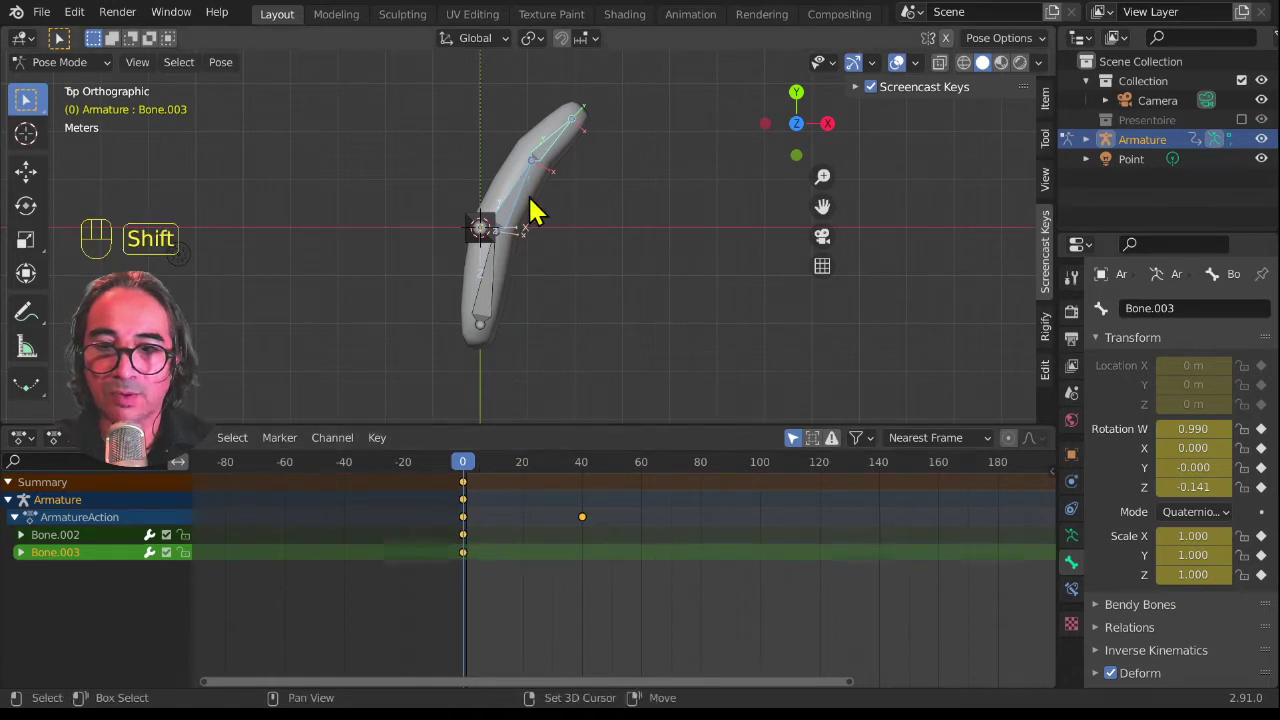
shift+click(490, 305)
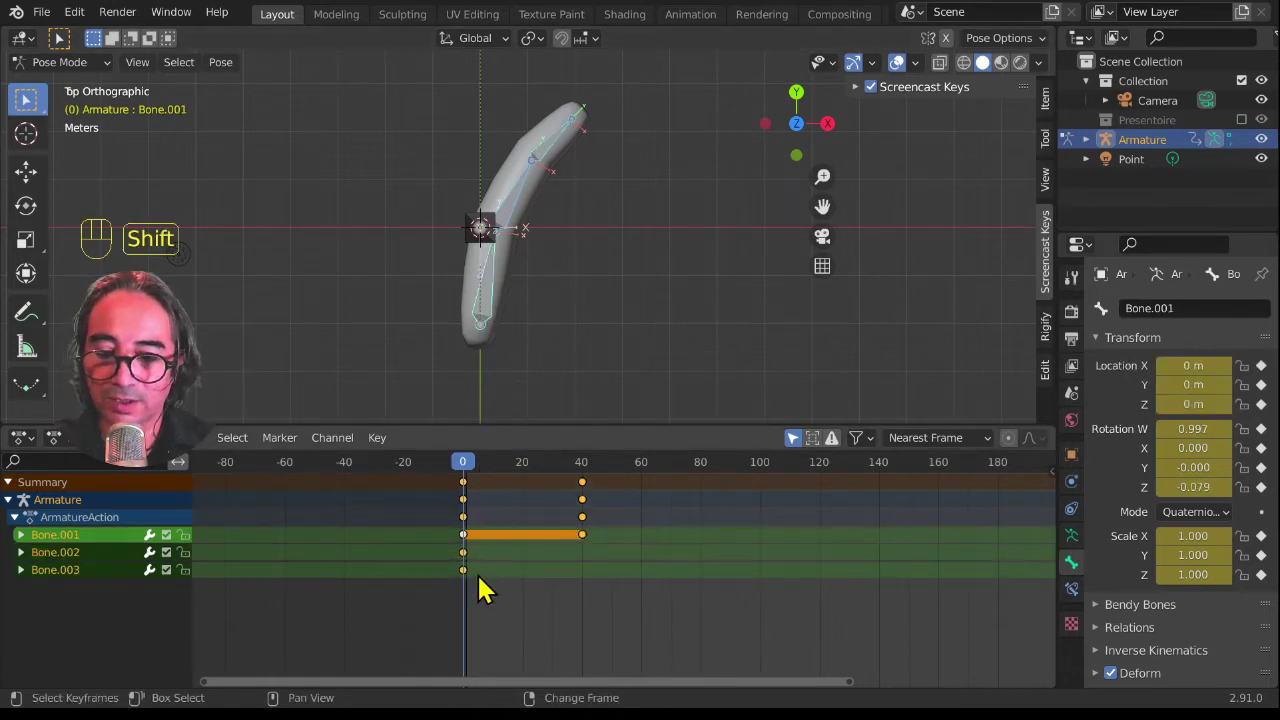
key(shift+d)
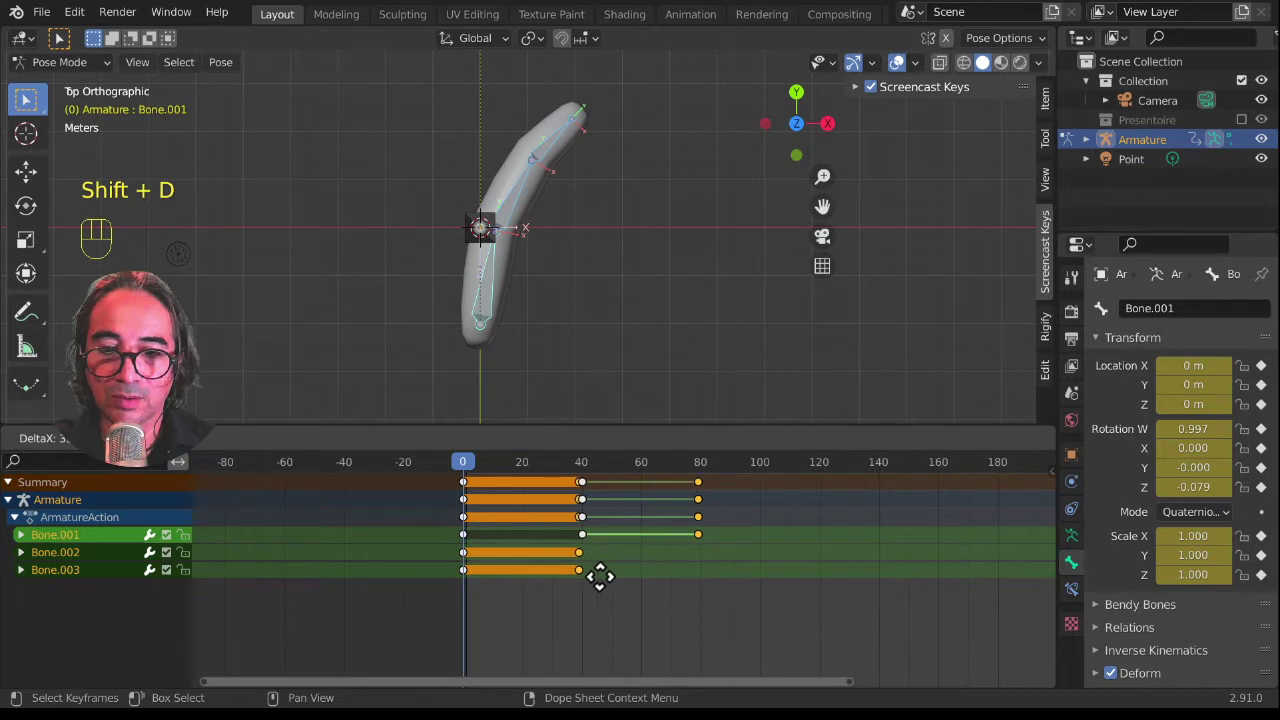
click(603, 576)
Step: Delete the extra front bone keyframe at frame 80
click(699, 481)
click(700, 534)
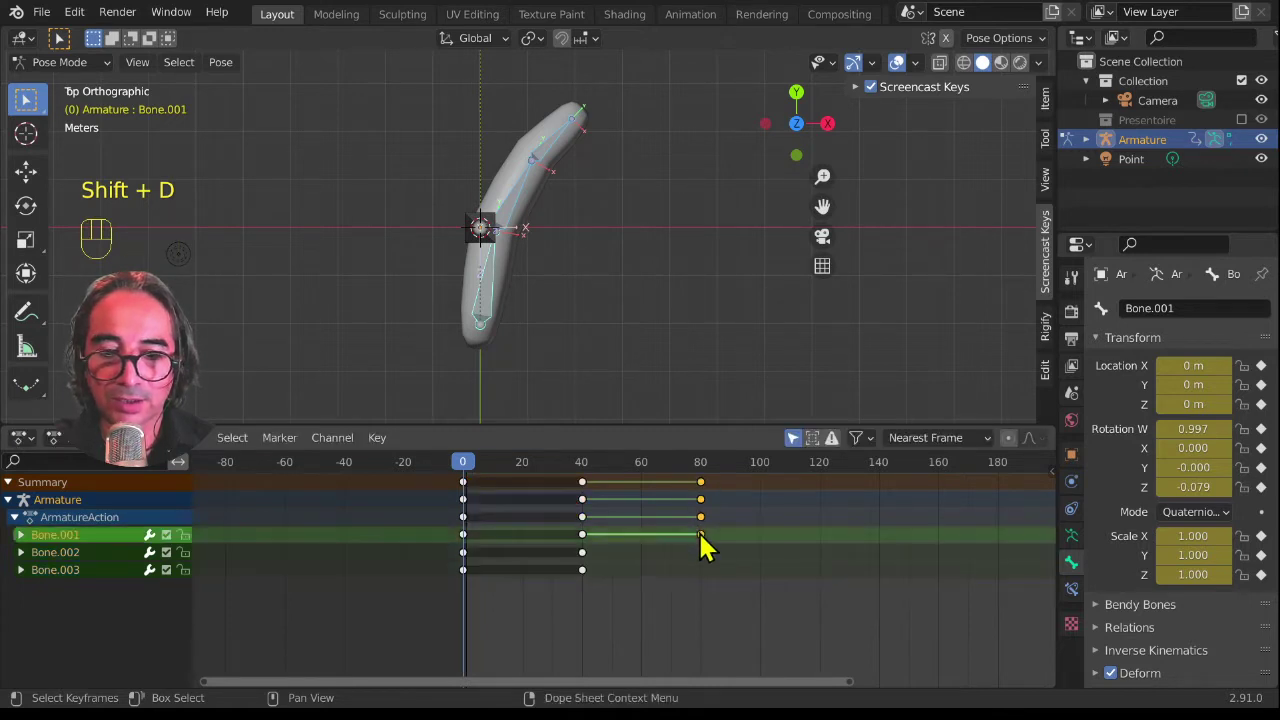
key(x)
click(700, 534)
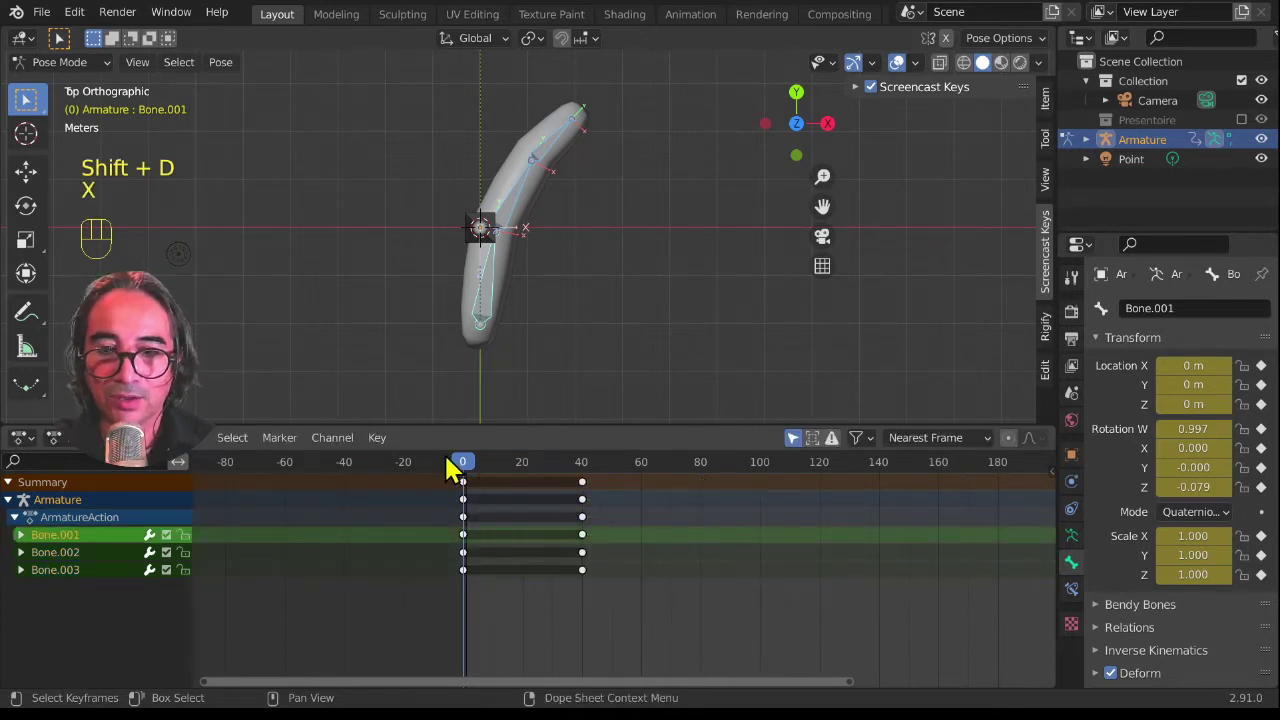
Step: Copy the pose of the three bones and paste it flipped on the X axis at frame 20
drag(460, 461, 426, 473)
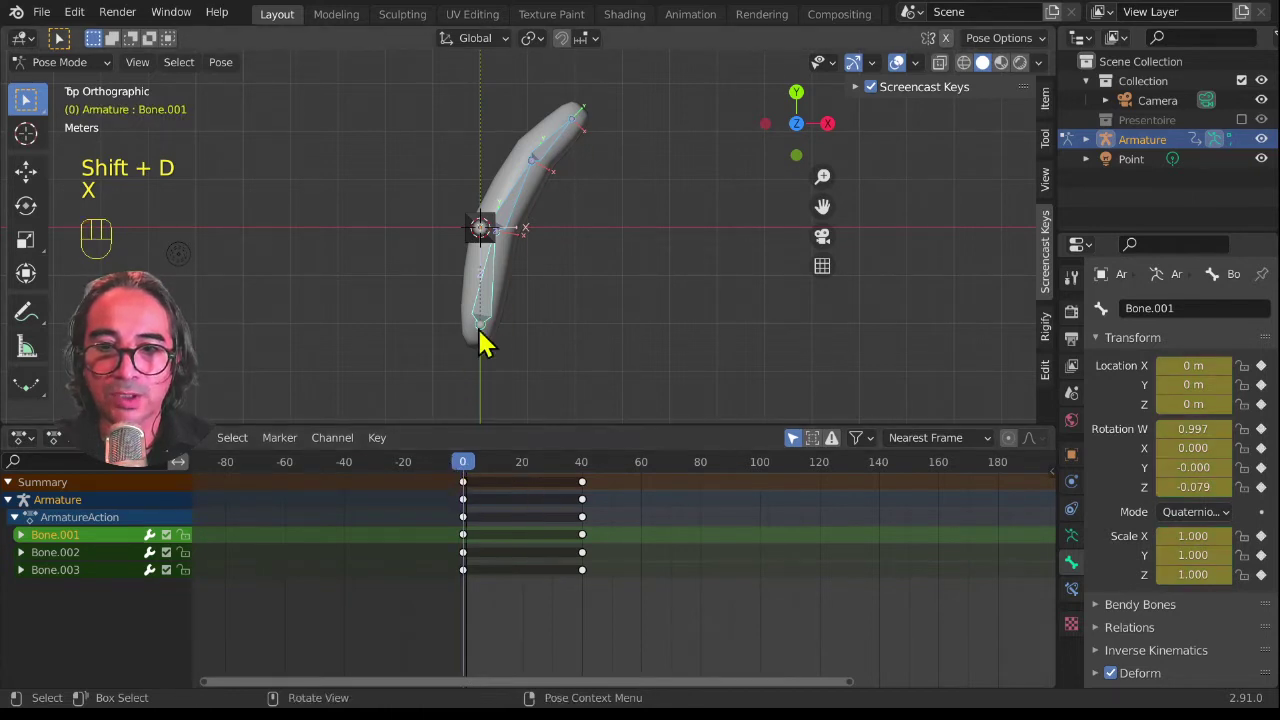
click(464, 462)
drag(466, 465, 523, 462)
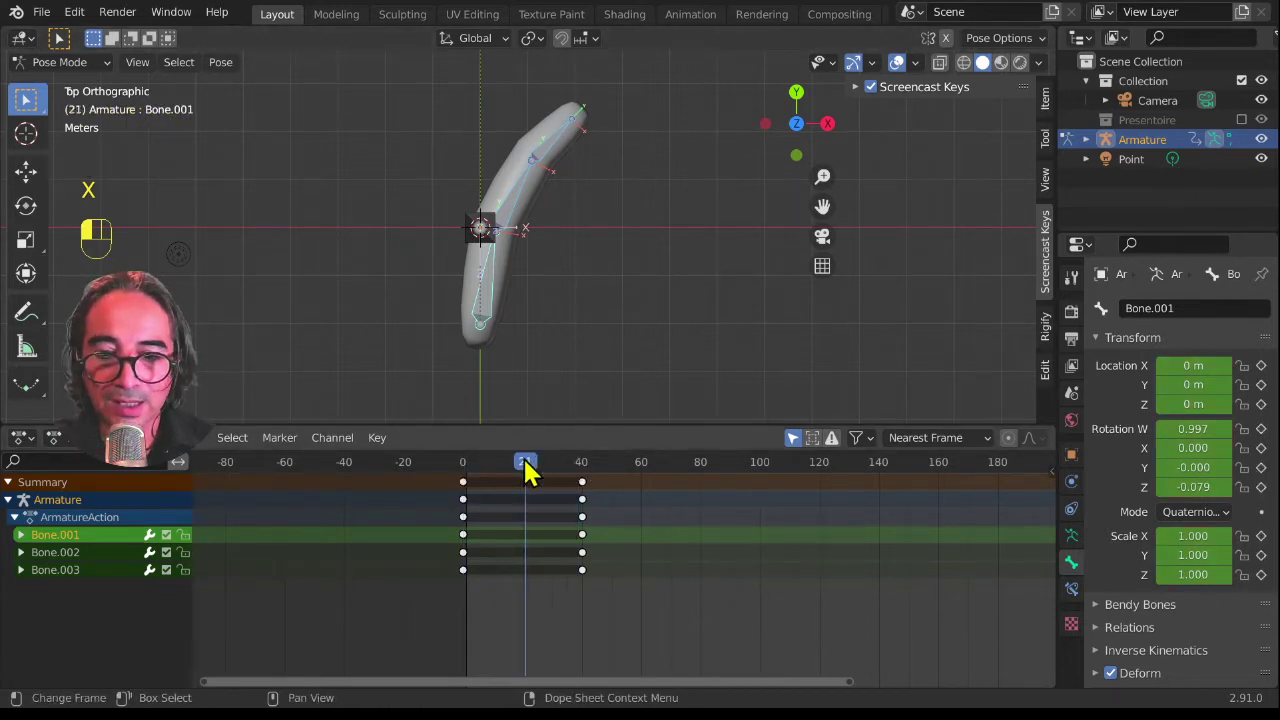
scroll(536, 357, up, 2)
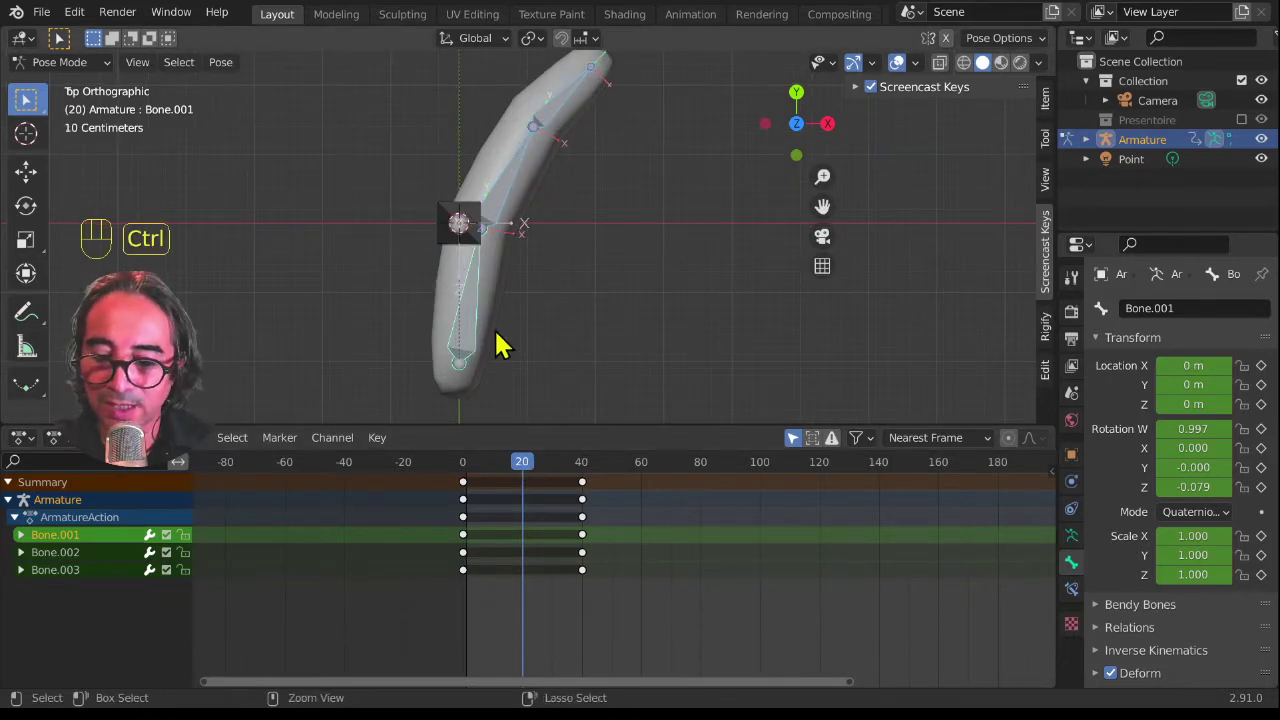
key(ctrl+c)
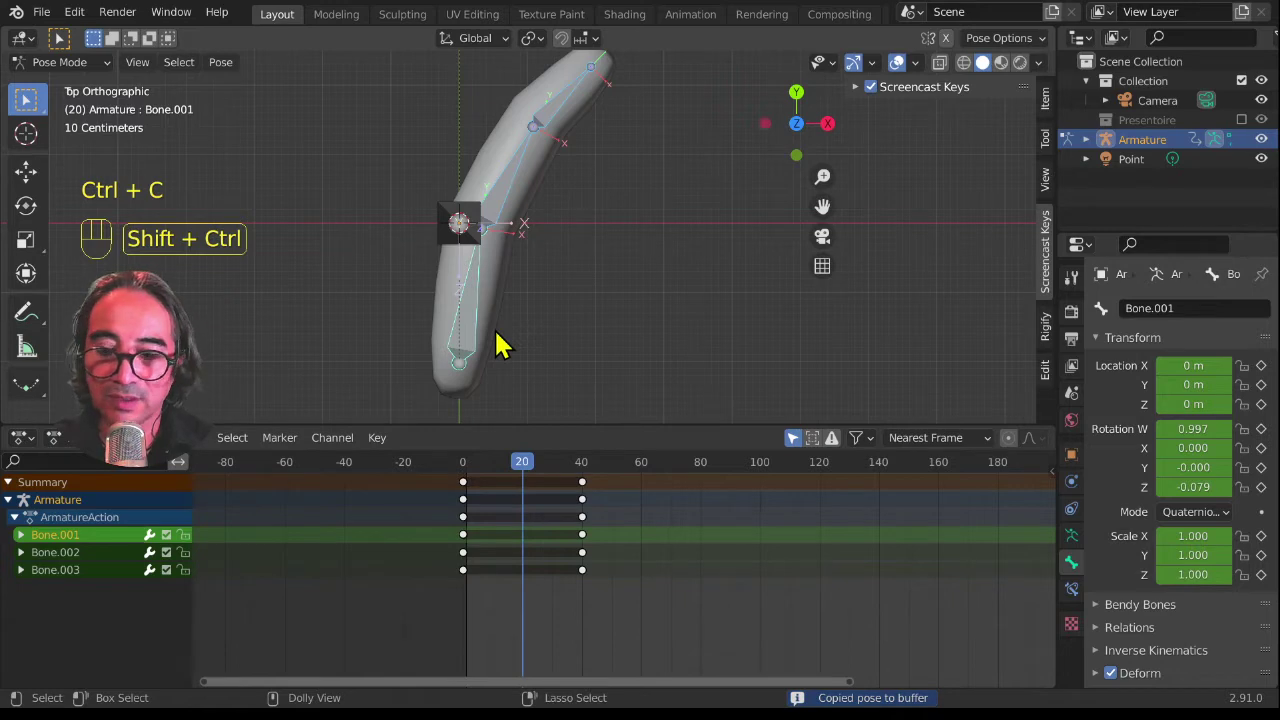
key(ctrl+shift+v)
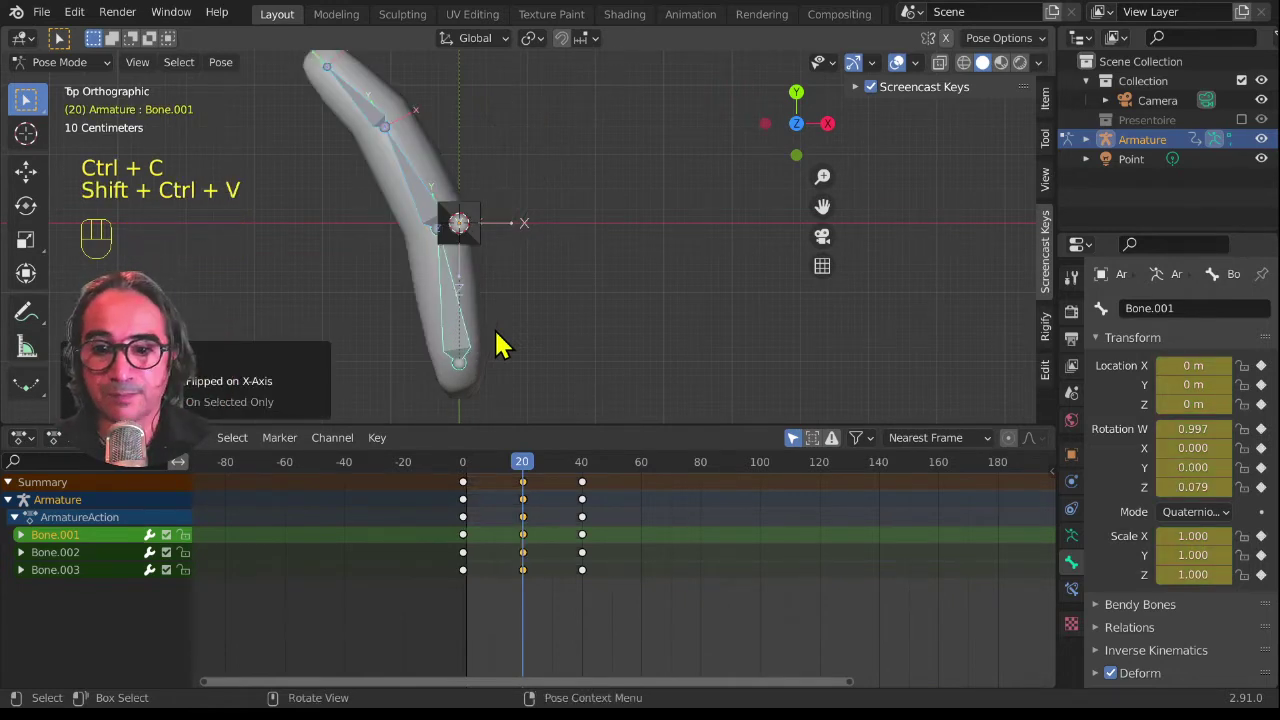
Step: Go back to frame 0 and scale all keyframes from there so the last ones land at about frame 59
drag(465, 462, 585, 486)
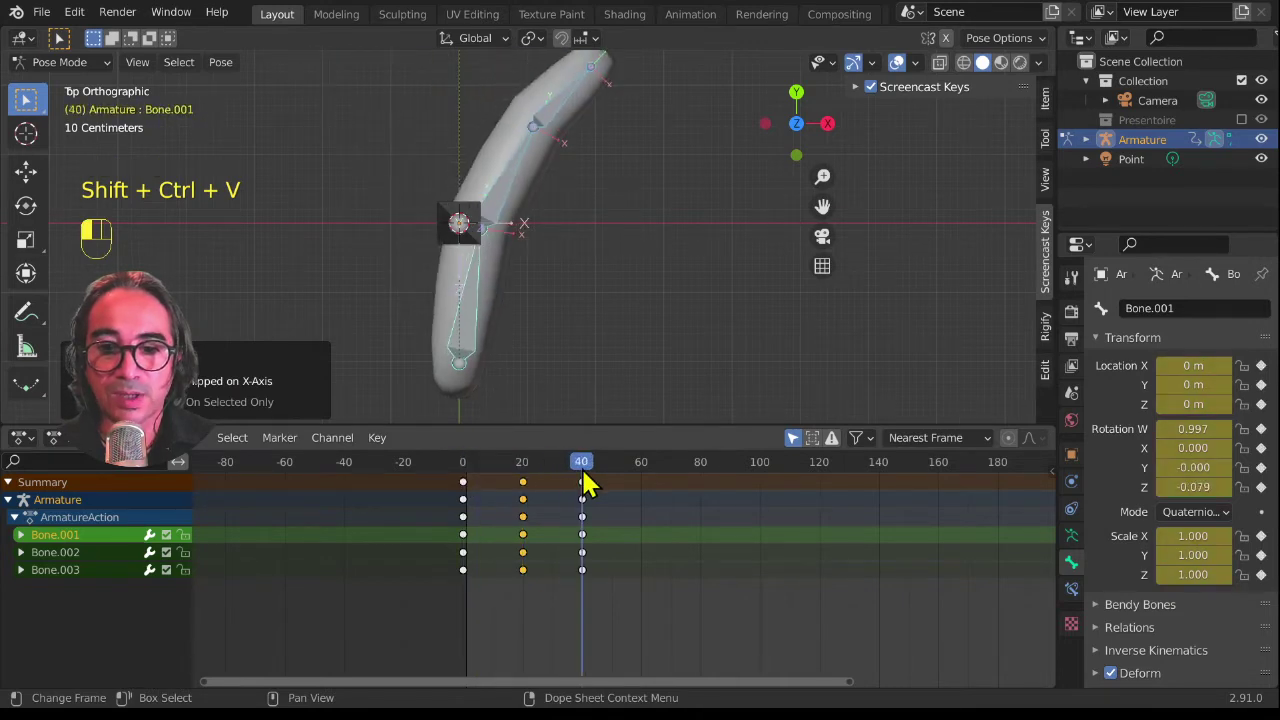
click(465, 482)
key(a)
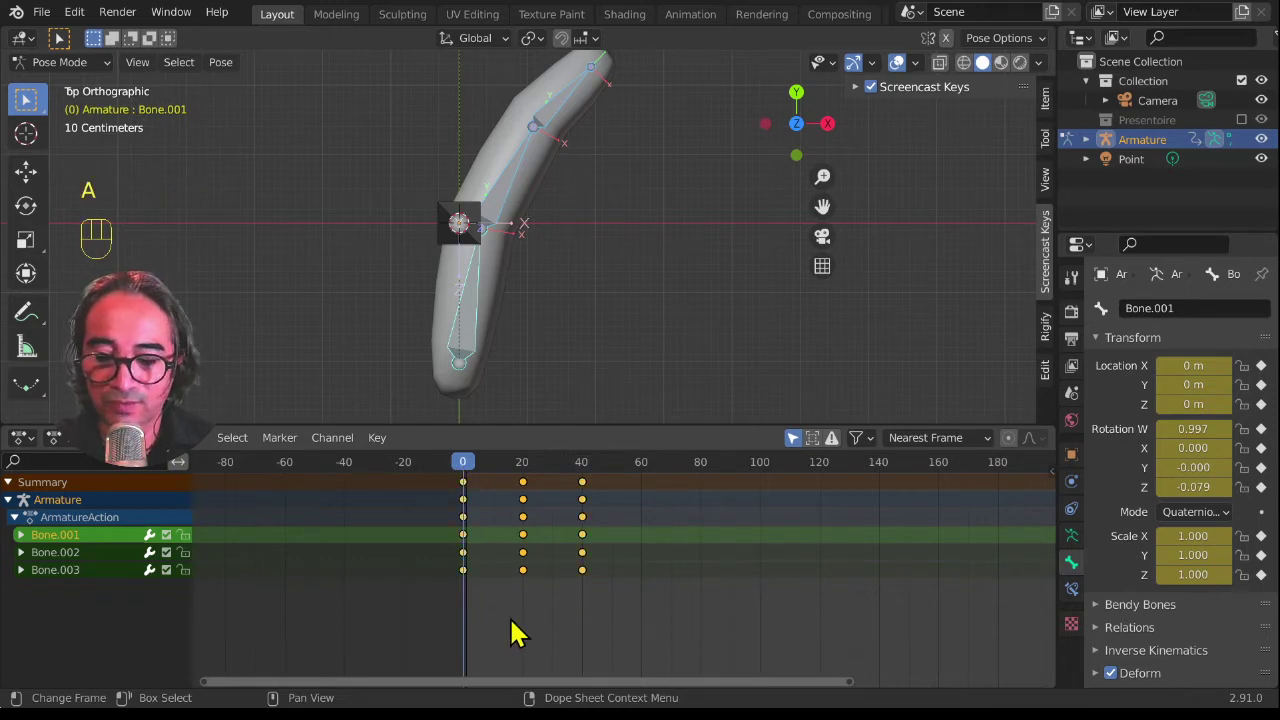
key(s)
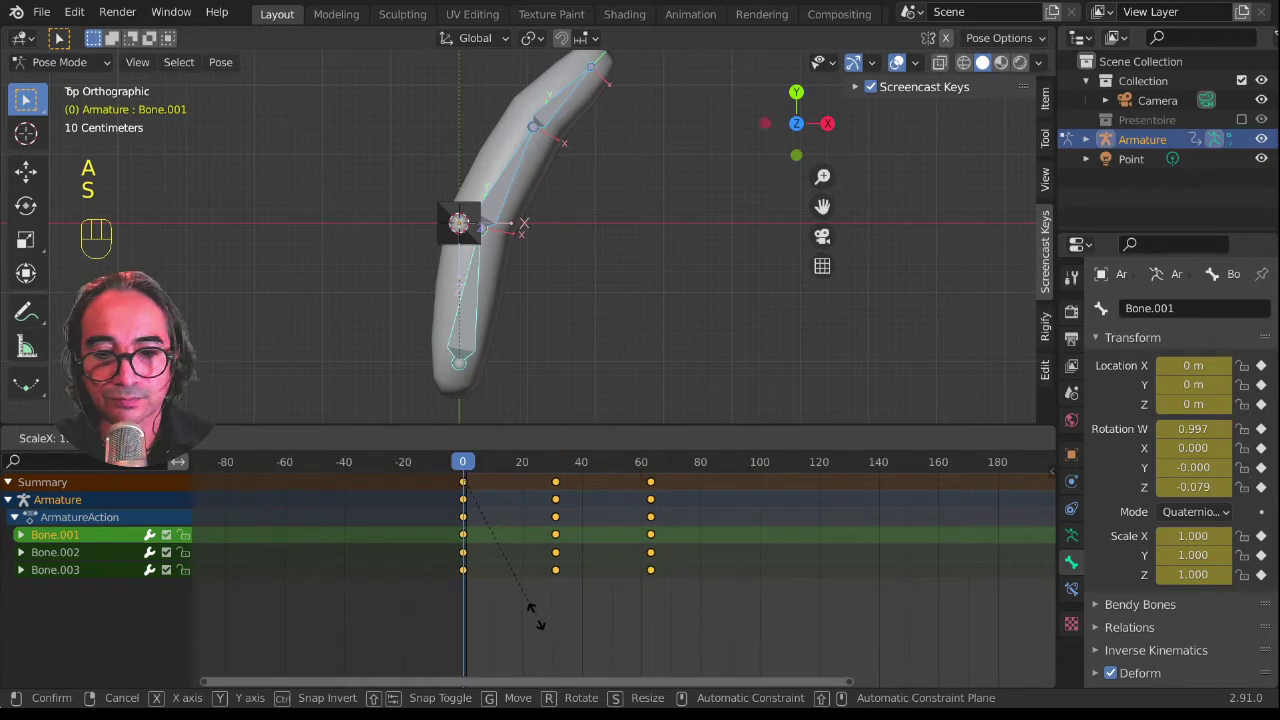
click(558, 588)
Step: Play the animation and examine the body's swimming motion in perspective
key(space)
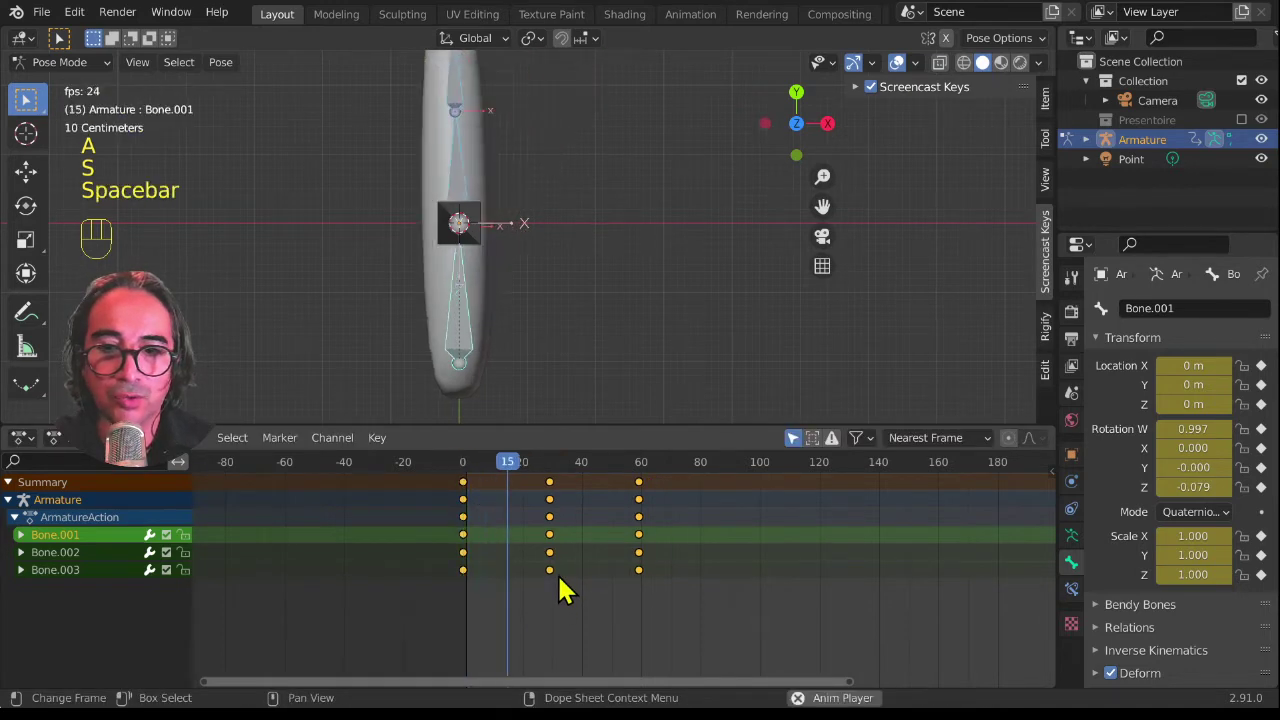
scroll(620, 280, down, 3)
middle_drag(669, 309, 558, 275)
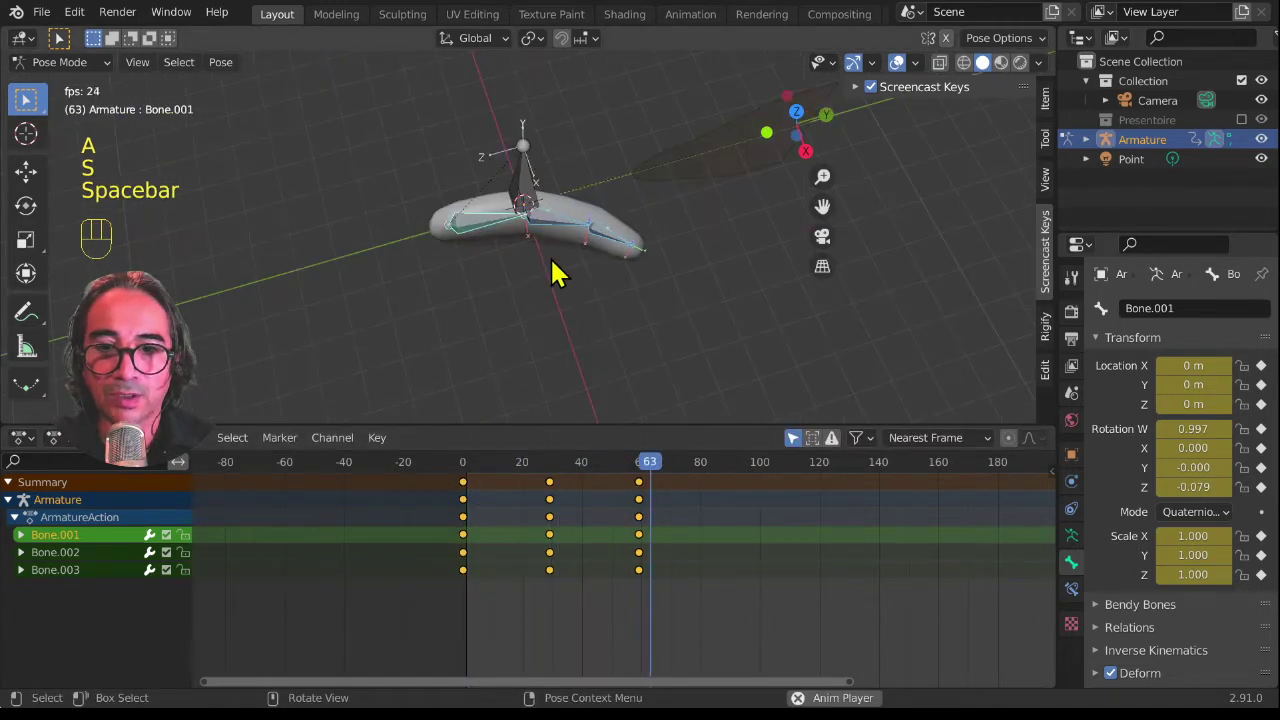
Step: Stop the playback, select the fish's tail bone and switch the dope sheet area to the Graph Editor
scroll(546, 351, up, 4)
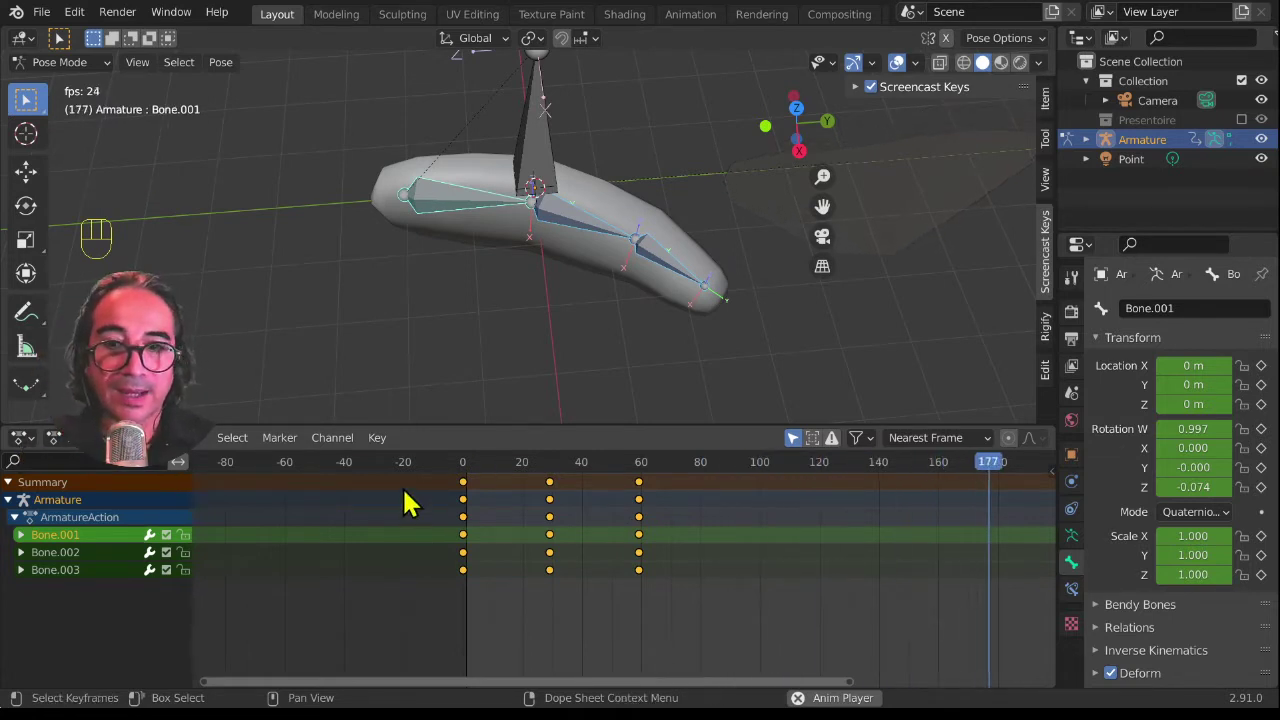
key(space)
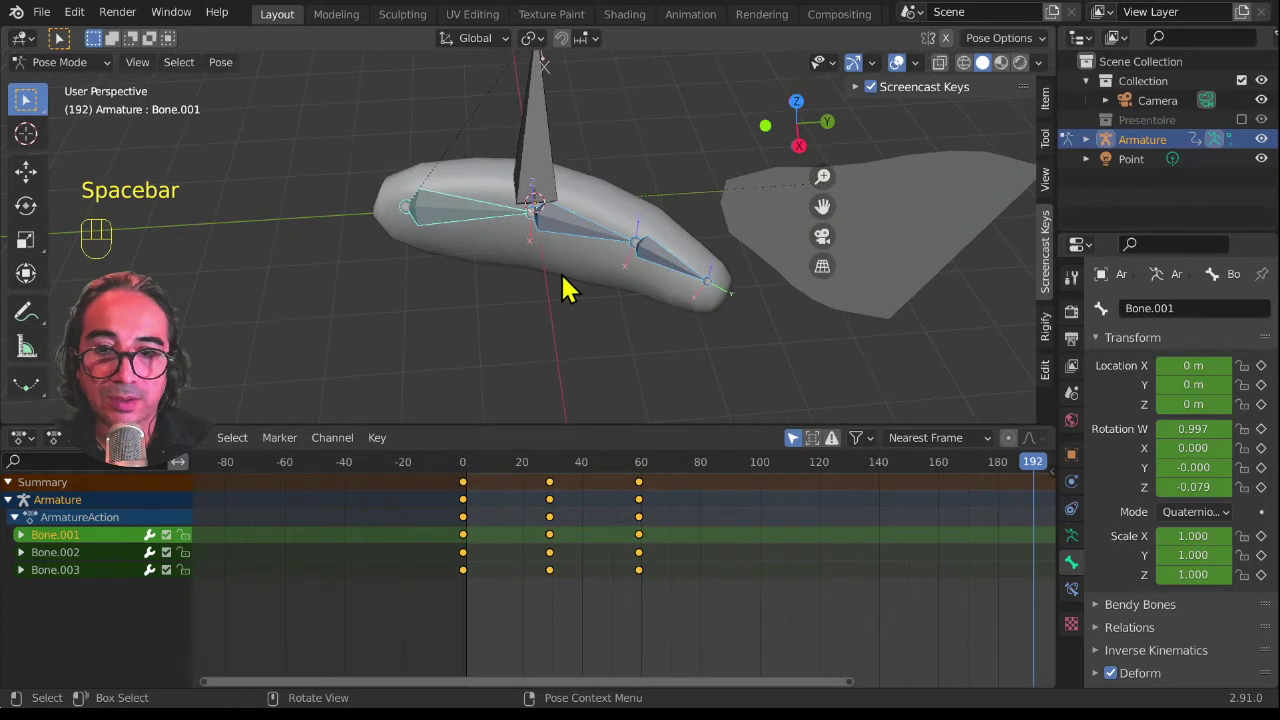
scroll(565, 288, up, 3)
middle_drag(551, 277, 555, 235)
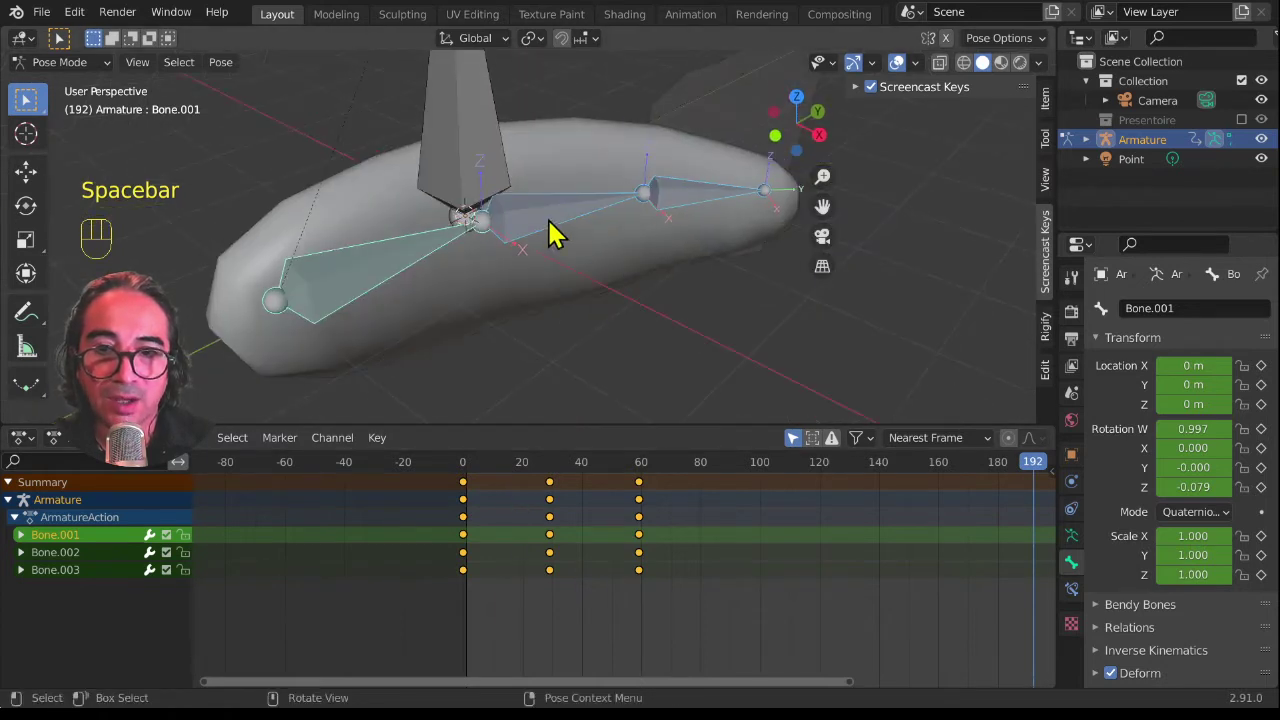
click(718, 208)
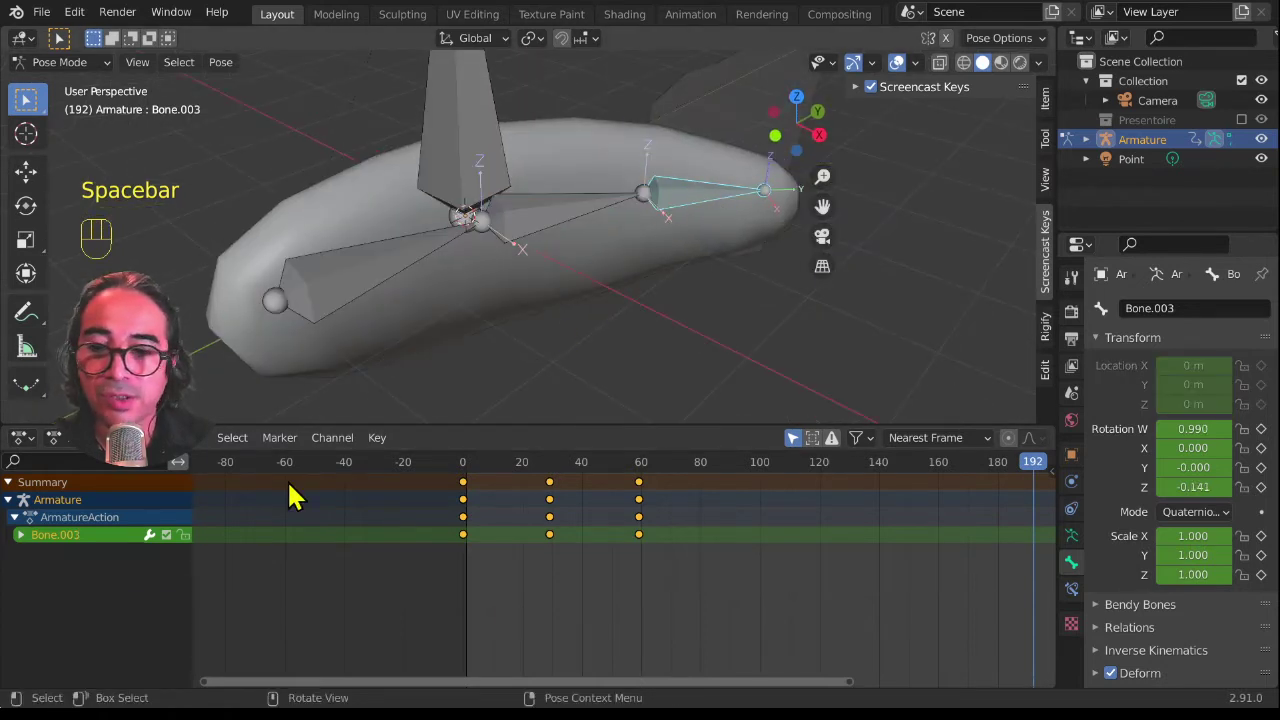
click(14, 440)
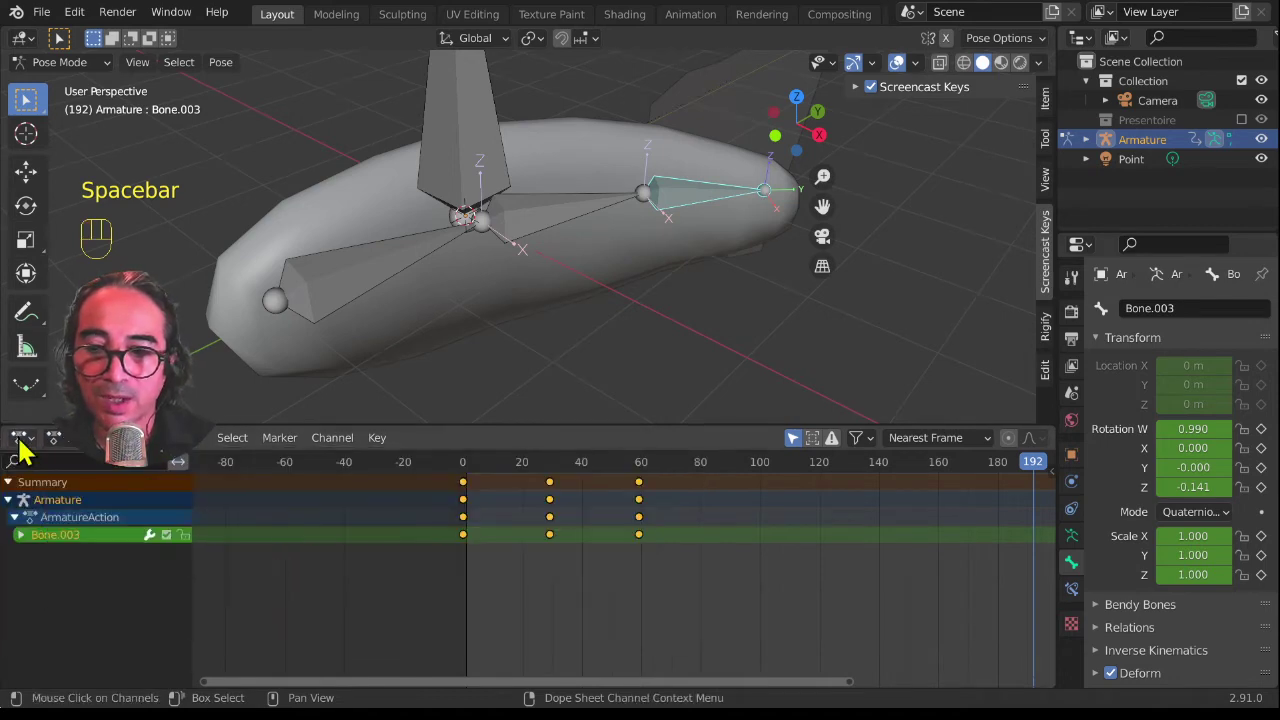
click(18, 443)
click(16, 446)
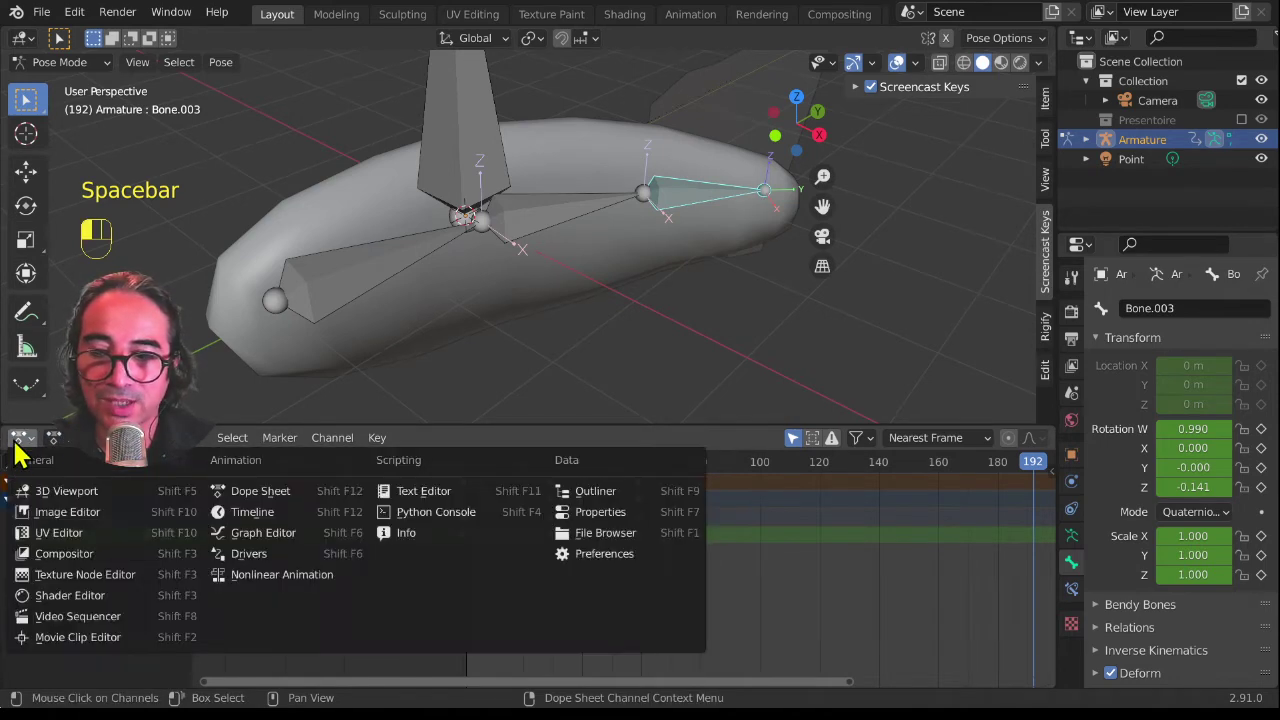
click(18, 443)
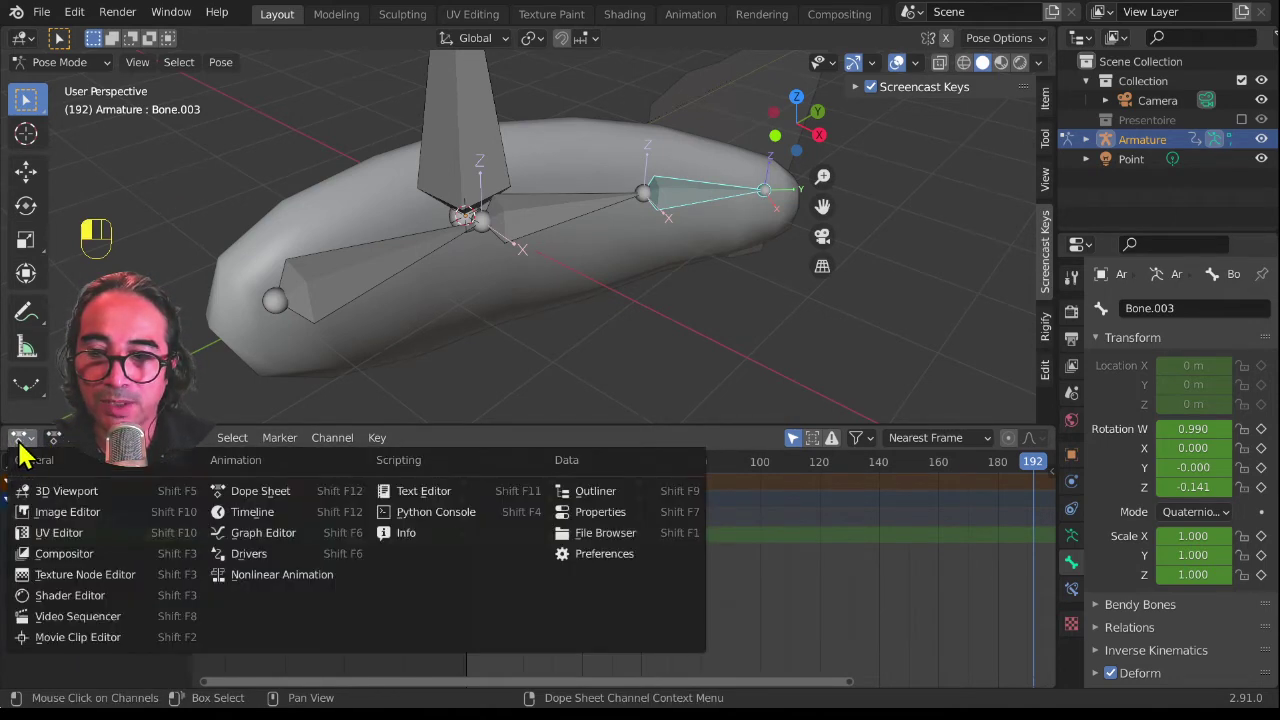
click(18, 443)
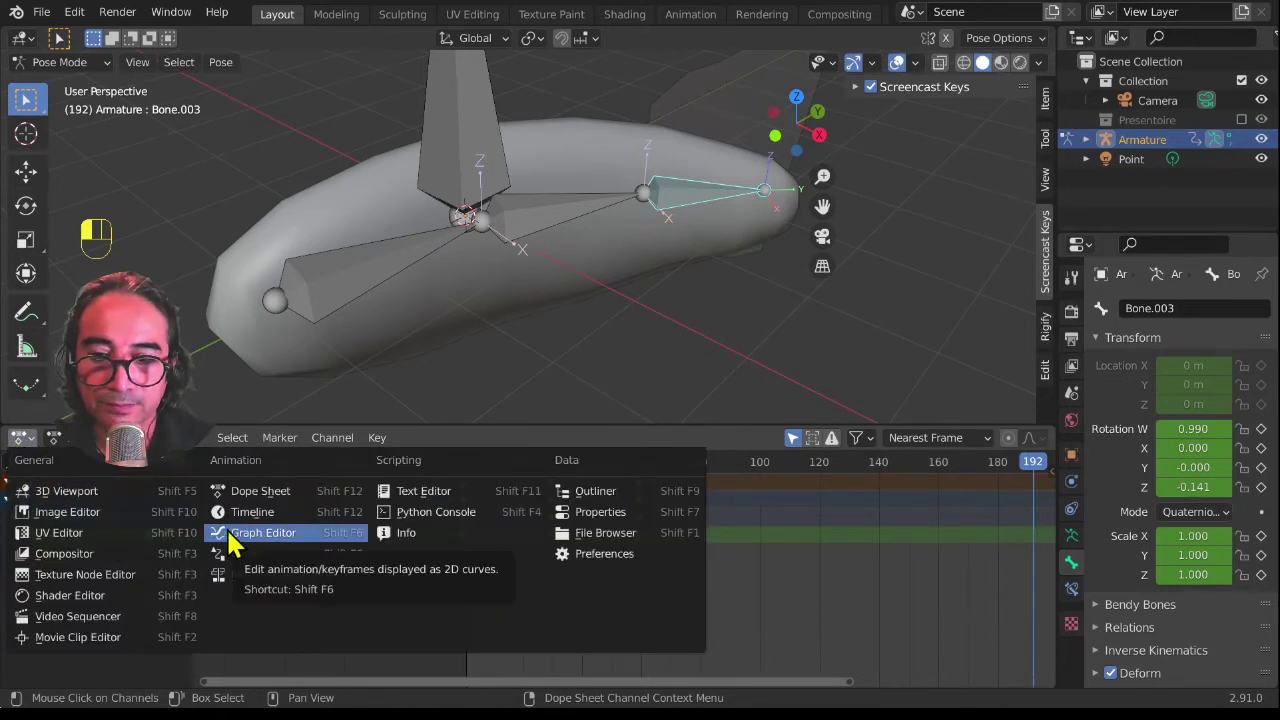
Step: Frame the tail bone's curves in the Graph Editor and make the editor area taller
scroll(444, 598, down, 4)
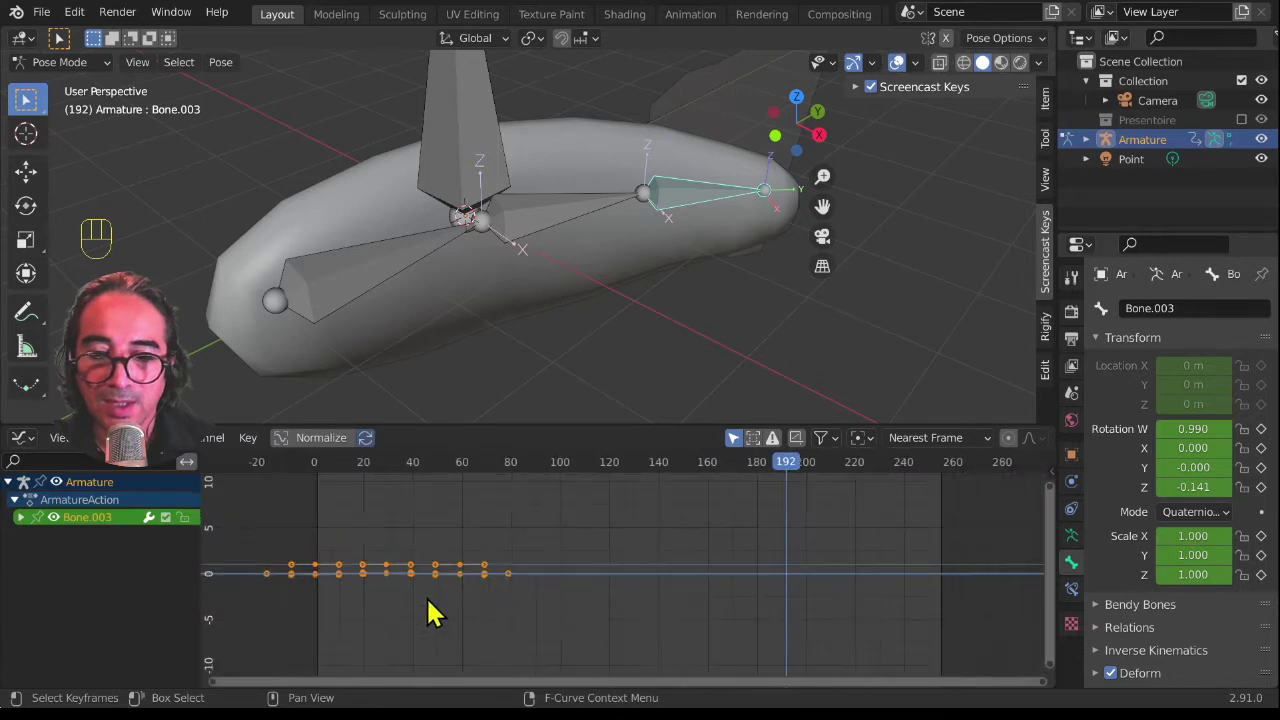
middle_drag(438, 598, 522, 597)
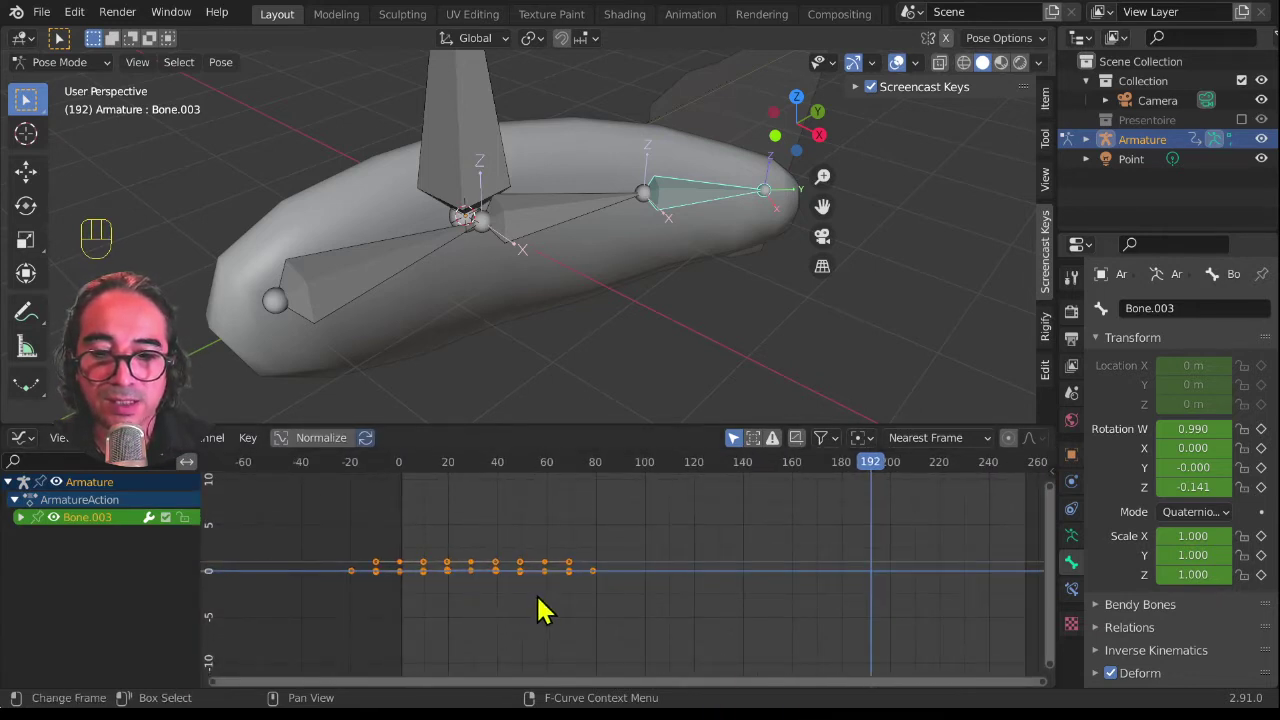
key(KP_Decimal)
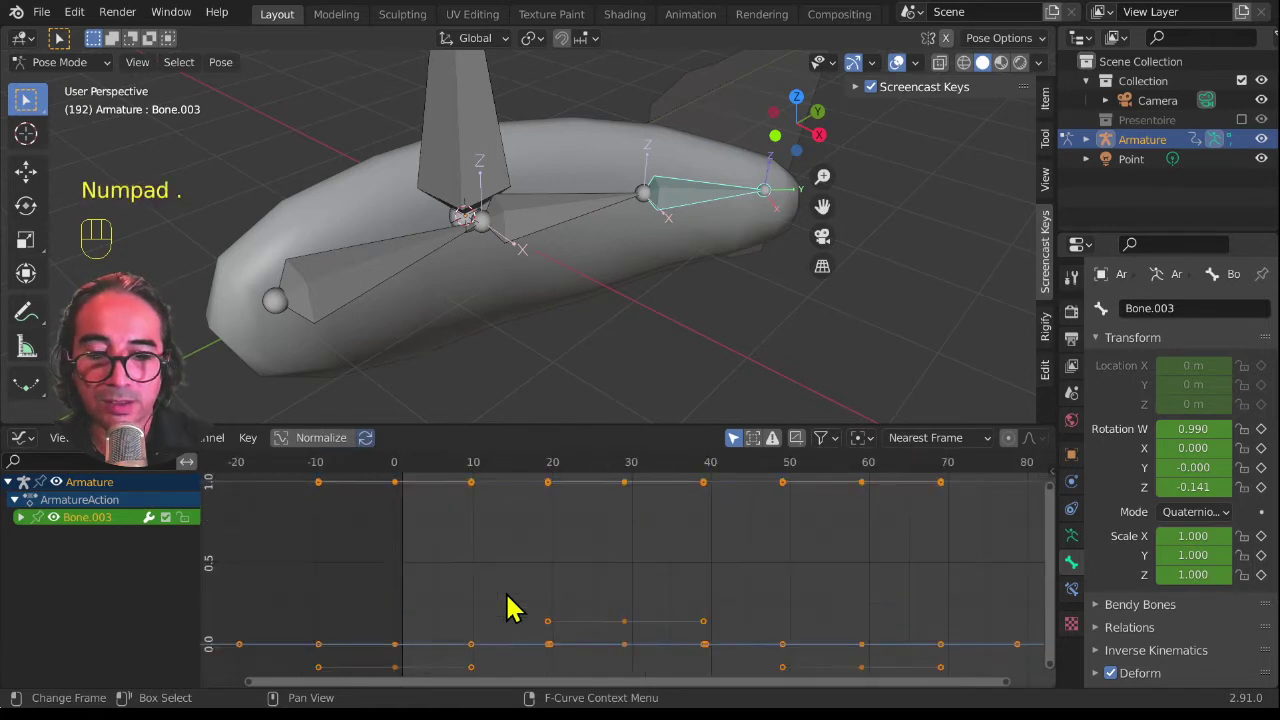
middle_drag(548, 605, 481, 566)
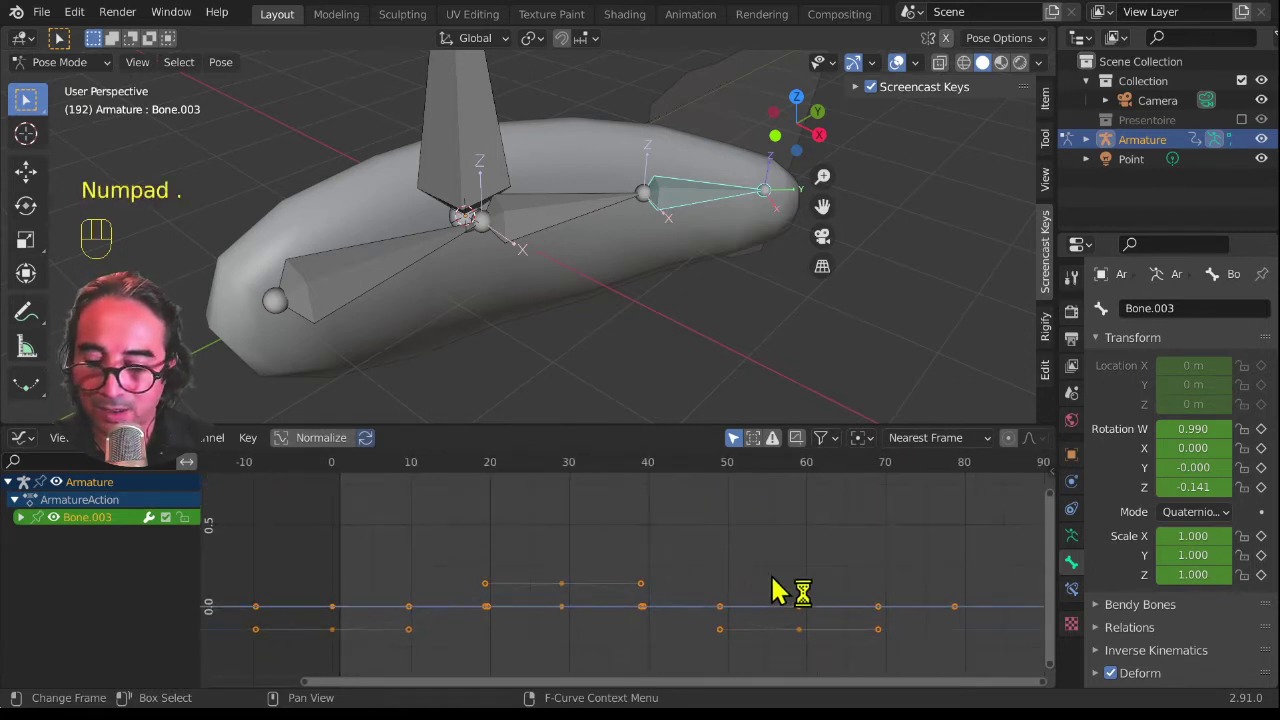
ctrl+middle_drag(846, 540, 780, 540)
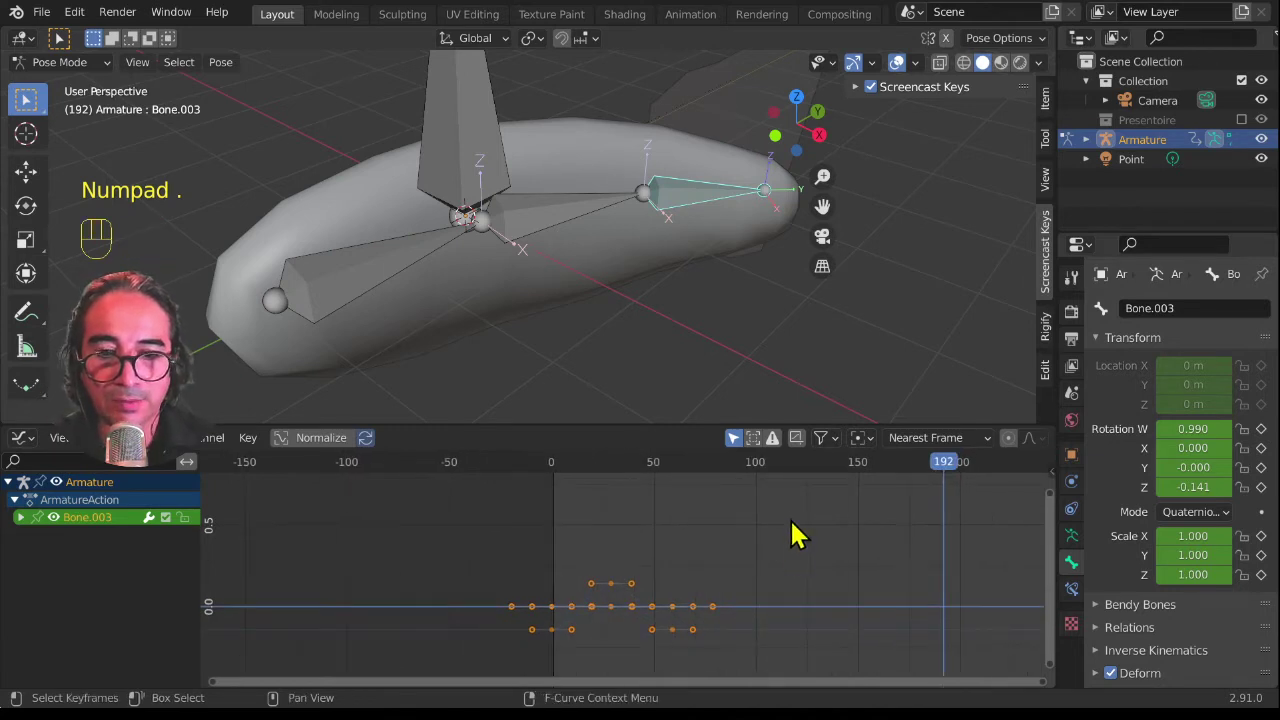
drag(686, 423, 686, 363)
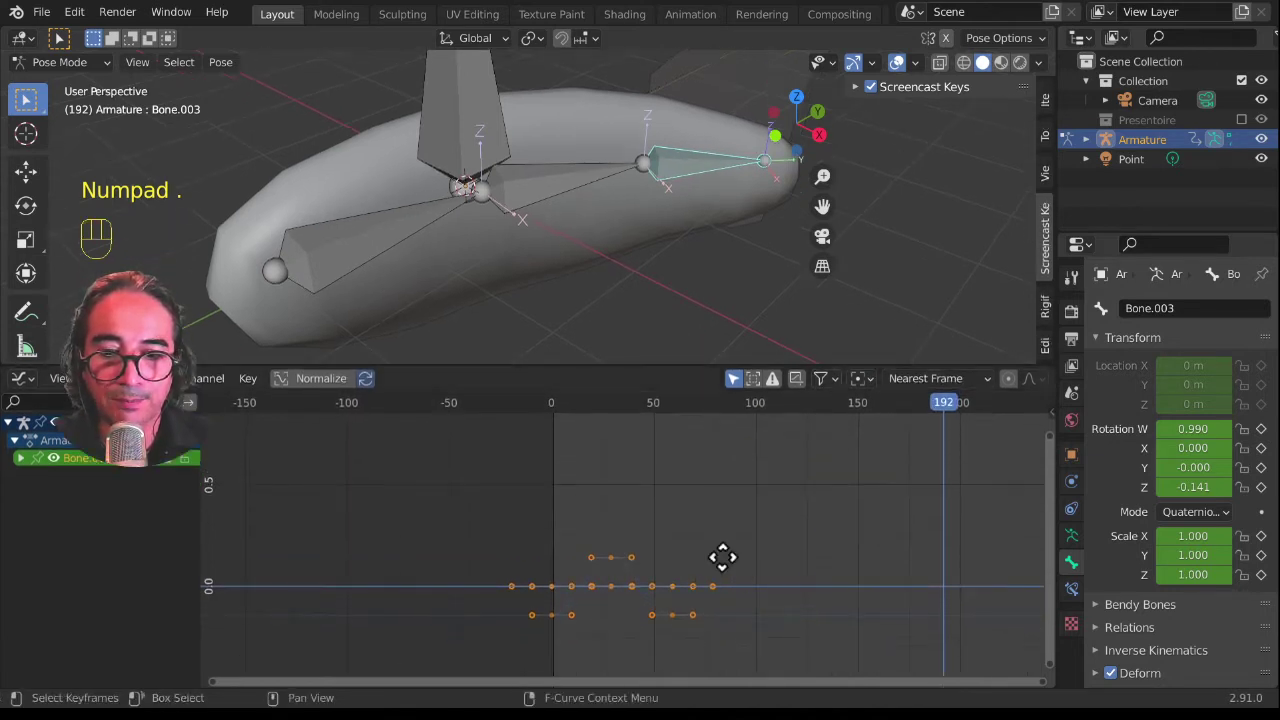
middle_drag(723, 557, 642, 510)
scroll(642, 510, up, 2)
Step: Expand the tail bone's channels and select the frame 59 keyframe on its Z Quaternion Rotation curve
click(402, 548)
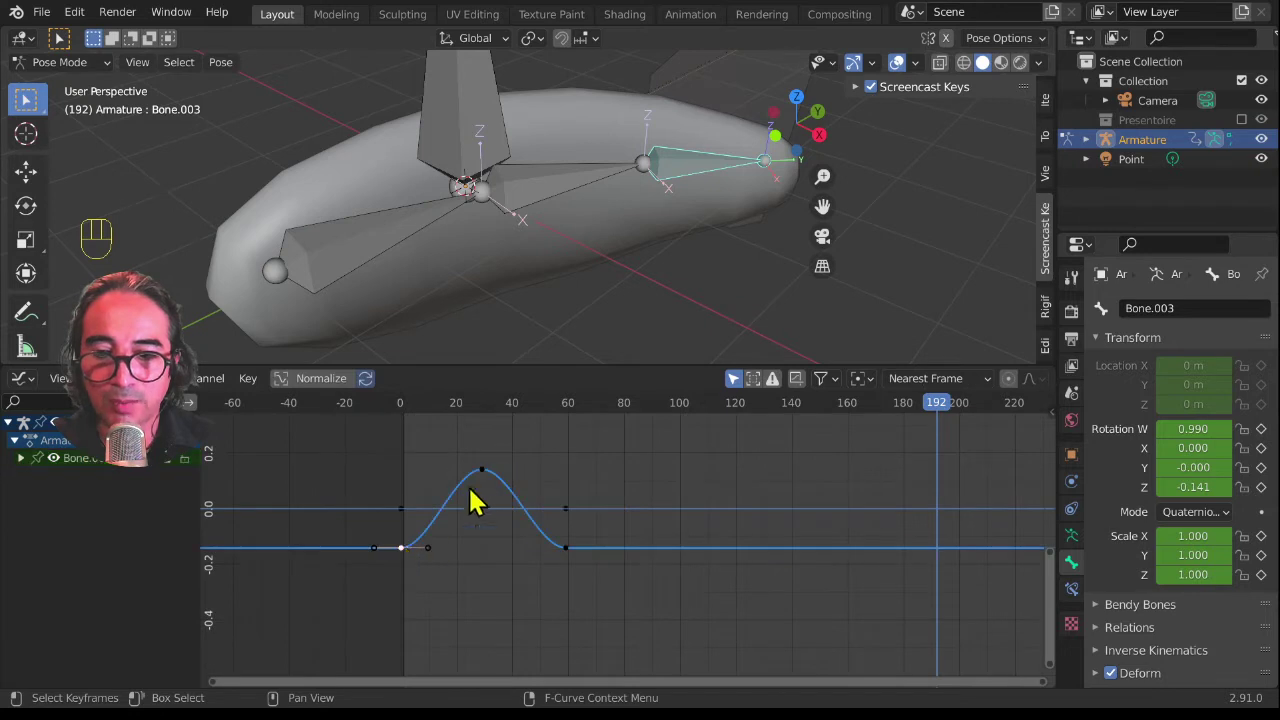
click(484, 470)
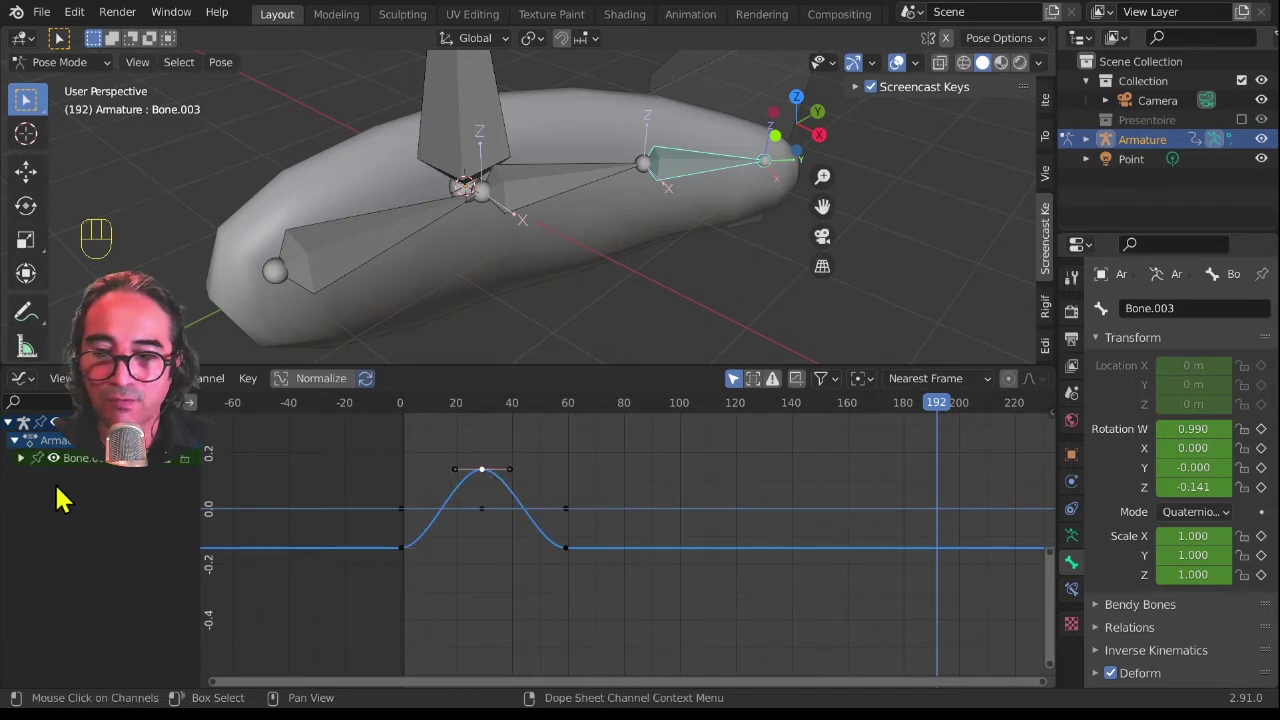
click(21, 458)
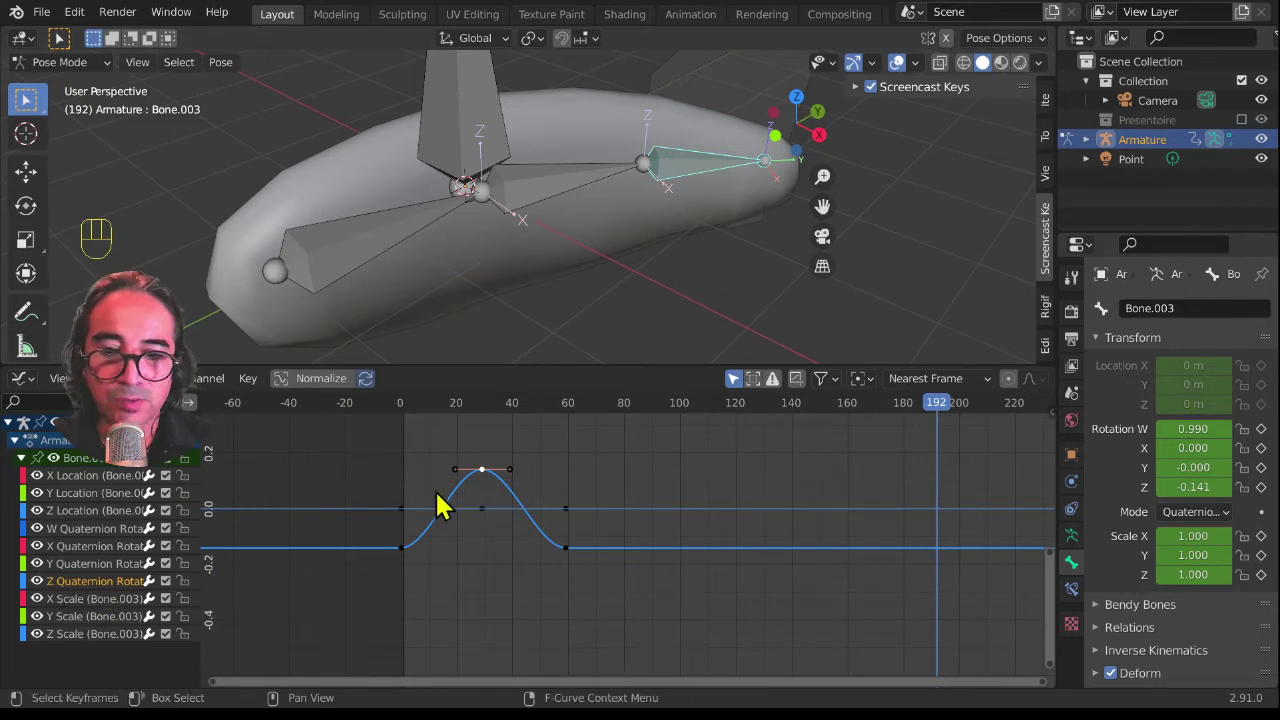
click(564, 555)
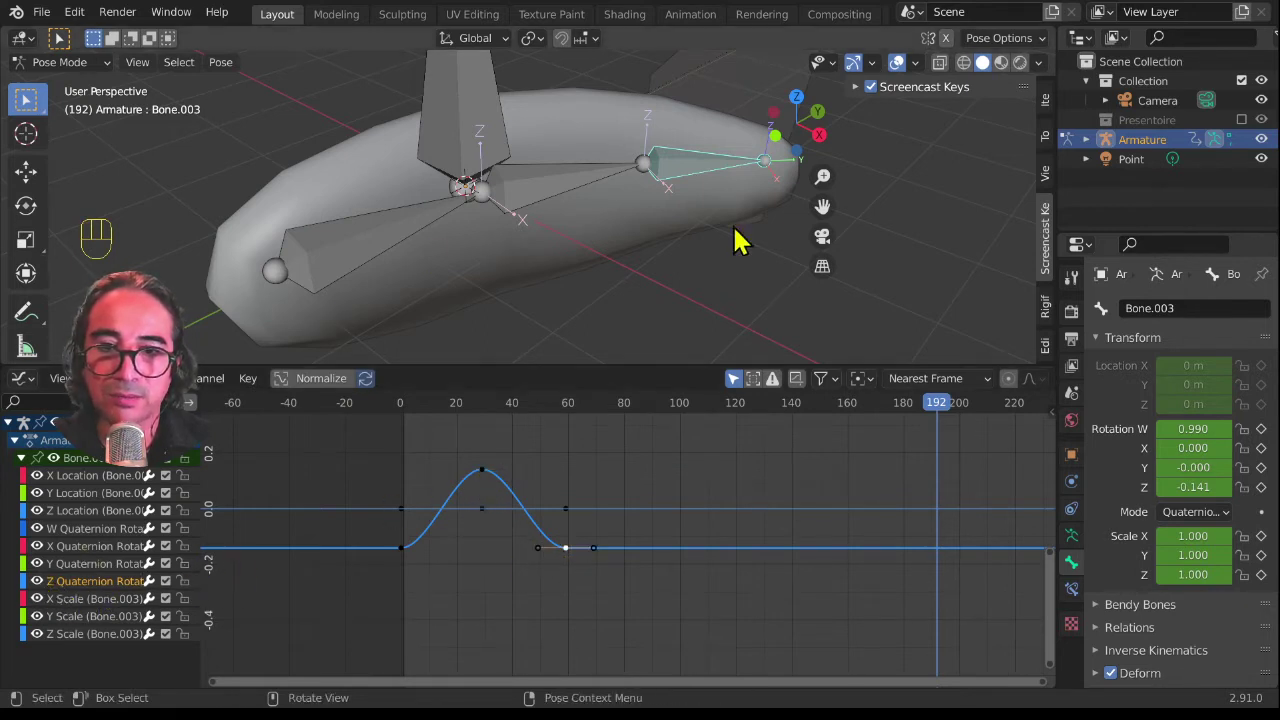
middle_drag(512, 222, 505, 160)
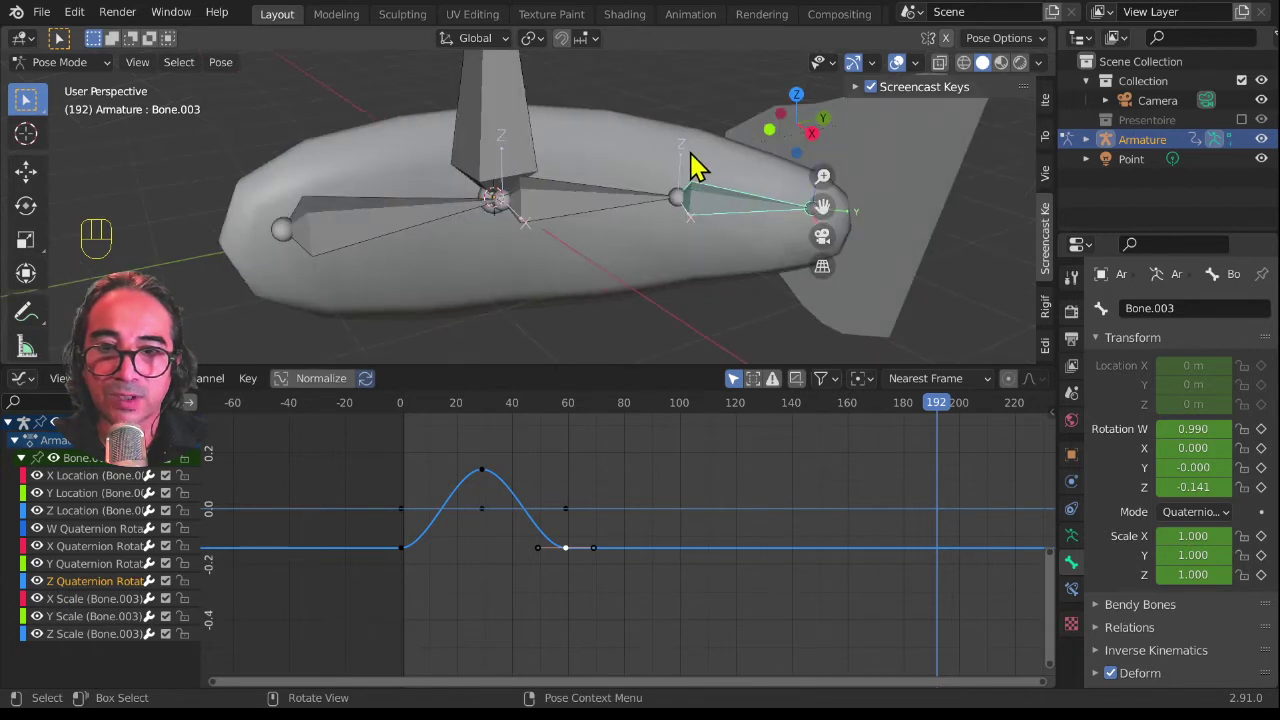
middle_drag(462, 464, 400, 473)
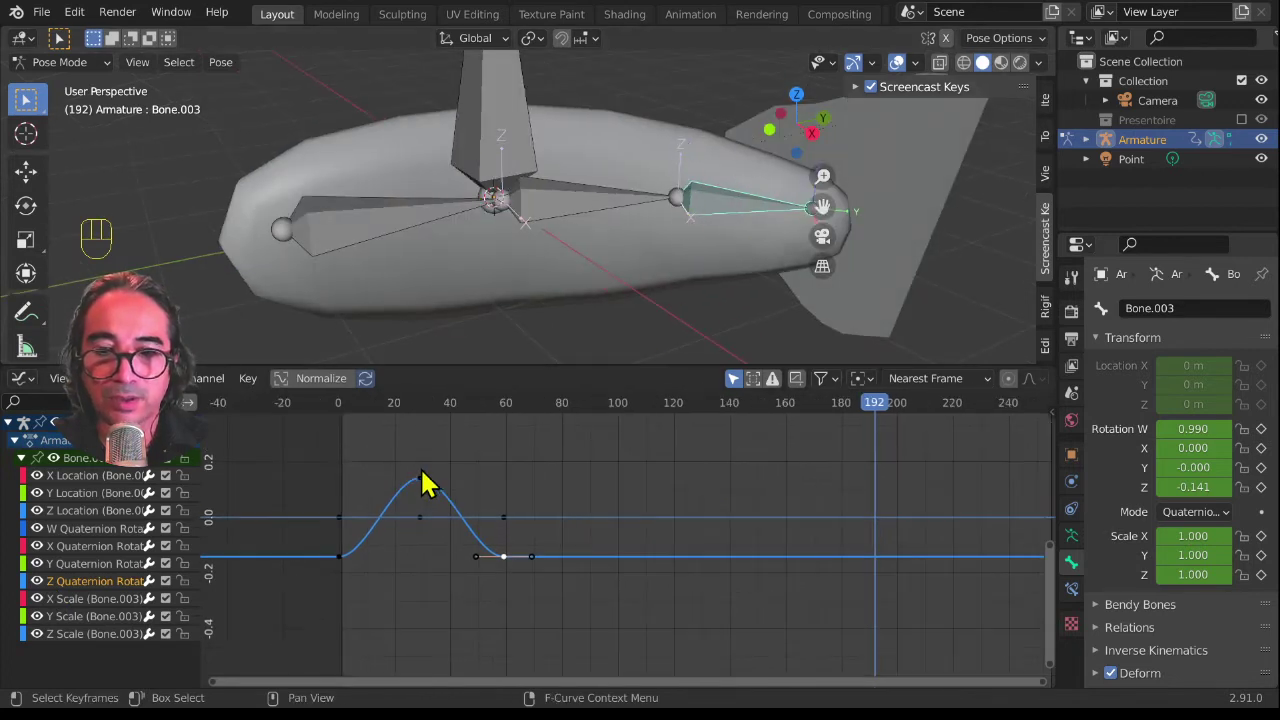
click(418, 472)
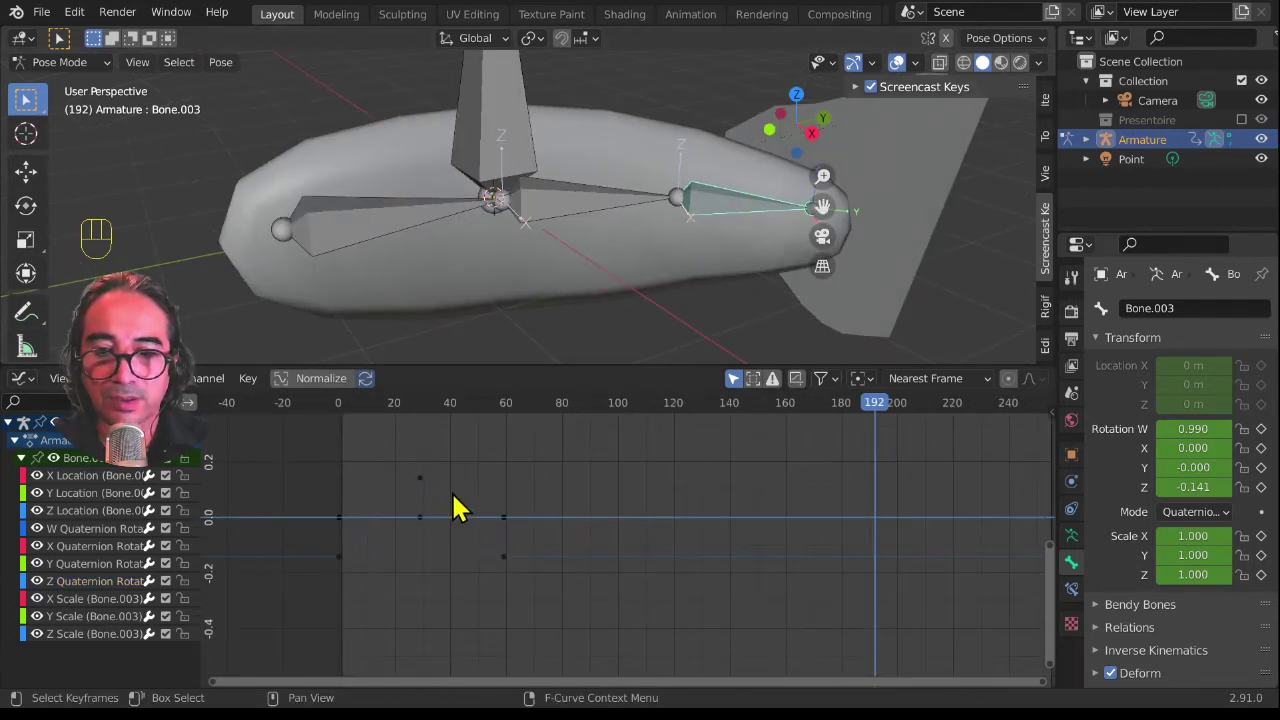
click(504, 560)
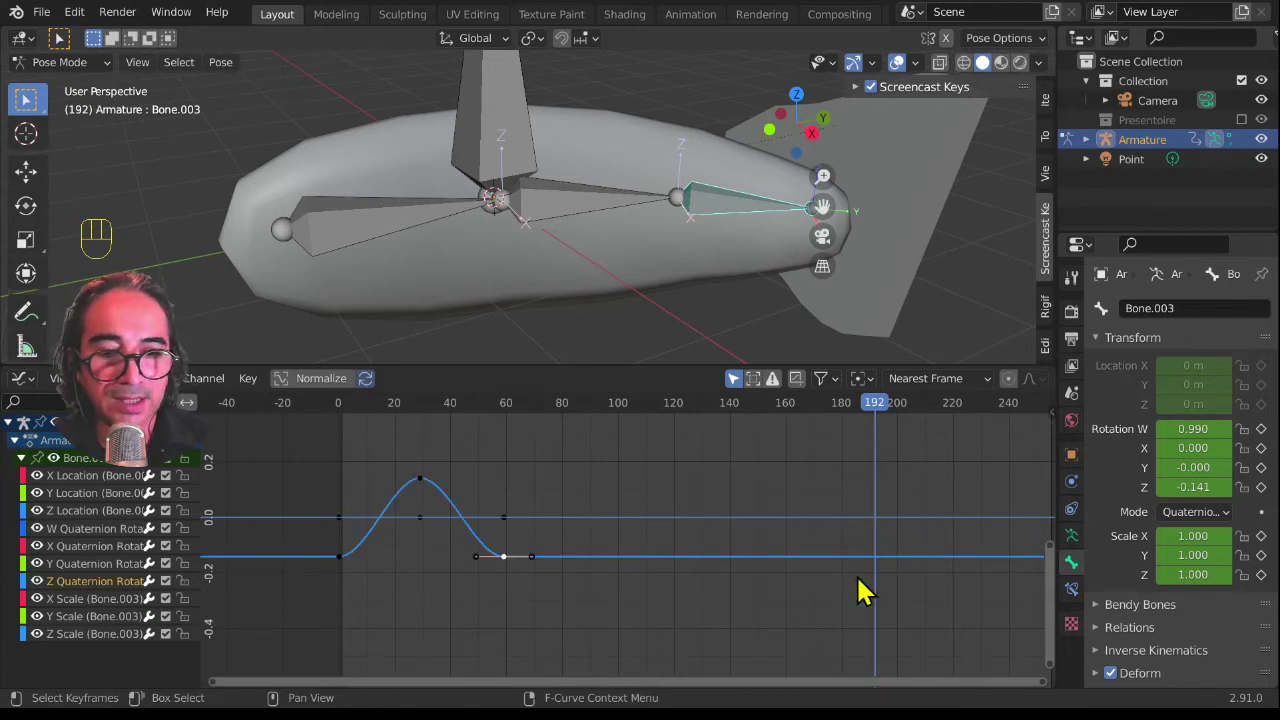
Step: Add a Cycles modifier to the tail bone's Z Quaternion Rotation curve and copy the modifier
key(n)
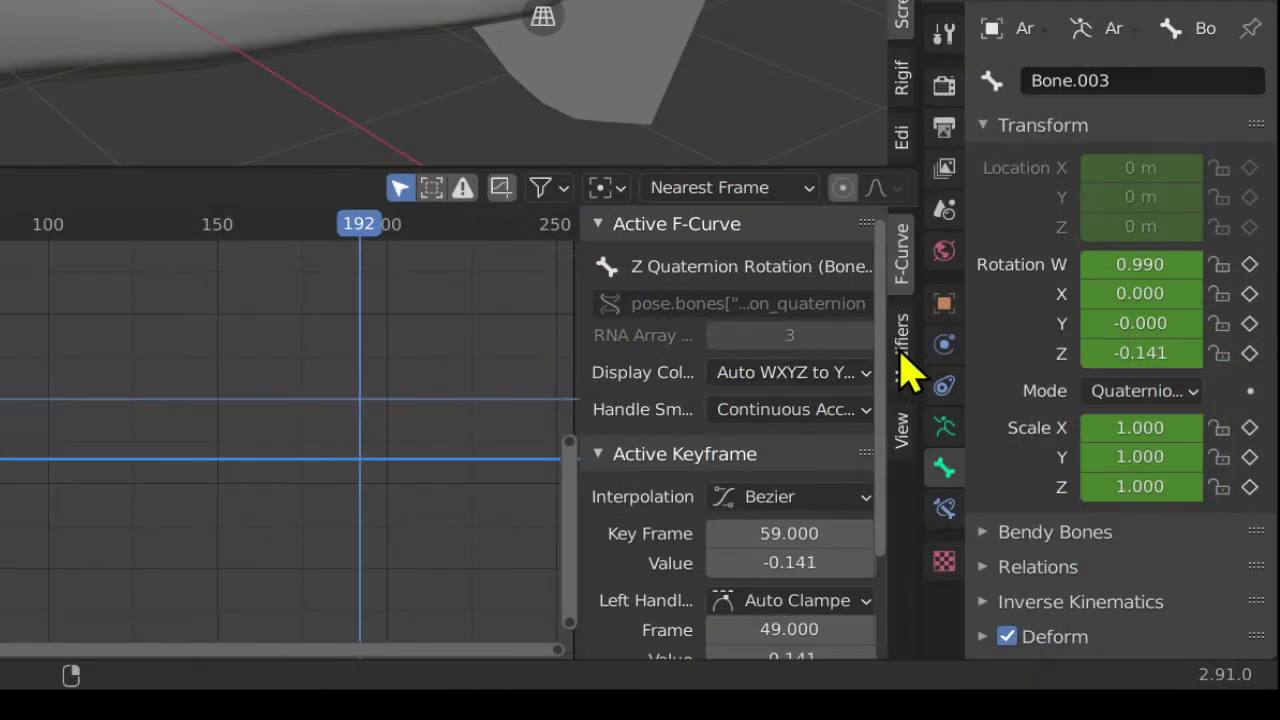
click(1046, 487)
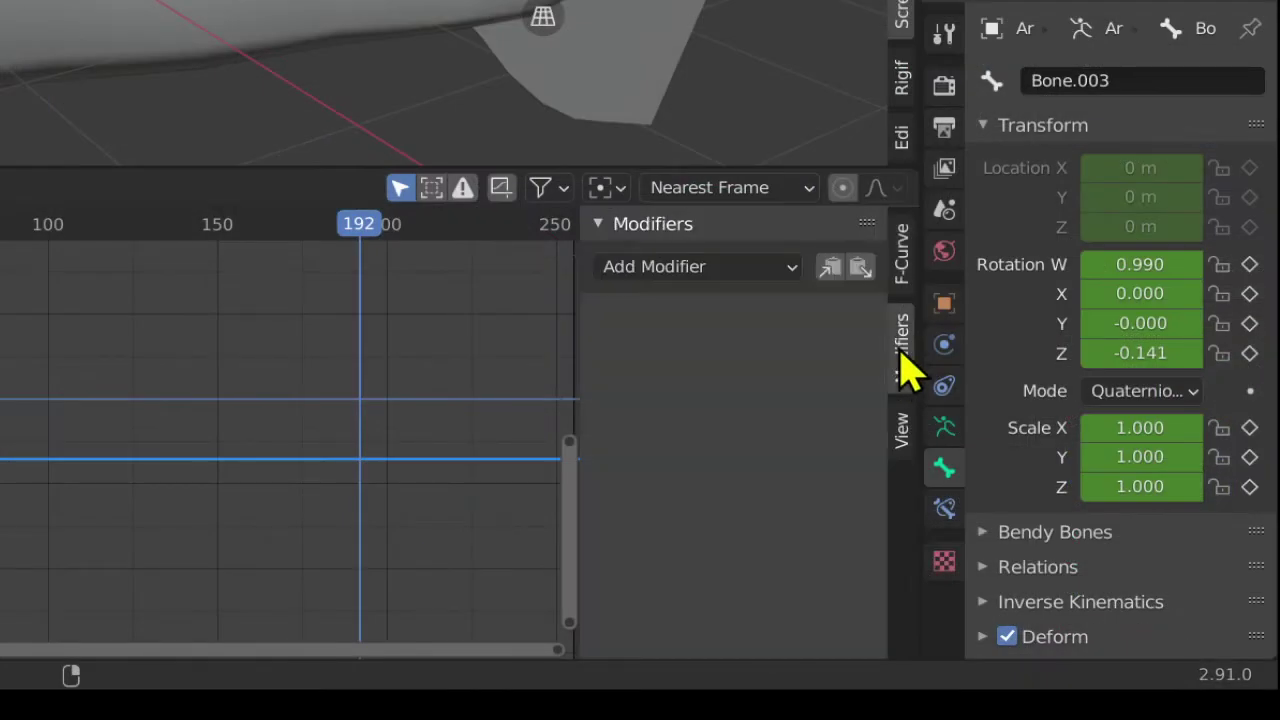
click(698, 266)
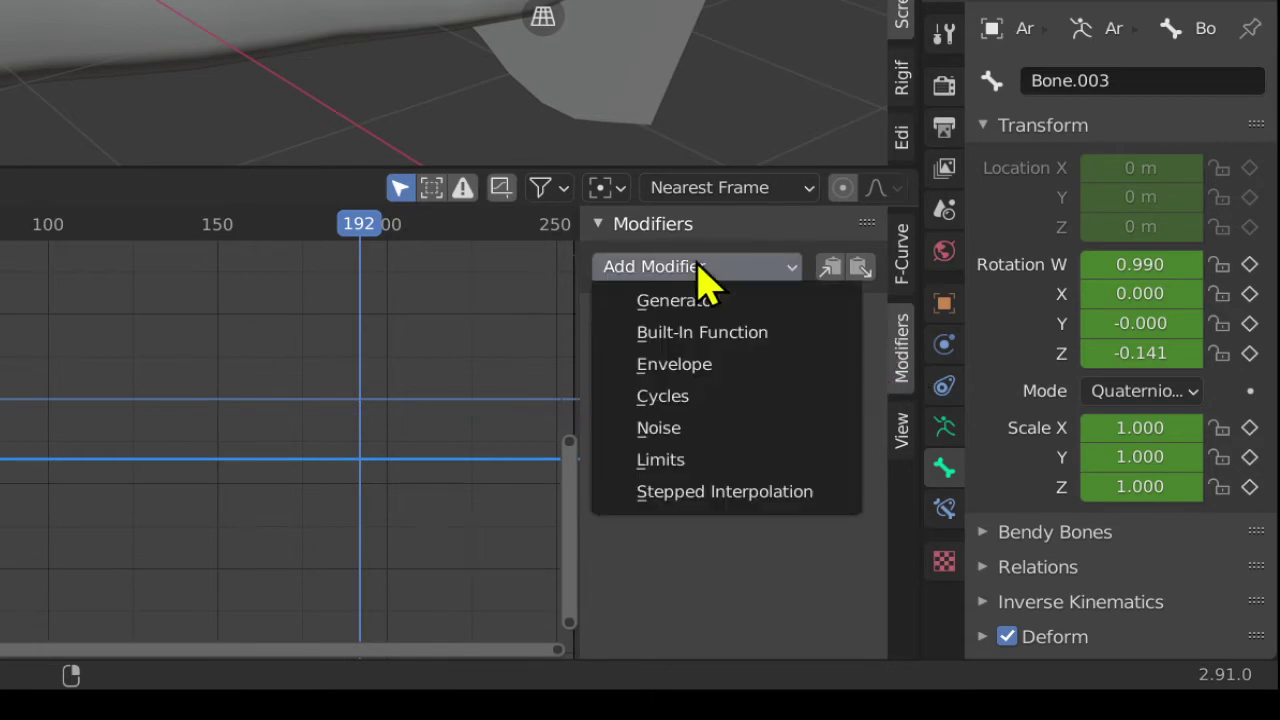
click(688, 398)
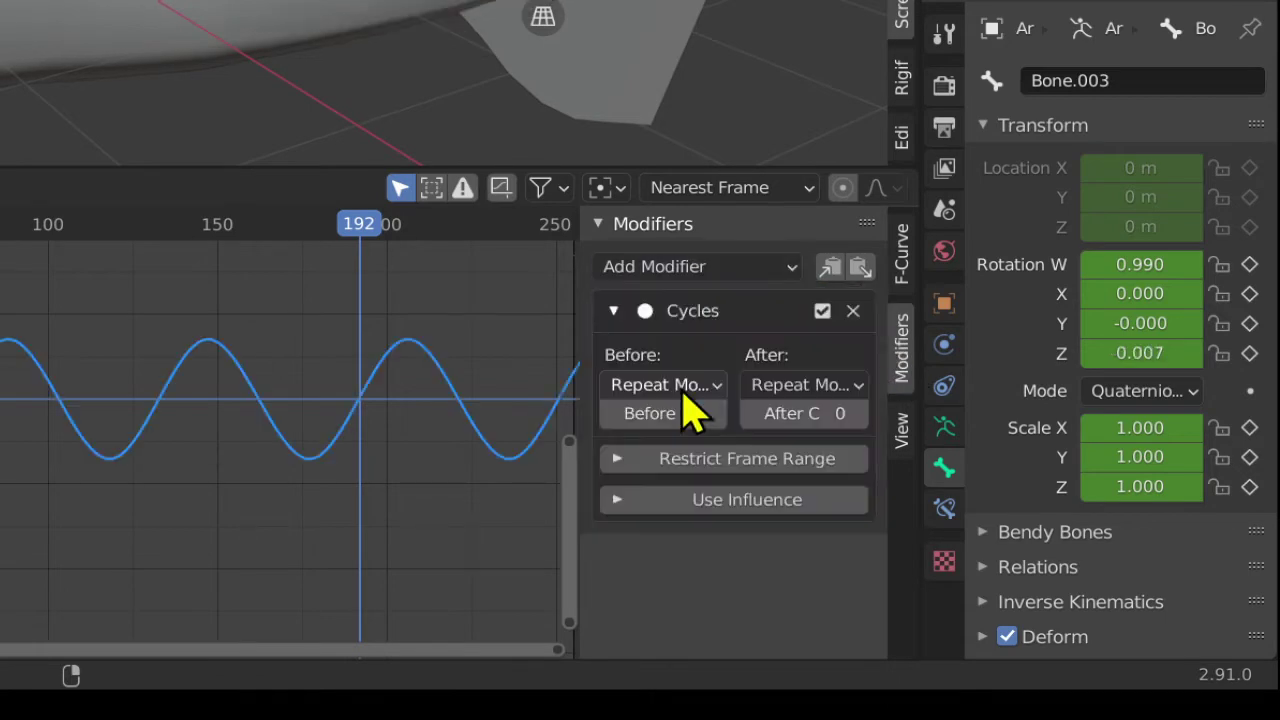
click(830, 268)
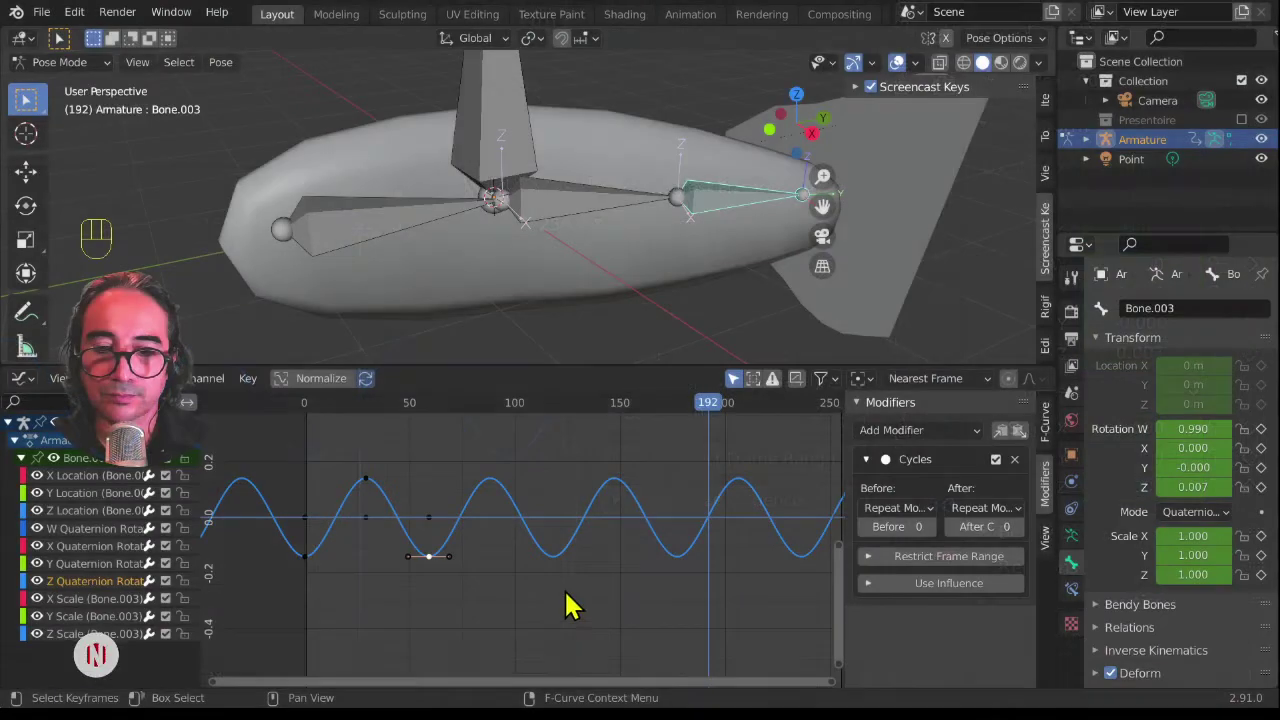
Step: Play the animation to examine the tail bone's cyclic motion, and stop it
scroll(128, 514, down, 7)
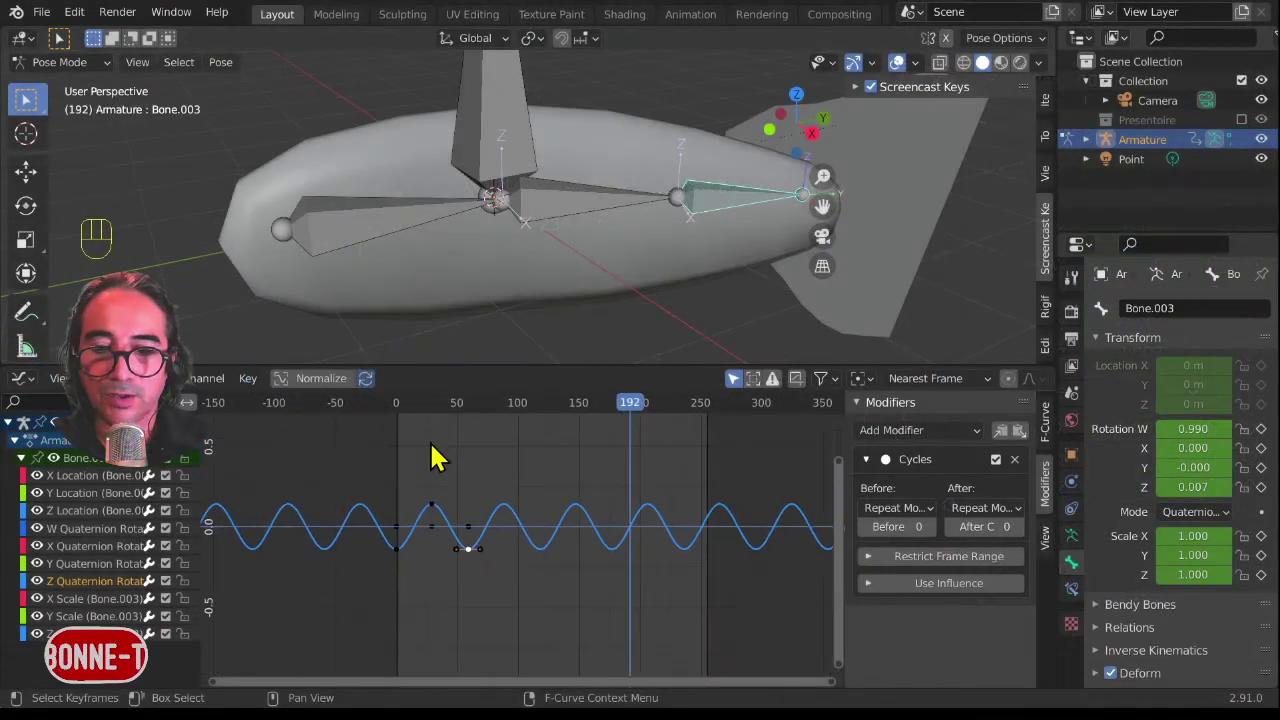
key(space)
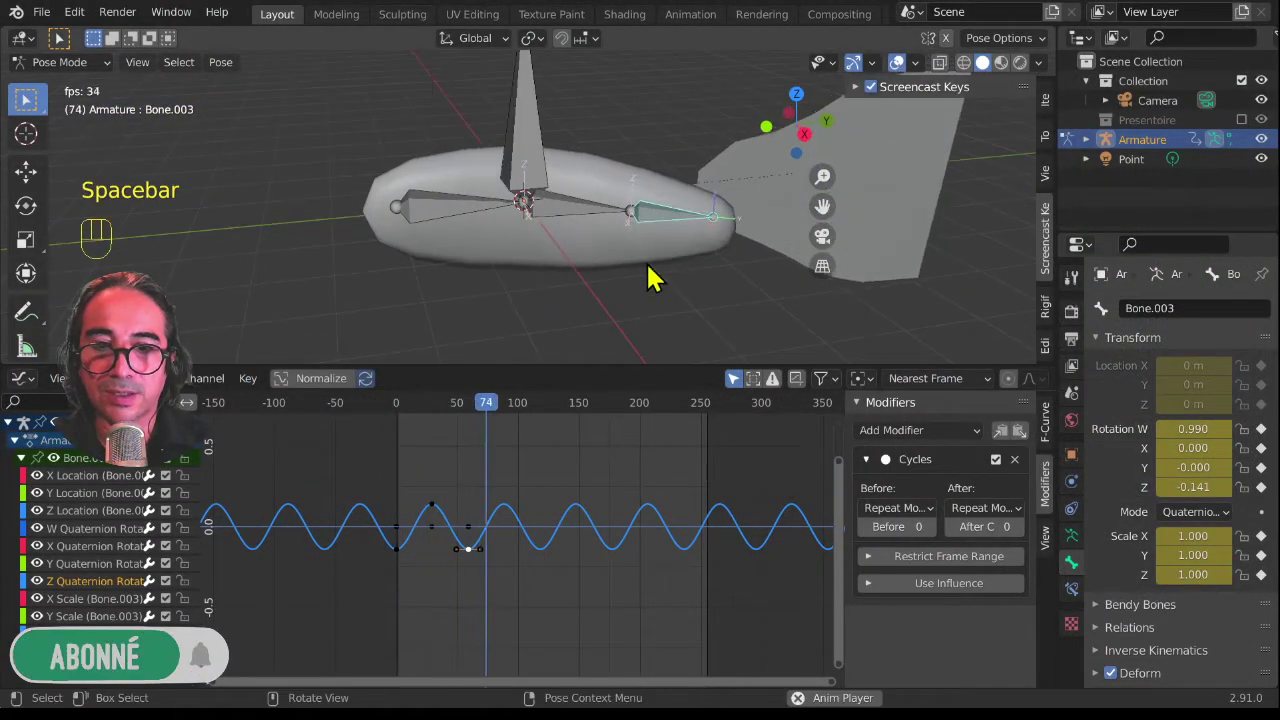
key(space)
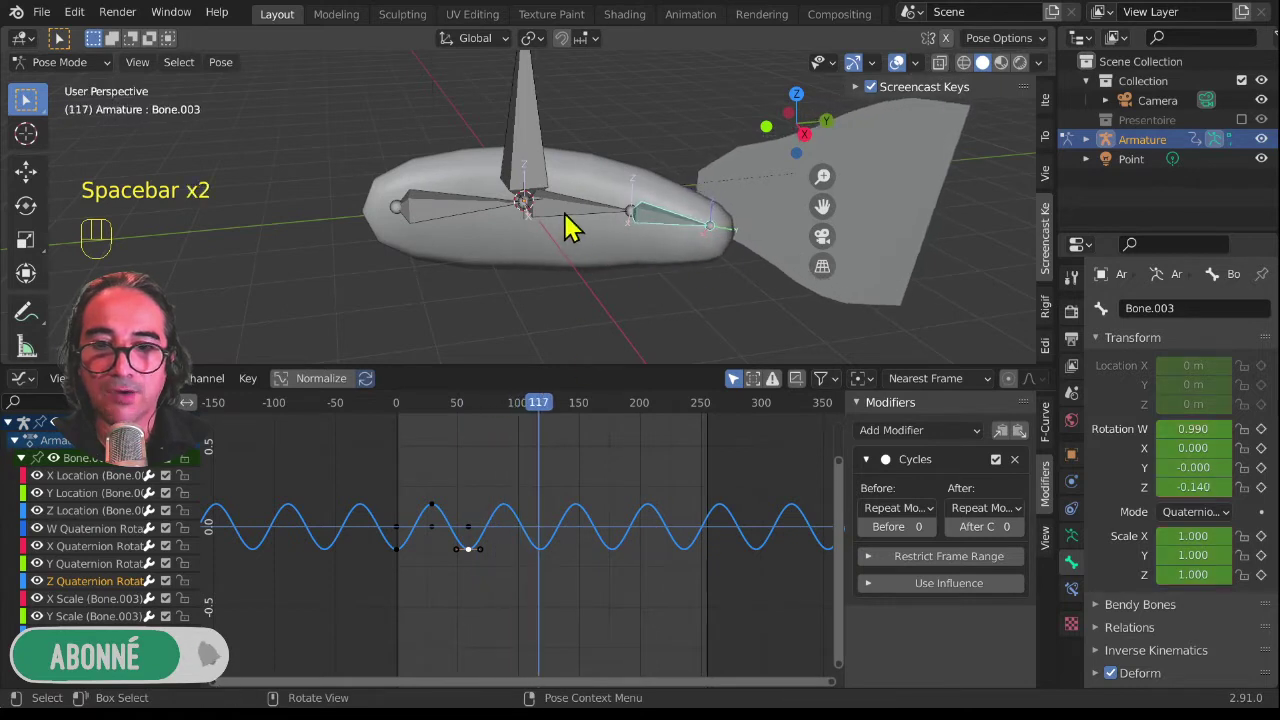
Step: Select the middle bone's last rotation keyframe and paste the copied Cycles modifier onto its Z rotation curve
click(565, 228)
click(437, 508)
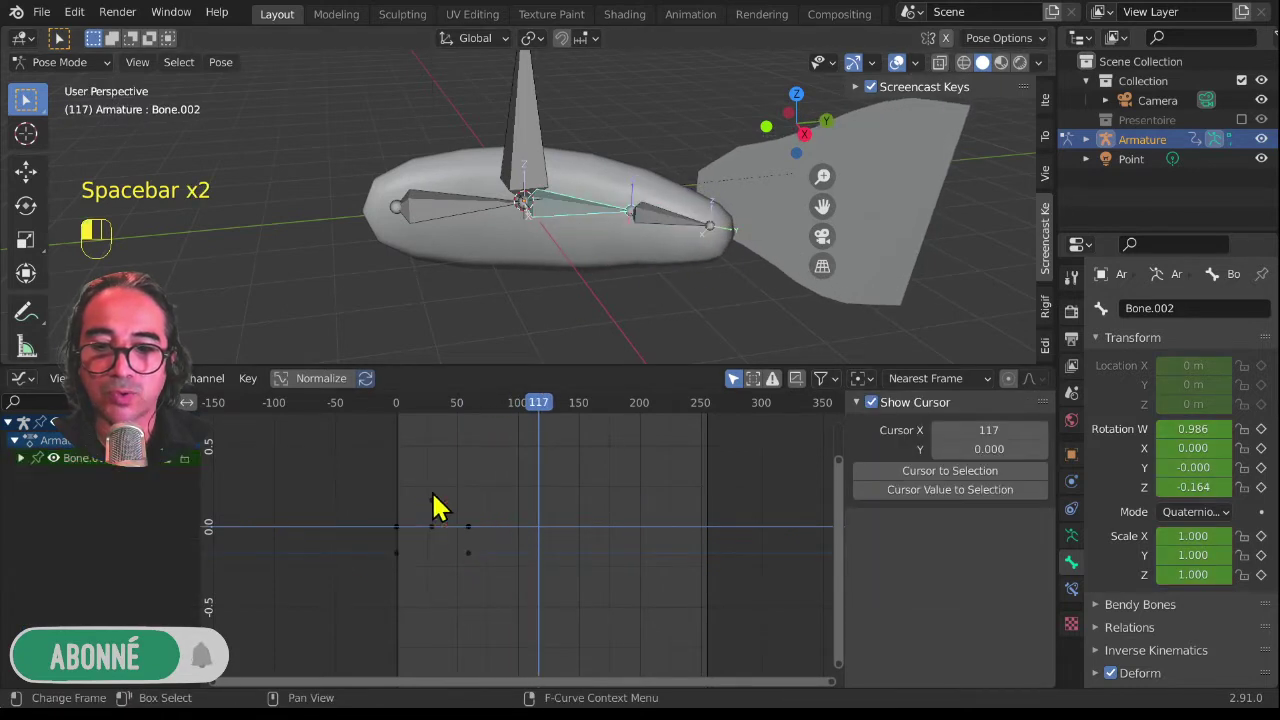
click(470, 556)
click(22, 458)
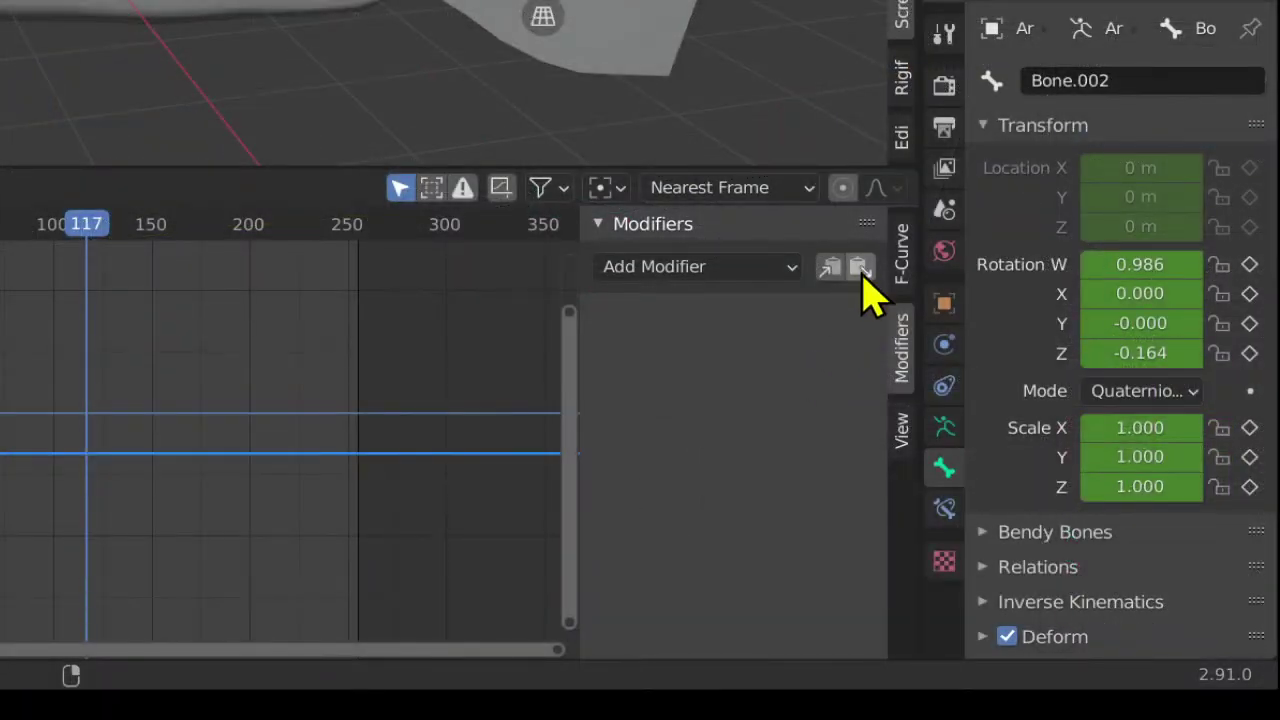
click(859, 267)
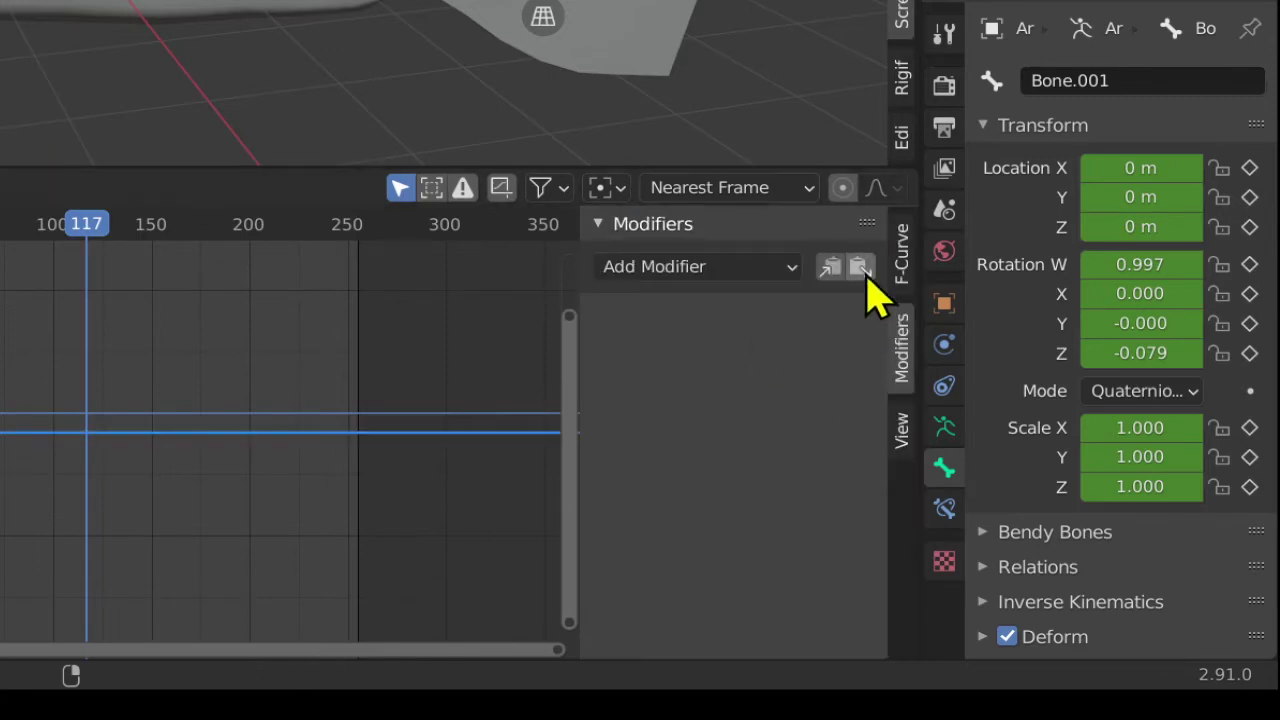
Step: Paste the Cycles modifier onto the front bone's Z rotation curve and play the whole swimming animation
click(863, 268)
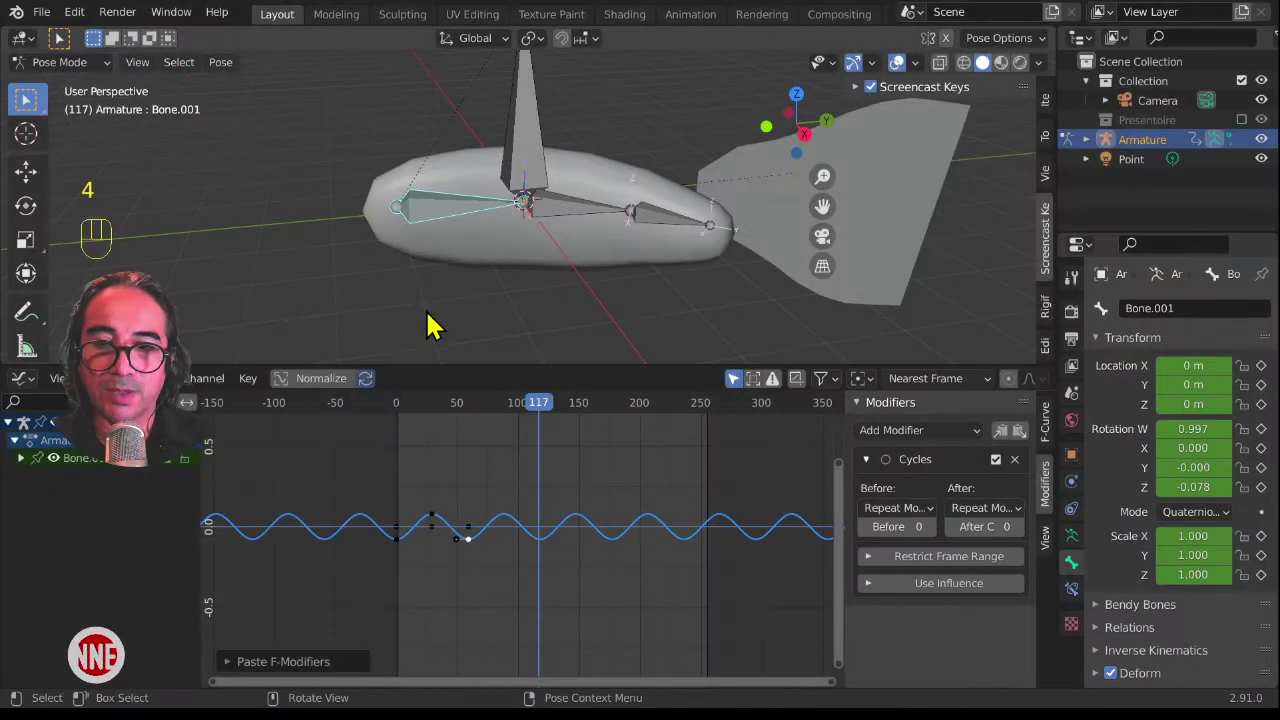
key(space)
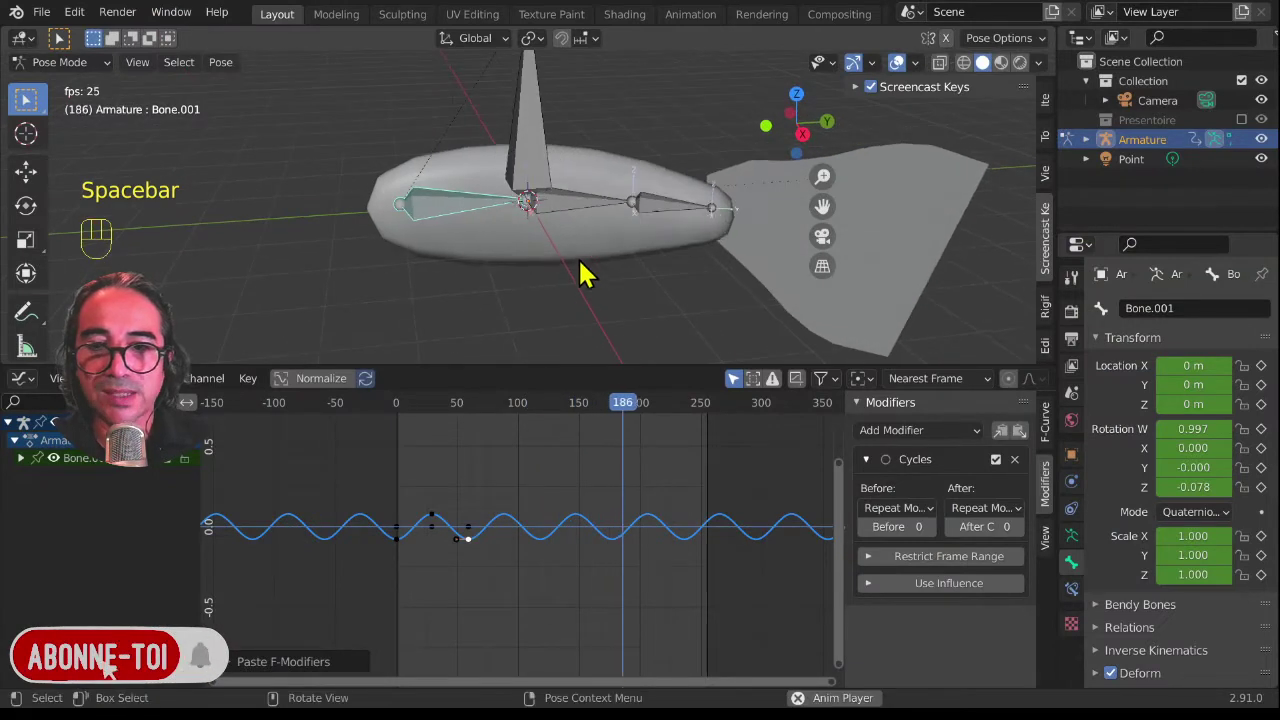
Step: Select the three body bones' keyframes and, with the playhead at frame 0, scale them closer together in time
key(space)
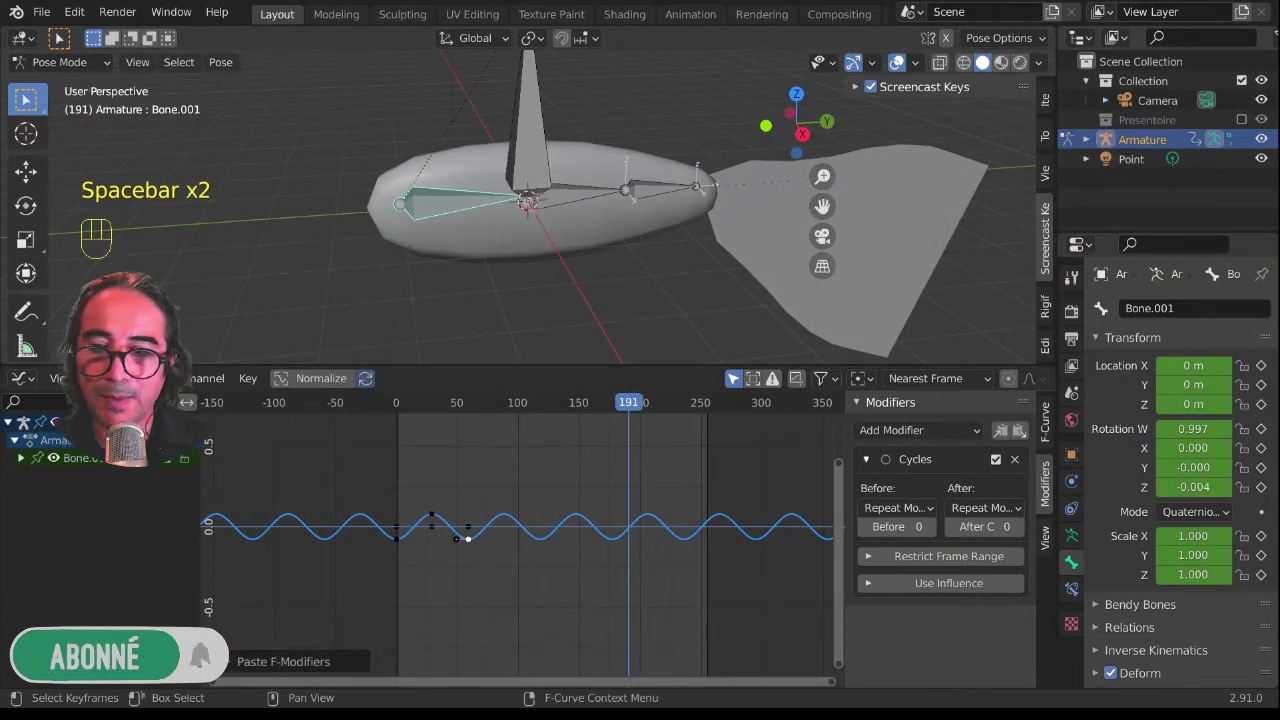
shift+click(651, 198)
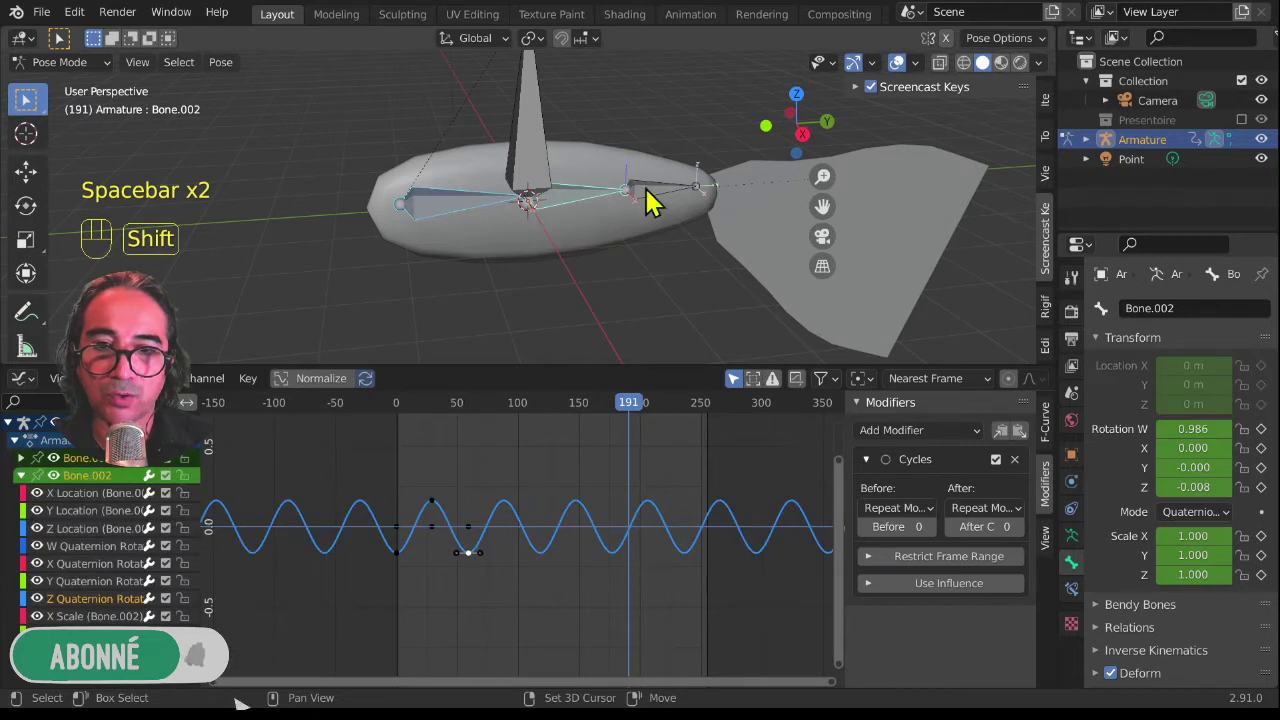
click(548, 449)
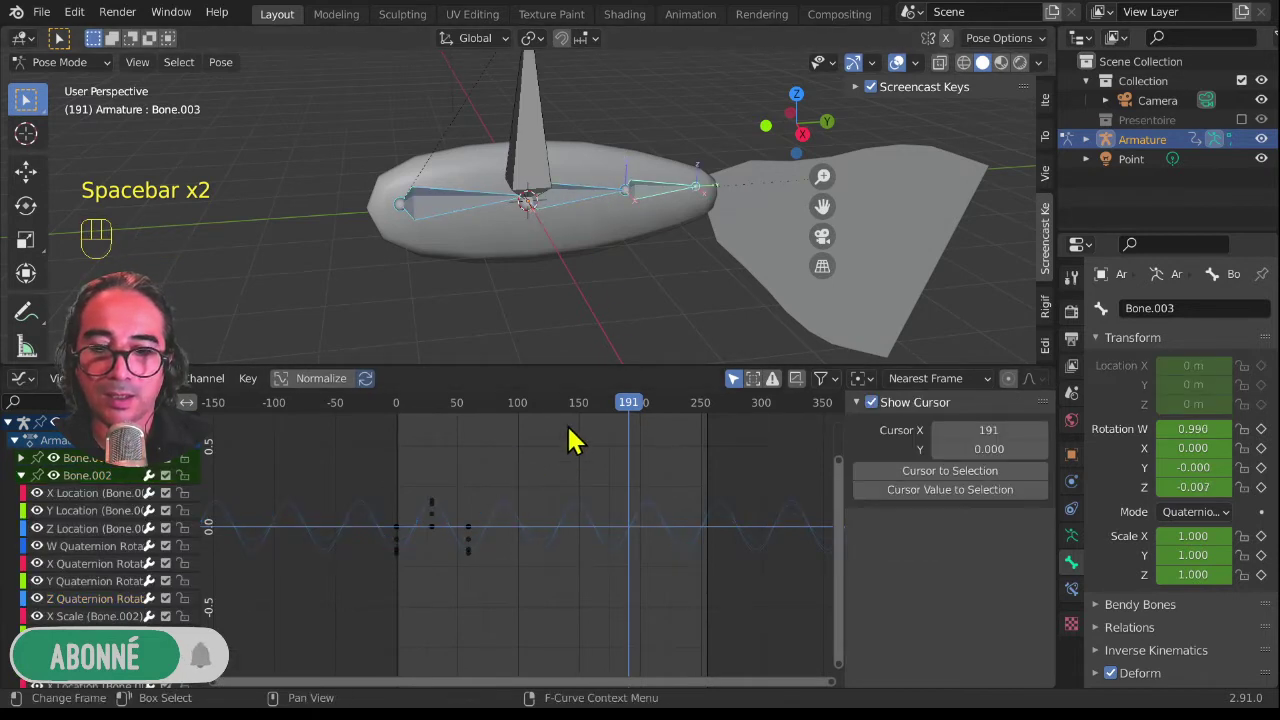
drag(567, 424, 400, 592)
click(391, 407)
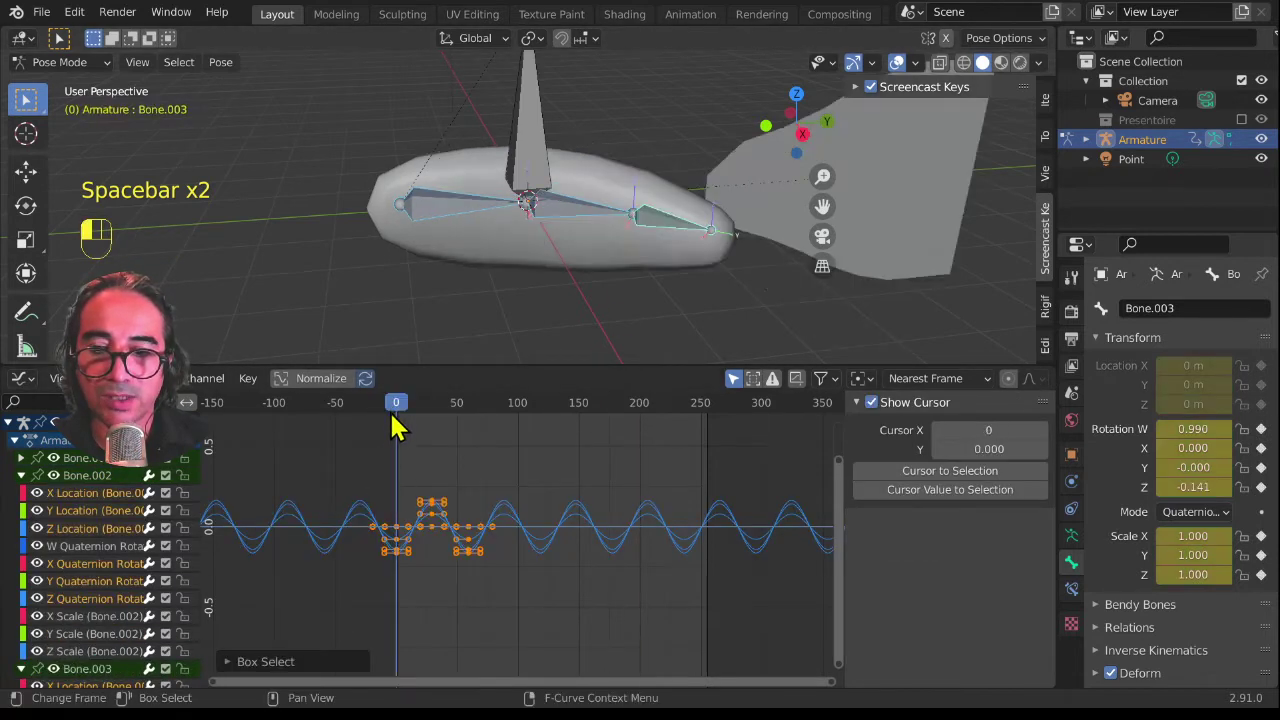
key(s)
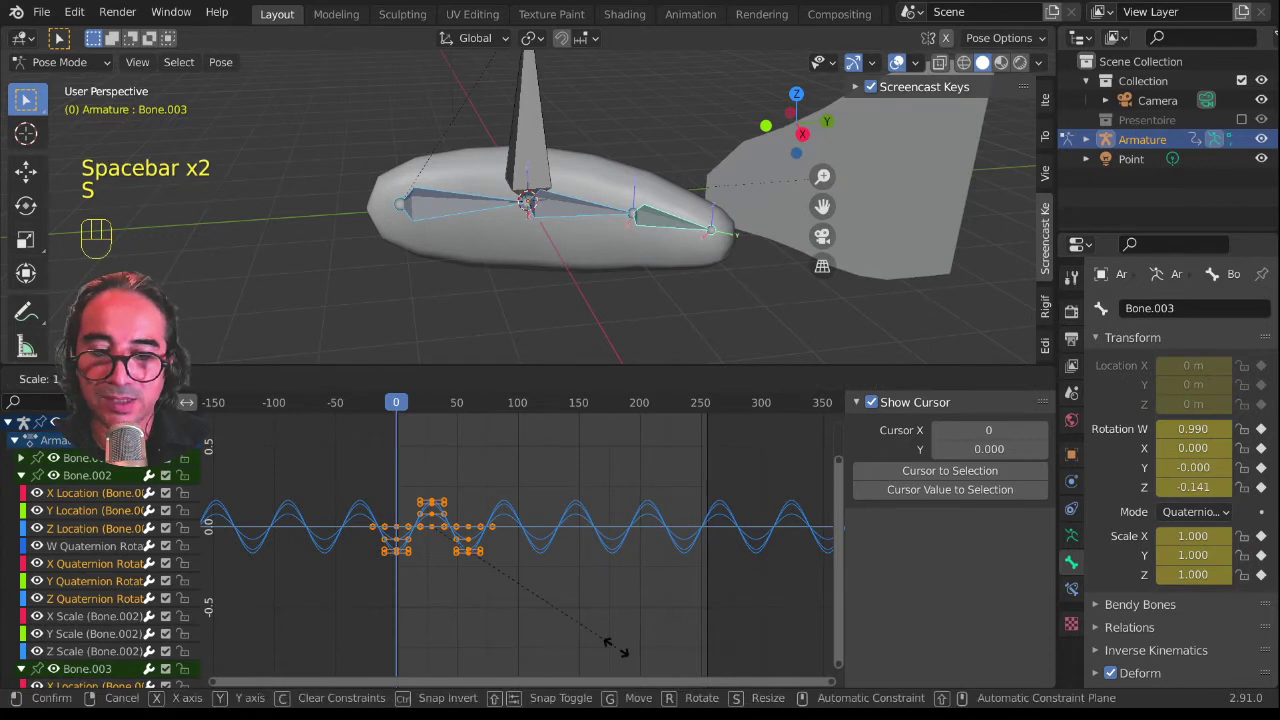
click(563, 654)
Step: Play the animation to examine the faster swimming motion of the body, and stop it
key(space)
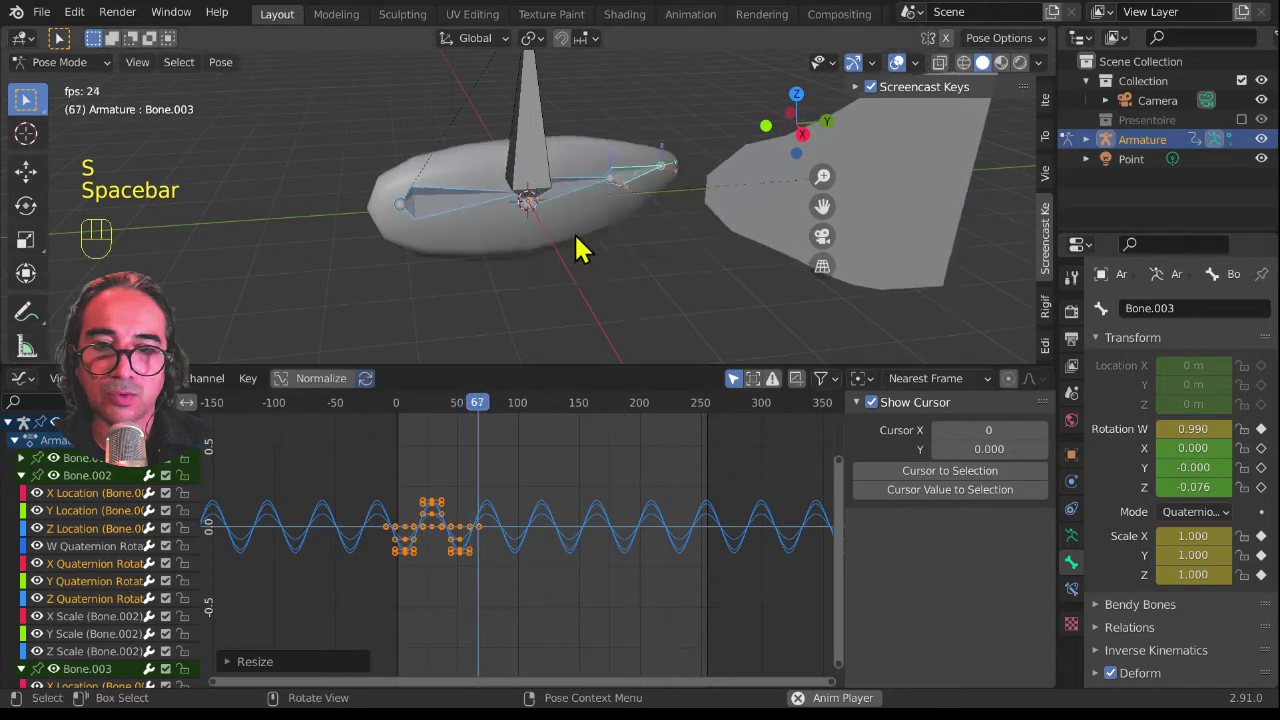
middle_drag(491, 208, 524, 221)
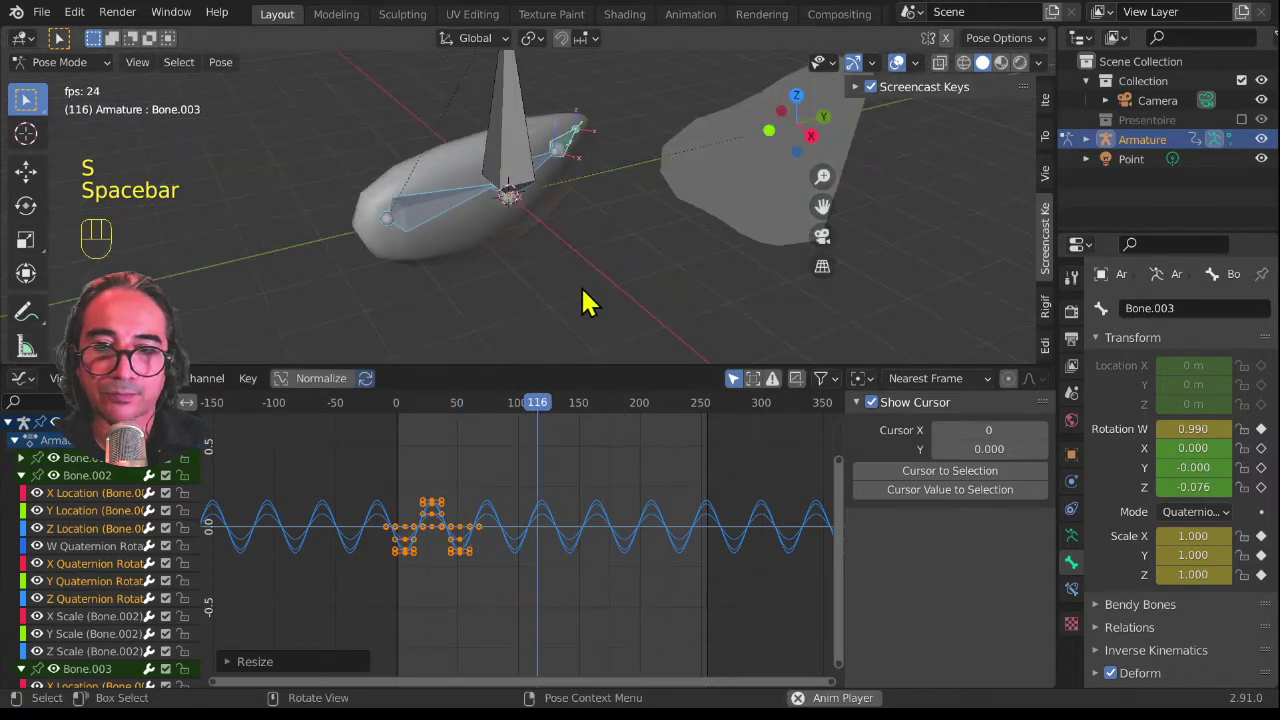
key(space)
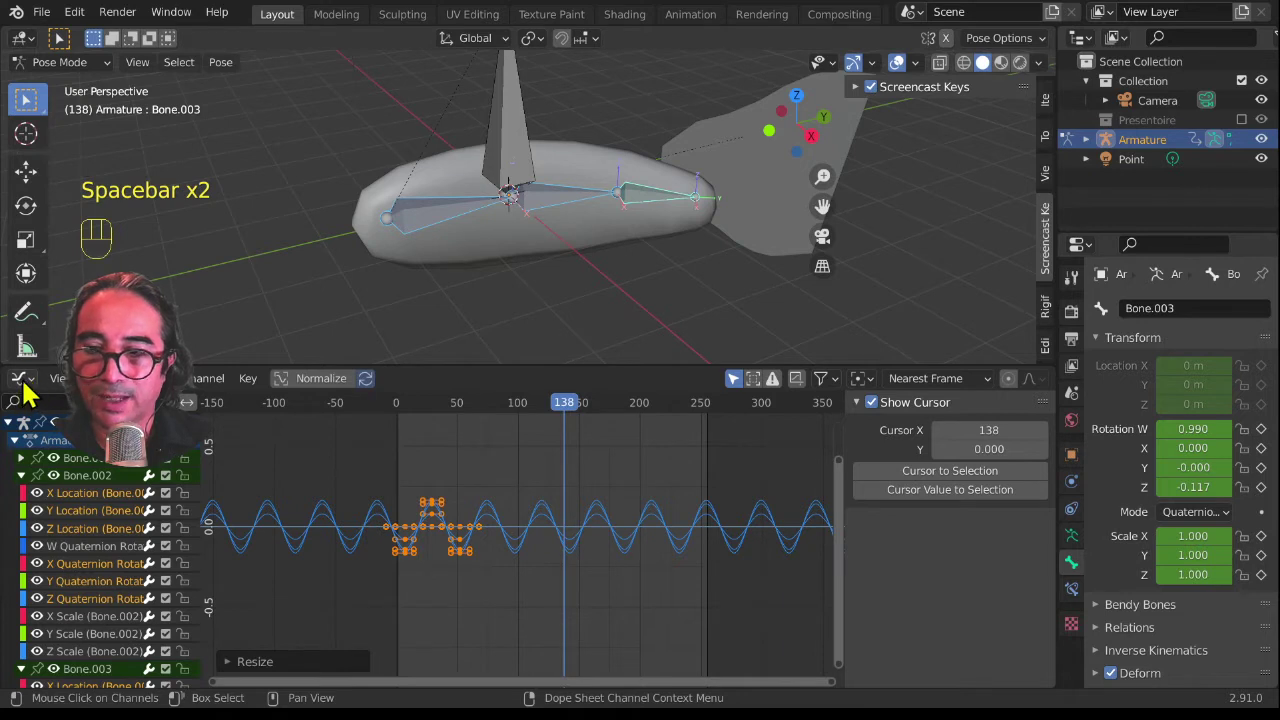
Step: Switch the Graph Editor to the Dope Sheet and display the keyframes of all bones, including unselected ones
click(22, 379)
click(252, 436)
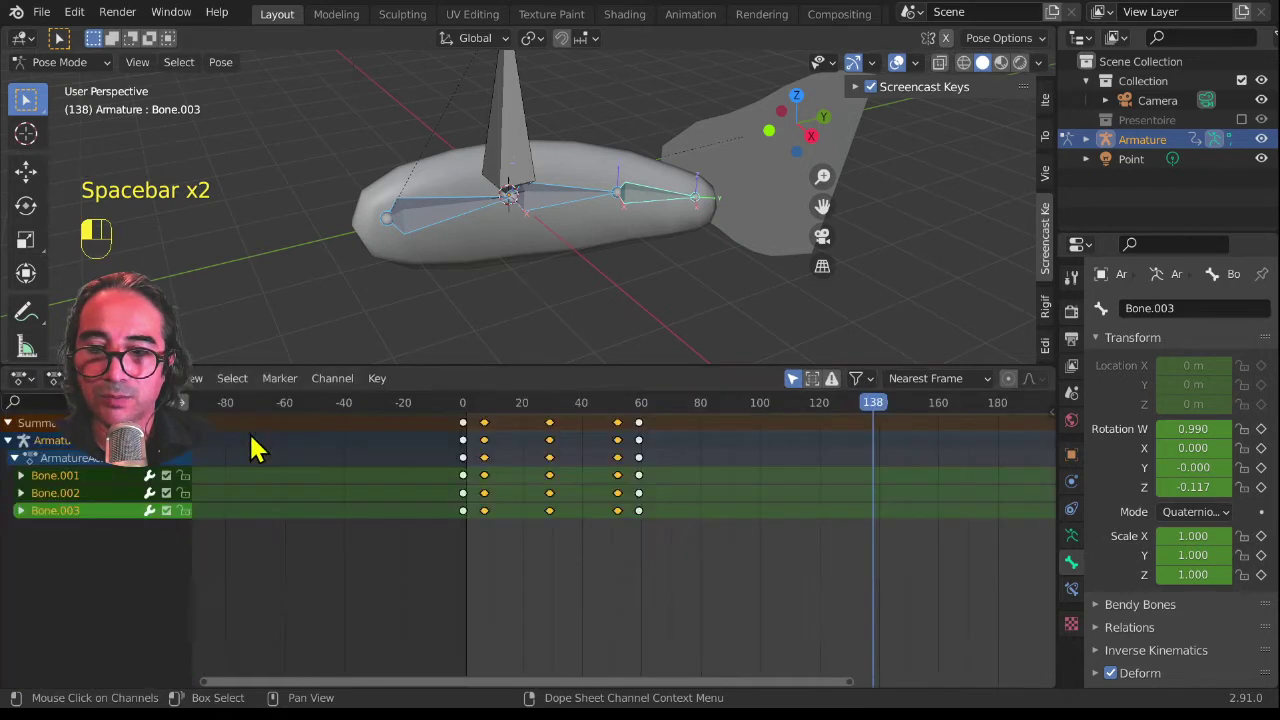
scroll(511, 563, up, 3)
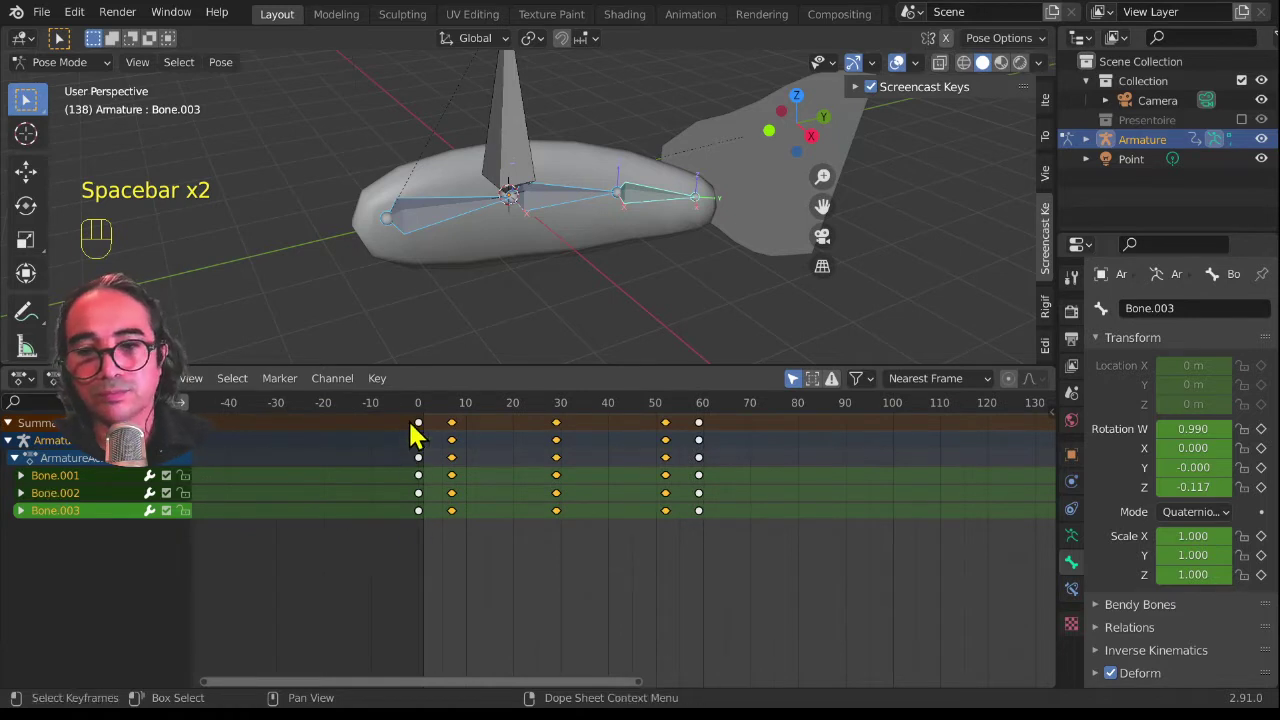
drag(418, 405, 655, 425)
click(655, 210)
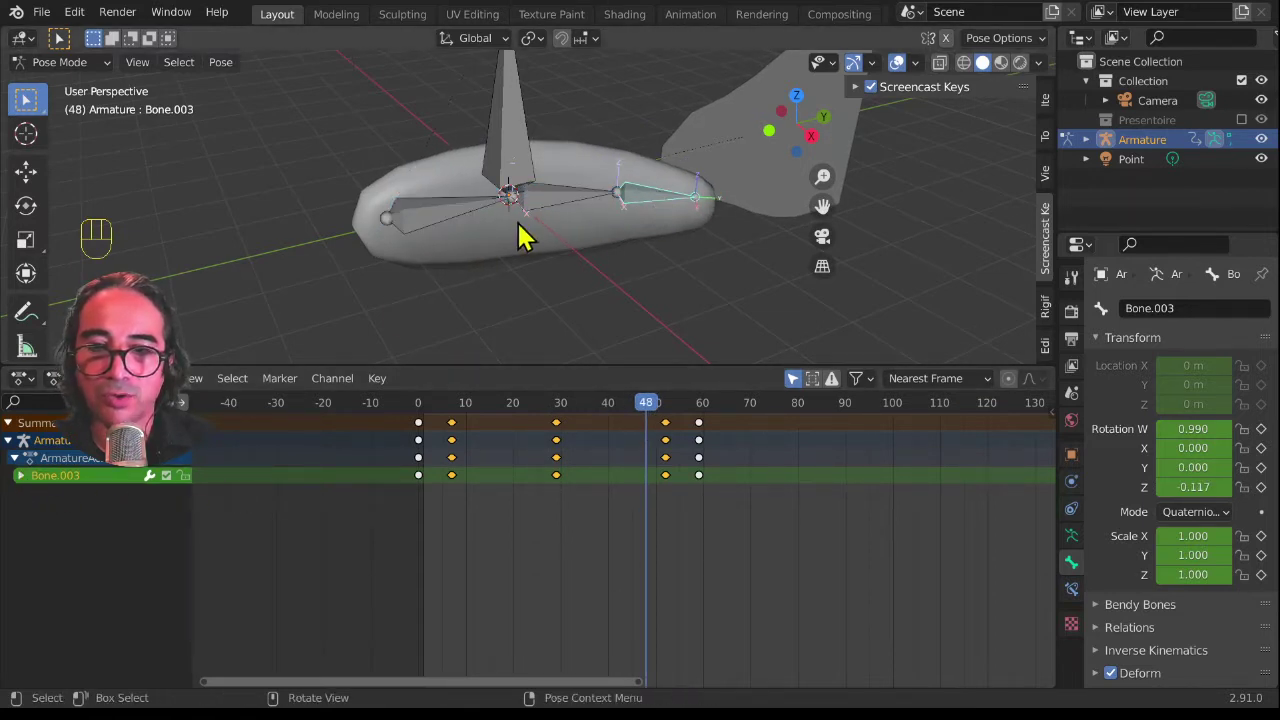
click(792, 380)
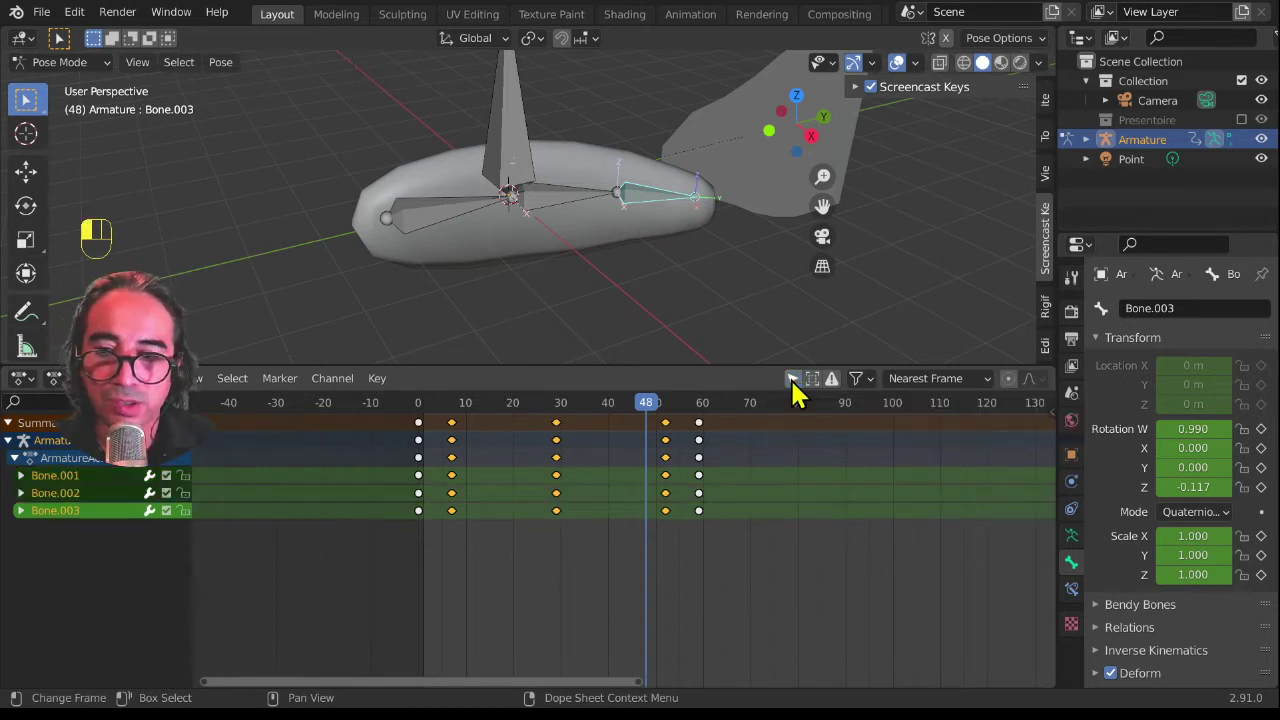
Step: Select all keyframes of Bone.003 and shift them forward by about 7 frames
click(55, 510)
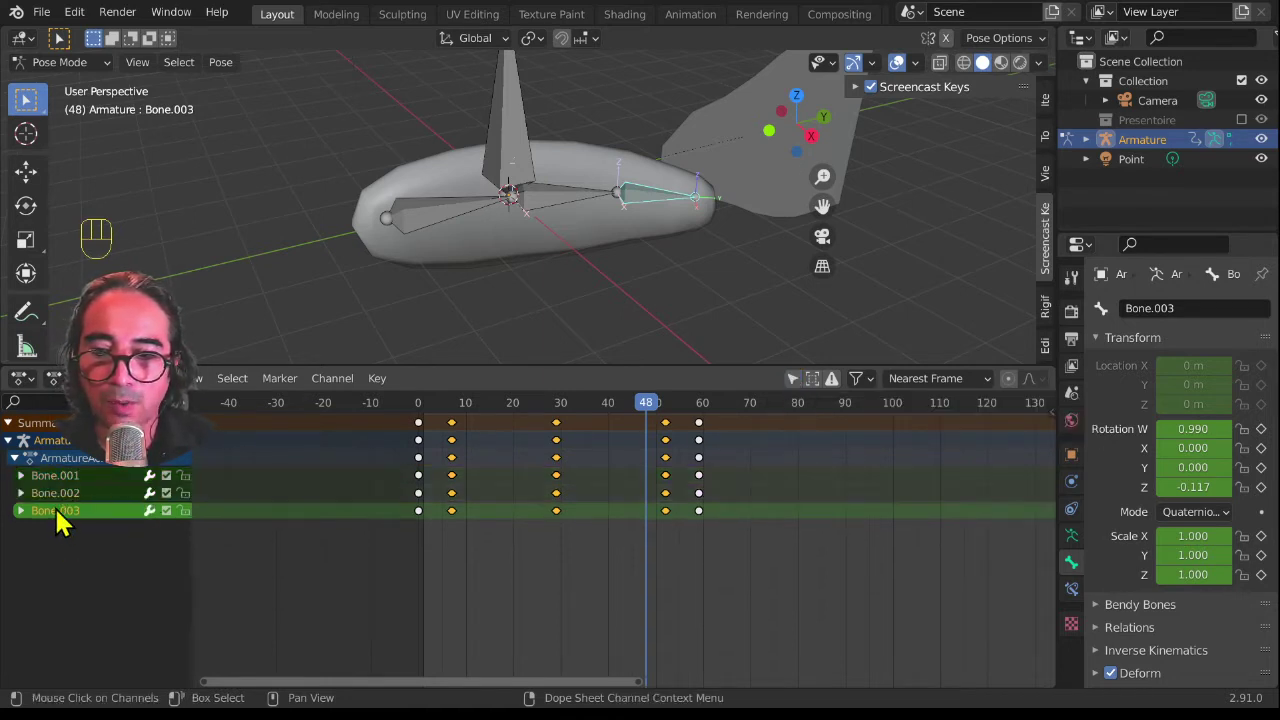
click(665, 530)
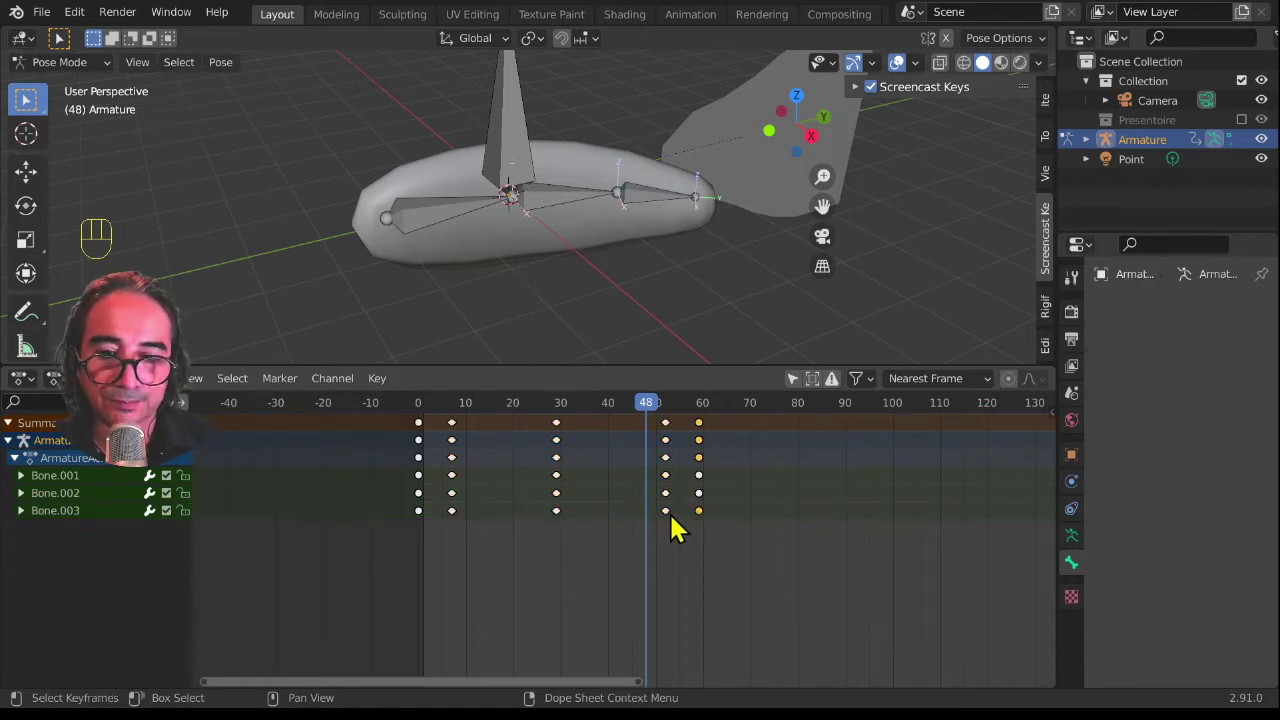
shift+click(666, 511)
shift+click(556, 511)
shift+click(451, 511)
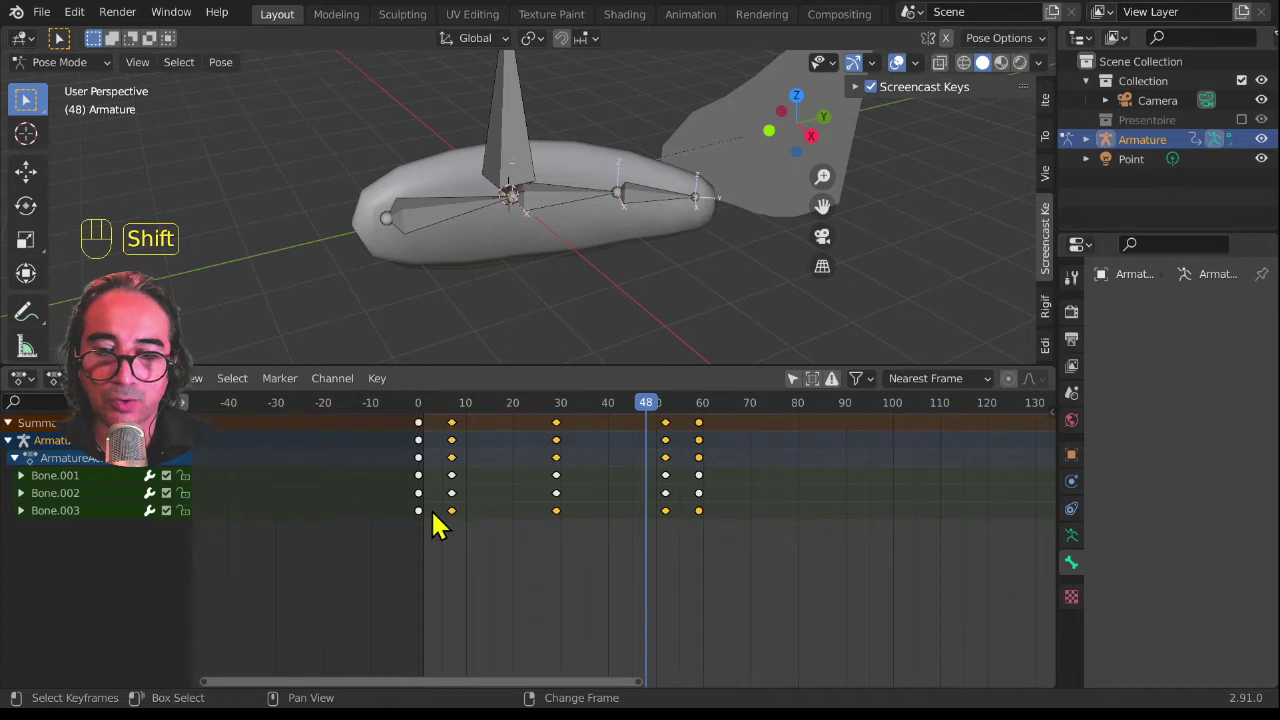
click(52, 510)
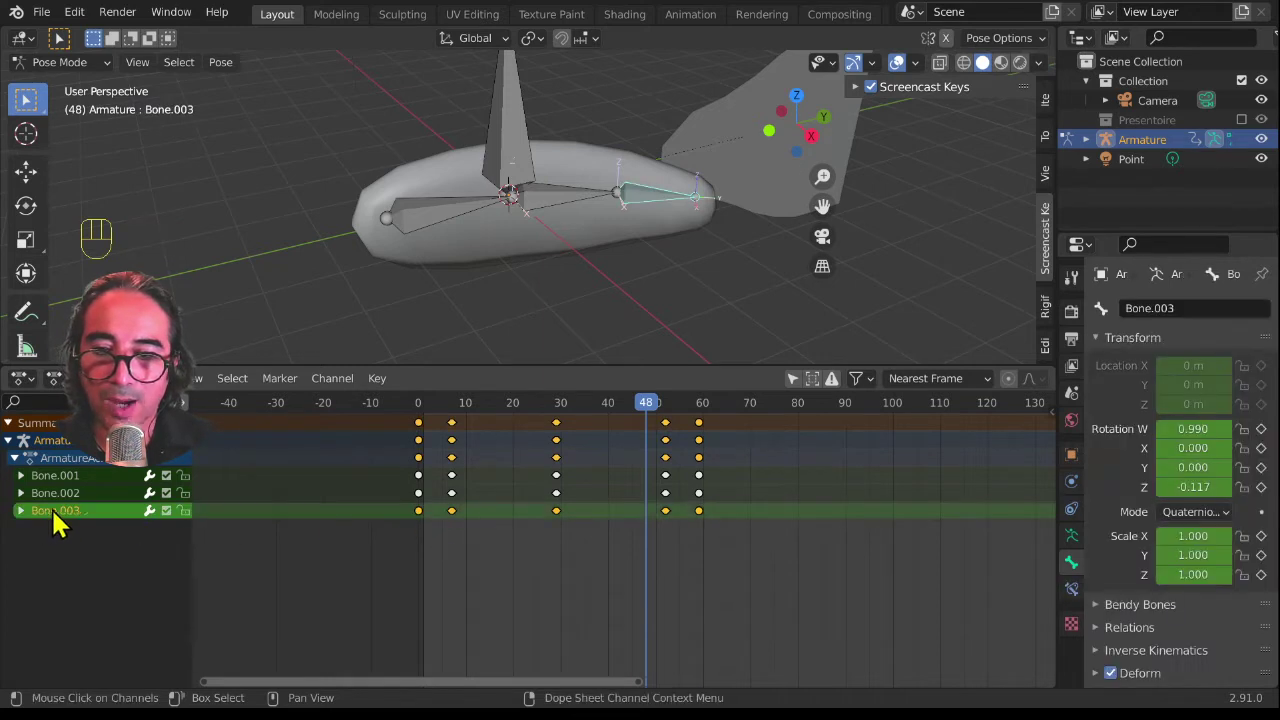
key(g)
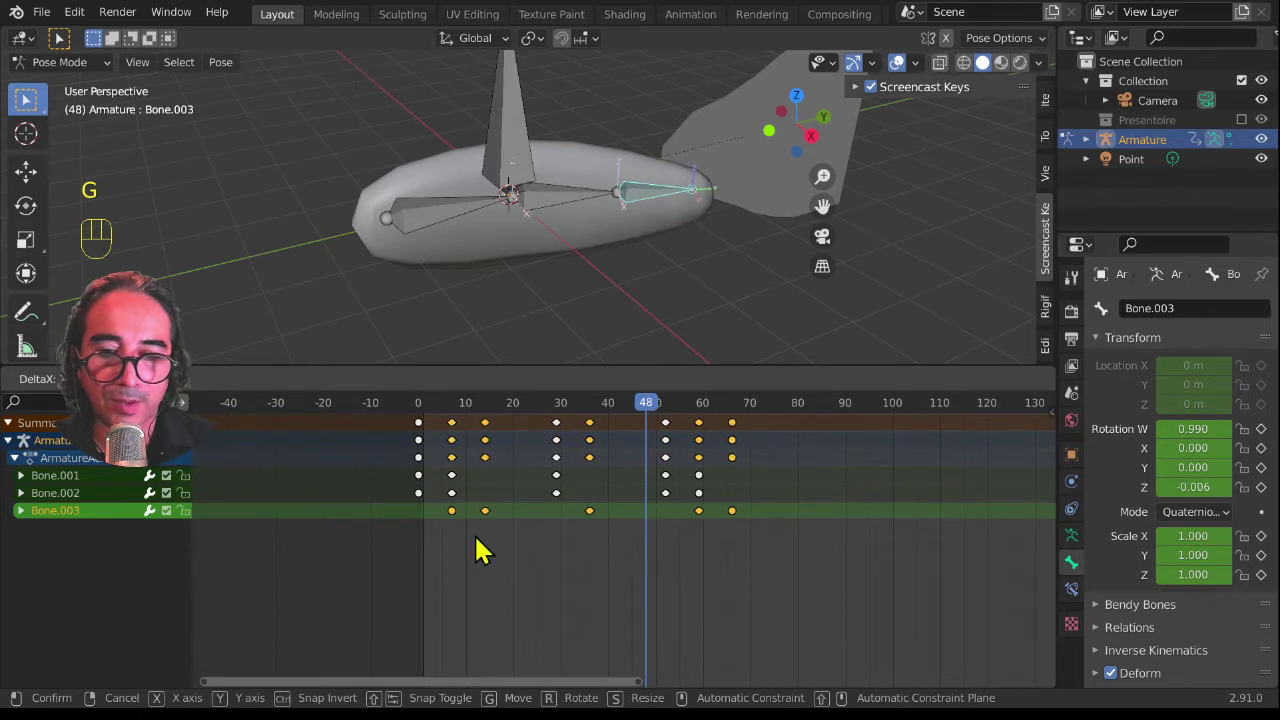
click(480, 549)
Step: Select all five keyframes of Bone.002 and shift them forward by about 4 frames
click(55, 475)
click(62, 495)
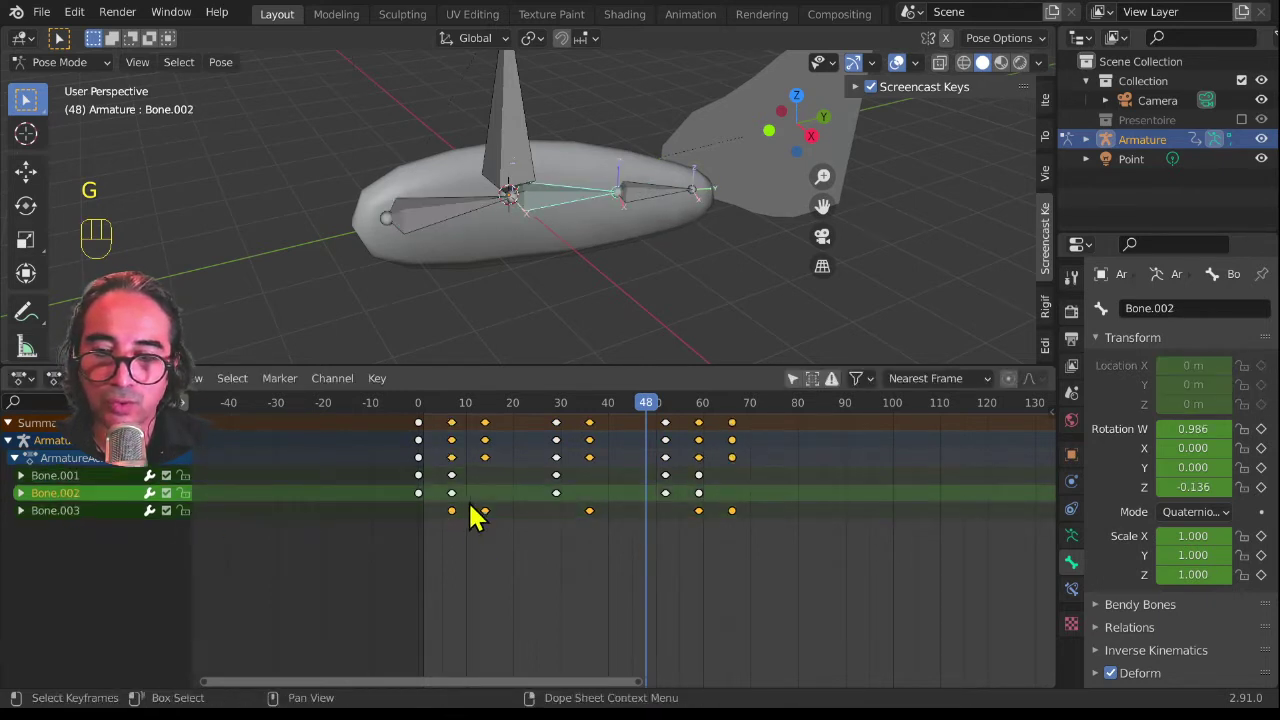
click(418, 493)
shift+click(451, 493)
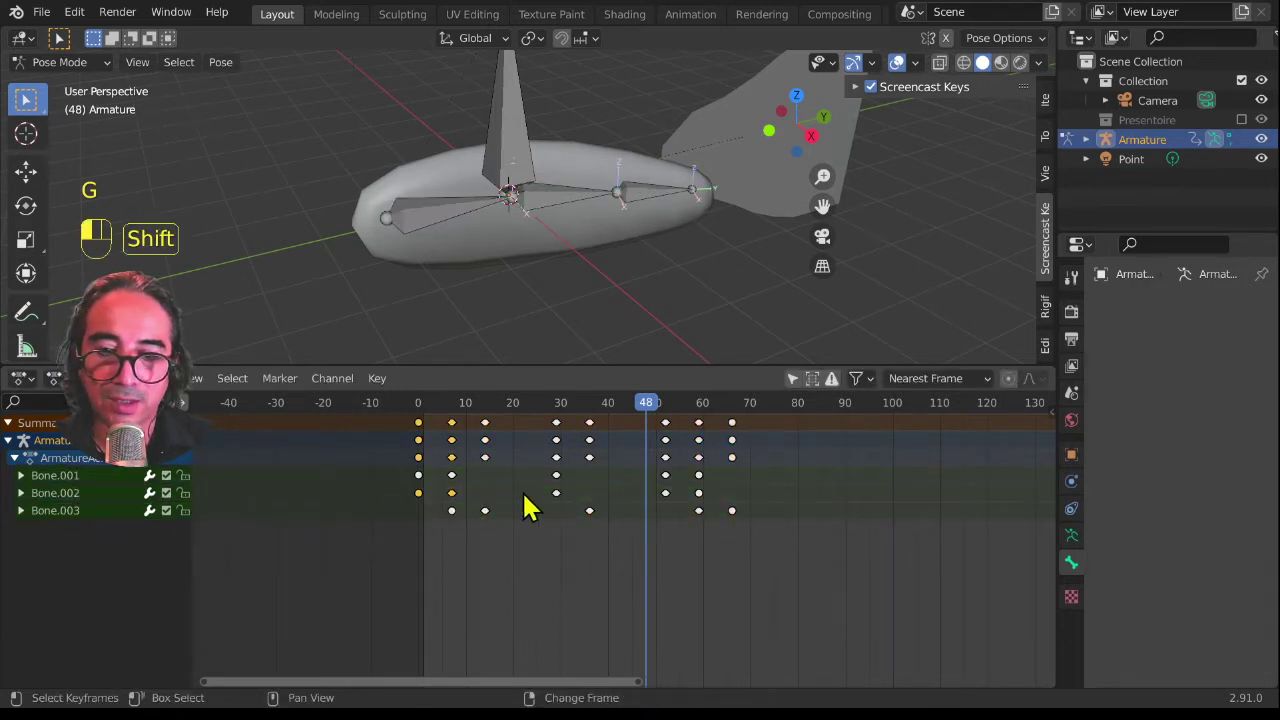
shift+click(556, 493)
shift+click(665, 493)
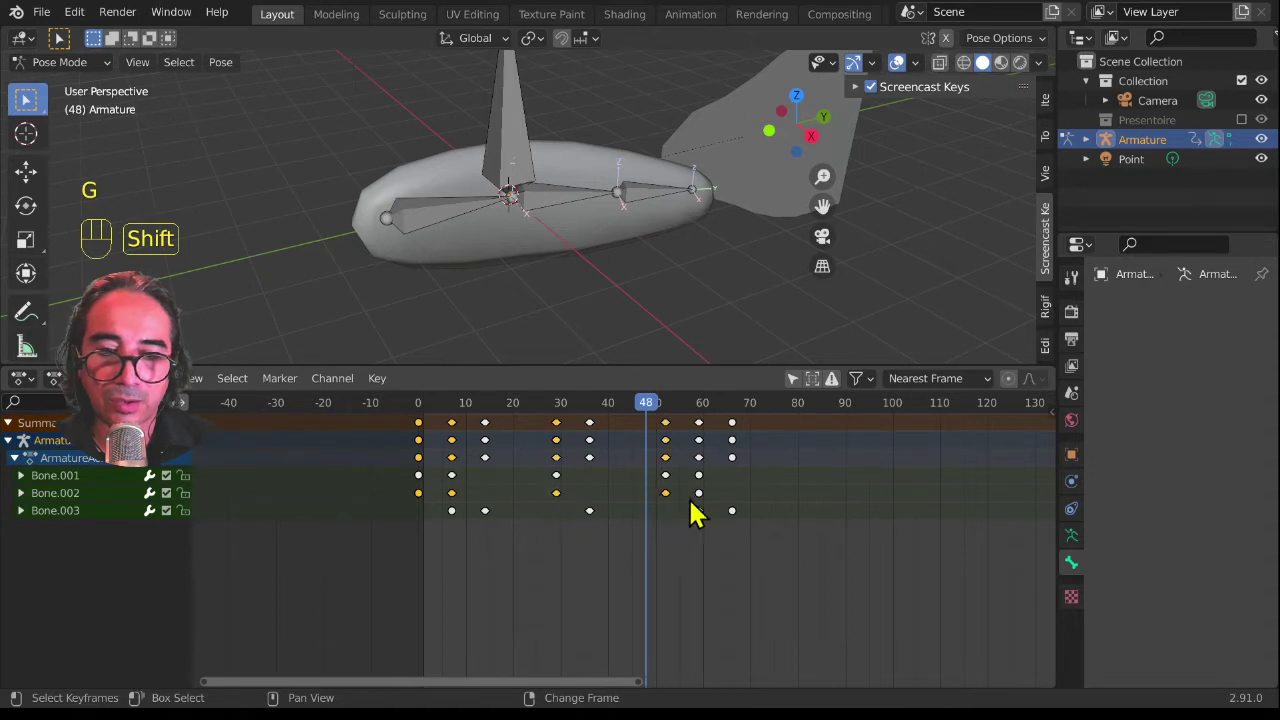
shift+click(698, 493)
key(g)
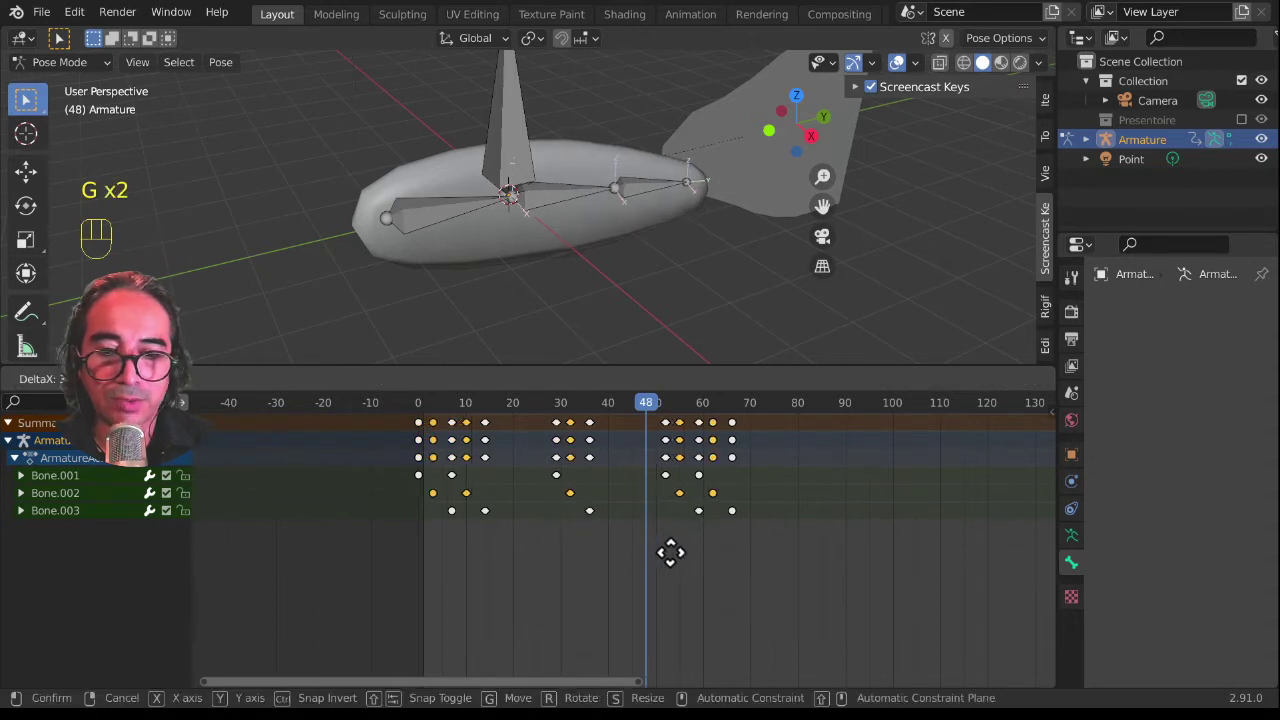
click(676, 570)
Step: Play the animation from frame 0 to examine the staggered motion of the bones, and stop it
click(418, 402)
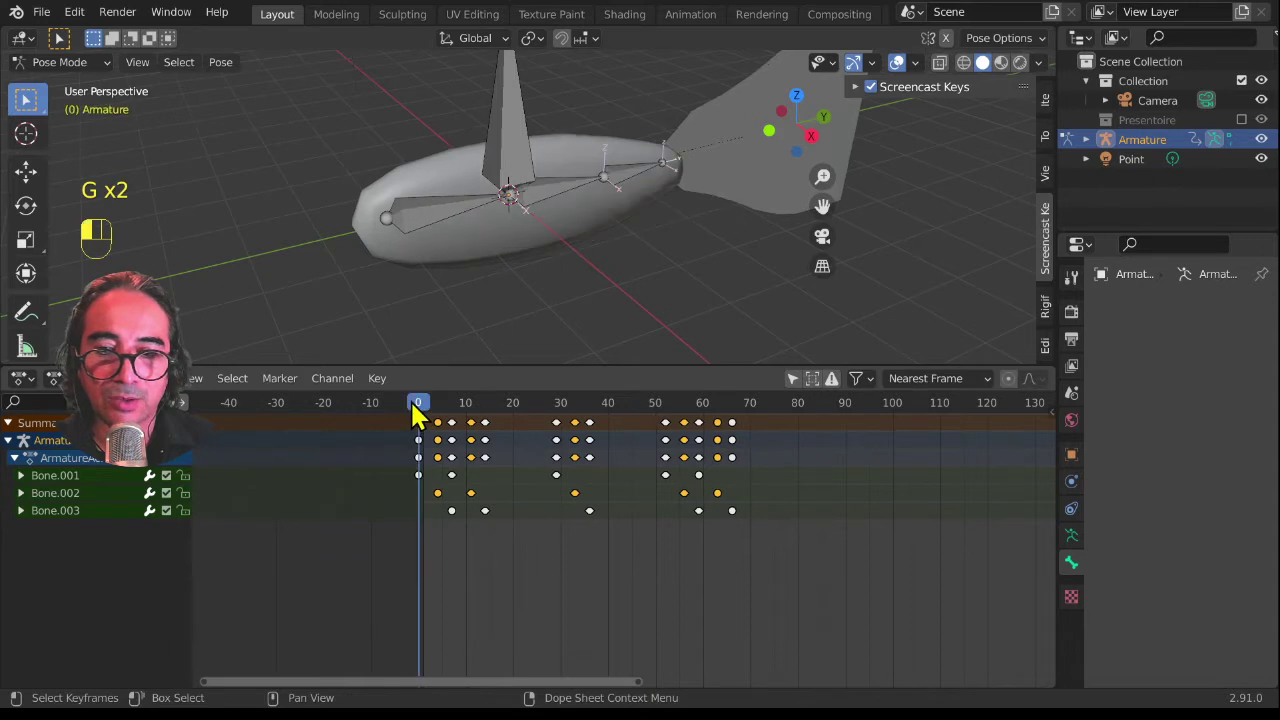
key(space)
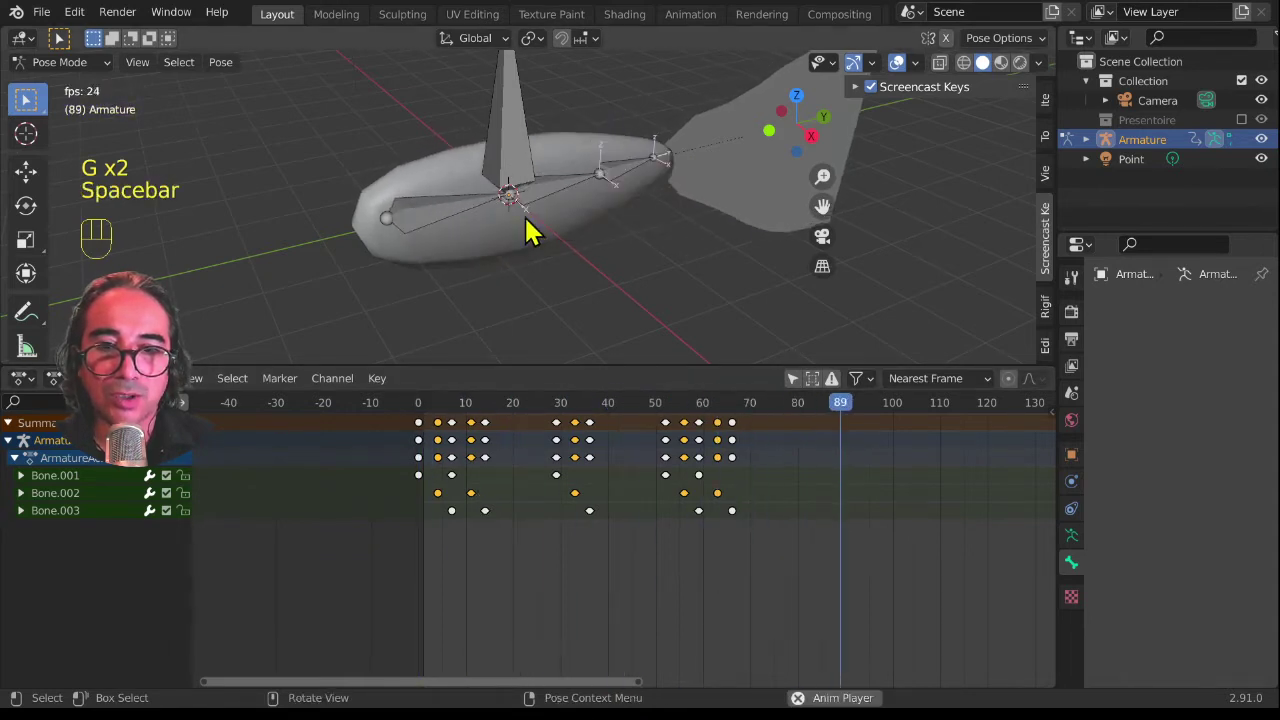
middle_drag(526, 229, 551, 243)
key(space)
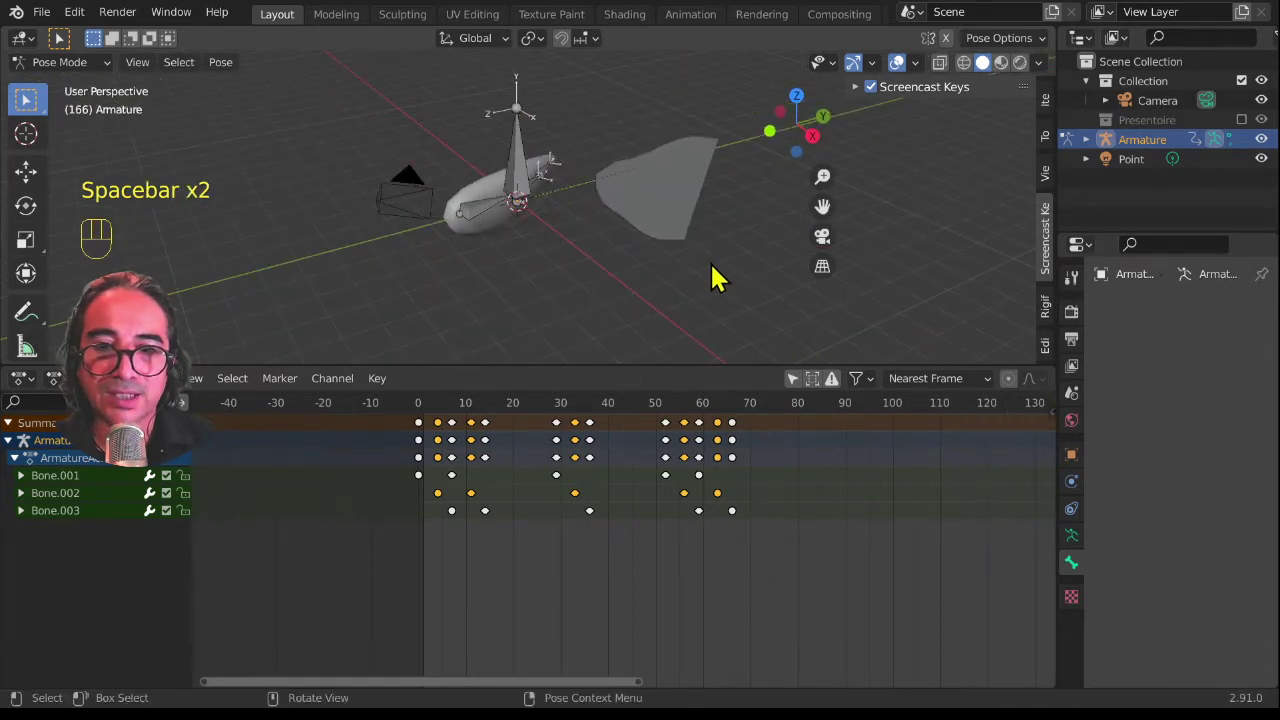
middle_drag(713, 278, 646, 268)
Step: Return the timeline to frame 0 and leave the upright root bone deselected
click(530, 158)
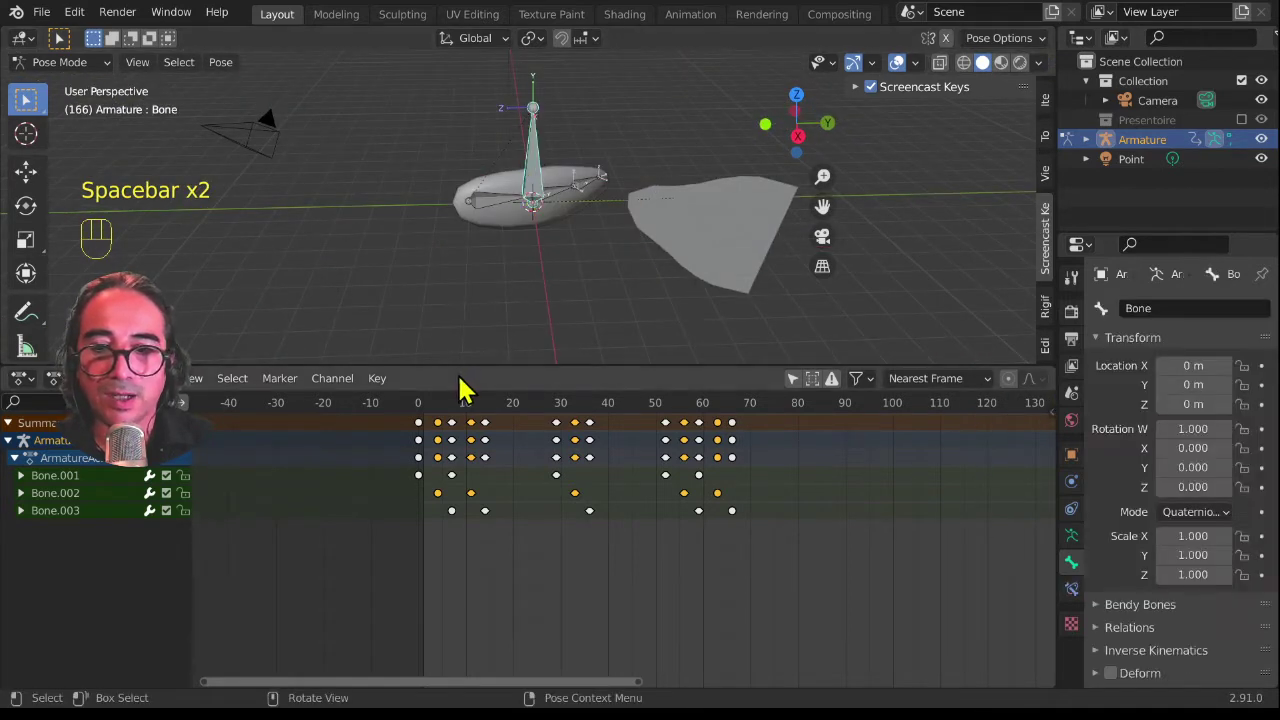
click(418, 414)
middle_drag(577, 257, 652, 196)
click(735, 145)
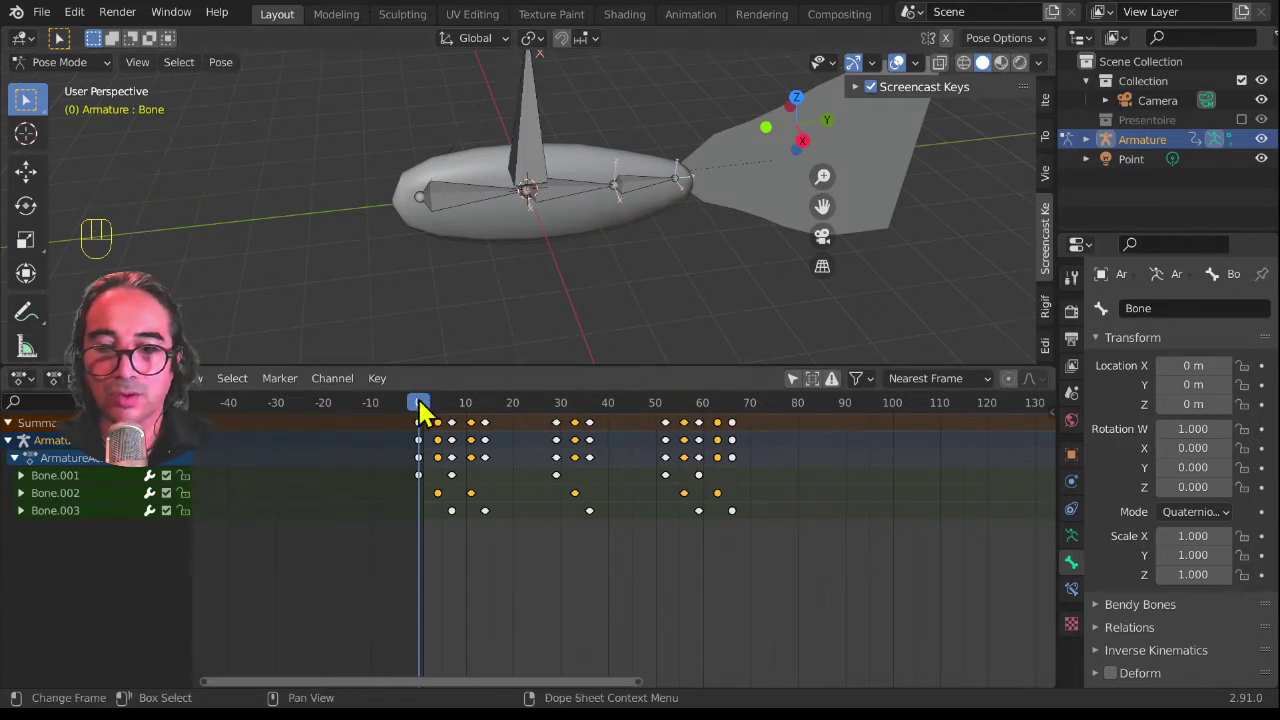
drag(418, 406, 345, 428)
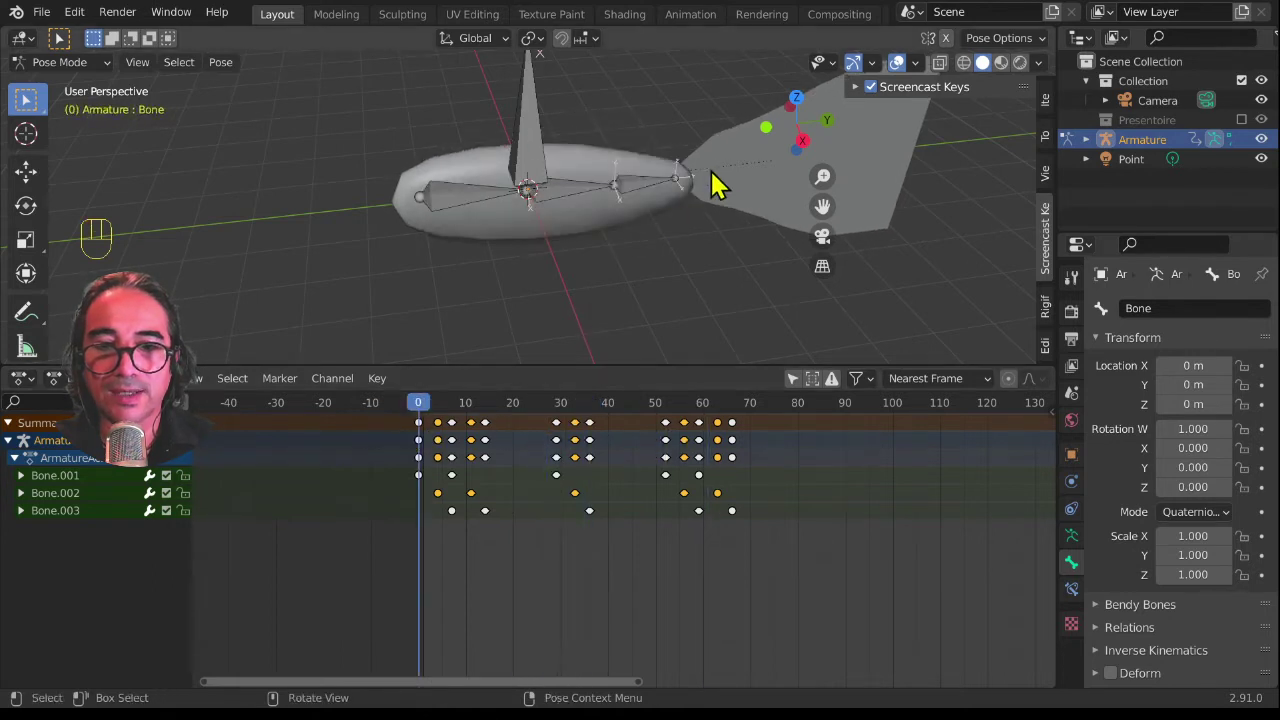
Step: Return to Object Mode, select the armature and set its skeleton to Rest Position
key(ctrl+Tab)
click(730, 185)
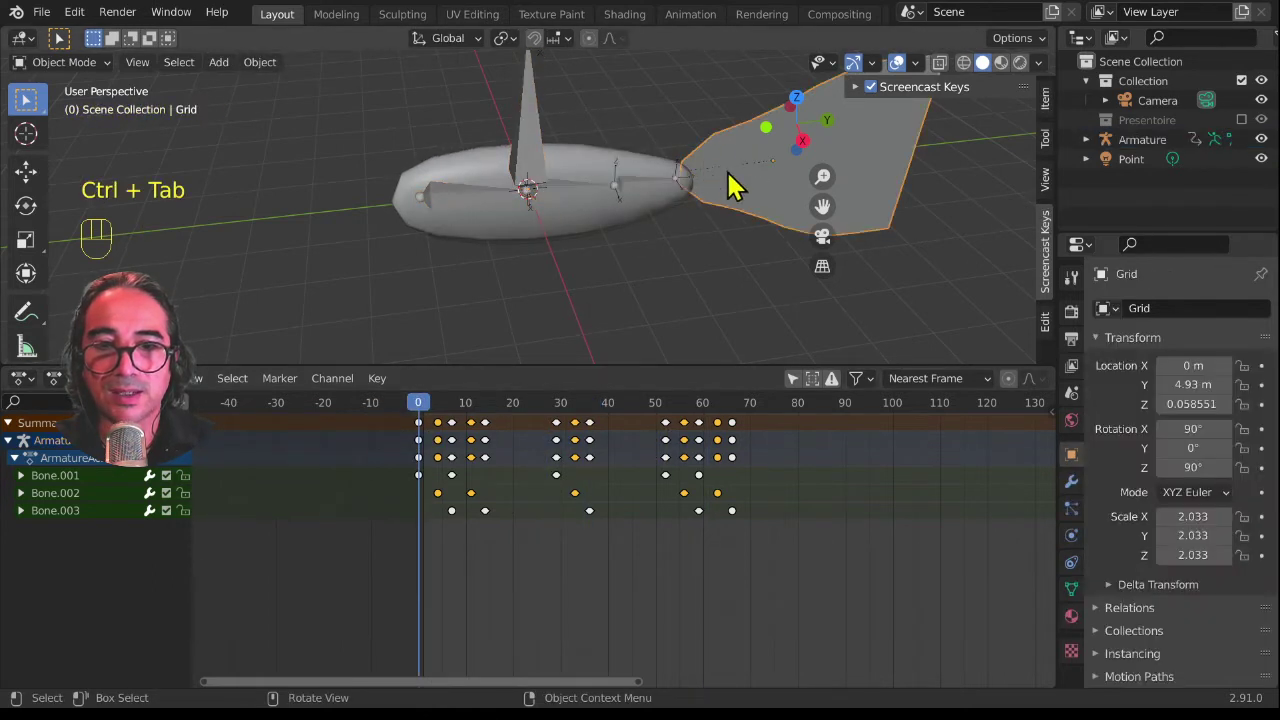
middle_drag(700, 250, 646, 223)
click(666, 230)
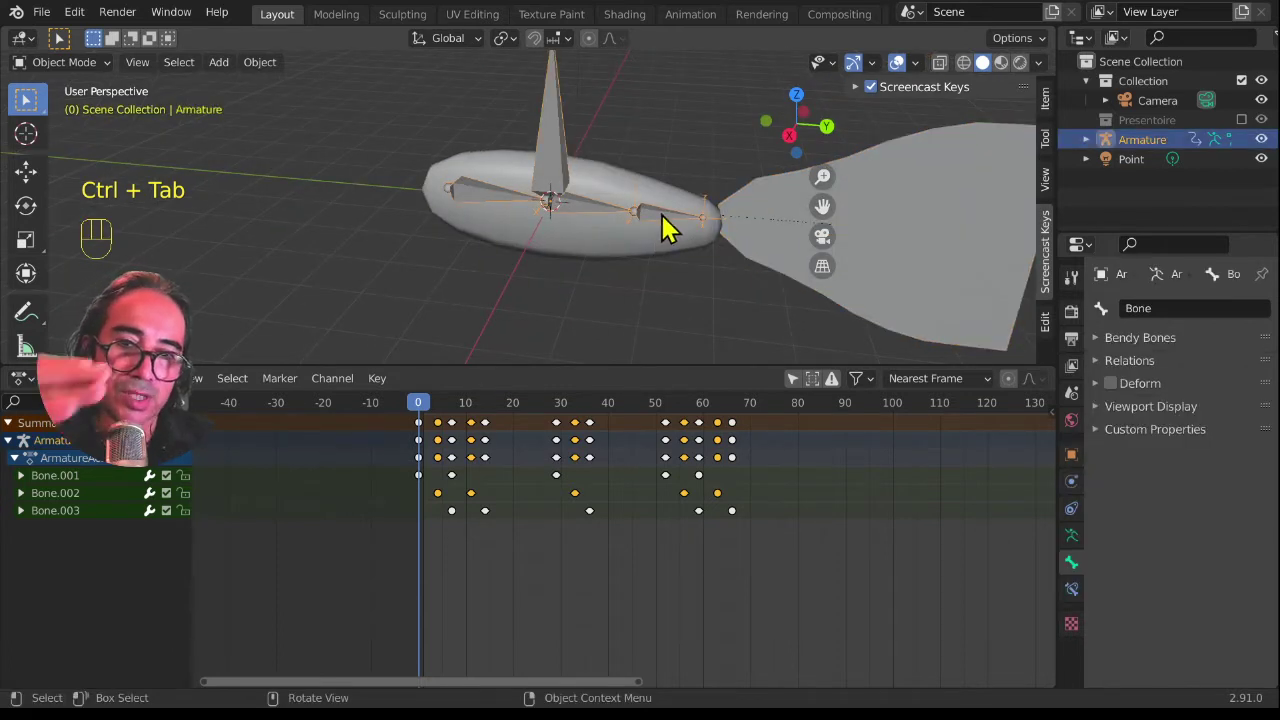
click(668, 230)
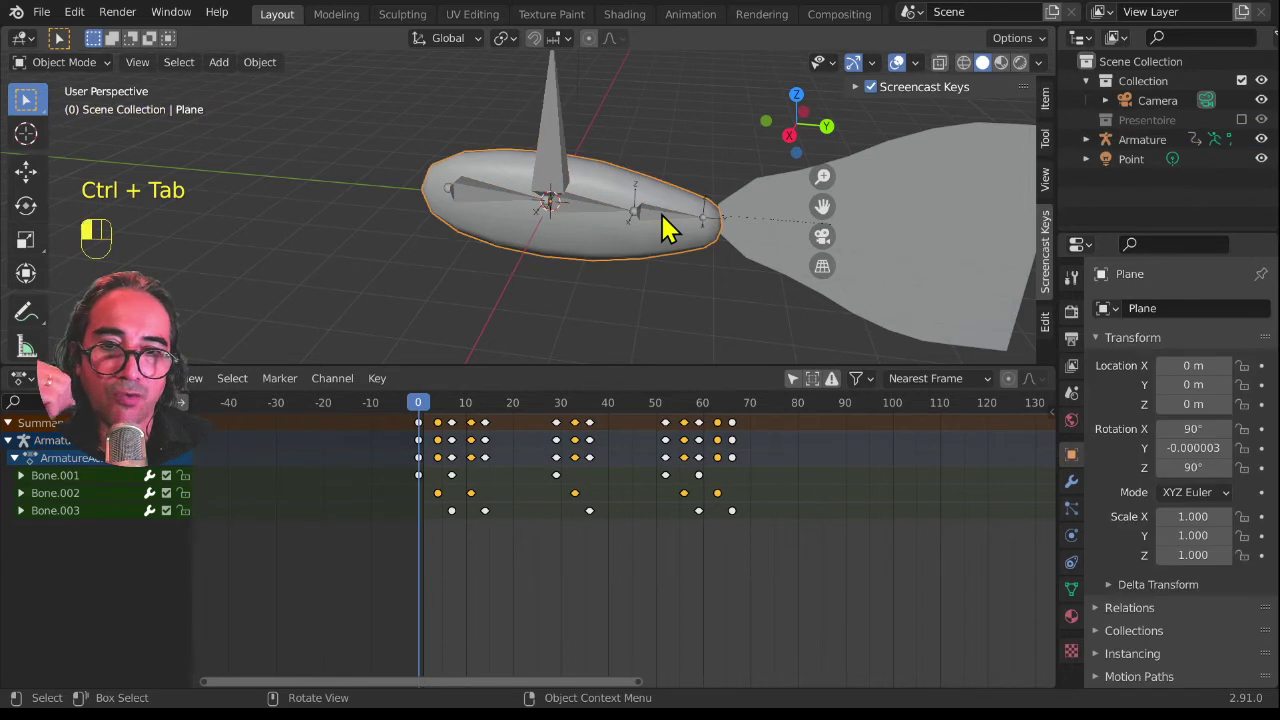
click(666, 230)
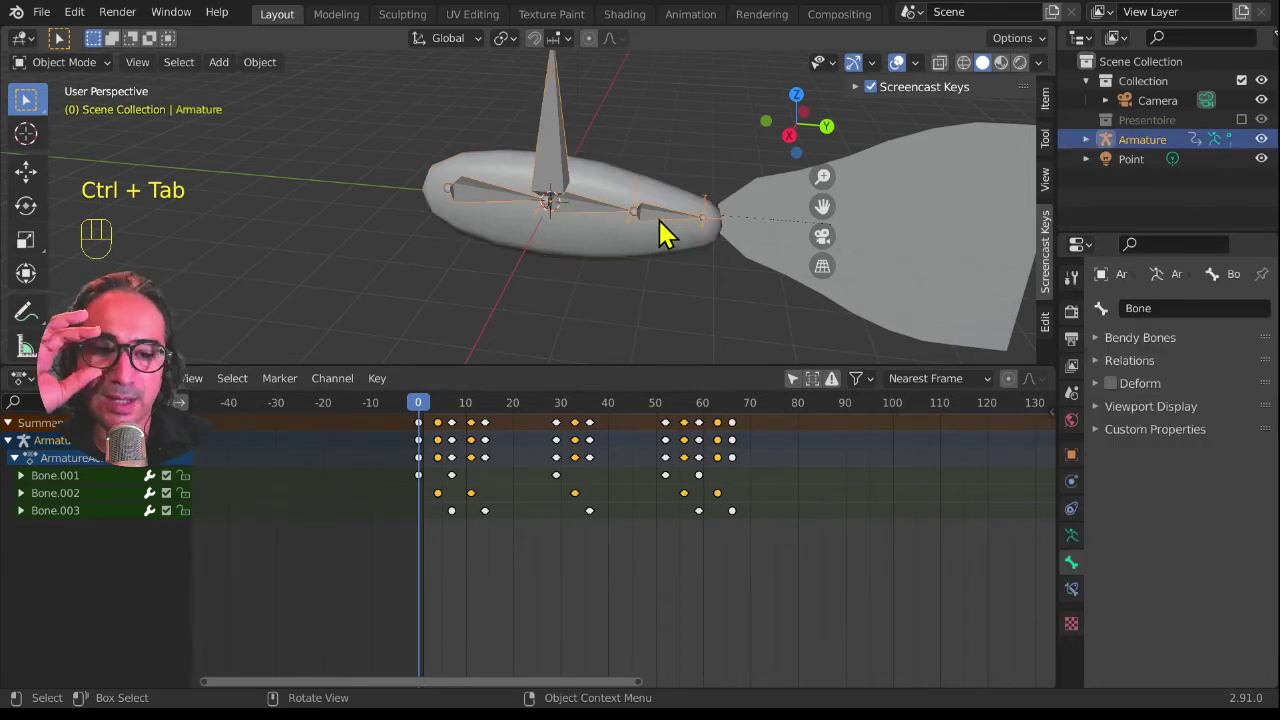
click(1071, 536)
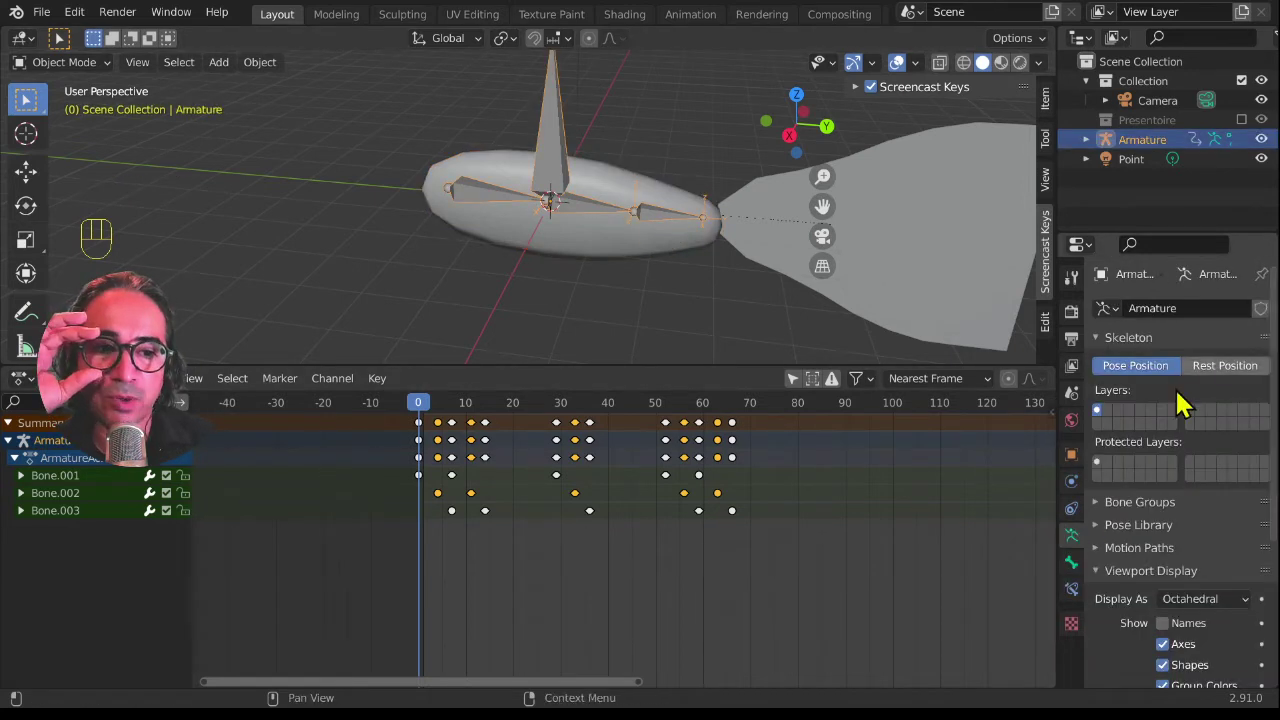
click(1226, 367)
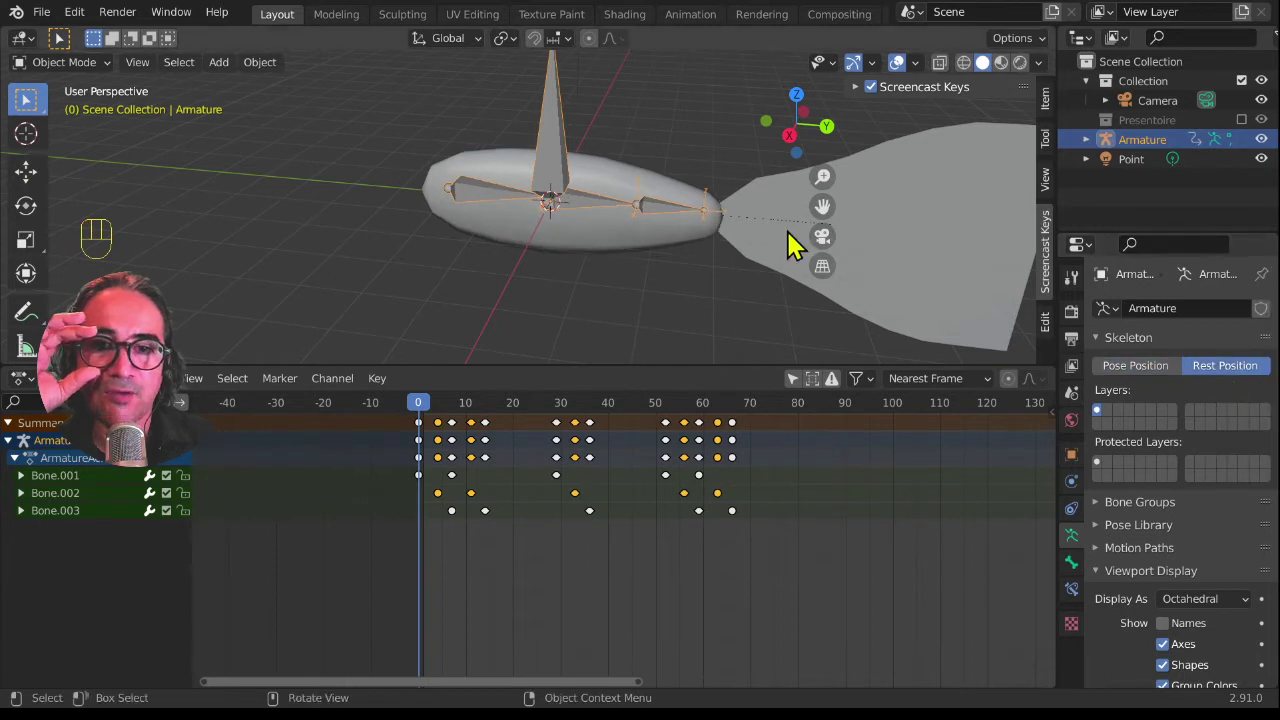
Step: Parent the tail fin to Bone.003 in the armature's Pose Mode, using the Bone parenting type
click(772, 190)
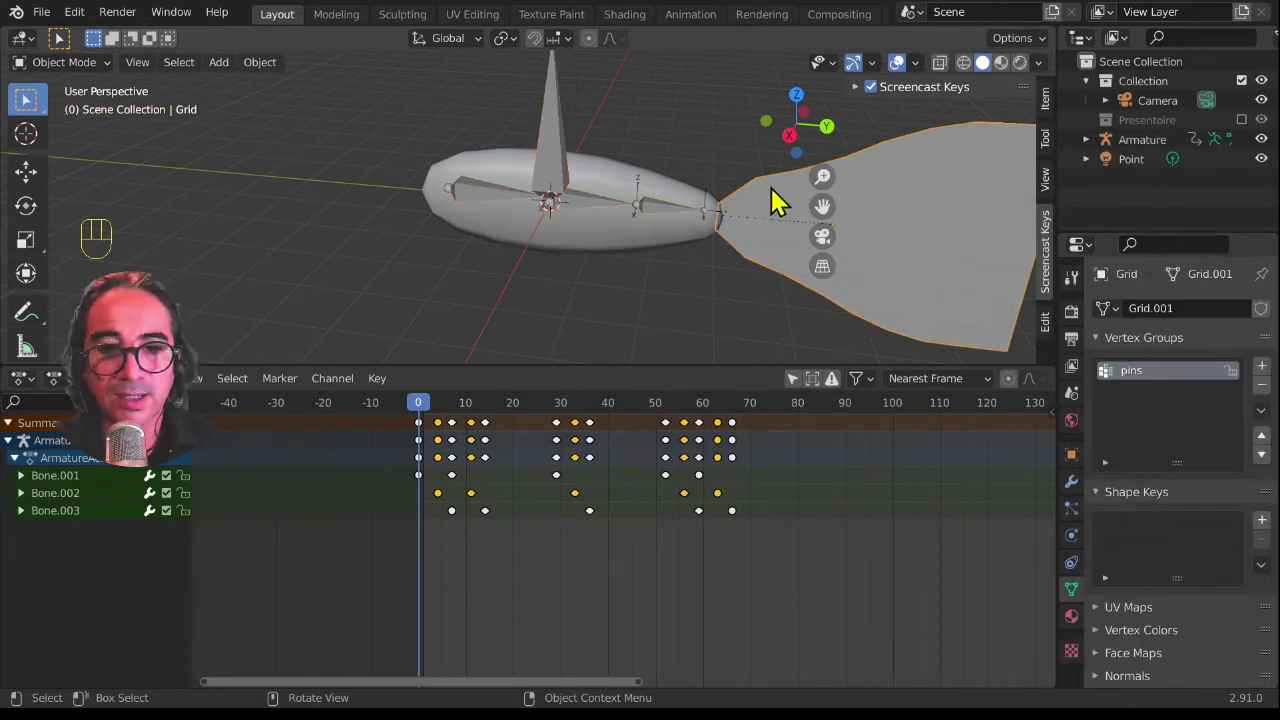
middle_drag(897, 265, 697, 240)
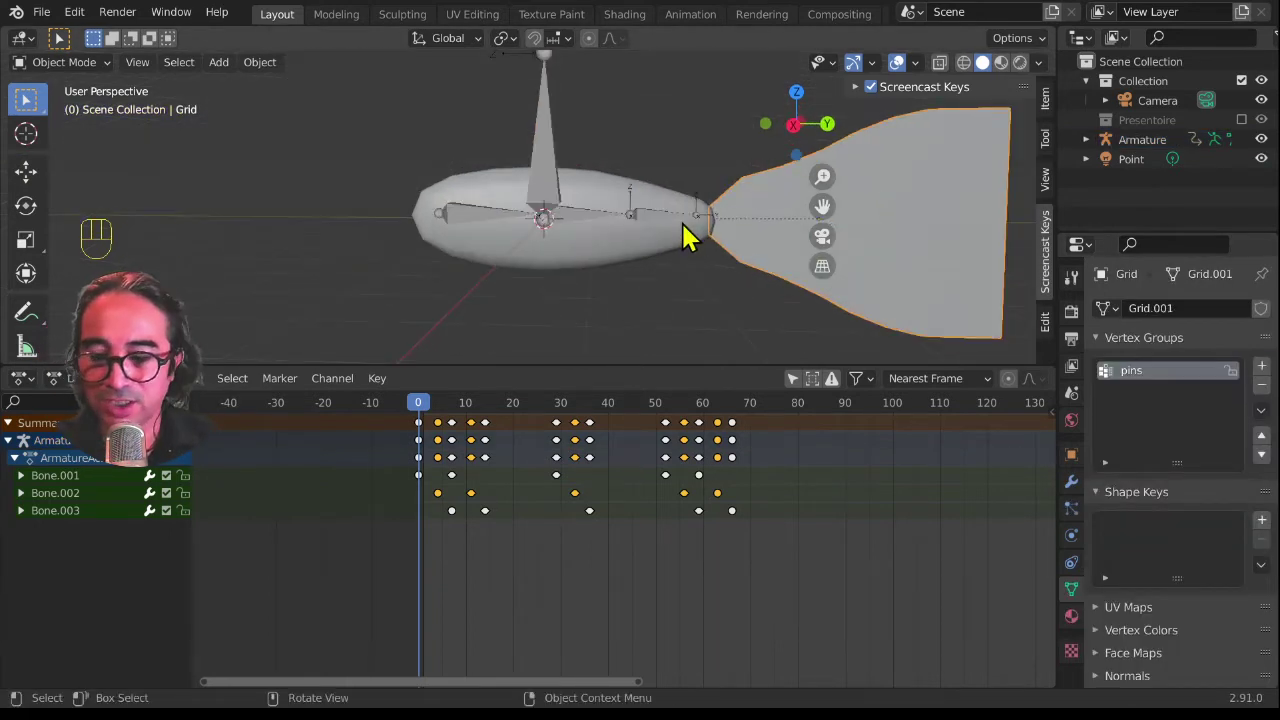
shift+click(650, 226)
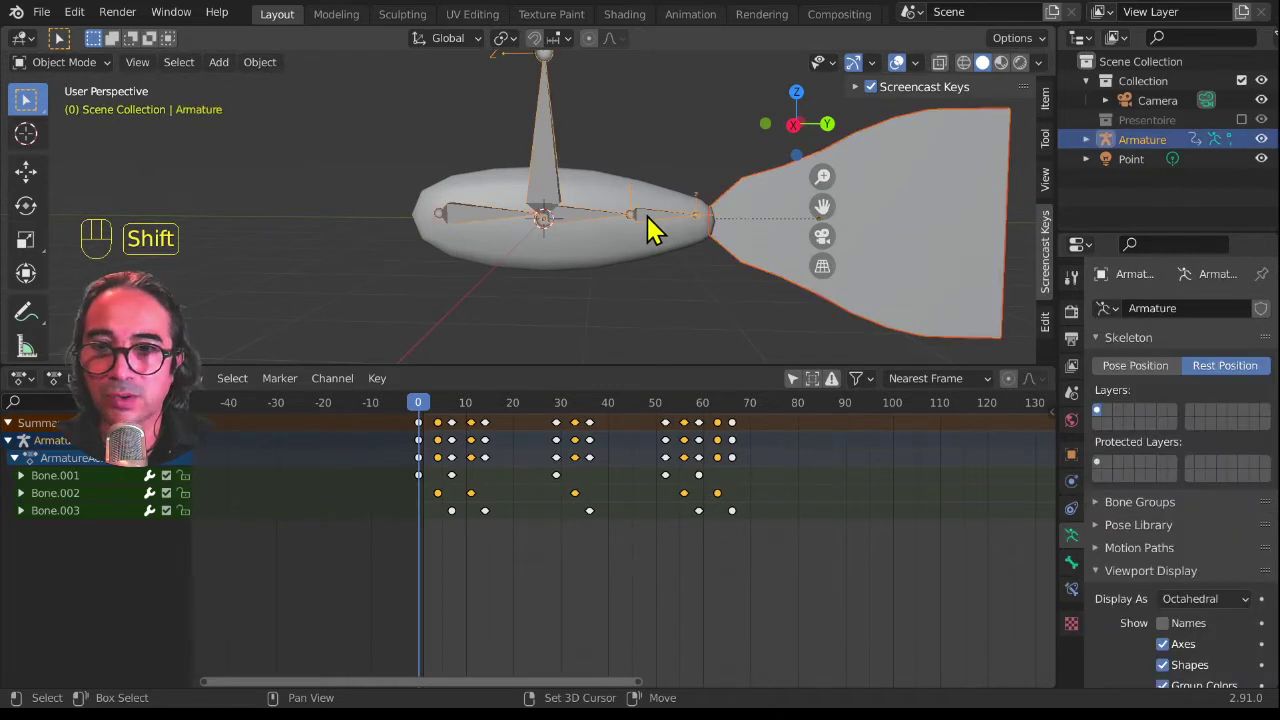
click(82, 62)
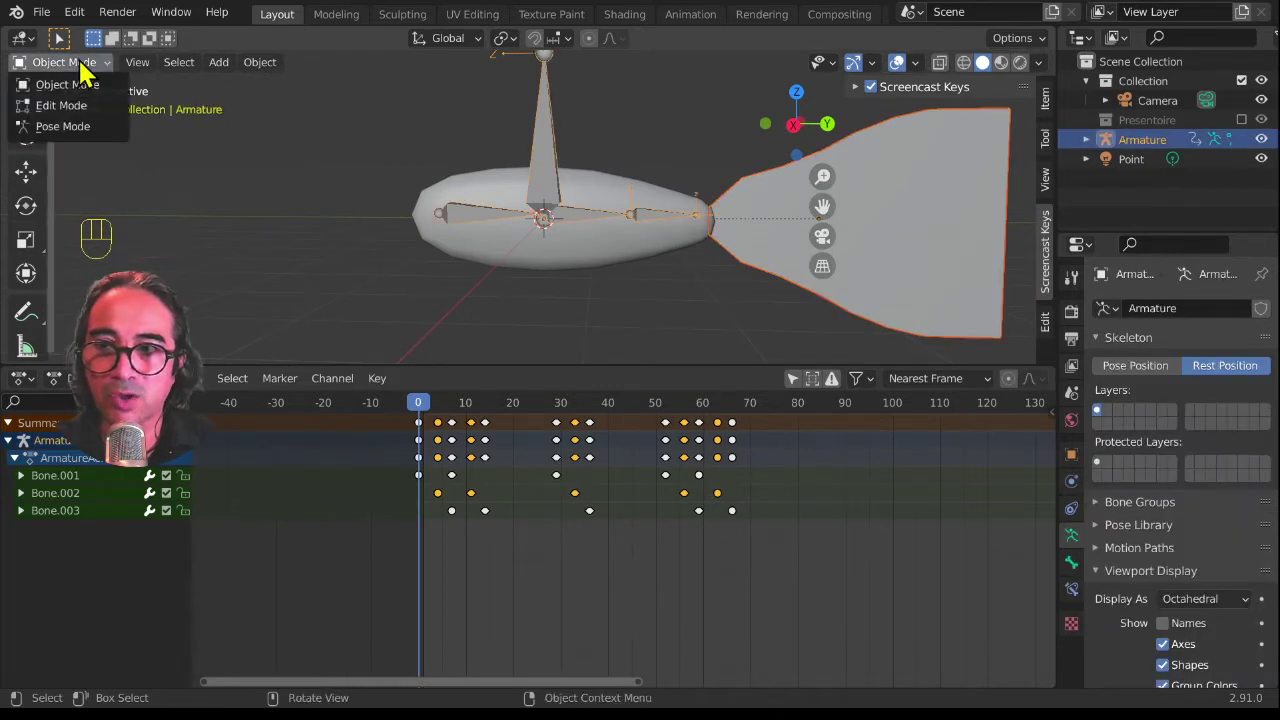
click(63, 127)
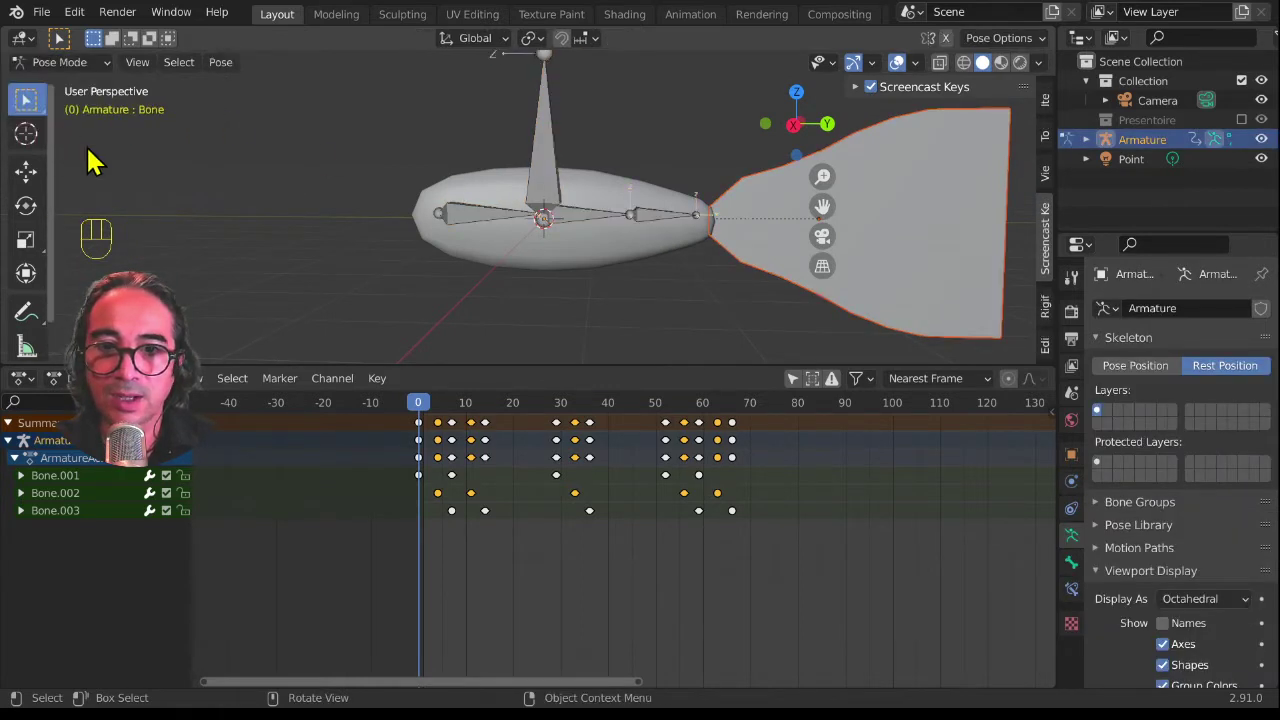
click(665, 222)
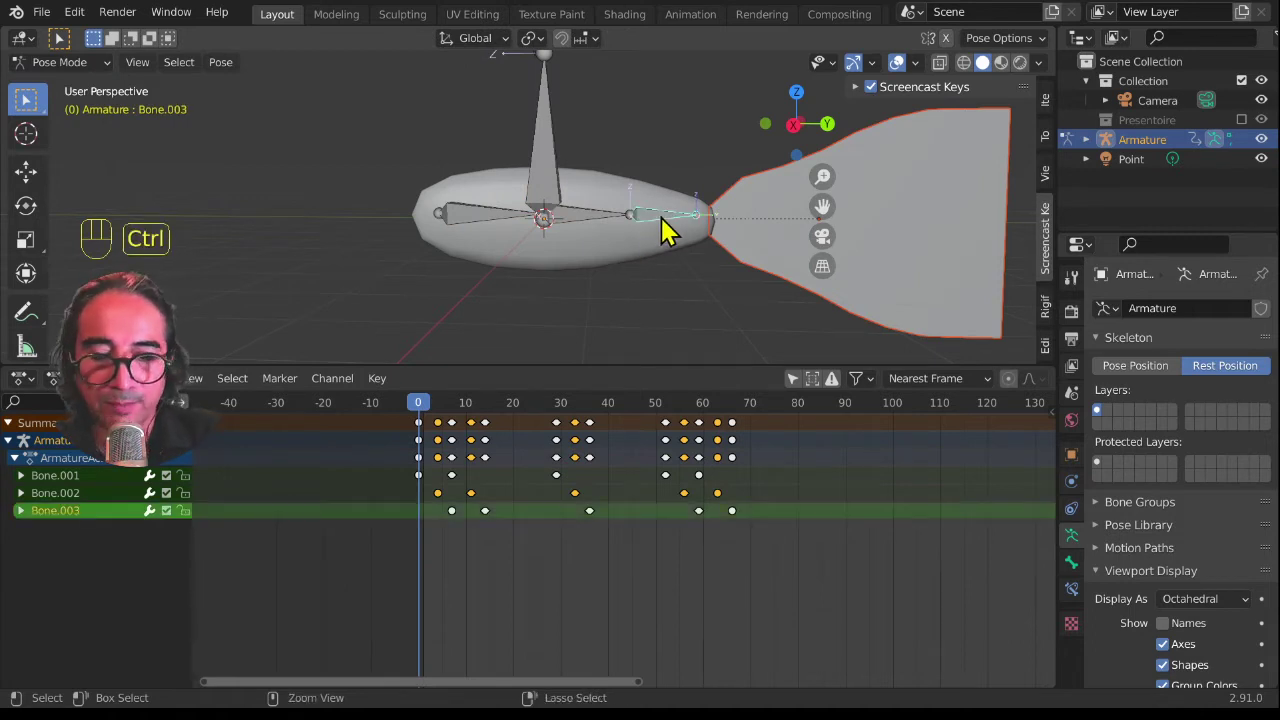
key(ctrl+p)
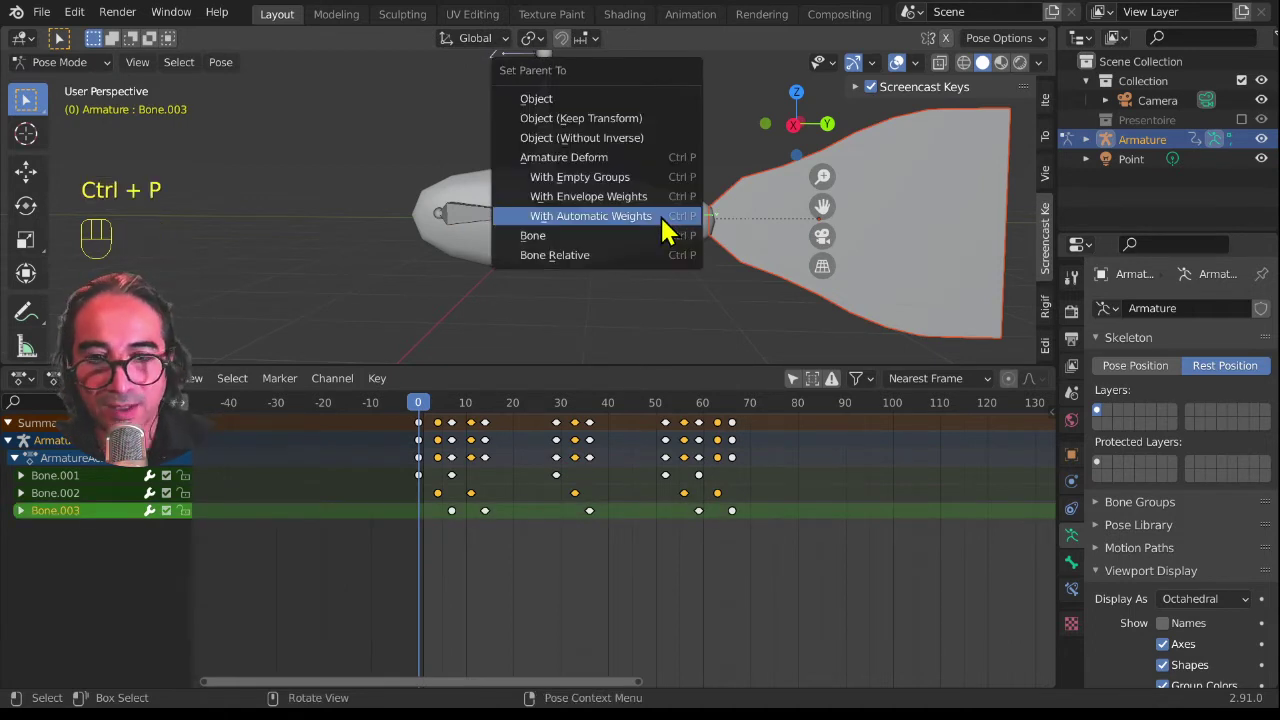
click(537, 240)
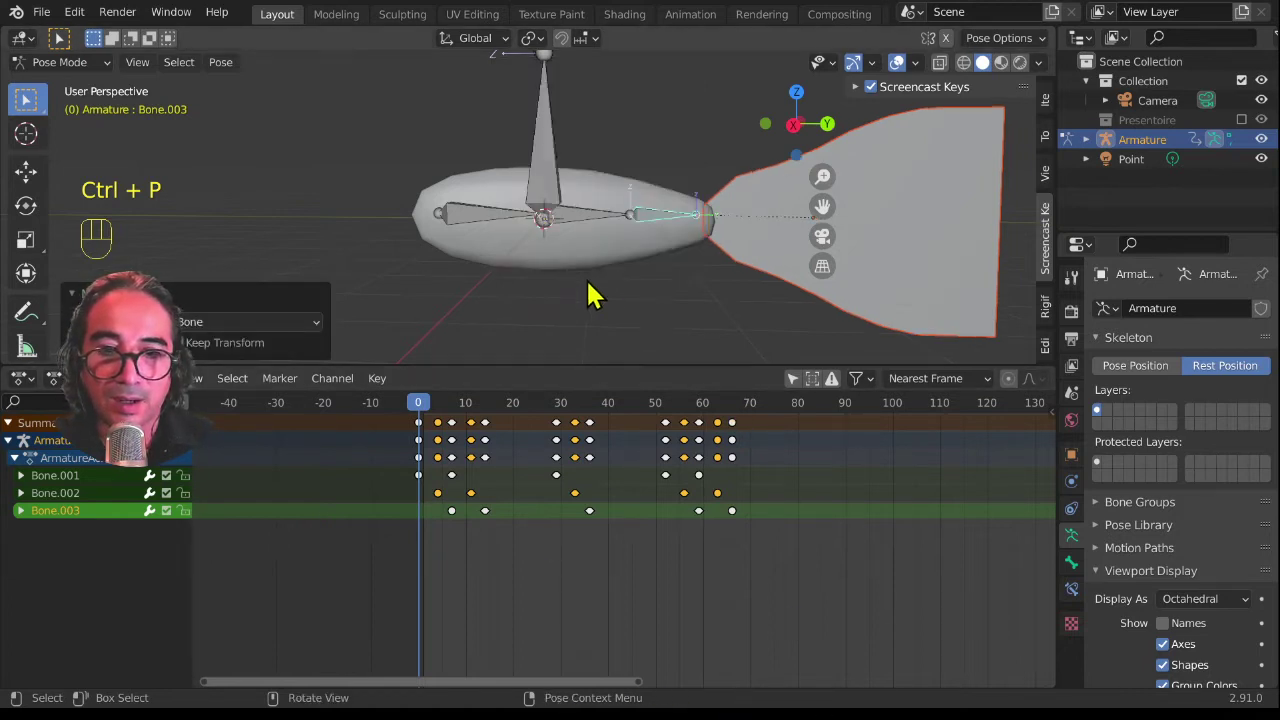
middle_drag(591, 291, 666, 477)
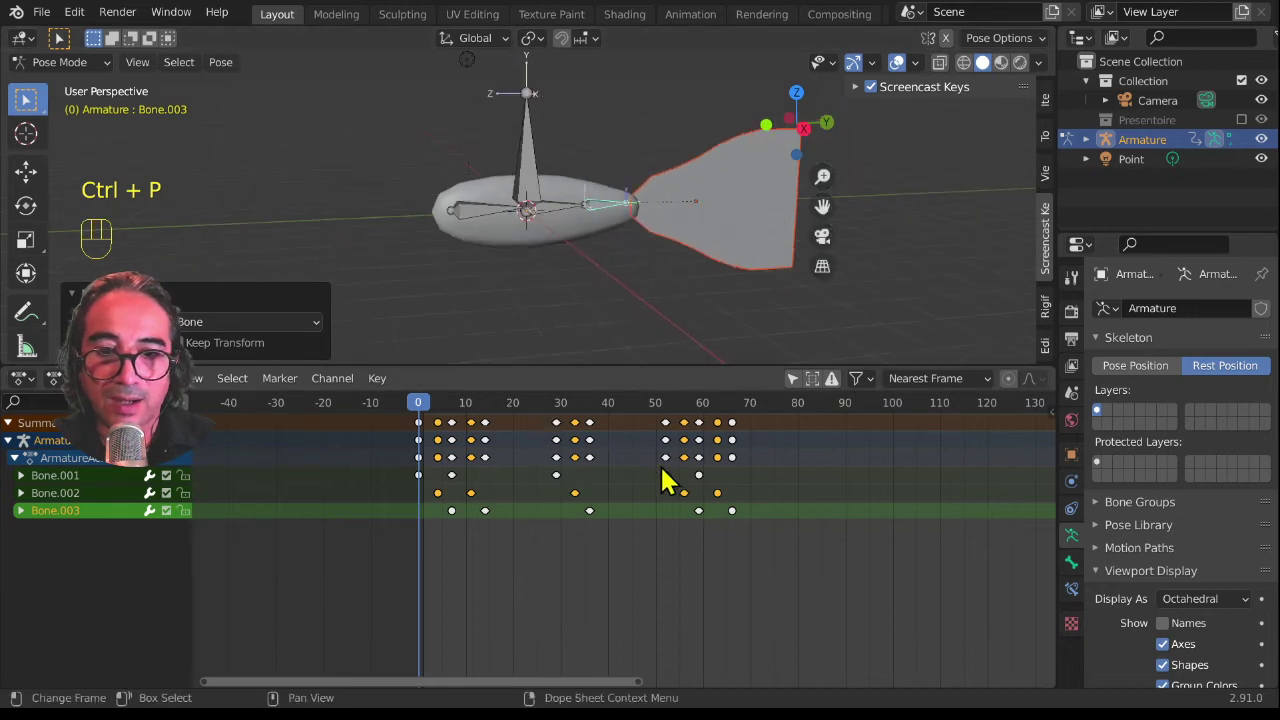
Step: Select the upright root bone in the right orthographic view and set the armature's skeleton back to Pose Position
click(740, 205)
key(KP_3)
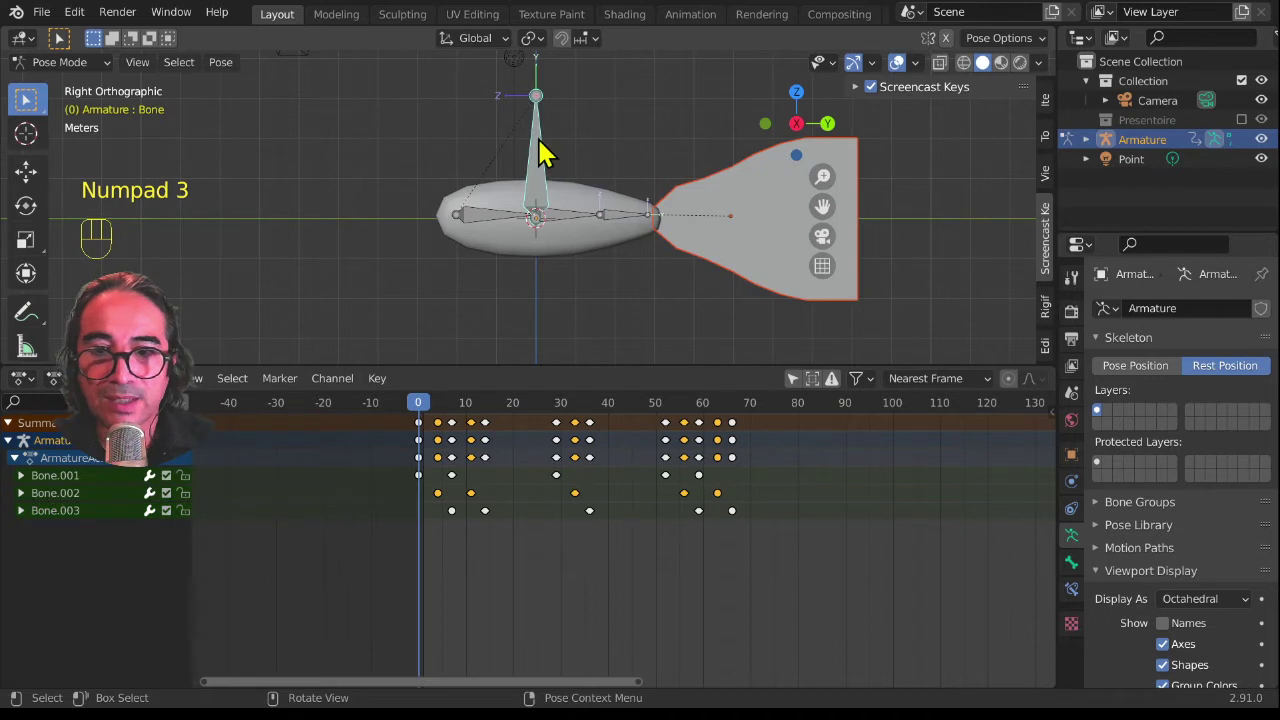
scroll(514, 251, down, 4)
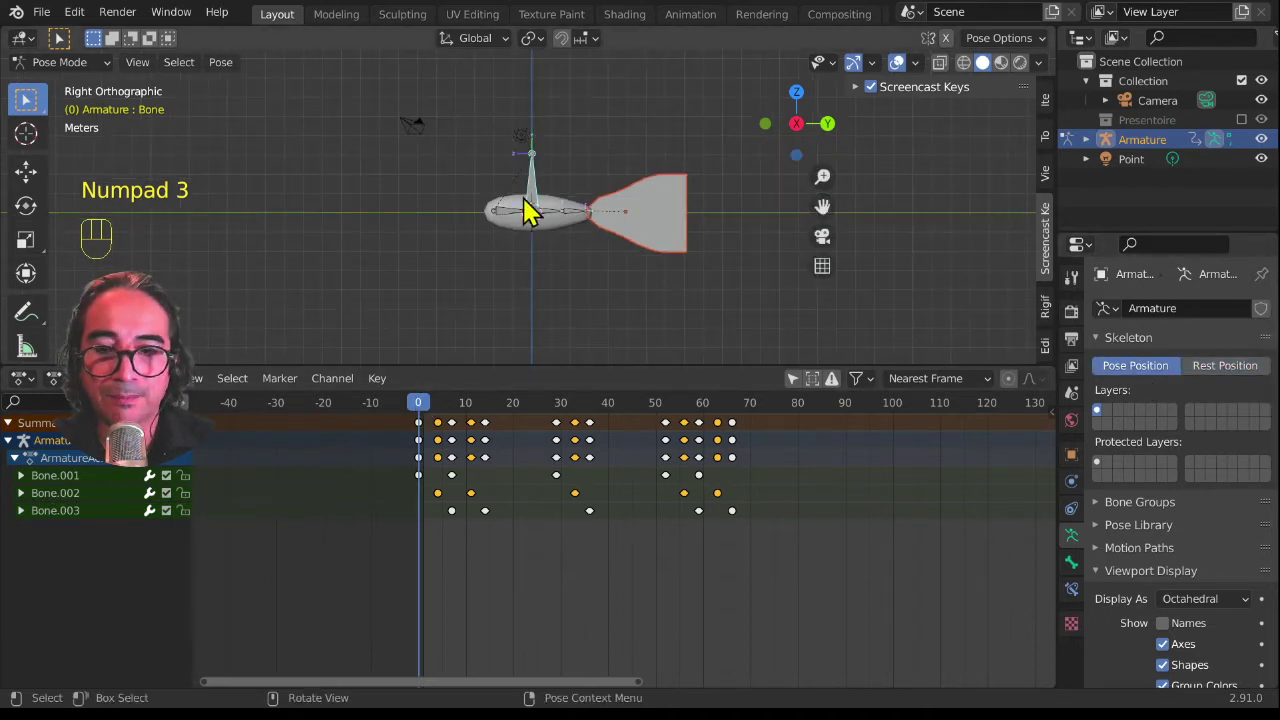
Step: Open the keyframe insertion choices for the upright root bone at frame 0 in the right orthographic view
scroll(545, 250, down, 3)
shift+middle_drag(390, 270, 485, 285)
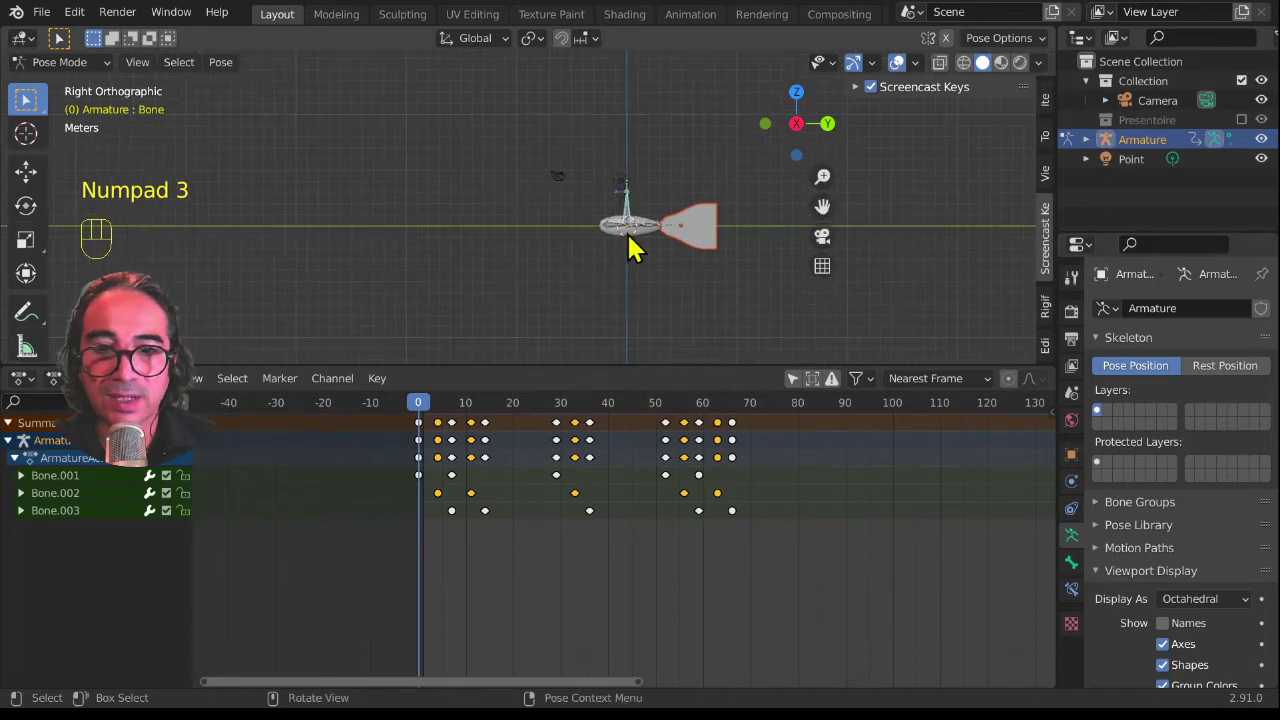
middle_drag(630, 272, 660, 248)
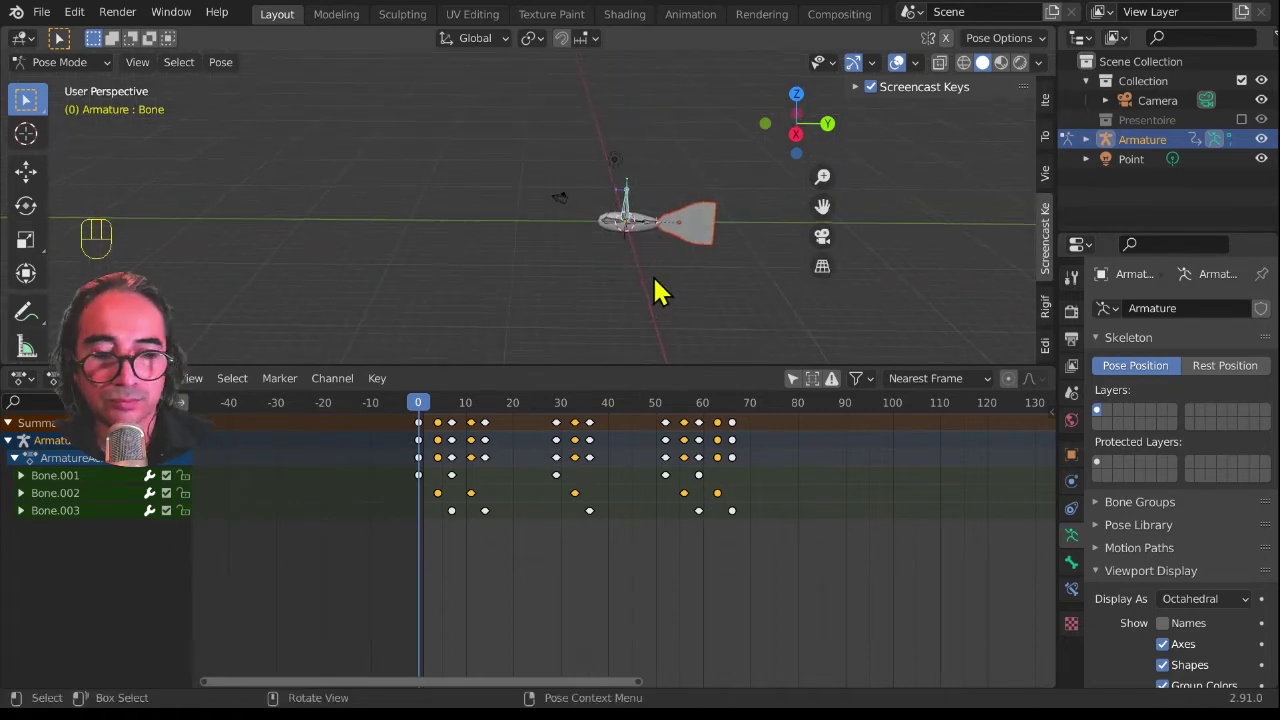
key(KP_1)
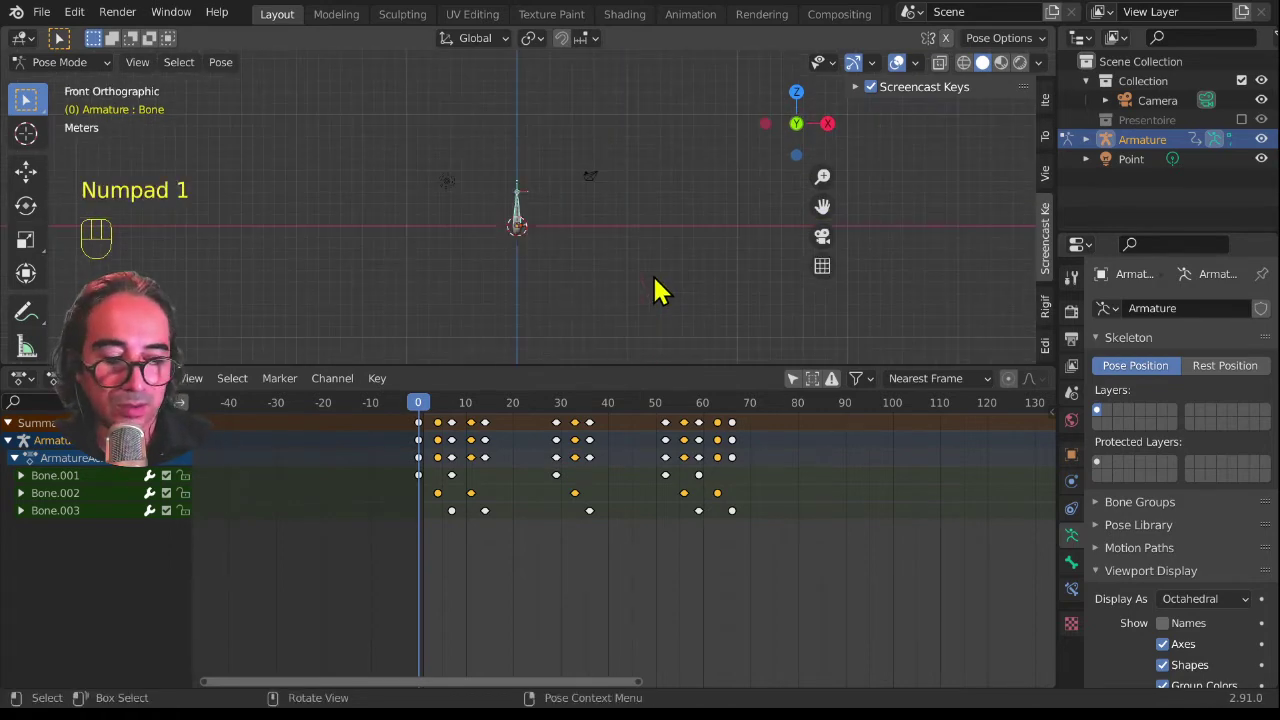
key(KP_3)
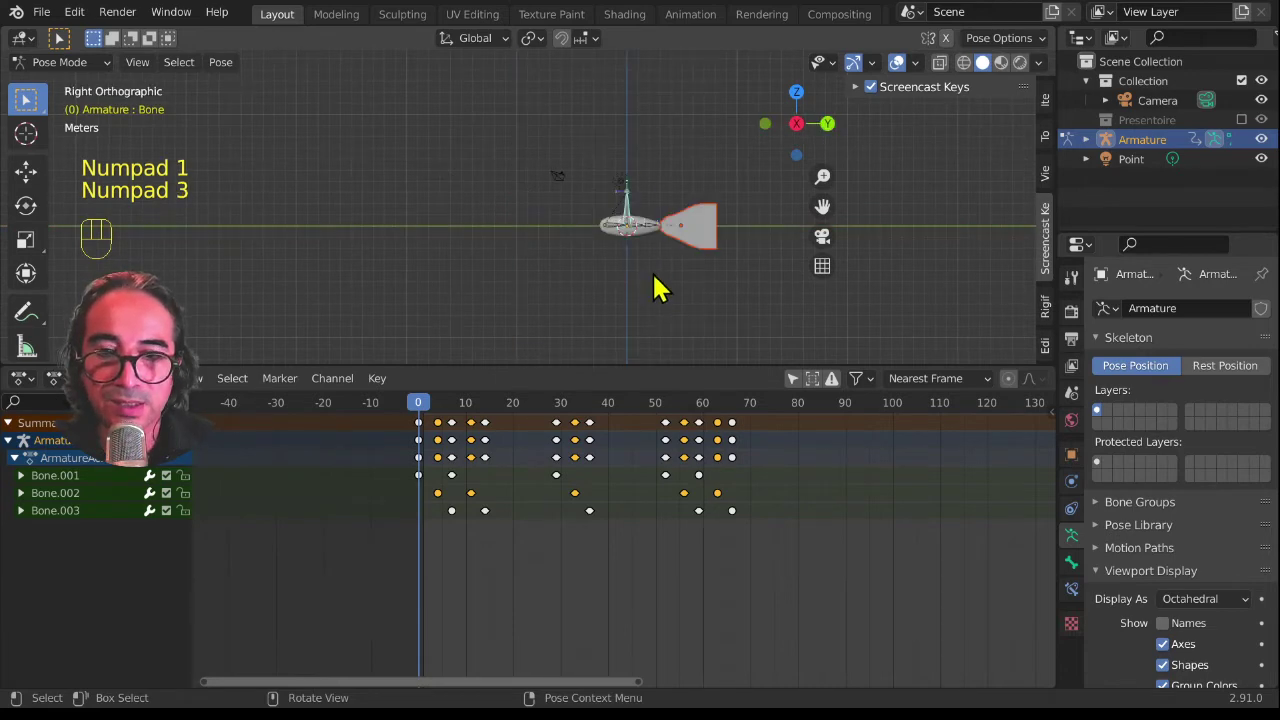
key(i)
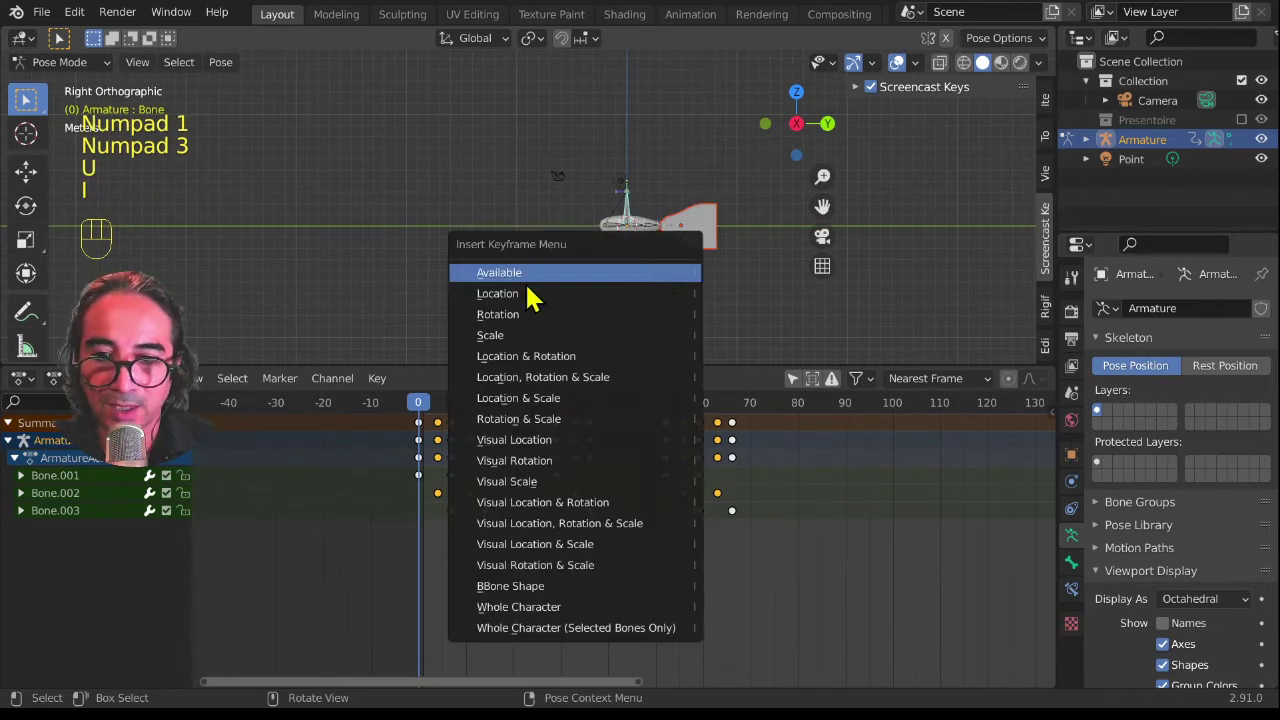
Step: Keyframe the main bone's location and rotation at frame 0, and move it about 25.6 m along negative Y and 2.7 m up at frame 218
click(550, 361)
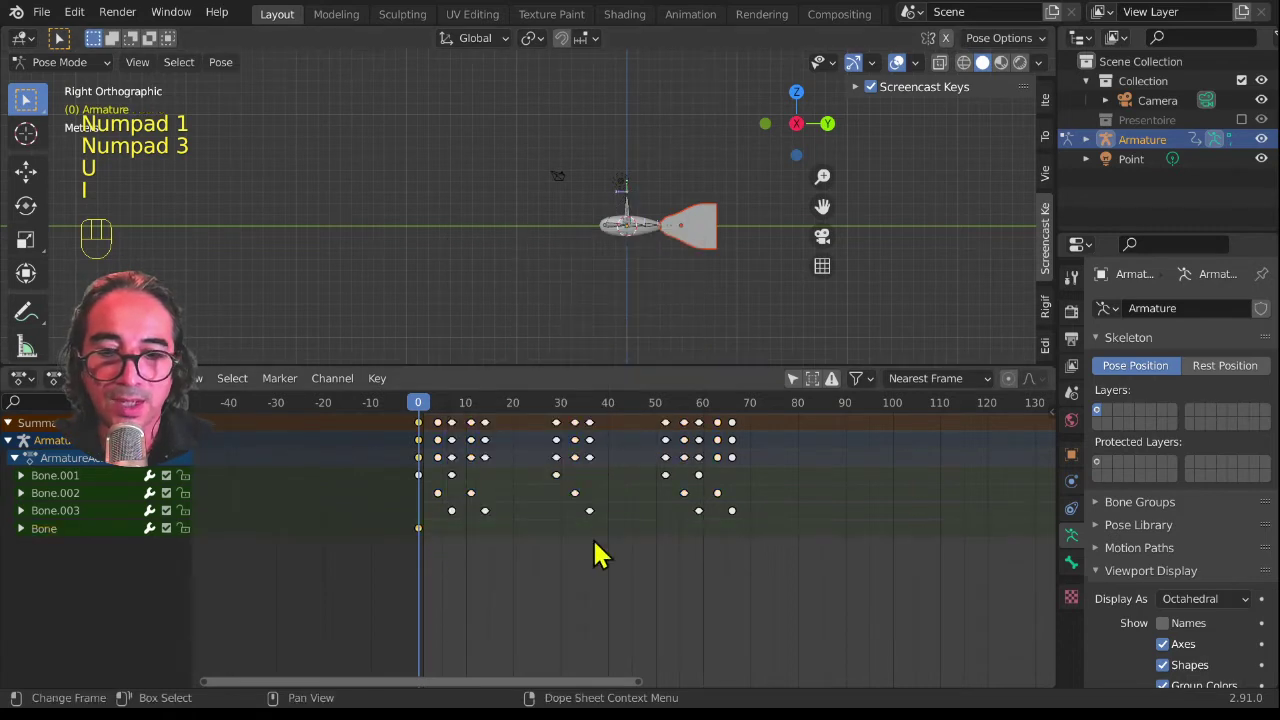
scroll(700, 551, down, 6)
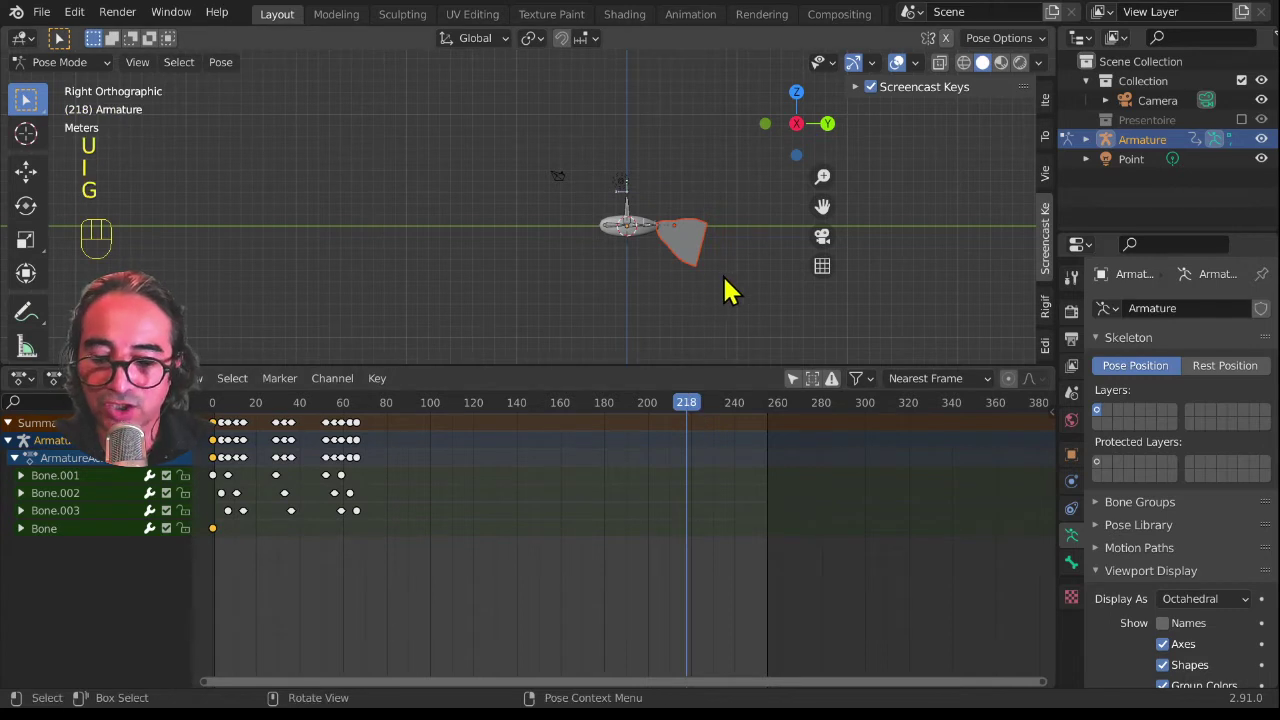
click(634, 220)
key(g)
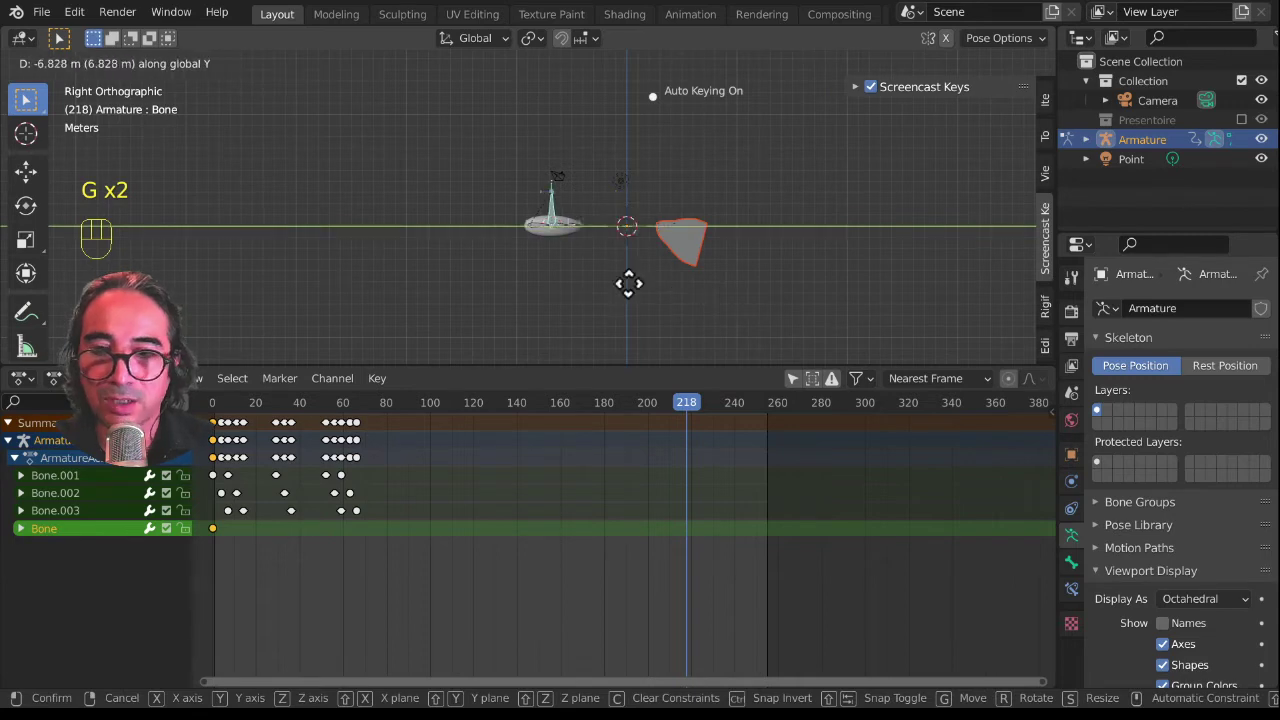
click(463, 280)
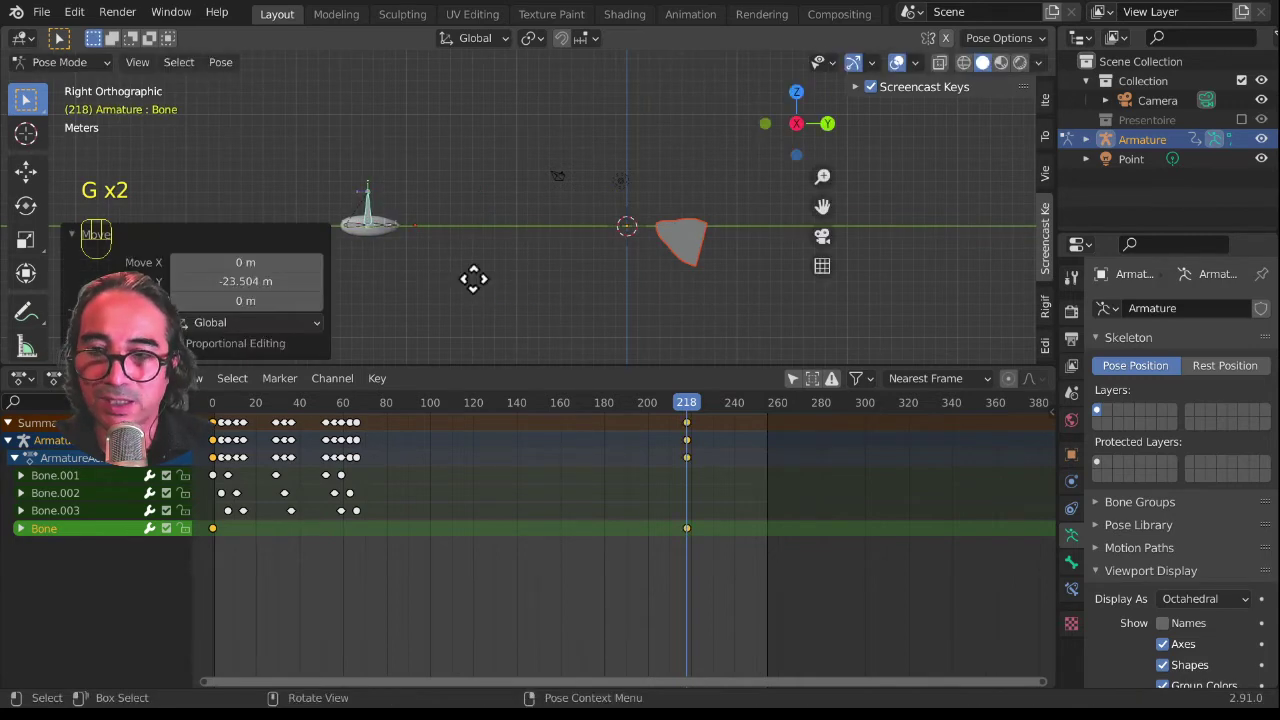
key(g)
click(454, 266)
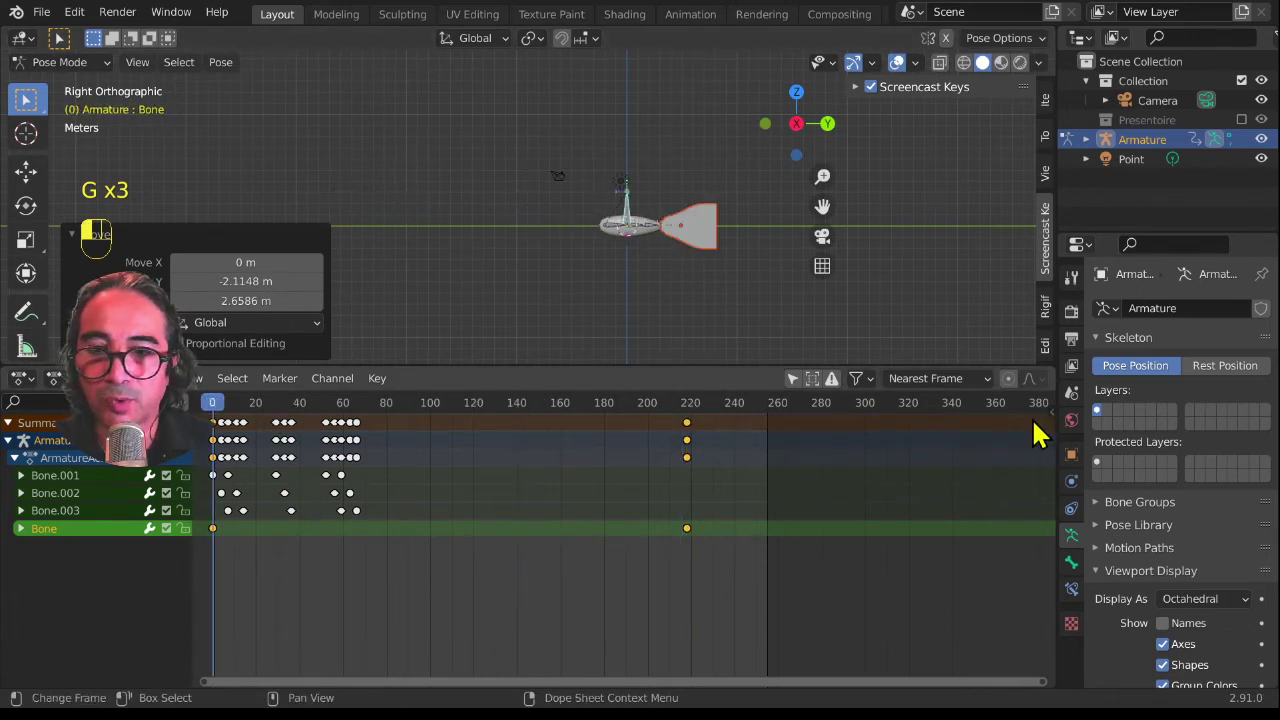
Step: Play the animation to find in-between frames, lowering the main bone at frame 84 and raising it about 2.2 m at frame 124
key(space)
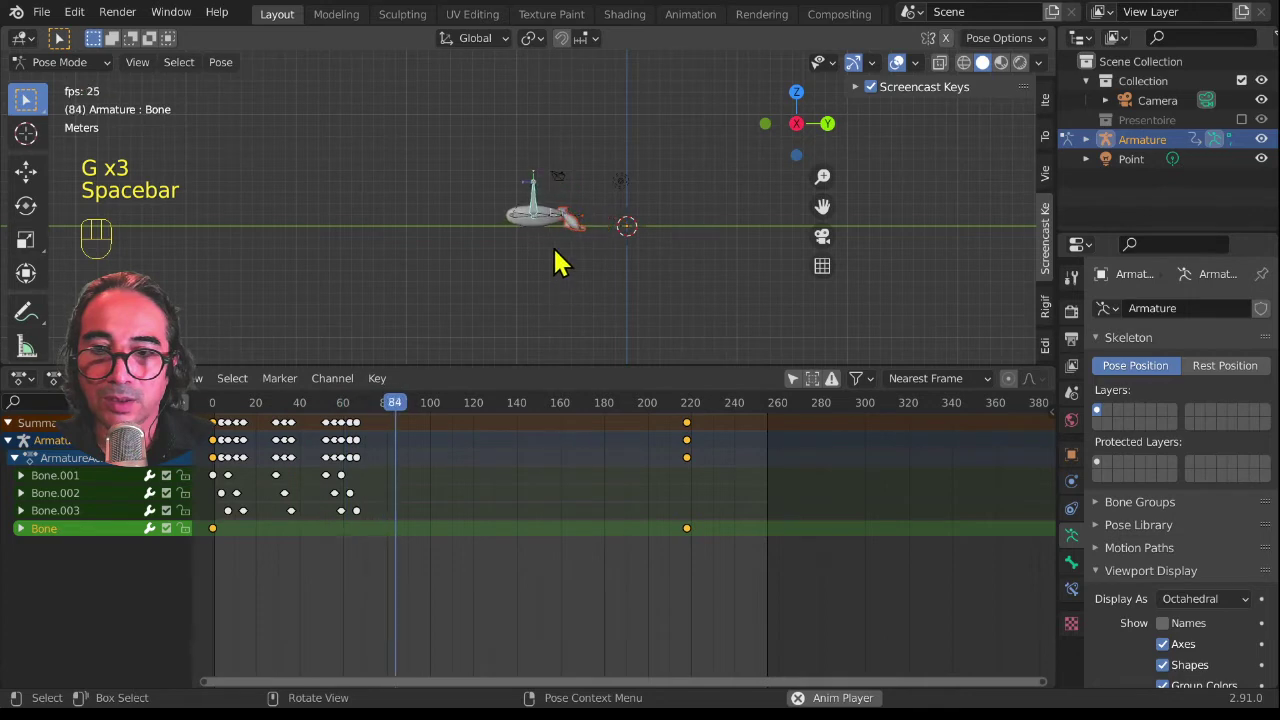
key(space)
key(g)
click(523, 340)
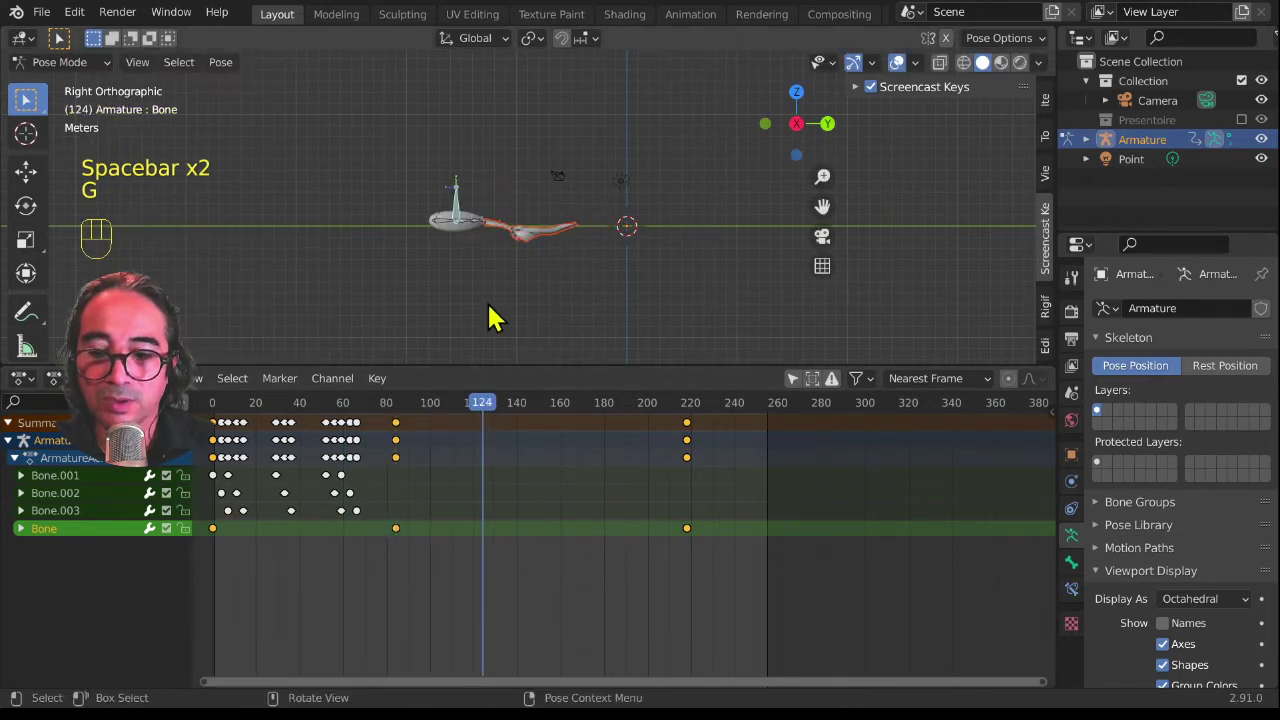
key(g)
click(488, 272)
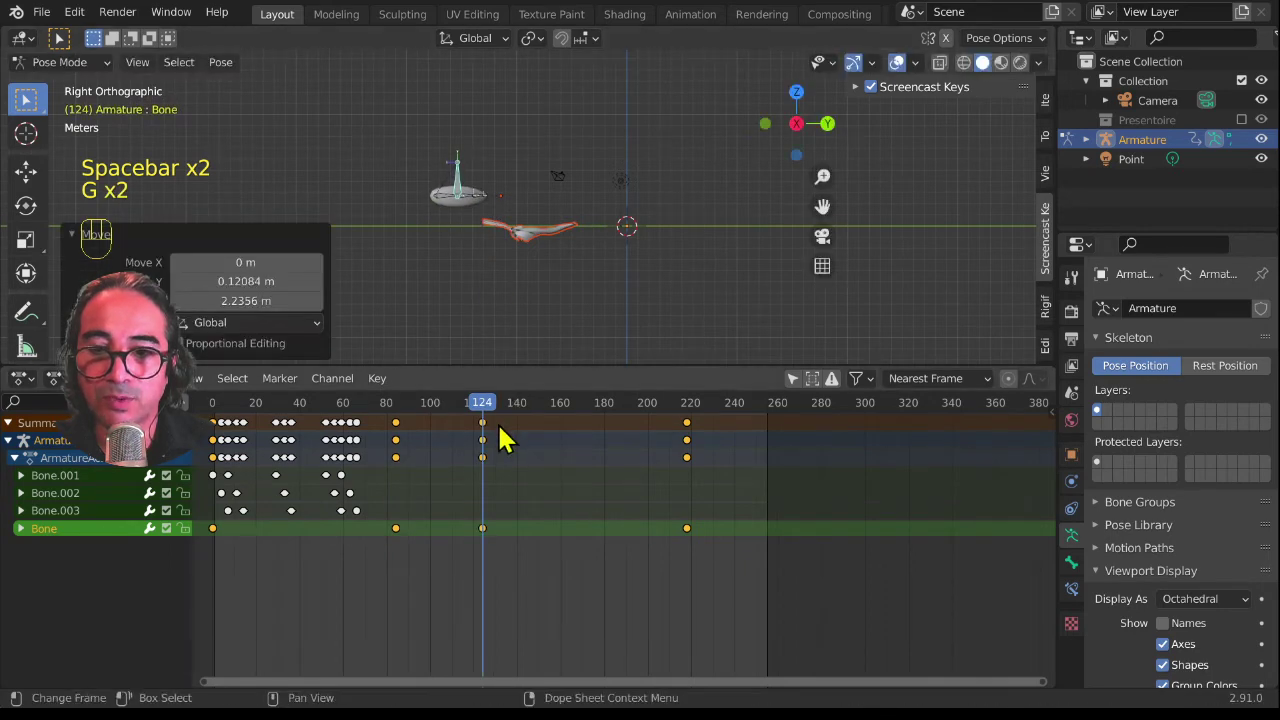
Step: Advance the animation to frame 175 and rotate the main bone about 5° in the side view
key(space)
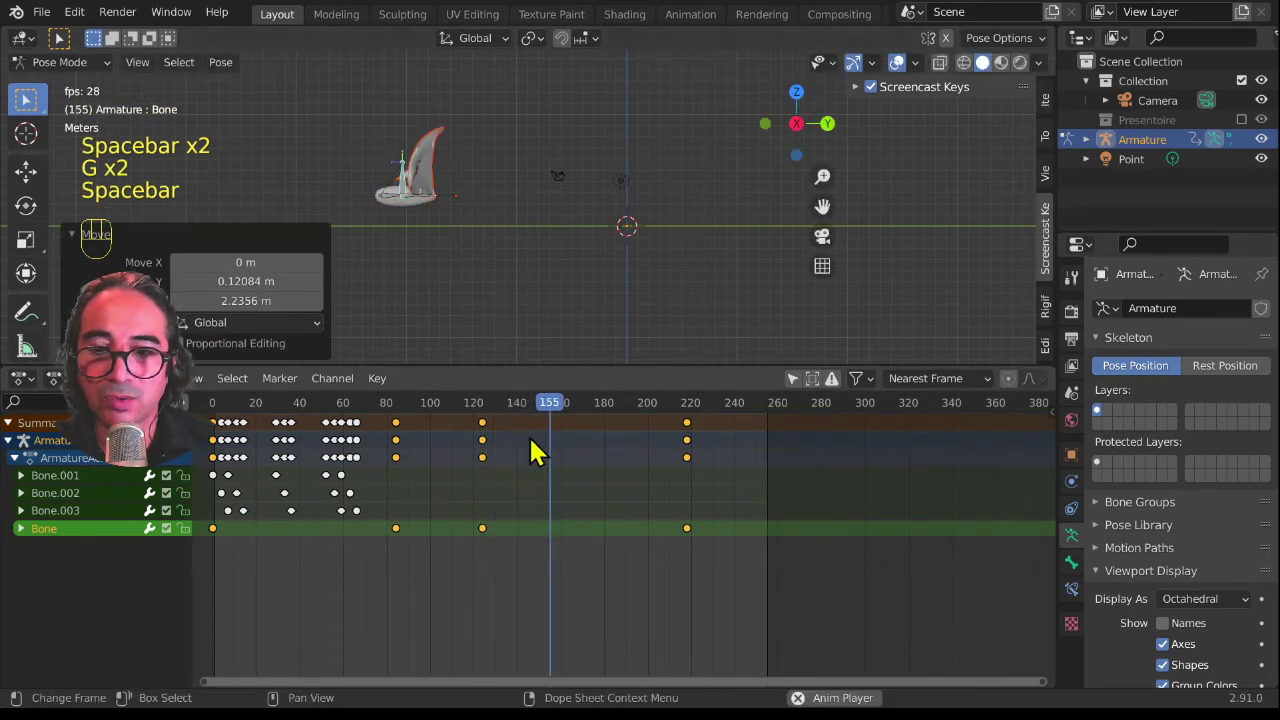
key(space)
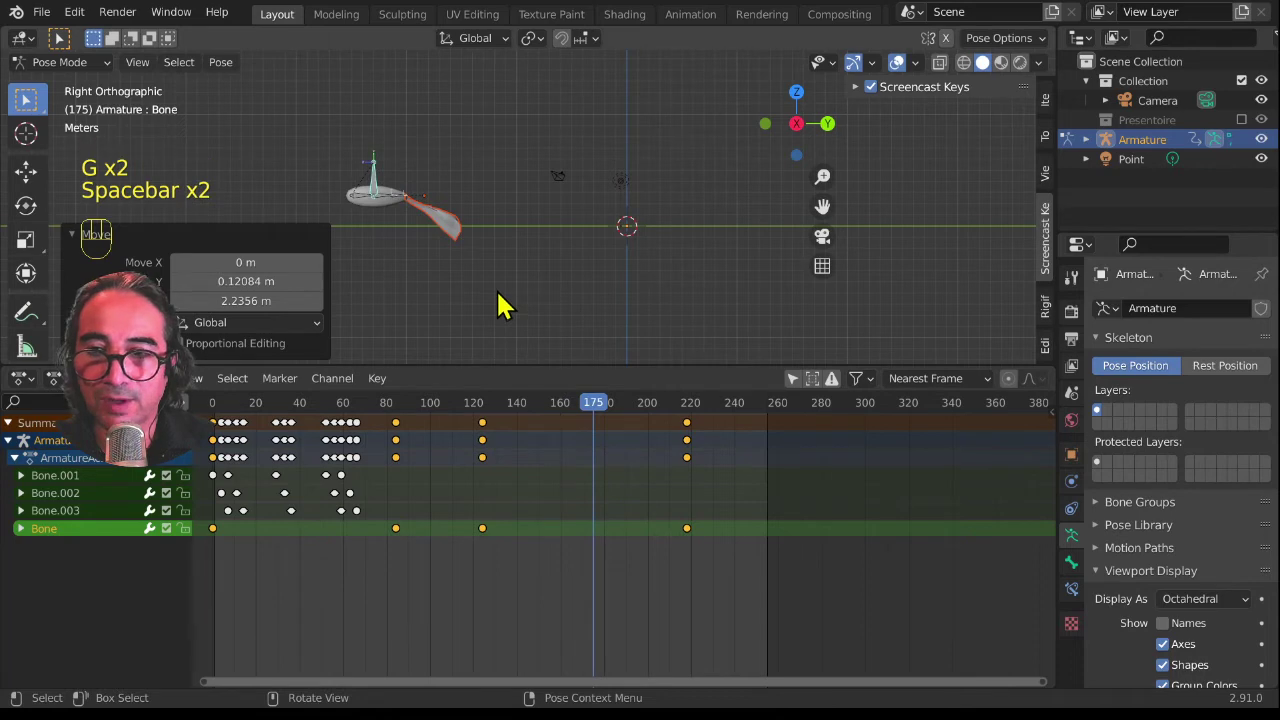
key(r)
click(502, 280)
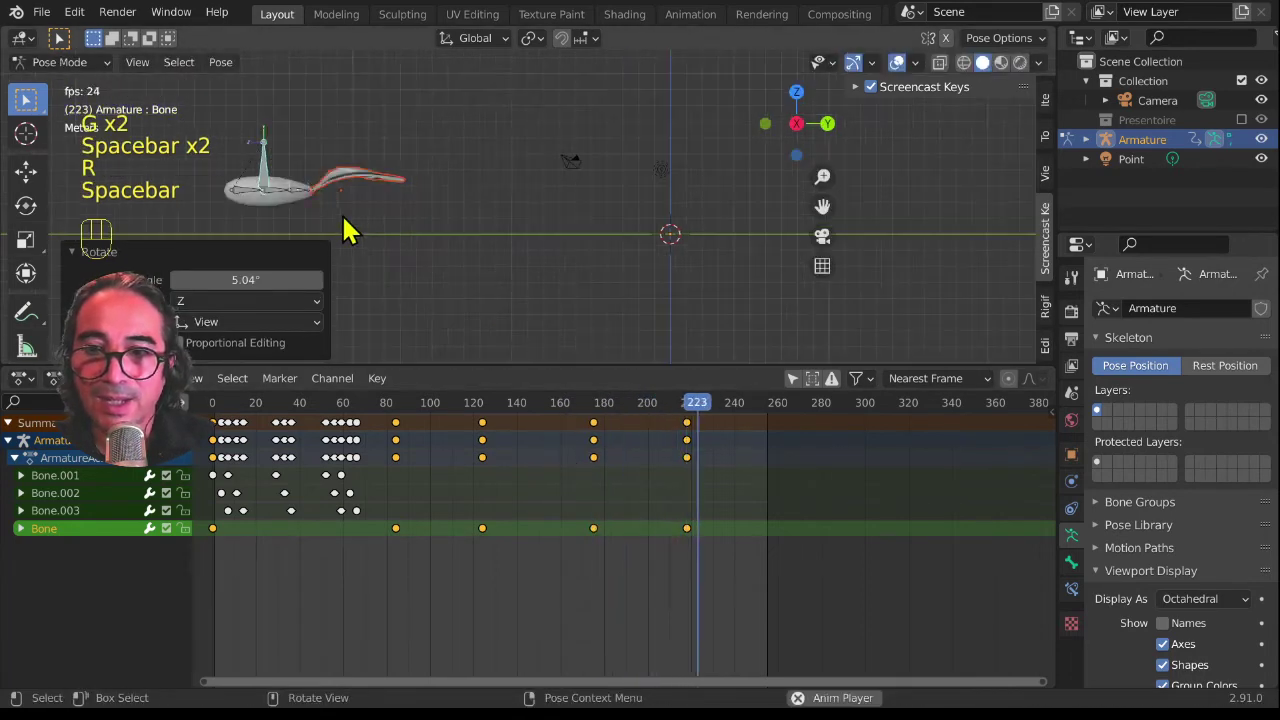
Step: Play back the animation and examine the fish's path and the tail's cloth motion from the side and at an angle
shift+middle_drag(400, 237, 448, 237)
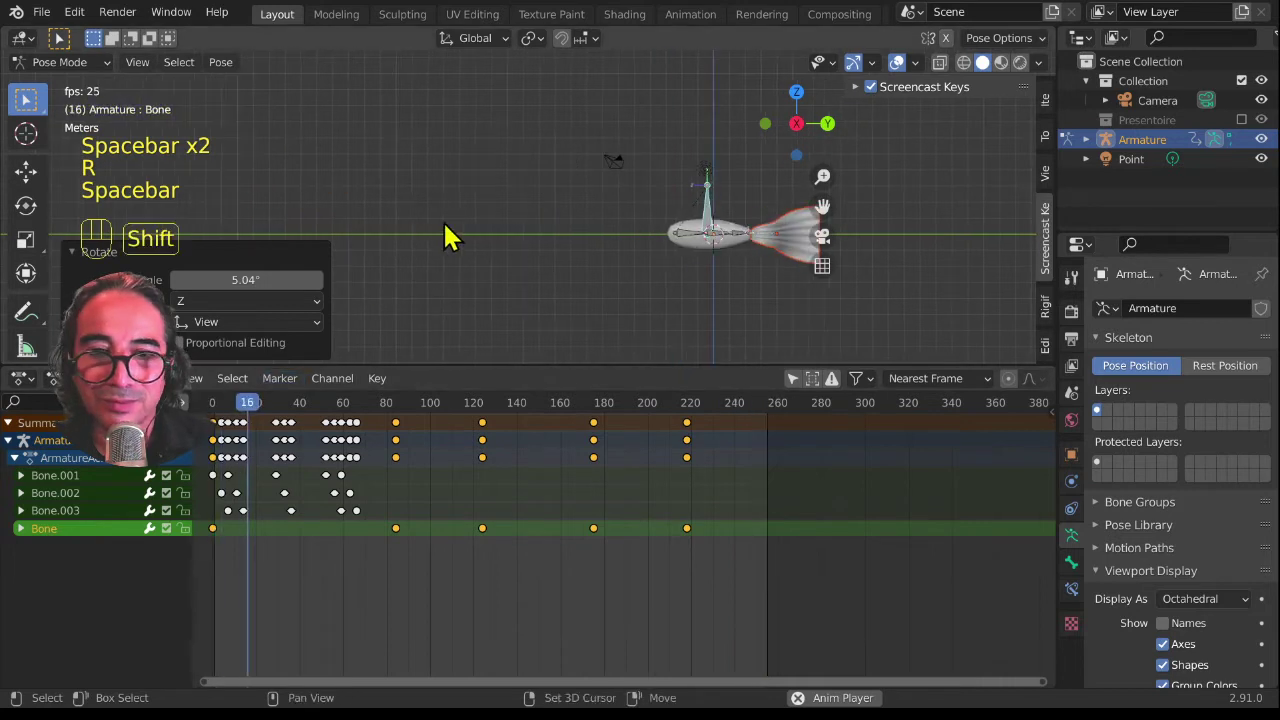
scroll(728, 294, up, 3)
shift+middle_drag(686, 279, 615, 231)
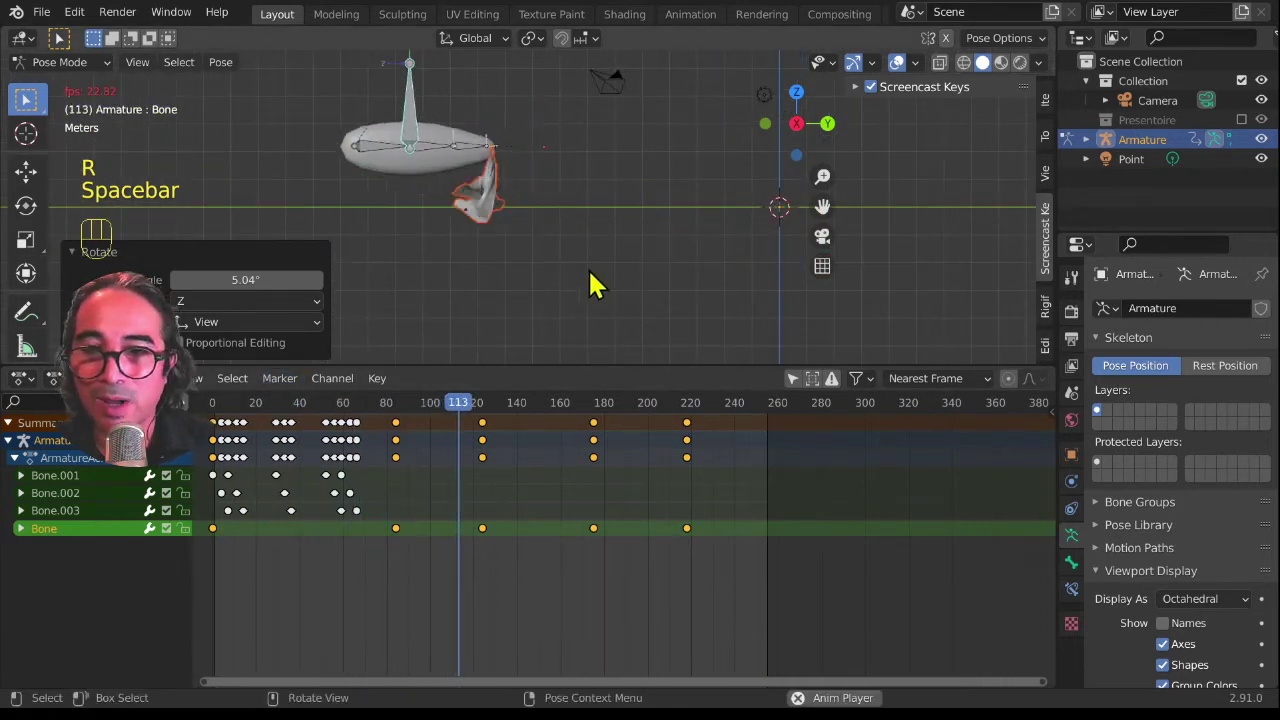
scroll(418, 228, down, 1)
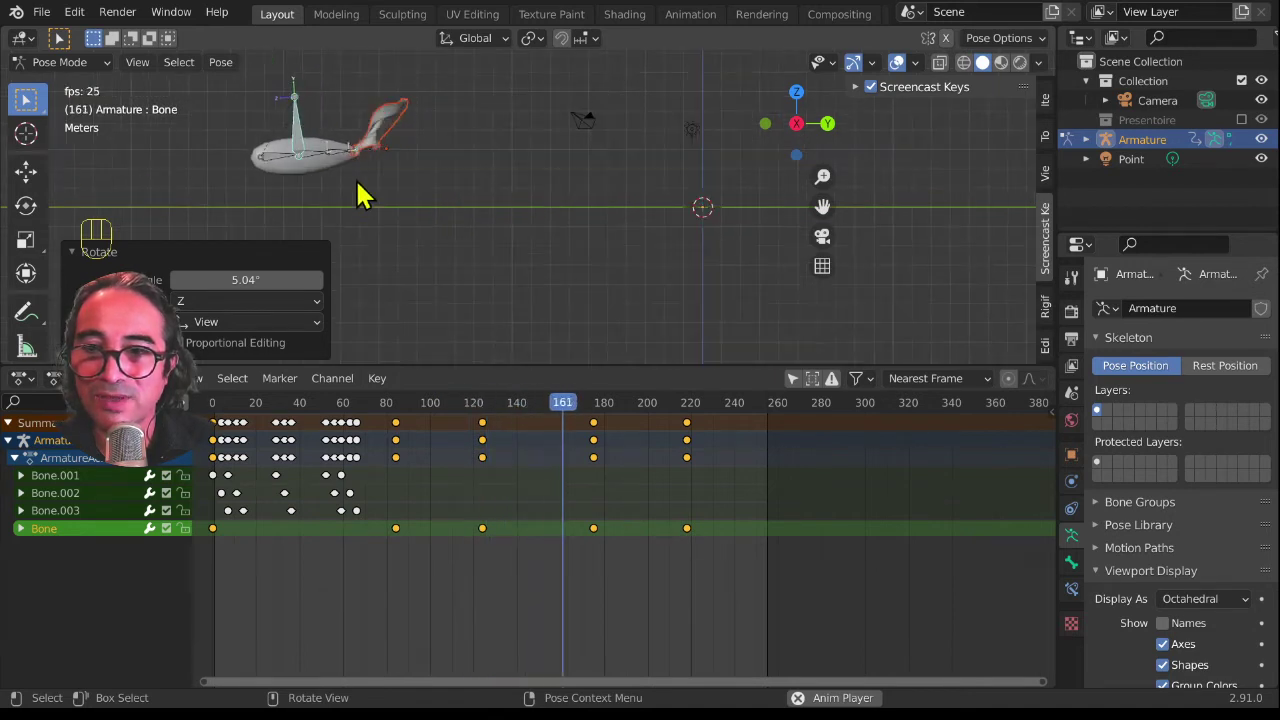
middle_drag(360, 194, 452, 226)
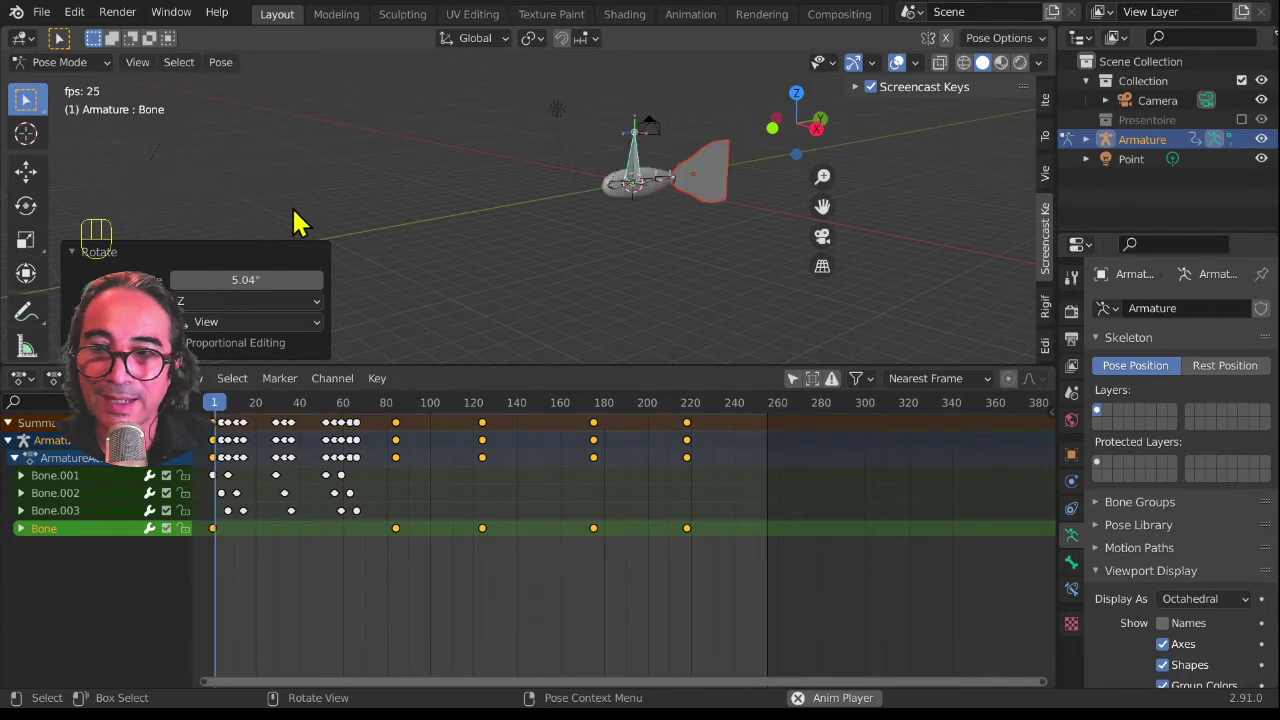
Step: Switch the armature to Object Mode, select the tail grid and show its Cloth physics stiffness and damping settings
click(708, 163)
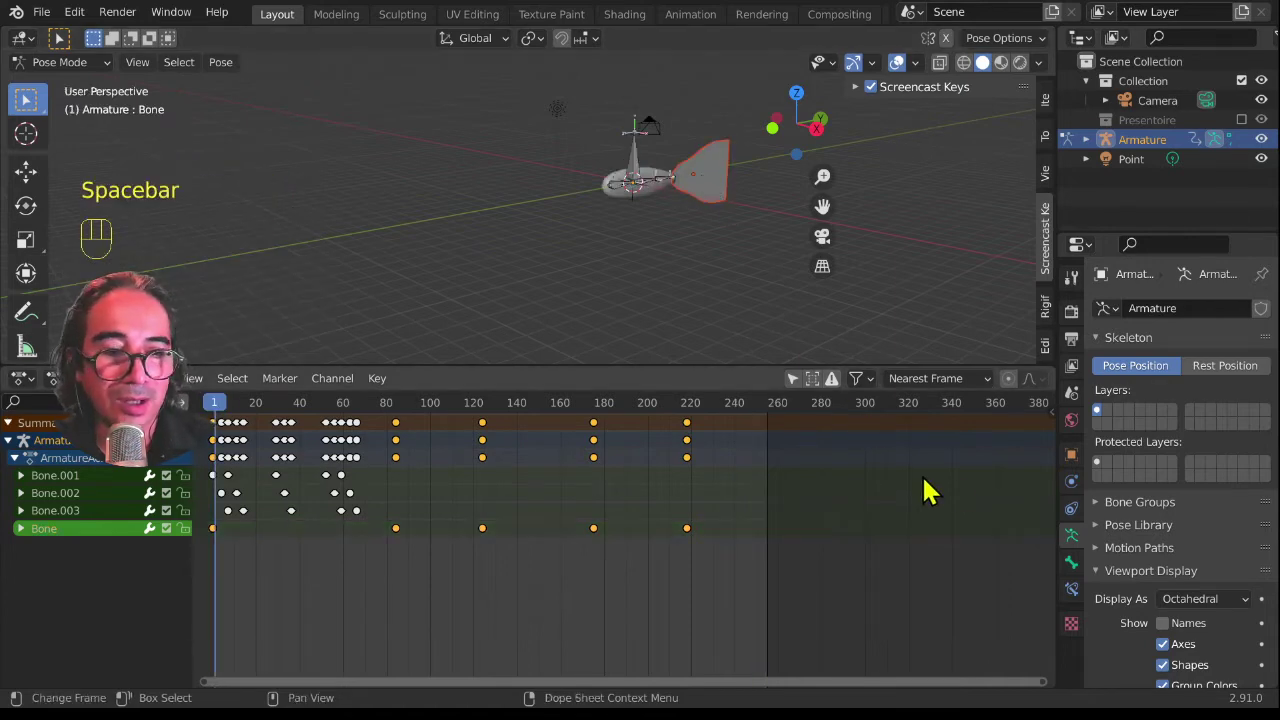
click(1070, 507)
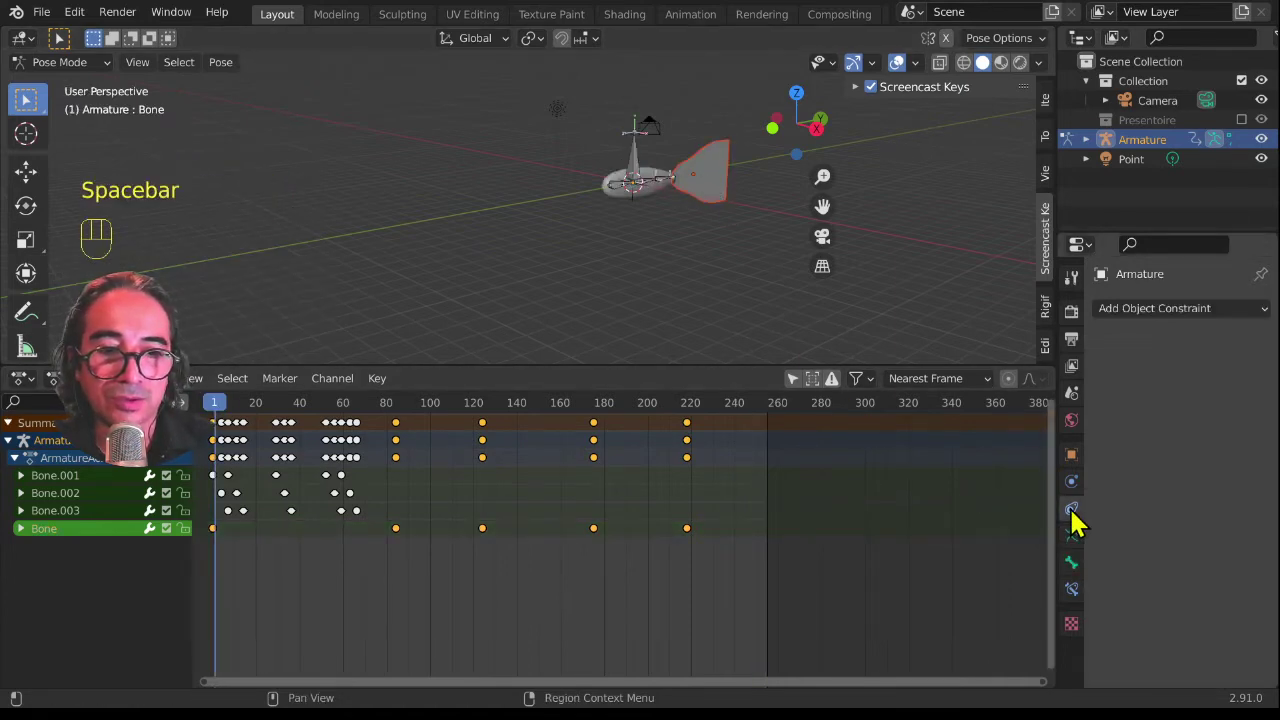
key(KP_3)
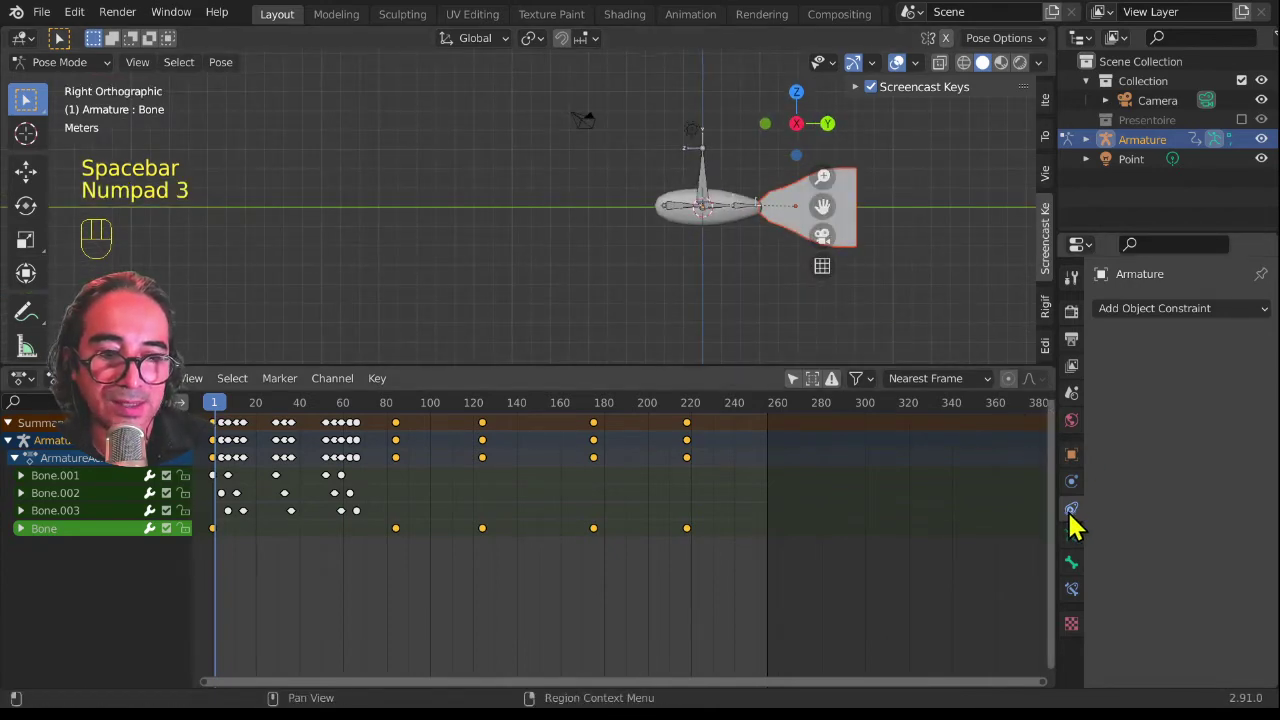
click(68, 62)
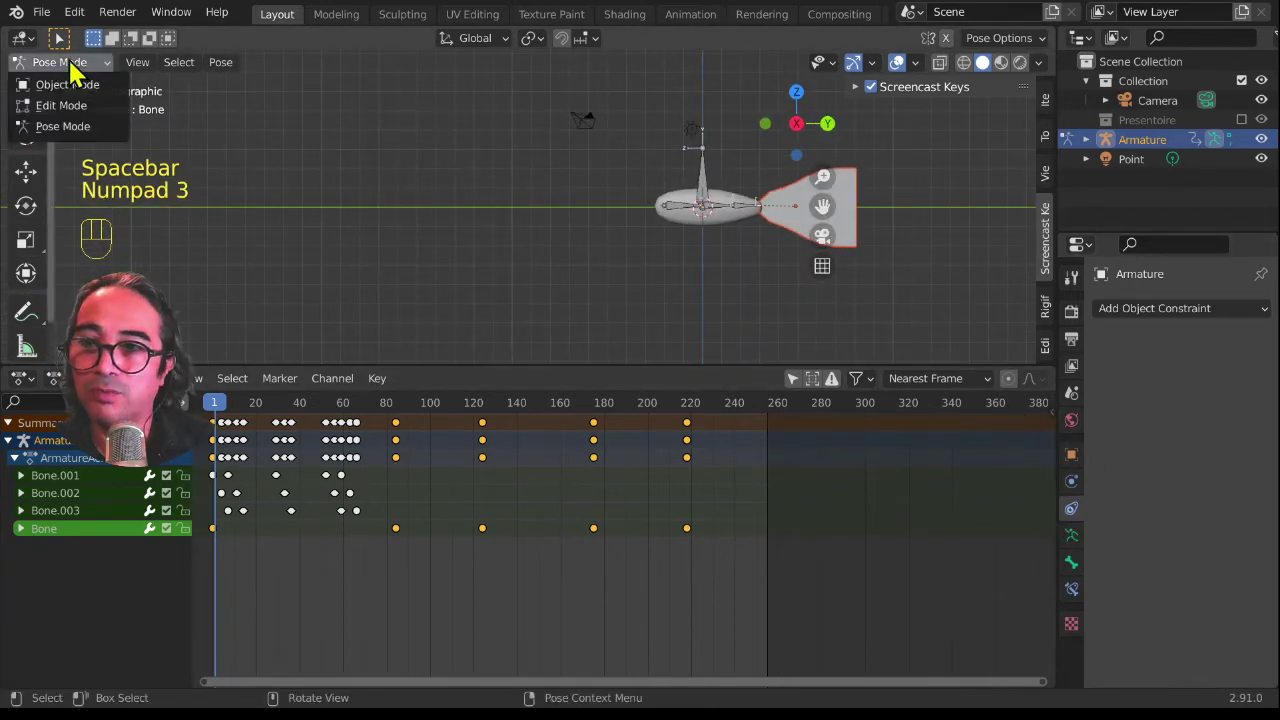
click(70, 85)
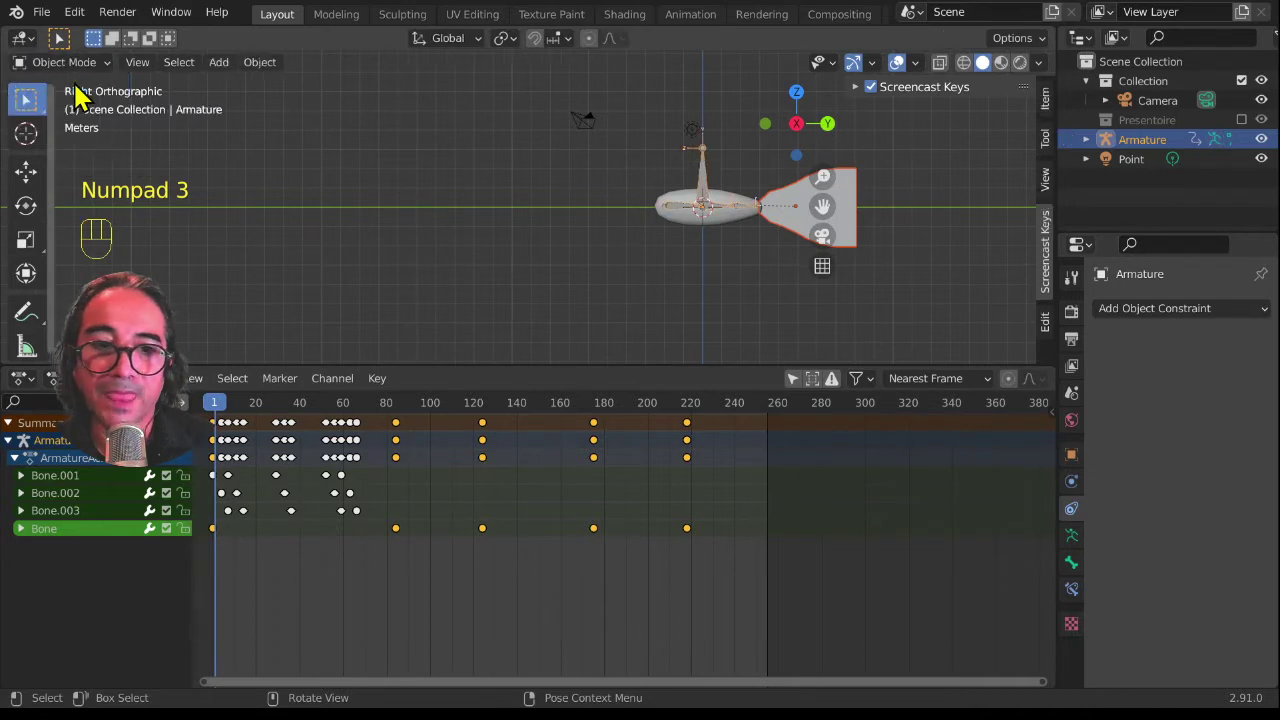
click(1071, 483)
click(1072, 509)
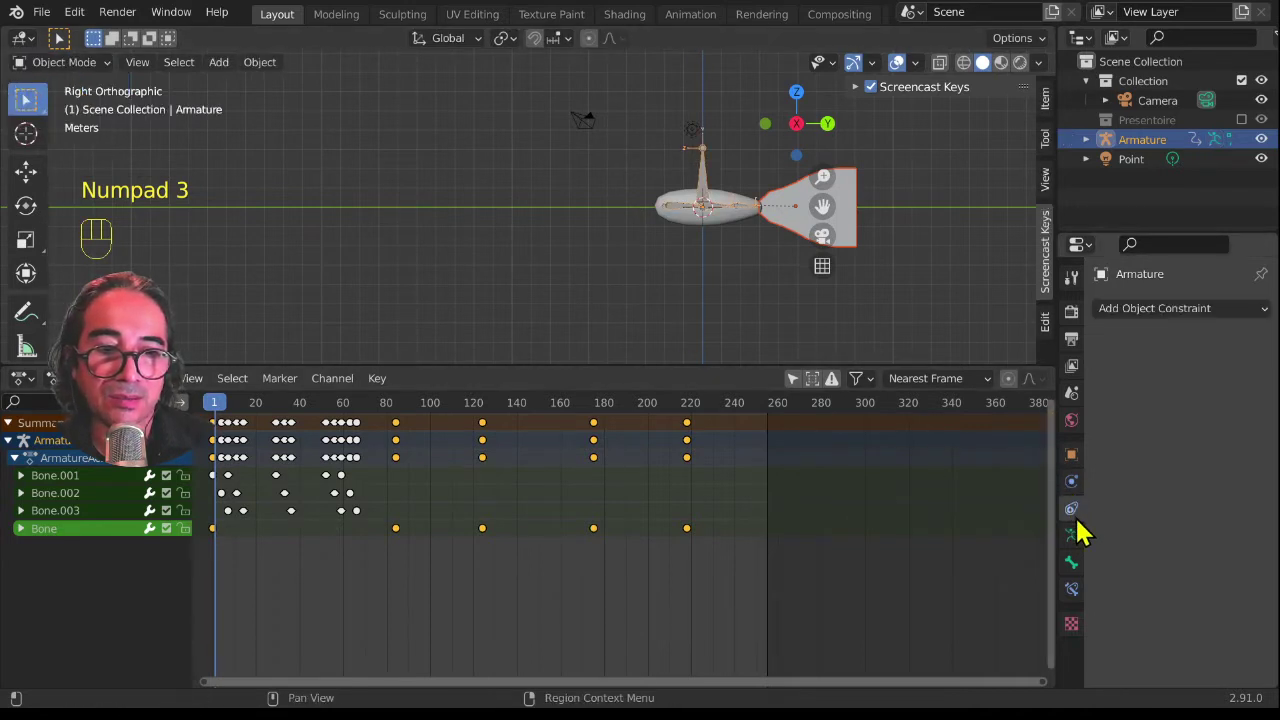
click(853, 198)
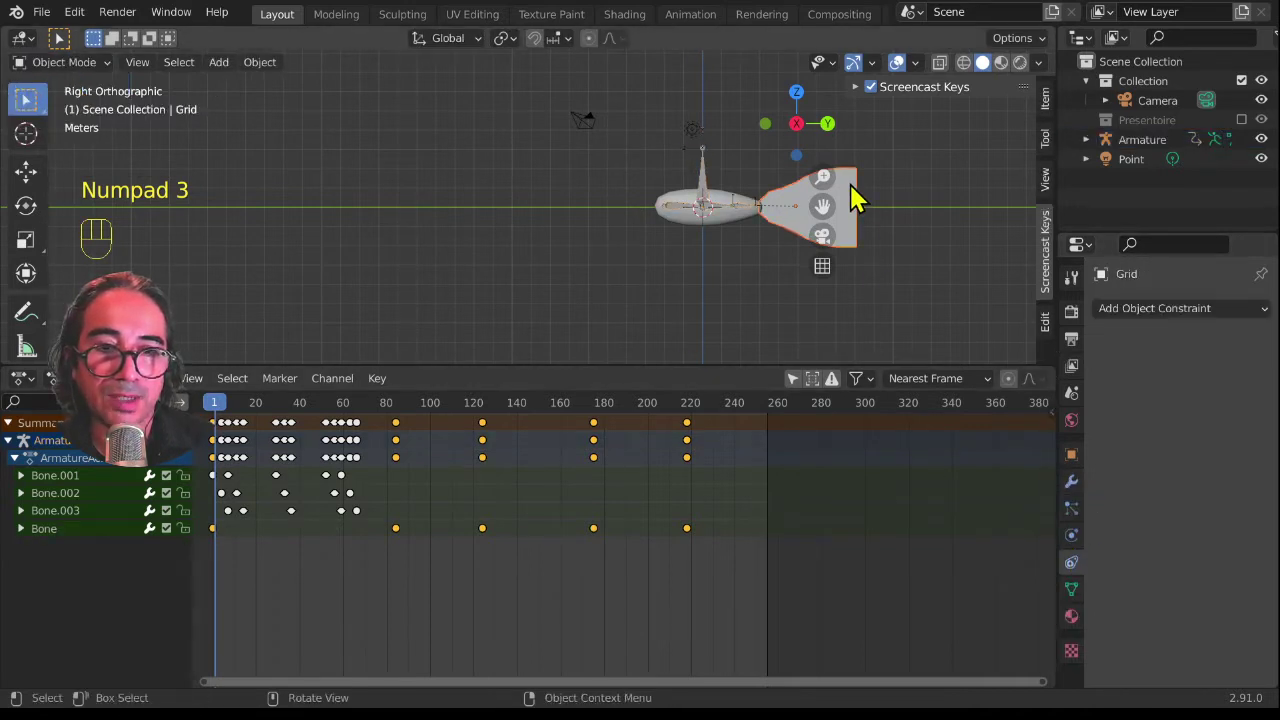
click(1072, 535)
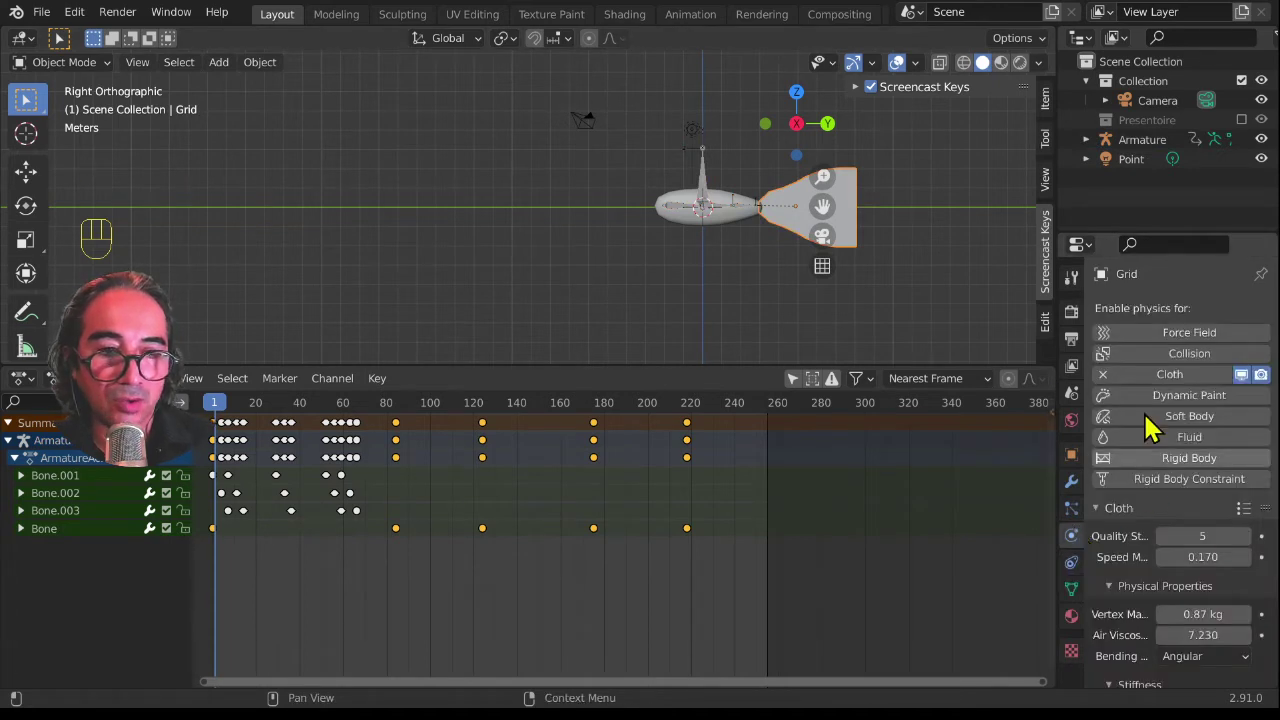
middle_drag(1190, 675, 1183, 357)
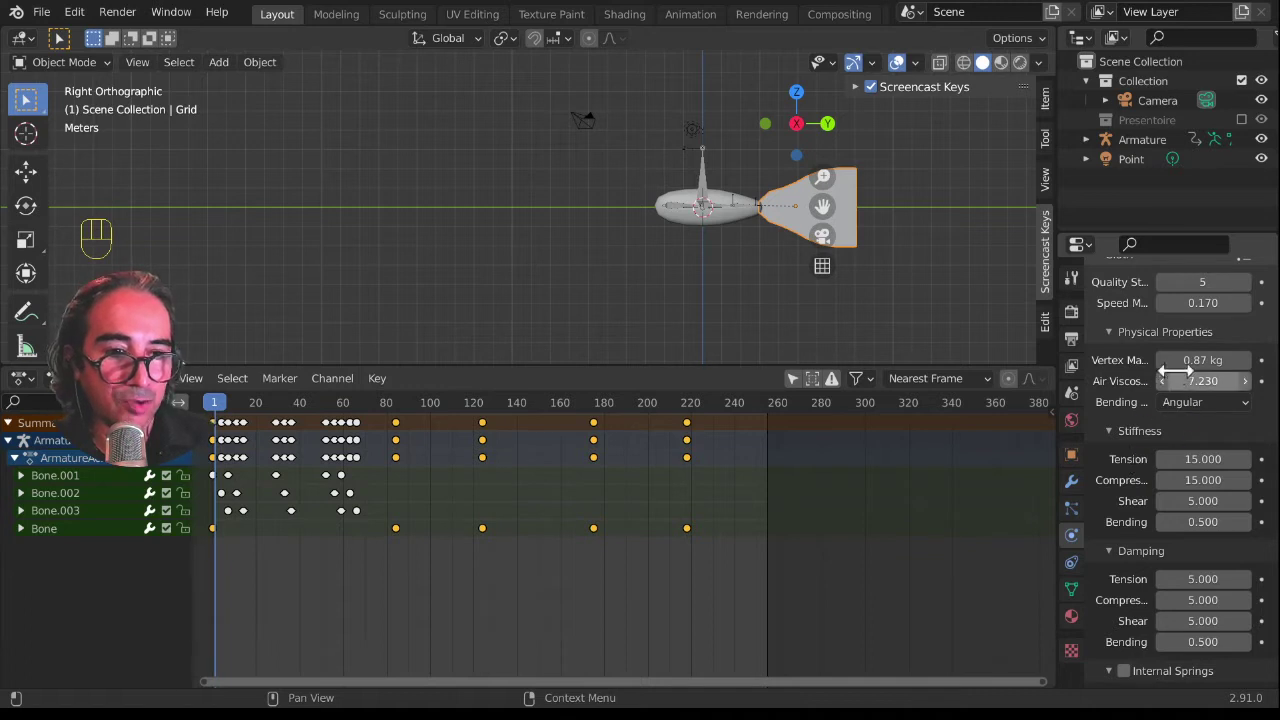
Step: Widen the properties area and set the tail cloth's stiffness to 0.4 for Shear and 2.2 for Bending, with the animation playing
drag(1058, 258, 996, 250)
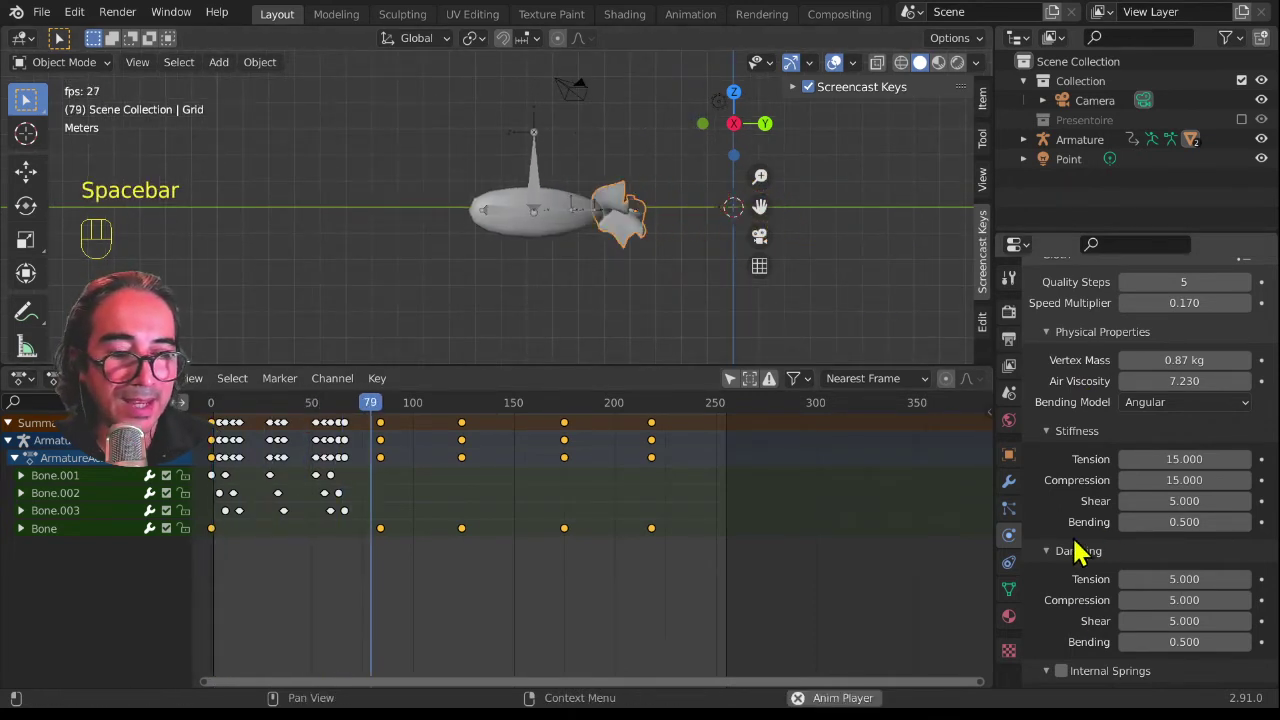
scroll(1080, 520, down, 5)
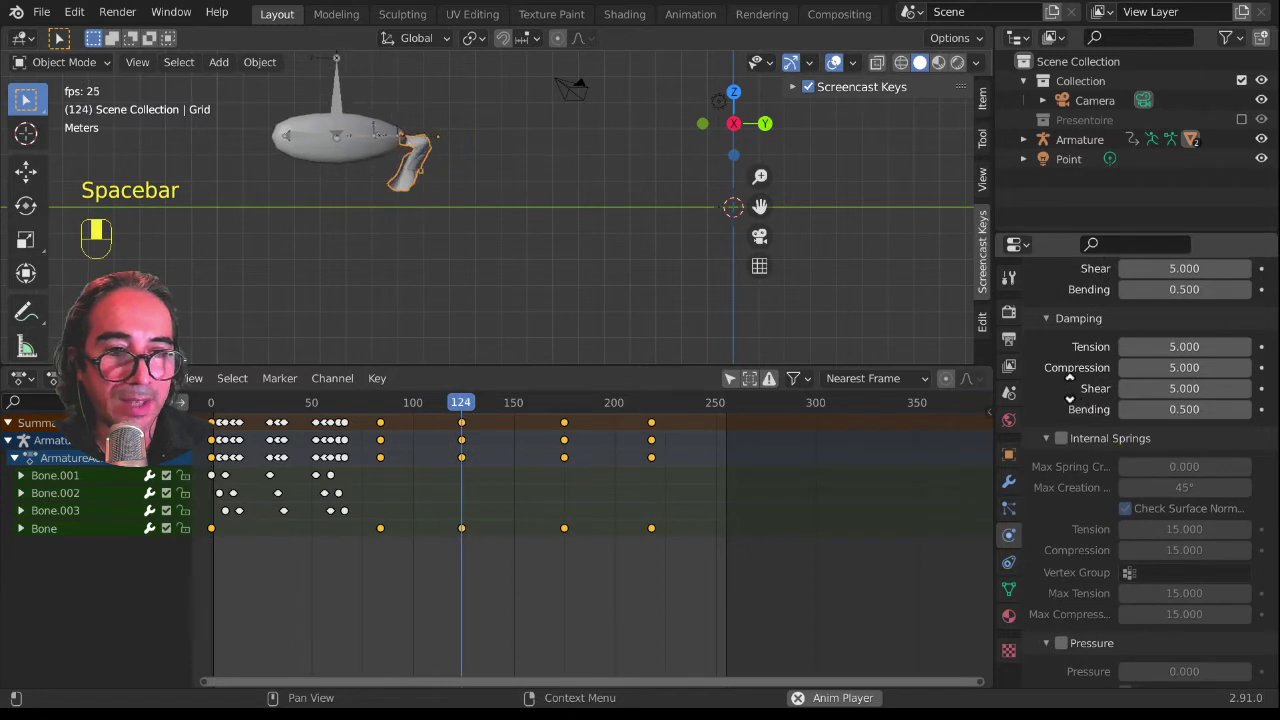
scroll(1066, 443, up, 2)
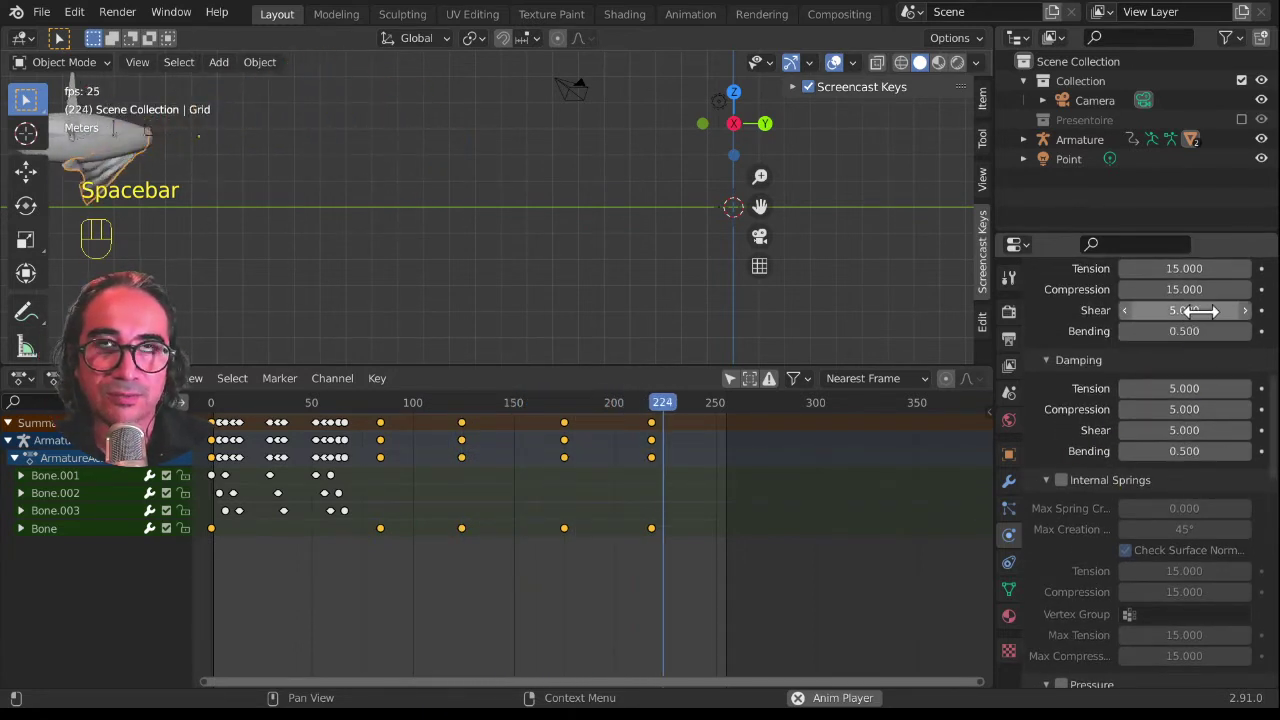
drag(1200, 311, 1171, 345)
click(717, 401)
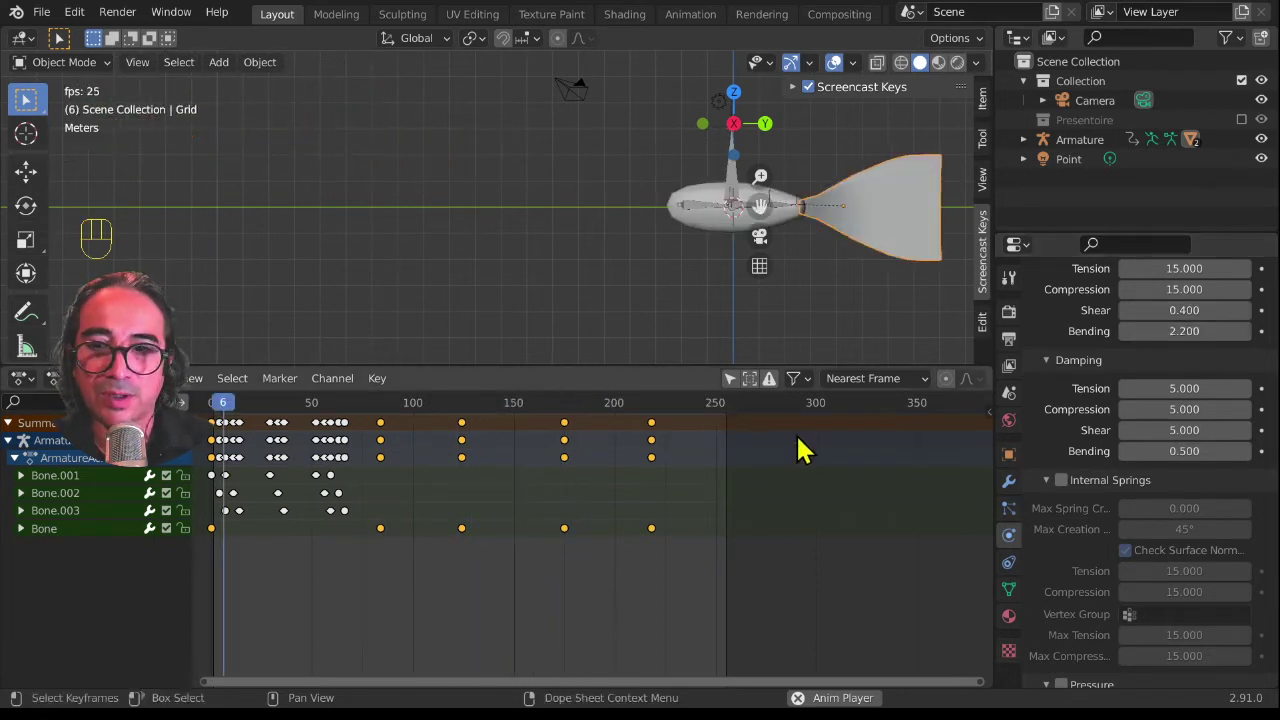
Step: Examine the tail in perspective during playback and raise the cloth's Bending stiffness to 6
middle_drag(567, 193, 569, 229)
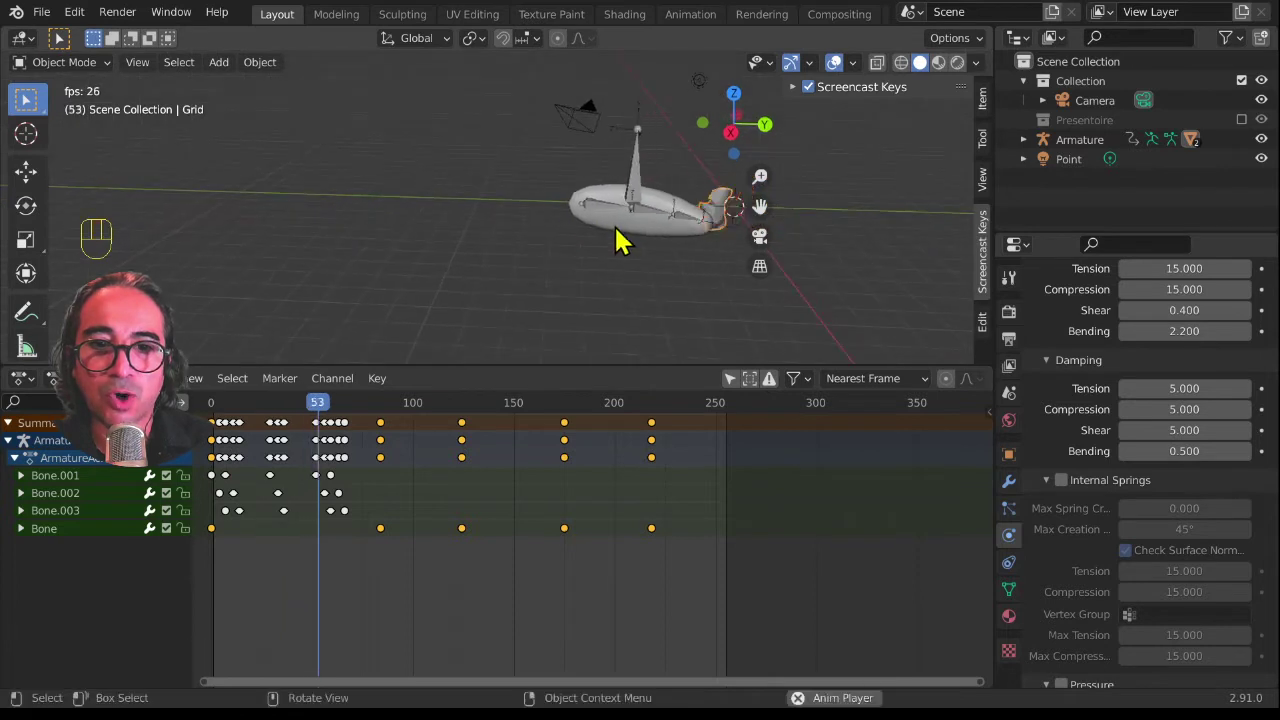
scroll(622, 233, up, 2)
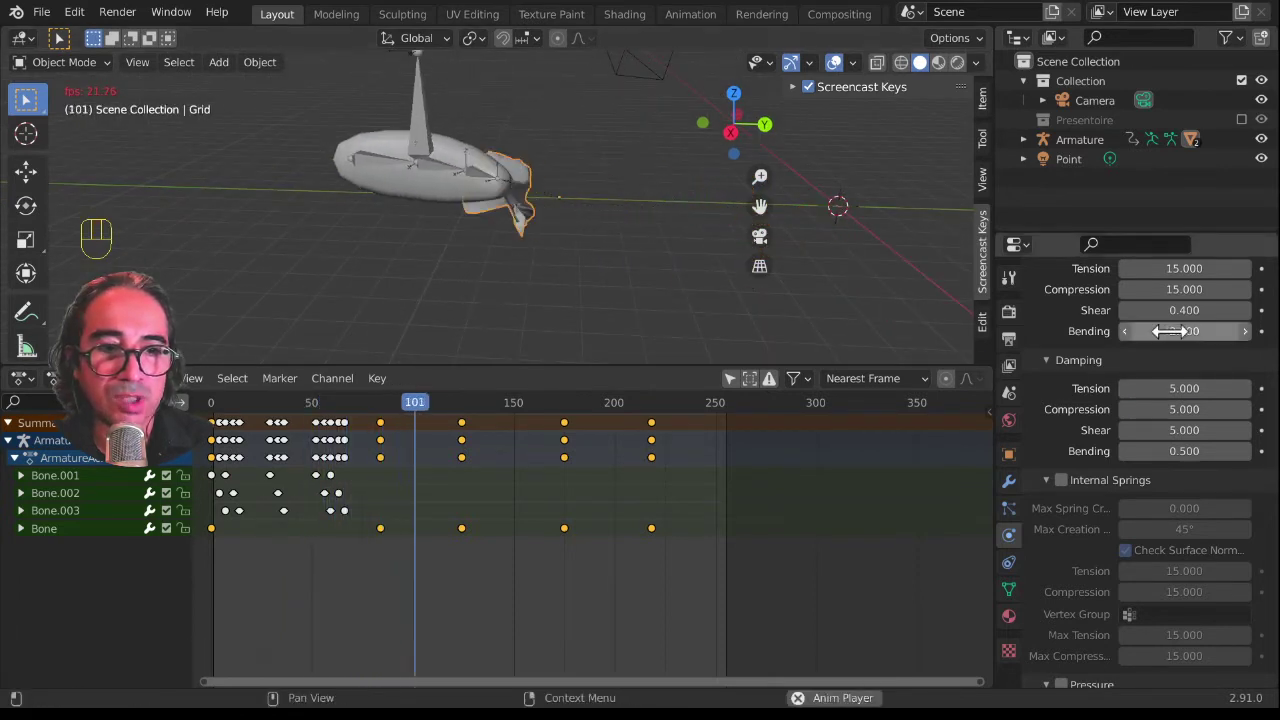
drag(1184, 331, 1208, 331)
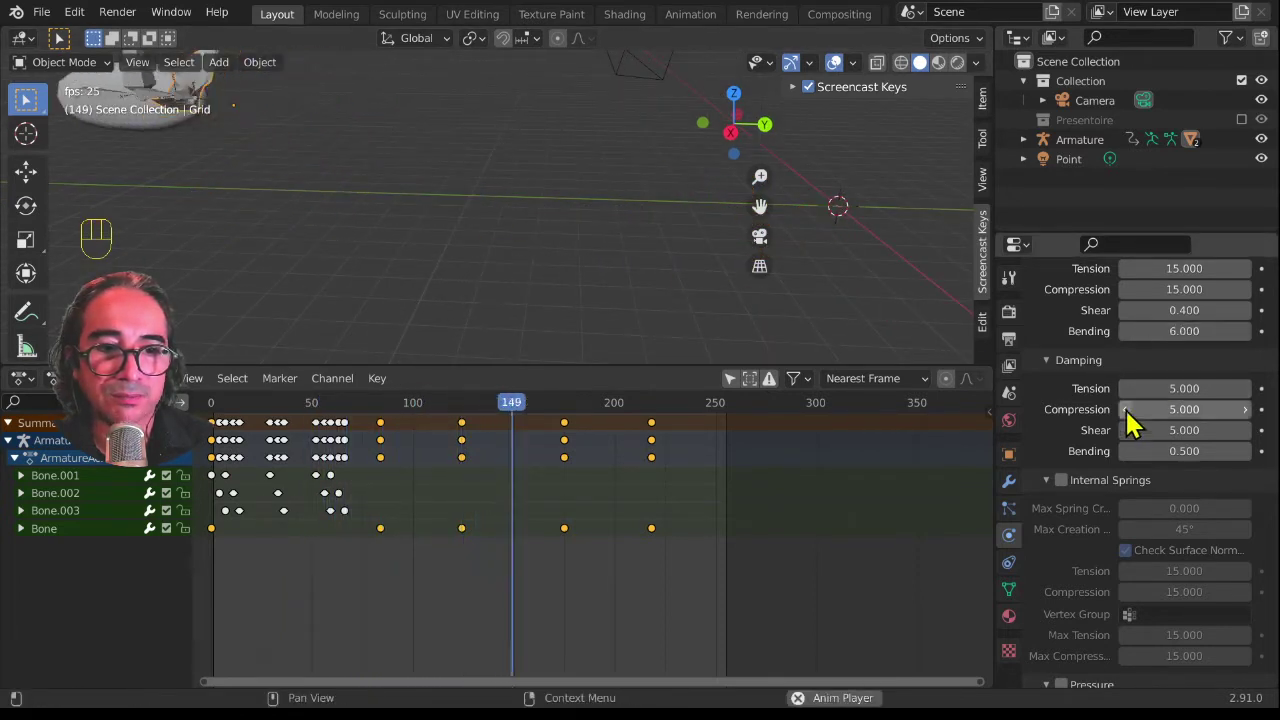
Step: Set the tail cloth's damping to 9.9 for Bending and 0.1 for Shear, and replay the animation from the start
scroll(1085, 425, up, 3)
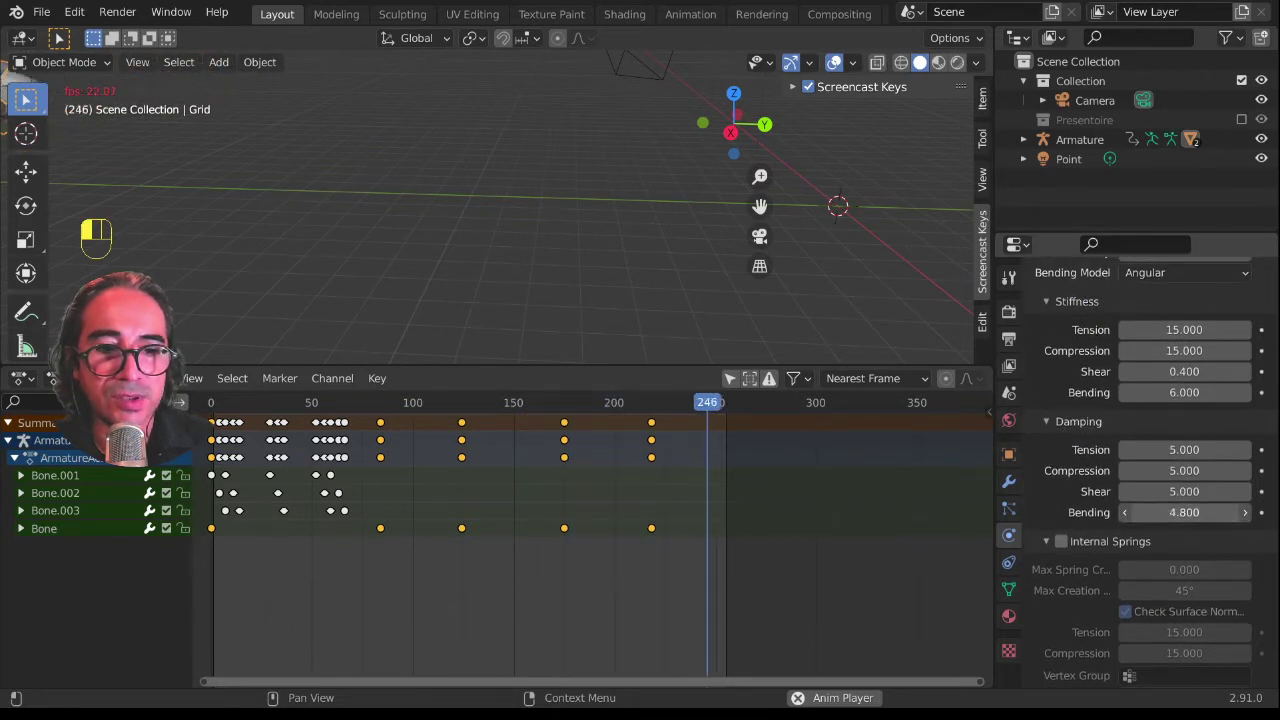
drag(1184, 512, 1232, 512)
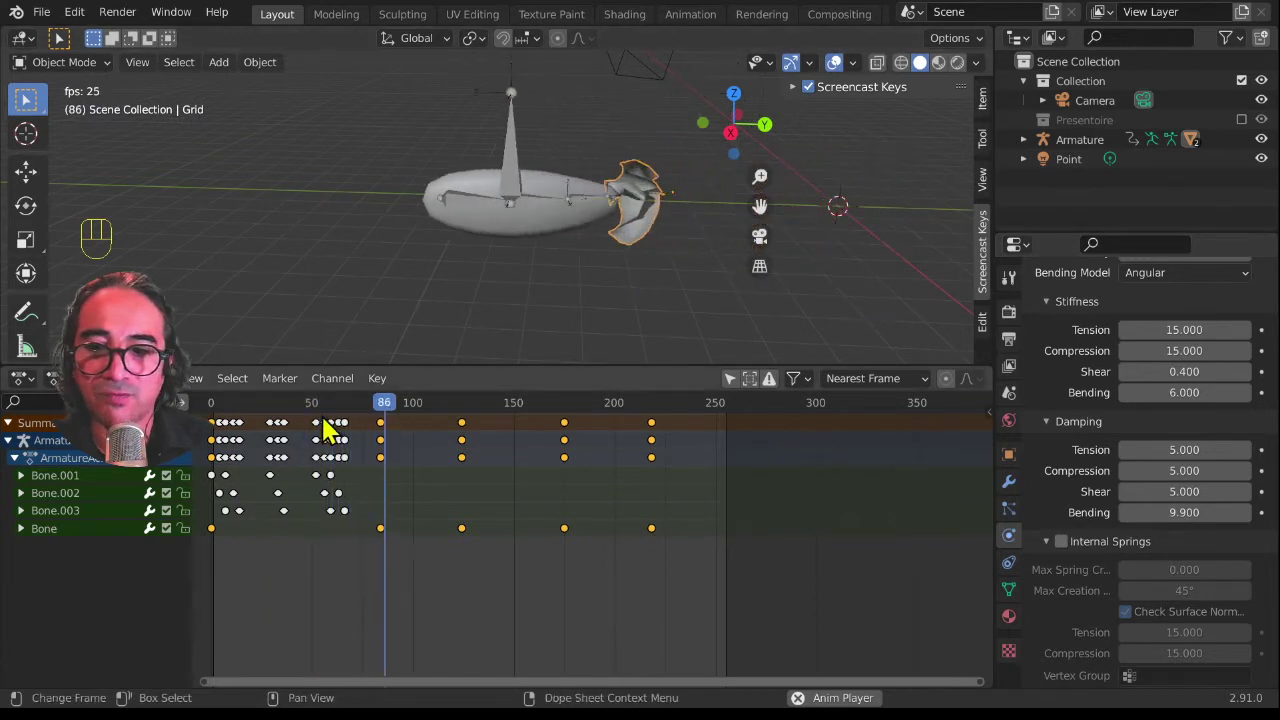
drag(1186, 491, 1157, 491)
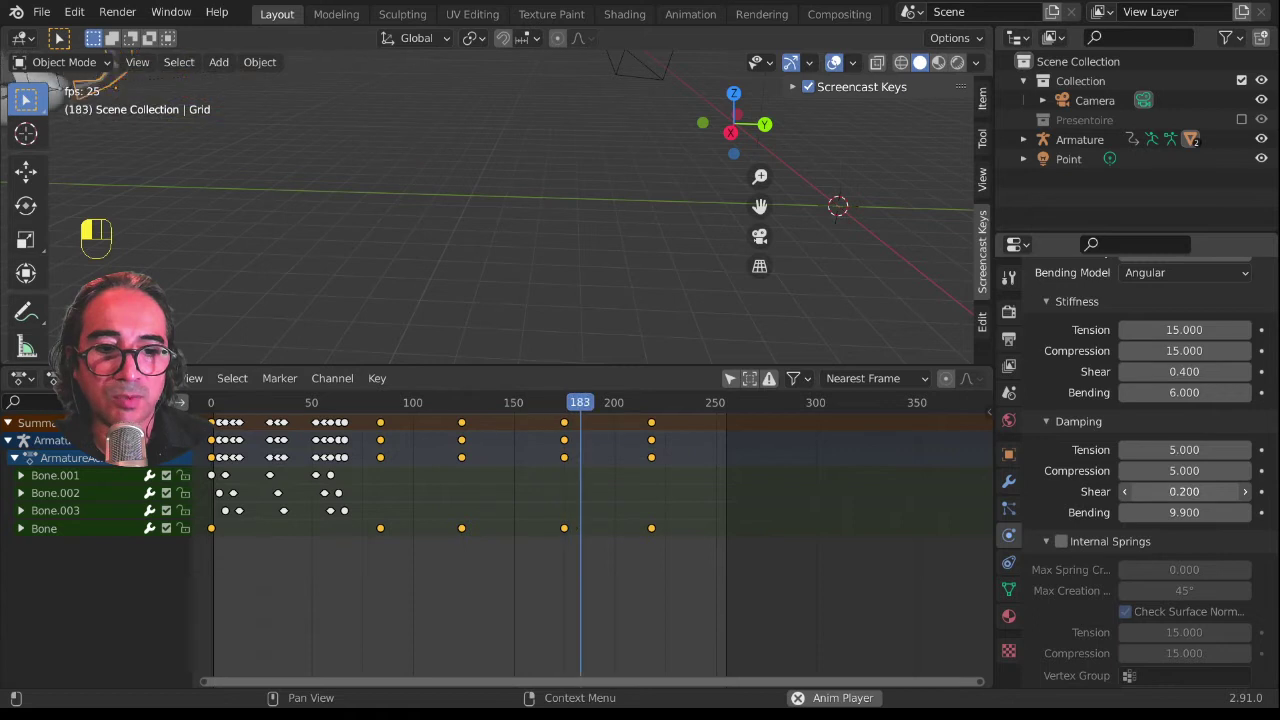
click(211, 404)
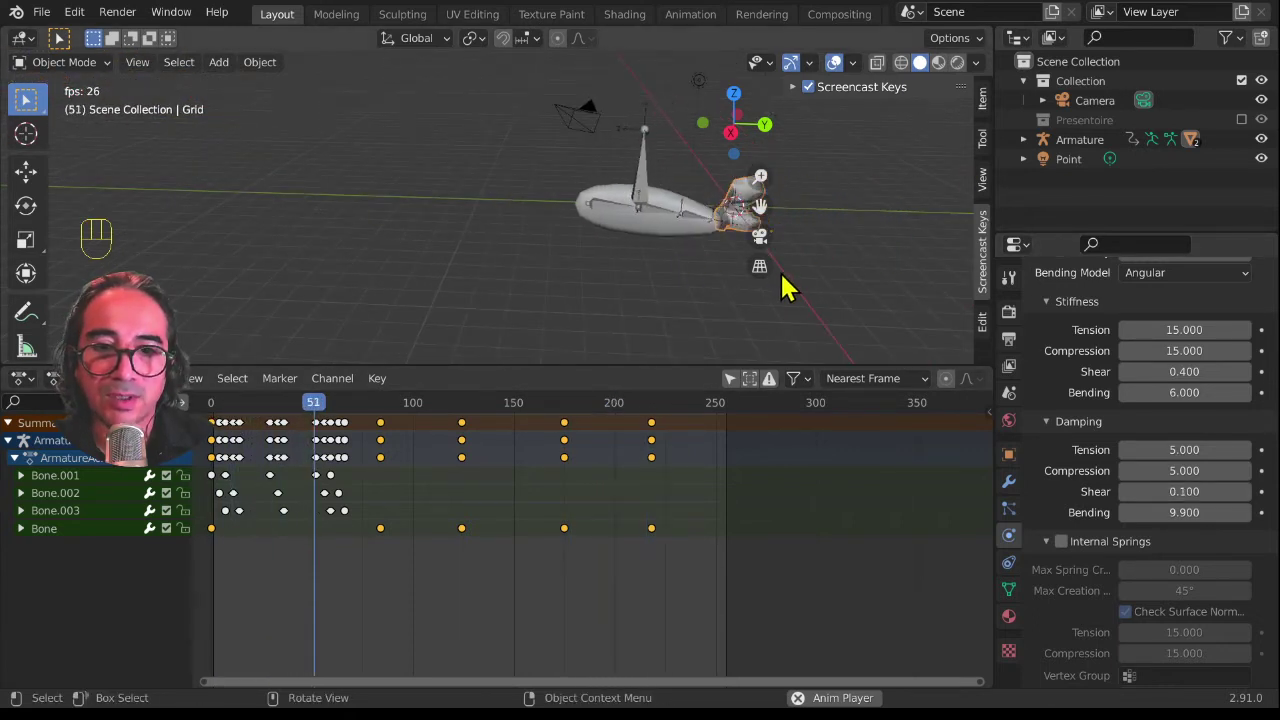
Step: Set the tail cloth's Vertex Mass to 0.67 kg and replay the animation from the start
scroll(737, 262, up, 2)
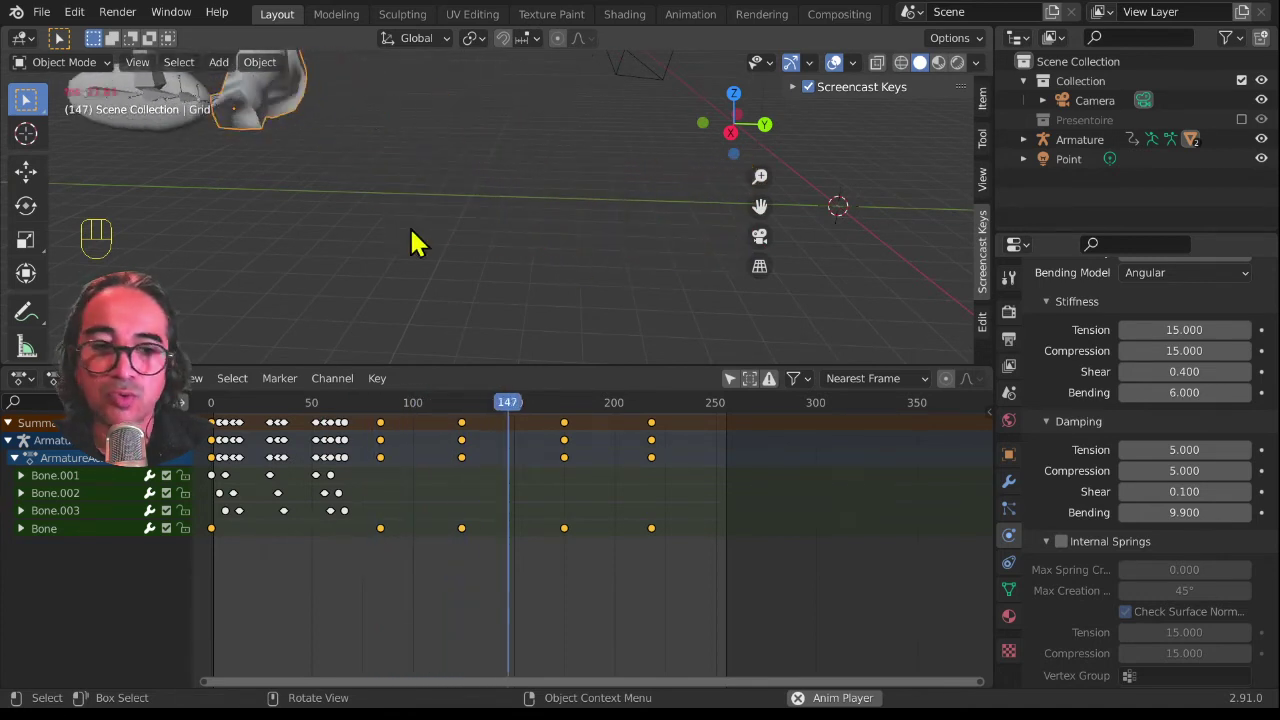
middle_drag(1111, 423, 1097, 583)
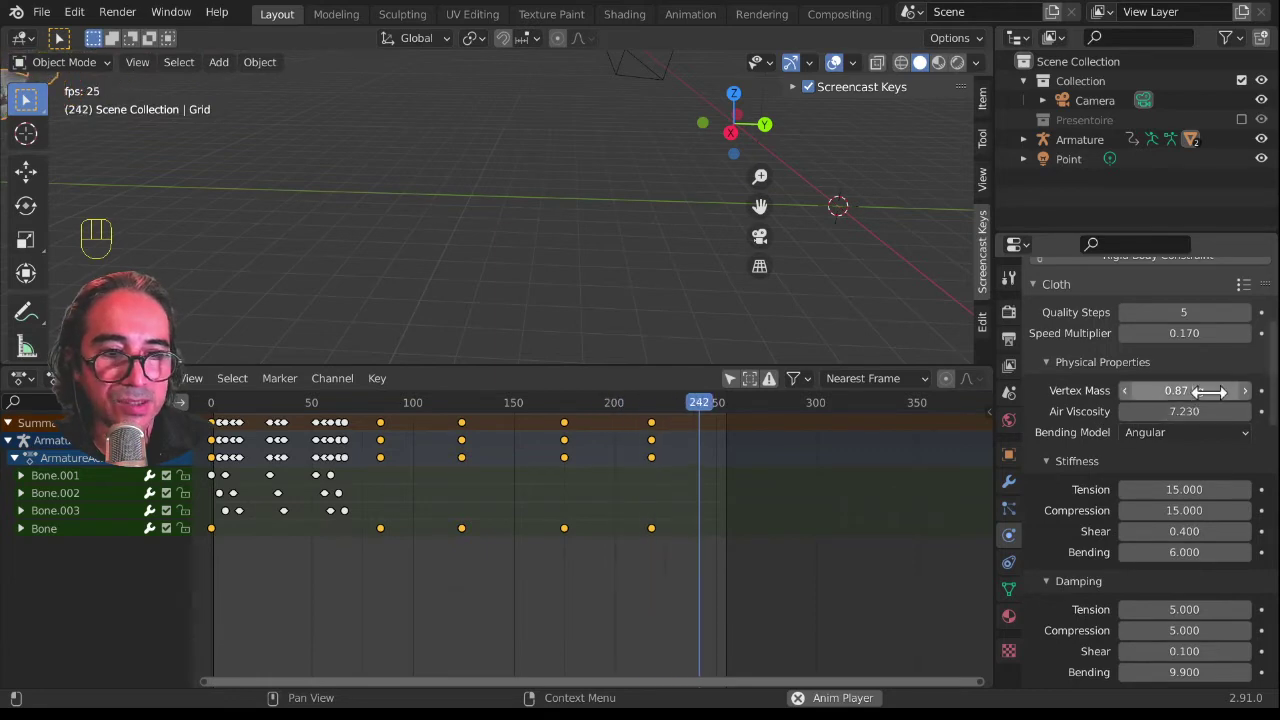
mouse_move(1209, 392)
mouse_down()
mouse_move(1108, 392)
mouse_move(1190, 392)
mouse_up()
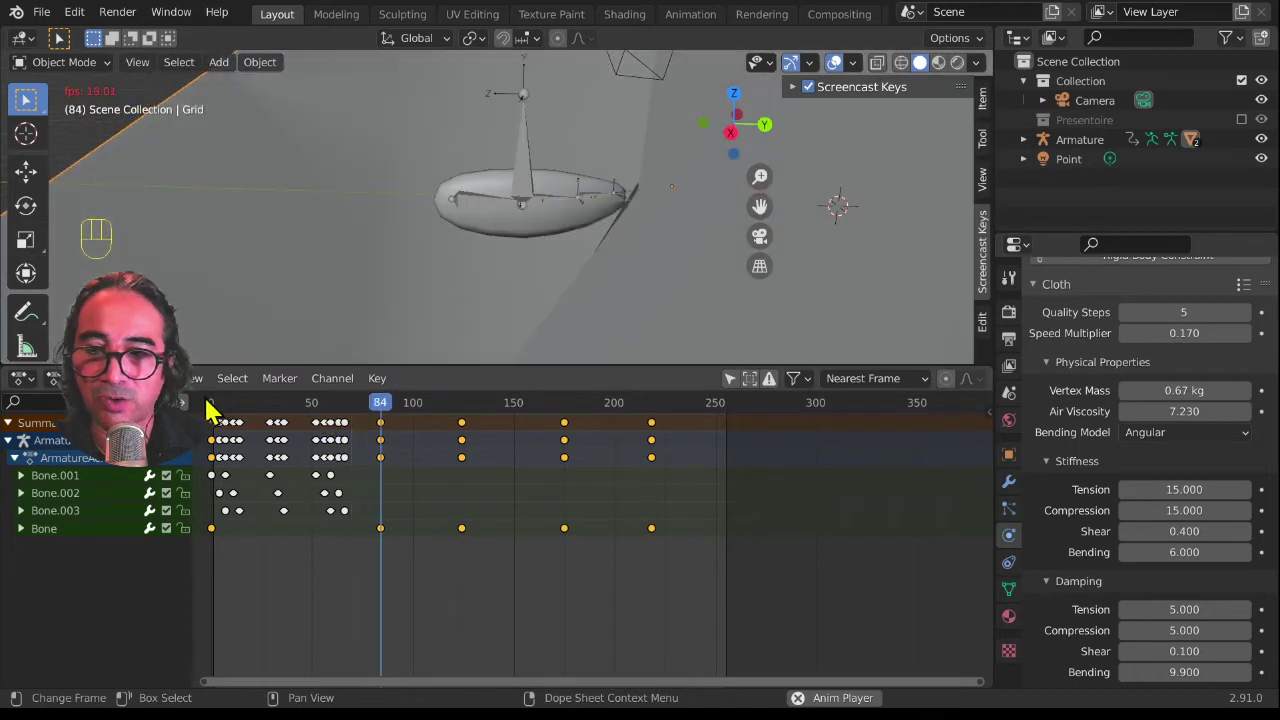
click(211, 410)
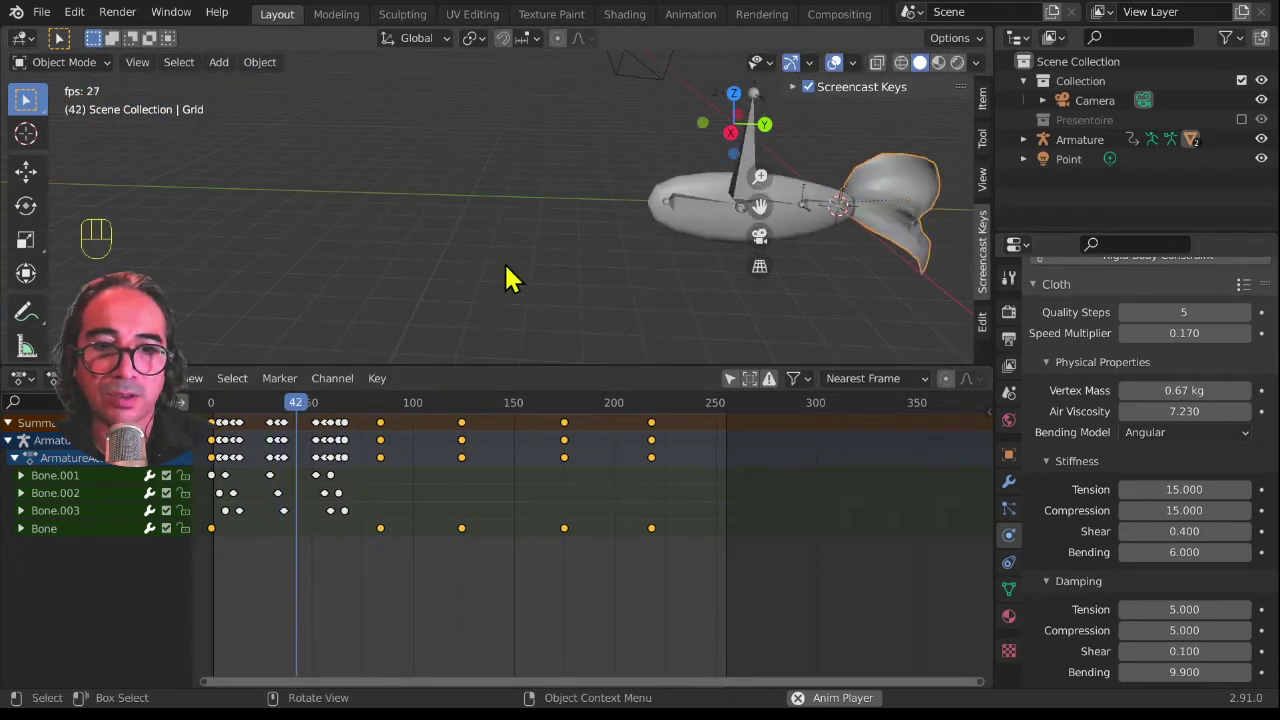
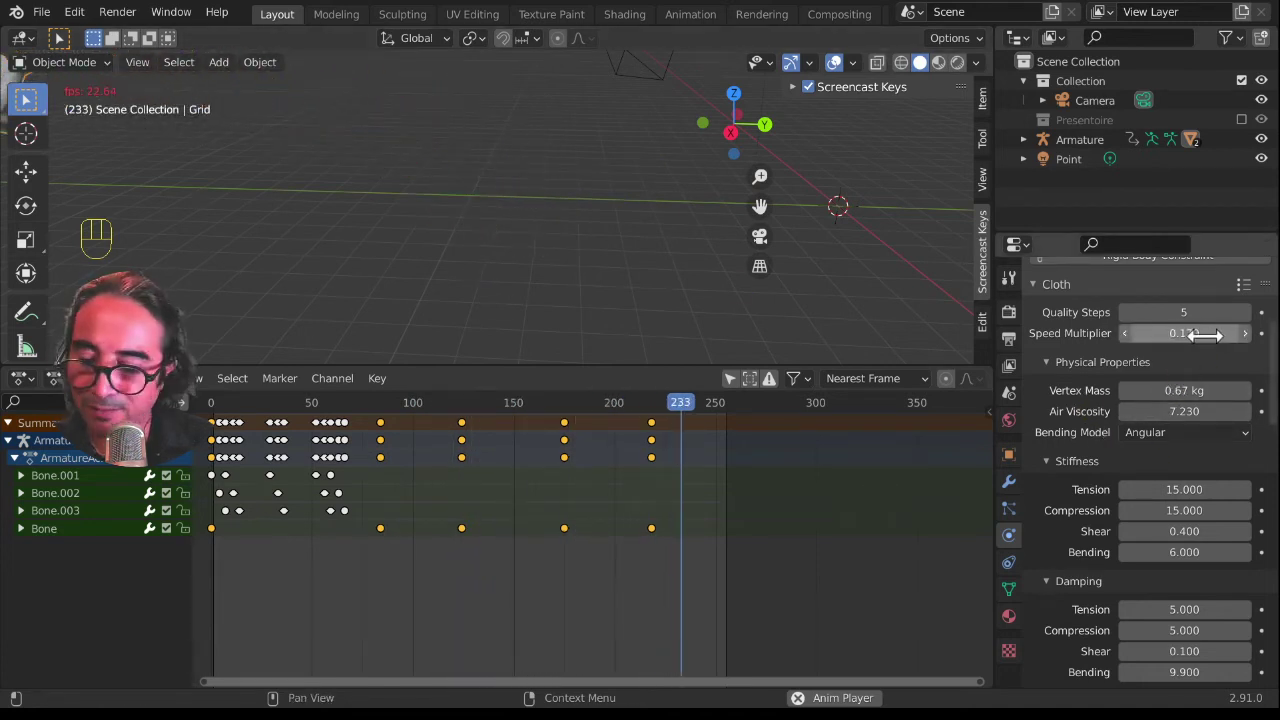
Step: Set the tail cloth's Speed Multiplier to 0.06, Air Viscosity to 7.83 and Vertex Mass to 0.3 kg, and replay from the start
mouse_move(1200, 334)
shift+mouse_down()
mouse_move(1128, 334)
mouse_move(1180, 334)
shift+mouse_up()
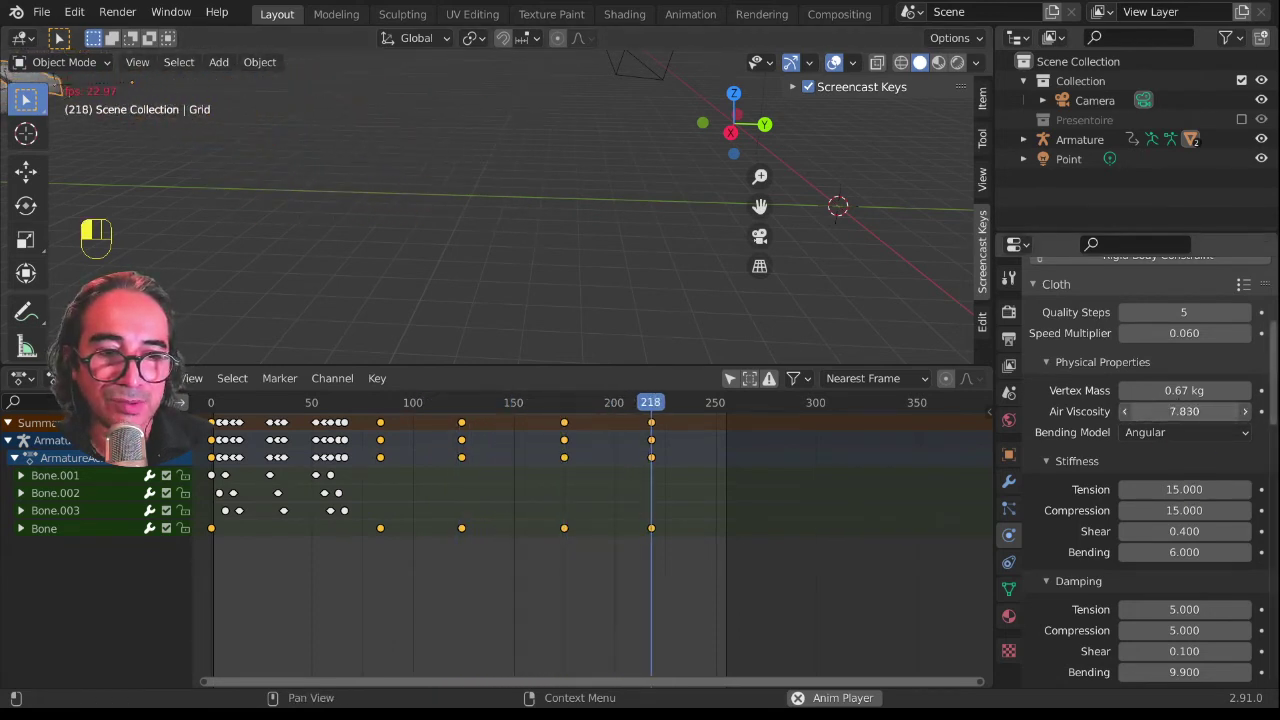
shift+drag(1184, 390, 1166, 390)
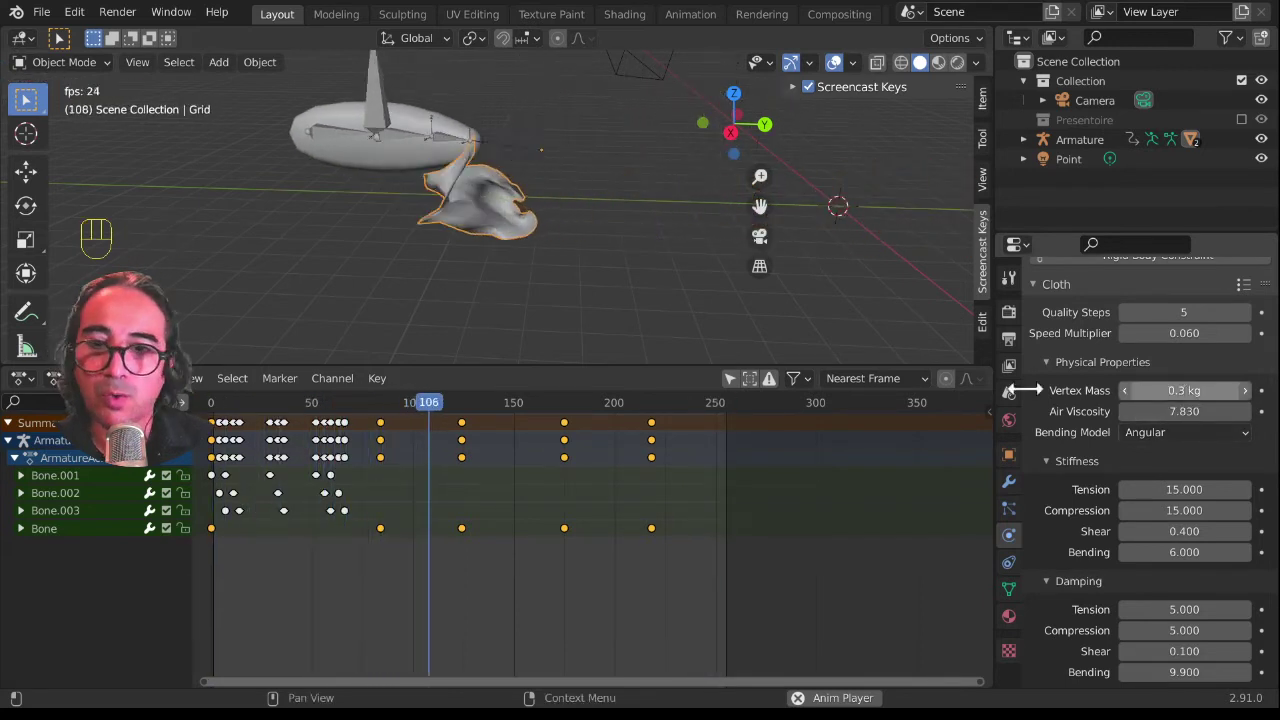
click(206, 408)
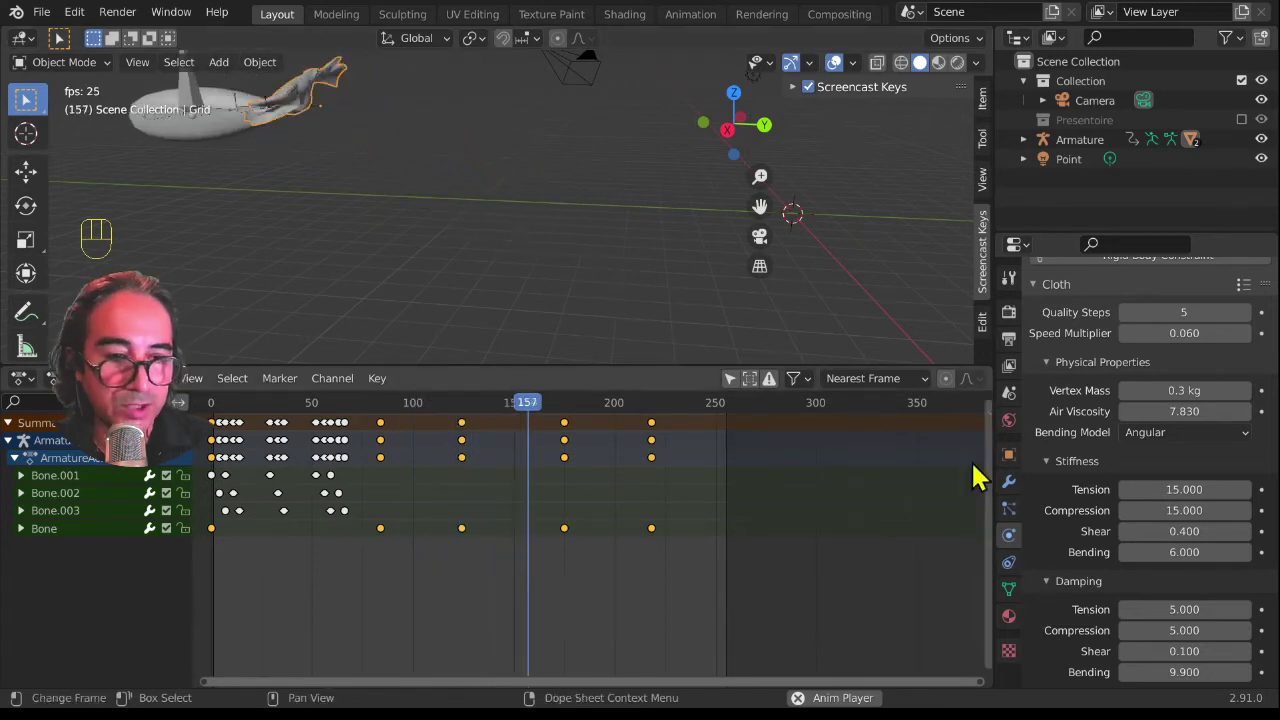
Step: Set the tail cloth's Bending stiffness to 21.5 and Bending damping to 11.7, and replay the animation from the start
scroll(1113, 478, down, 3)
scroll(1113, 478, down, 2)
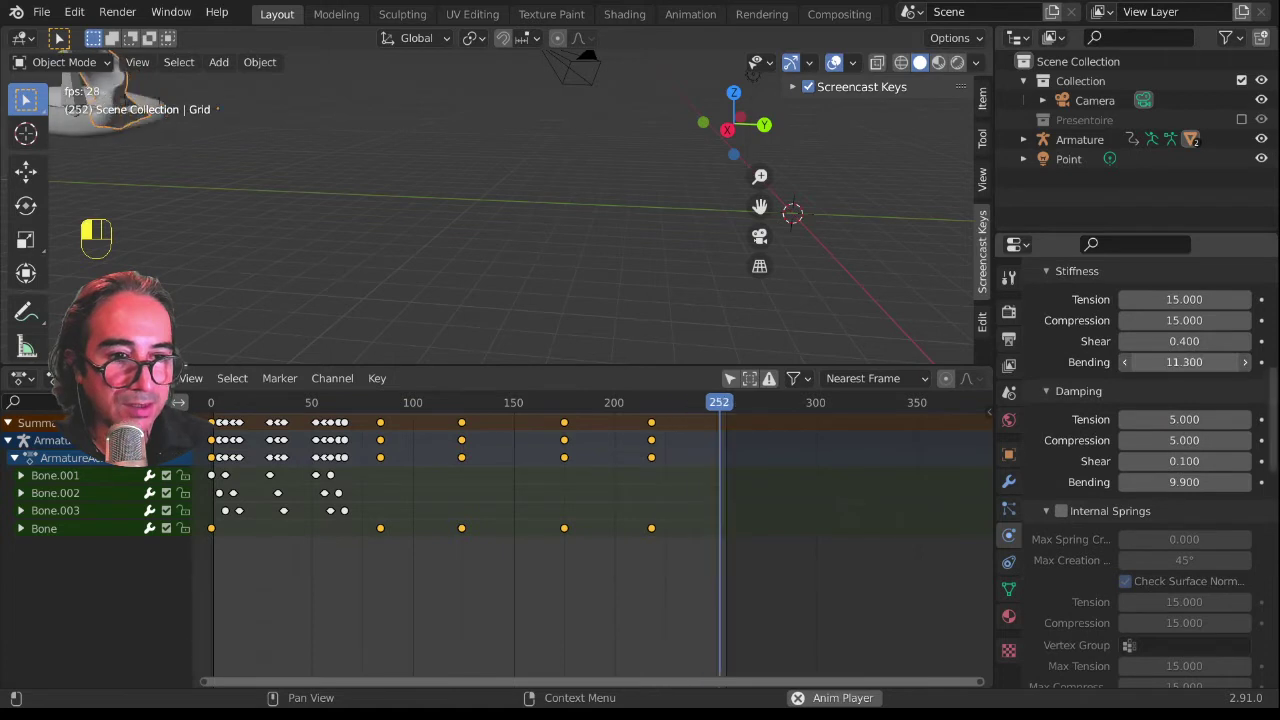
mouse_move(1184, 362)
mouse_down()
mouse_move(1215, 362)
mouse_move(1180, 366)
mouse_up()
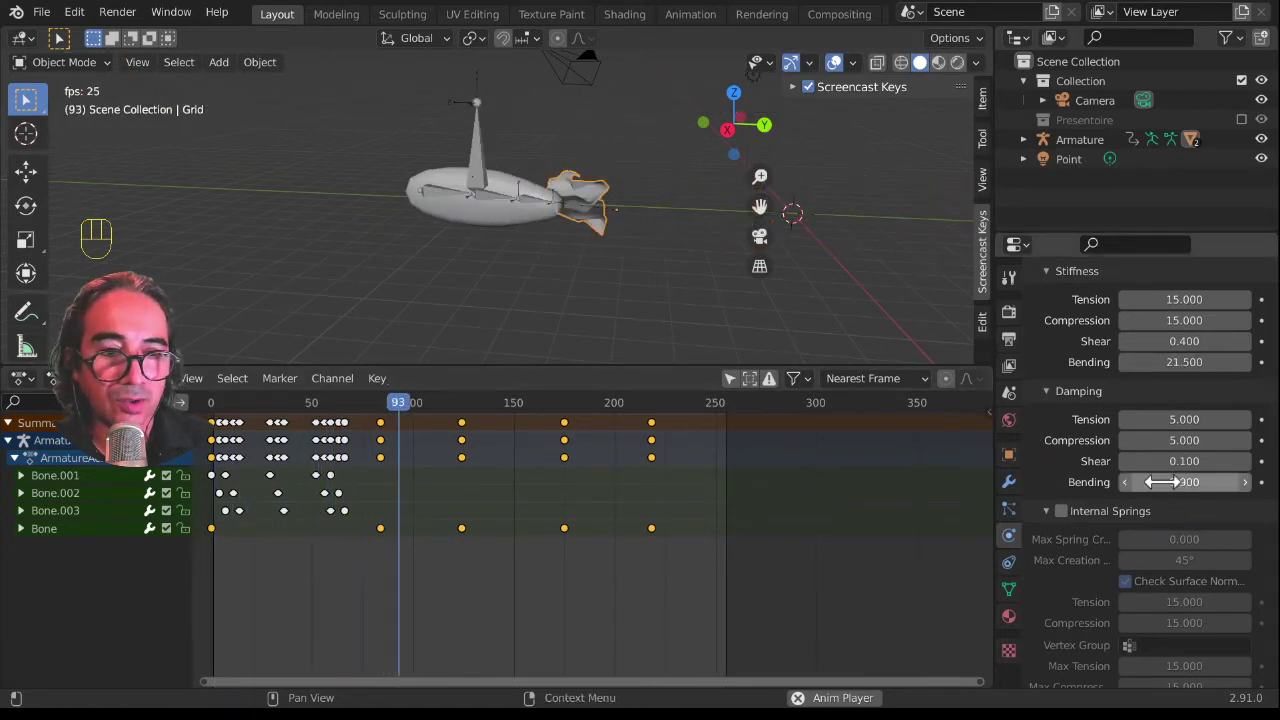
drag(1160, 482, 1195, 482)
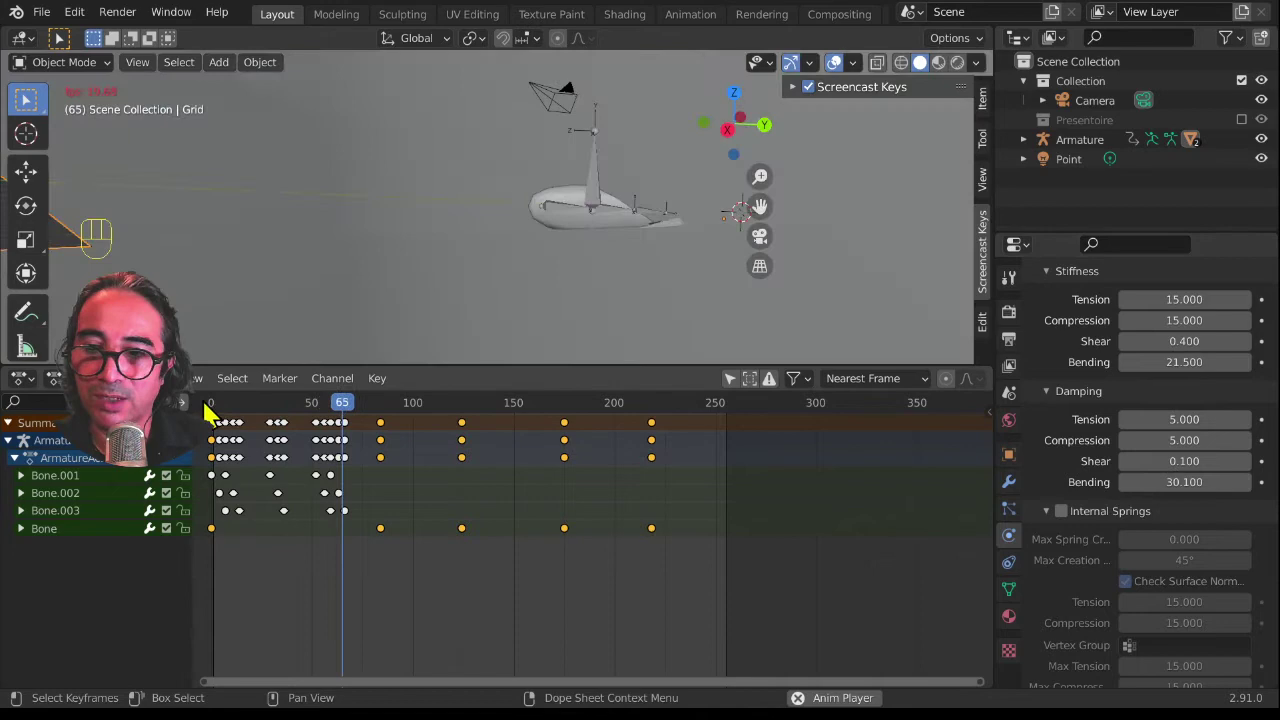
click(206, 406)
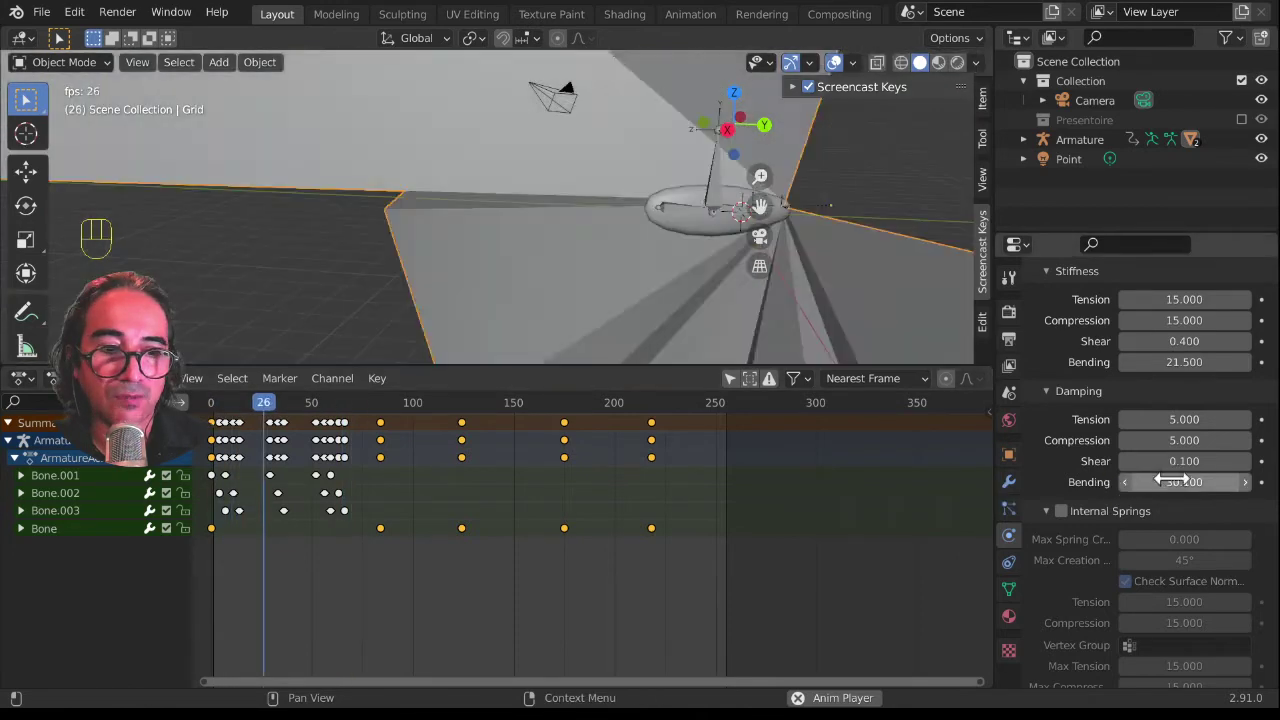
drag(1171, 481, 1105, 481)
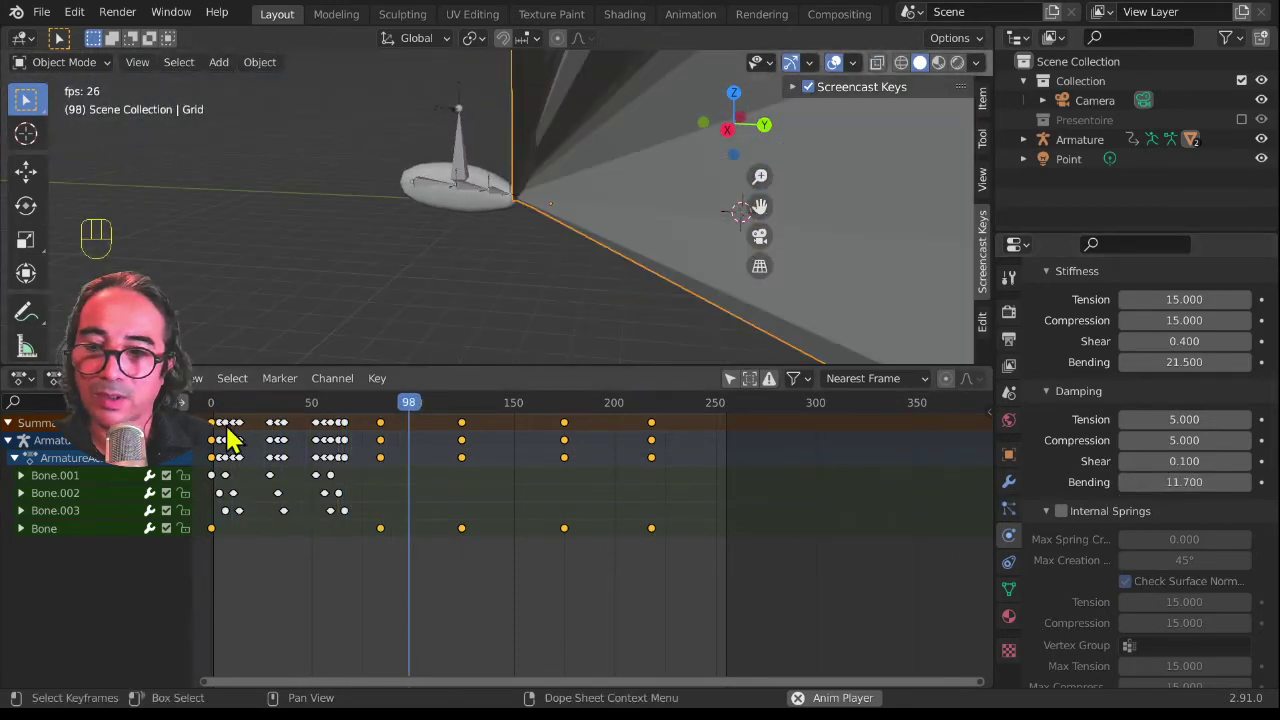
click(206, 405)
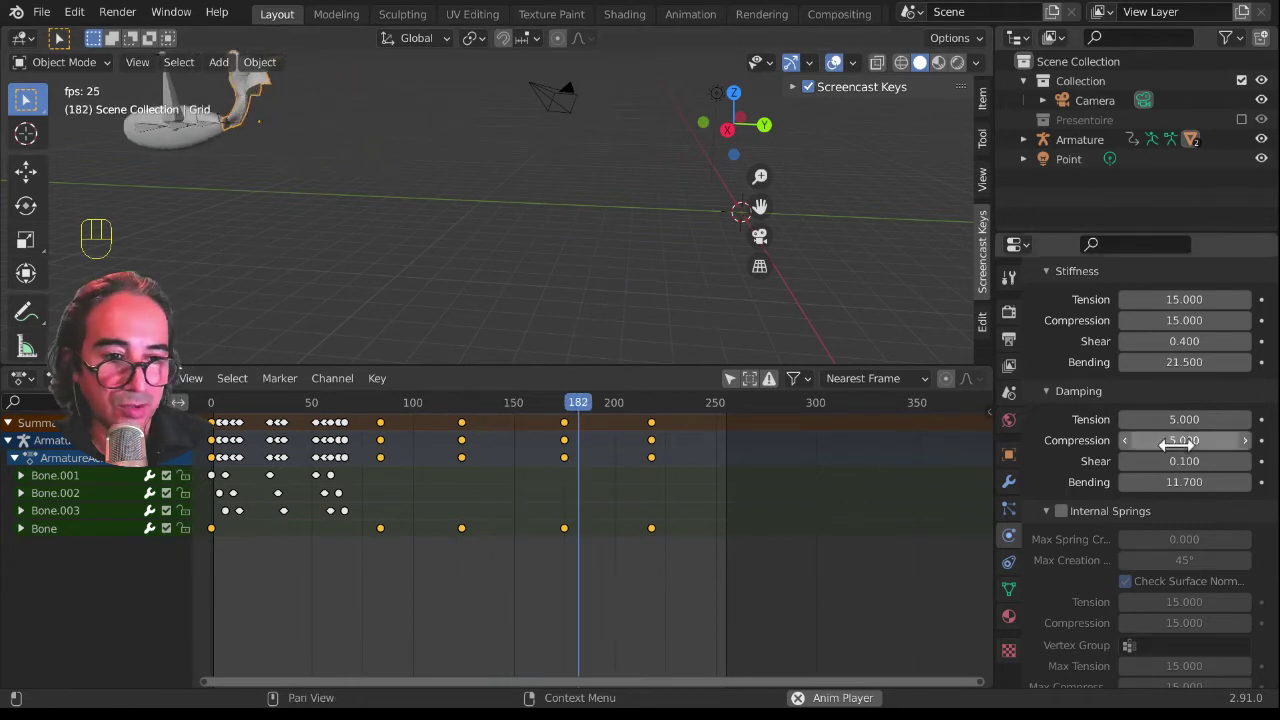
Step: Set the tail cloth's Tension to 37.1 for damping and 30.3 for stiffness while the animation plays
drag(1172, 420, 1250, 420)
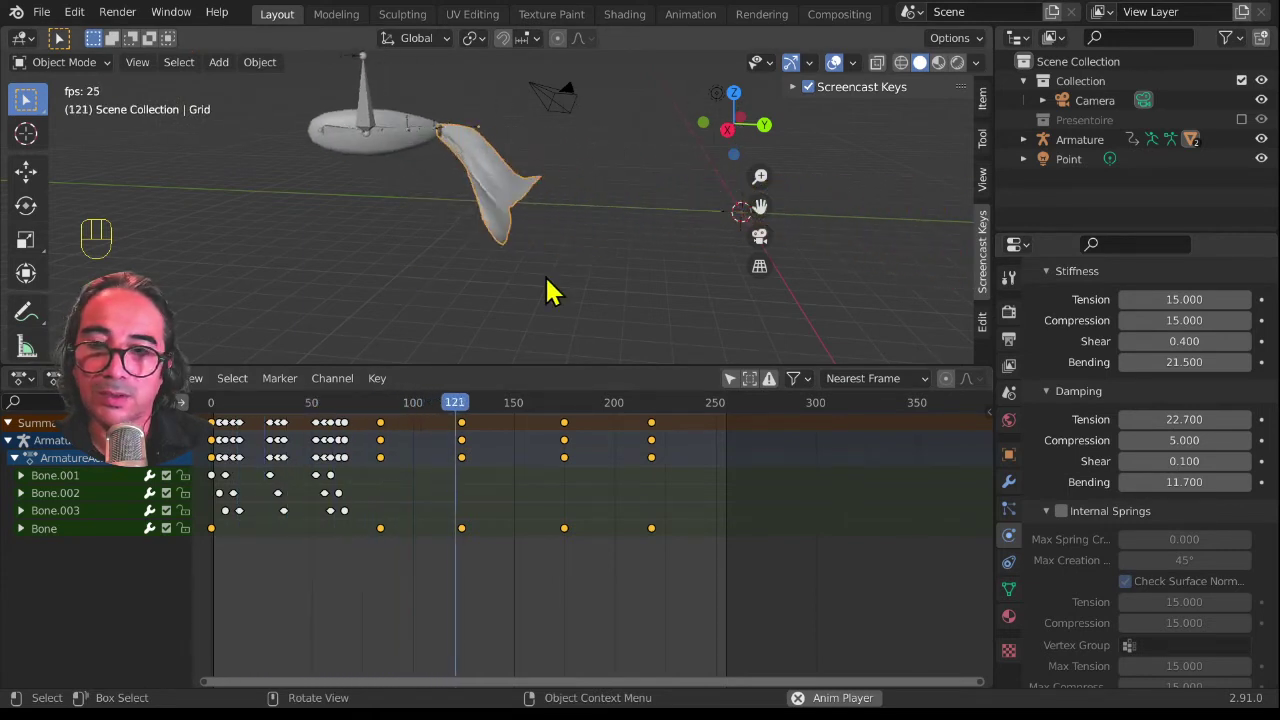
drag(1184, 420, 1187, 420)
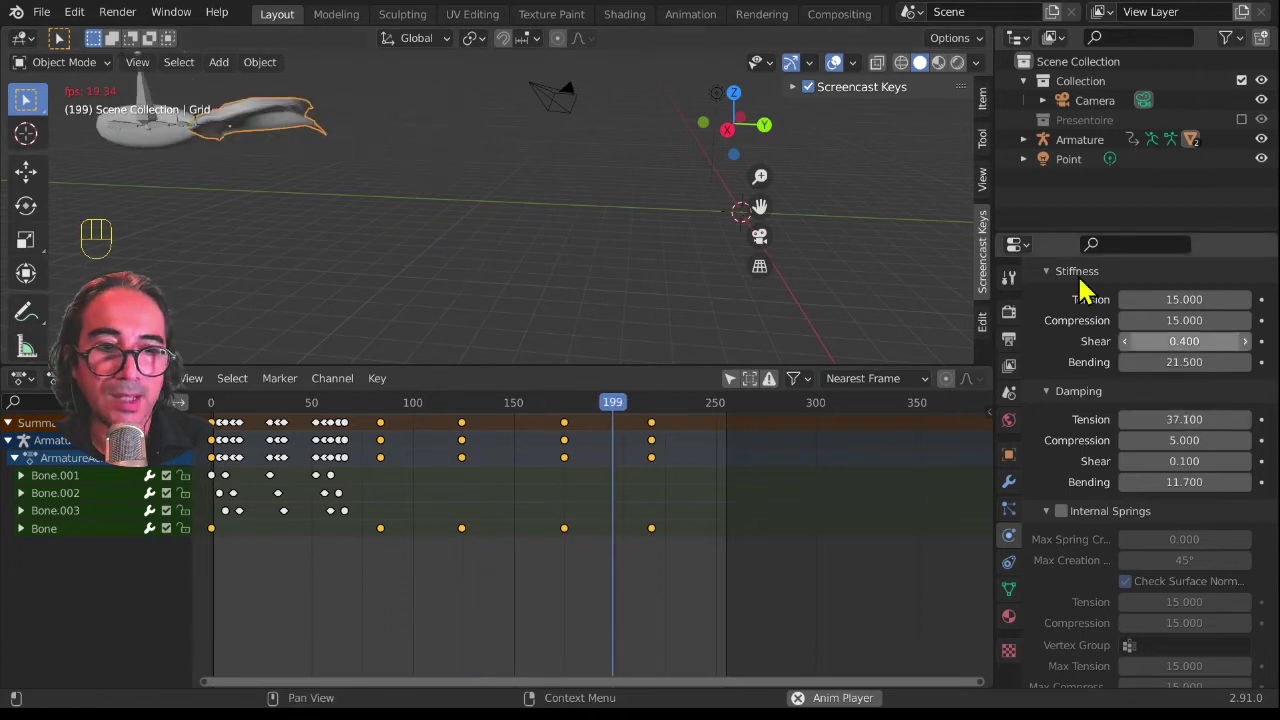
scroll(1083, 288, up, 2)
drag(1150, 345, 1204, 345)
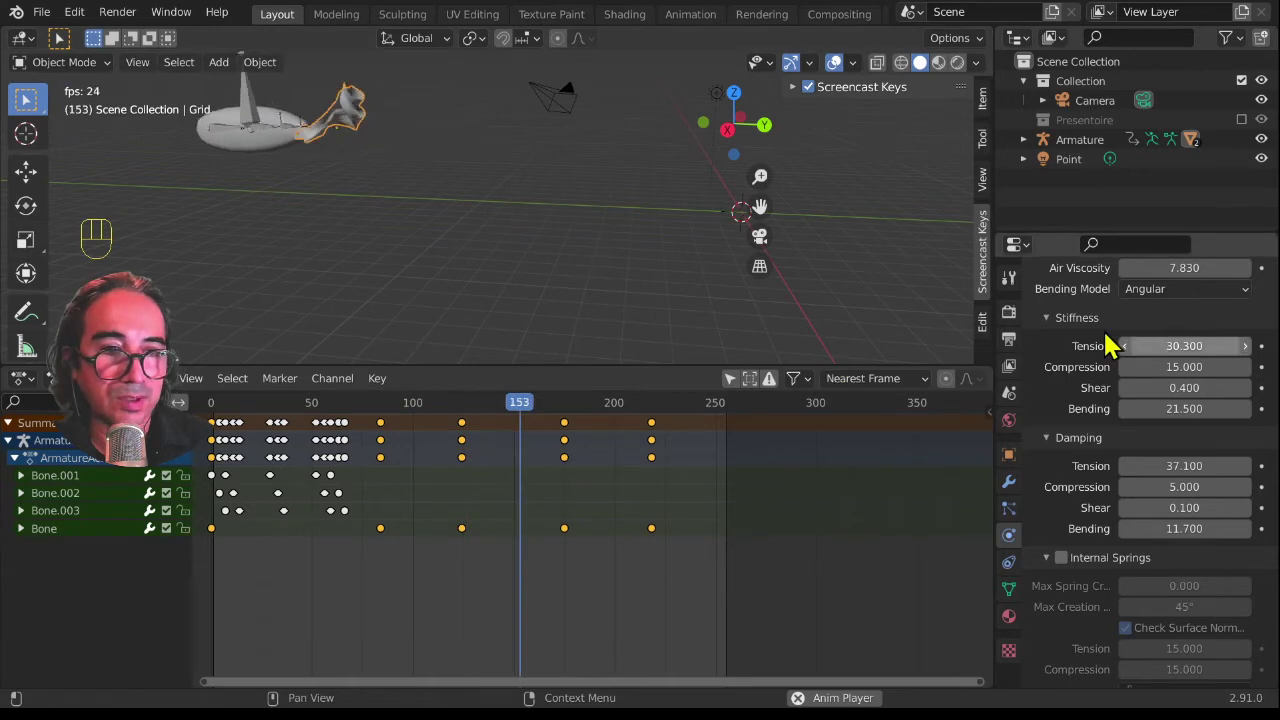
Step: Set the tail cloth's Vertex Mass to 0.16 kg and replay the animation from the start
scroll(1110, 345, up, 4)
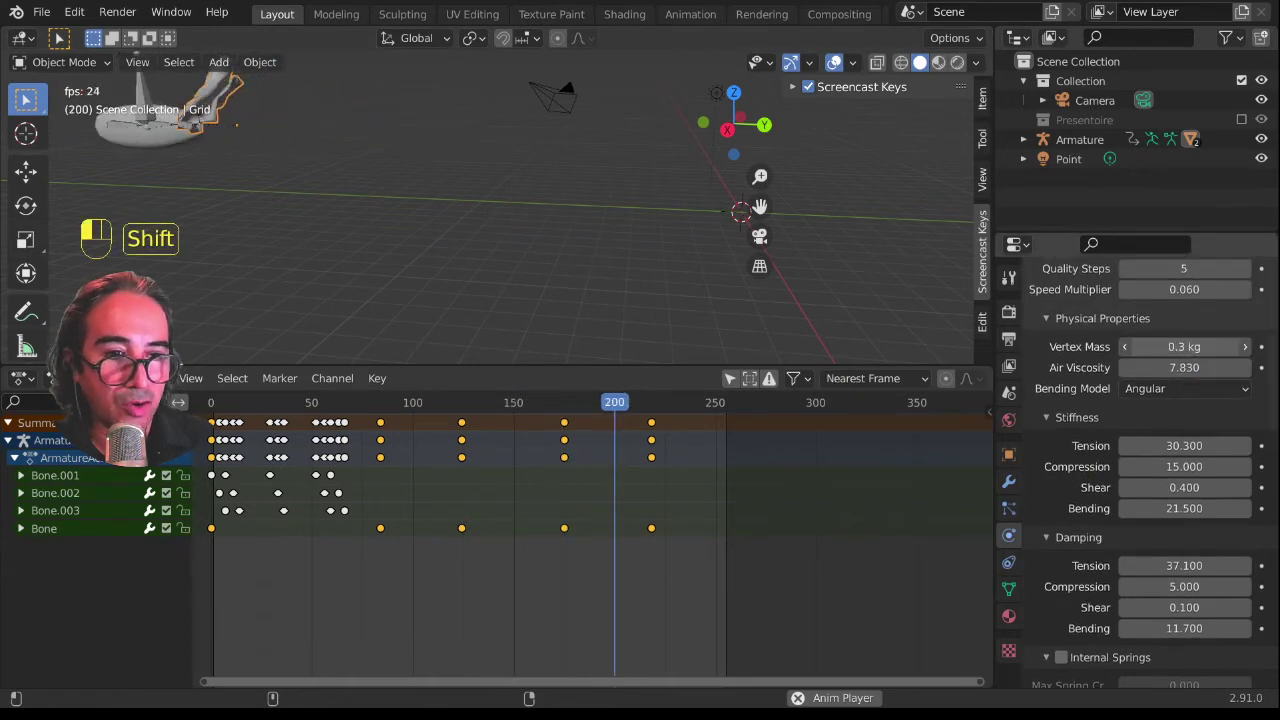
mouse_move(1184, 347)
shift+mouse_down()
mouse_move(1148, 347)
mouse_move(1160, 347)
shift+mouse_up()
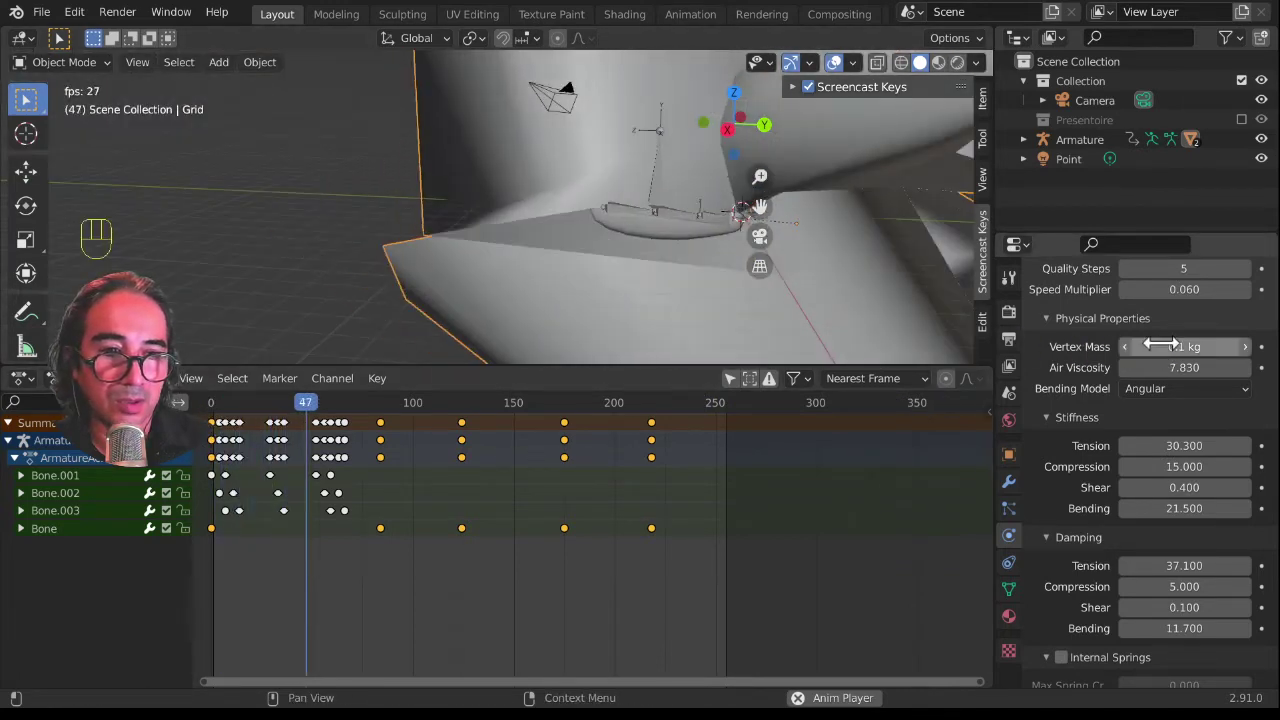
shift+drag(1160, 346, 1178, 346)
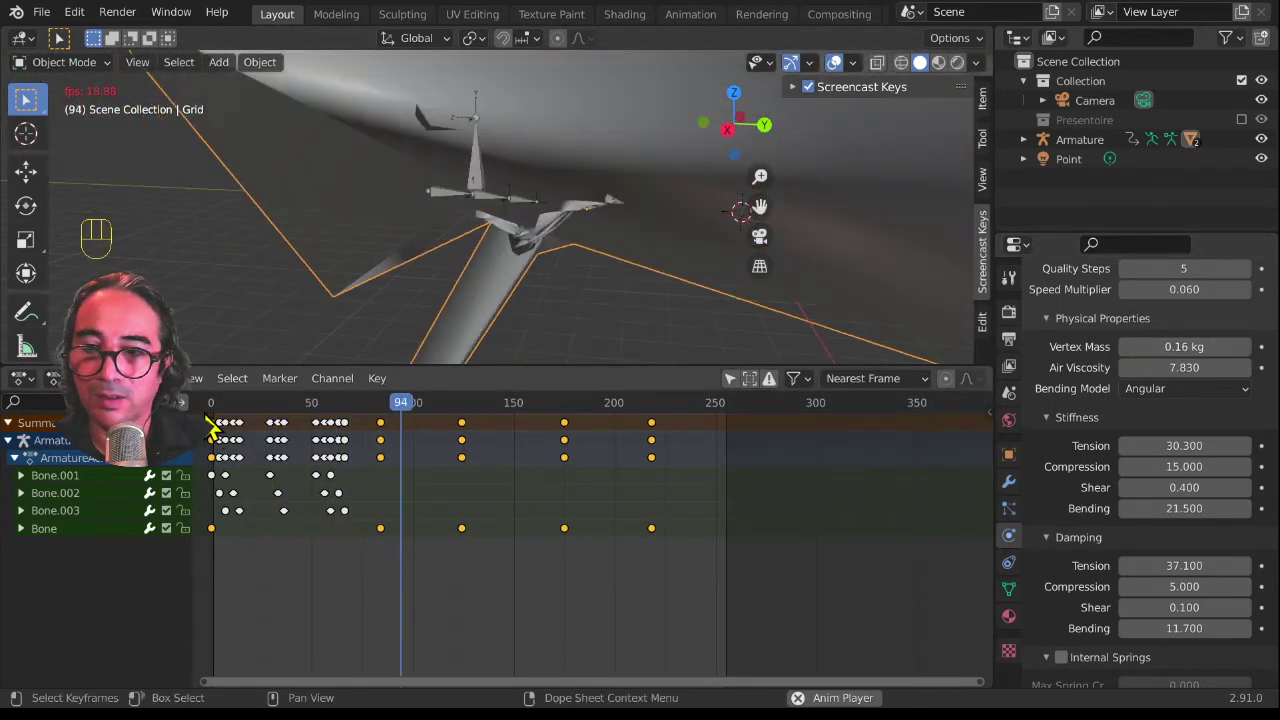
key(shift+Left)
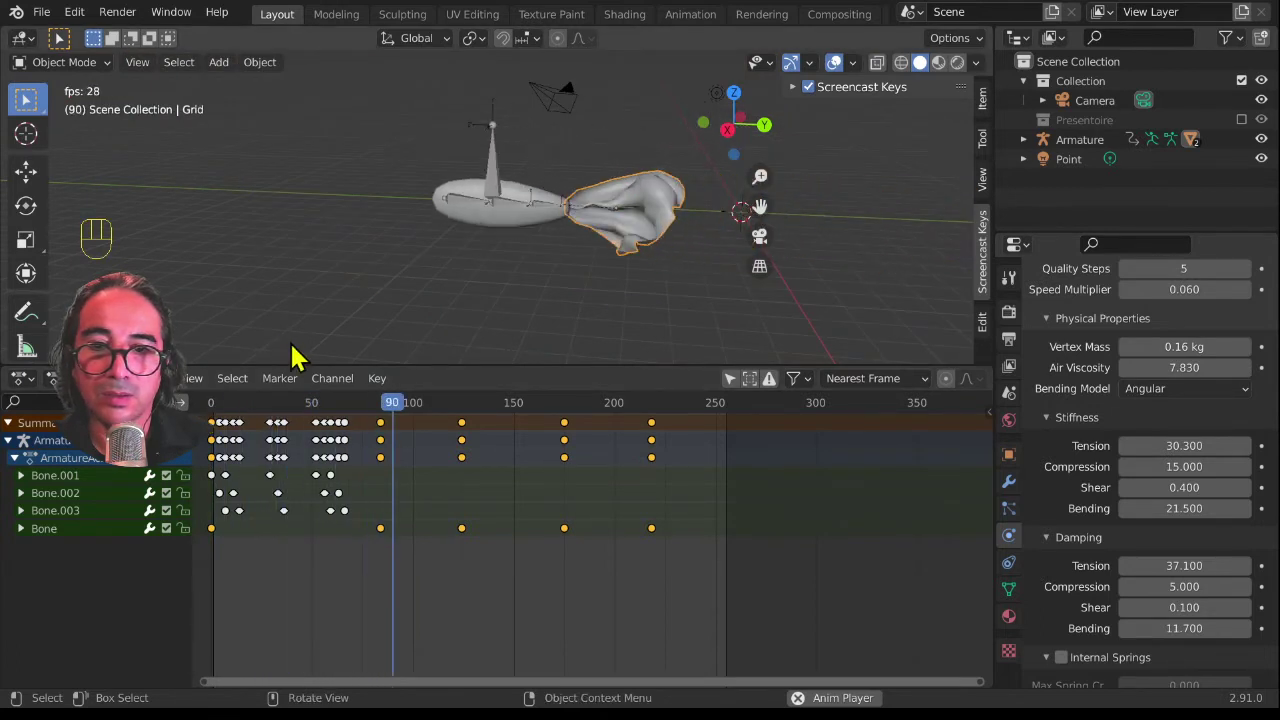
Step: Examine the swimming fish in the Right Orthographic view during playback, stop the animation at frame 45 and save the file
middle_drag(295, 355, 380, 280)
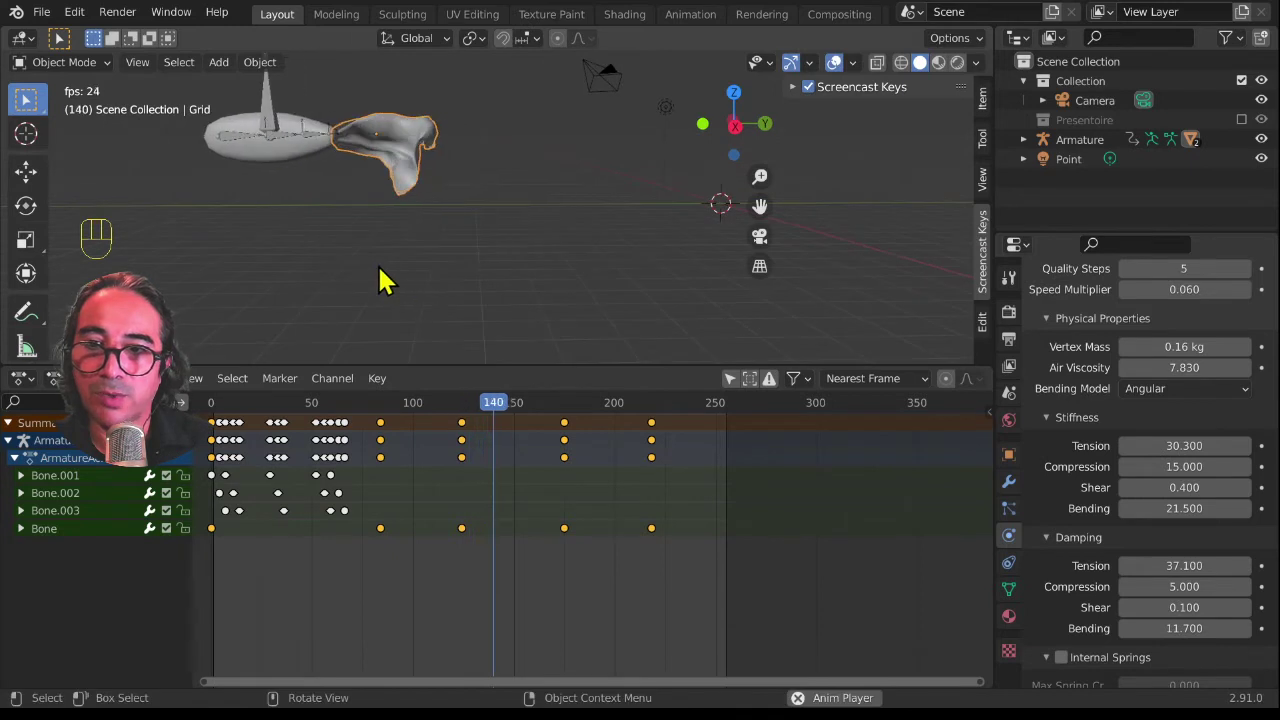
shift+middle_drag(294, 271, 437, 337)
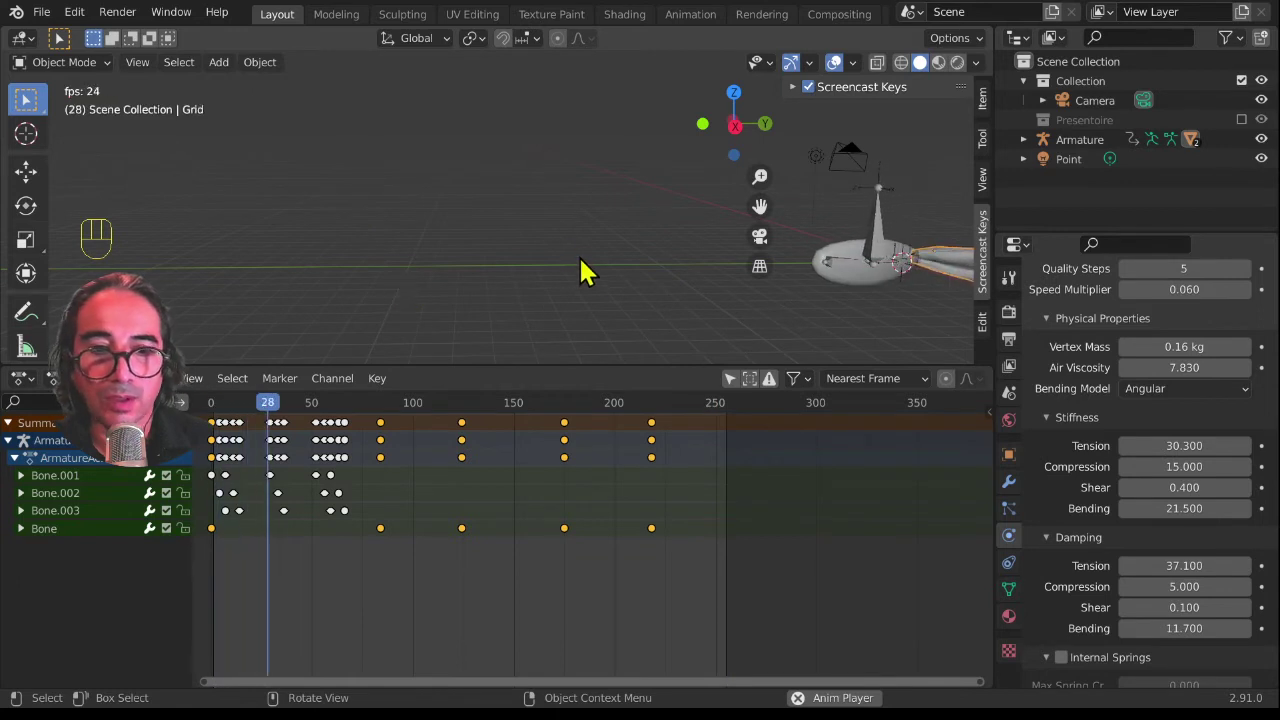
key(KP_3)
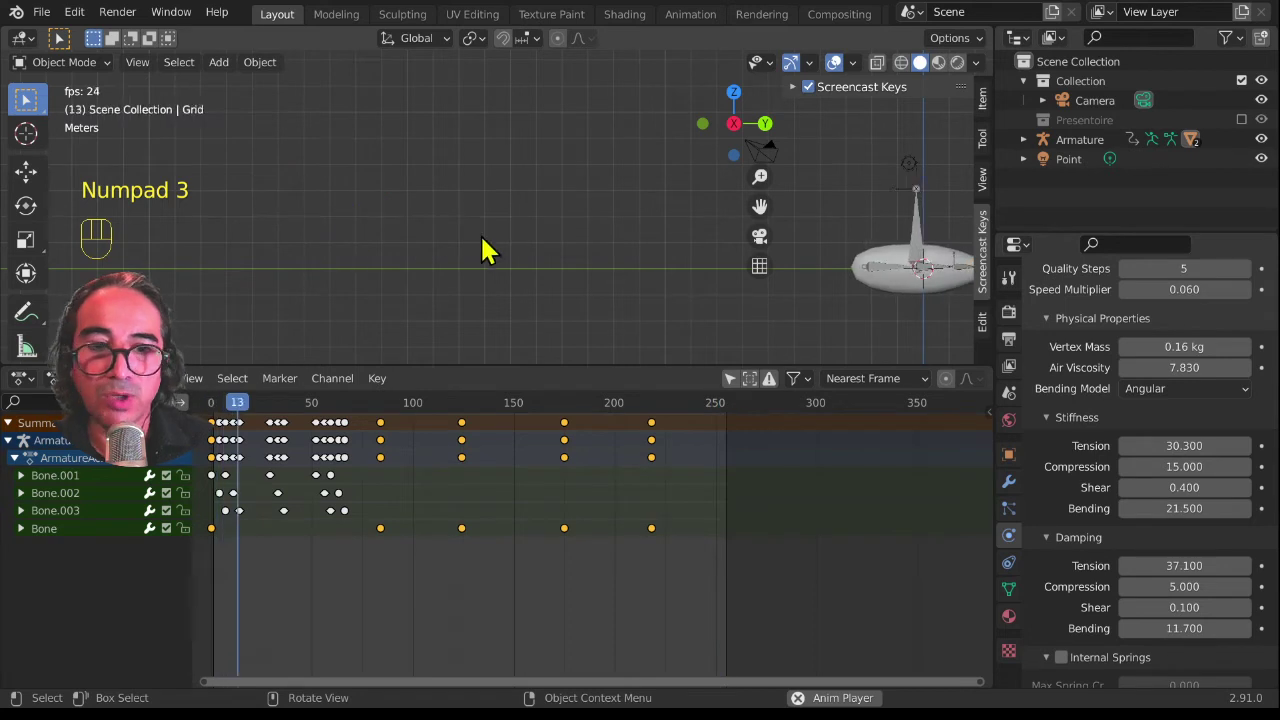
key(space)
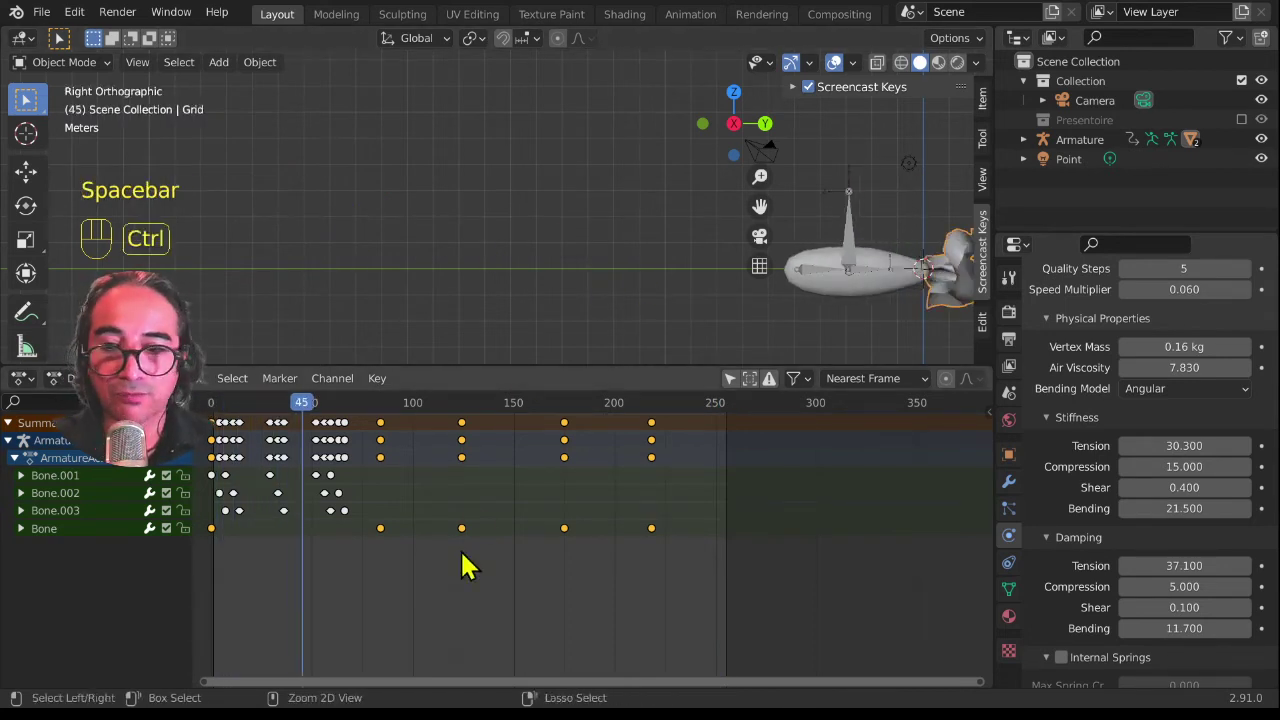
Step: In the Texture Paint workspace, add a 1024 px Base Color paint slot to the tail, filled blue with H 0.6, S 0.541, V 0.482
click(543, 18)
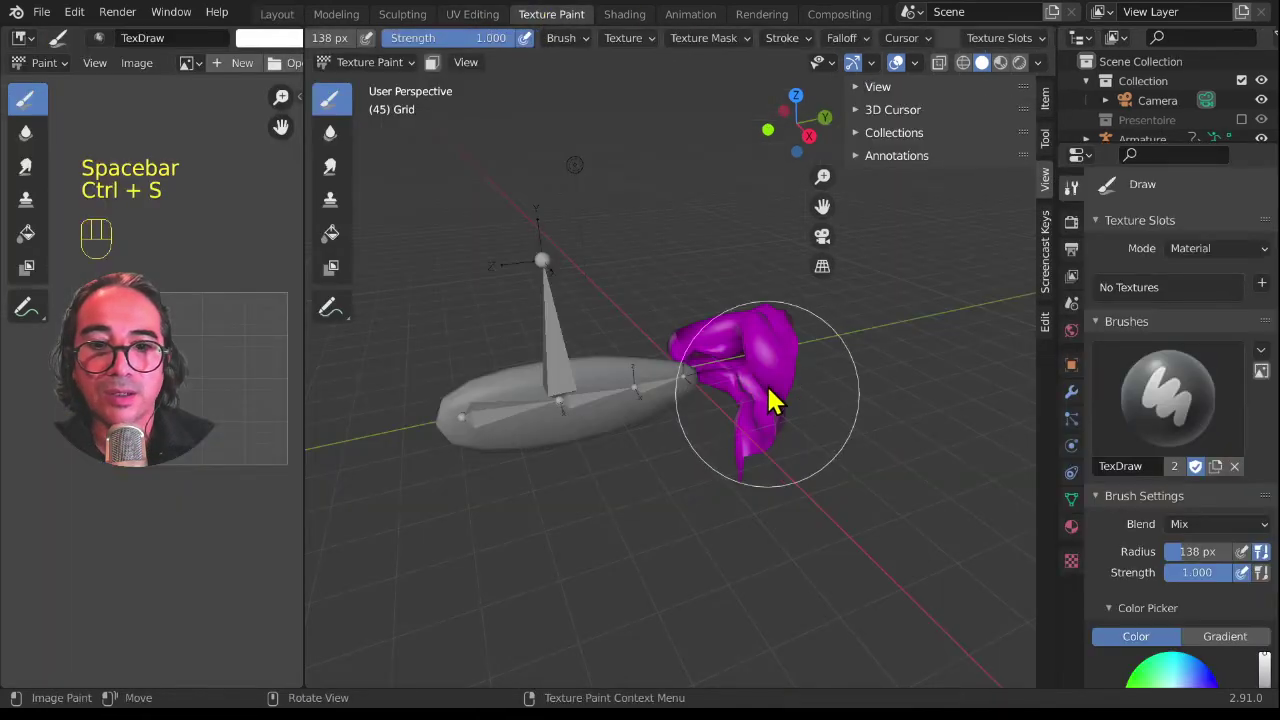
click(1045, 140)
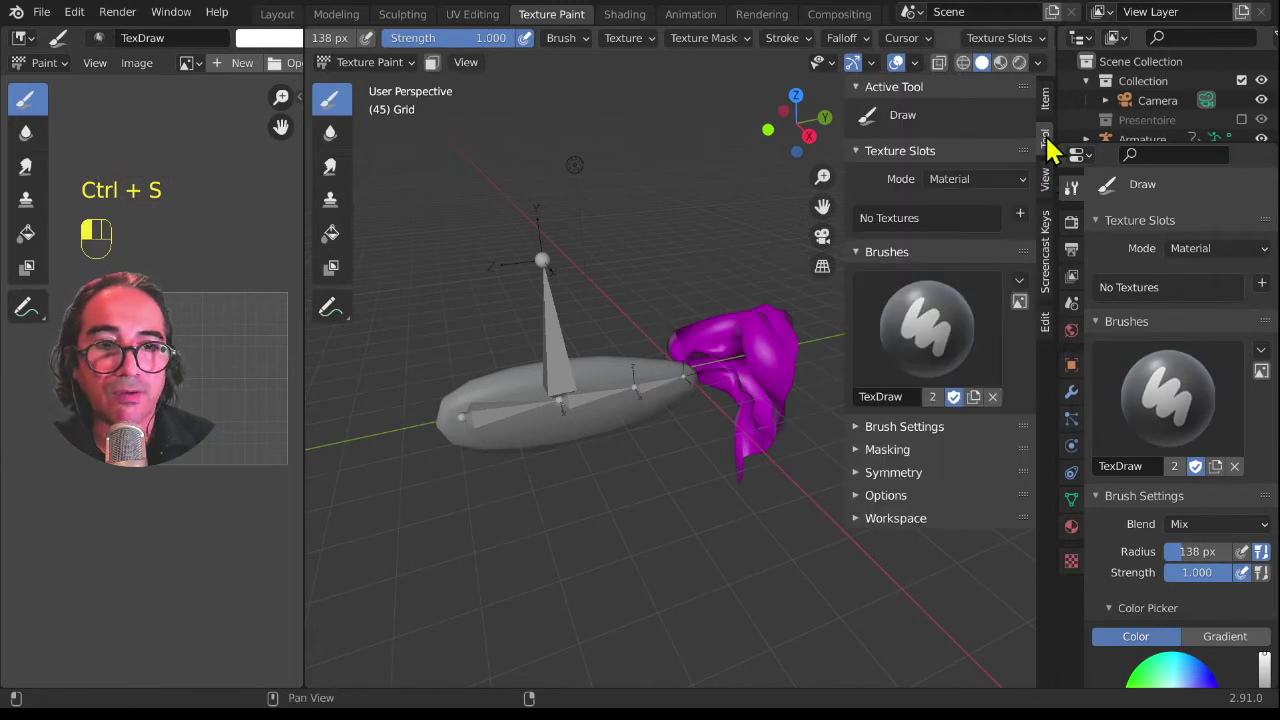
click(1020, 213)
click(1062, 238)
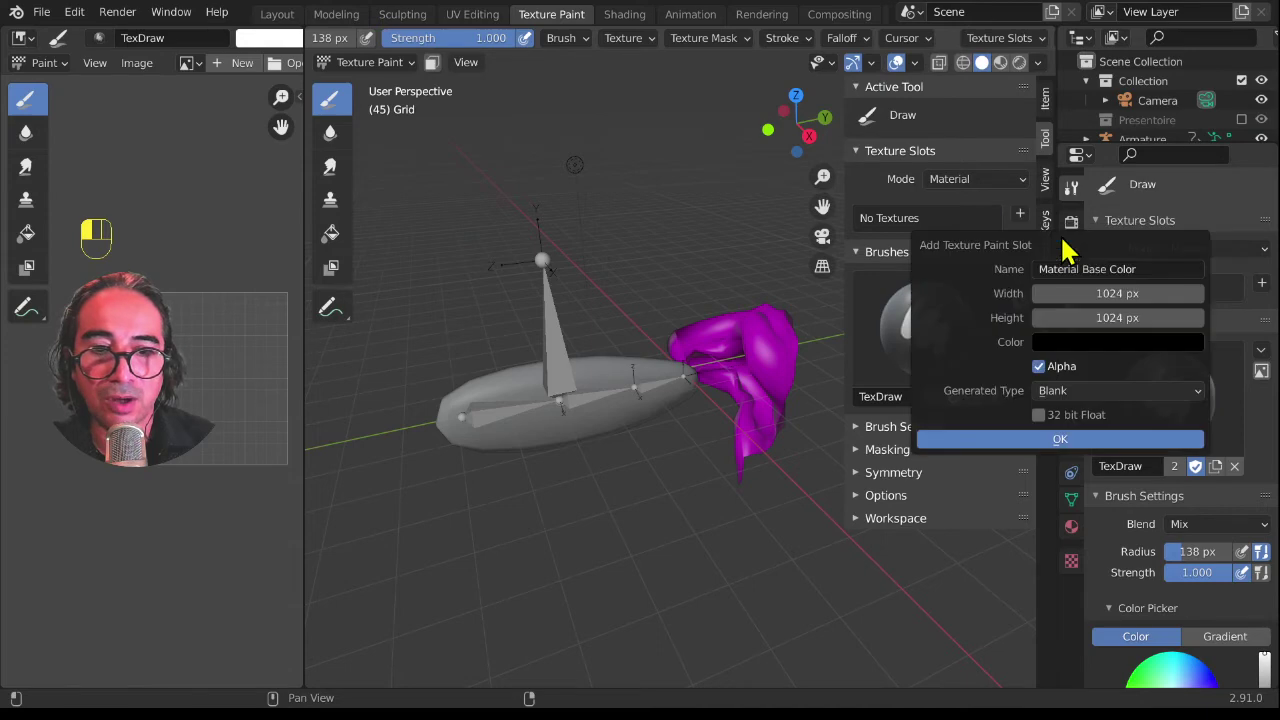
click(1070, 345)
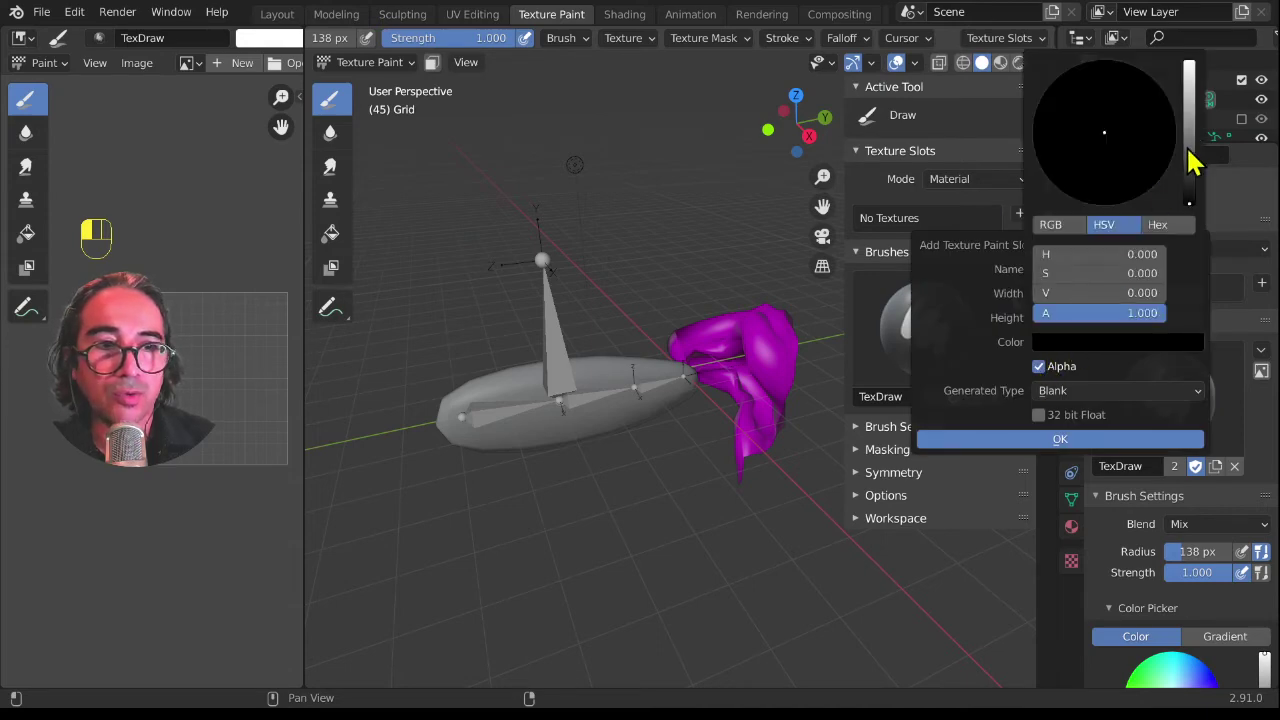
click(1189, 135)
click(1127, 100)
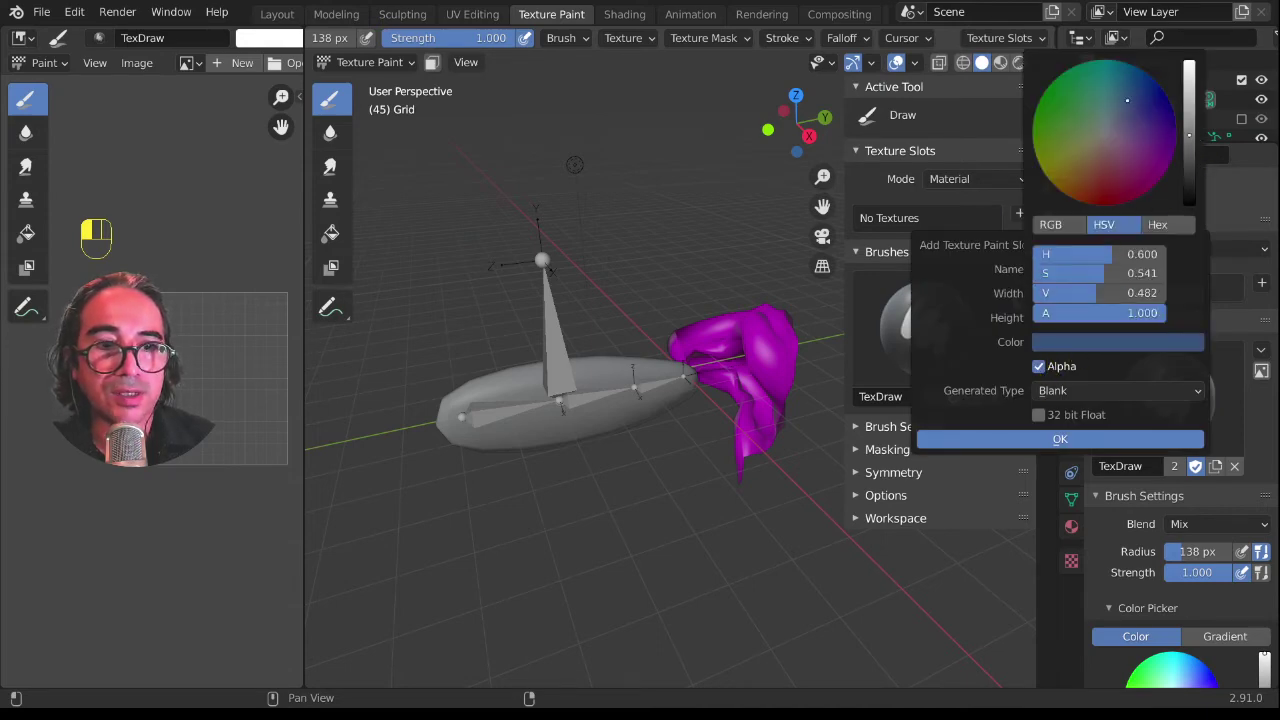
click(1060, 439)
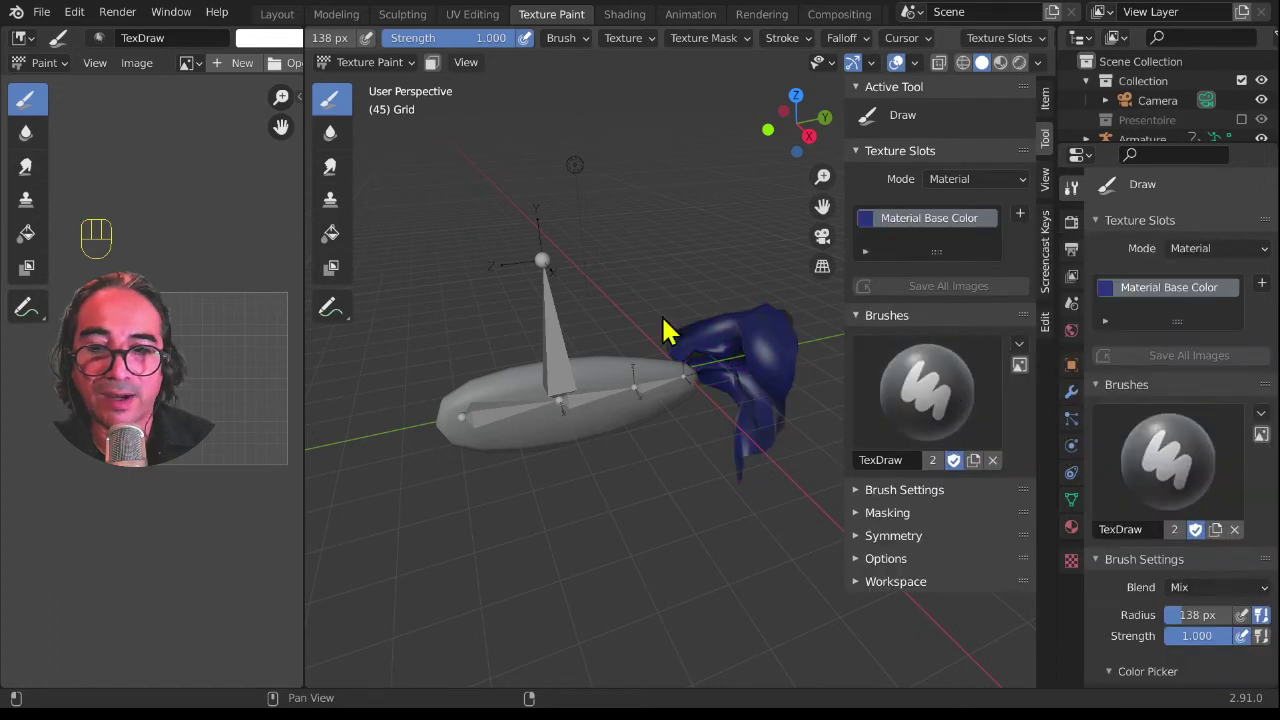
Step: Show the whole Material Base Color texture in the image editor and play the animation in the Right Orthographic view
click(925, 220)
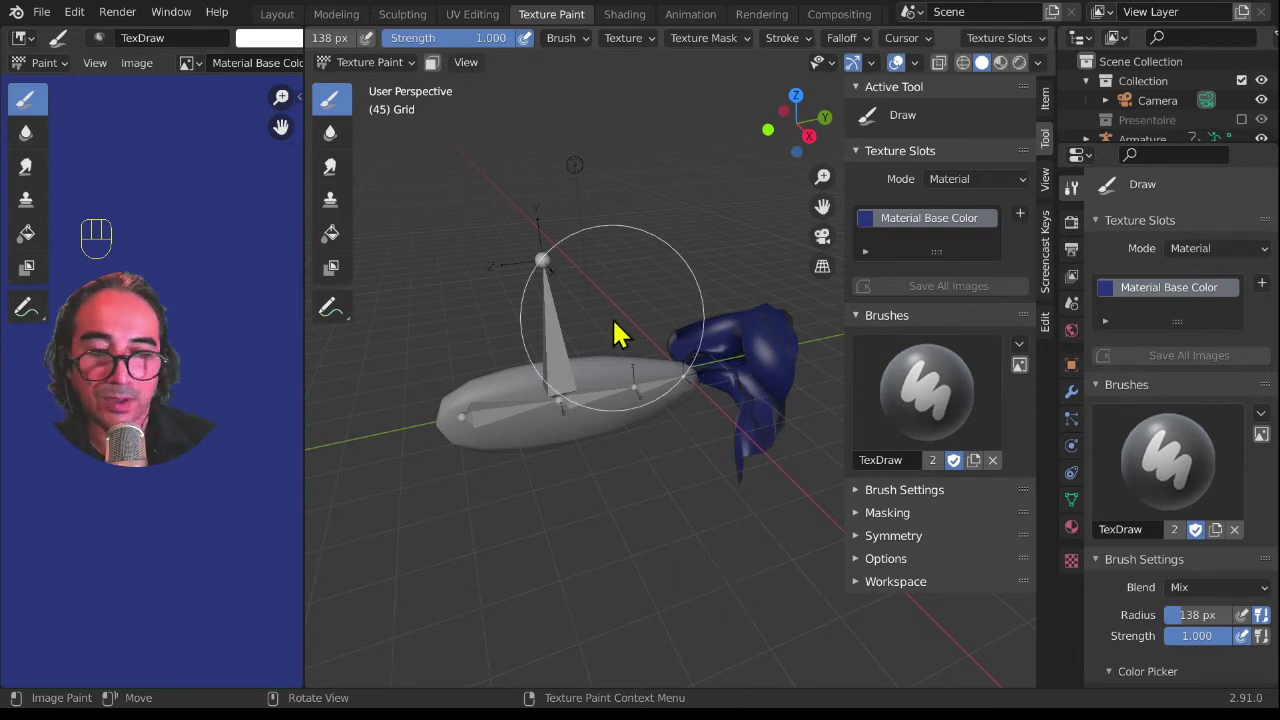
key(KP_3)
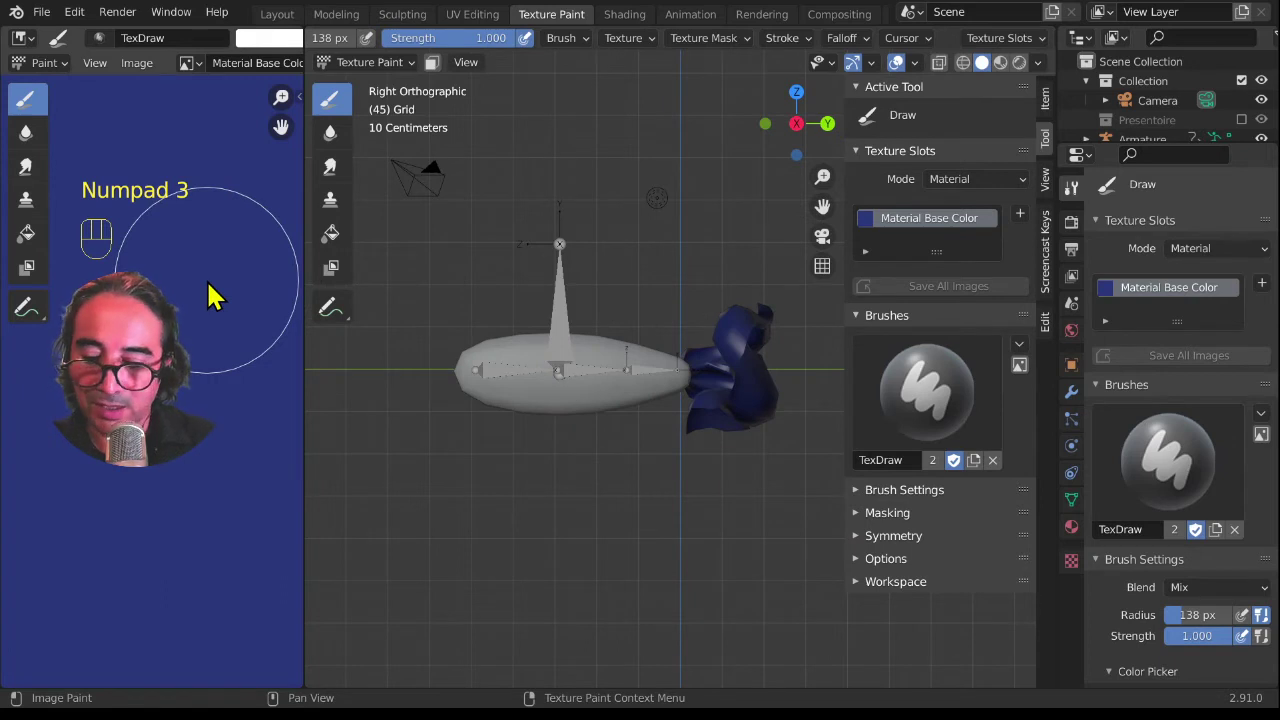
scroll(210, 300, down, 5)
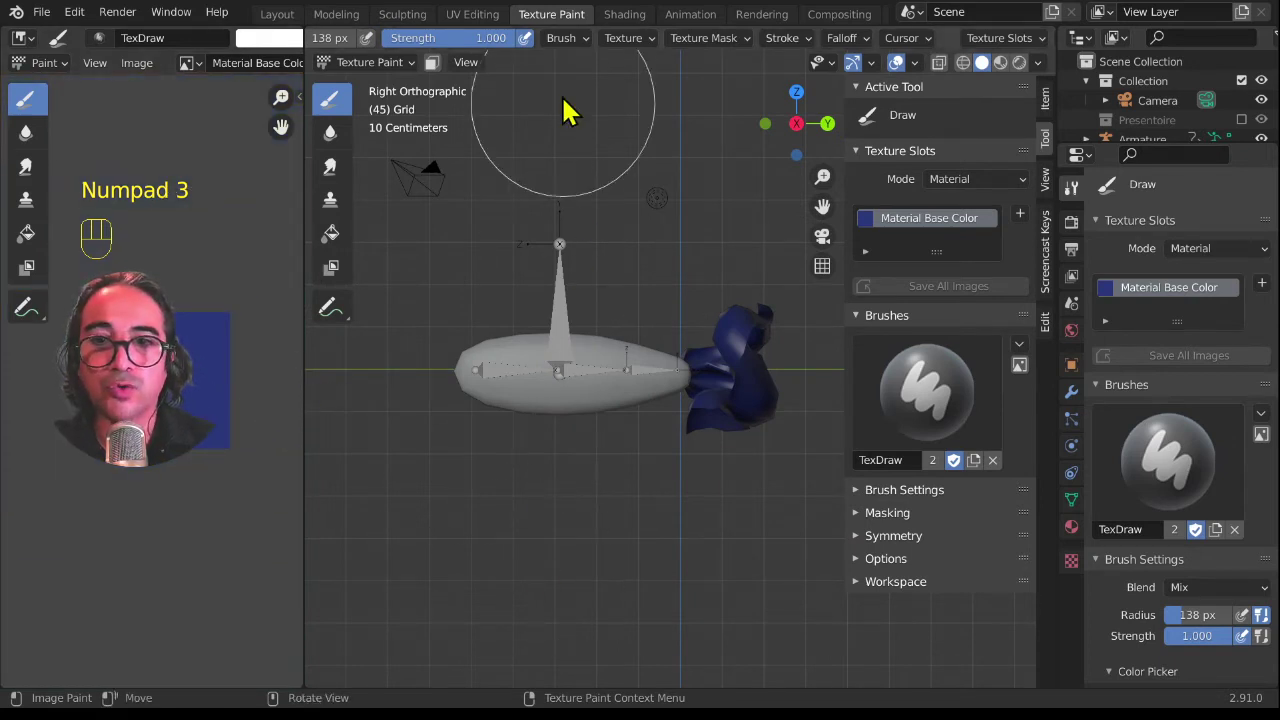
key(space)
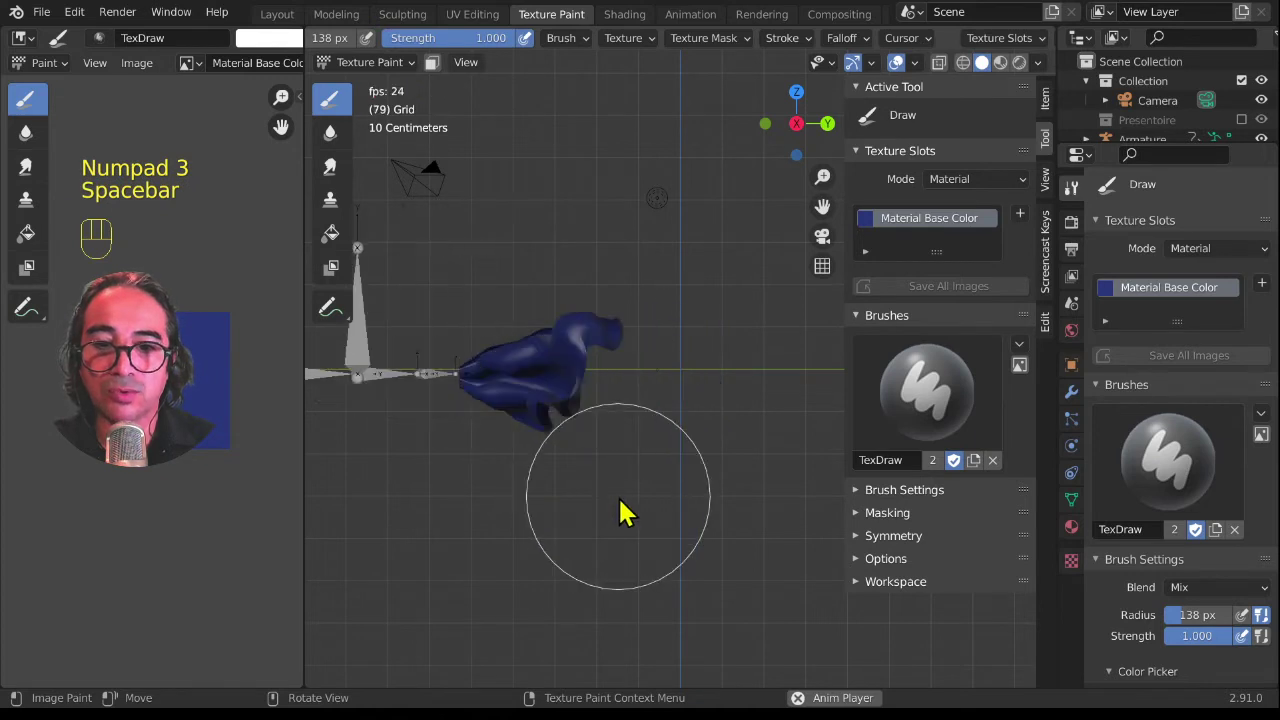
Step: Stop the animation and paint two vertical white stripes in the lower part of the tail's base color texture
scroll(597, 508, down, 7)
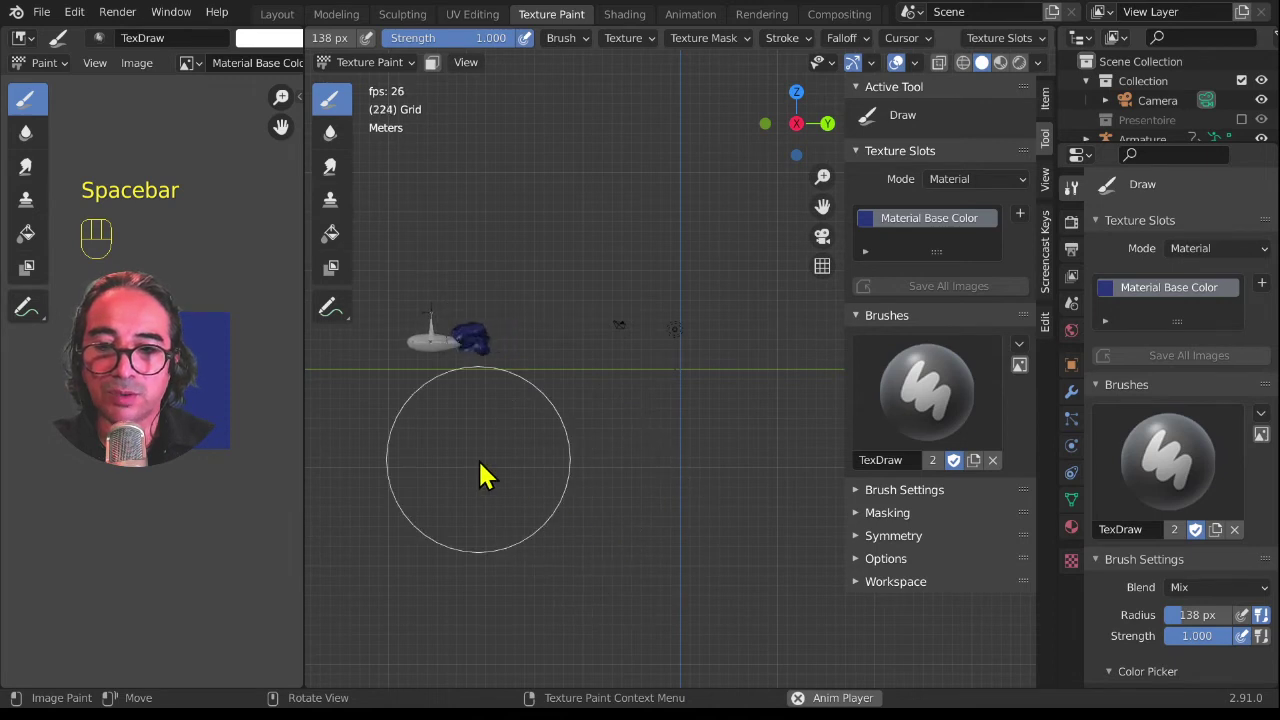
key(space)
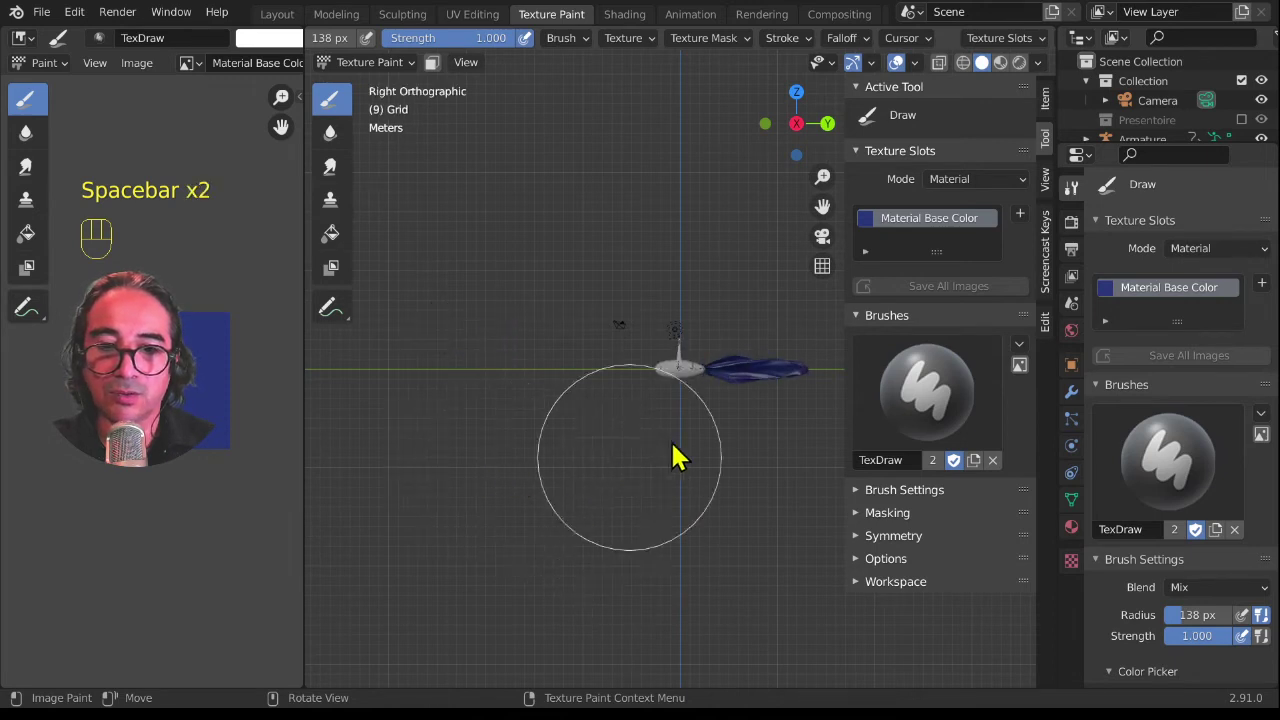
shift+middle_drag(691, 428, 500, 401)
scroll(591, 361, up, 5)
scroll(528, 353, up, 3)
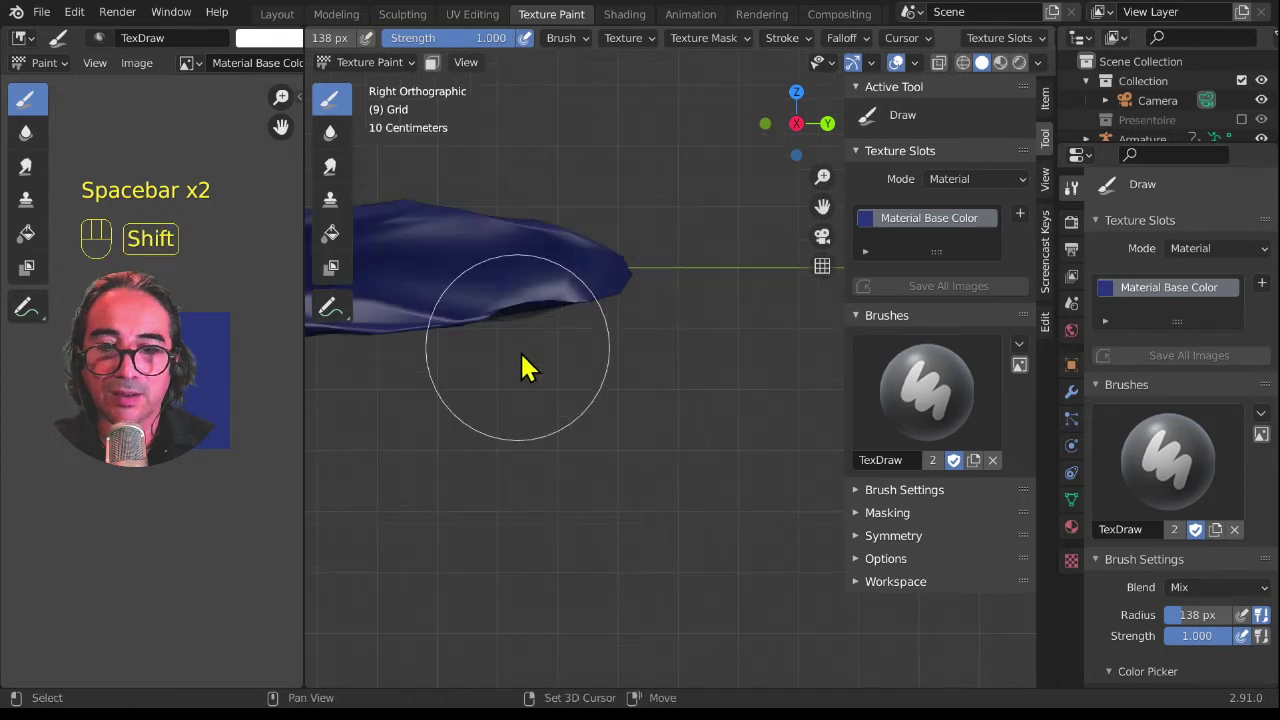
shift+middle_drag(523, 352, 699, 404)
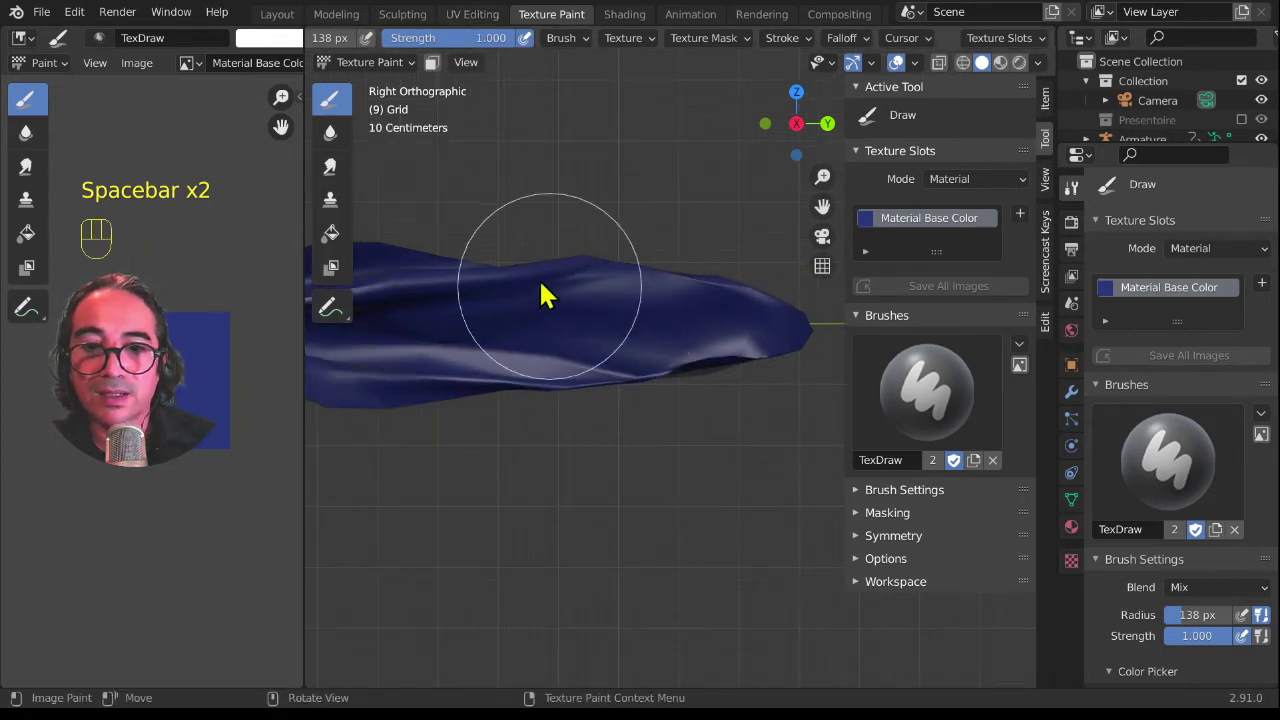
scroll(563, 303, down, 2)
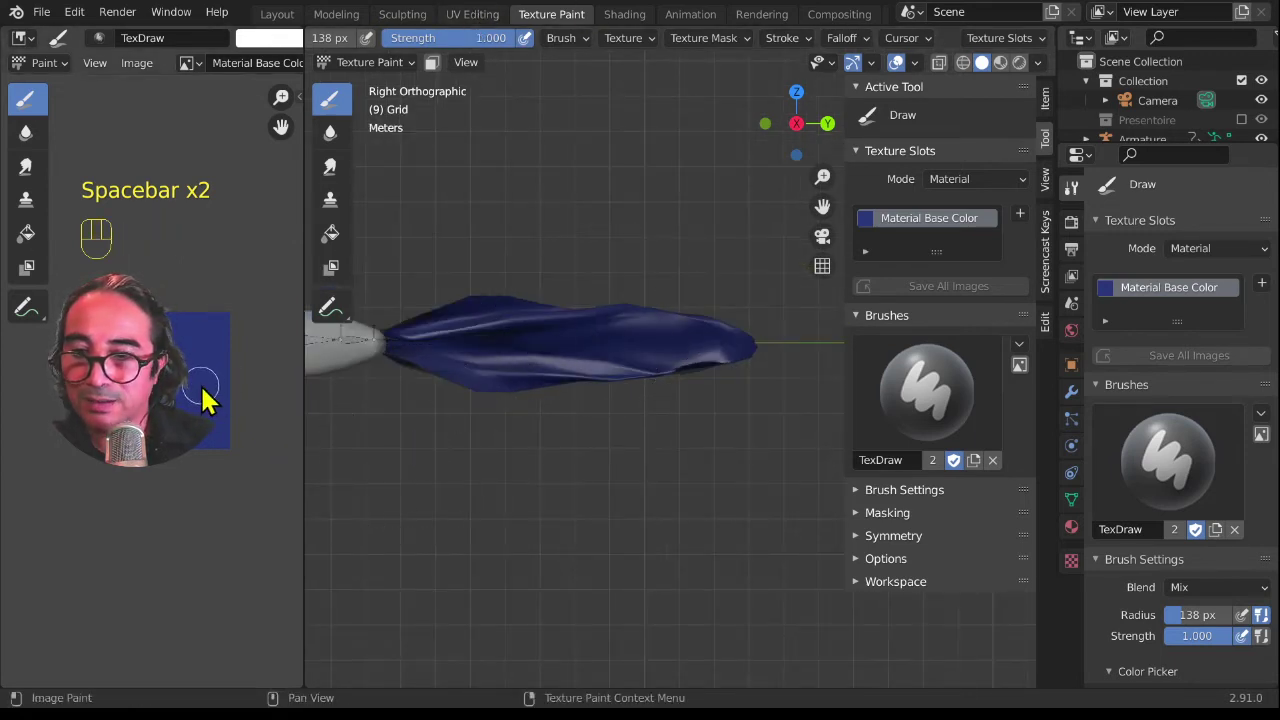
drag(215, 478, 215, 488)
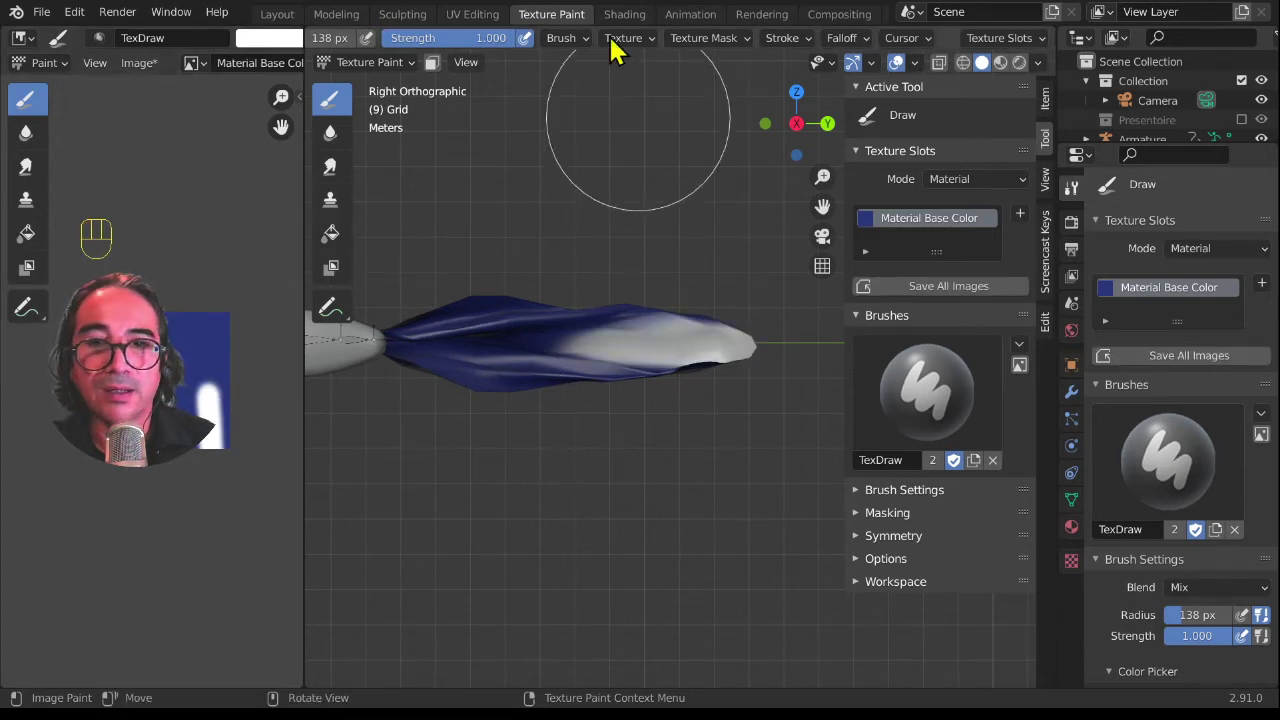
Step: In the Animation workspace, go to frame 0 and inspect the painted tail in the Right Orthographic view
click(676, 16)
click(241, 433)
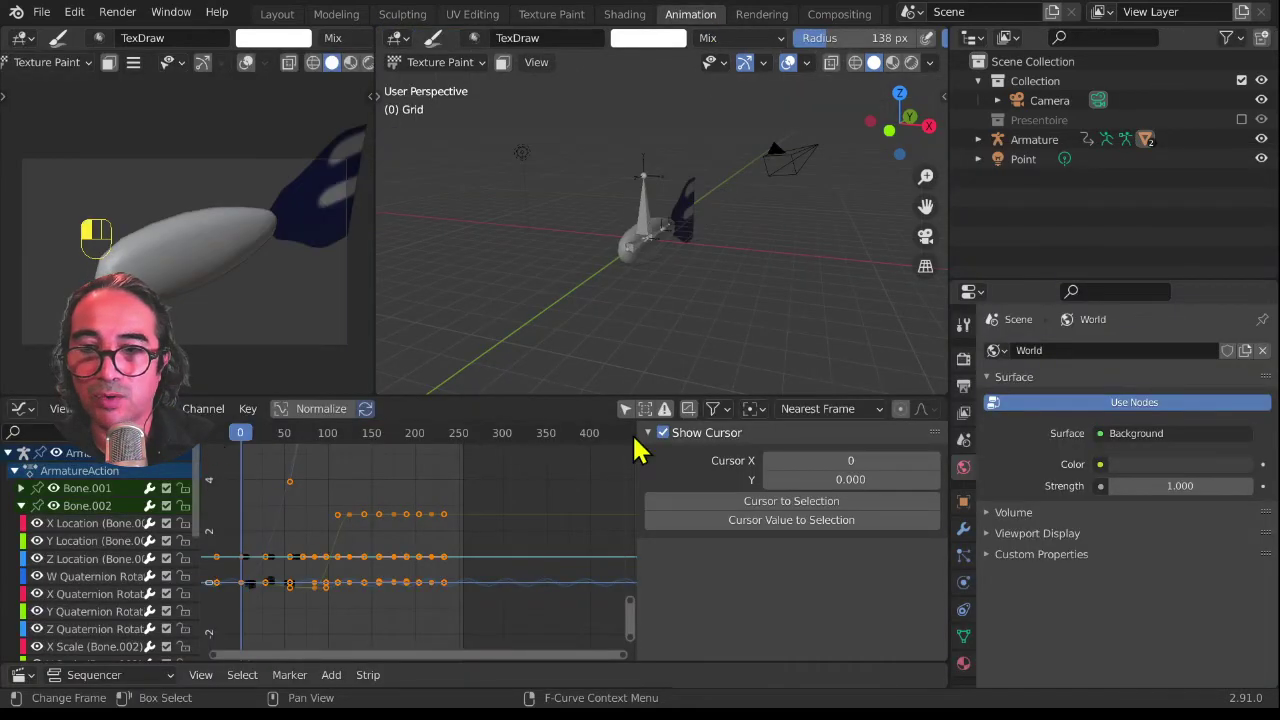
middle_drag(650, 256, 532, 252)
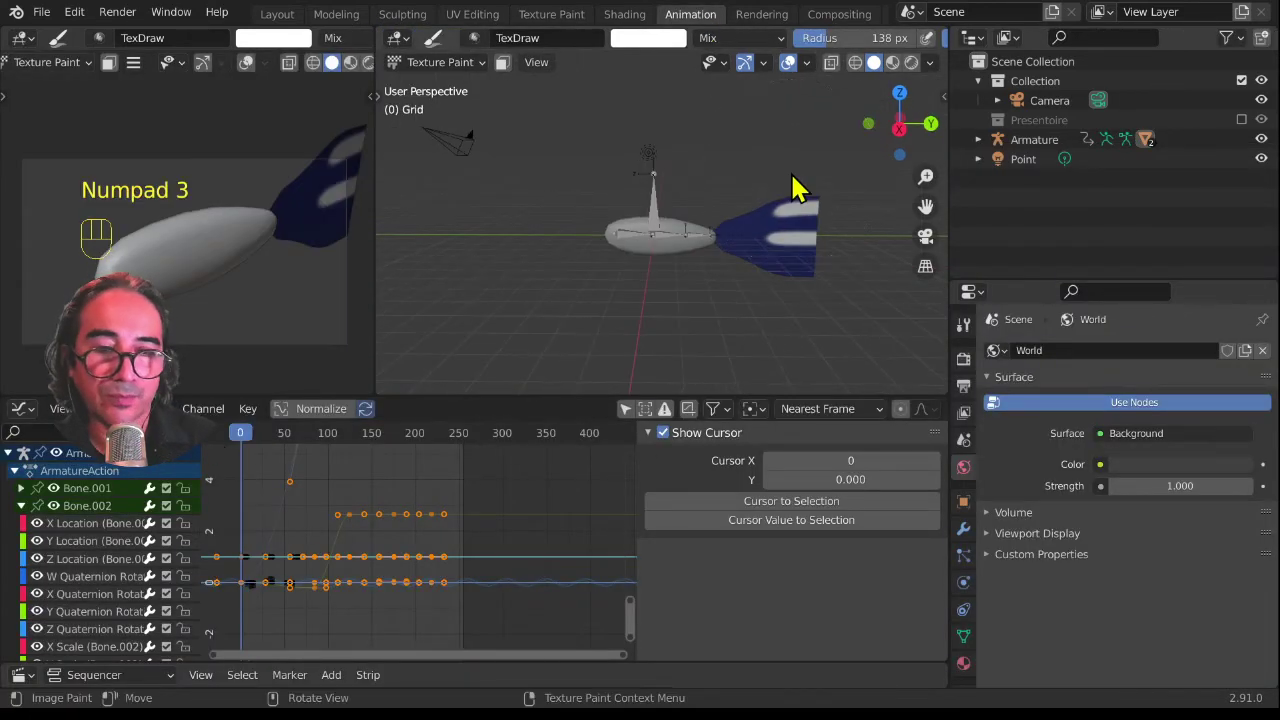
key(KP_3)
scroll(789, 263, up, 2)
shift+middle_drag(789, 263, 597, 277)
scroll(686, 266, up, 2)
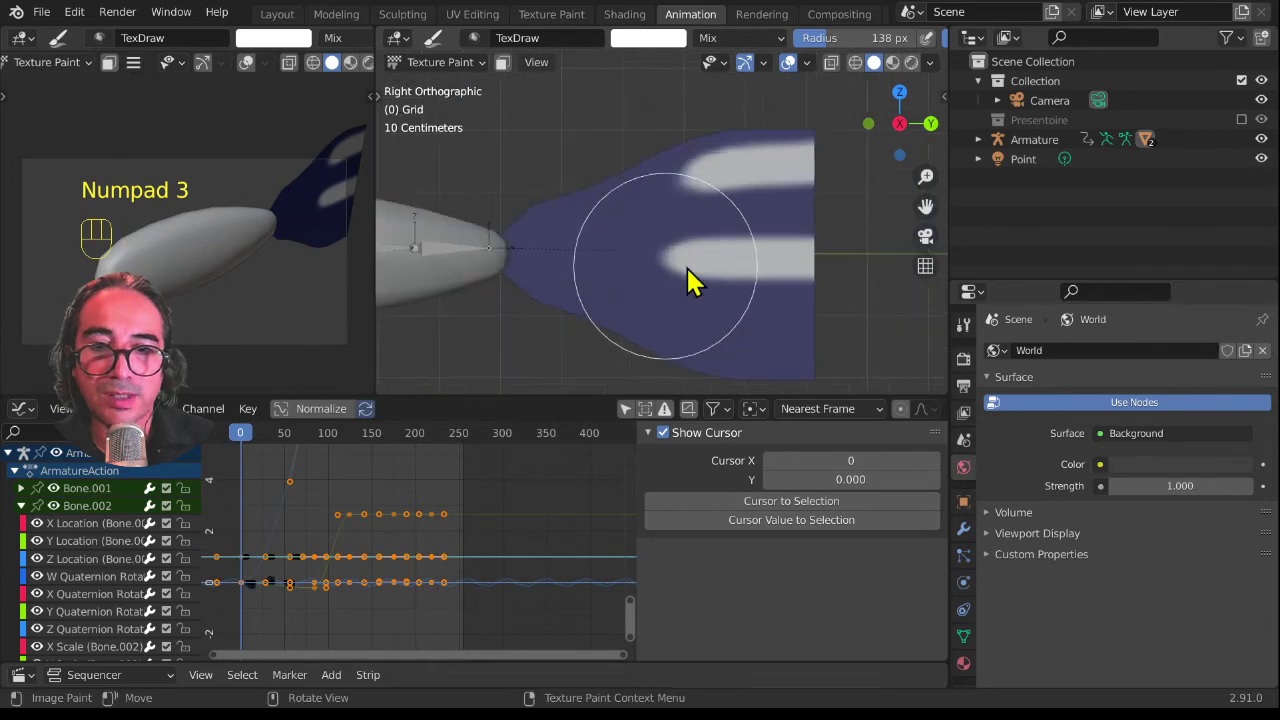
middle_drag(301, 254, 257, 261)
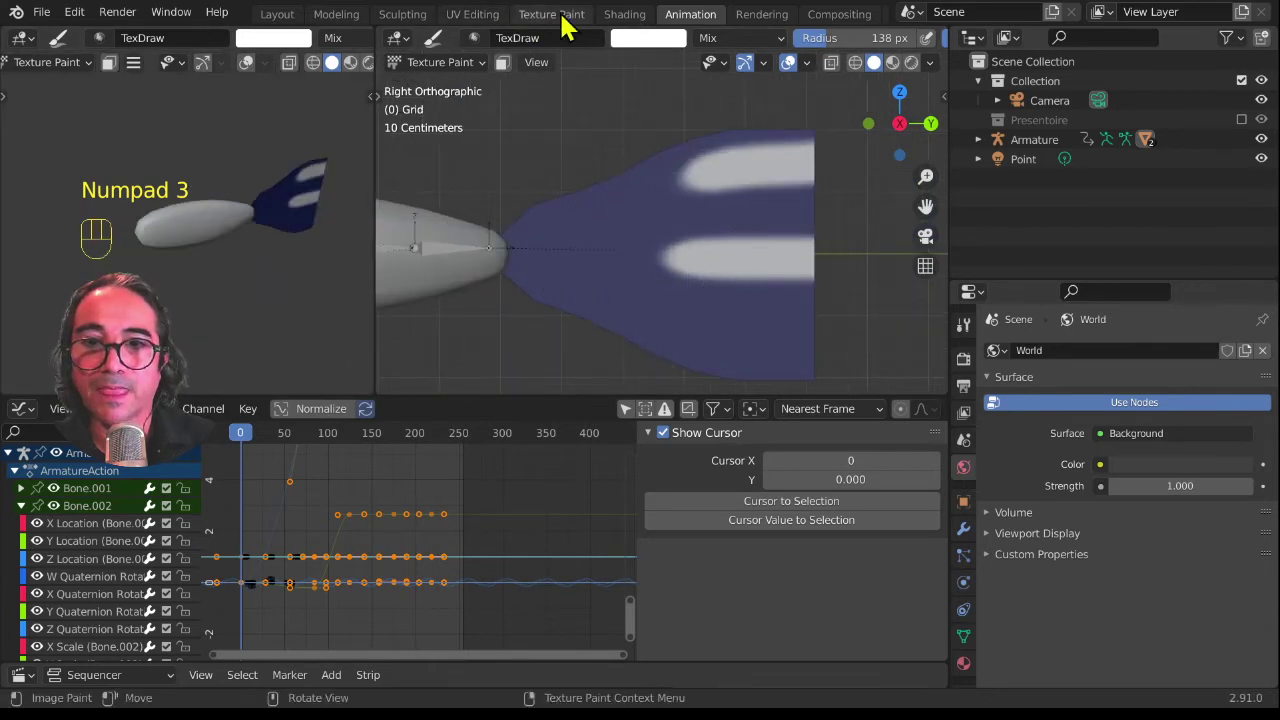
Step: Return to the Texture Paint workspace and widen the image editor so the whole tail texture fits beside the 3D view
click(573, 17)
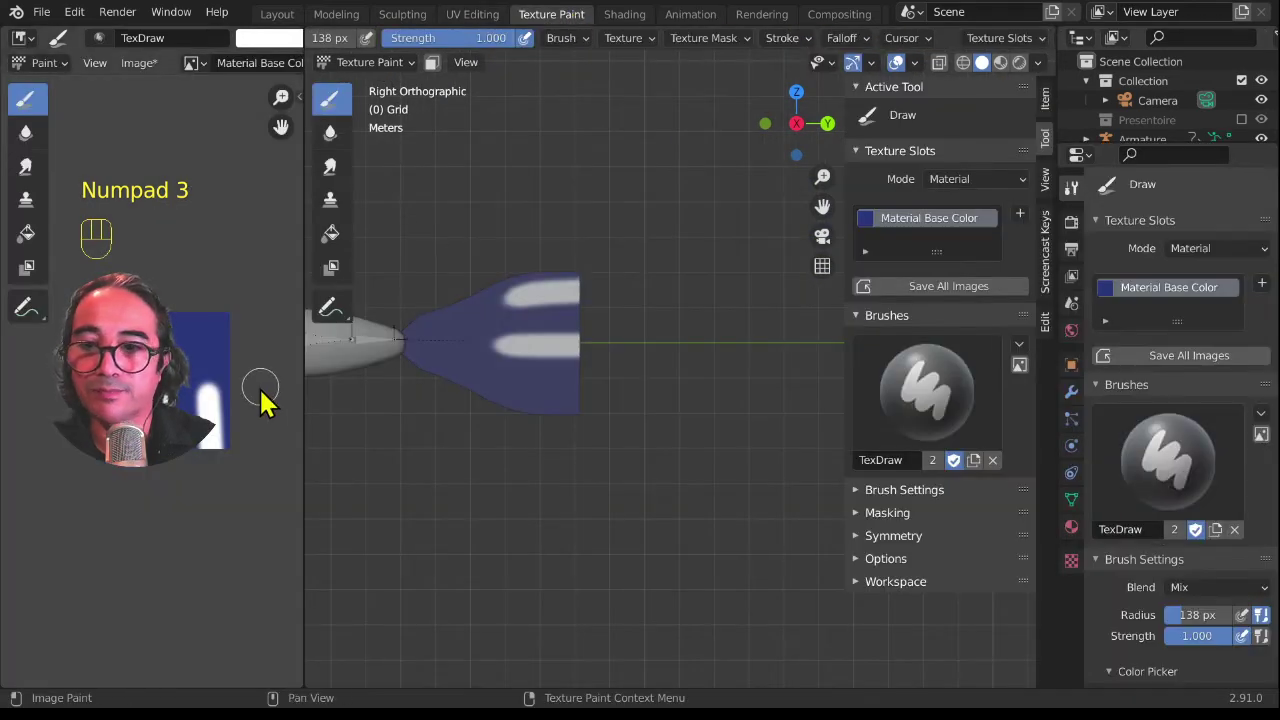
scroll(194, 457, up, 3)
shift+middle_drag(174, 470, 171, 448)
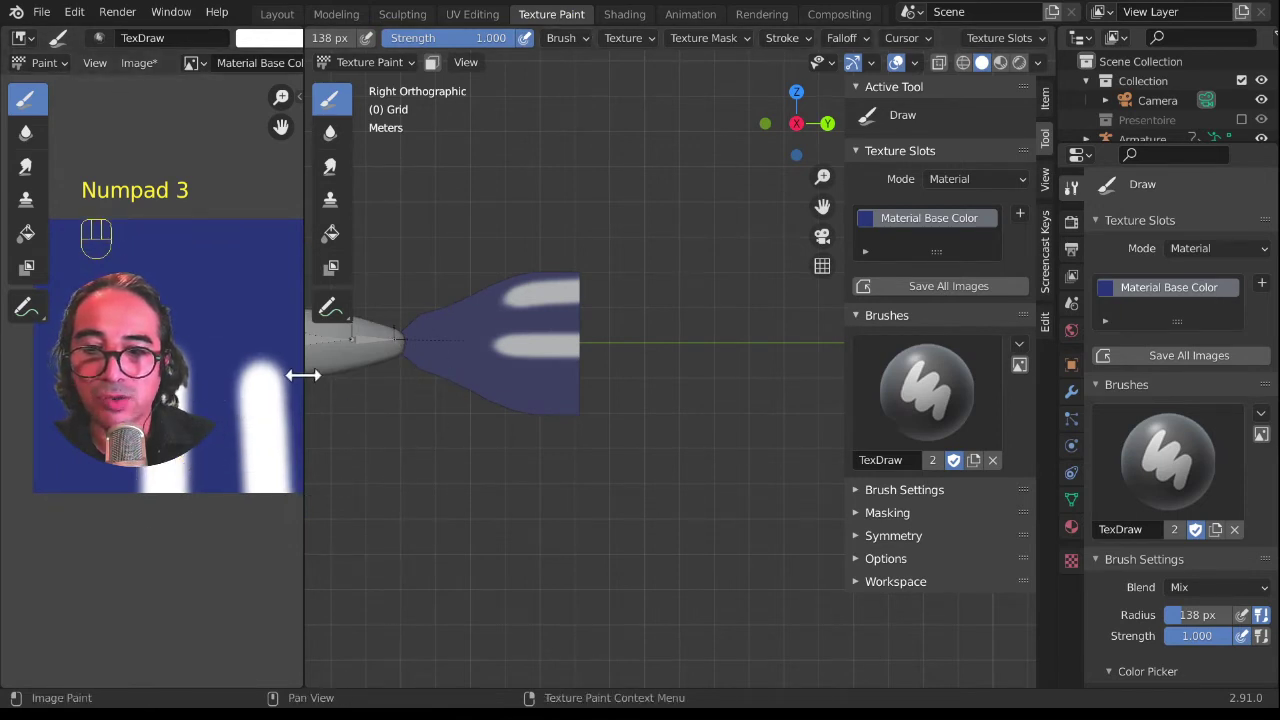
drag(303, 375, 580, 376)
shift+middle_drag(455, 468, 415, 463)
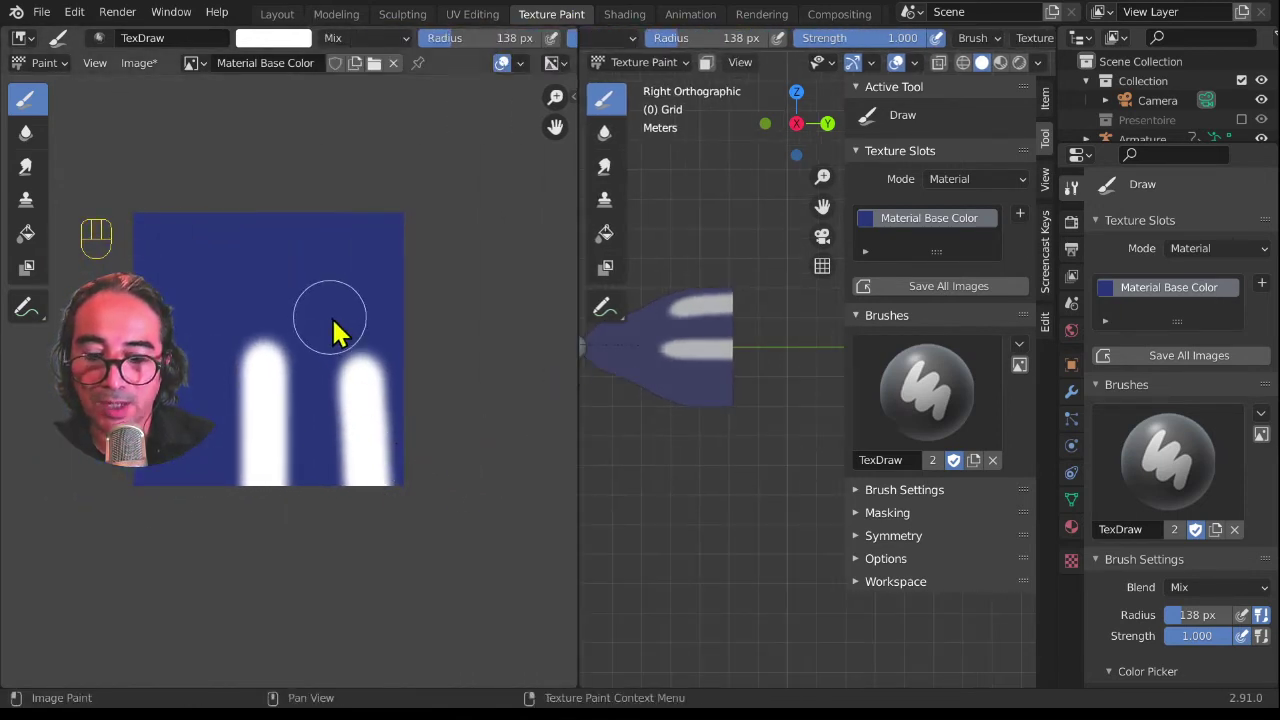
Step: Sample the texture's dark blue, set the brush radius to 166 px and paint over the two white stripes
key(f)
click(365, 316)
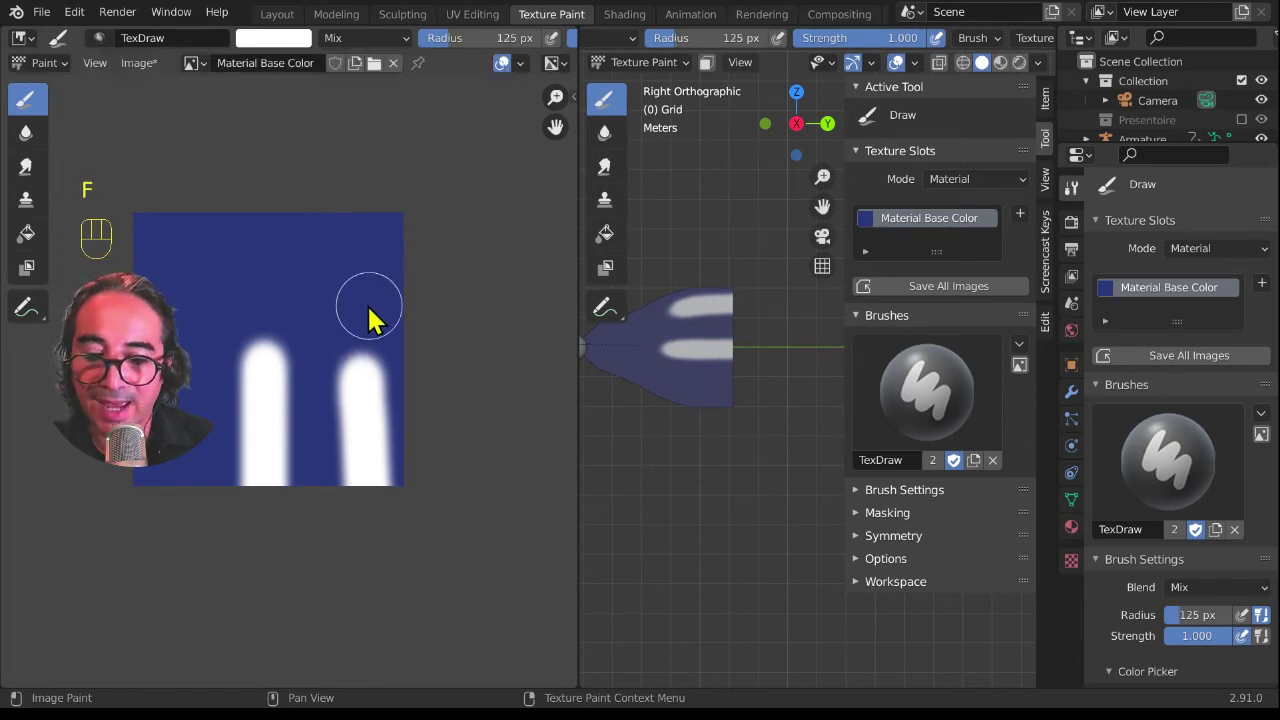
key(s)
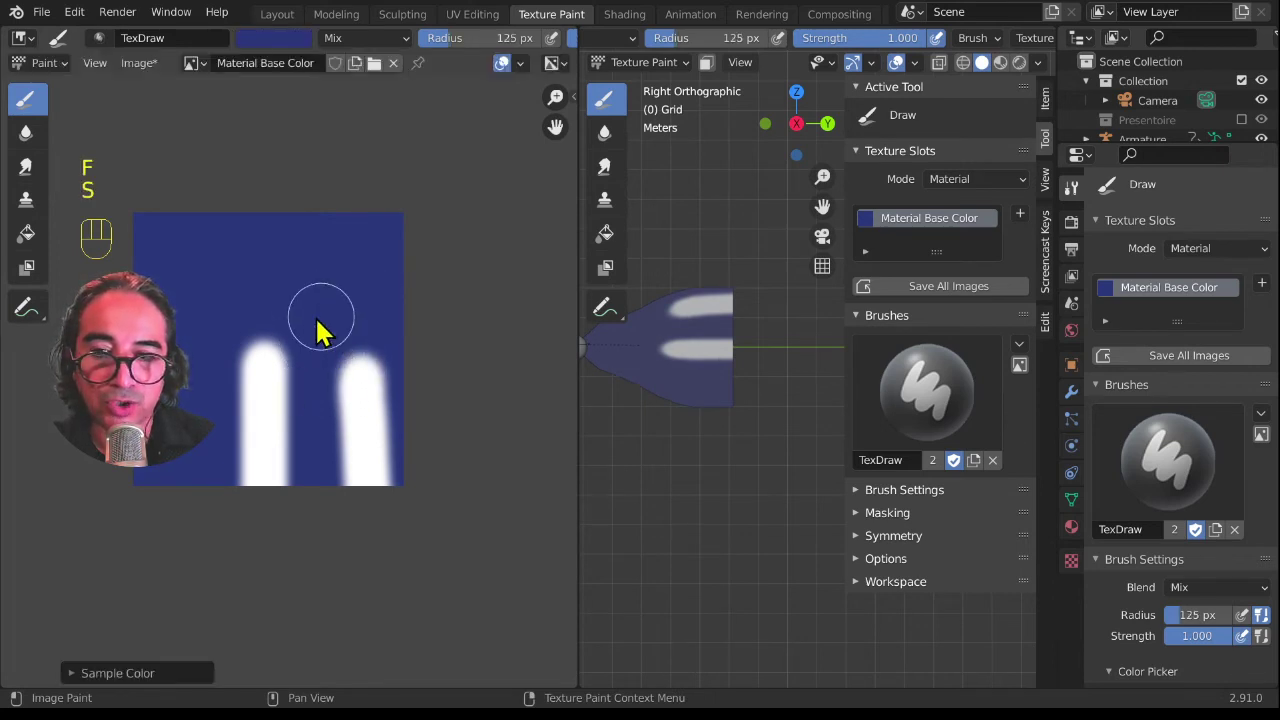
key(f)
click(357, 354)
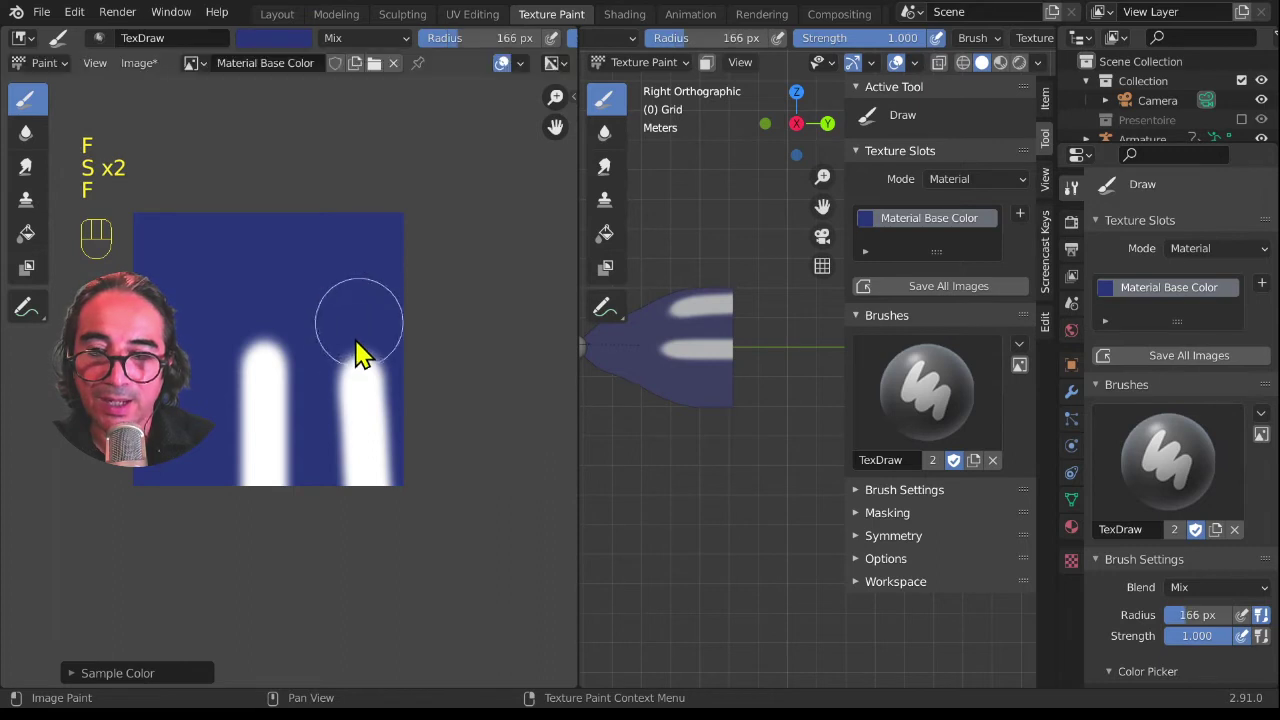
drag(357, 354, 357, 557)
mouse_move(263, 327)
mouse_down()
mouse_move(266, 512)
mouse_move(270, 495)
mouse_up()
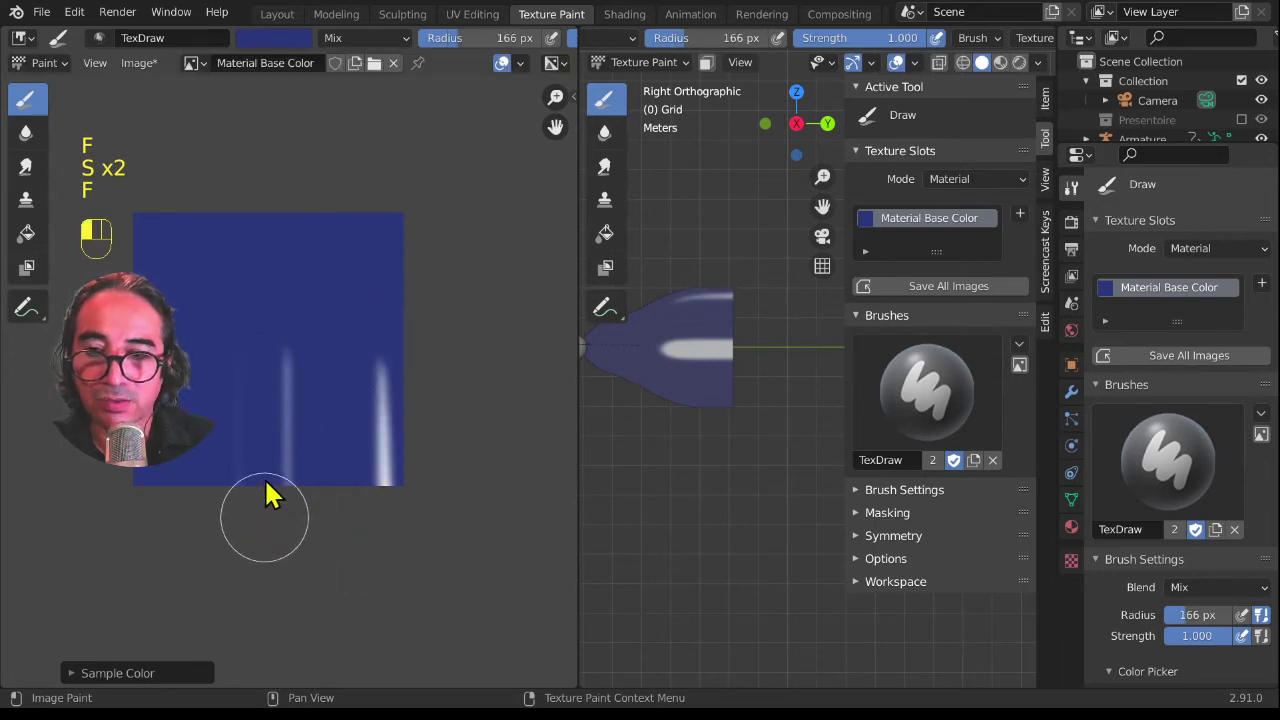
Step: Show the brush settings in the image editor, maximize that editor and widen its settings sidebar
click(577, 102)
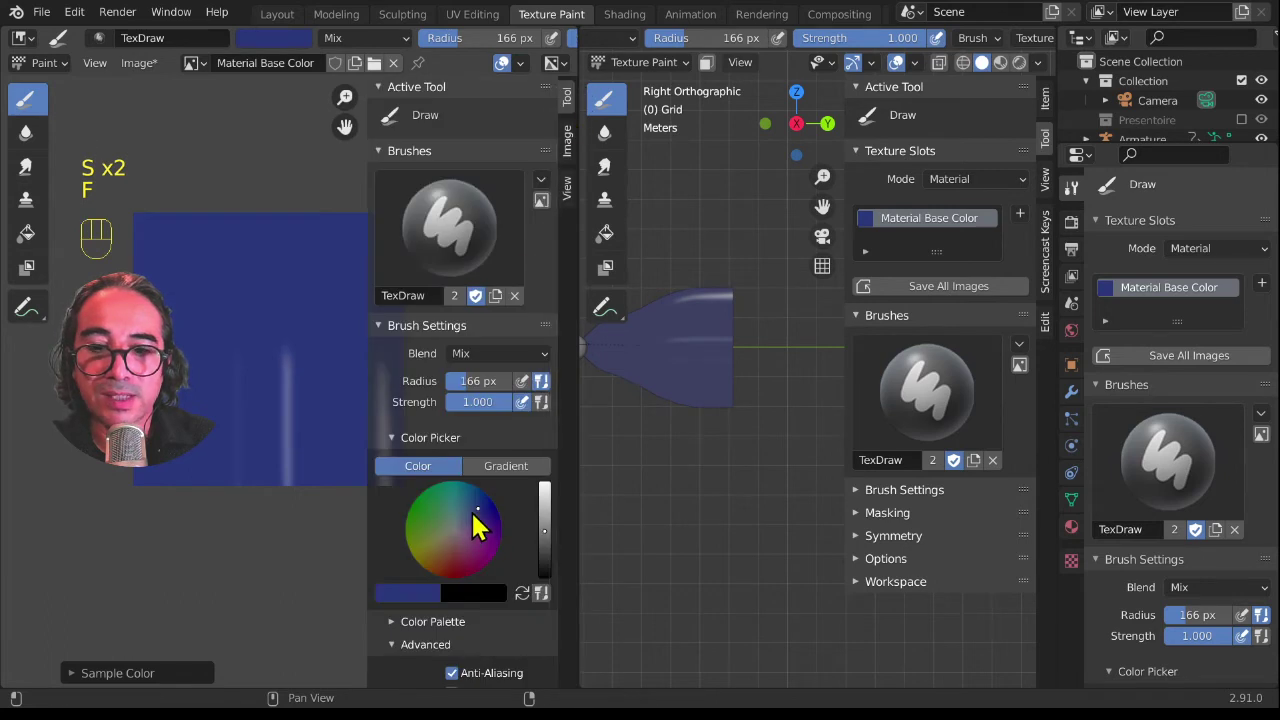
scroll(476, 527, down, 5)
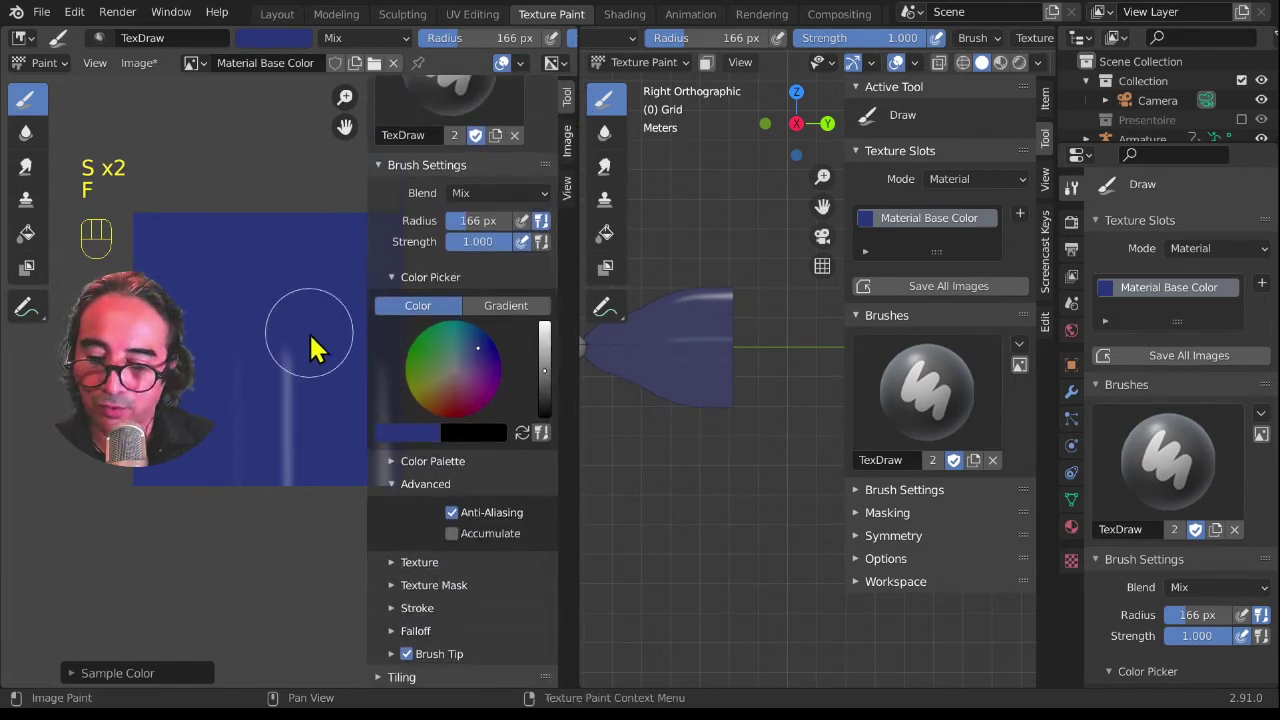
key(ctrl+space)
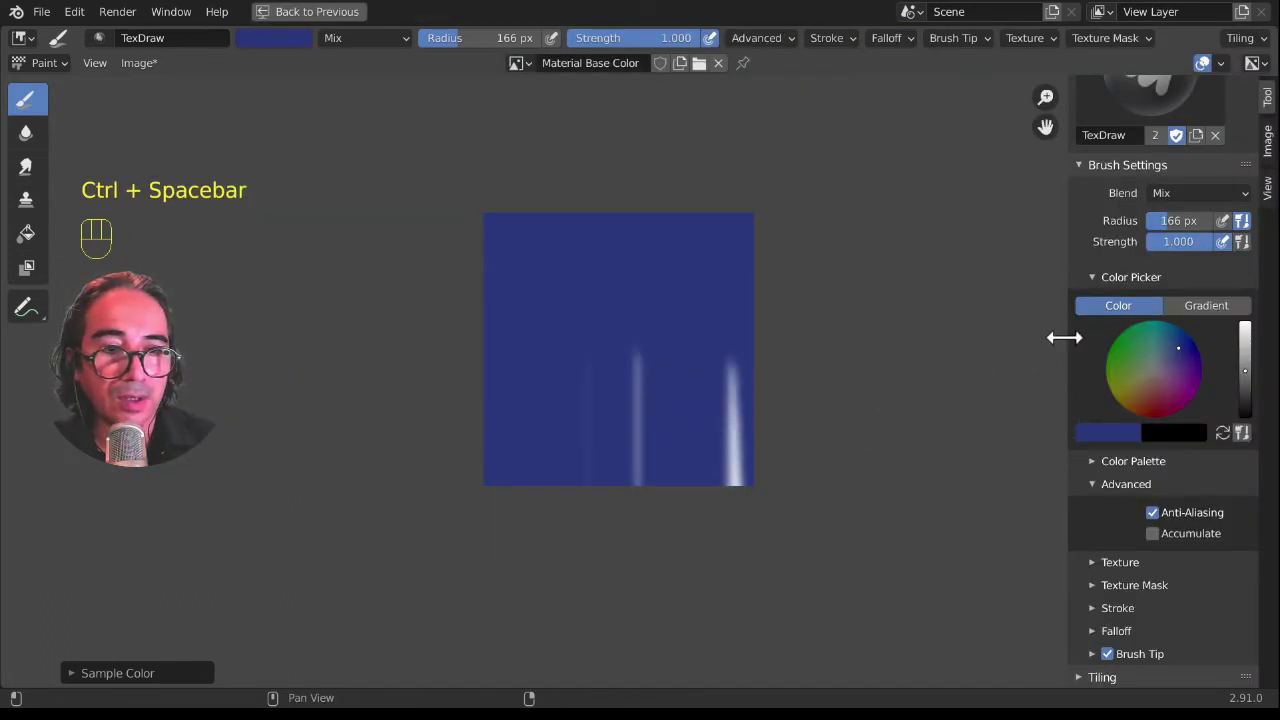
drag(1064, 337, 850, 352)
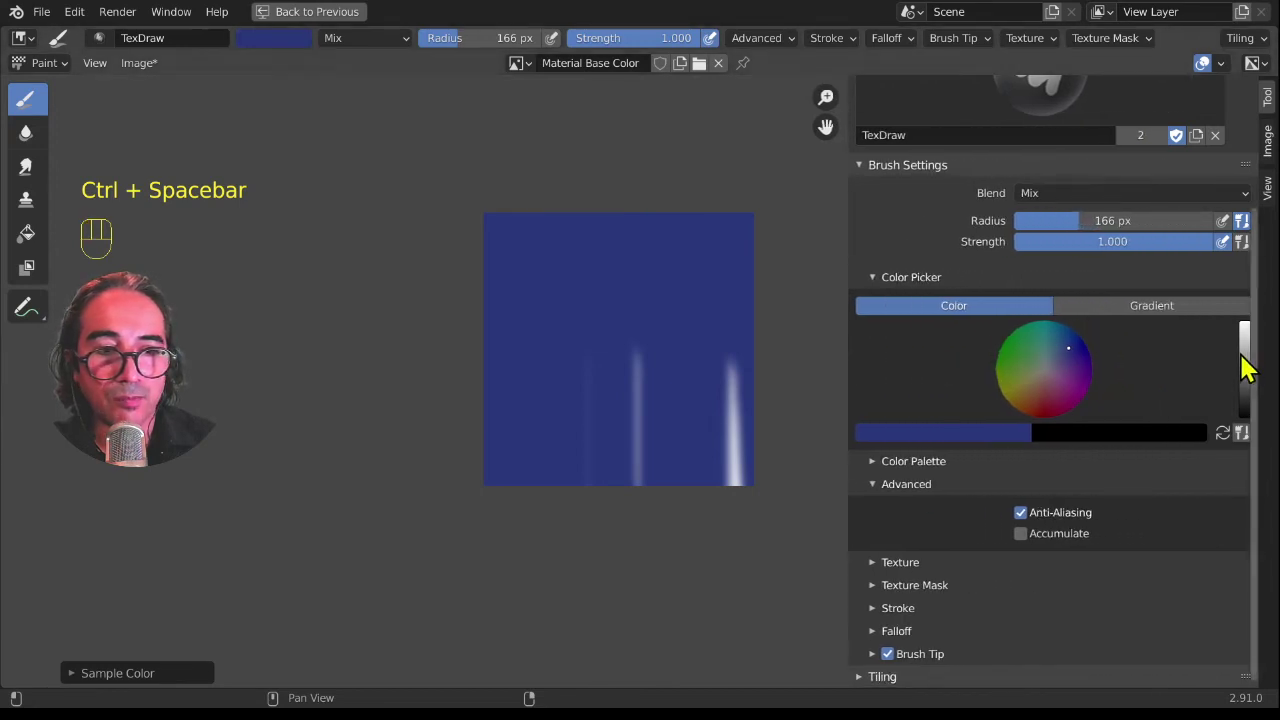
Step: Set the brush color to a light sky blue at full brightness
drag(1247, 367, 1245, 325)
click(1057, 351)
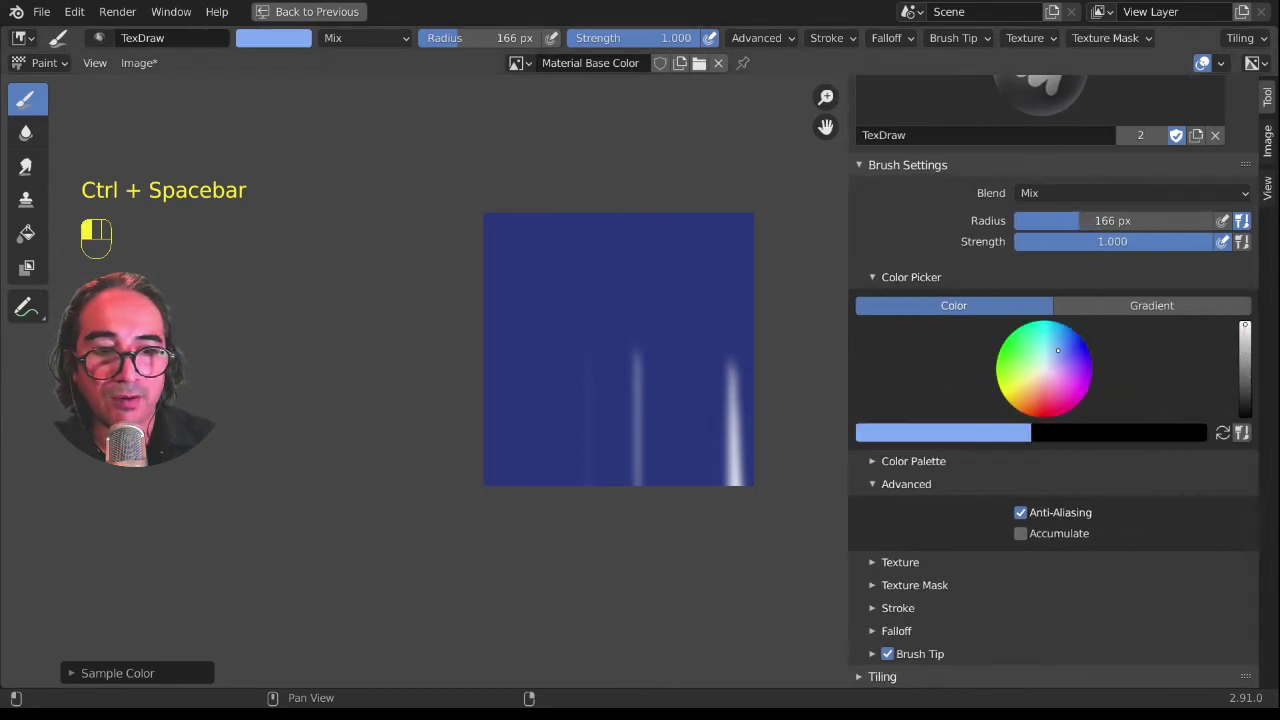
drag(1057, 350, 1061, 344)
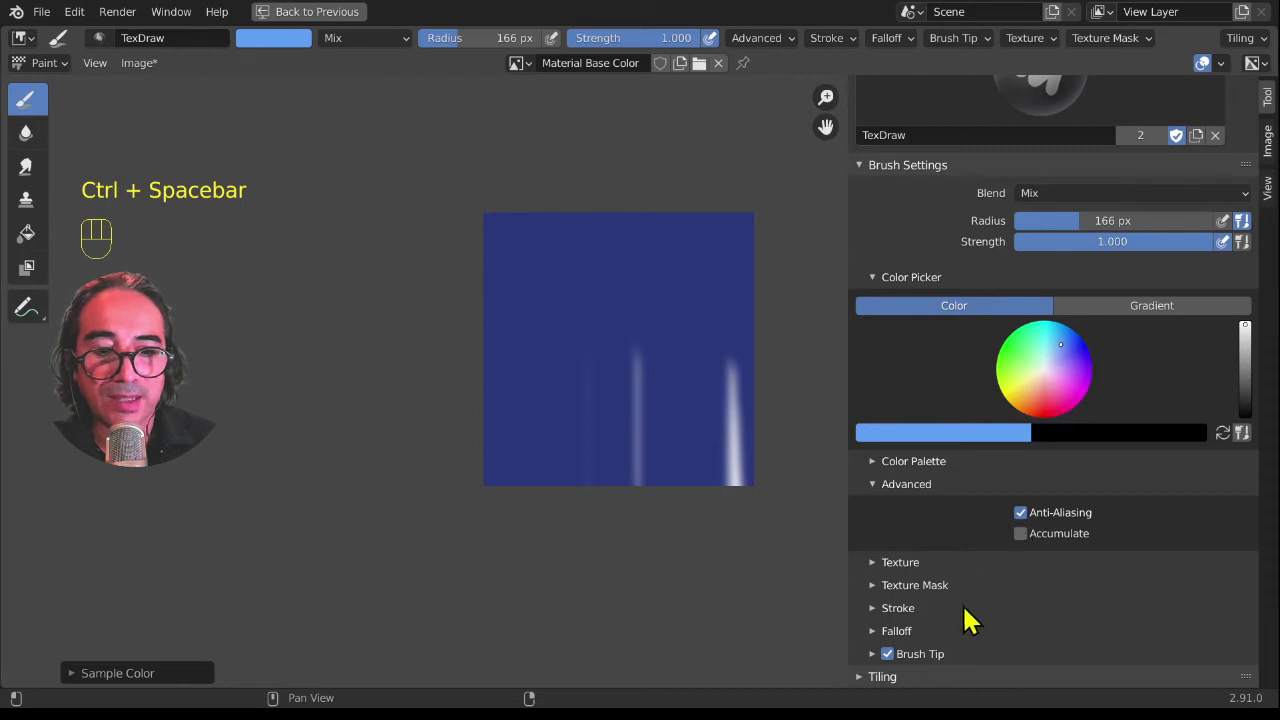
Step: Set the brush's Stroke Method to Line and paint a full-height vertical light-blue stripe just right of the texture's centre
click(898, 608)
scroll(1076, 463, down, 5)
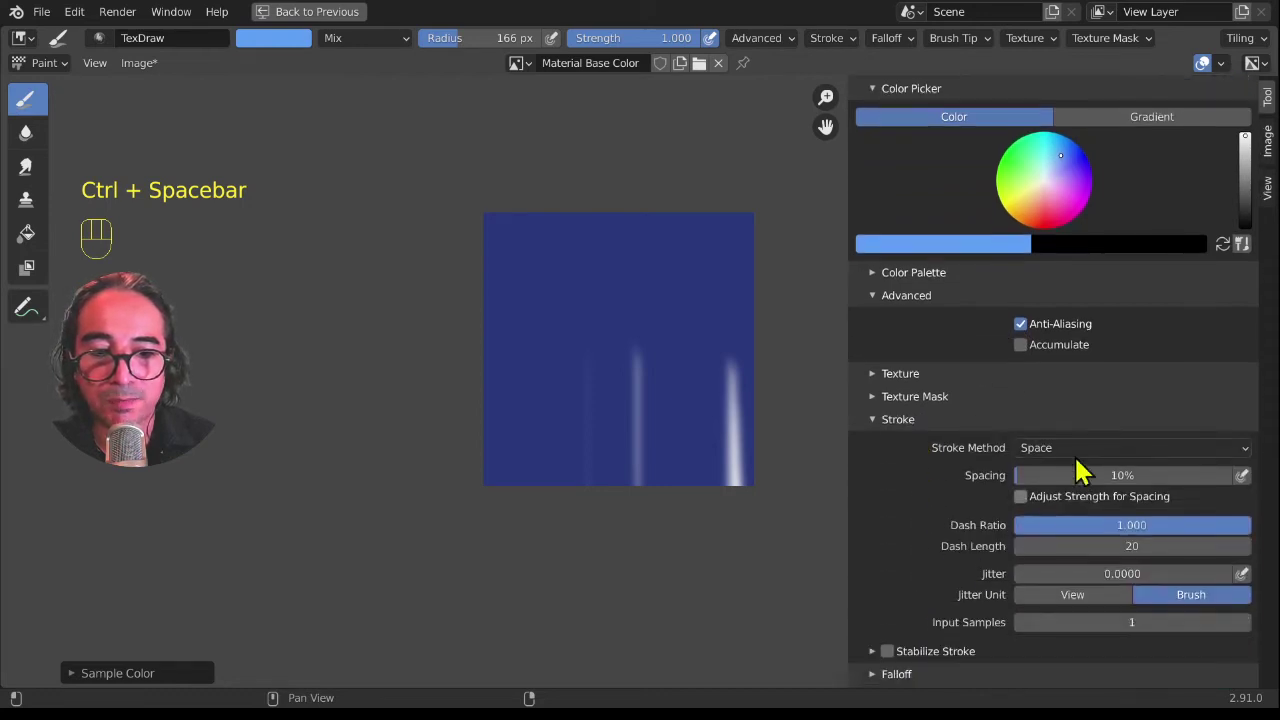
click(1063, 451)
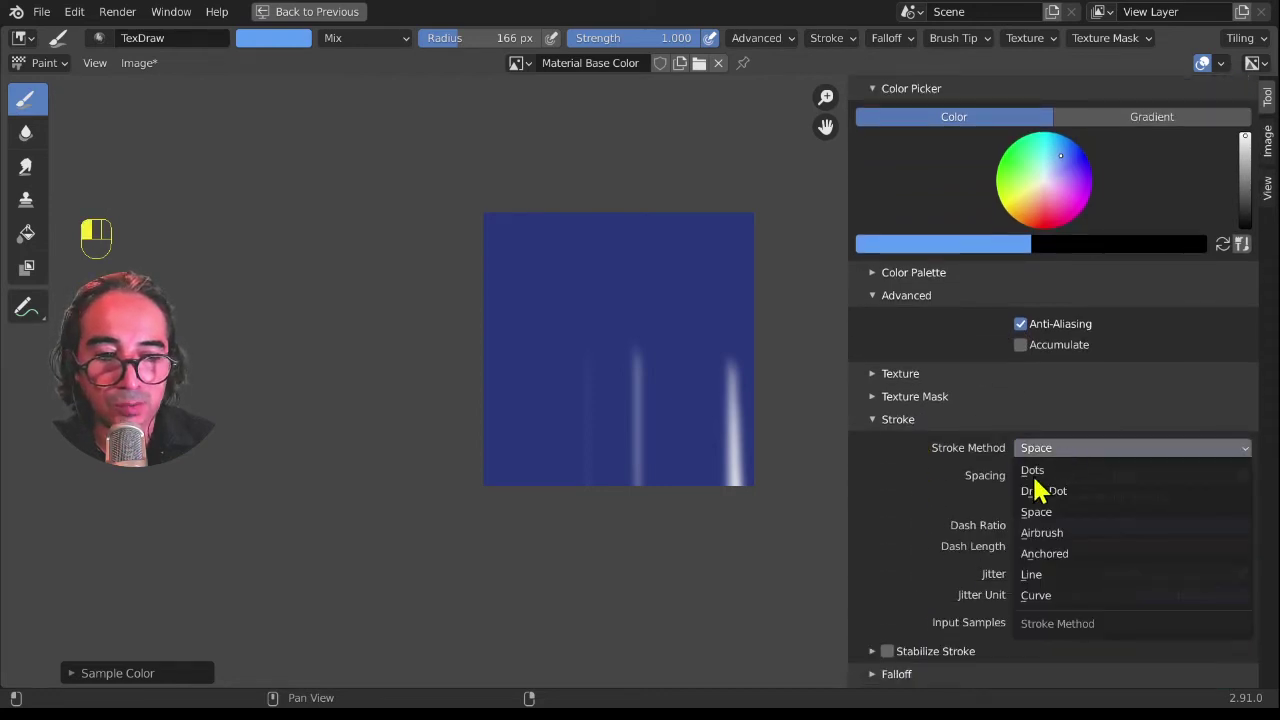
click(1050, 576)
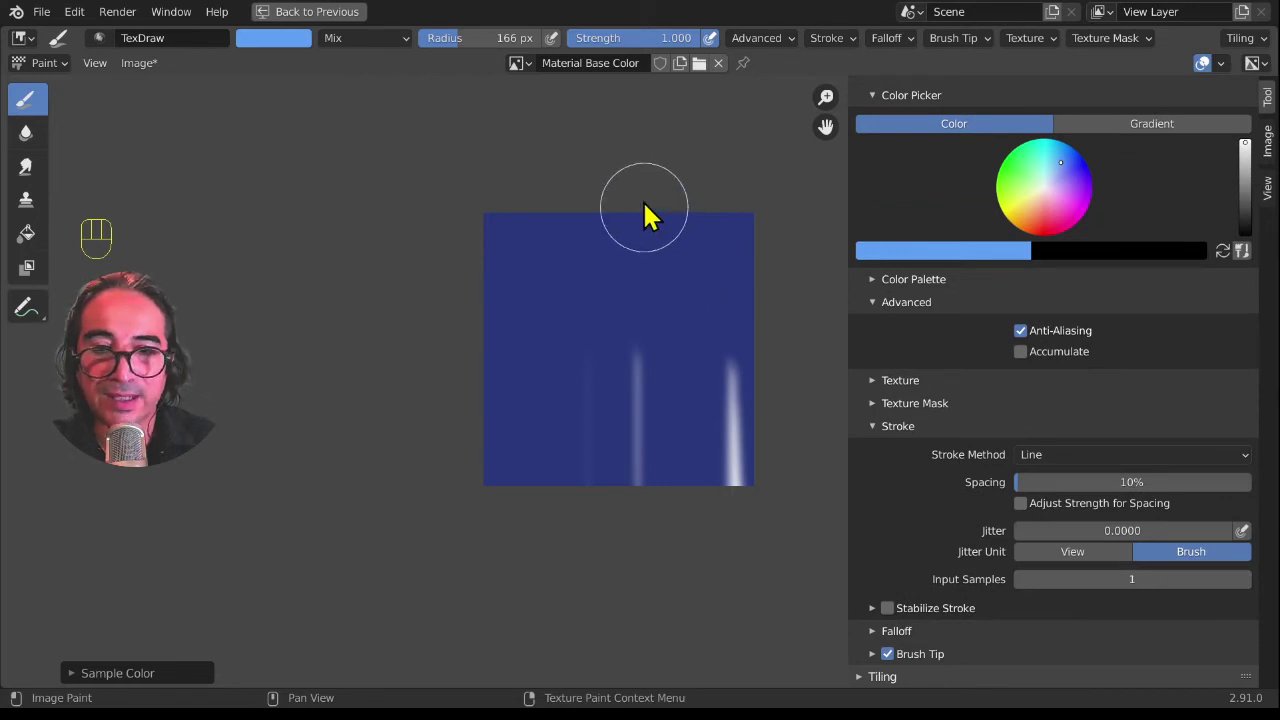
alt+drag(645, 488, 641, 515)
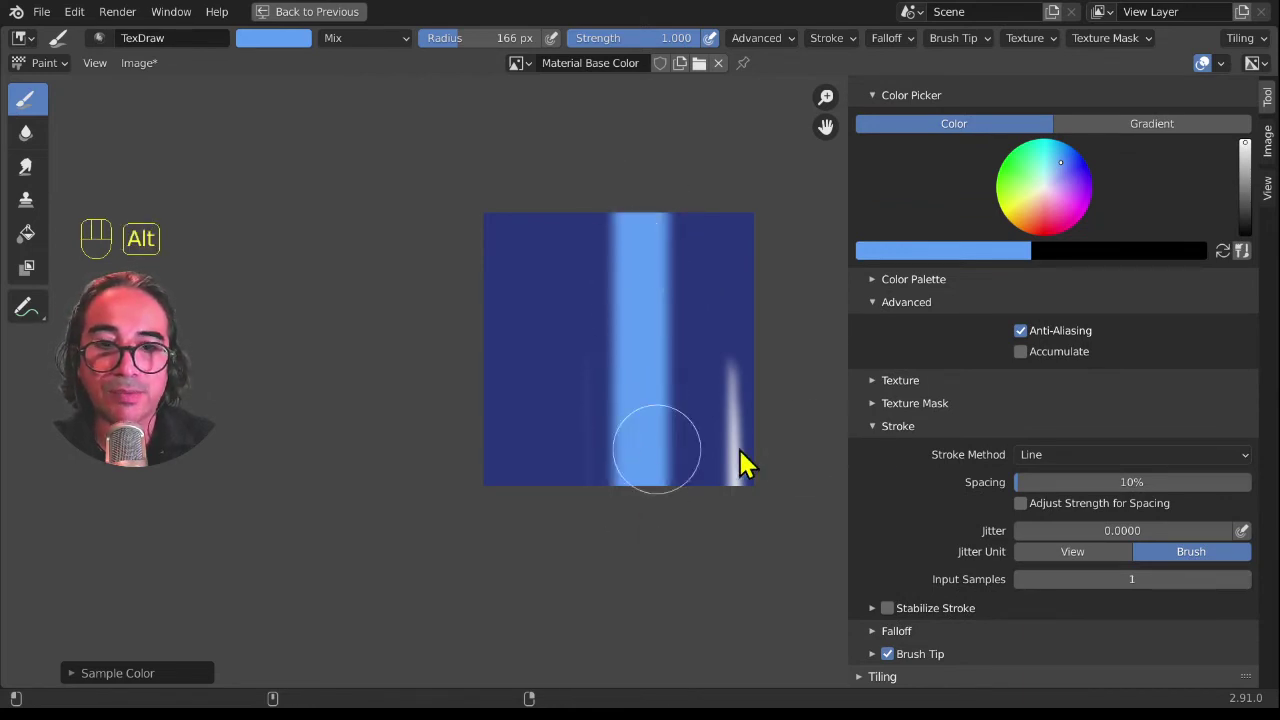
Step: Darken the brush color to a medium blue and paint full-height vertical stripes on both sides of the light-blue one
click(273, 42)
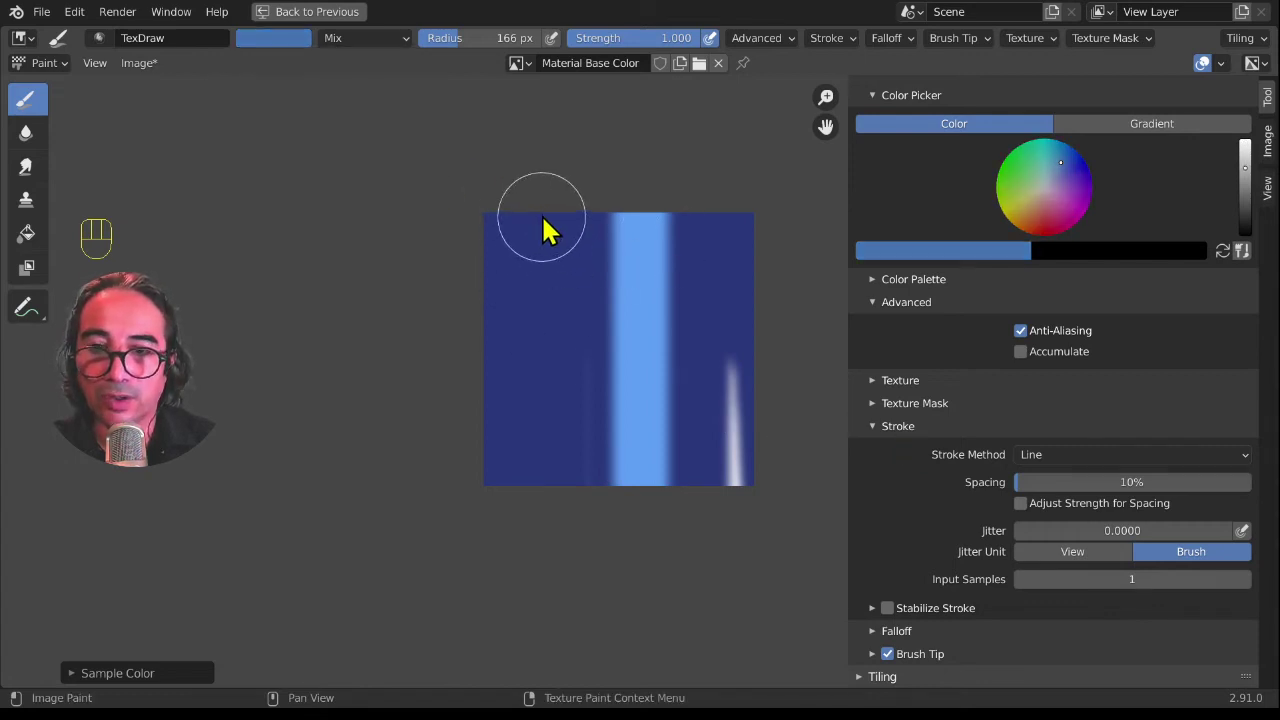
alt+drag(549, 377, 549, 505)
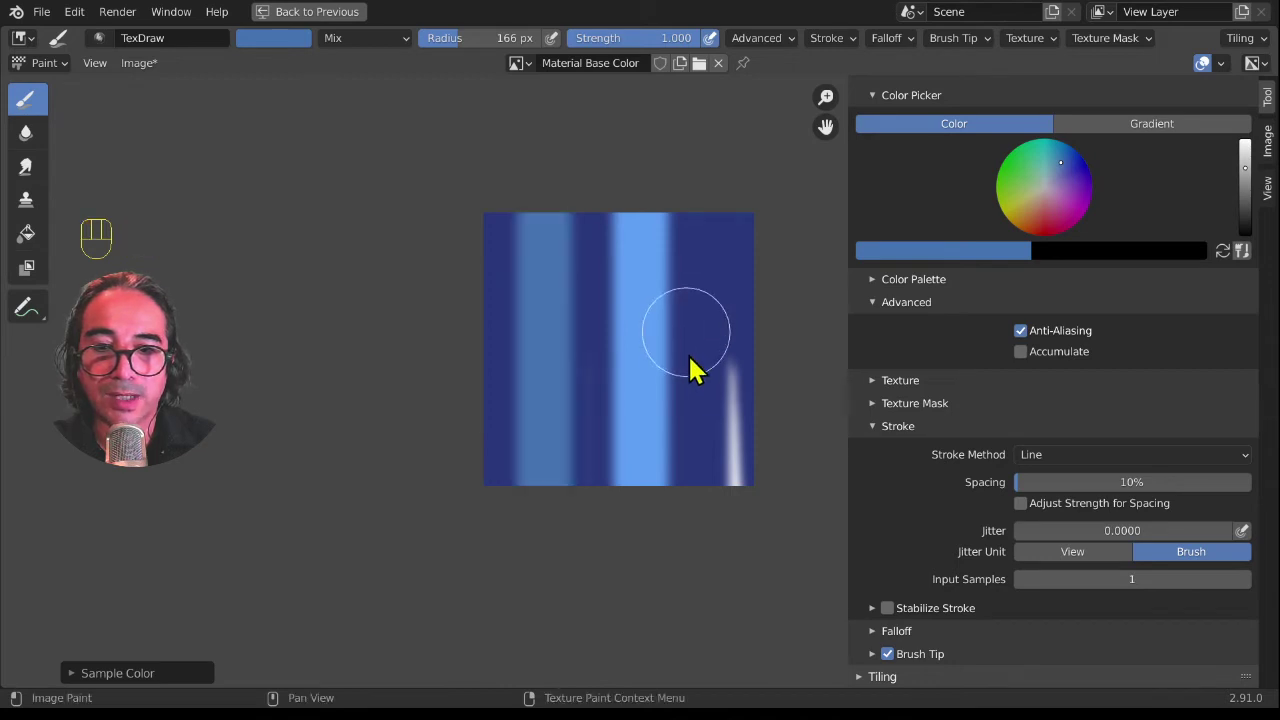
alt+drag(719, 218, 724, 460)
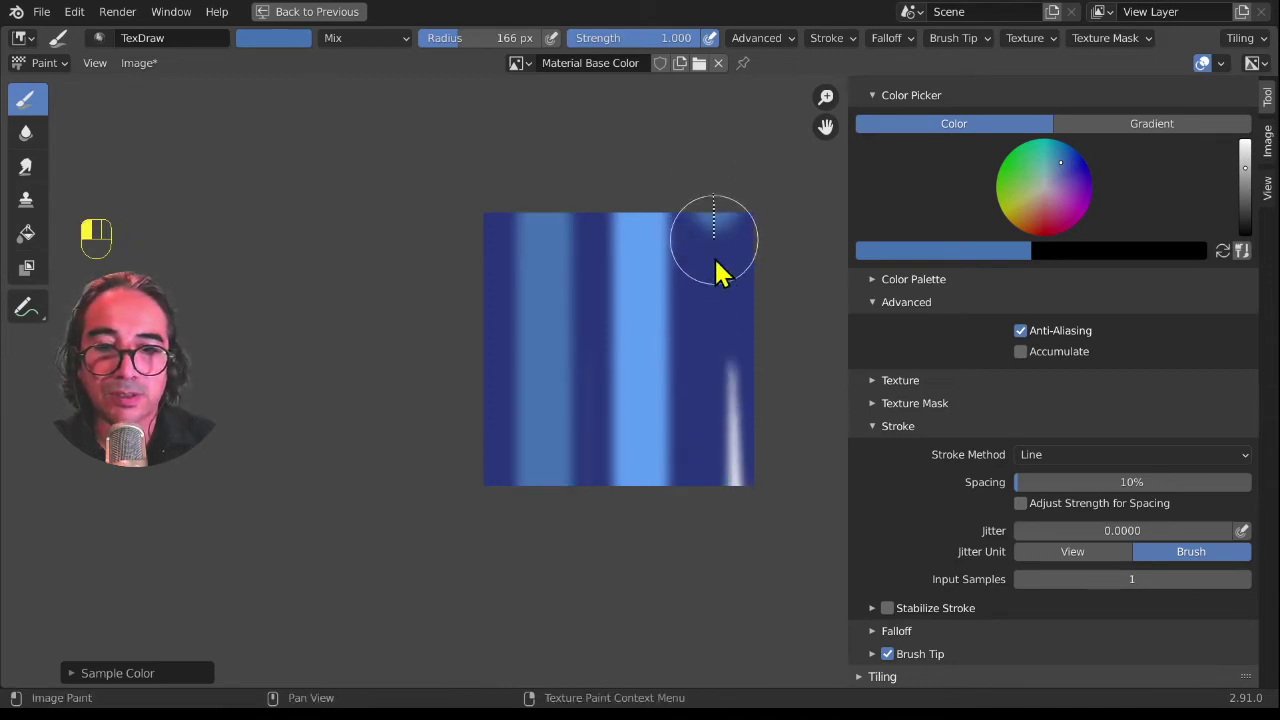
alt+drag(716, 265, 714, 525)
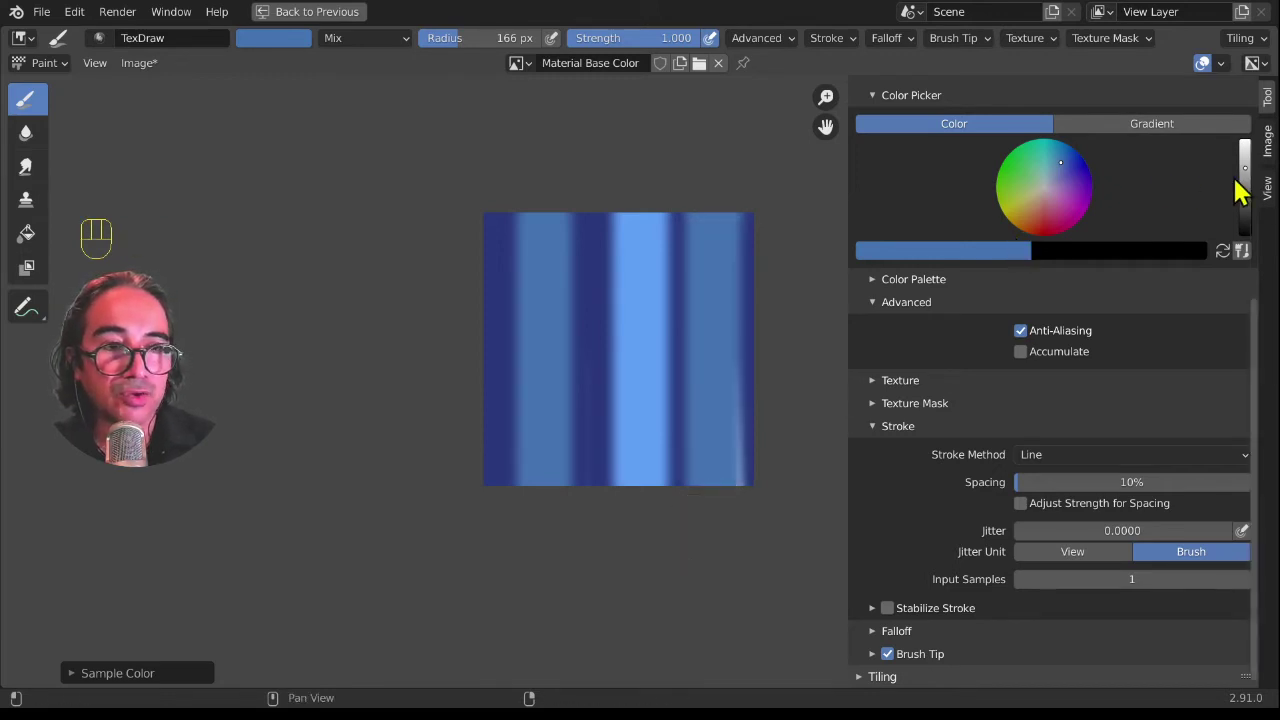
Step: Pick a dark violet-blue, set the brush radius to 45 px and paint a thin vertical line down the light-blue stripe
ctrl+scroll(1055, 188, down, 3)
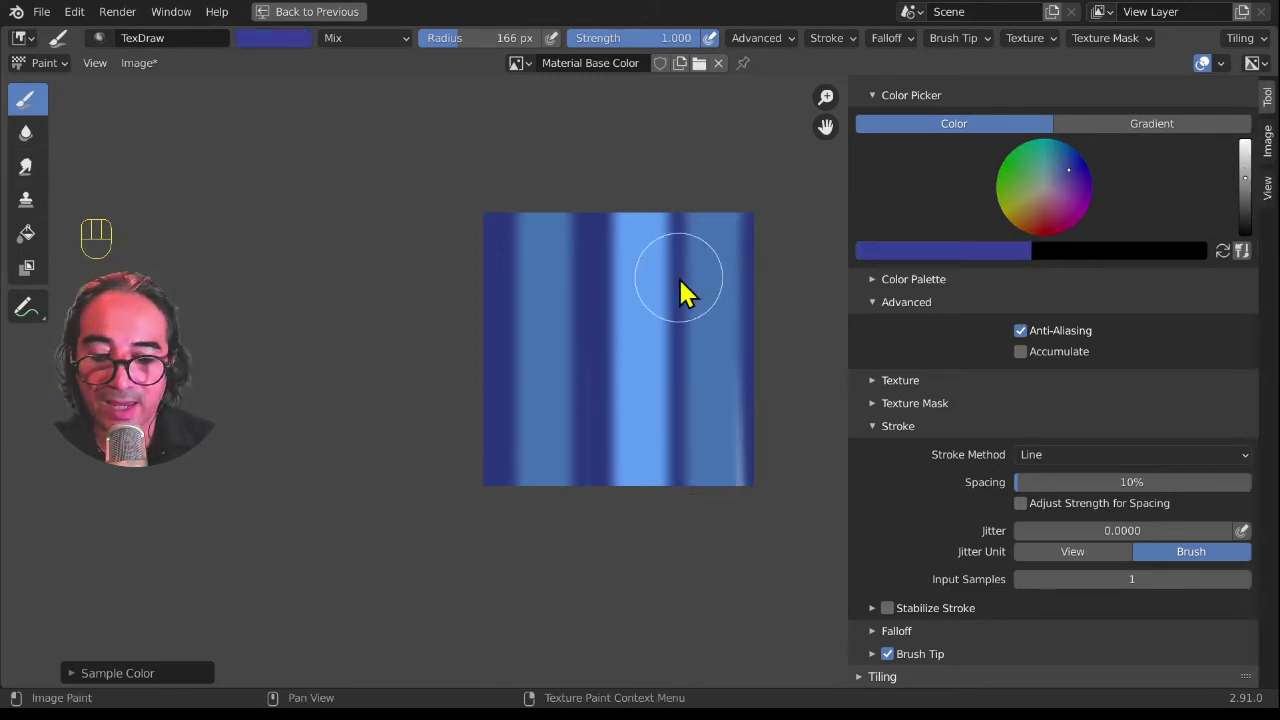
key(f)
click(645, 243)
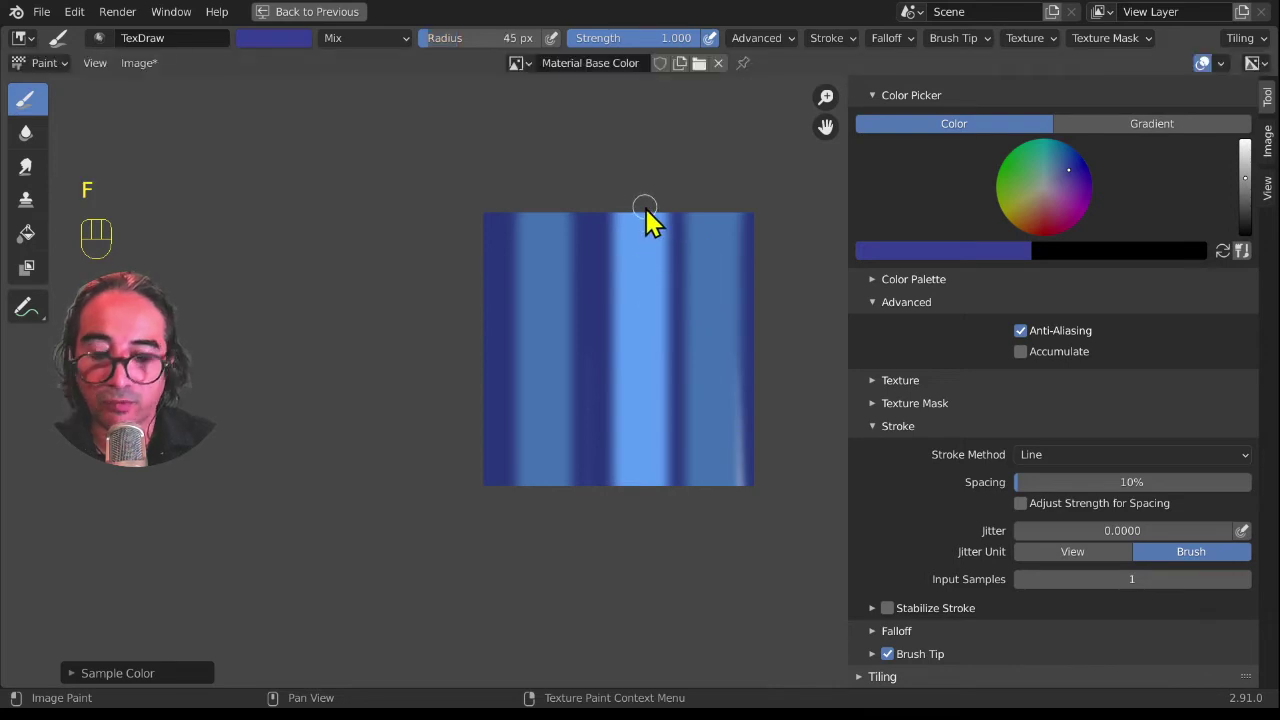
alt+drag(663, 526, 654, 504)
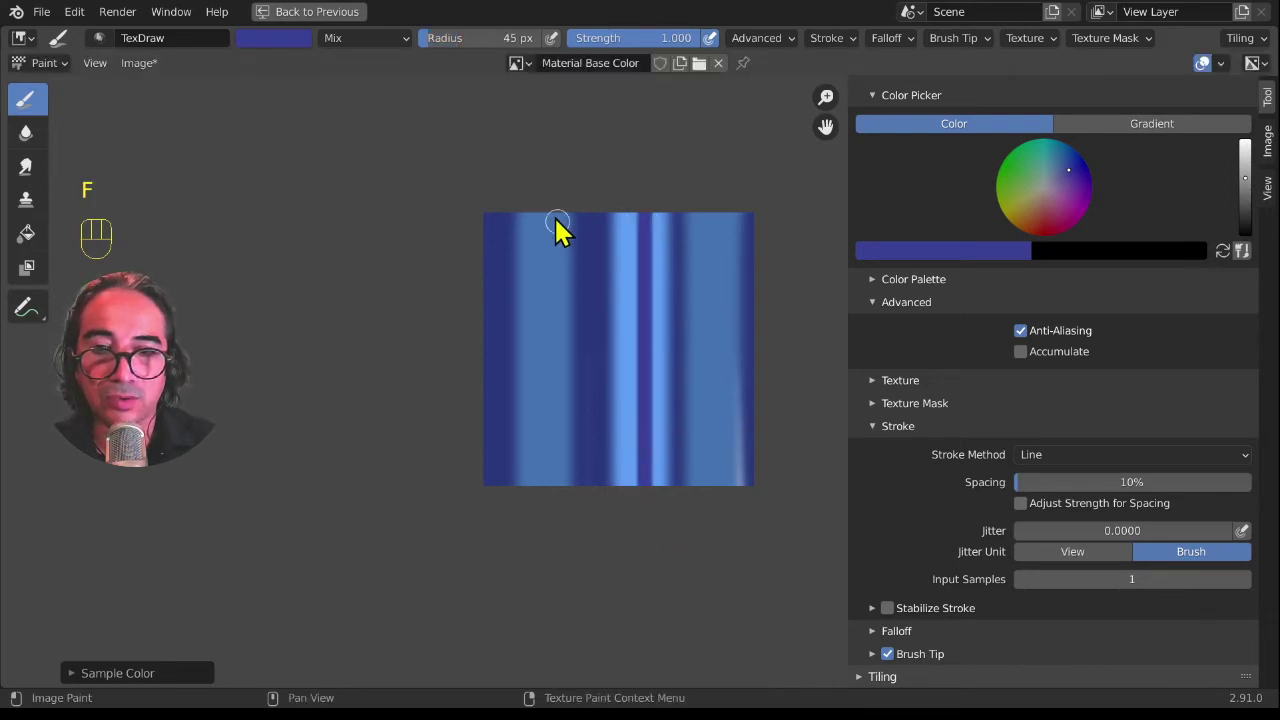
Step: Set the brush radius to 93 px and paint five full-height violet-blue vertical stripes over the texture's wider medium- and dark-blue bands
key(f)
click(638, 235)
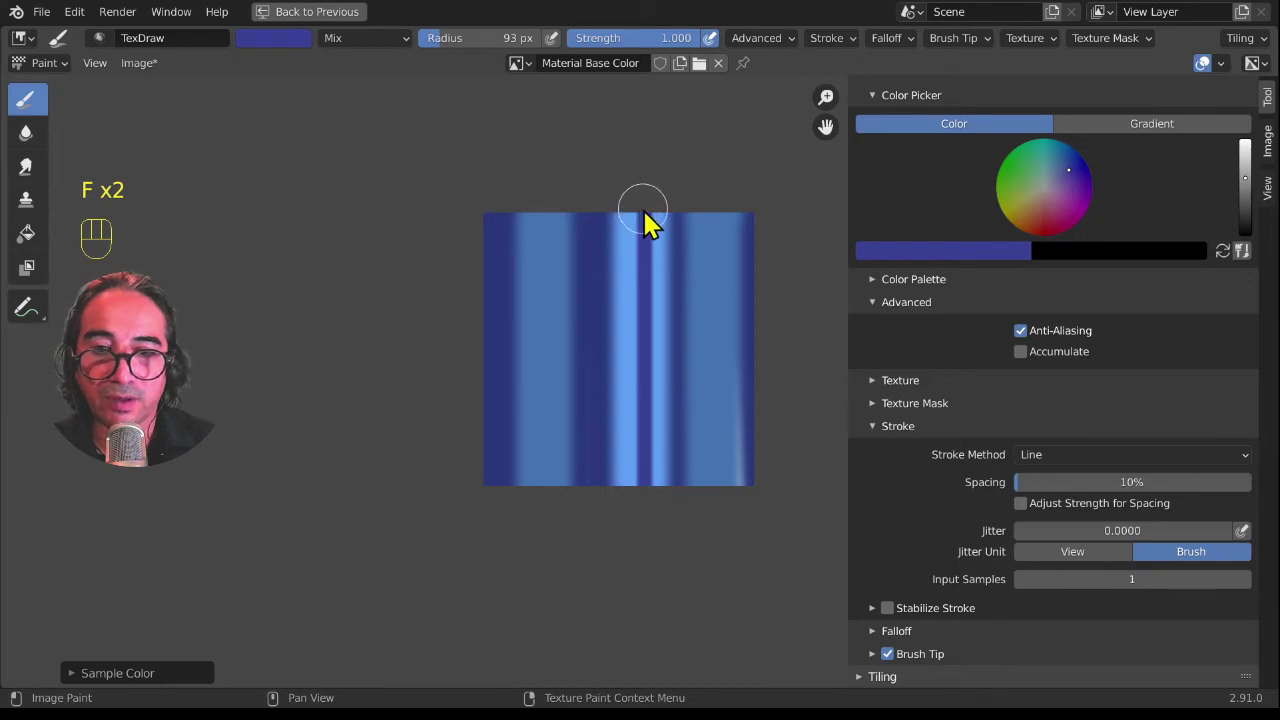
alt+drag(650, 510, 645, 500)
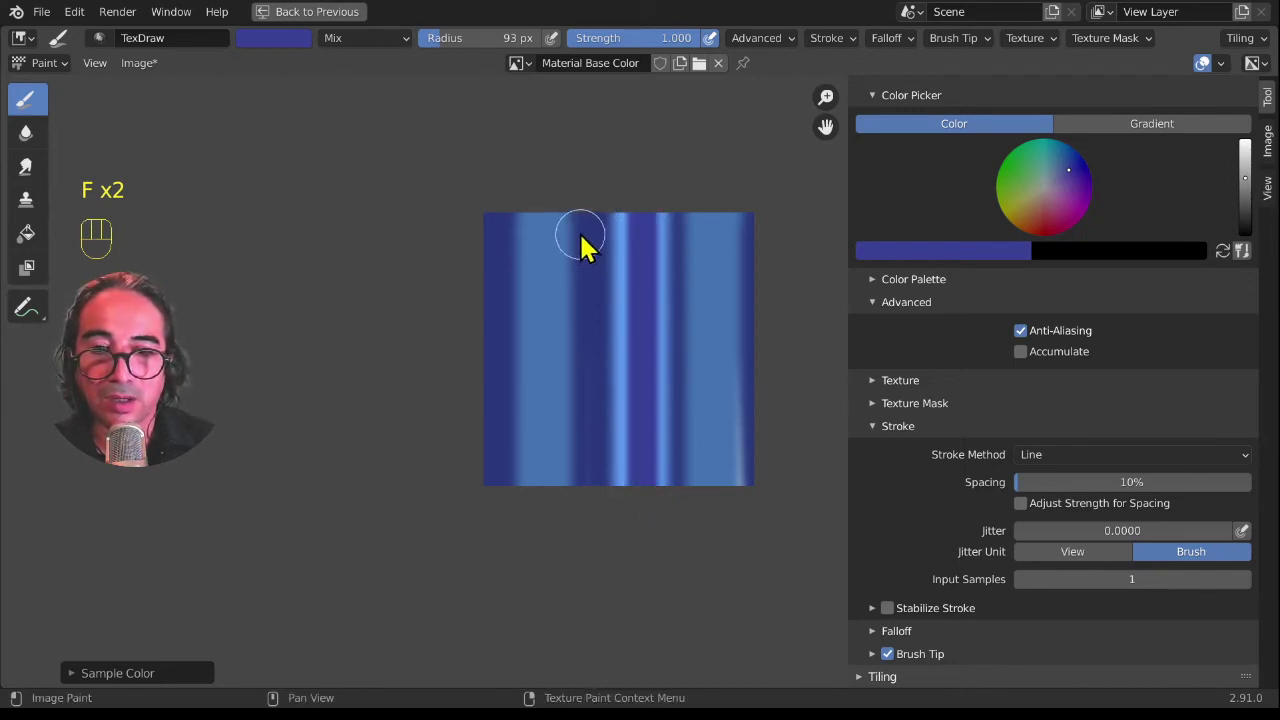
alt+drag(563, 540, 560, 530)
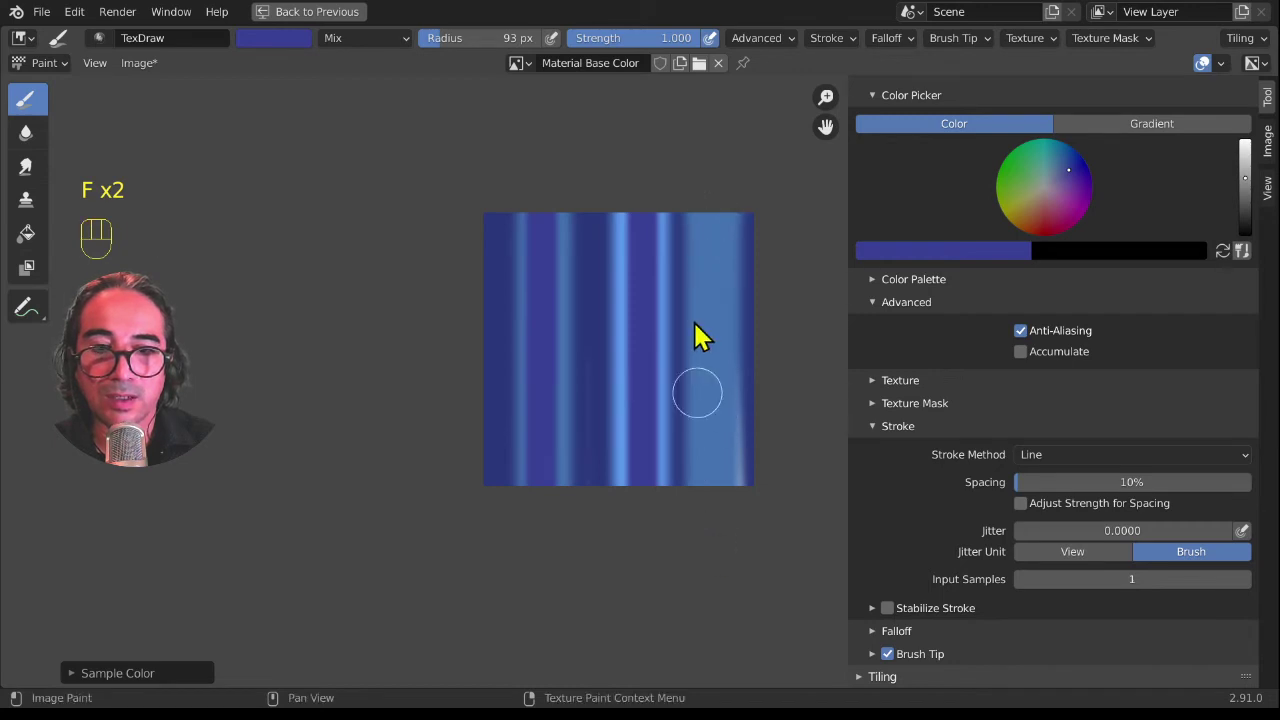
alt+drag(720, 515, 720, 518)
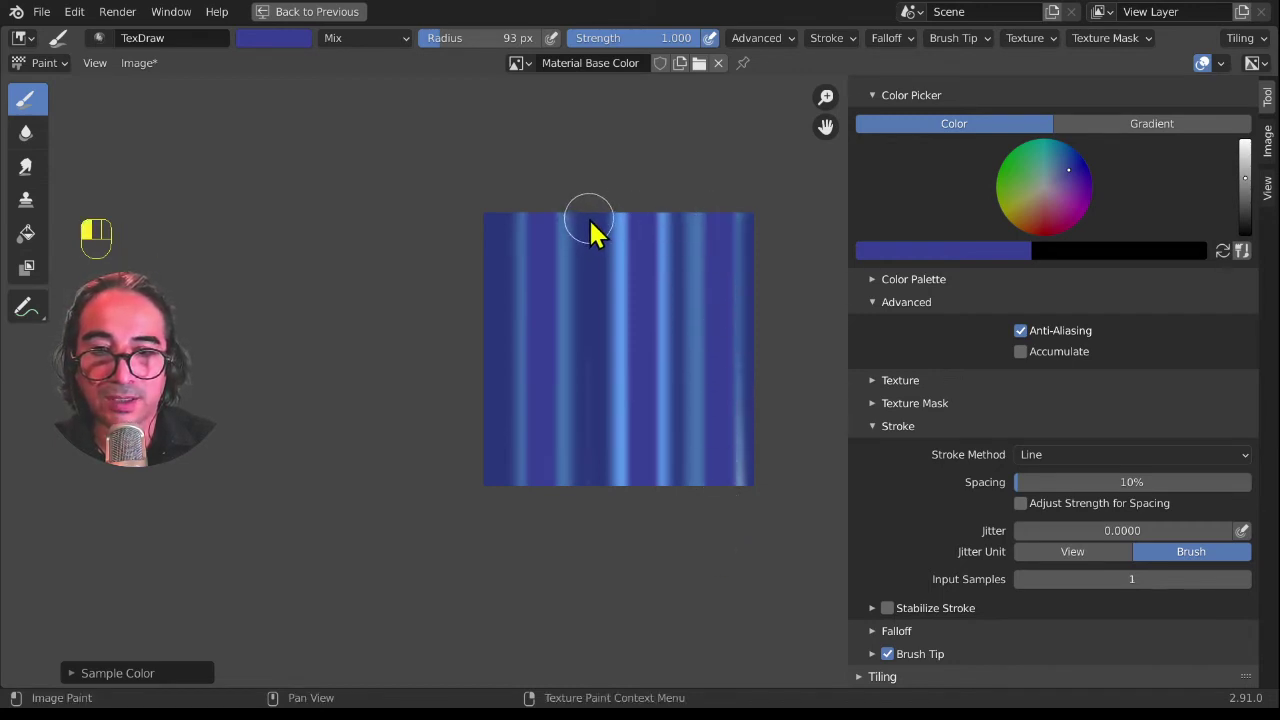
alt+drag(590, 230, 611, 509)
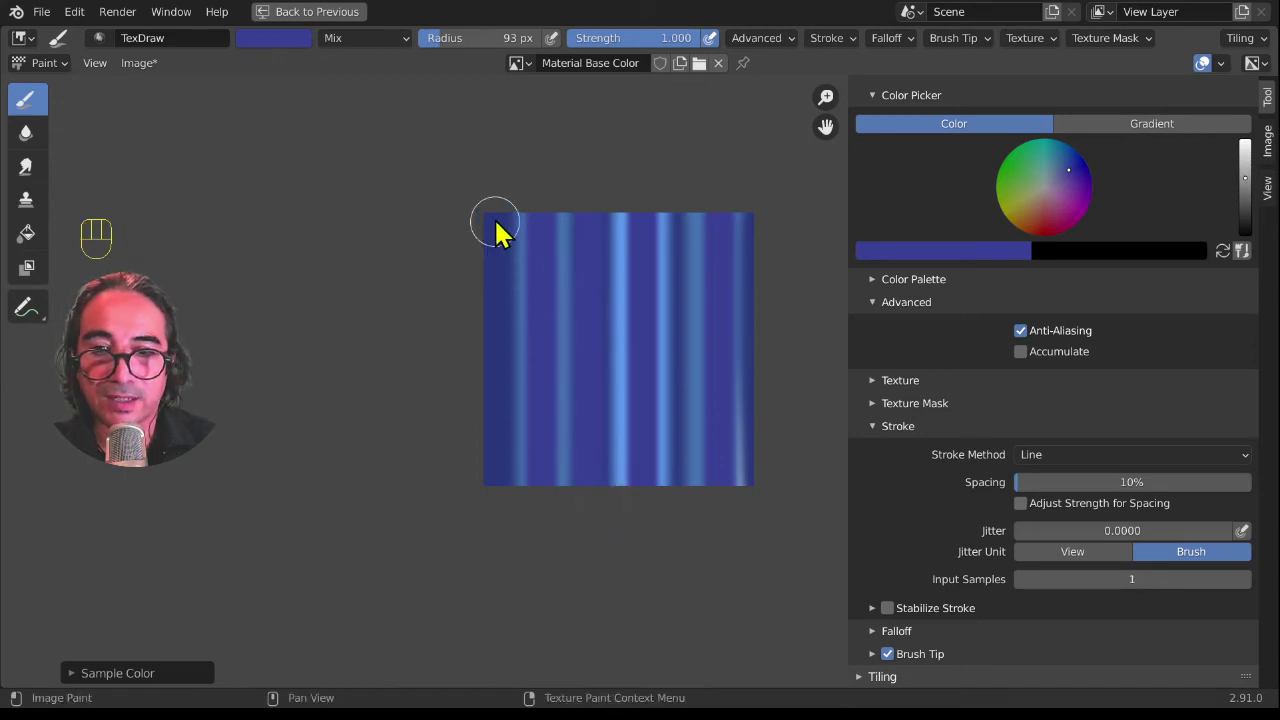
alt+drag(494, 215, 507, 525)
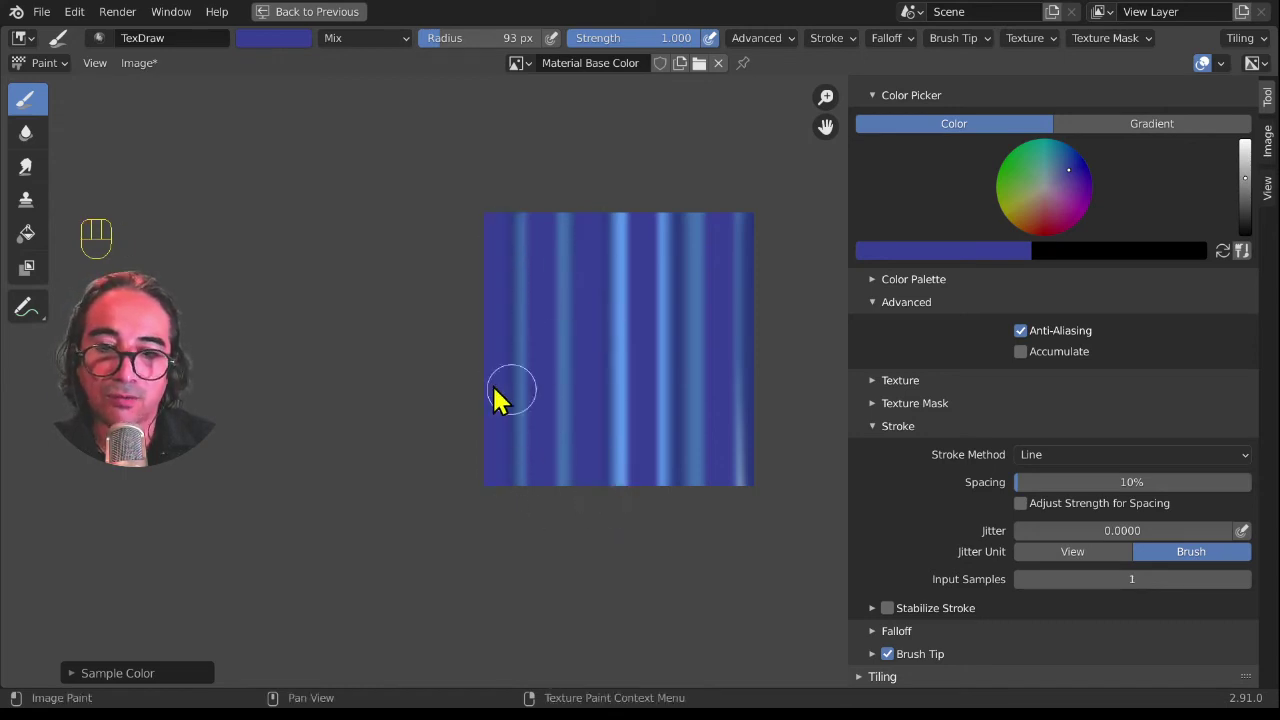
Step: Pick a greyish teal-blue, set the brush radius to 50 px and paint a narrower full-height line down each of the five violet-blue stripes
click(1058, 168)
key(f)
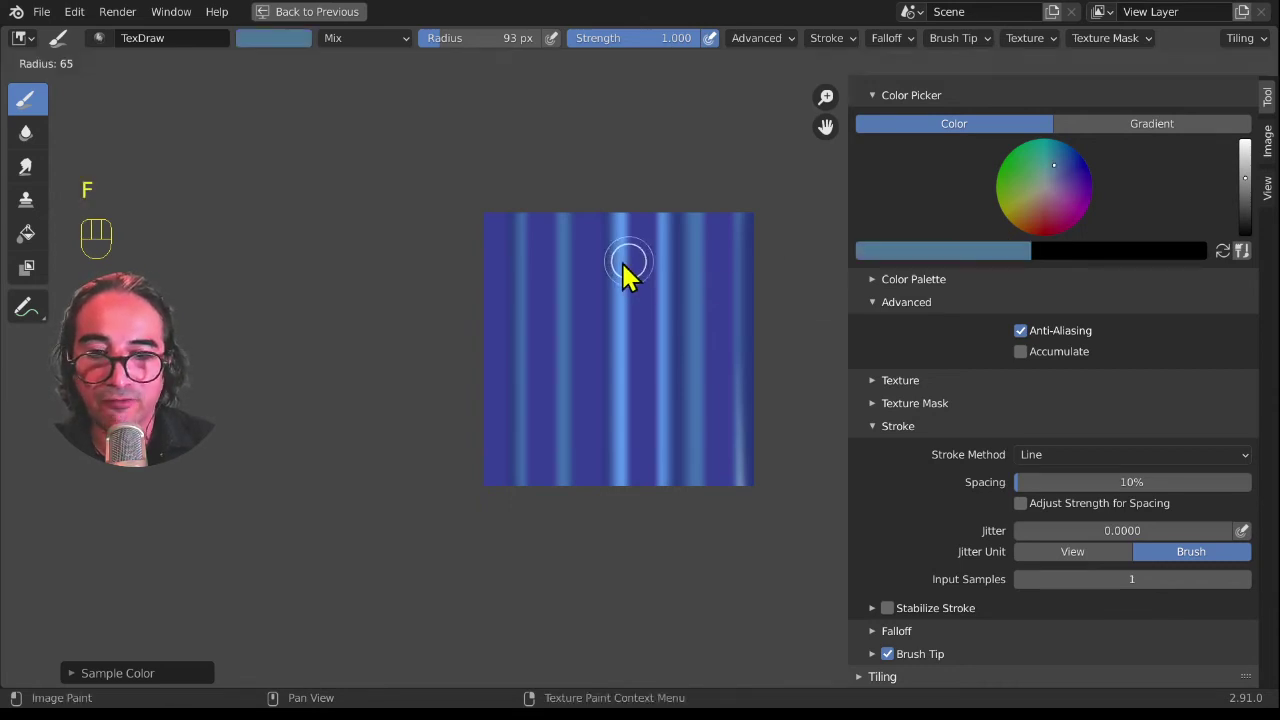
click(595, 260)
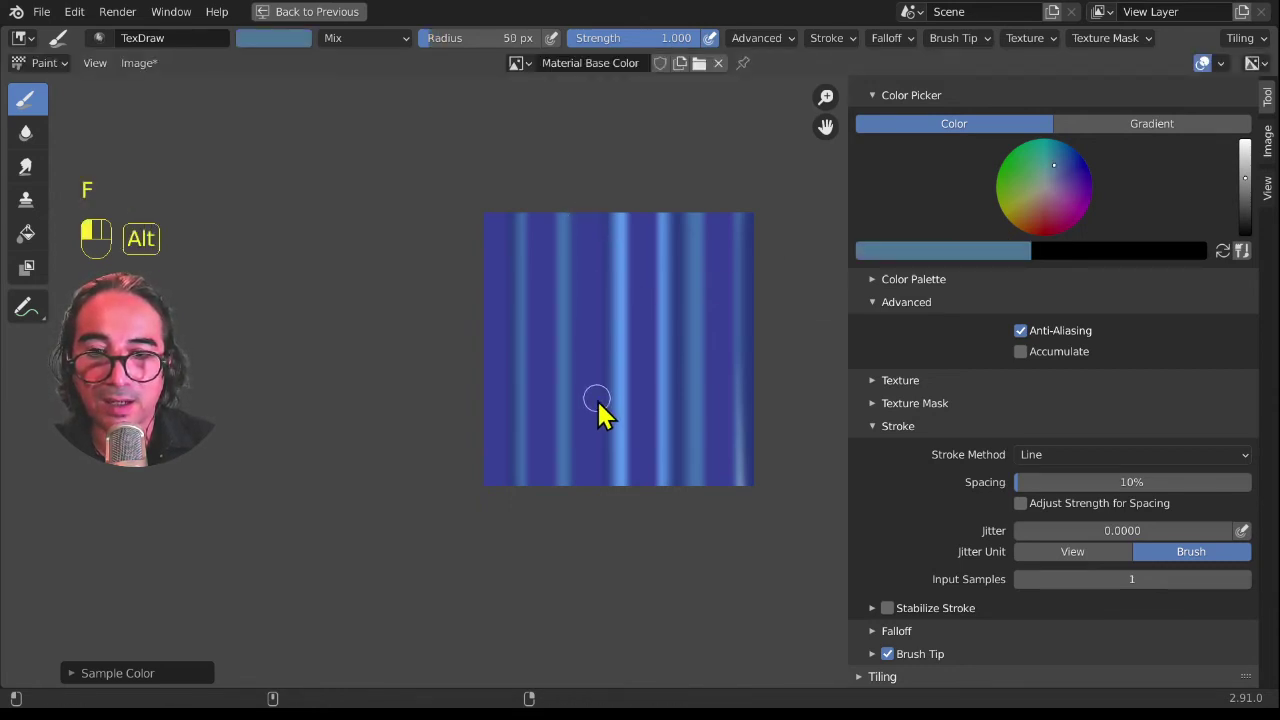
drag(590, 213, 591, 491)
alt+drag(542, 208, 546, 381)
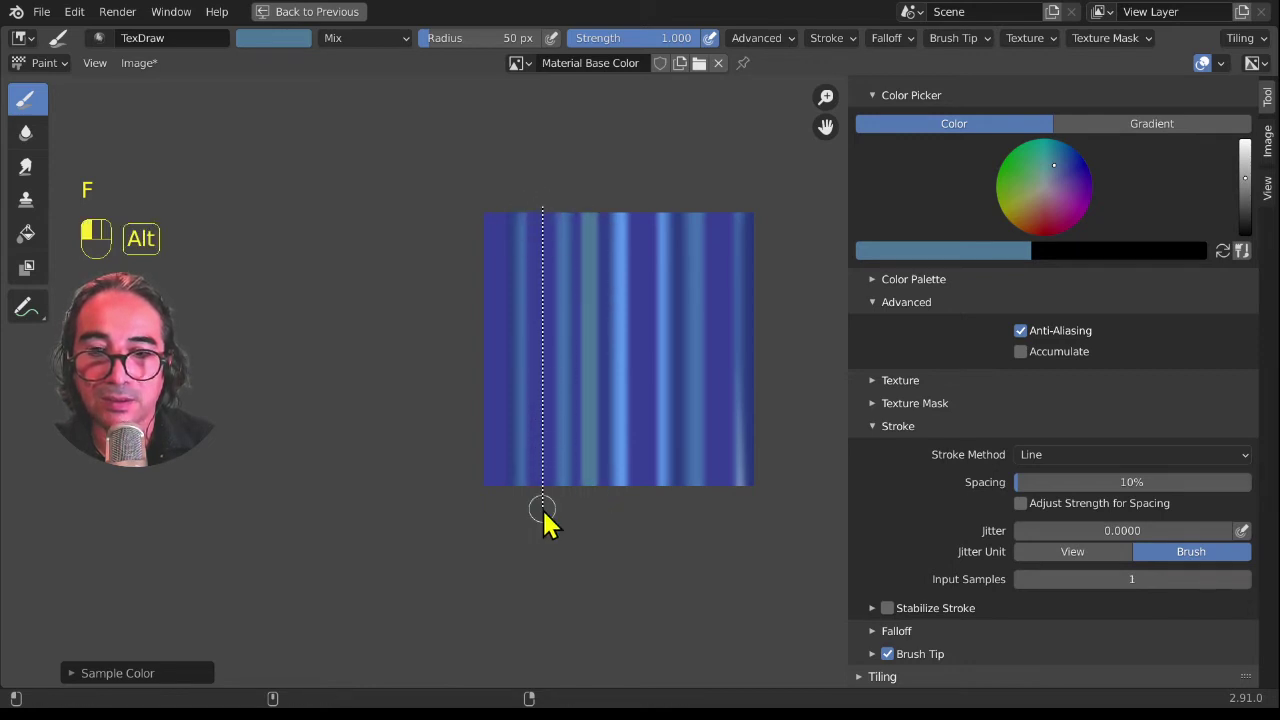
alt+drag(545, 516, 545, 516)
alt+drag(717, 214, 713, 562)
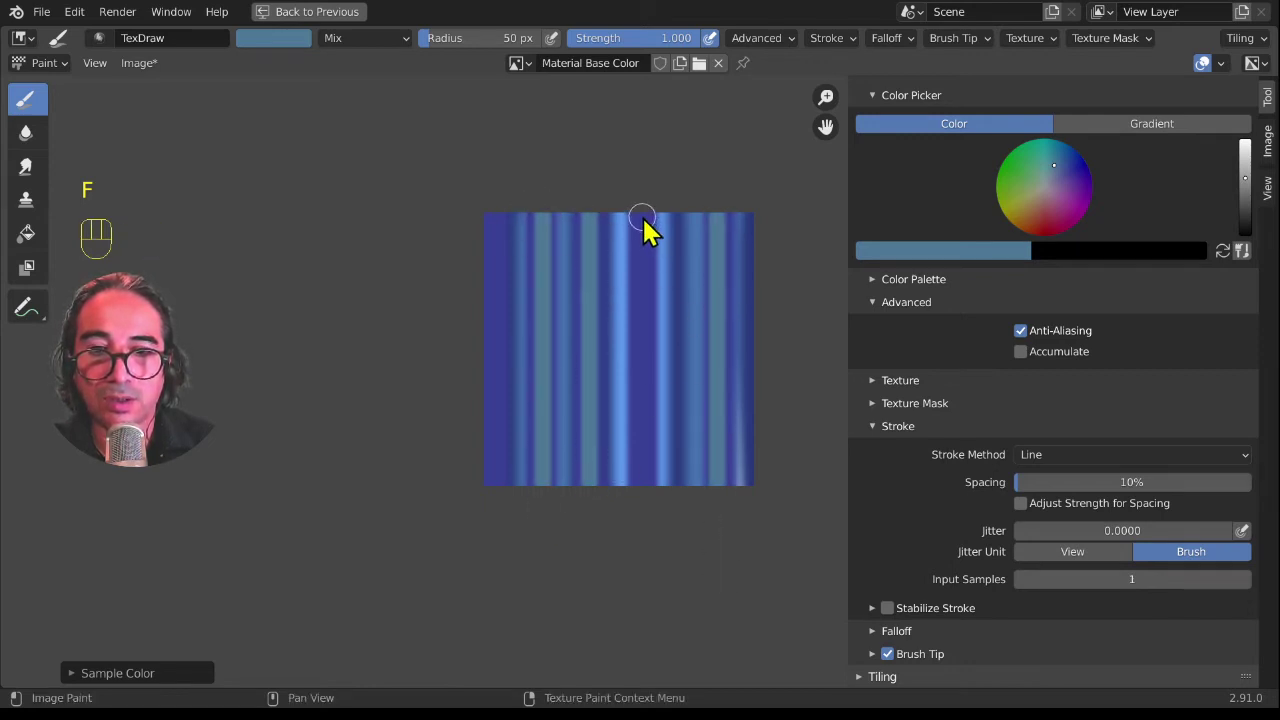
mouse_move(645, 214)
alt+mouse_down()
mouse_move(654, 365)
mouse_move(585, 455)
alt+mouse_up()
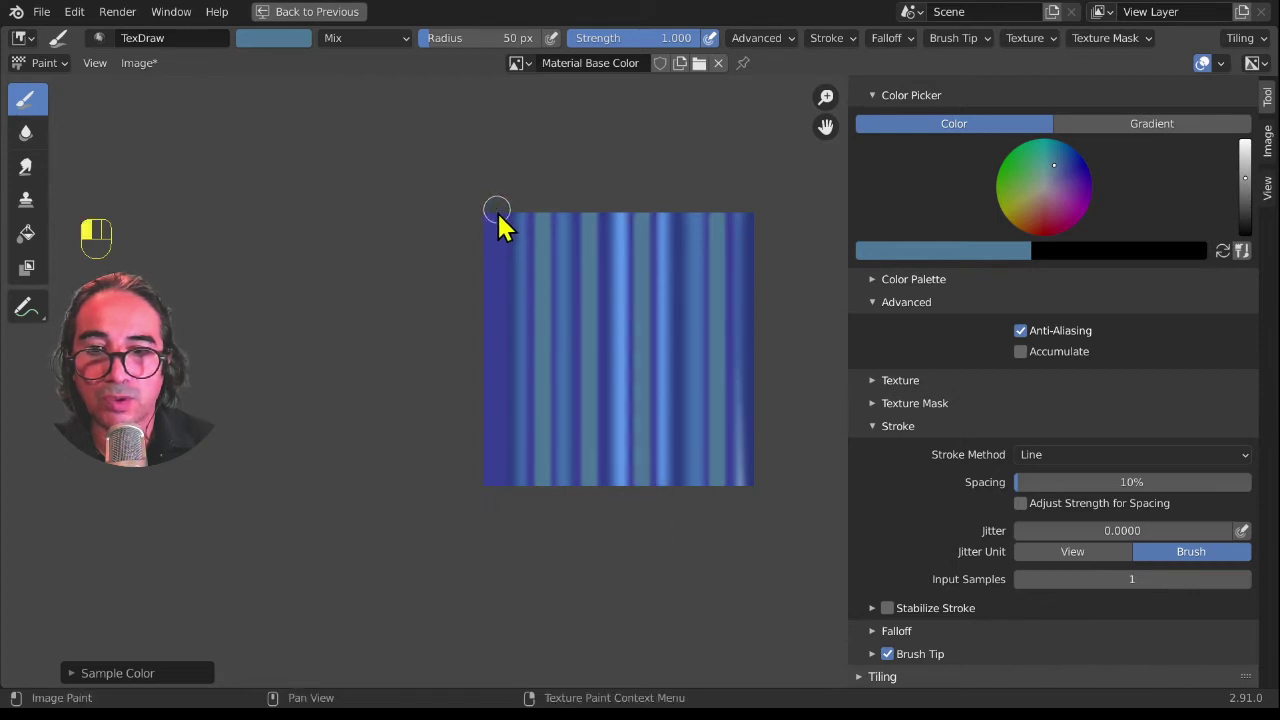
alt+drag(498, 212, 500, 506)
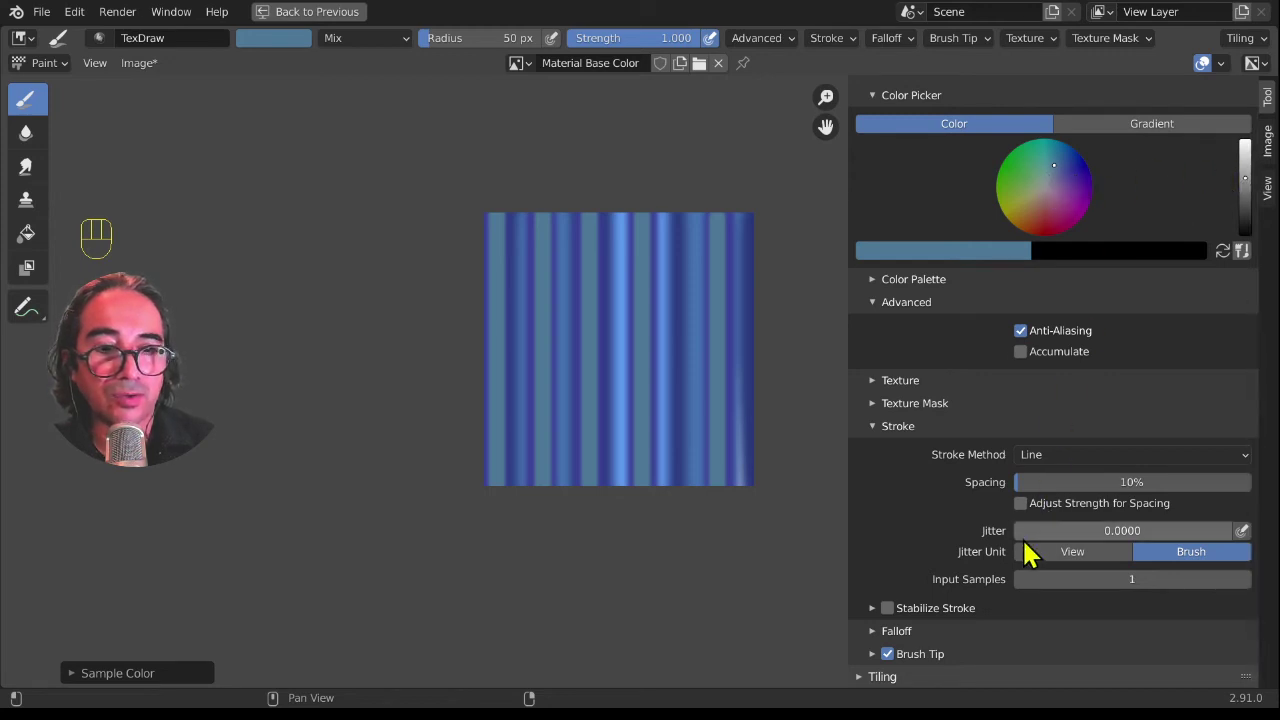
Step: Set the brush's Stroke Method to Space and its blending mode to Erase Alpha
click(1046, 454)
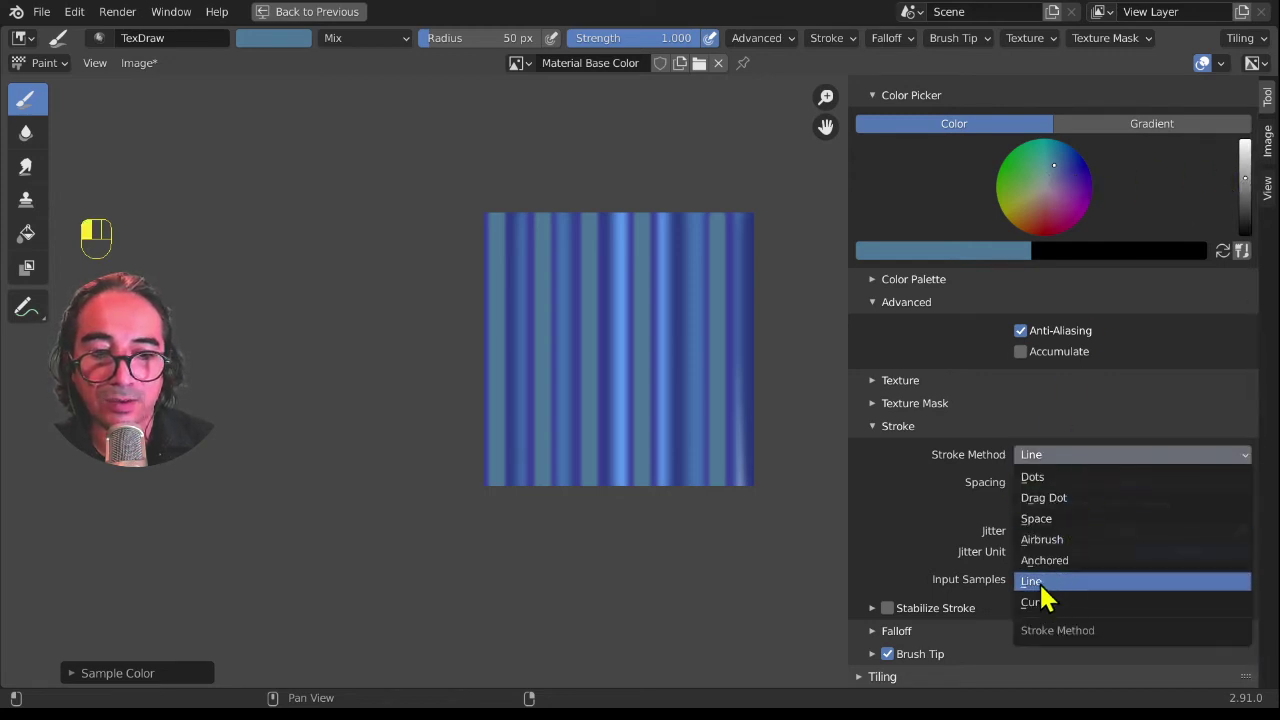
click(1068, 520)
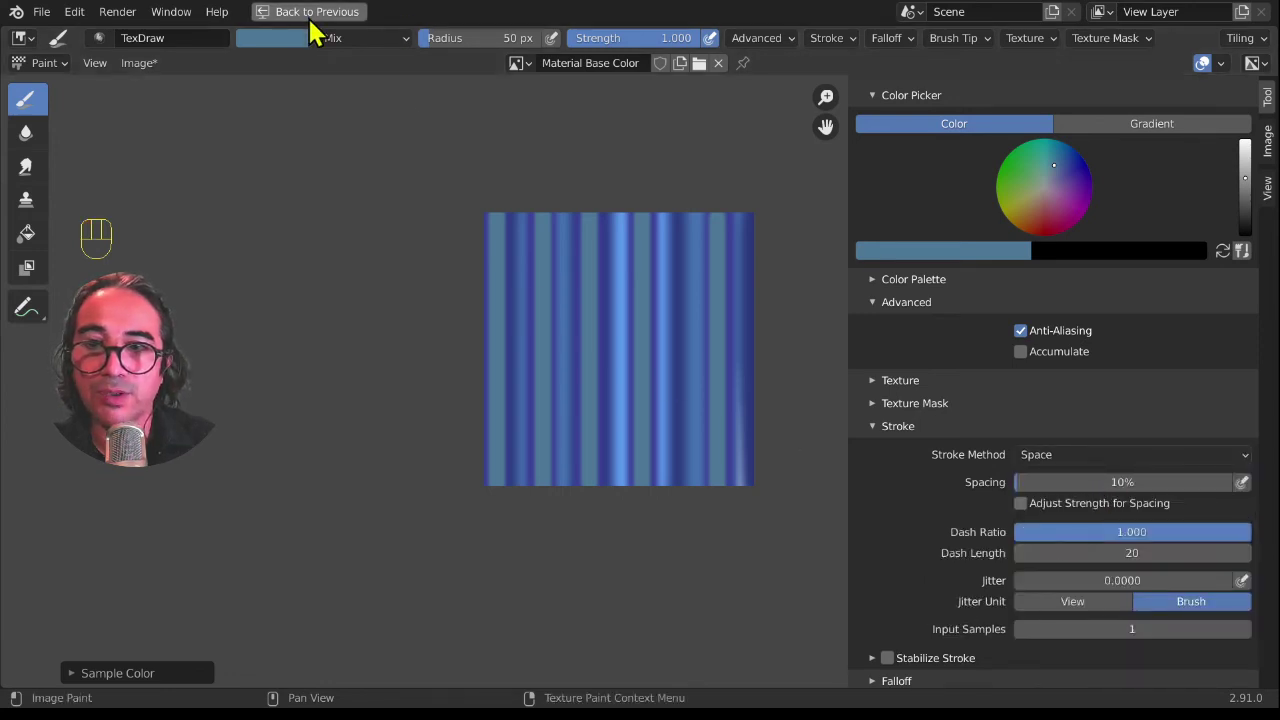
click(350, 40)
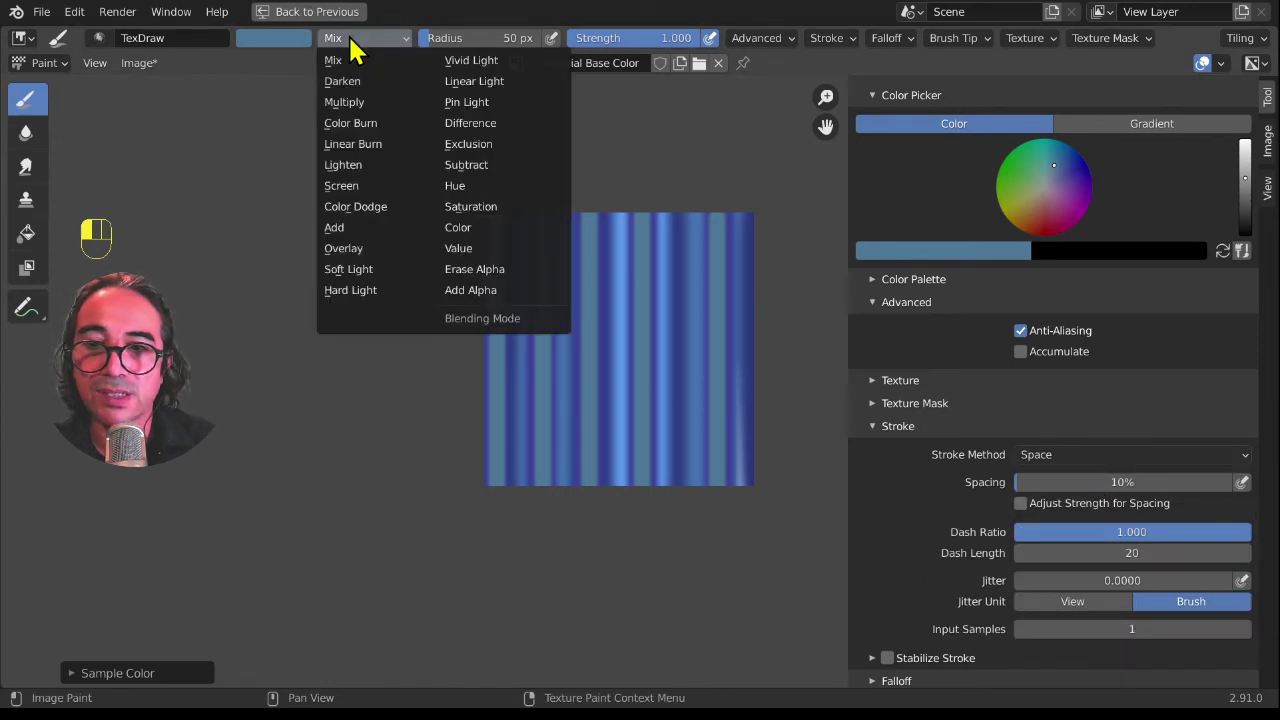
click(497, 270)
Step: Erase a row of uneven tapered notches upward from the texture's bottom edge across its full width
scroll(494, 509, up, 5)
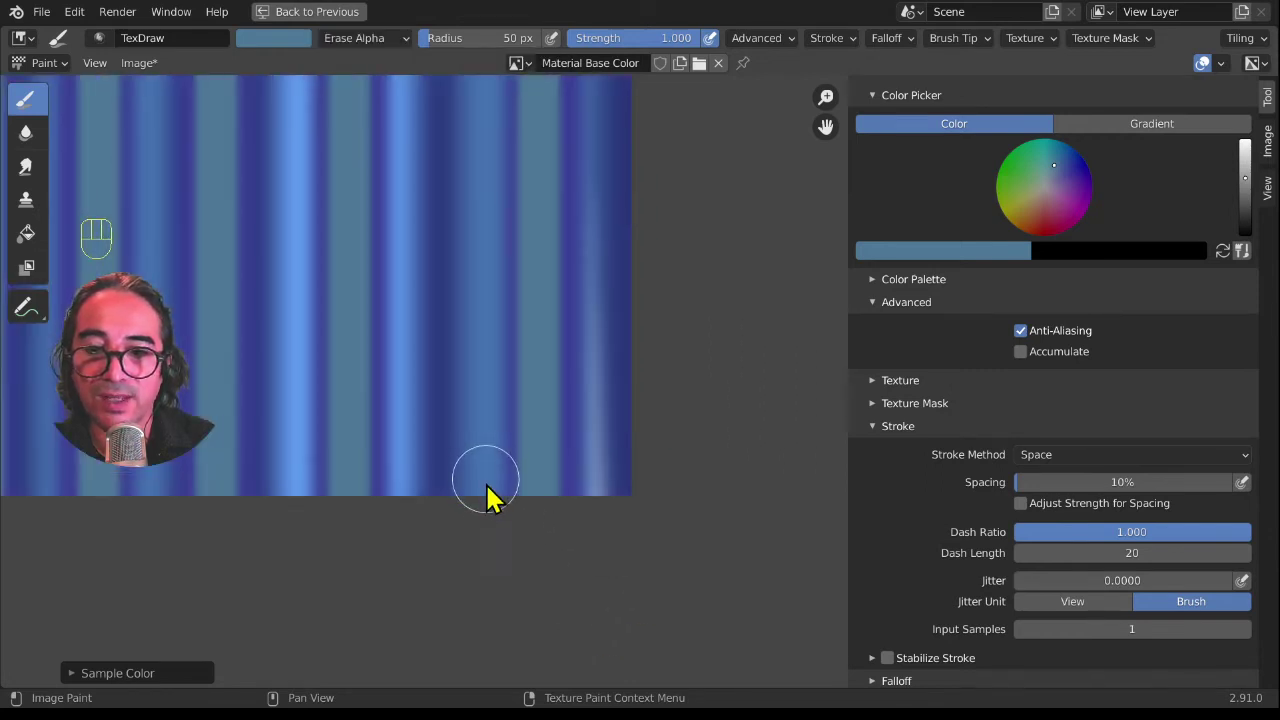
mouse_move(584, 323)
mouse_down()
mouse_move(586, 400)
mouse_move(629, 494)
mouse_up()
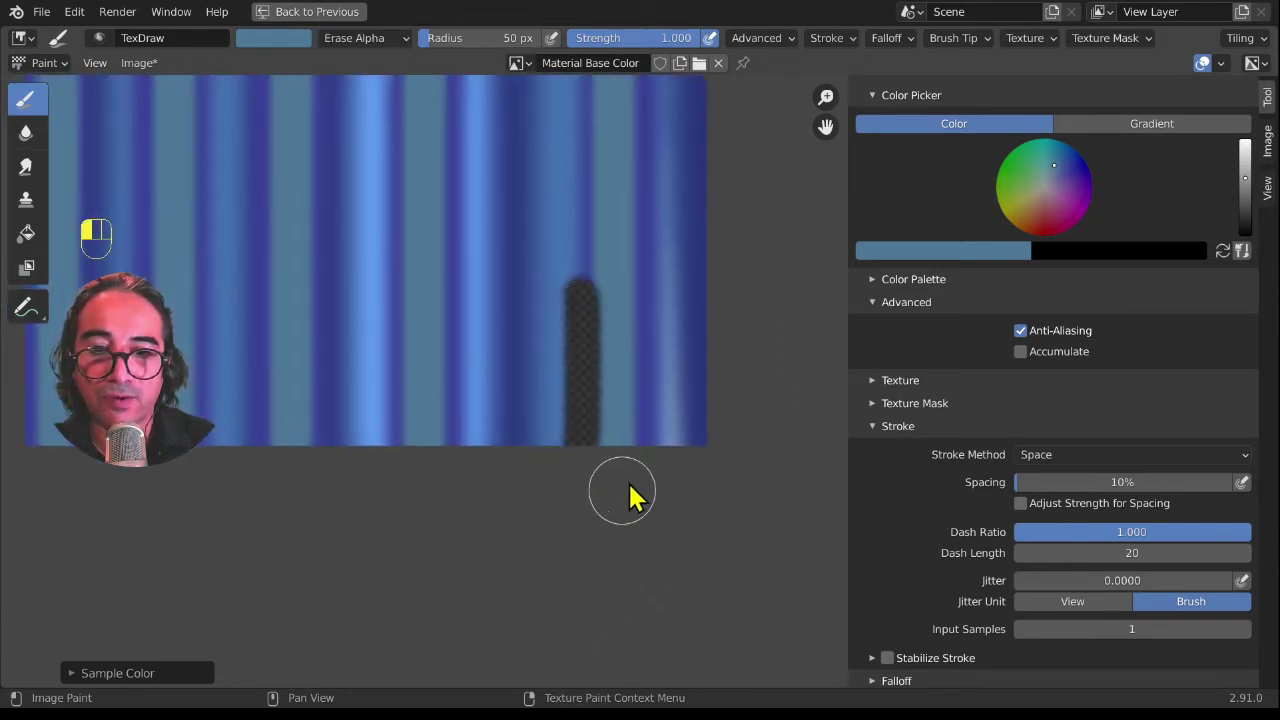
drag(583, 277, 591, 417)
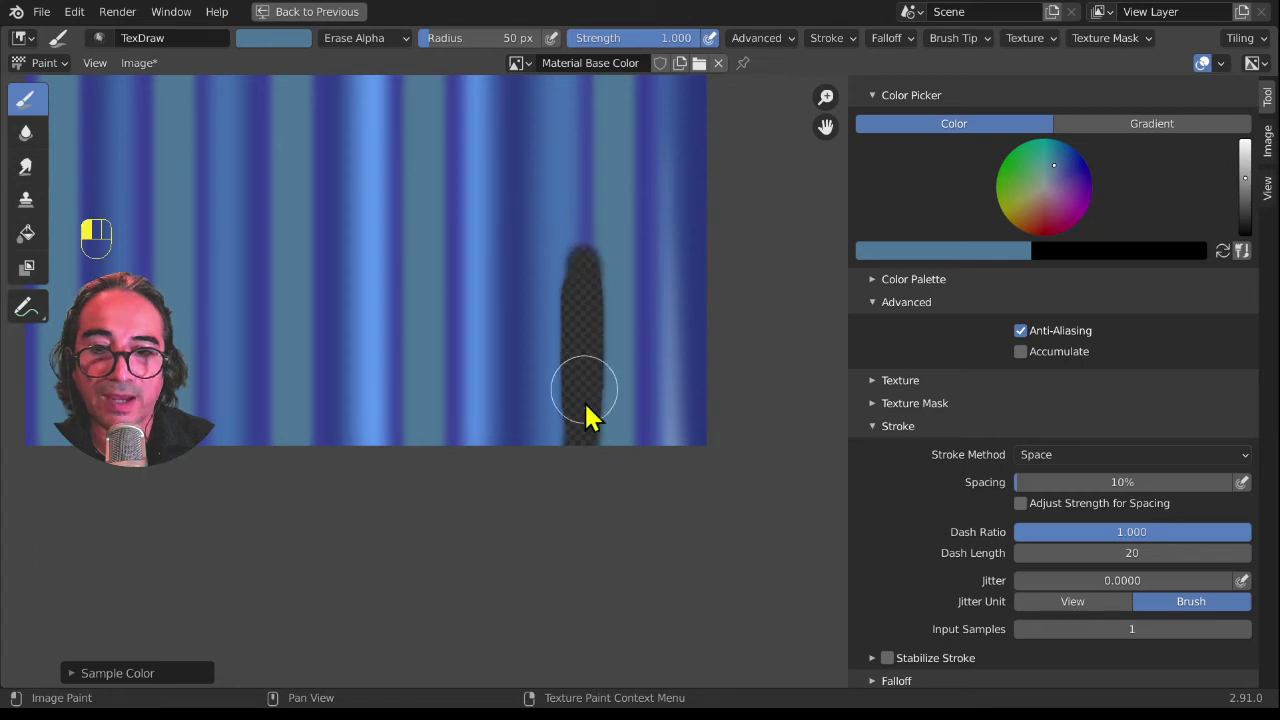
mouse_move(703, 258)
mouse_down()
mouse_move(708, 449)
mouse_move(611, 457)
mouse_move(589, 314)
mouse_move(575, 378)
mouse_up()
scroll(575, 378, down, 2)
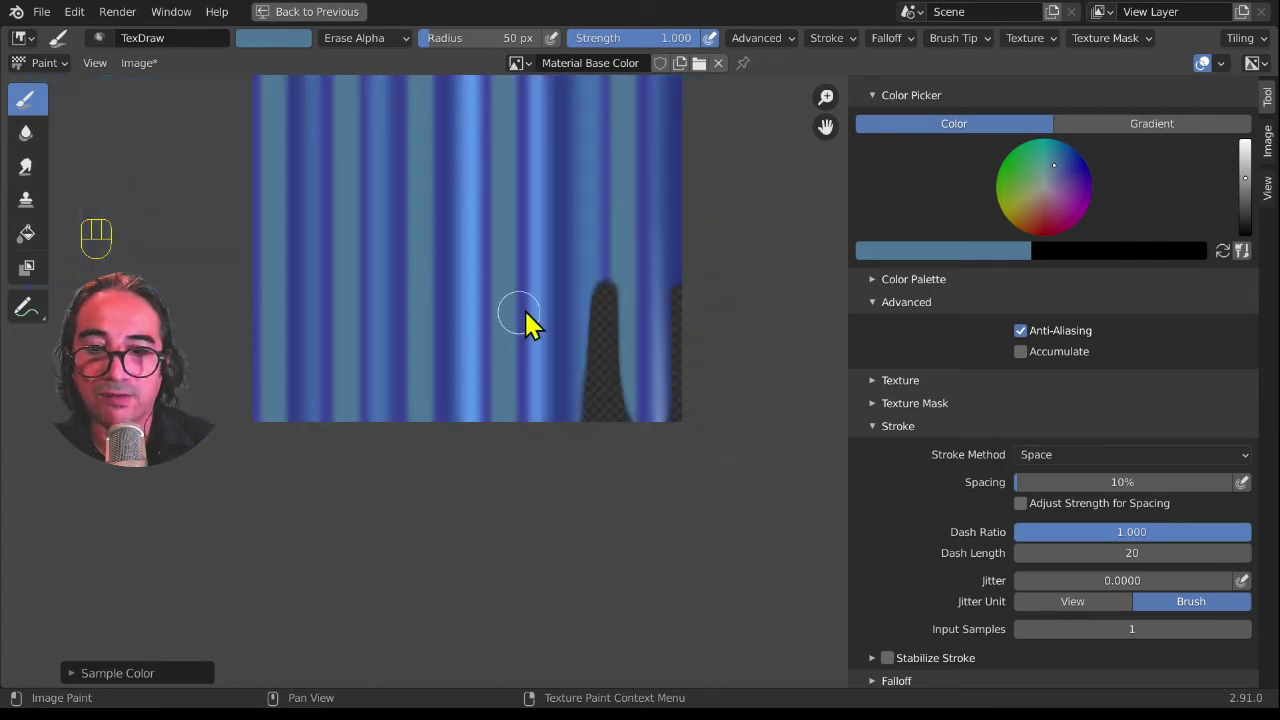
mouse_move(520, 300)
mouse_down()
mouse_move(523, 380)
mouse_move(583, 447)
mouse_up()
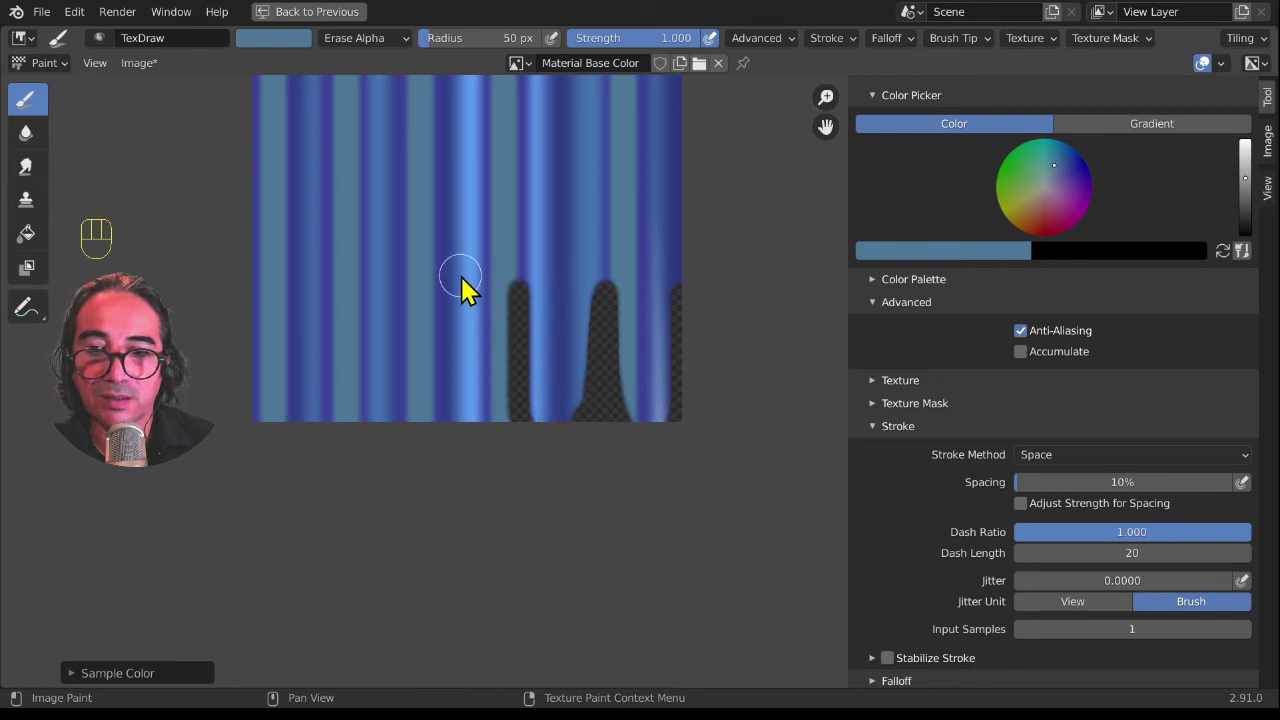
drag(462, 288, 482, 441)
drag(446, 300, 456, 455)
mouse_move(458, 258)
mouse_down()
mouse_move(463, 323)
mouse_move(442, 432)
mouse_move(386, 329)
mouse_move(386, 371)
mouse_move(432, 432)
mouse_up()
drag(323, 271, 342, 425)
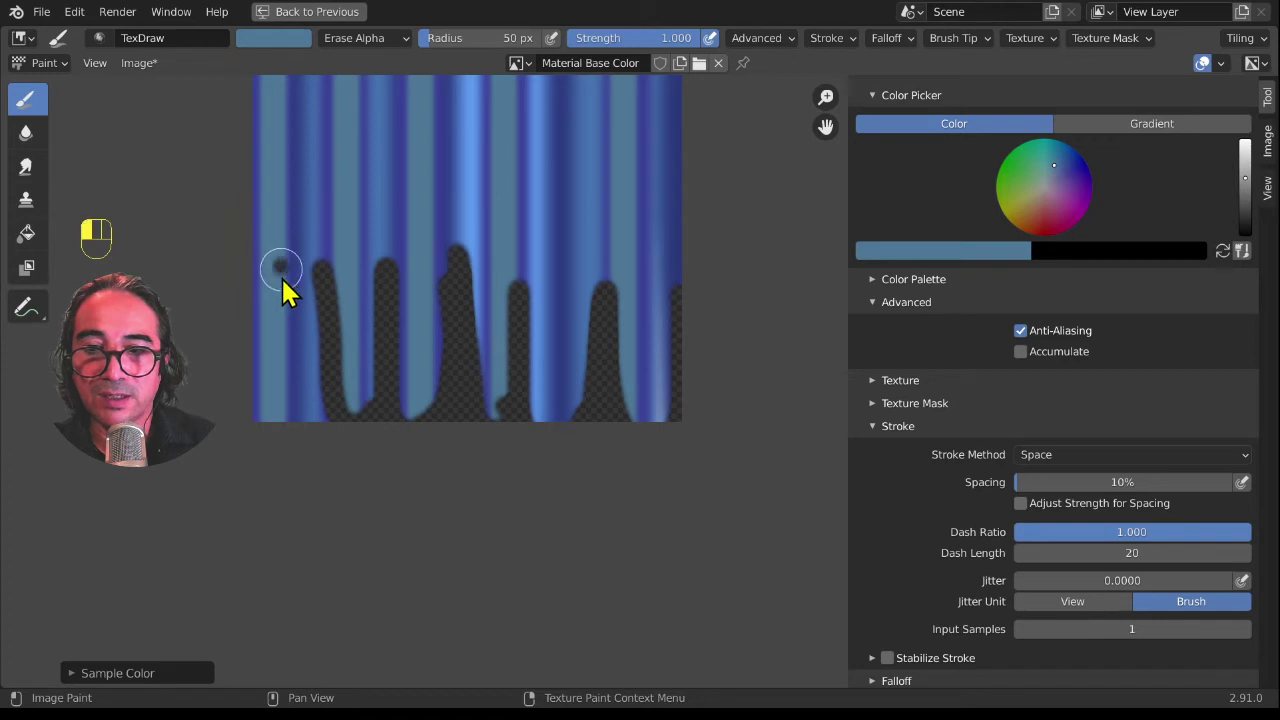
mouse_move(282, 279)
mouse_down()
mouse_move(286, 411)
mouse_move(330, 423)
mouse_up()
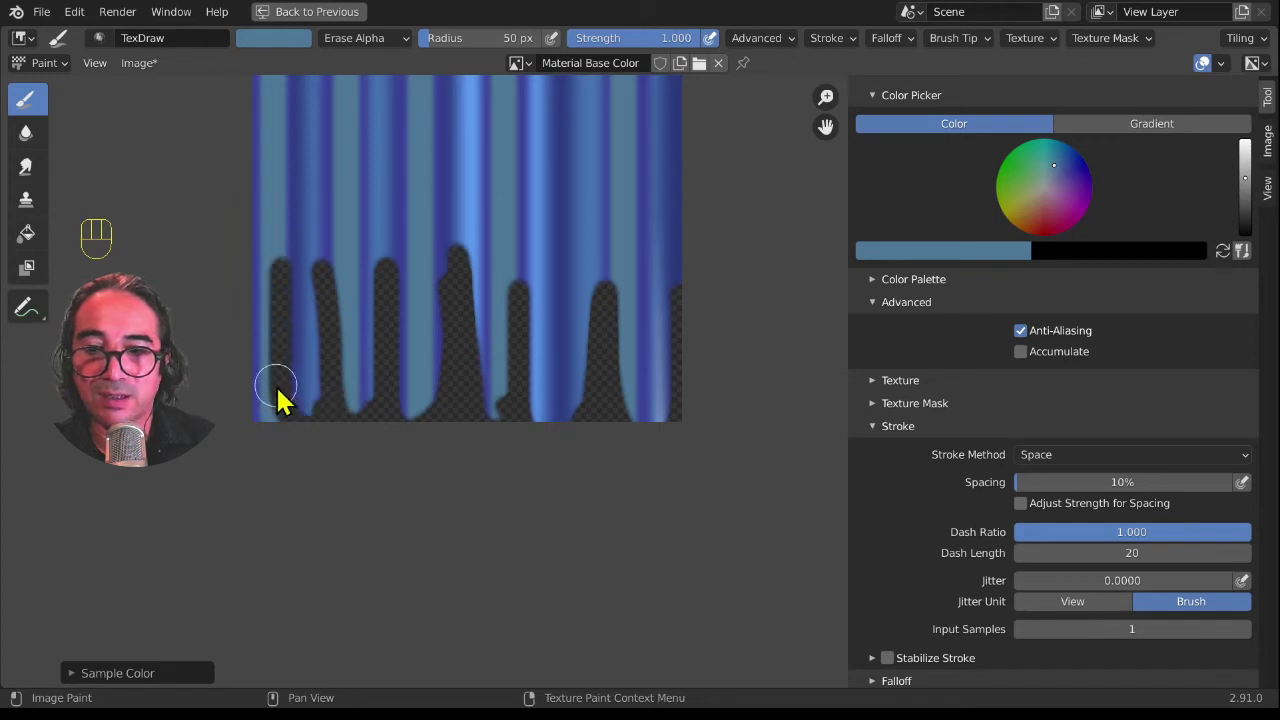
drag(277, 389, 259, 427)
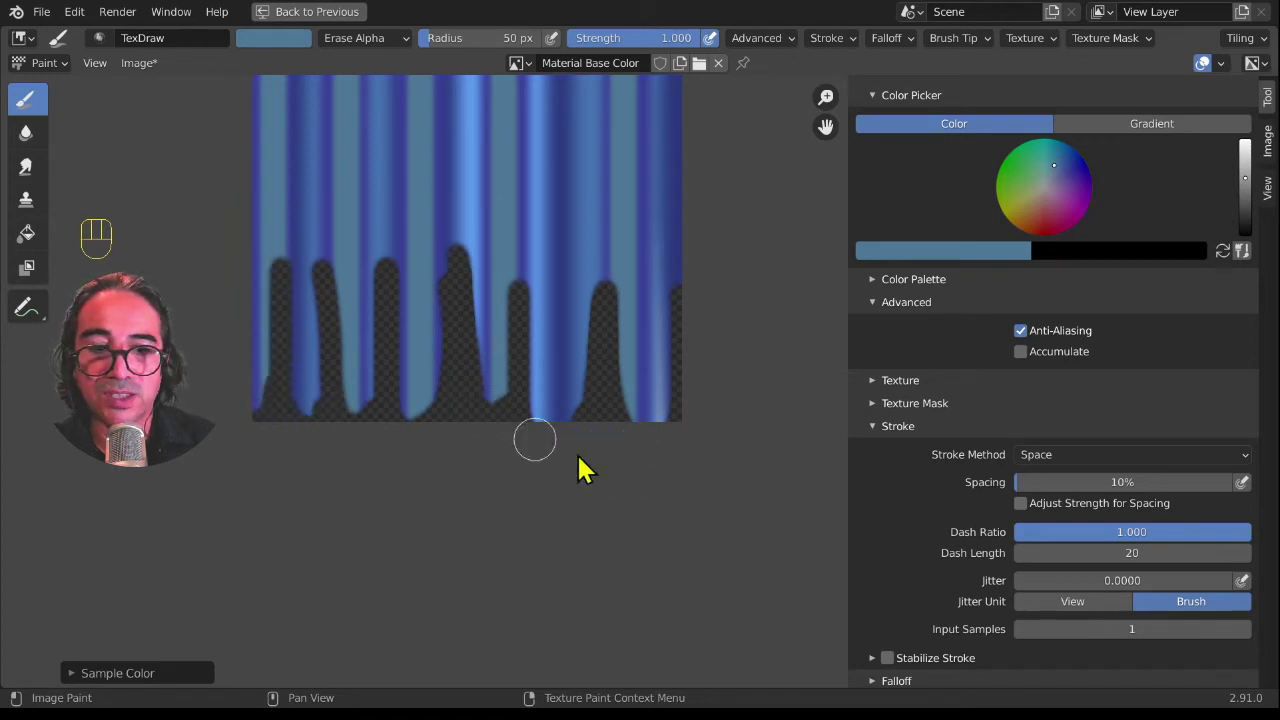
Step: Enable Stabilize Stroke for the brush and extend the notches in the right half of the texture with smoother, taller erasures
mouse_move(1093, 457)
mouse_down()
mouse_move(1046, 560)
mouse_move(914, 543)
mouse_up()
scroll(906, 396, down, 2)
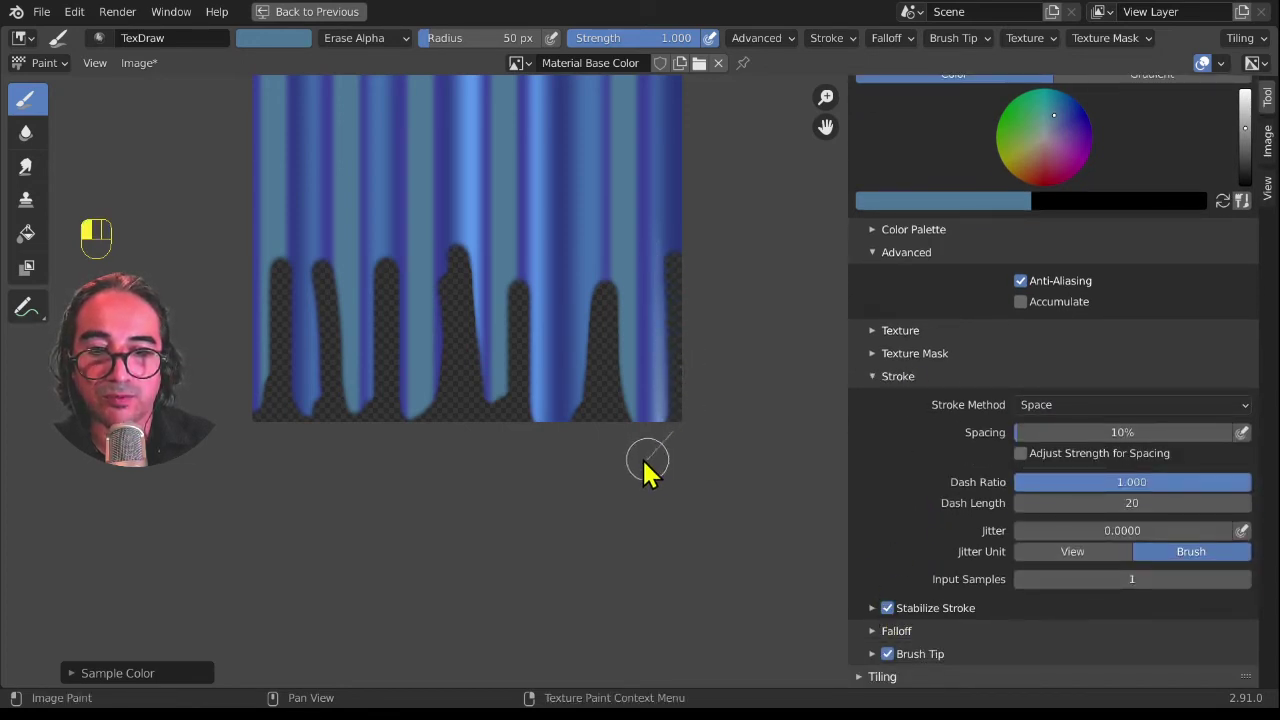
drag(646, 461, 602, 393)
mouse_move(604, 257)
mouse_down()
mouse_move(603, 343)
mouse_move(589, 417)
mouse_move(570, 440)
mouse_move(508, 428)
mouse_move(511, 211)
mouse_move(517, 330)
mouse_up()
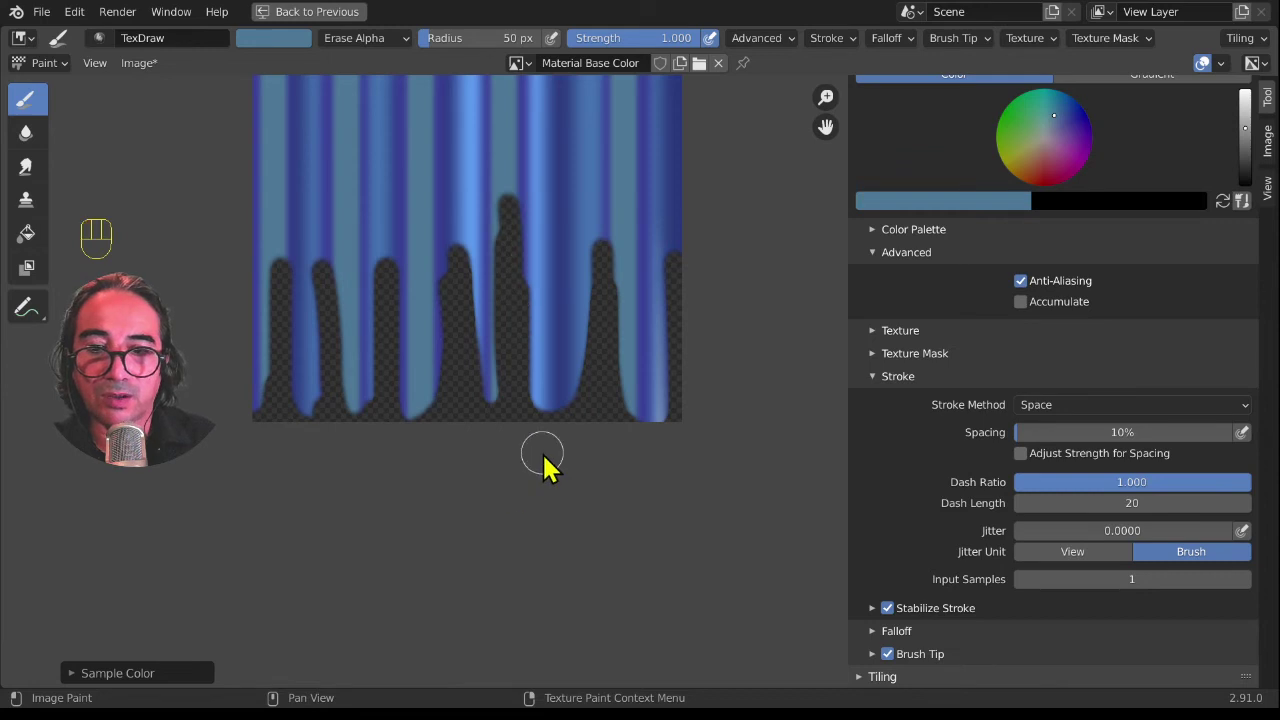
Step: Save the painted texture as a PNG over Material Base Color1.png in the references folder
scroll(330, 480, down, 3)
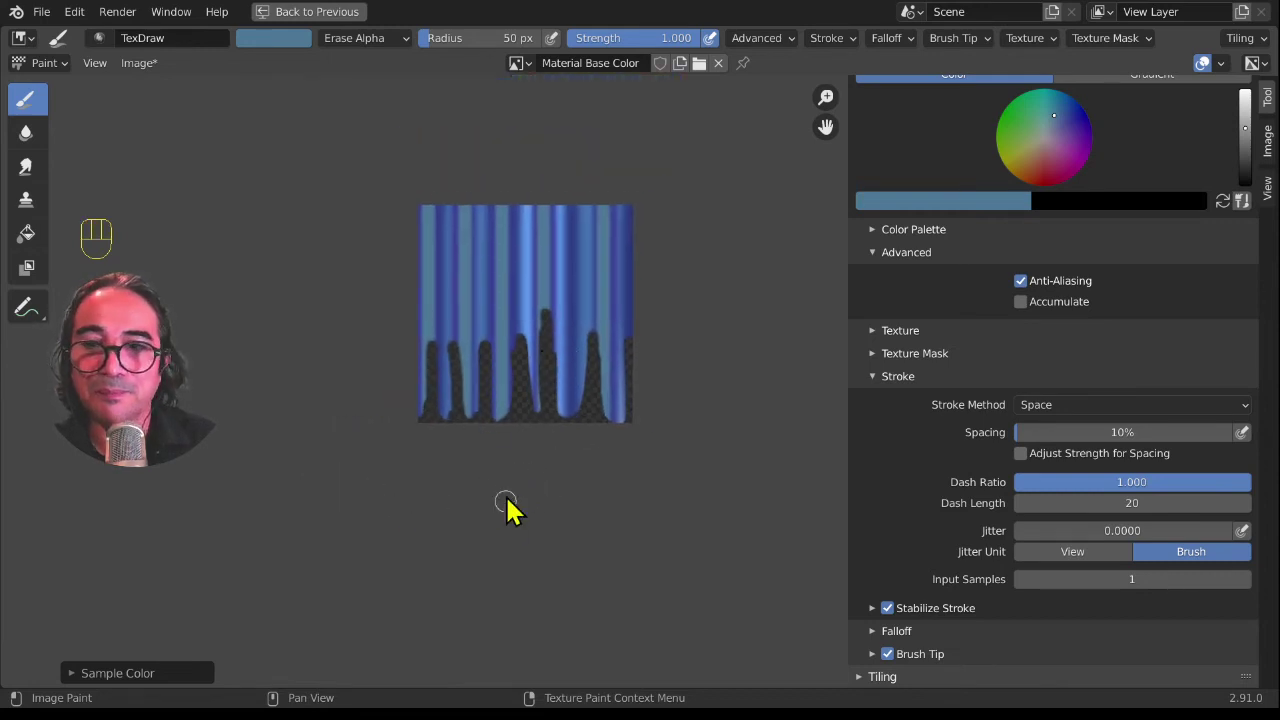
click(139, 64)
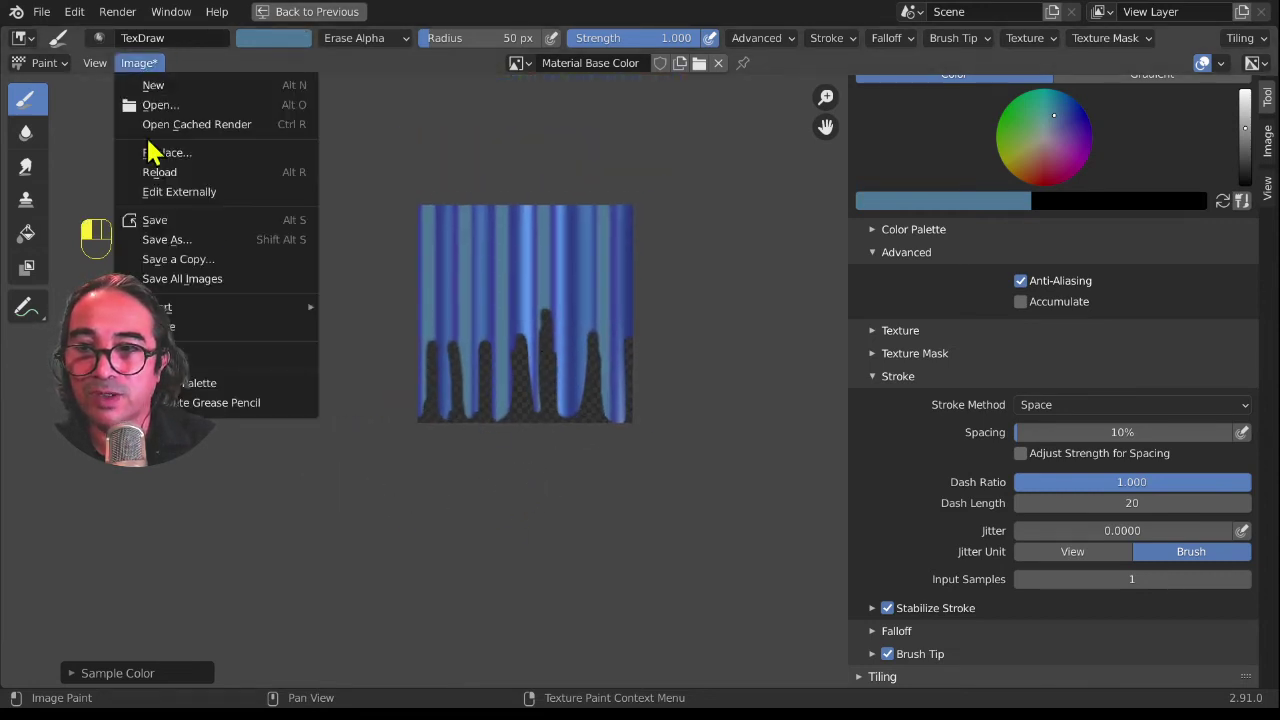
click(184, 238)
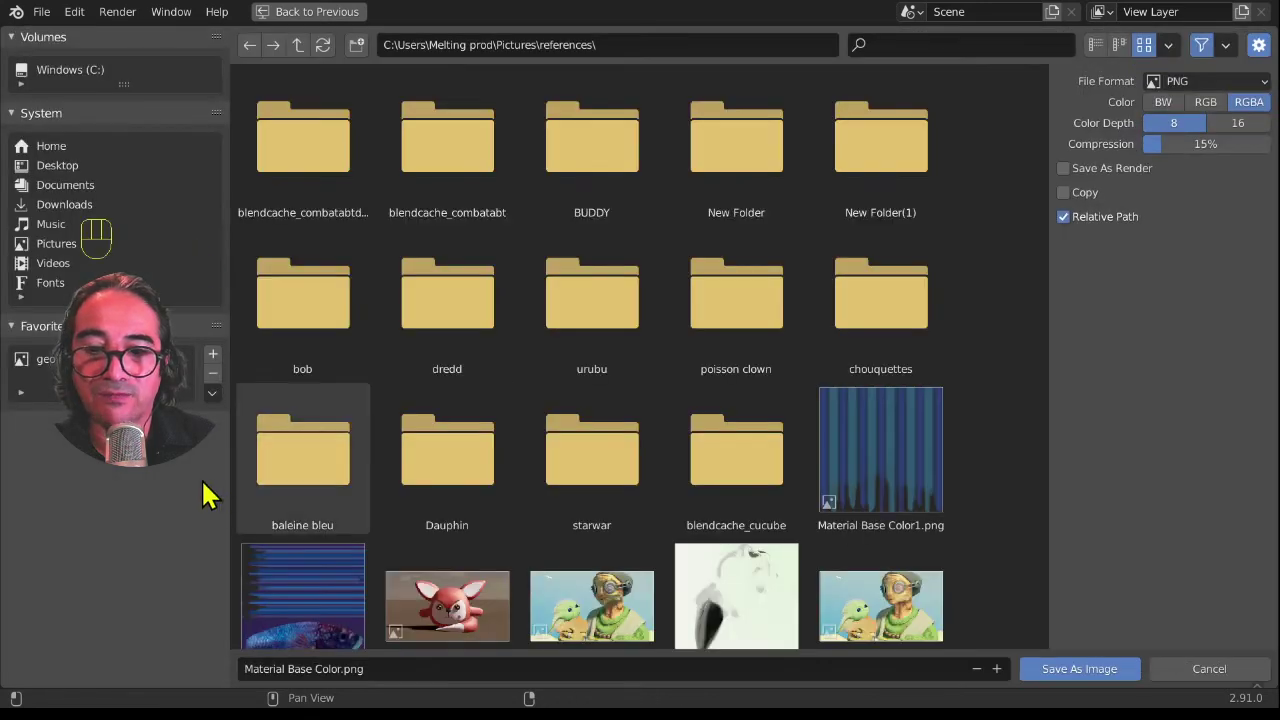
click(900, 480)
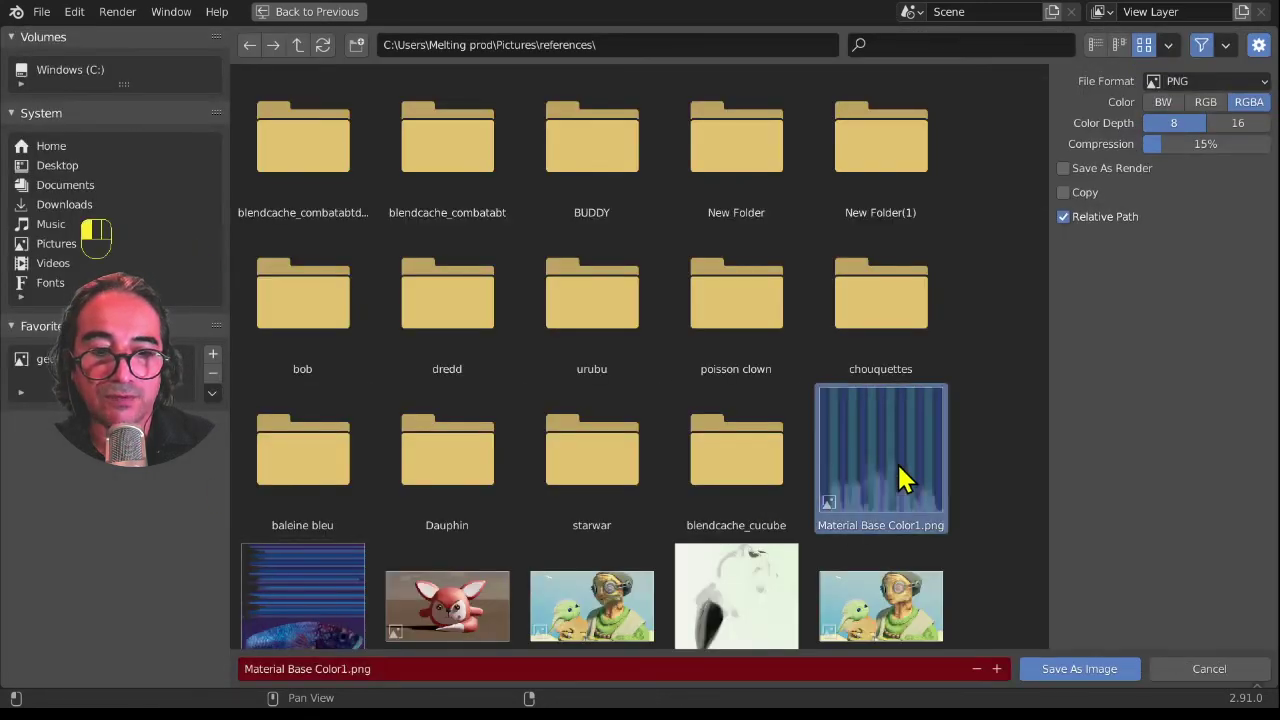
click(1079, 668)
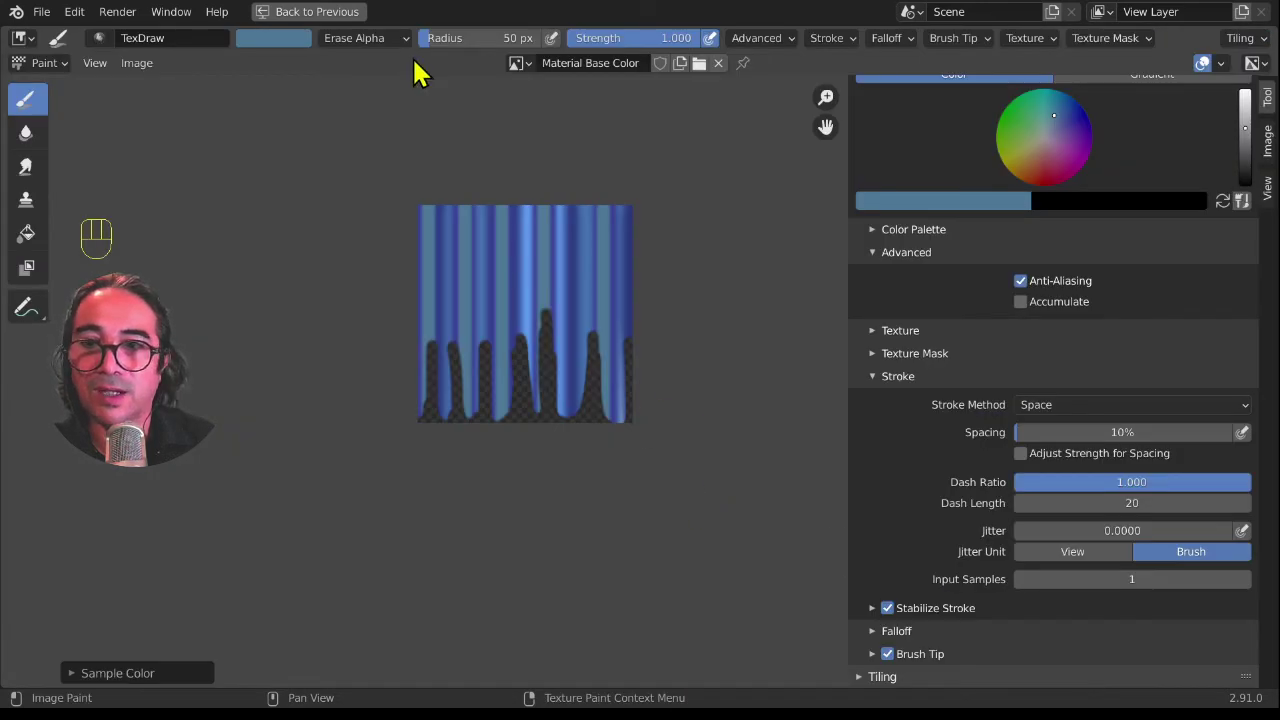
Step: Leave the maximized image editor, widen the 3D viewport and frame the whole fish with its painted tail
click(298, 14)
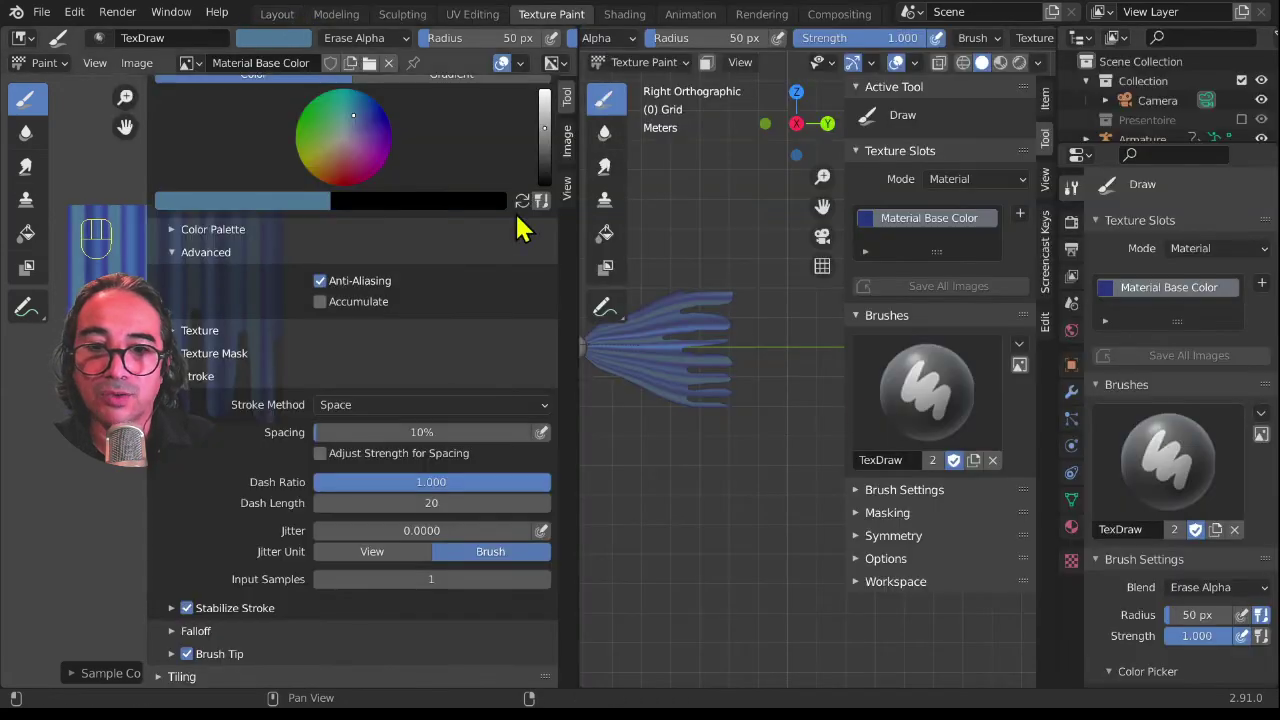
scroll(700, 390, up, 4)
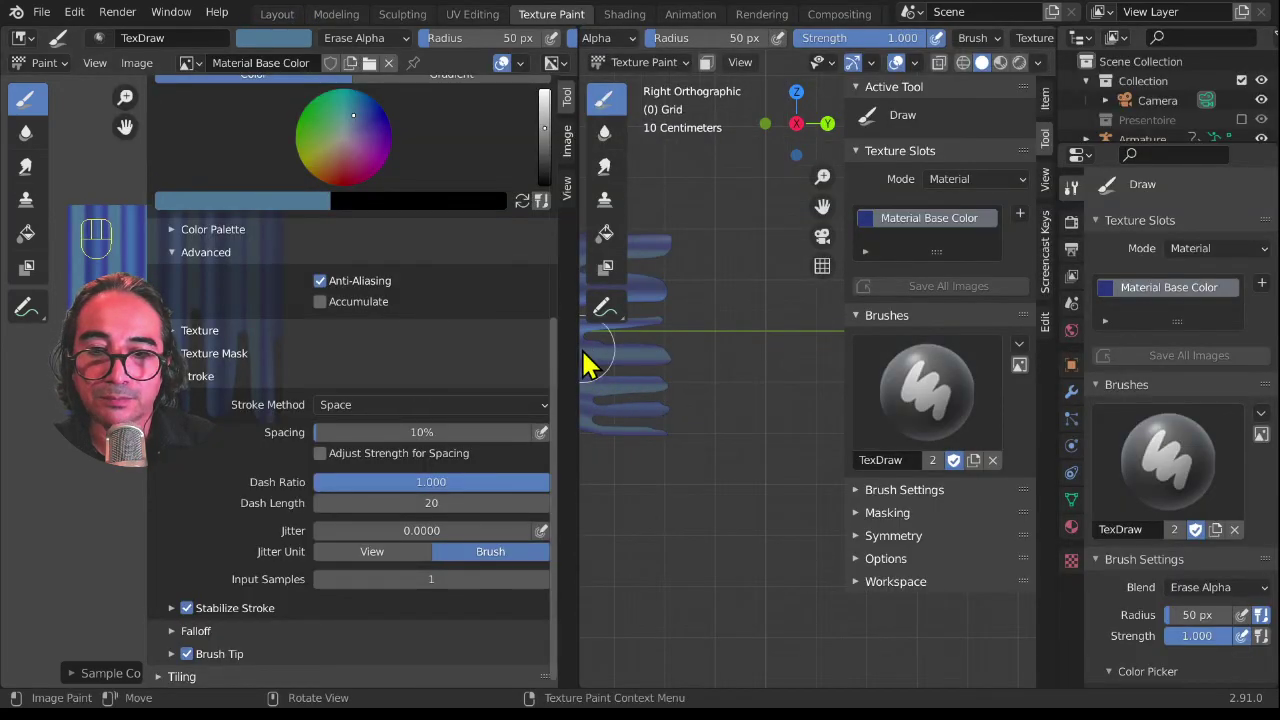
drag(560, 337, 358, 354)
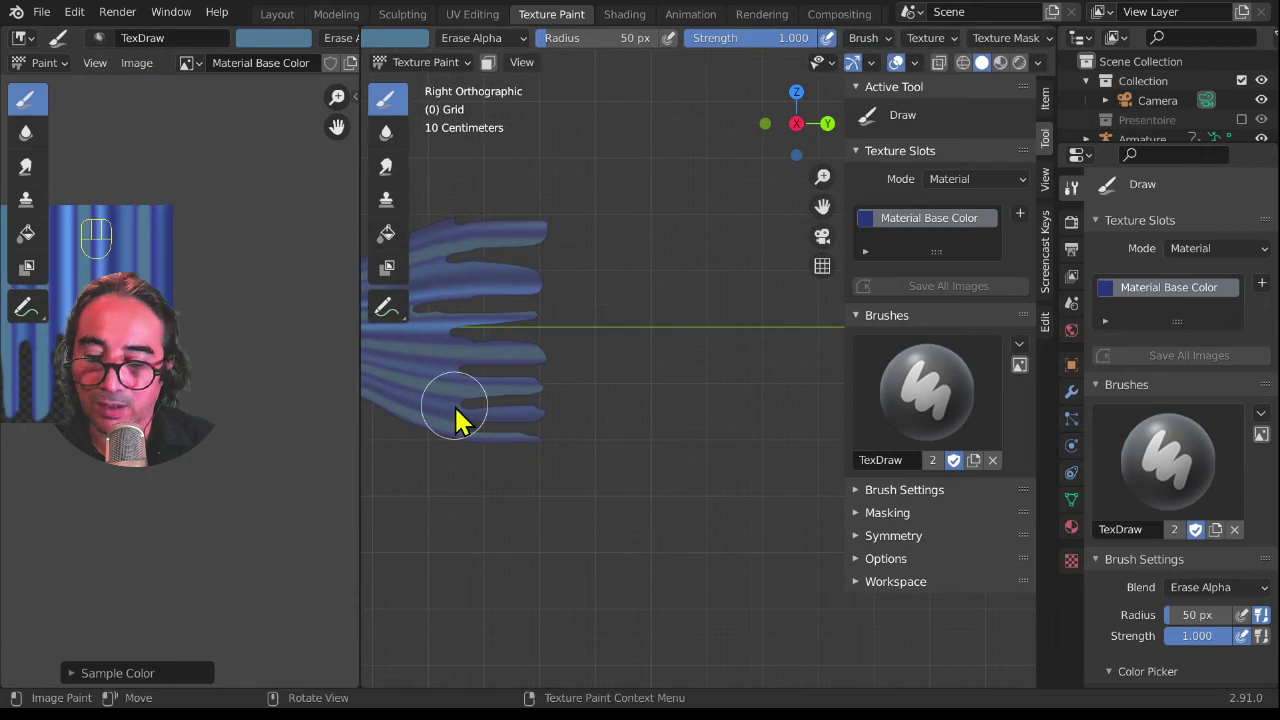
shift+middle_drag(506, 429, 729, 414)
scroll(506, 394, down, 3)
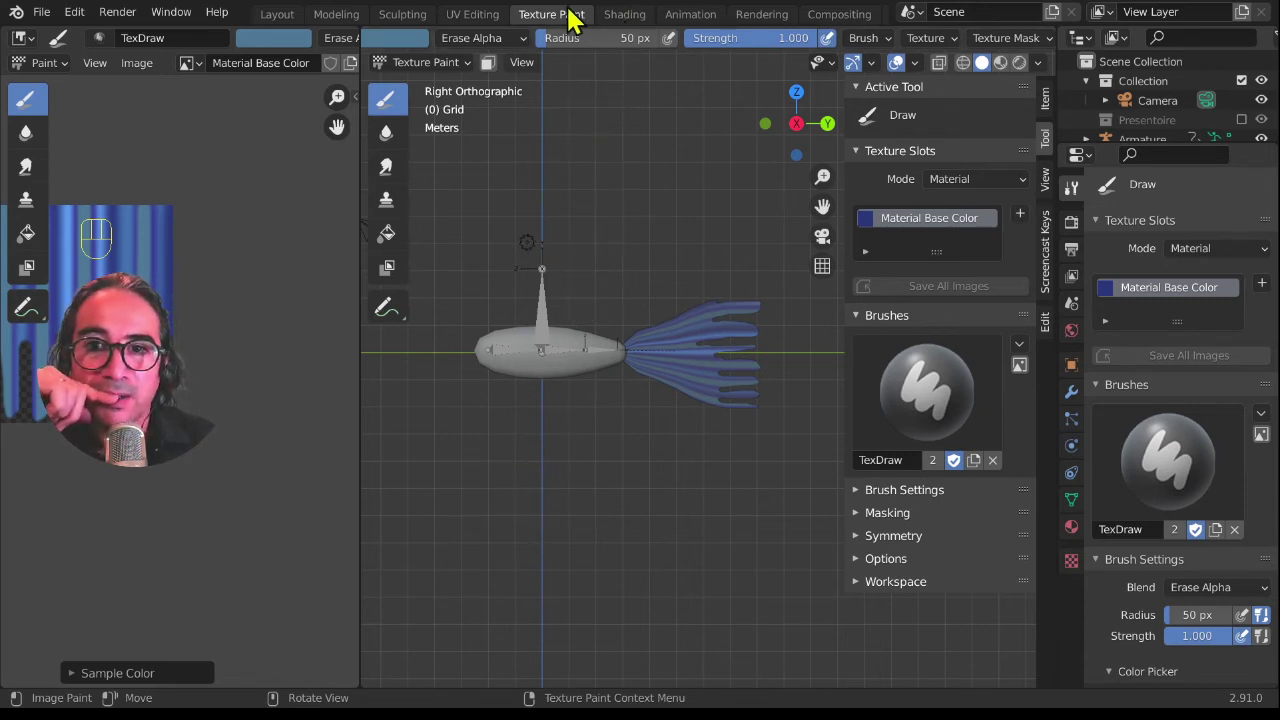
Step: In the UV Editing workspace, unwrap the whole fish body mesh using Project from View in the right orthographic view
click(472, 14)
middle_drag(748, 334, 708, 308)
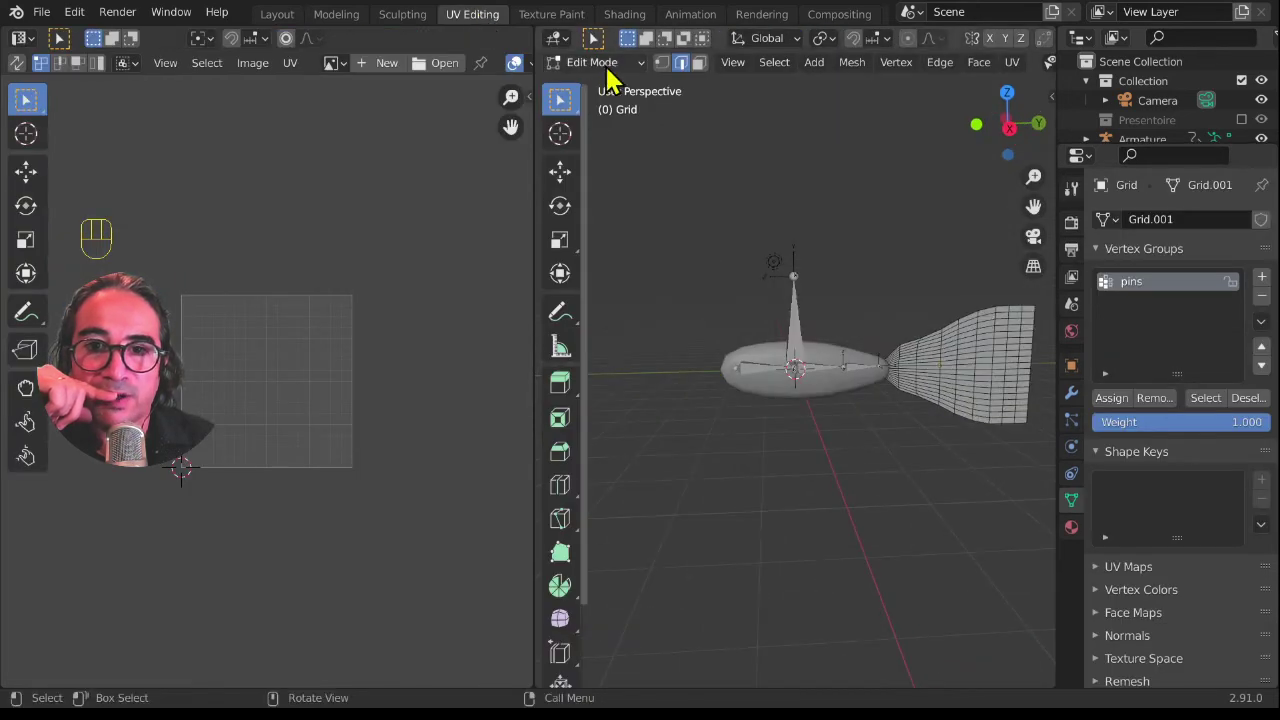
click(595, 62)
click(610, 86)
click(767, 365)
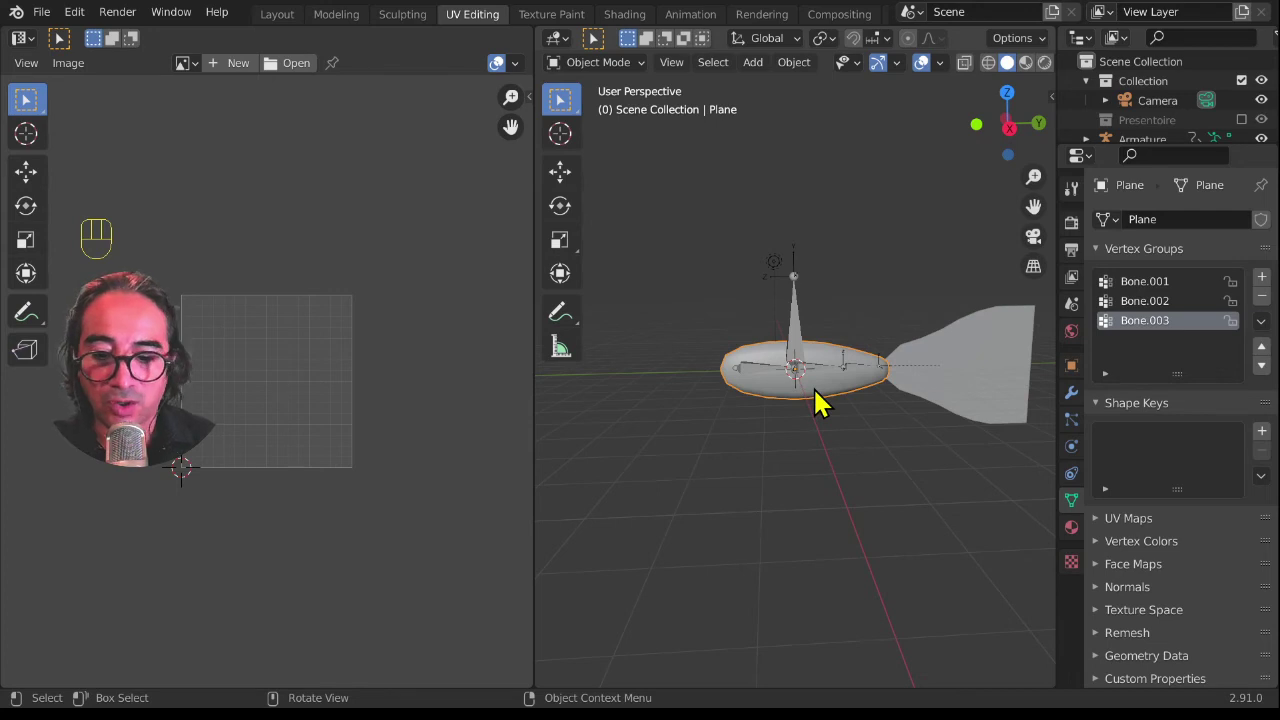
key(Tab)
key(a)
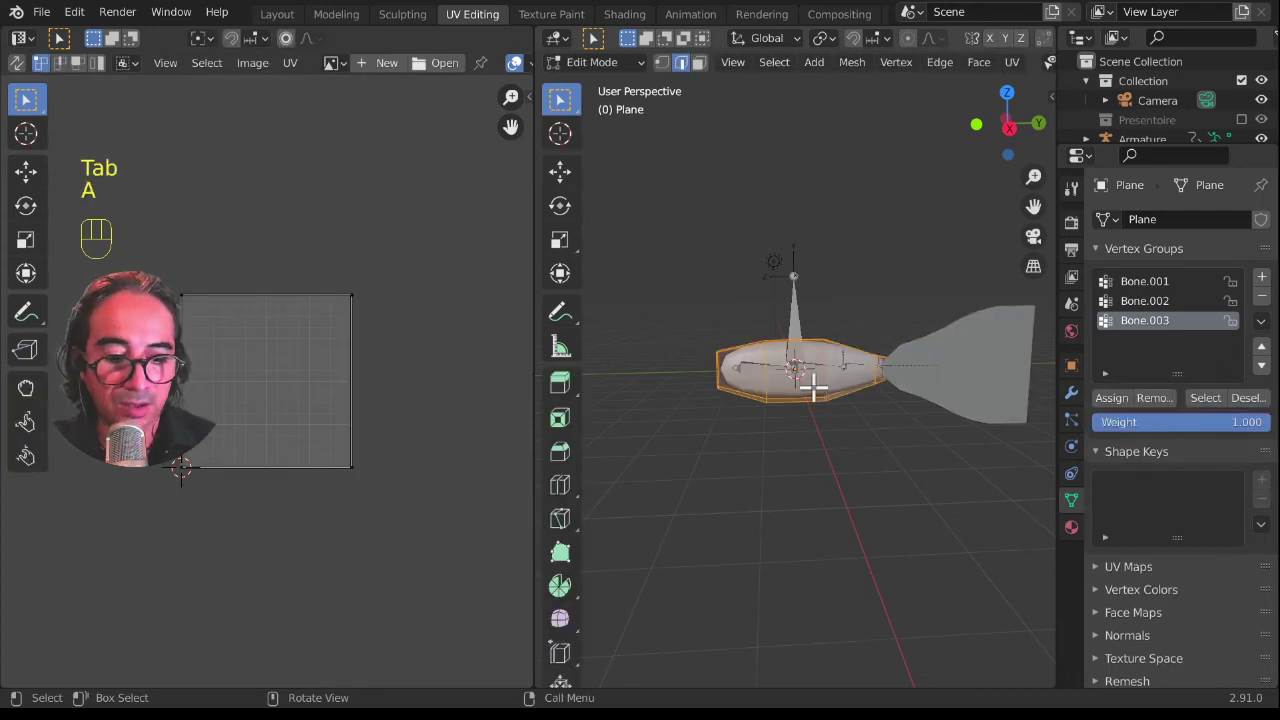
key(KP_3)
key(u)
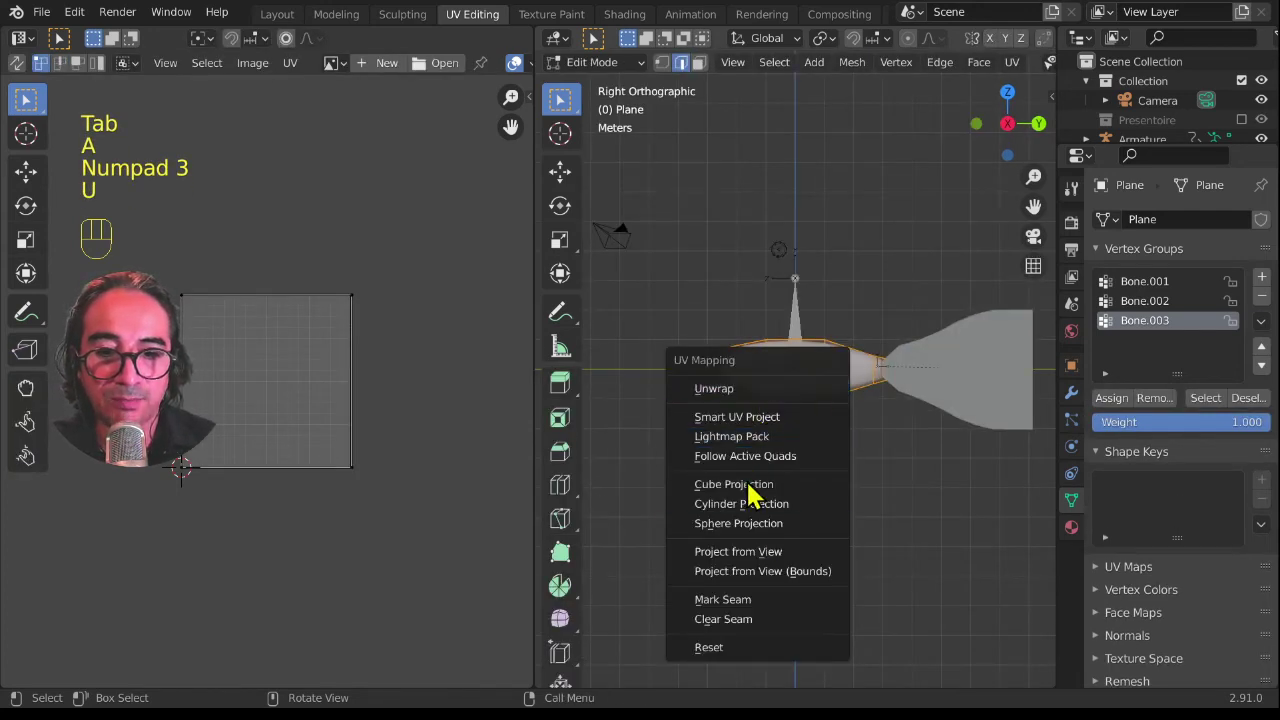
click(783, 556)
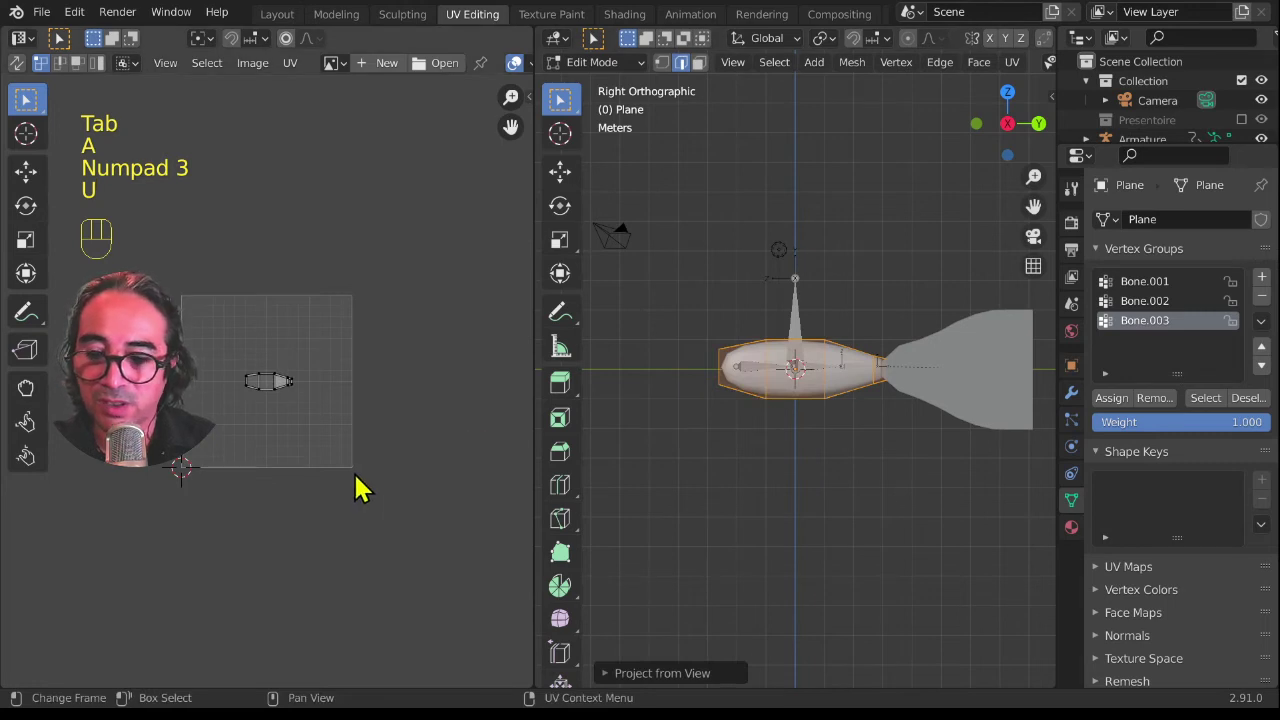
Step: Scale up all of the body's UVs until they span most of the UV square's width
key(a)
key(s)
click(390, 460)
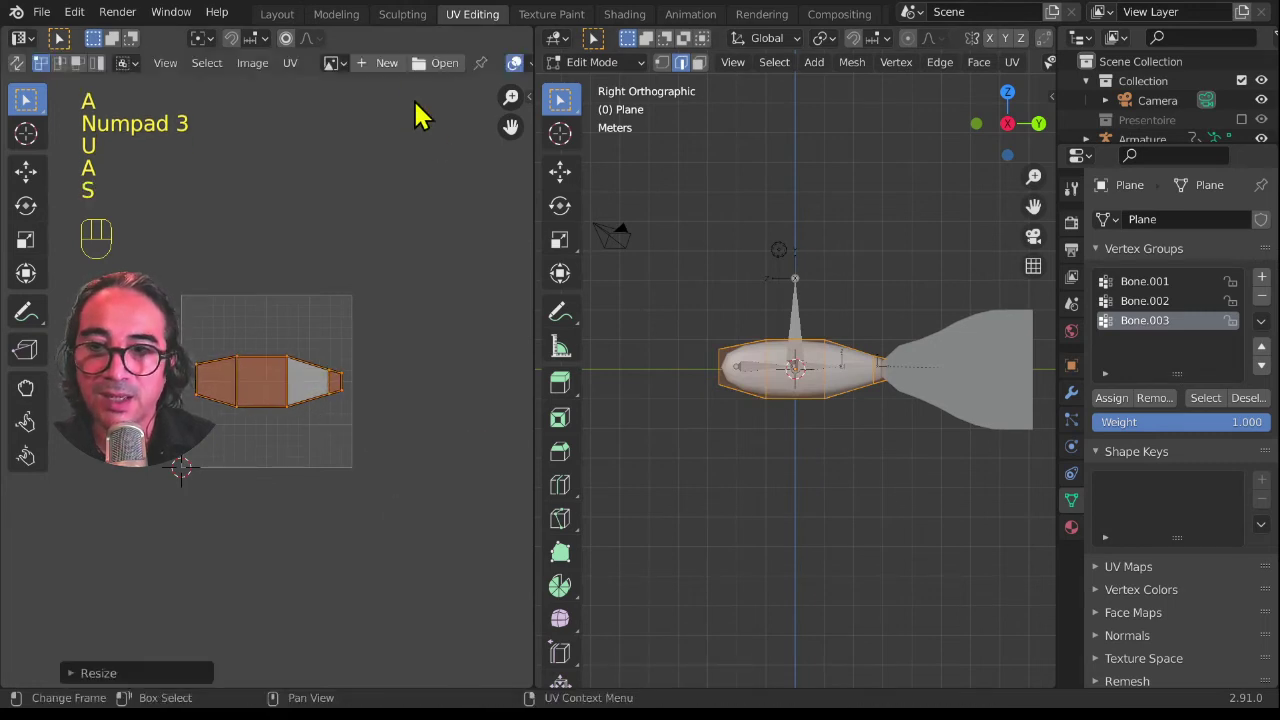
Step: Open bettas-hd.jpg from the Downloads folder as the image behind the body's UVs
click(334, 63)
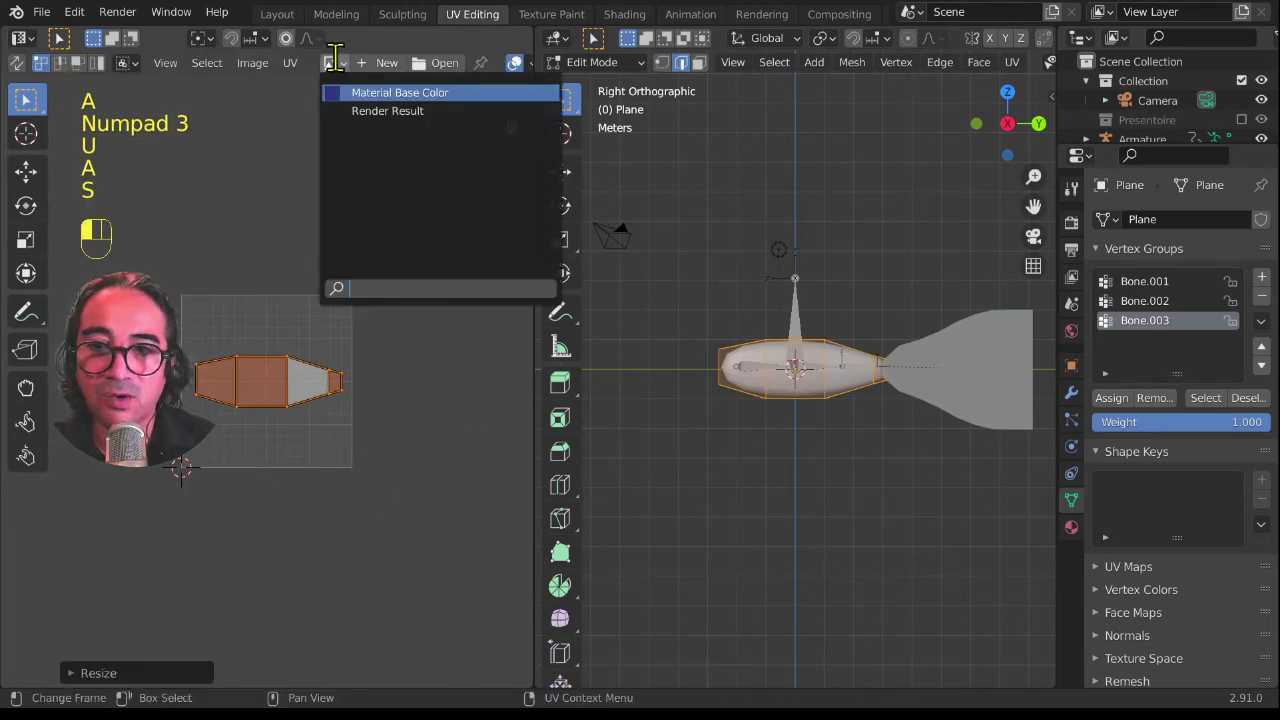
click(443, 65)
scroll(1057, 434, down, 5)
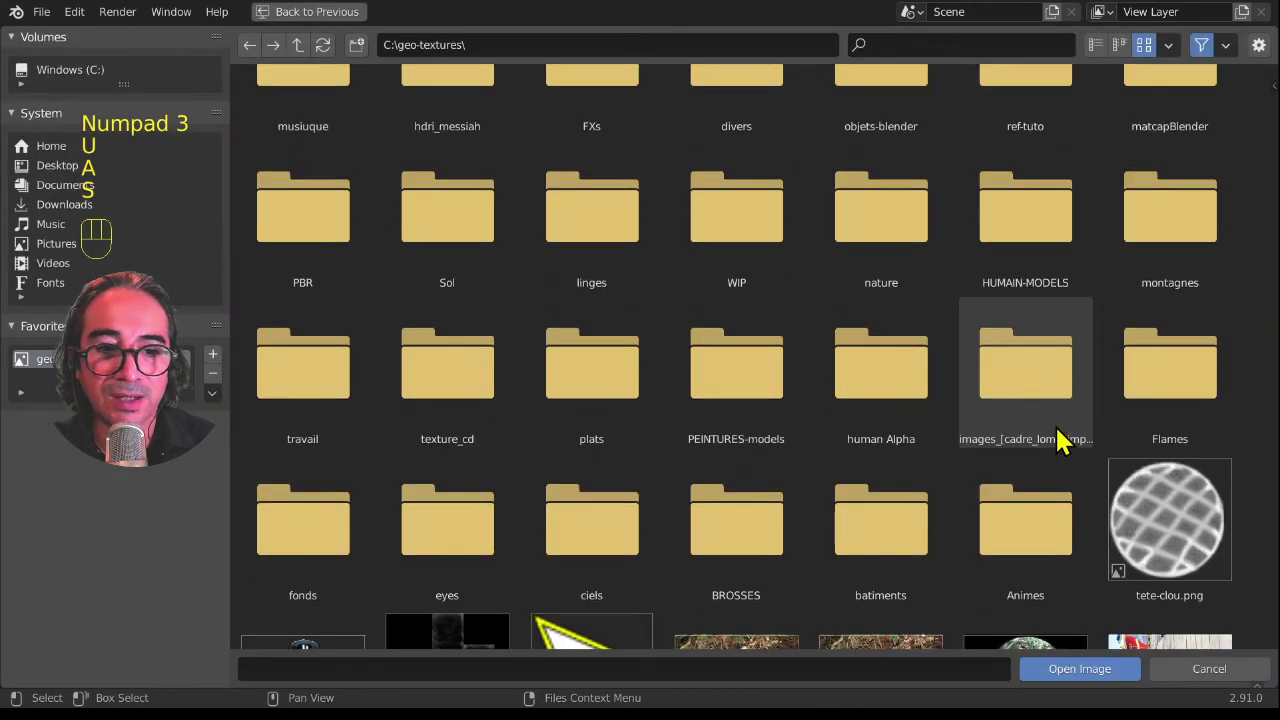
scroll(1043, 418, down, 1)
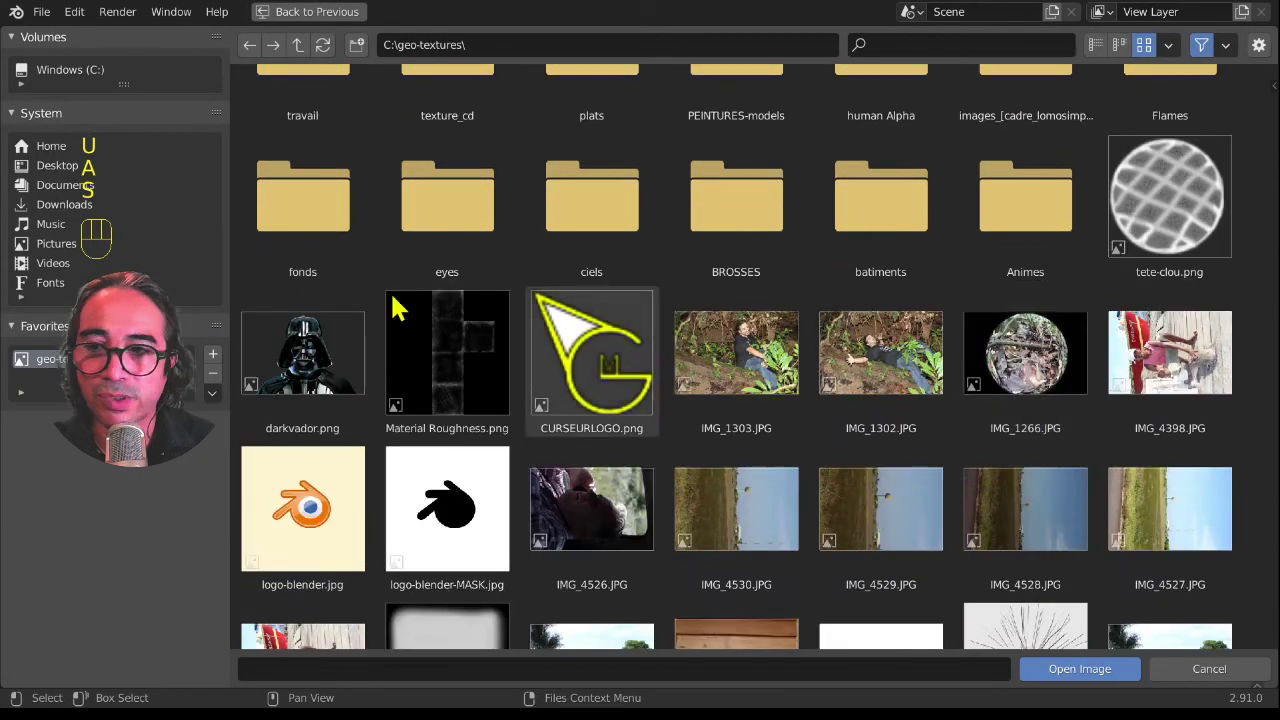
click(62, 204)
double_click(858, 288)
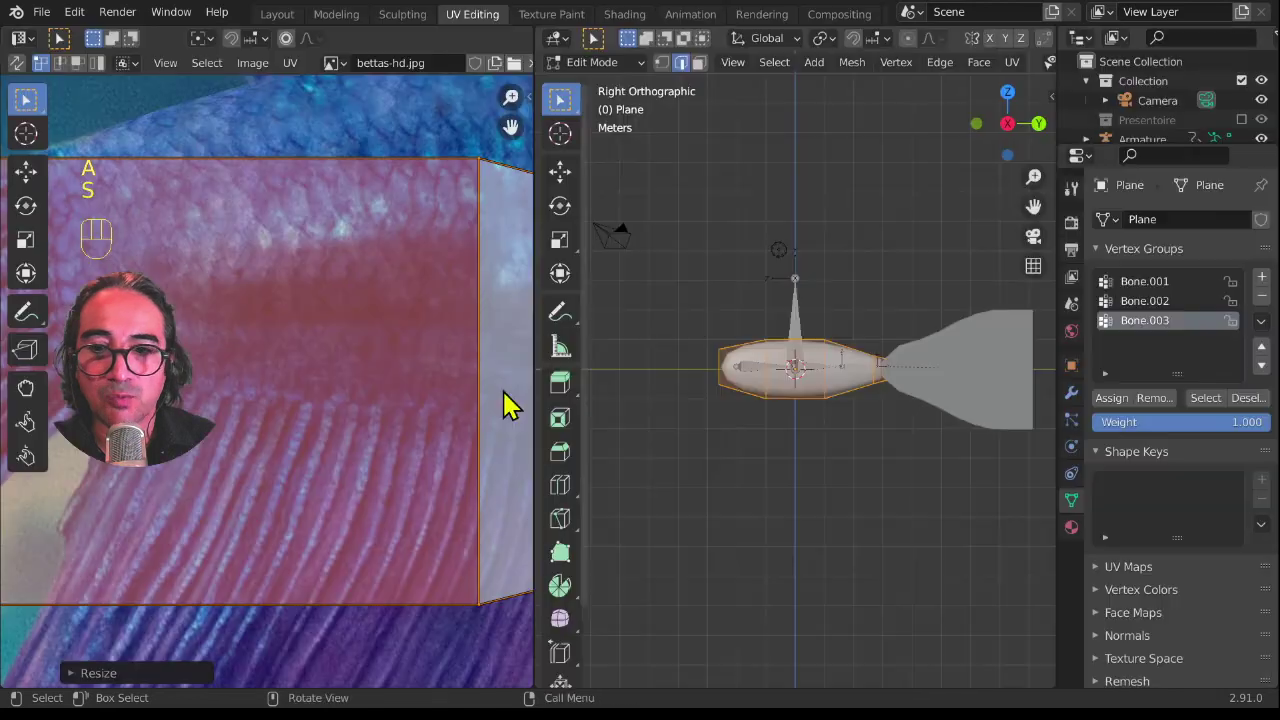
Step: Rotate the body's UV layout half a turn so its head end faces the betta's head in the photo
scroll(440, 420, down, 5)
scroll(300, 474, up, 1)
scroll(310, 490, down, 1)
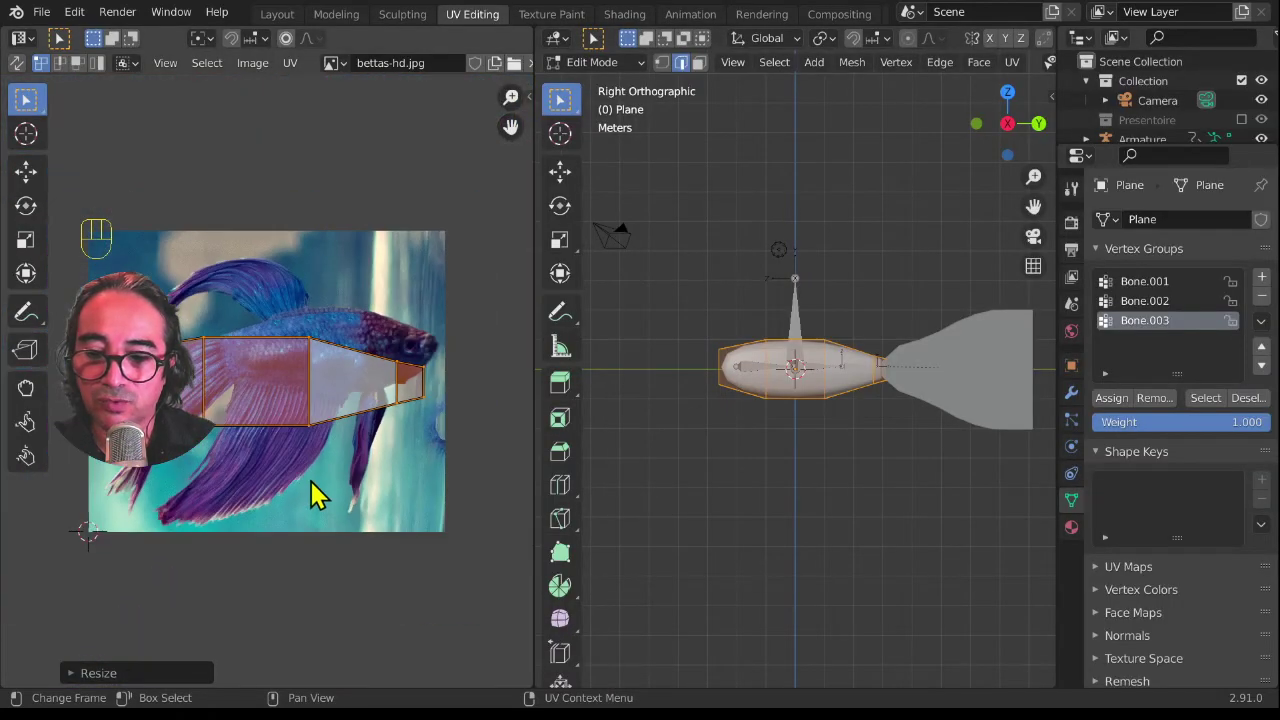
key(r)
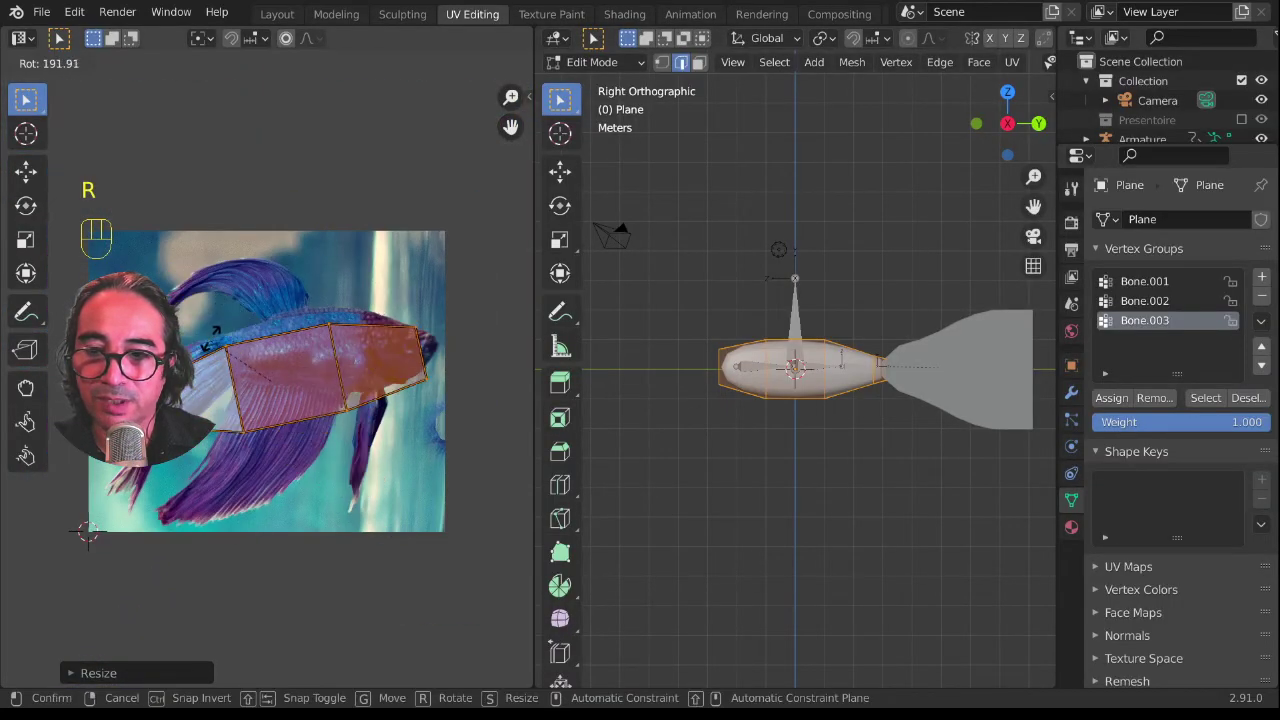
click(213, 325)
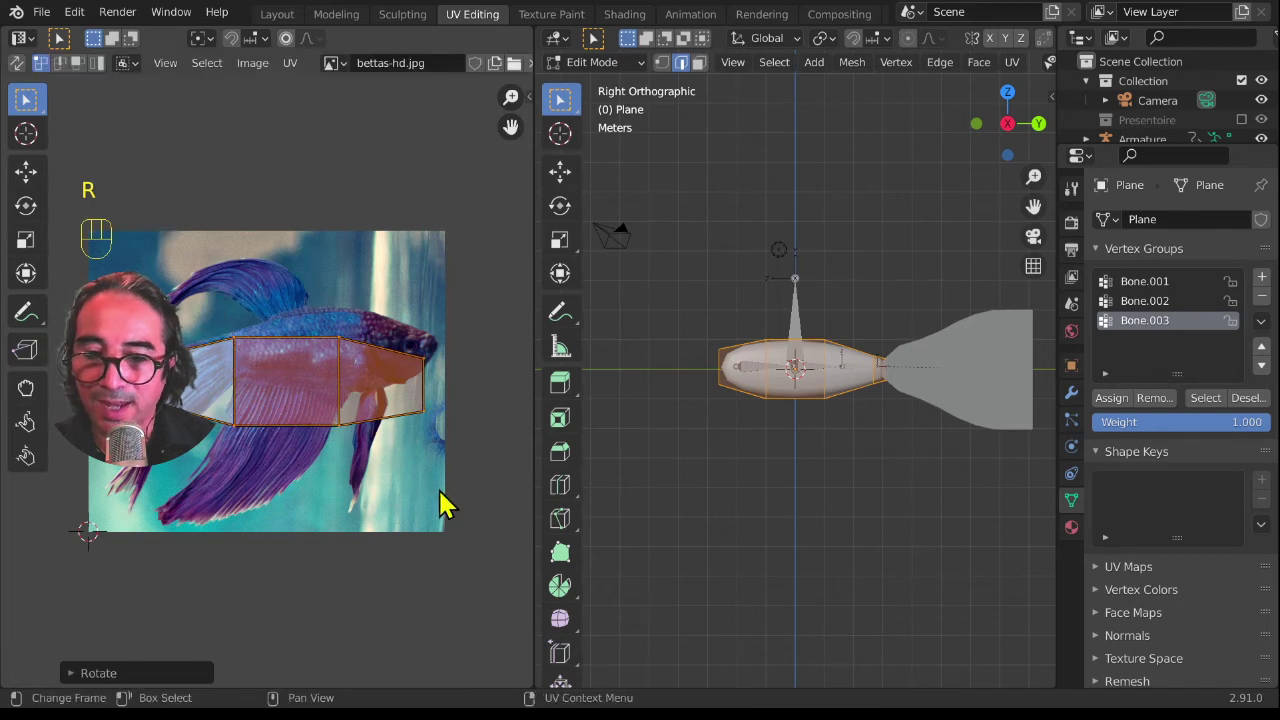
Step: Shrink and move the UV layout until it fits within the photographed betta's body, and return to Object Mode
key(s)
click(408, 476)
key(g)
click(440, 432)
key(s)
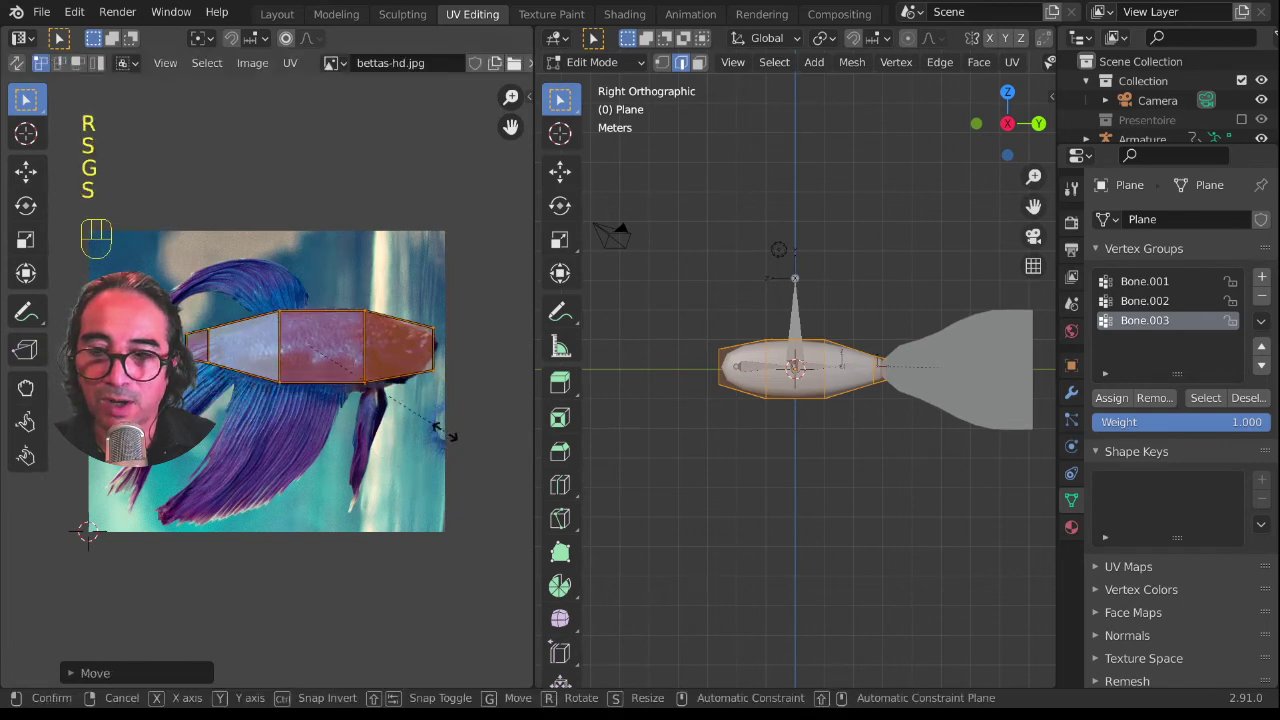
click(410, 430)
key(g)
key(s)
click(423, 423)
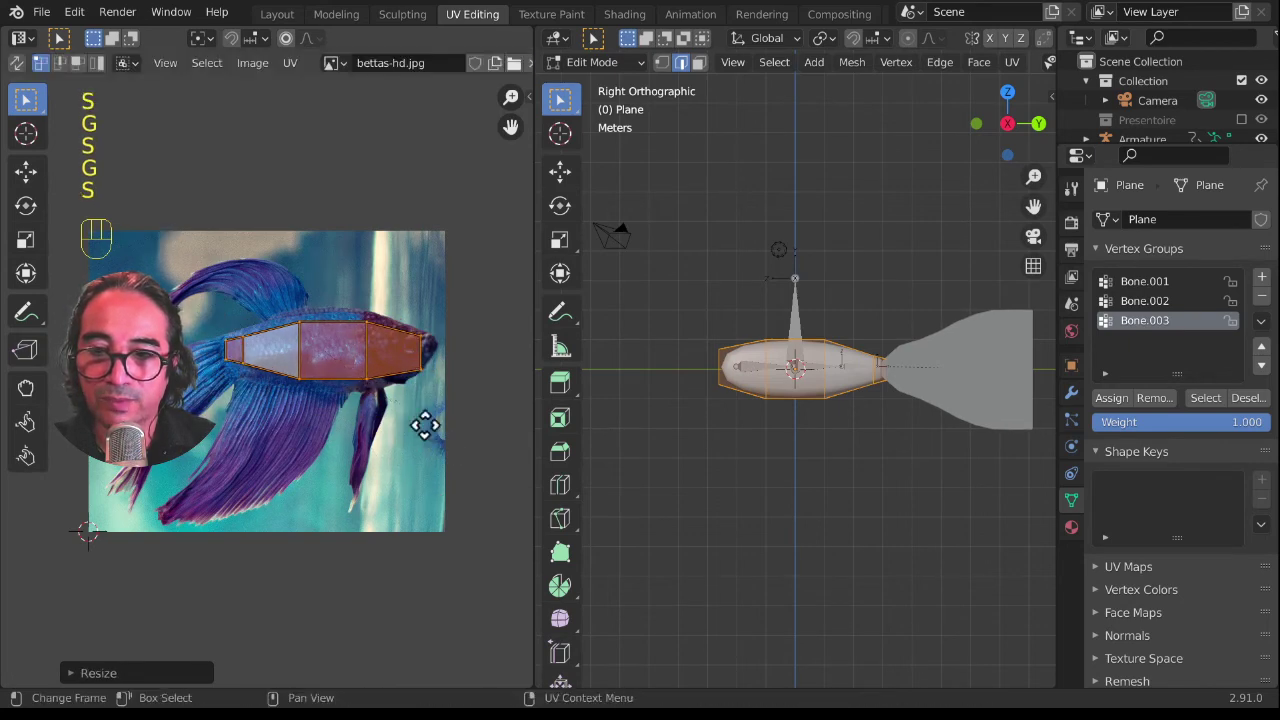
key(g)
click(434, 440)
key(Tab)
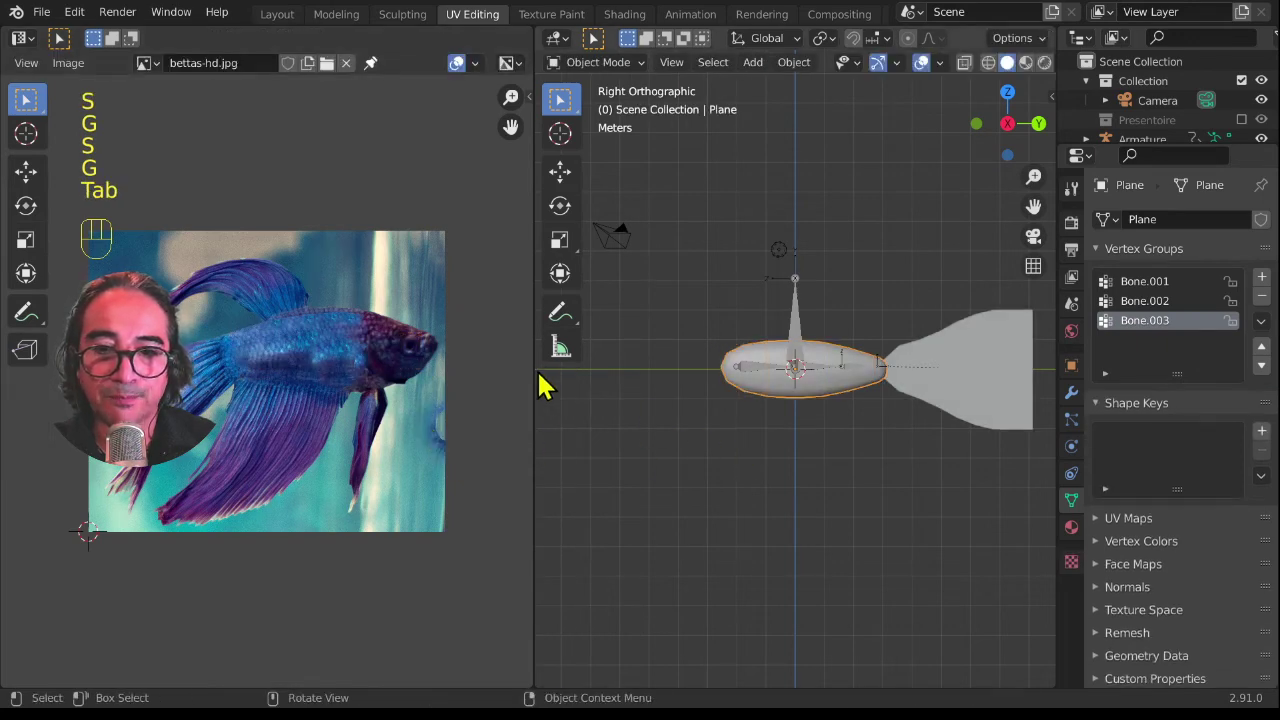
Step: Enlarge the 3D viewport and create a new material for the fish body in the Shading workspace
drag(530, 363, 286, 360)
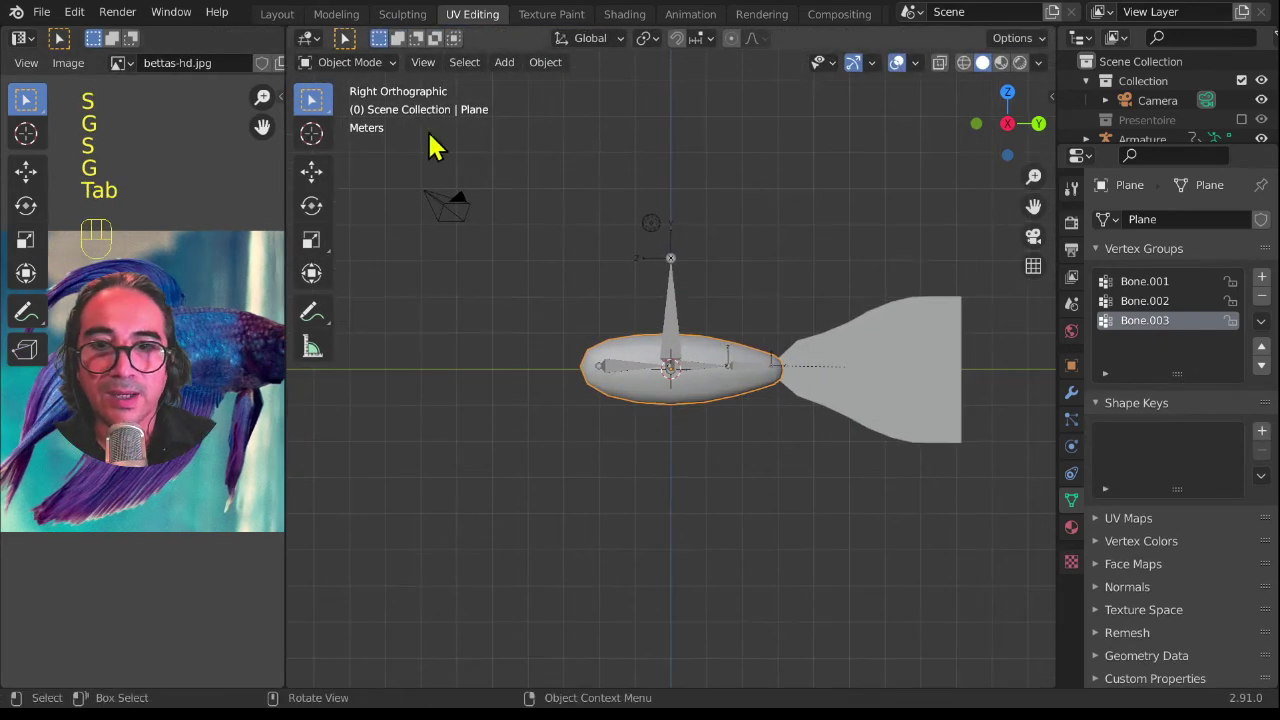
click(624, 16)
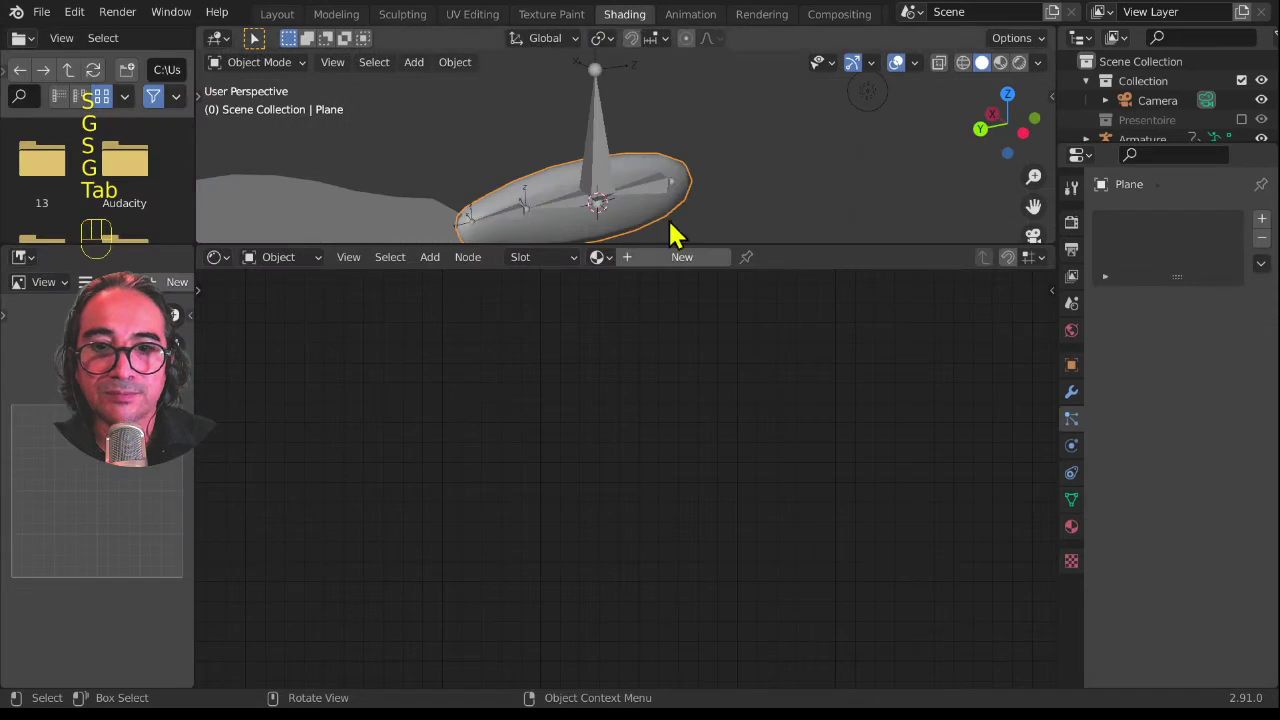
click(681, 257)
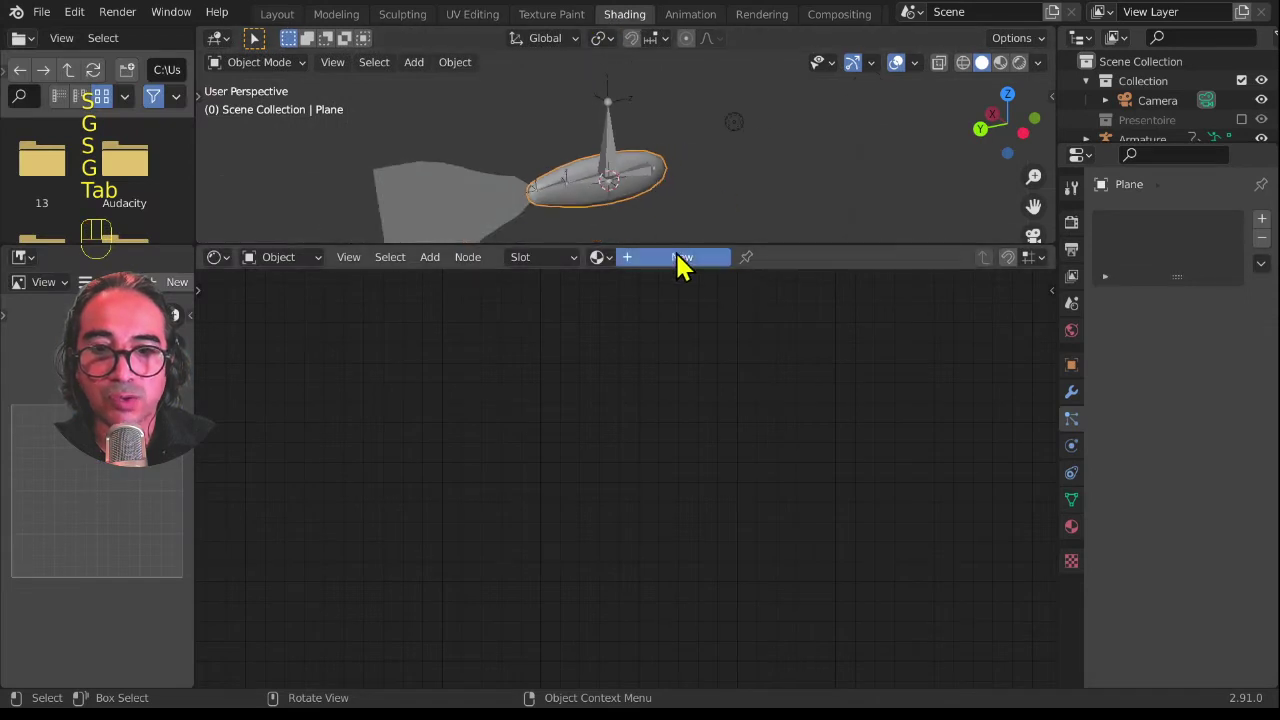
Step: Add an Image Texture node using bettas-hd.jpg and connect its Color output to the Principled BSDF's Base Color
middle_drag(592, 434, 530, 306)
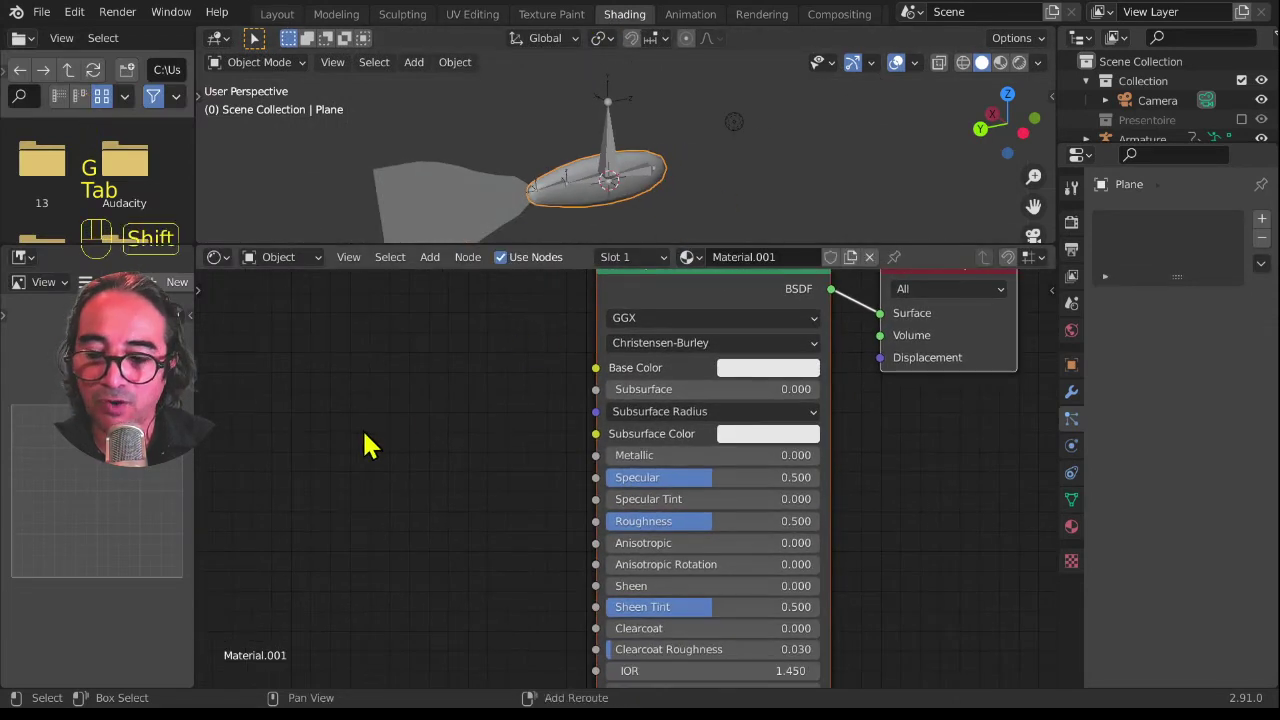
key(shift+a)
mouse_move(268, 462)
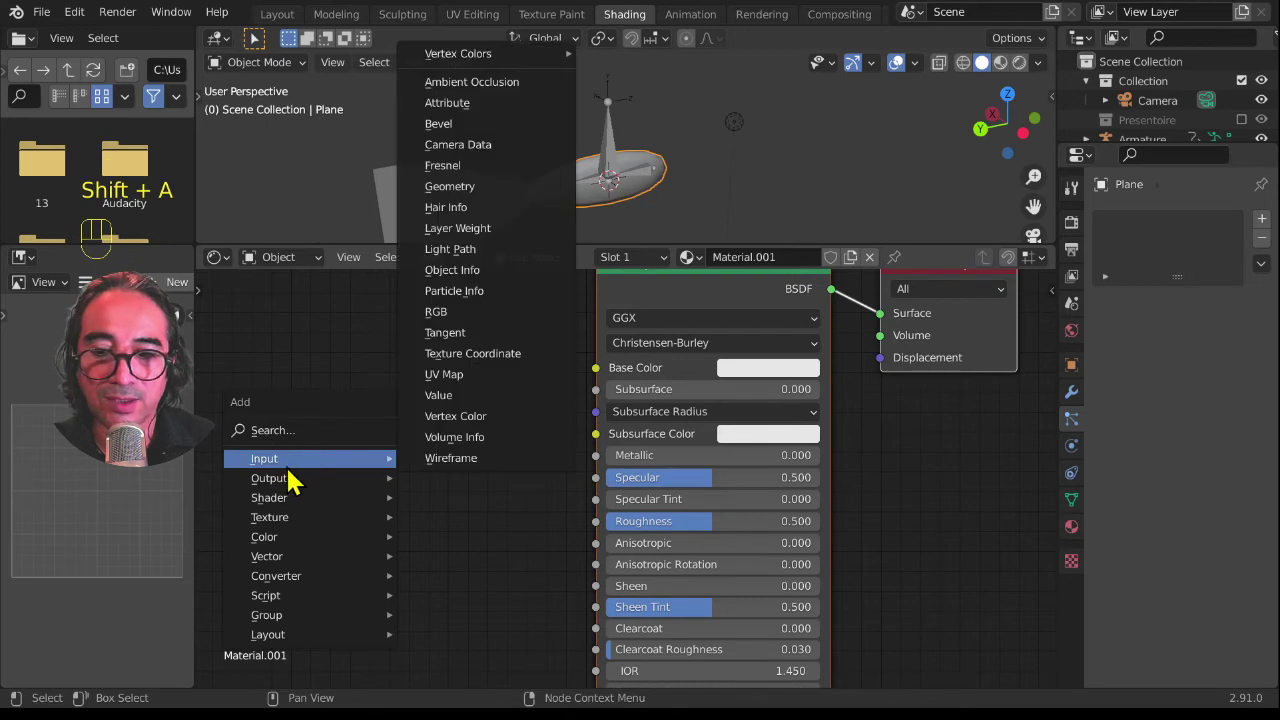
mouse_move(292, 532)
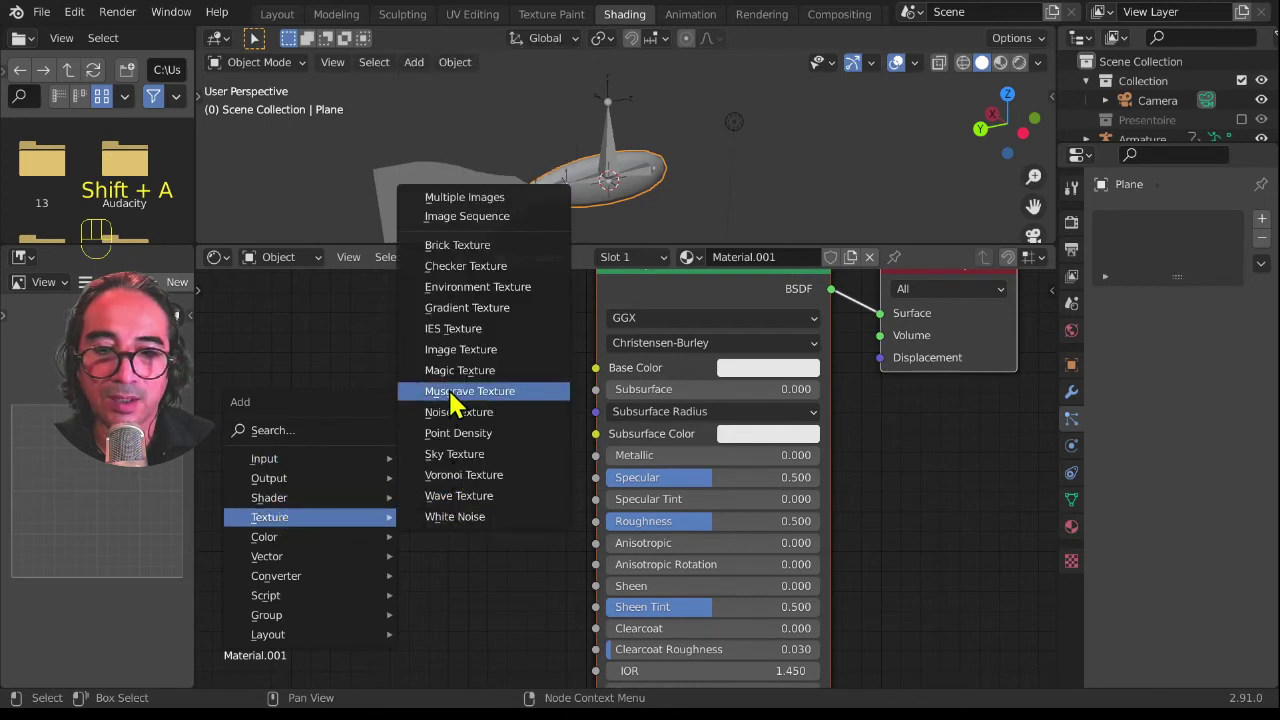
click(476, 349)
click(260, 325)
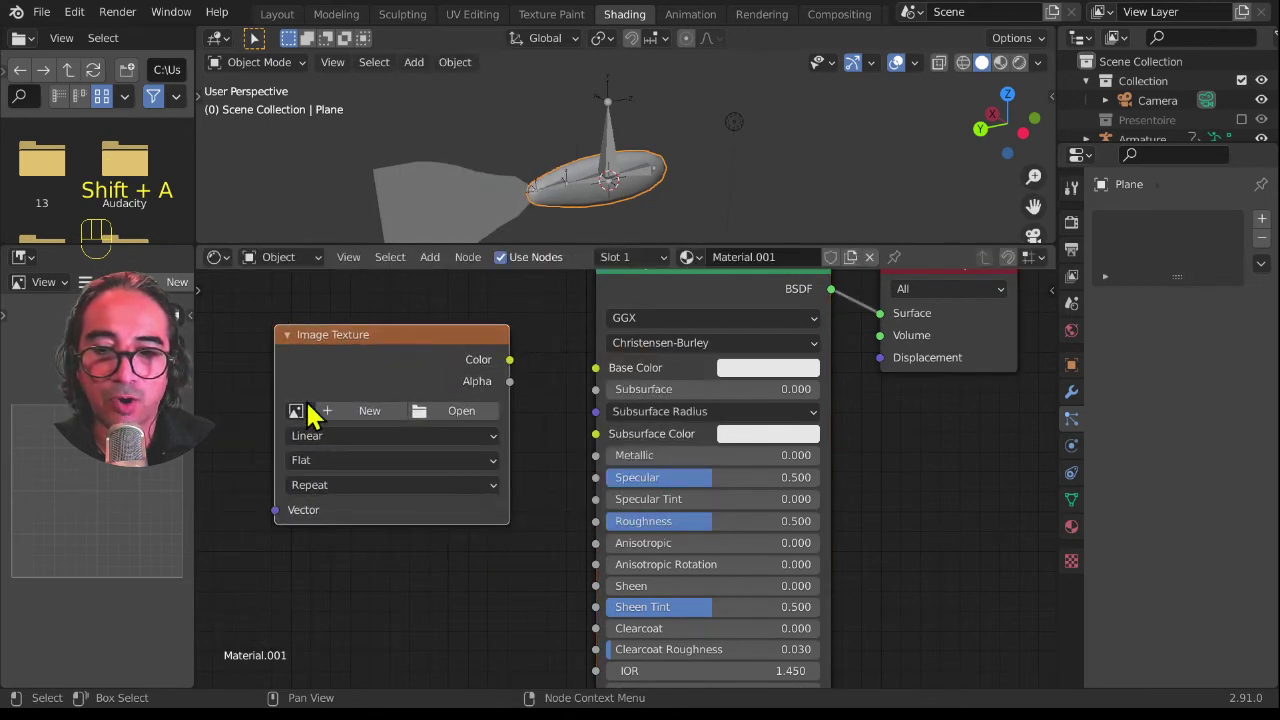
click(307, 411)
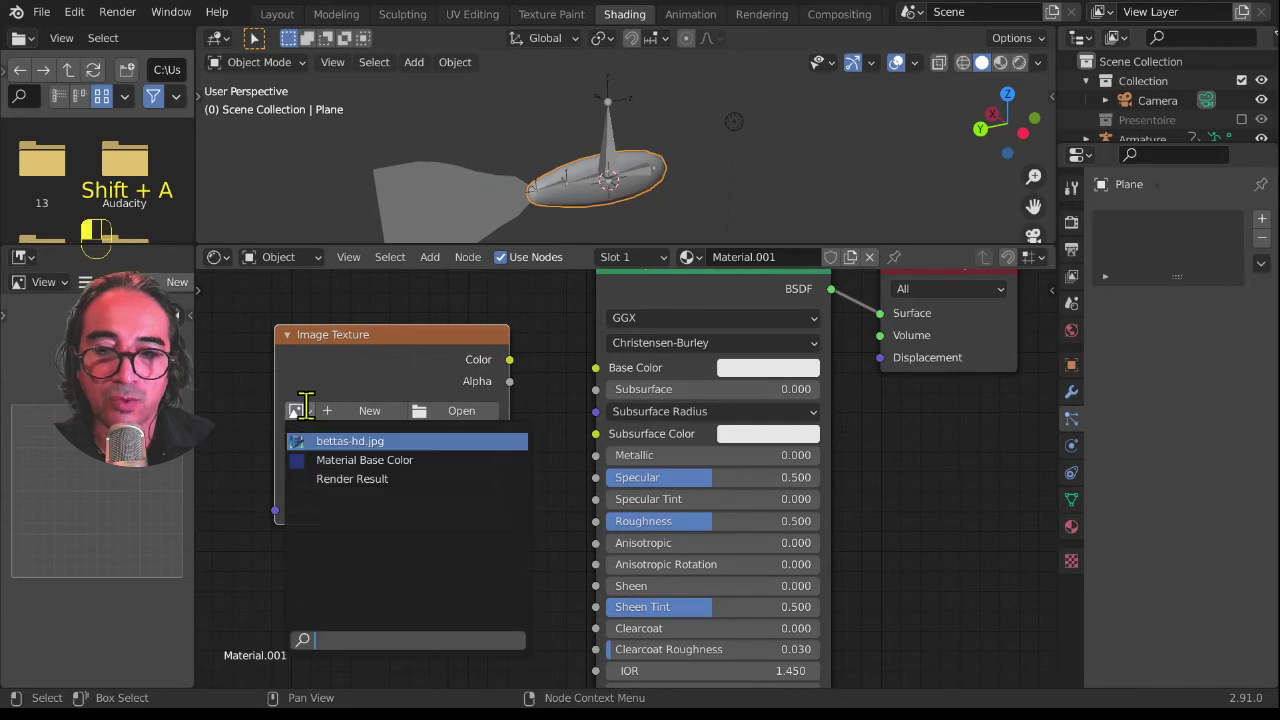
click(372, 443)
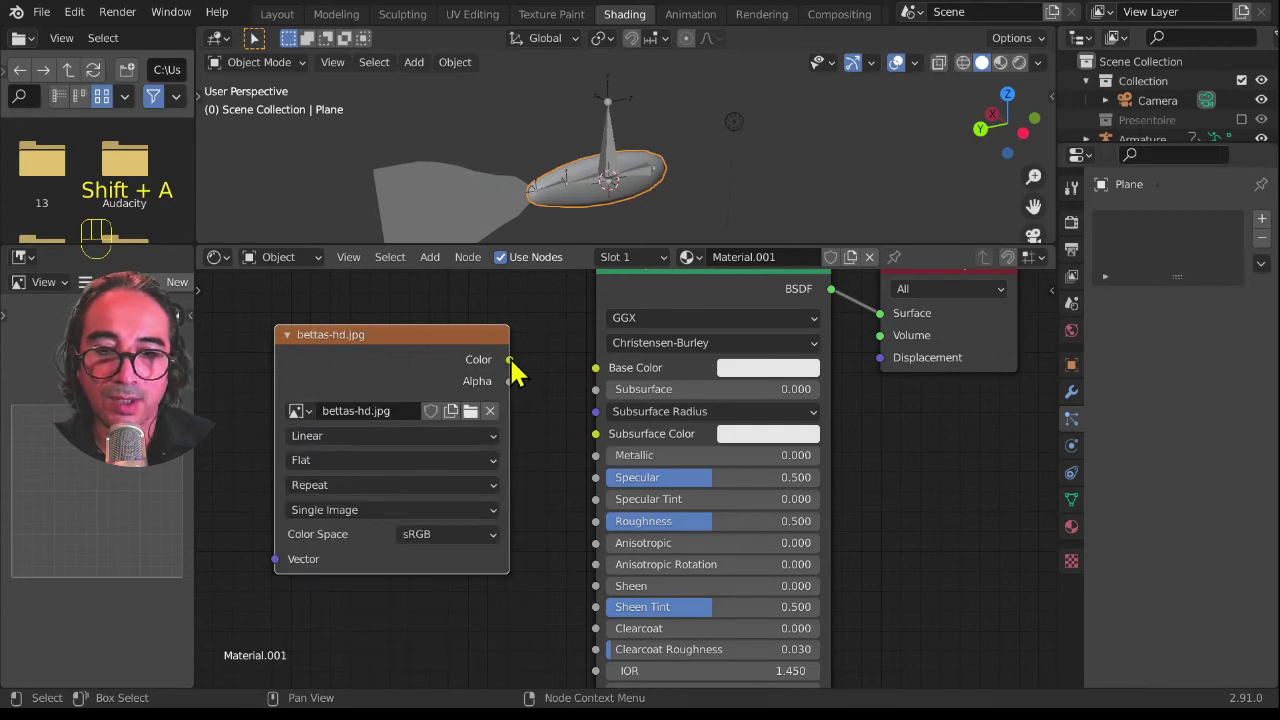
drag(511, 360, 603, 373)
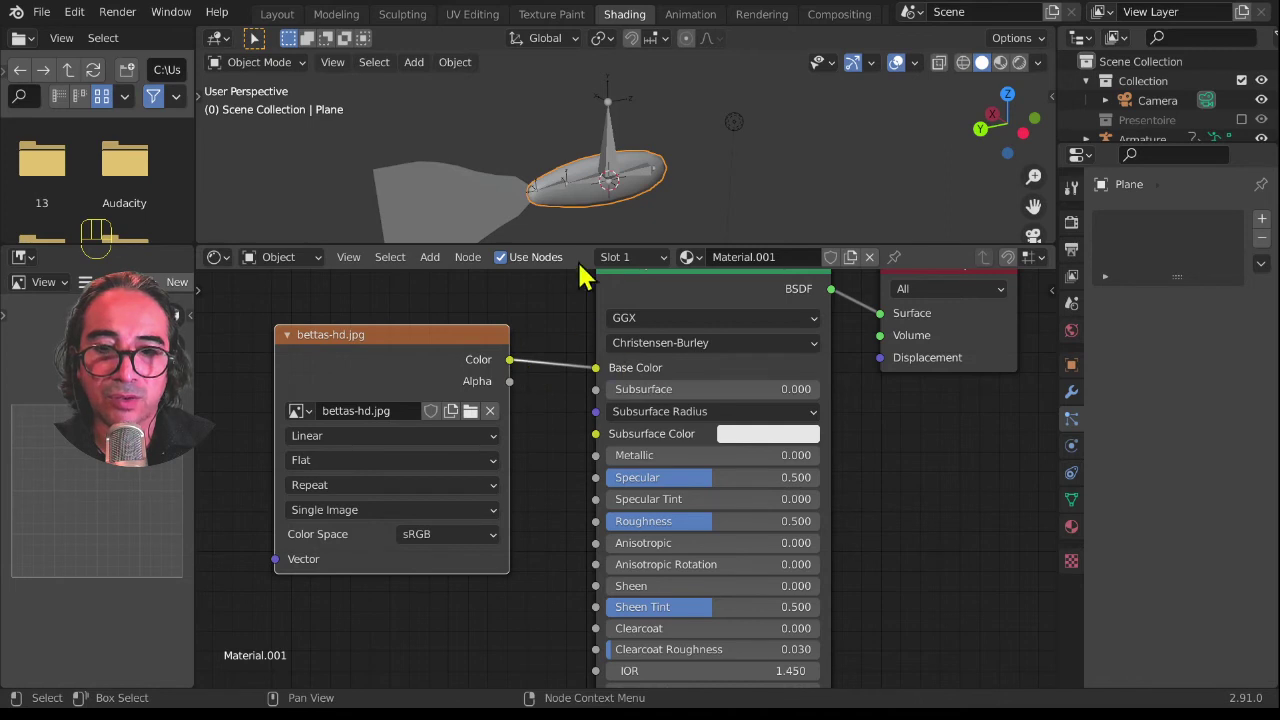
Step: Show the viewport in Material Preview shading and inspect the betta photo texture on the fish body
click(1000, 62)
scroll(634, 163, up, 4)
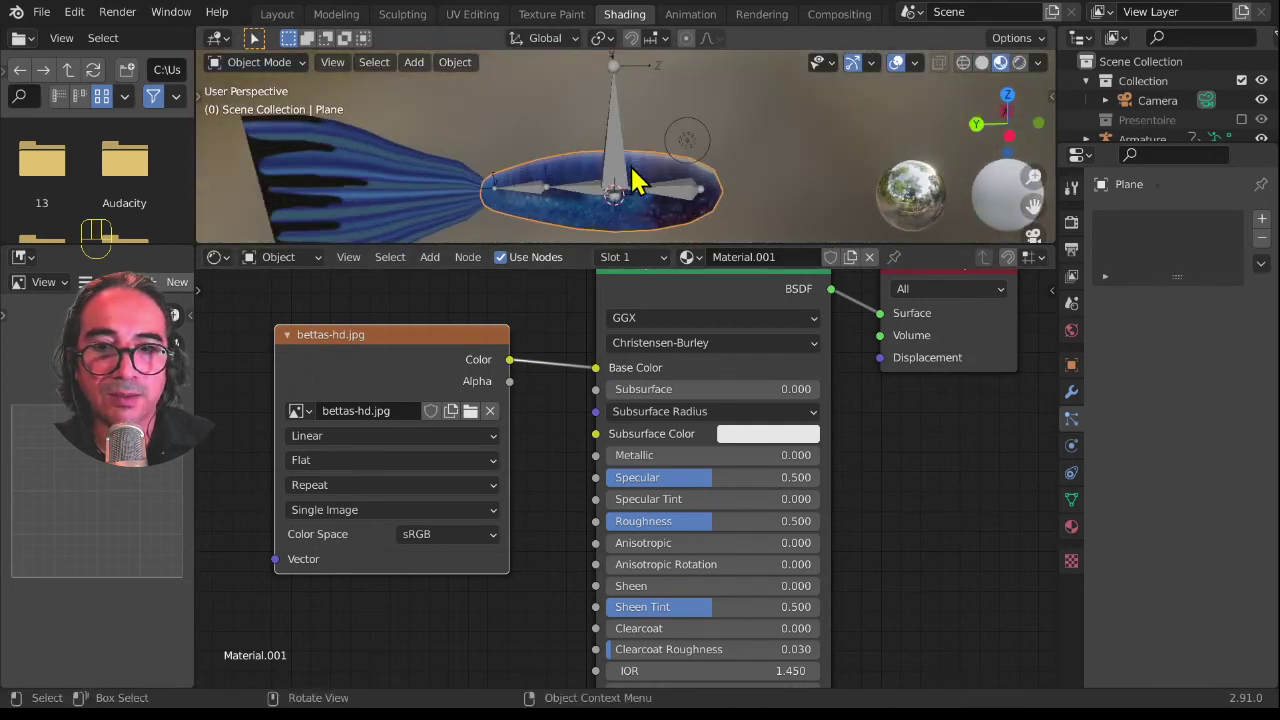
scroll(632, 168, up, 3)
middle_drag(632, 168, 620, 272)
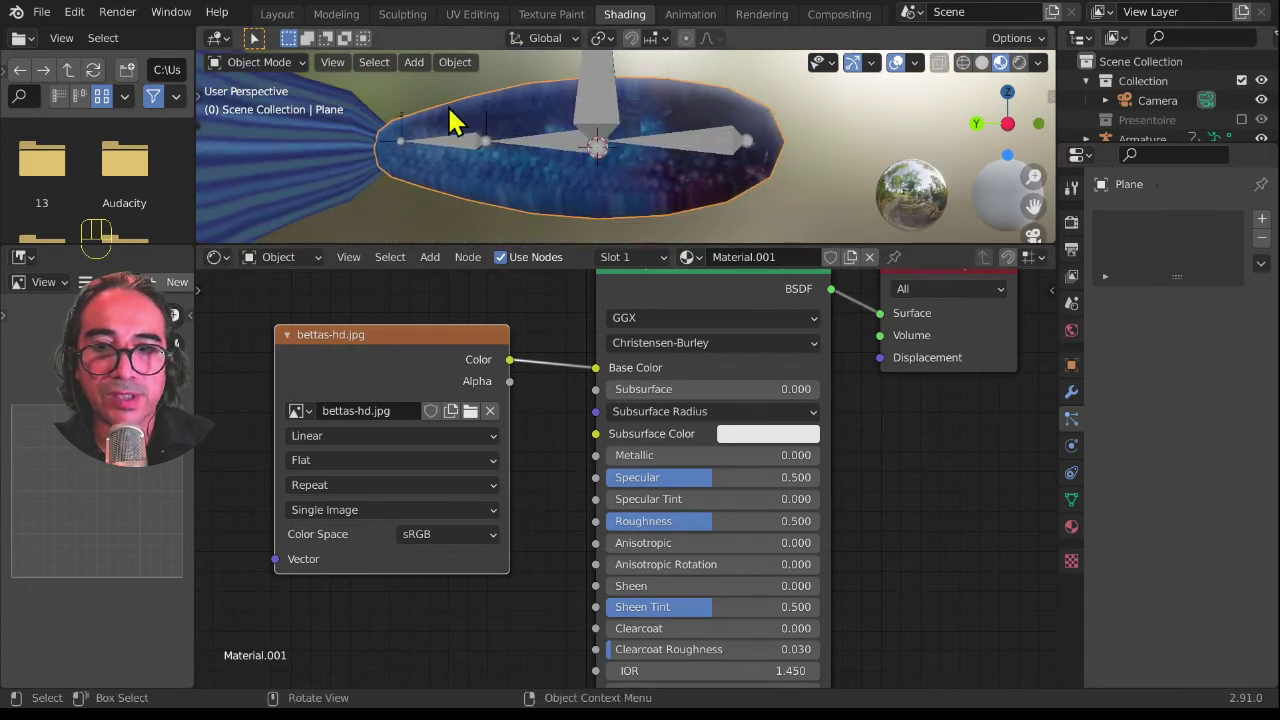
scroll(500, 174, down, 6)
mouse_move(597, 157)
middle_down()
mouse_move(620, 112)
mouse_move(597, 153)
middle_up()
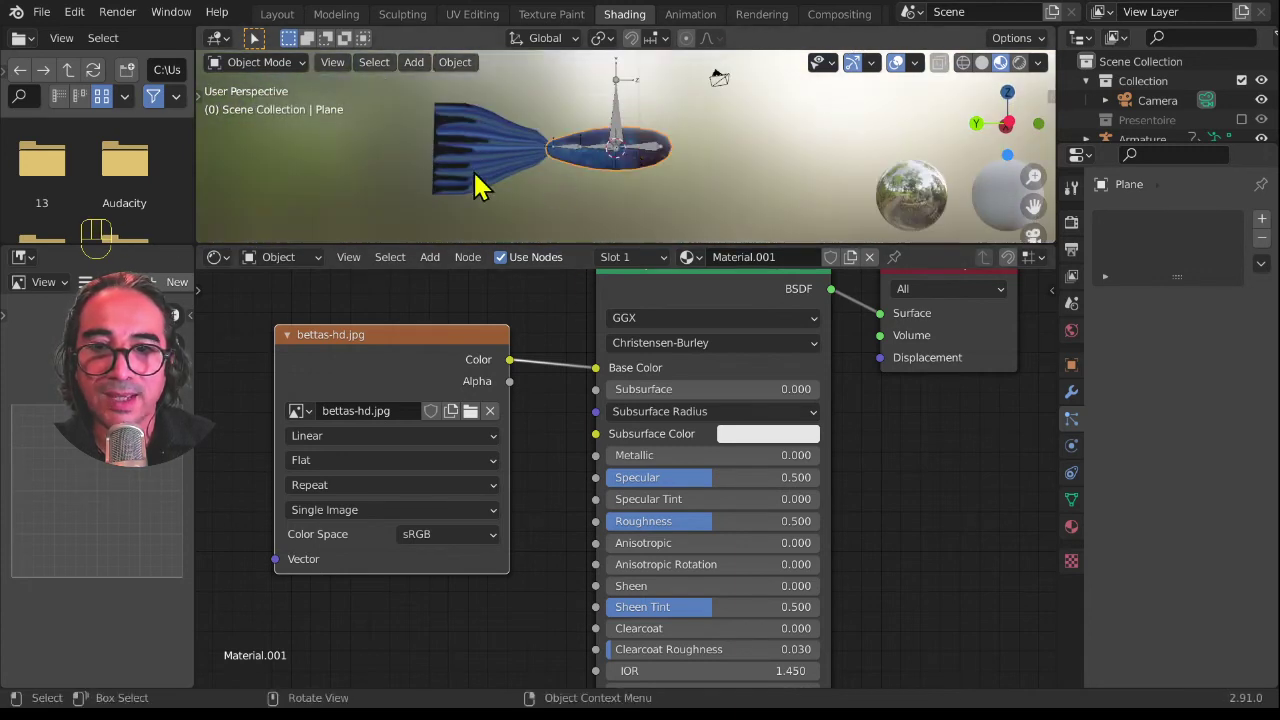
Step: Connect the Alpha output of the tail's Material Base Color texture node to the Principled BSDF's Alpha input
click(499, 166)
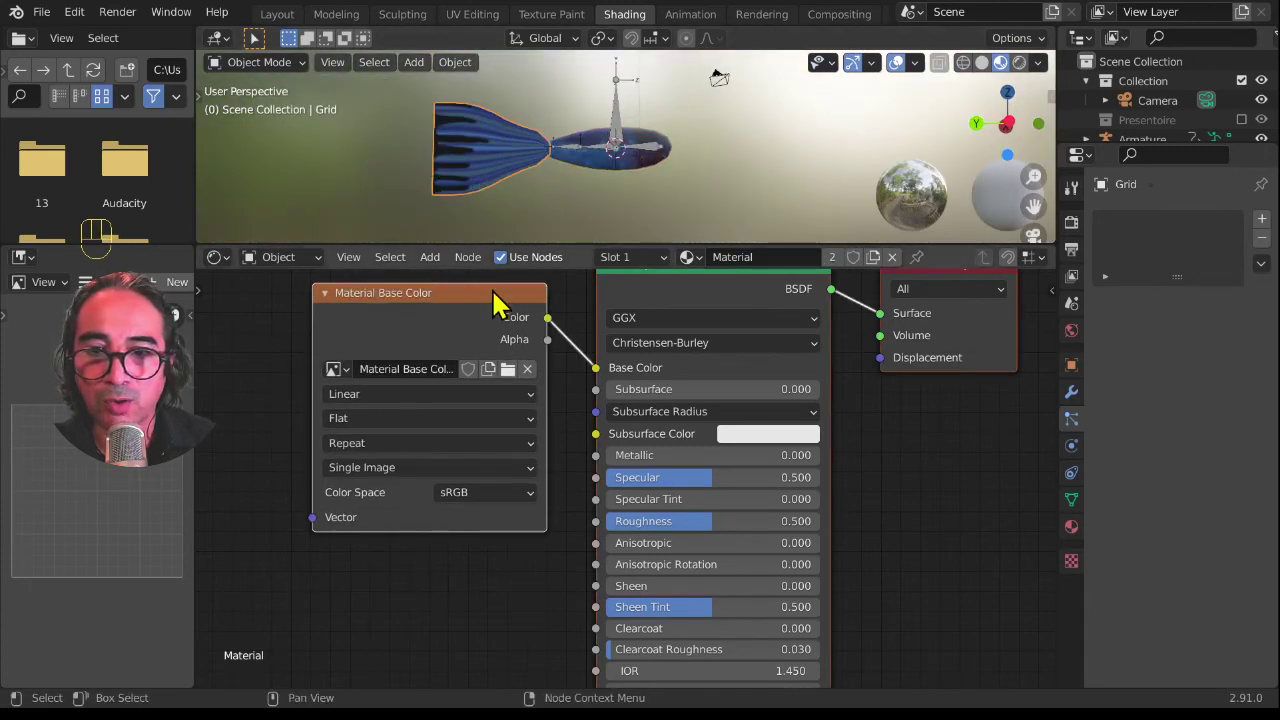
drag(527, 310, 423, 531)
shift+scroll(531, 406, down, 5)
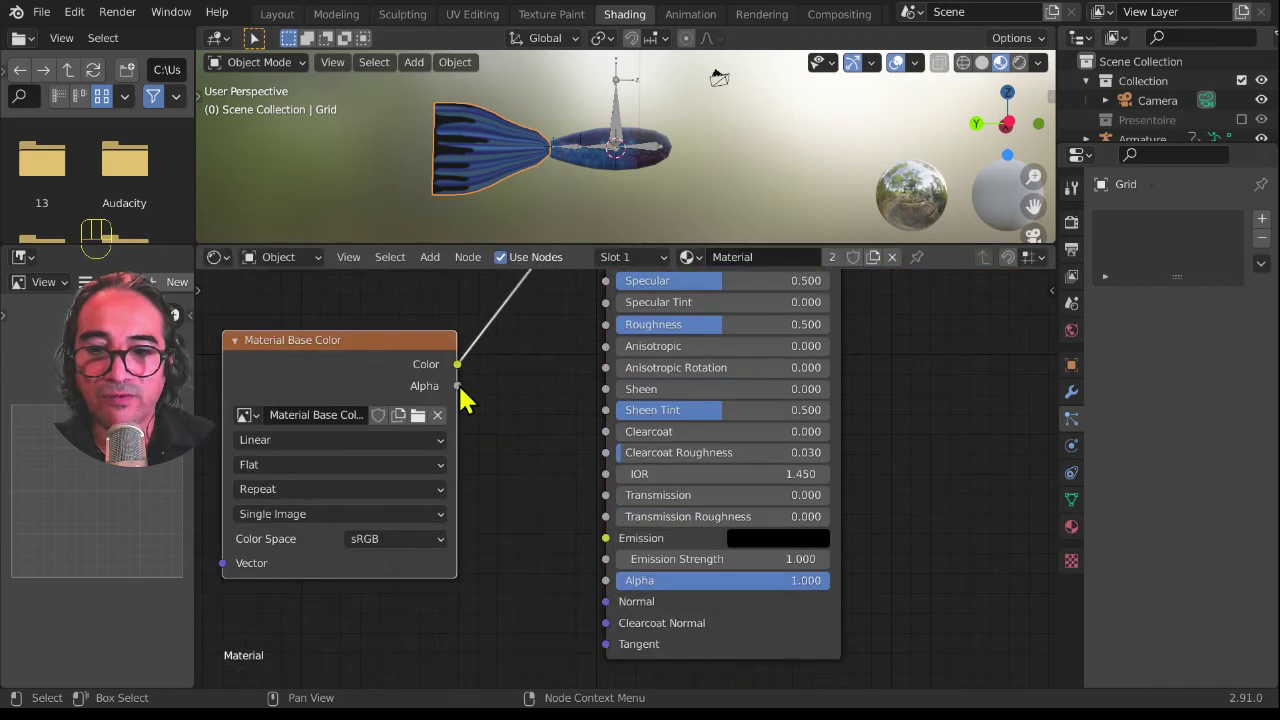
drag(458, 387, 640, 591)
scroll(447, 127, up, 2)
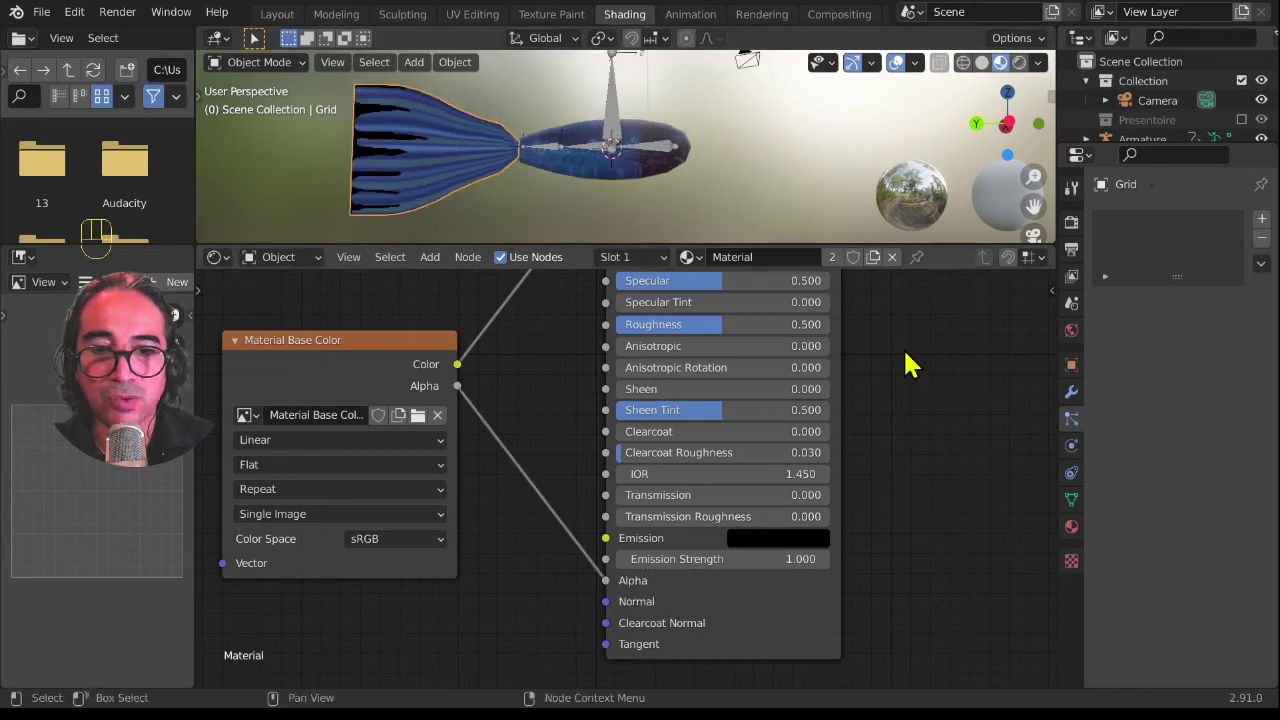
Step: Set the tail material's Blend Mode to Alpha Blend and switch its Shadow Mode from Opaque to an alpha-based mode
key(n)
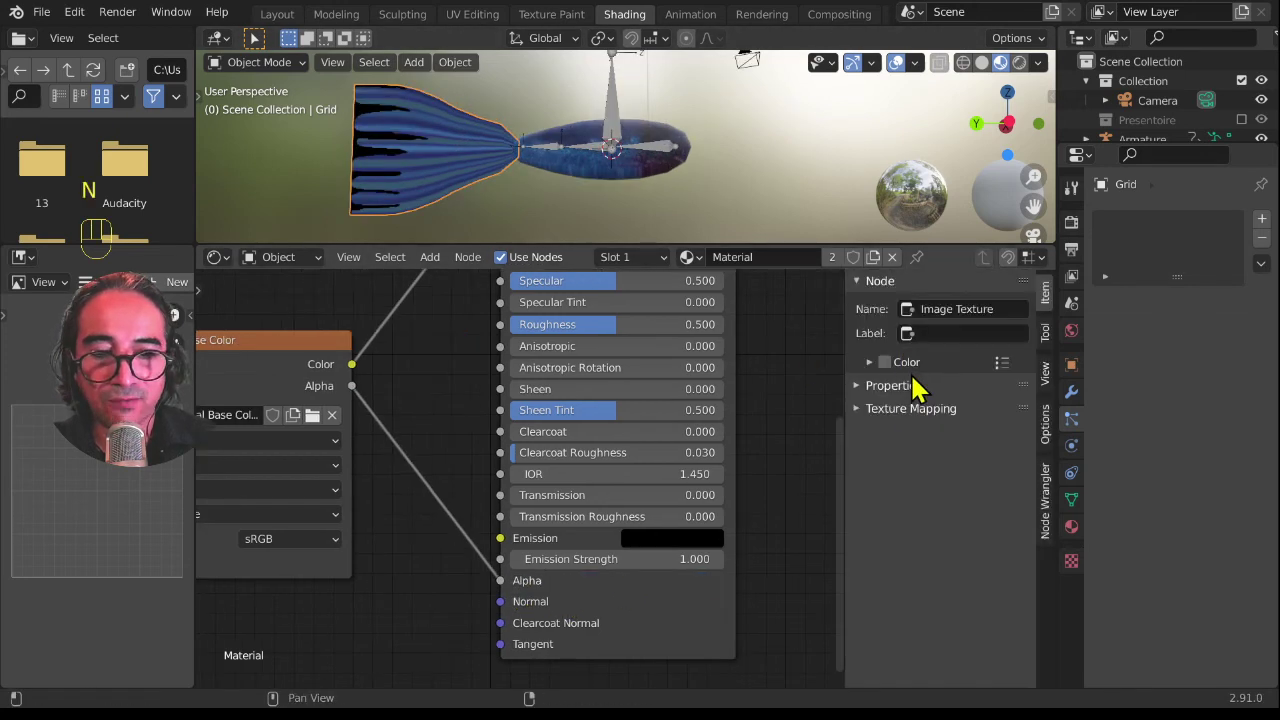
click(1050, 433)
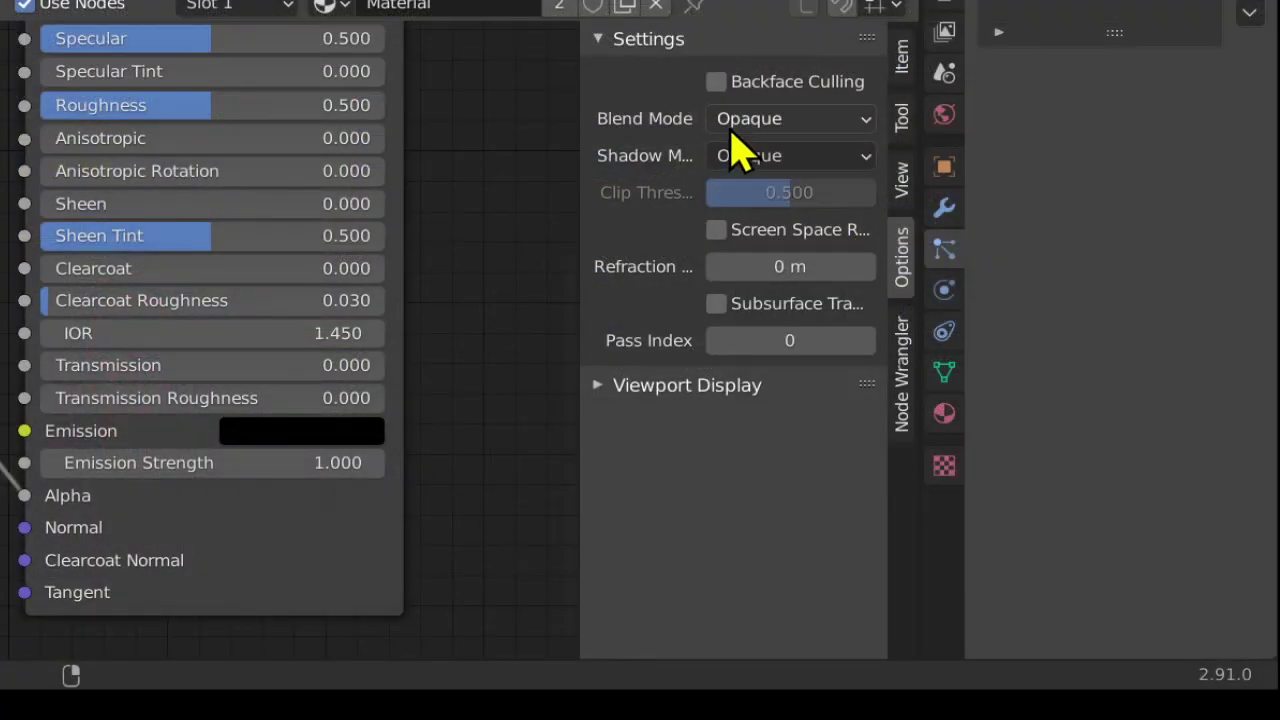
click(778, 124)
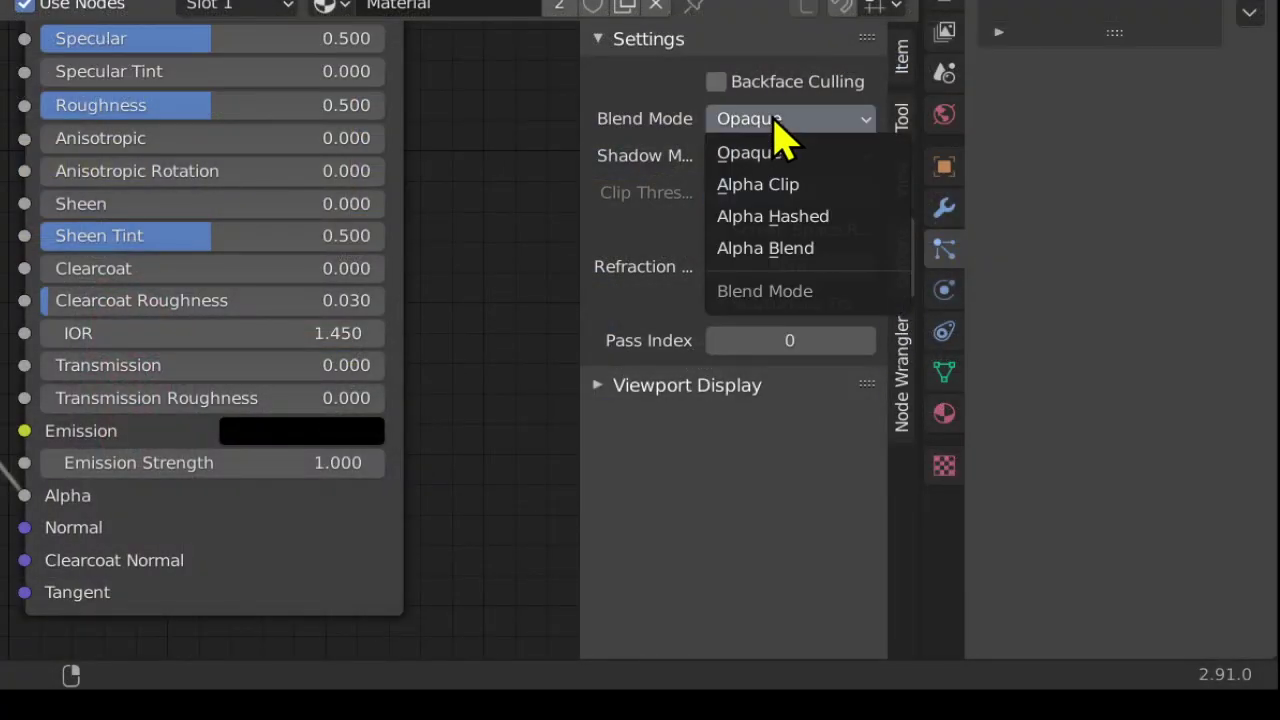
drag(765, 10, 765, 73)
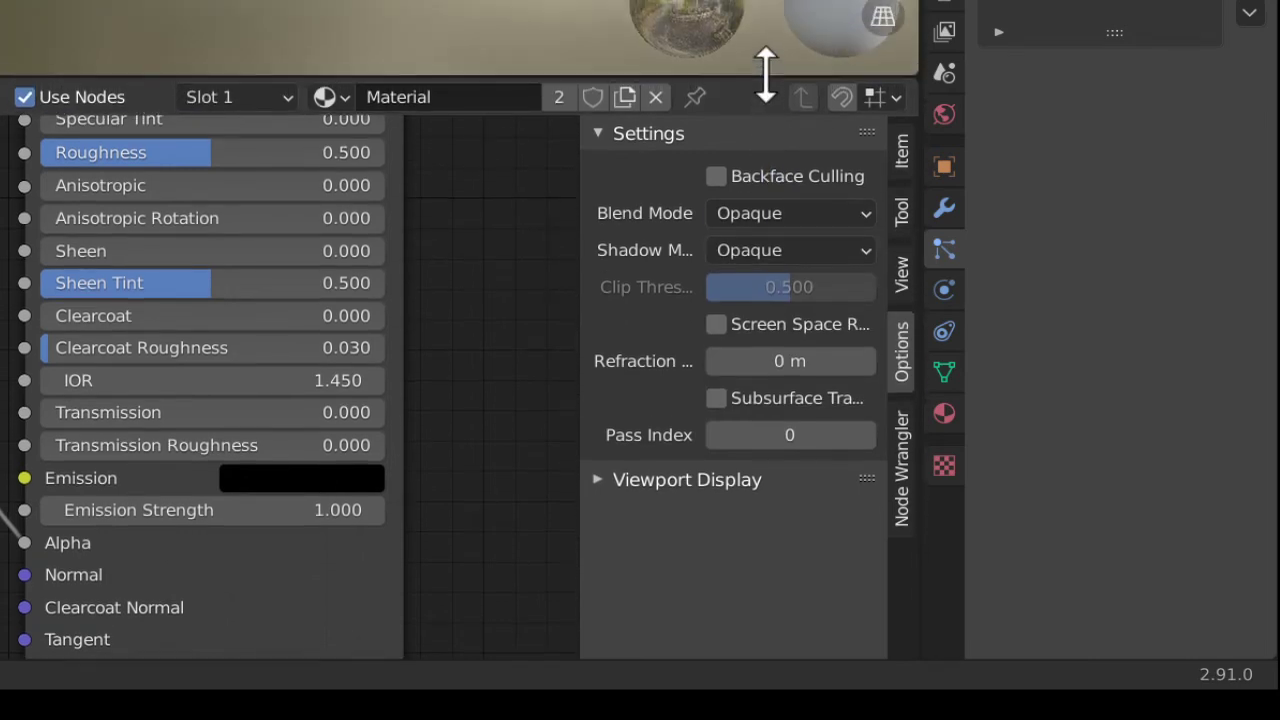
click(758, 216)
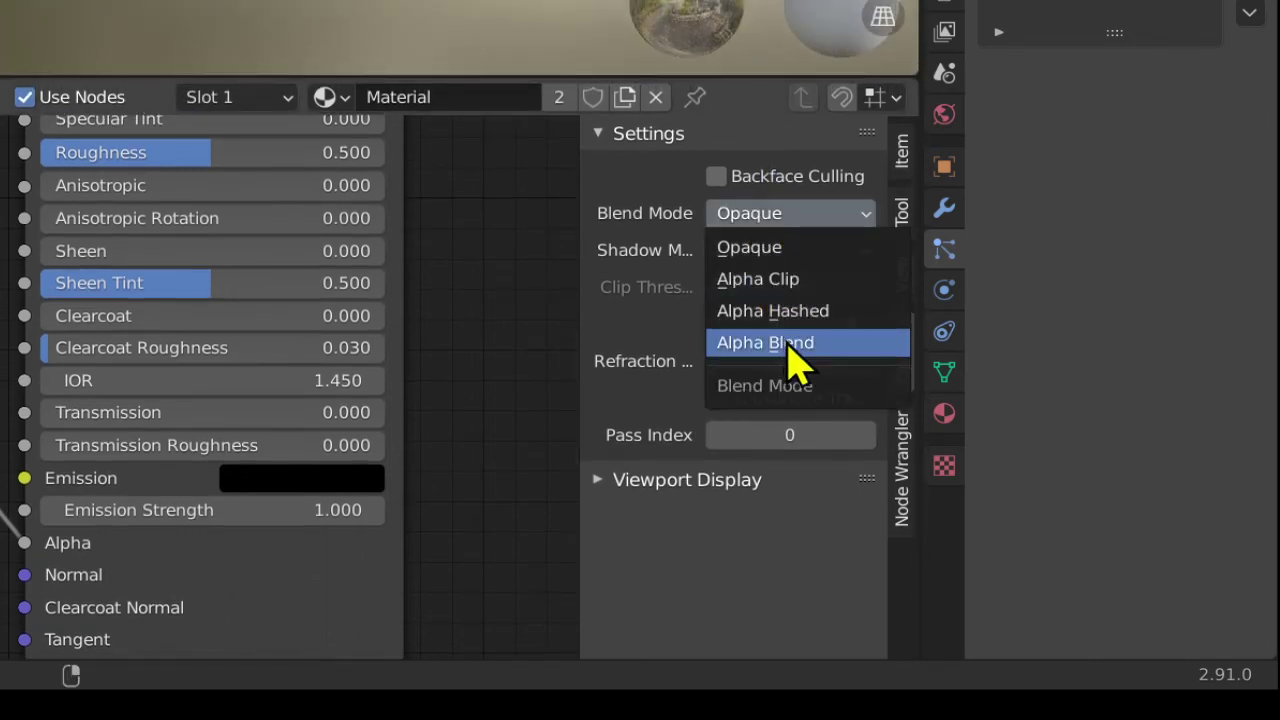
click(795, 345)
click(780, 251)
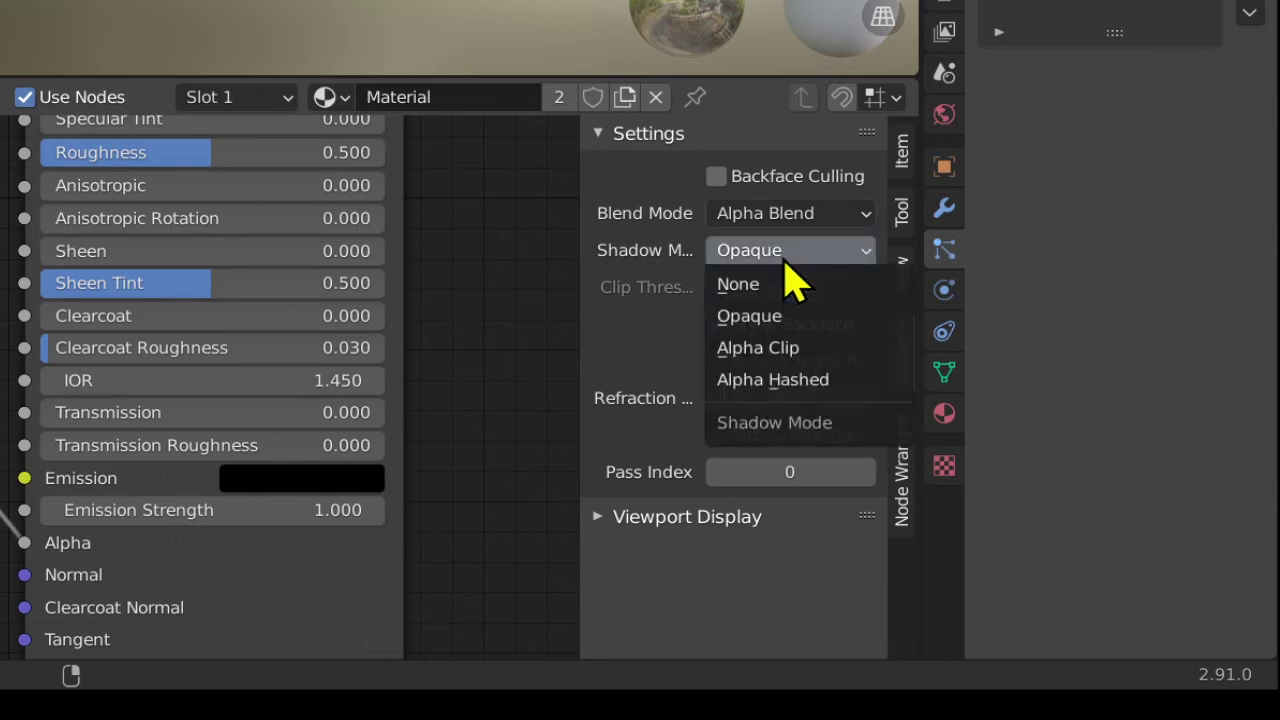
click(773, 360)
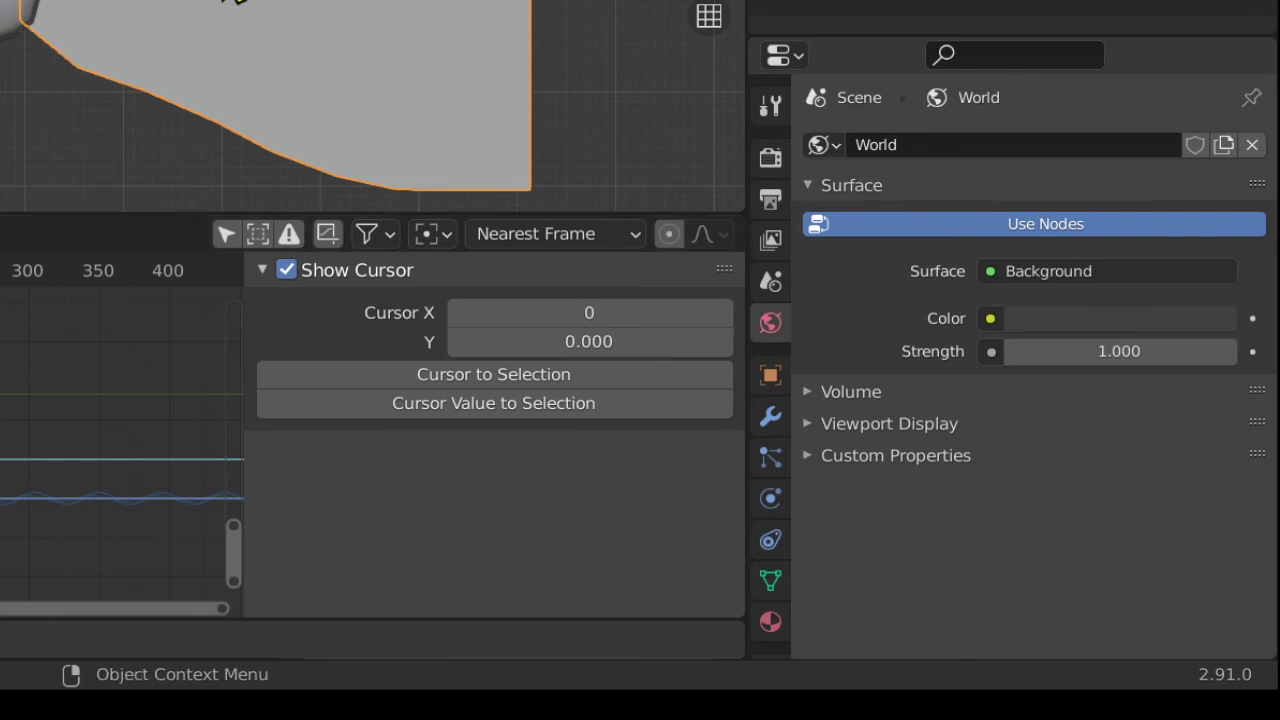
Step: Duplicate the tail grid, then rotate the copy and move it onto the fish's back as a dorsal fin
scroll(246, 4, down, 3)
shift+middle_drag(246, 4, 362, 4)
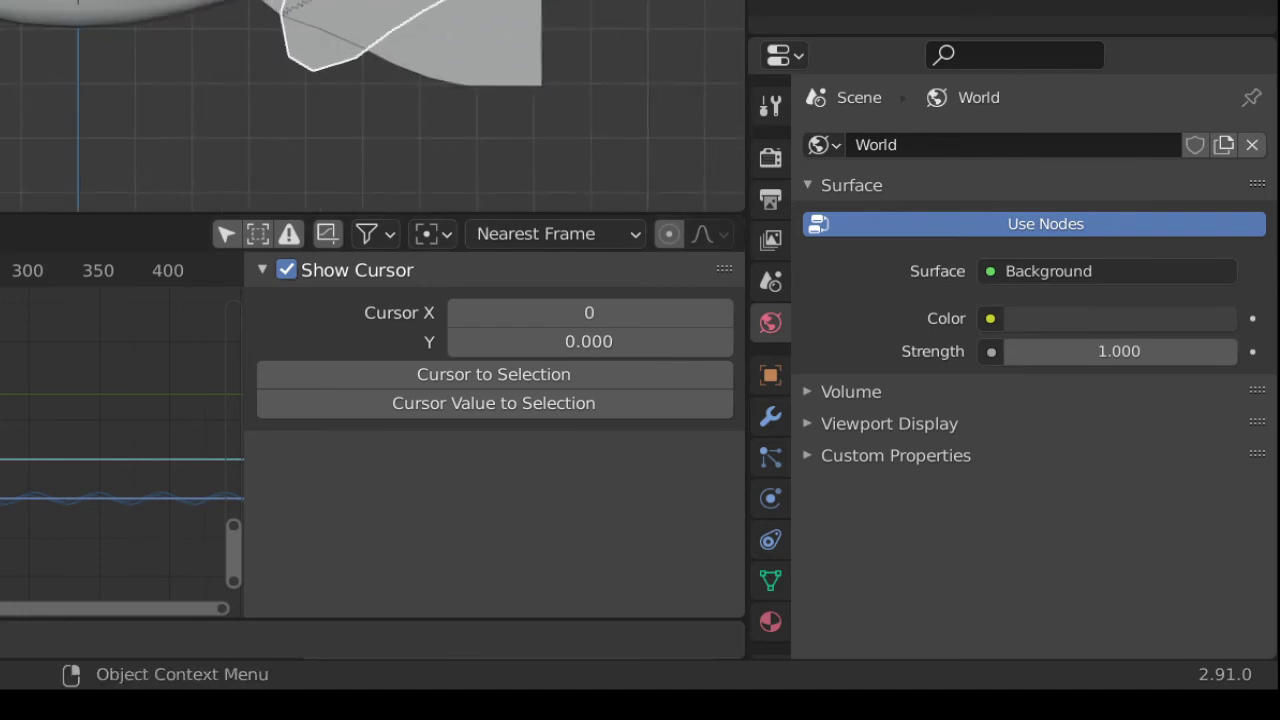
click(464, 70)
key(g)
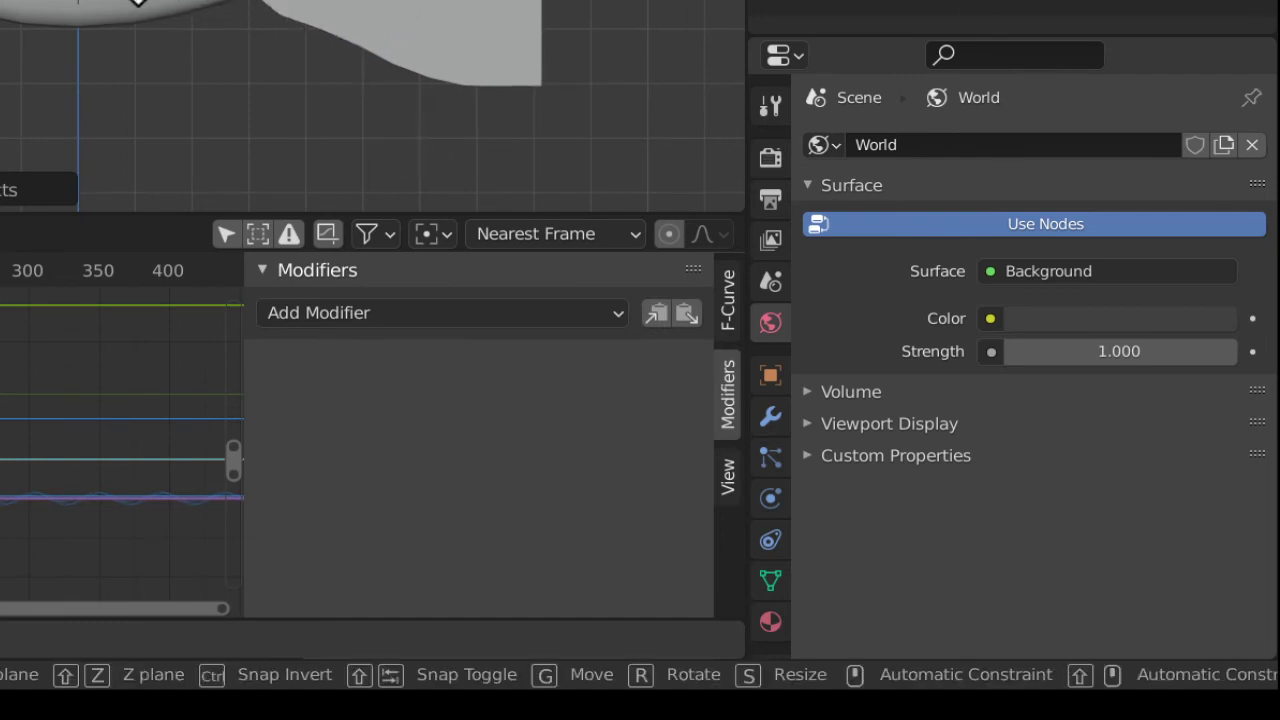
click(140, 0)
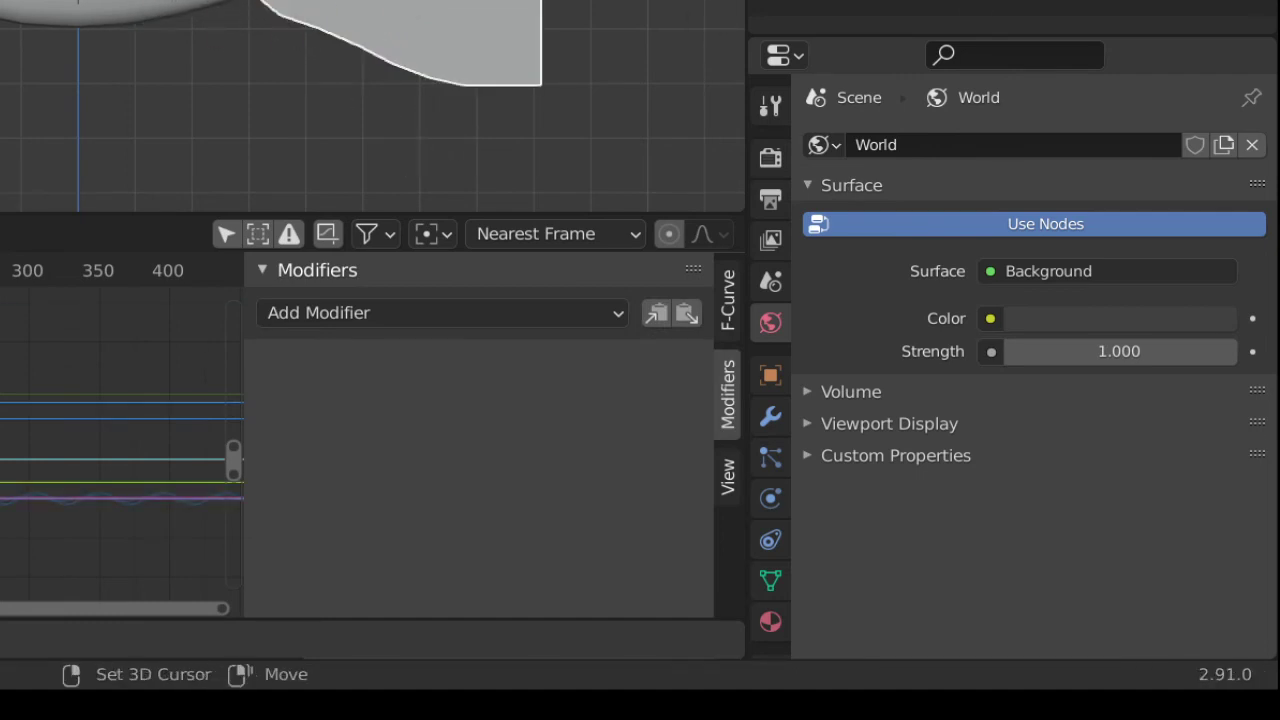
Step: Duplicate the fin again, rotate the copy to point downward, and place it against the fish's belly as a lower fin
key(shift+d)
click(188, 22)
key(r)
click(317, 139)
key(g)
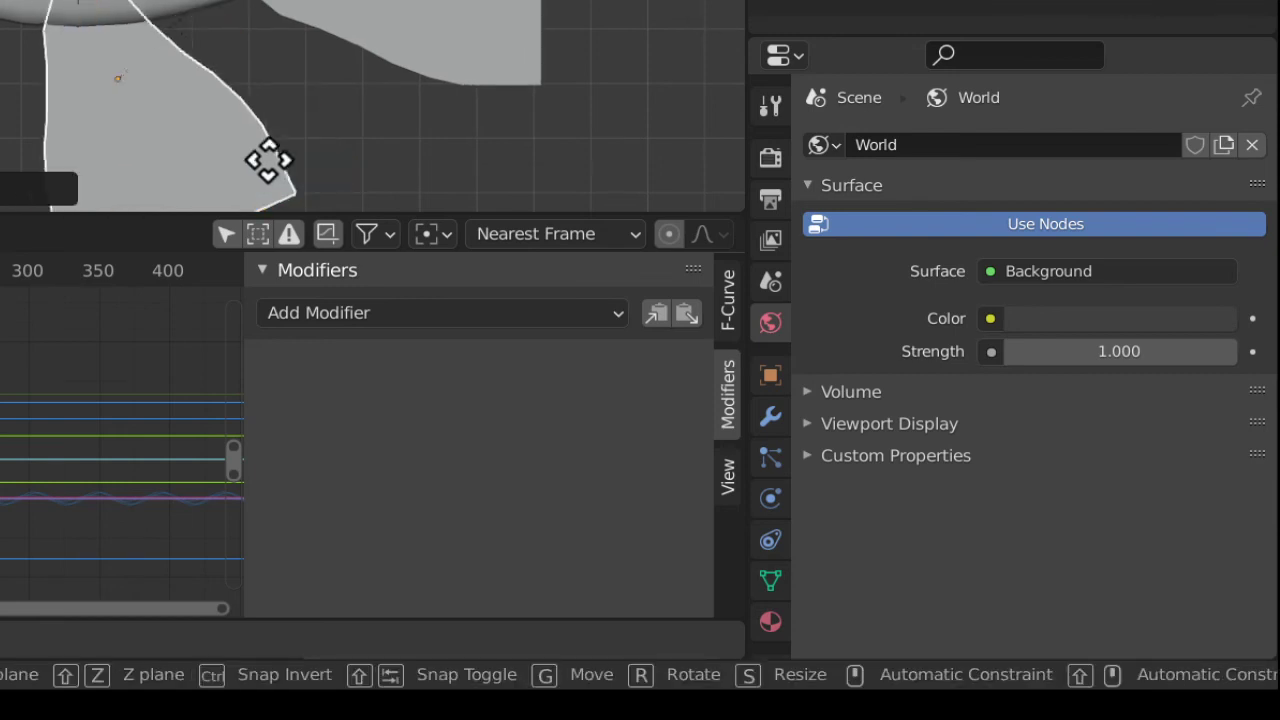
click(286, 120)
key(g)
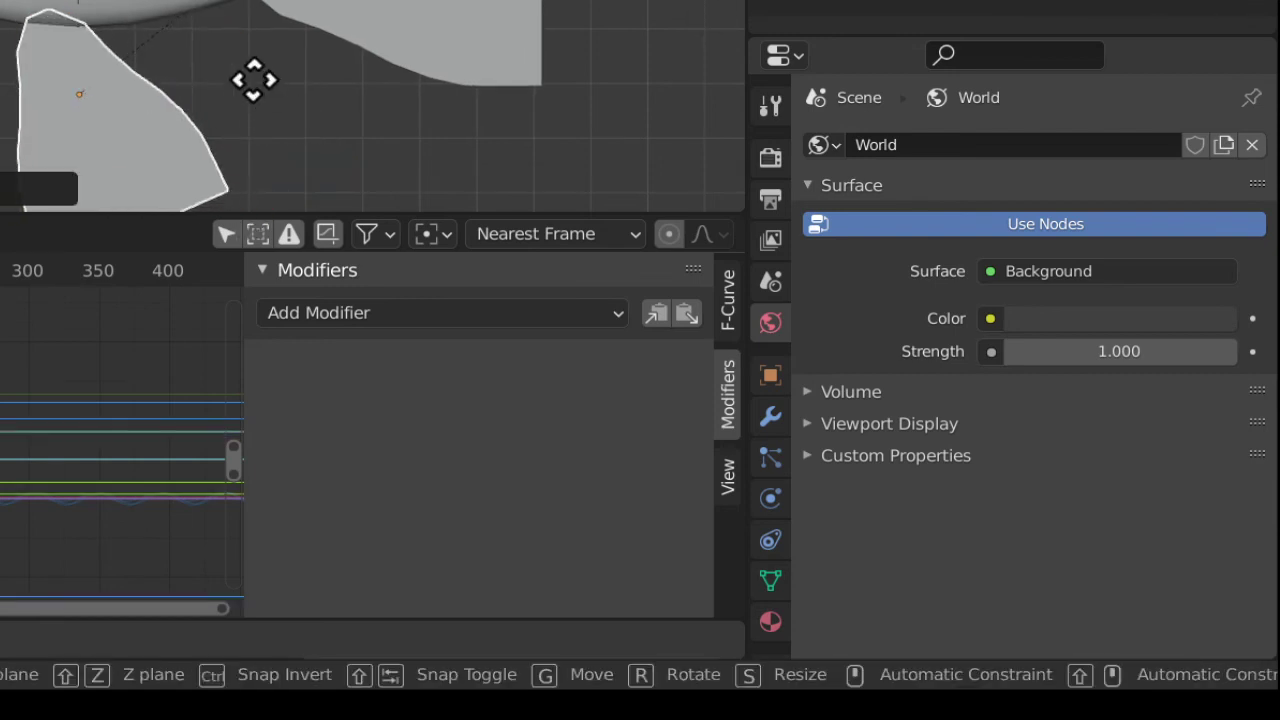
click(208, 138)
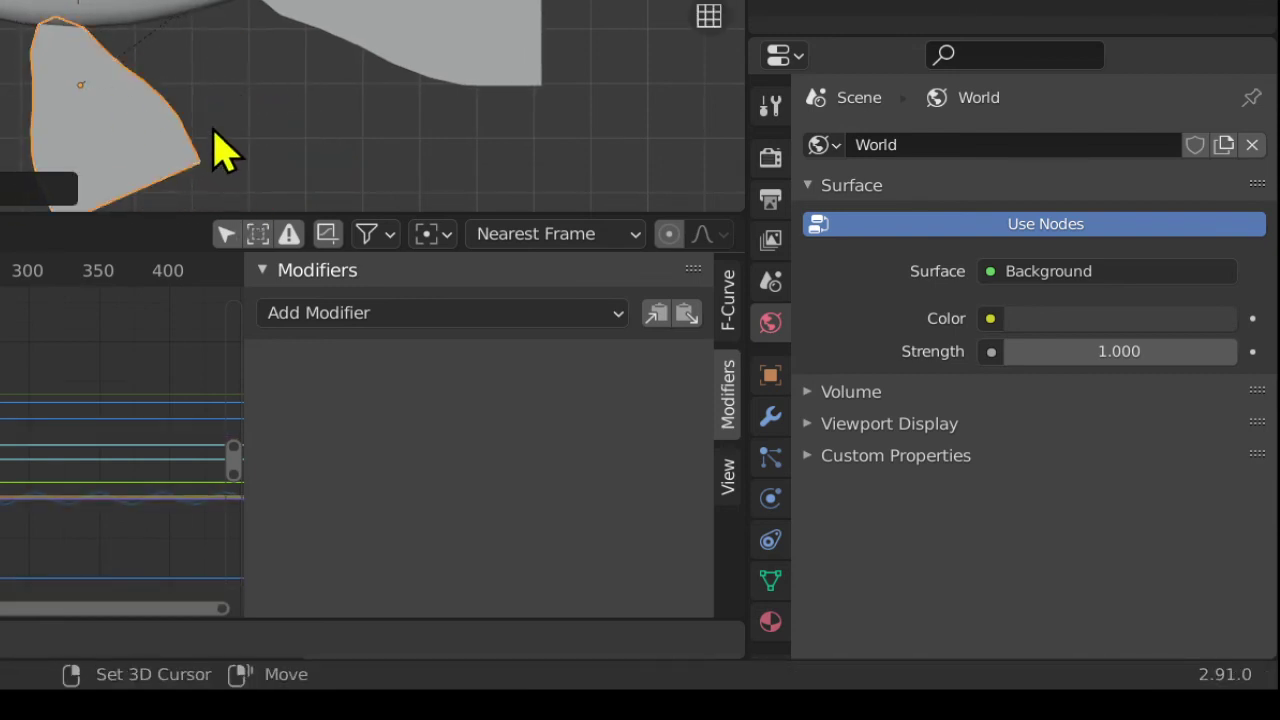
Step: Reshape the lower fin's mesh with proportional editing, pulling its outer end back toward the tail
shift+middle_drag(213, 130, 215, 6)
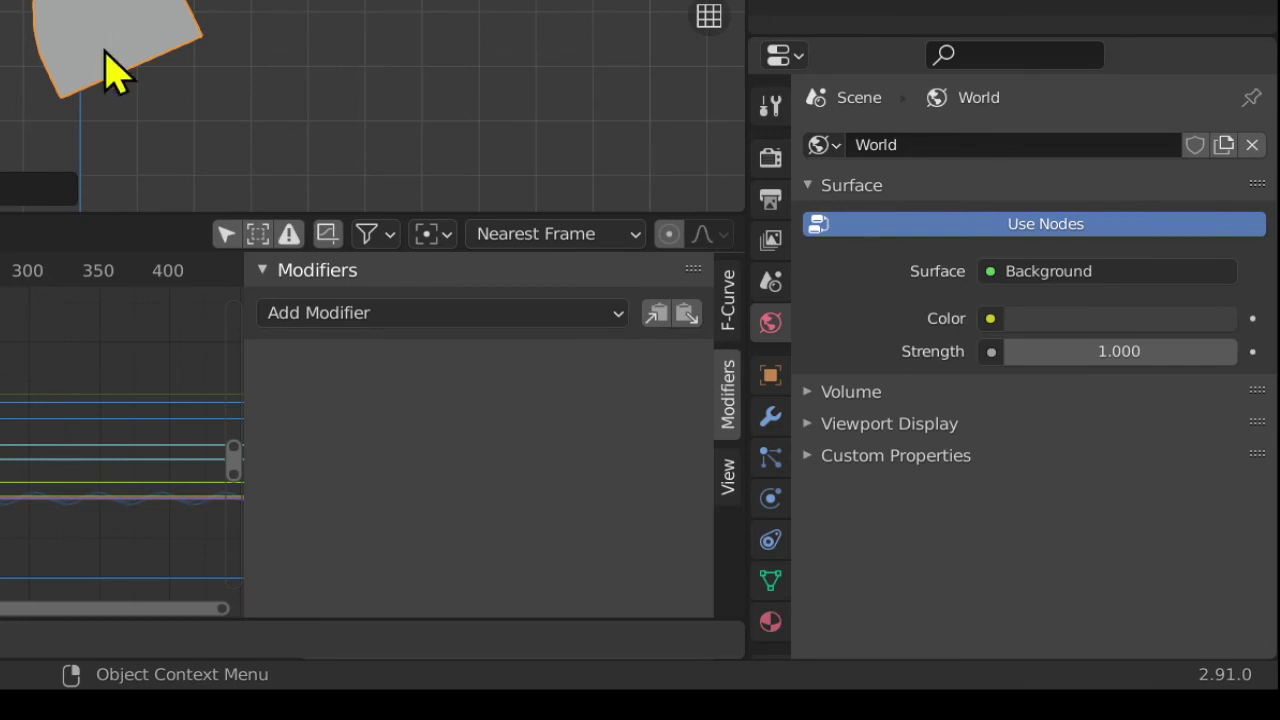
key(Tab)
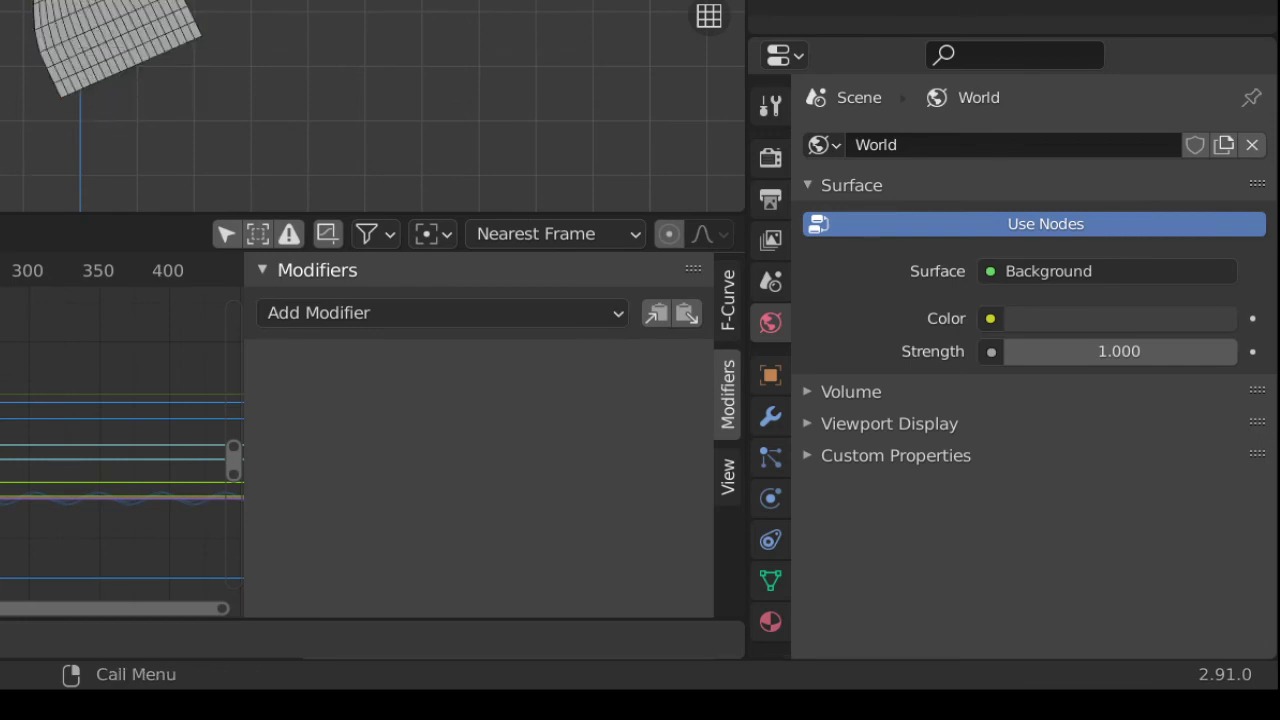
key(g)
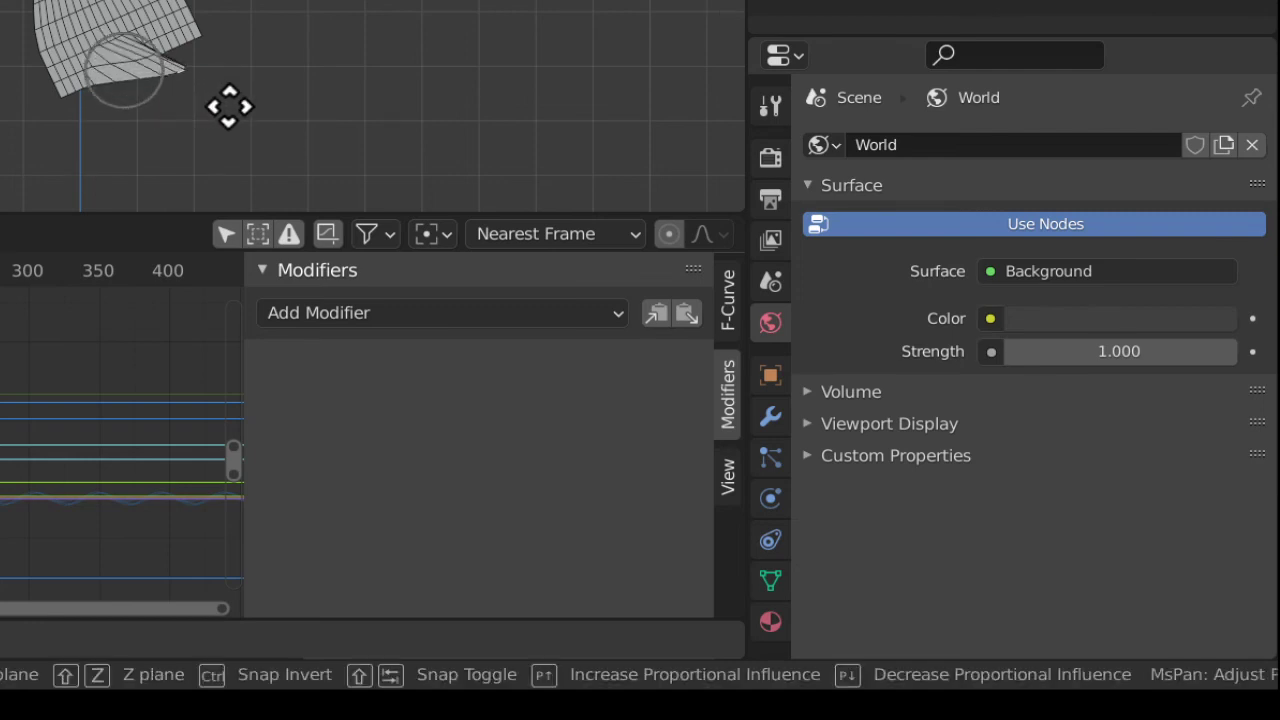
scroll(275, 116, down, 4)
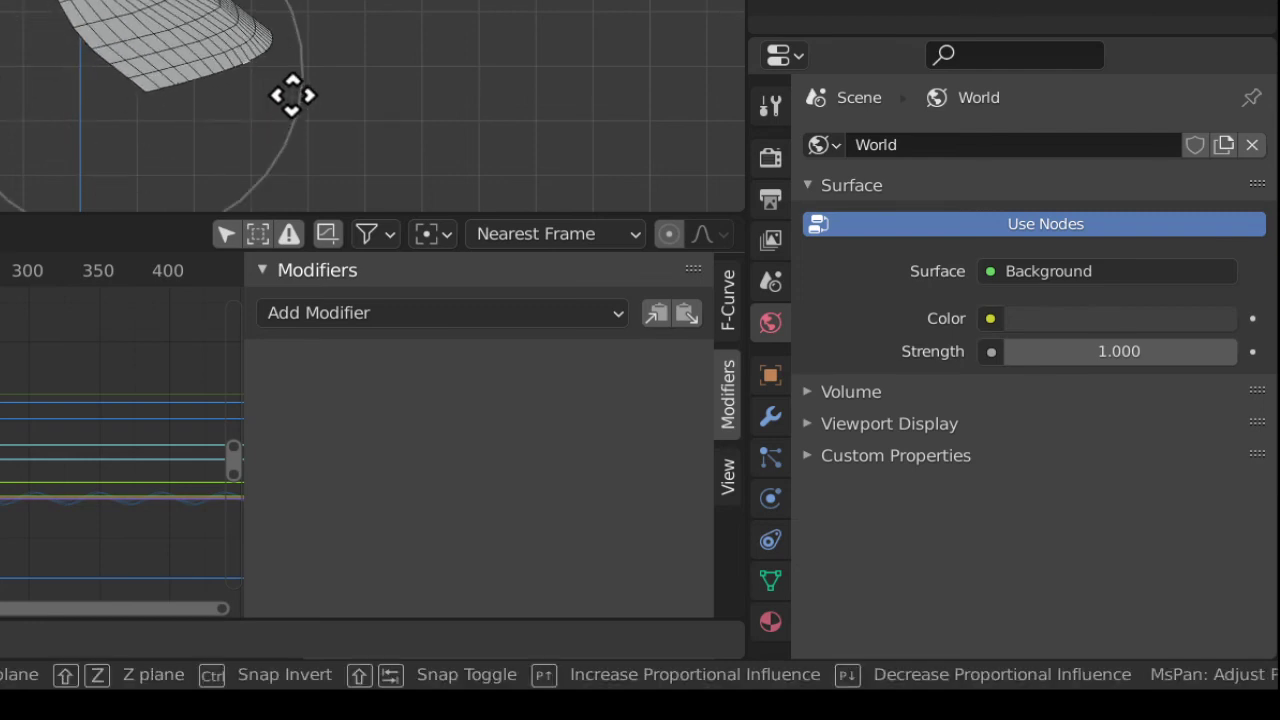
scroll(284, 102, down, 2)
click(273, 23)
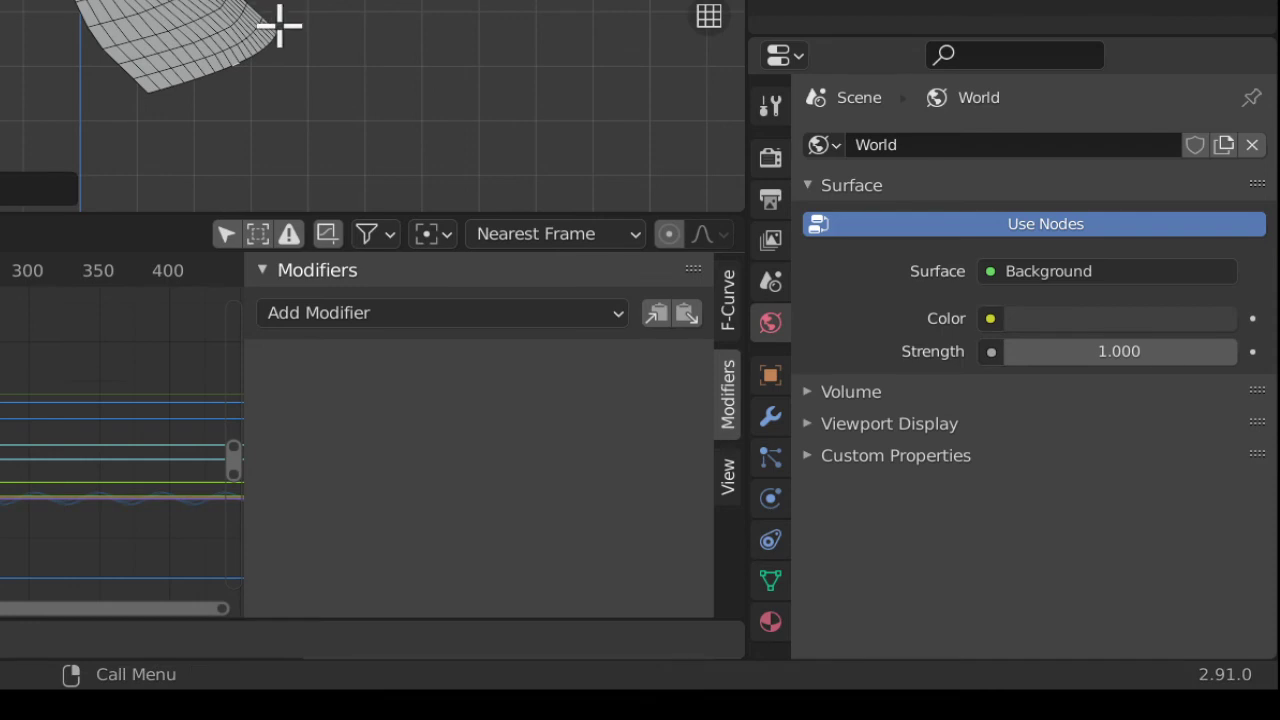
key(g)
click(320, 35)
key(Tab)
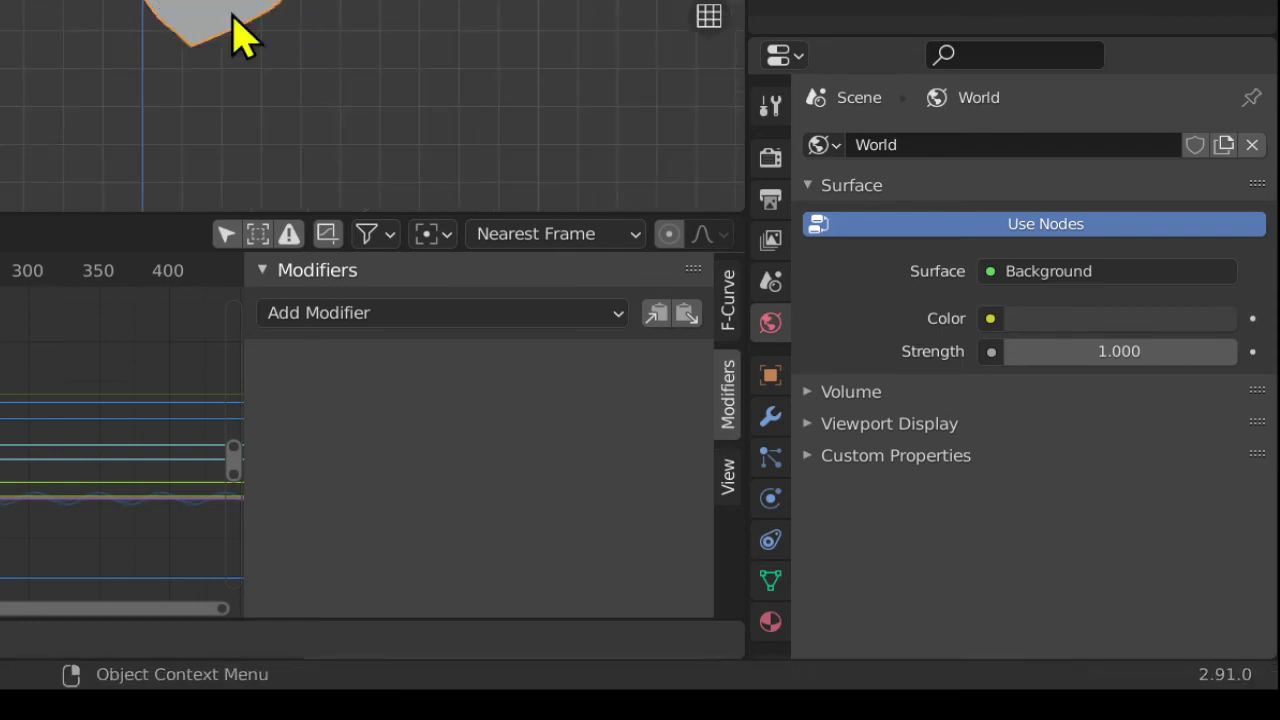
Step: Parent the fins to the armature's front bone in the fish's head
key(KP_5)
scroll(273, 23, up, 4)
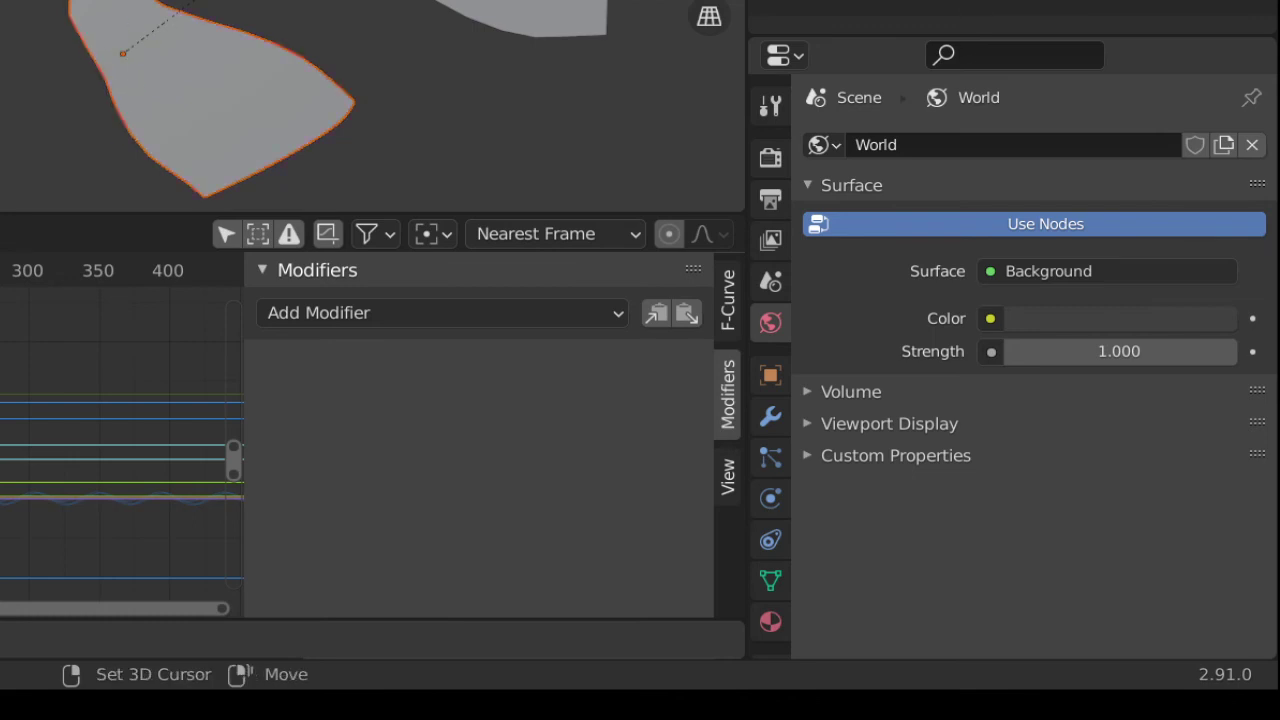
middle_drag(273, 23, 290, 90)
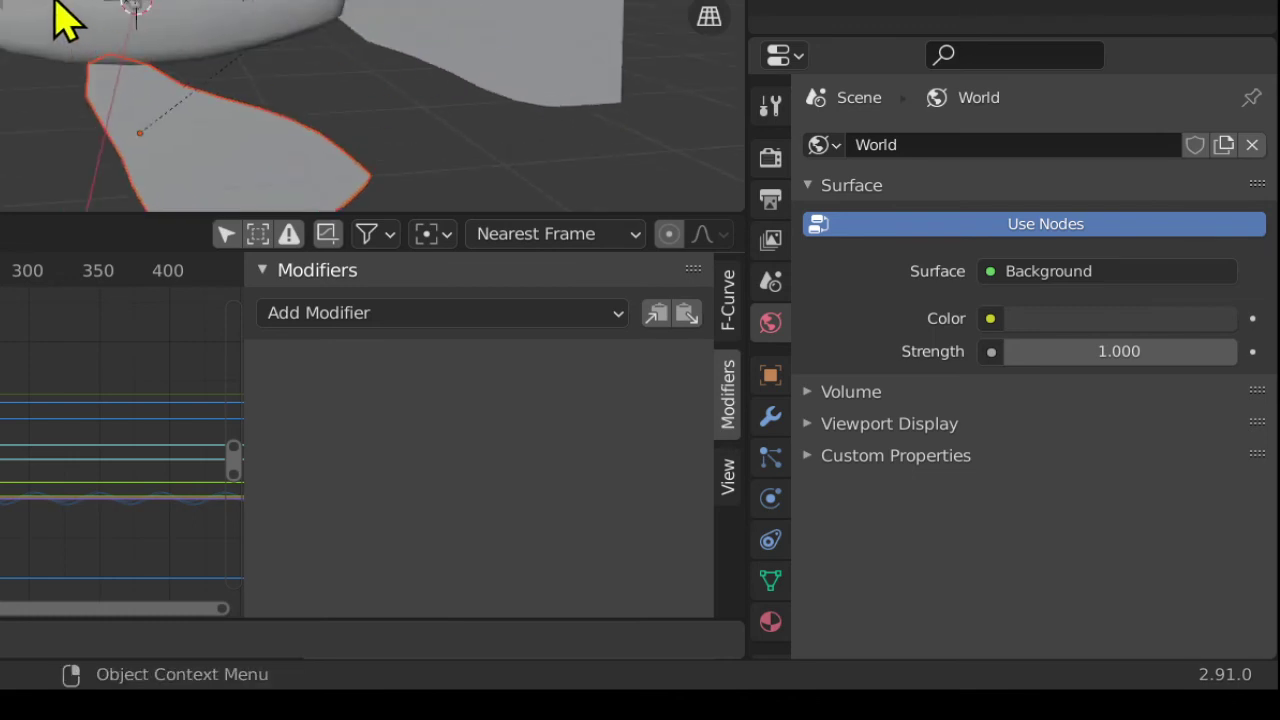
middle_drag(50, 4, 19, 4)
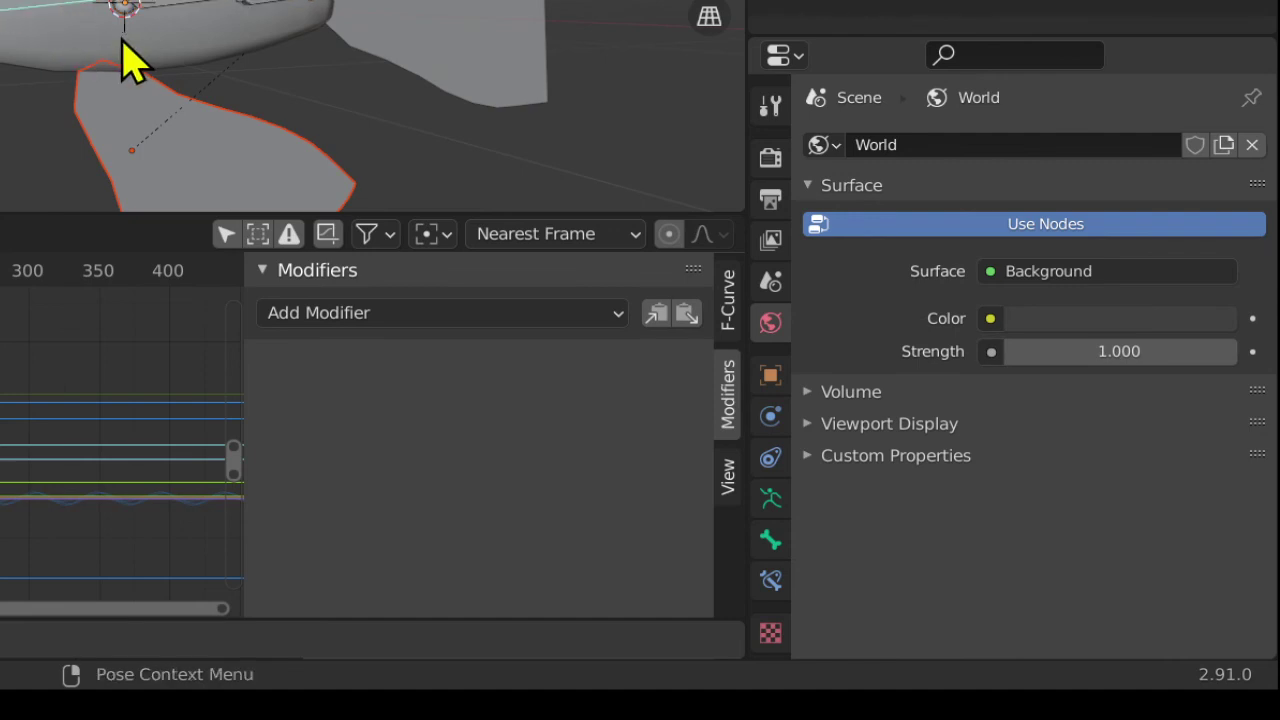
middle_drag(122, 60, 32, 98)
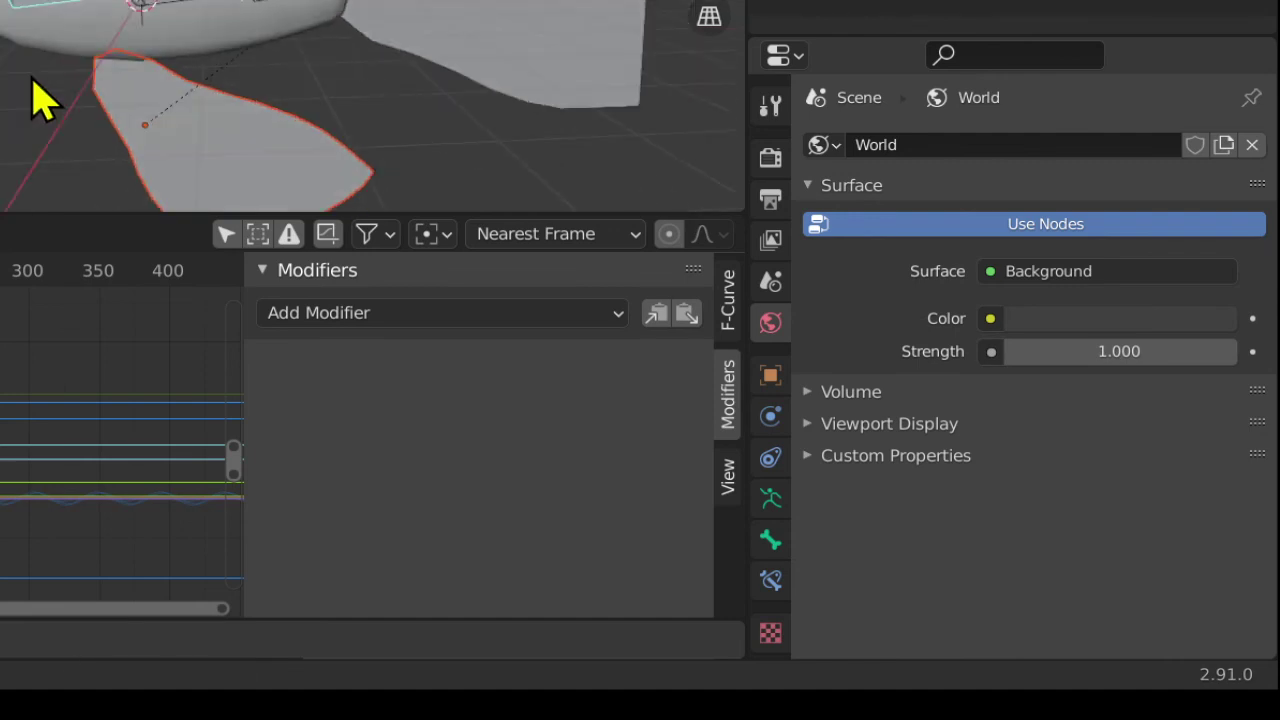
key(ctrl+p)
click(232, 68)
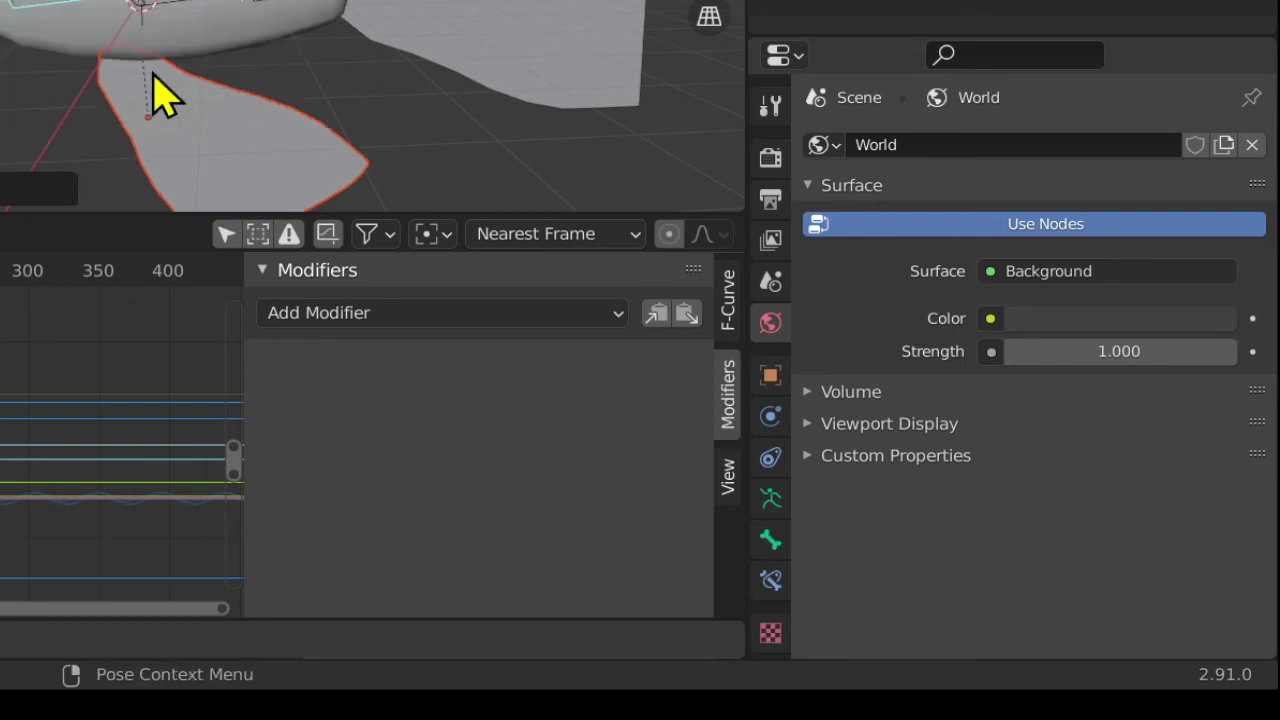
Step: Play the animation in a maximized 3D viewport and examine how the cloth fins follow the fish
middle_drag(160, 94, 5, 150)
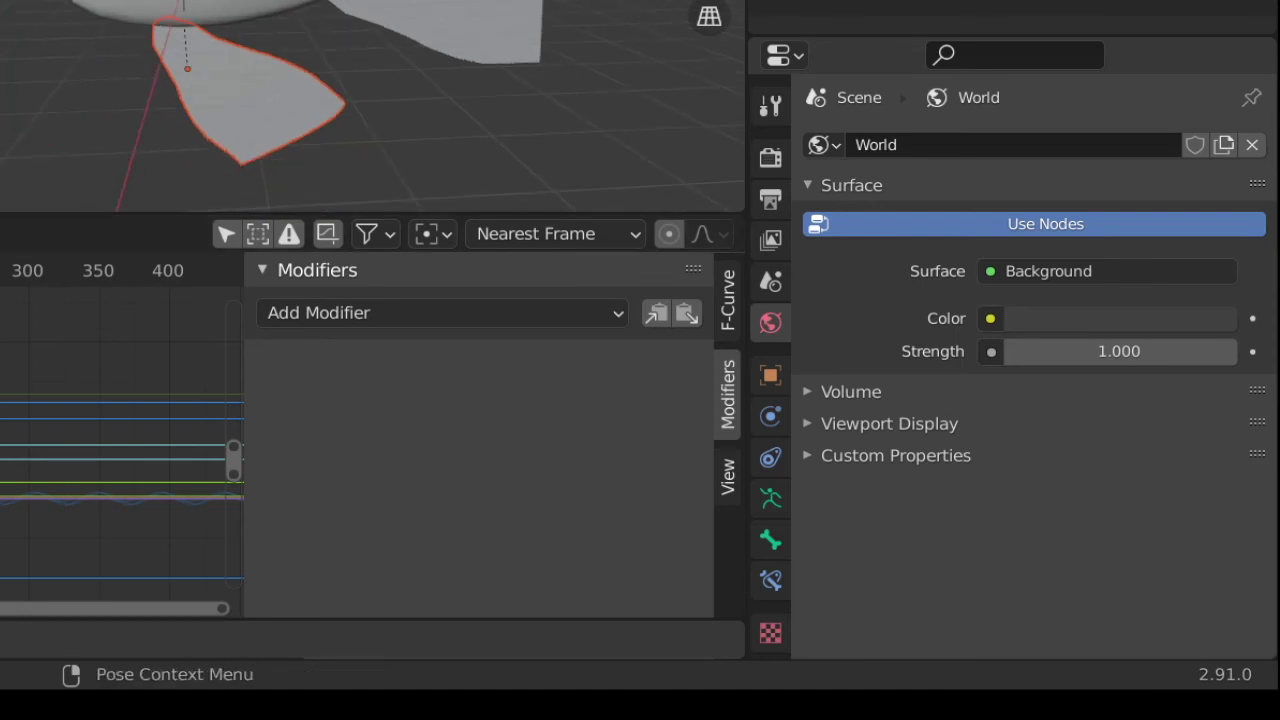
middle_drag(8, 52, 168, 2)
key(space)
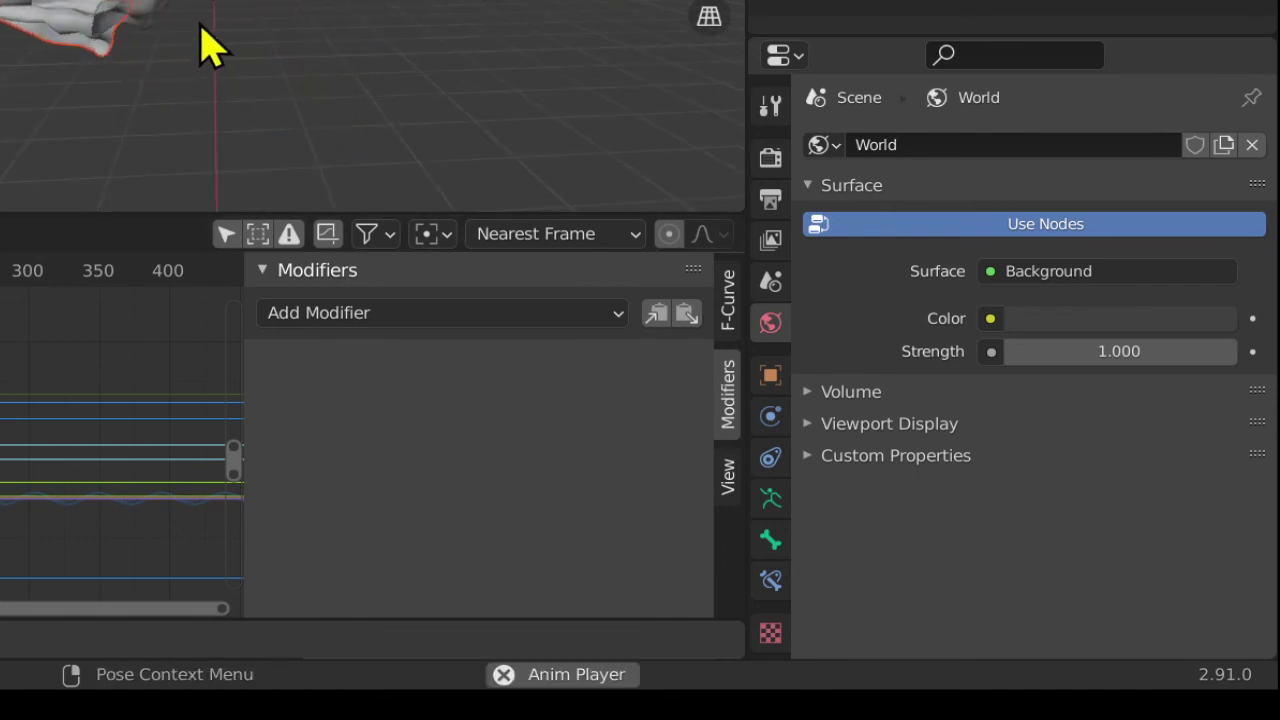
key(ctrl+space)
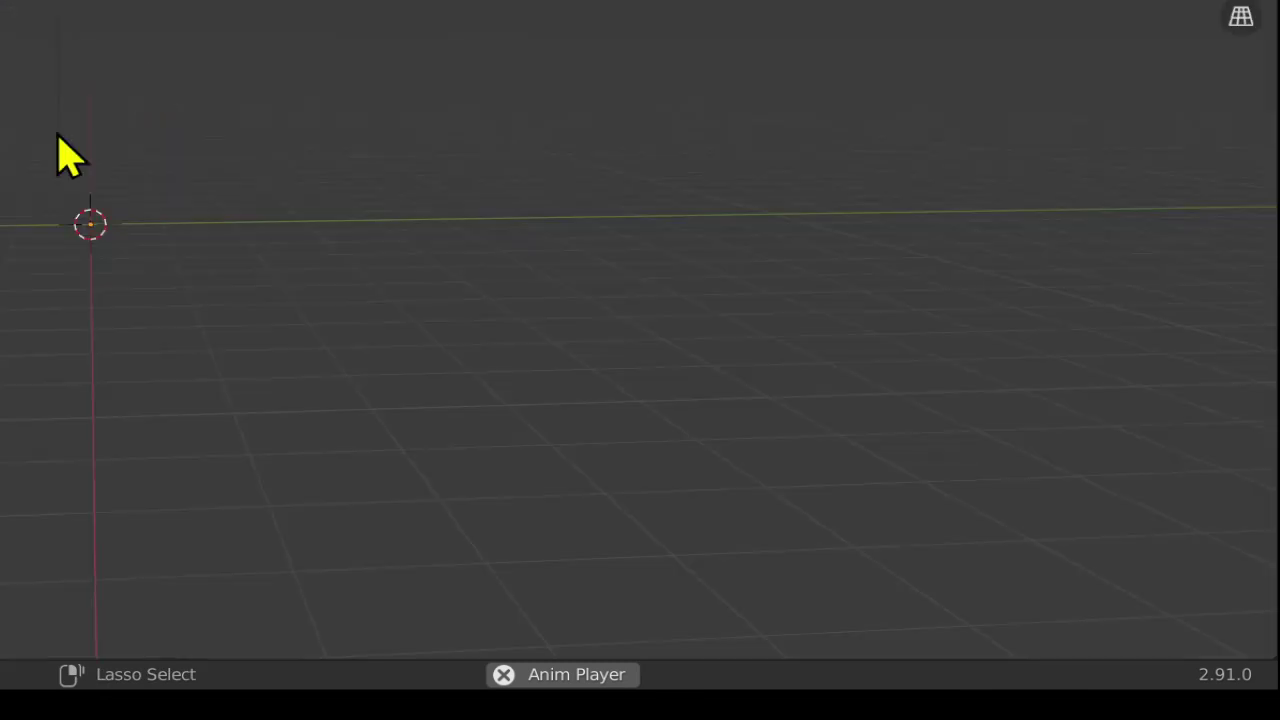
mouse_move(63, 157)
middle_down()
mouse_move(157, 171)
mouse_move(355, 160)
mouse_move(63, 163)
middle_up()
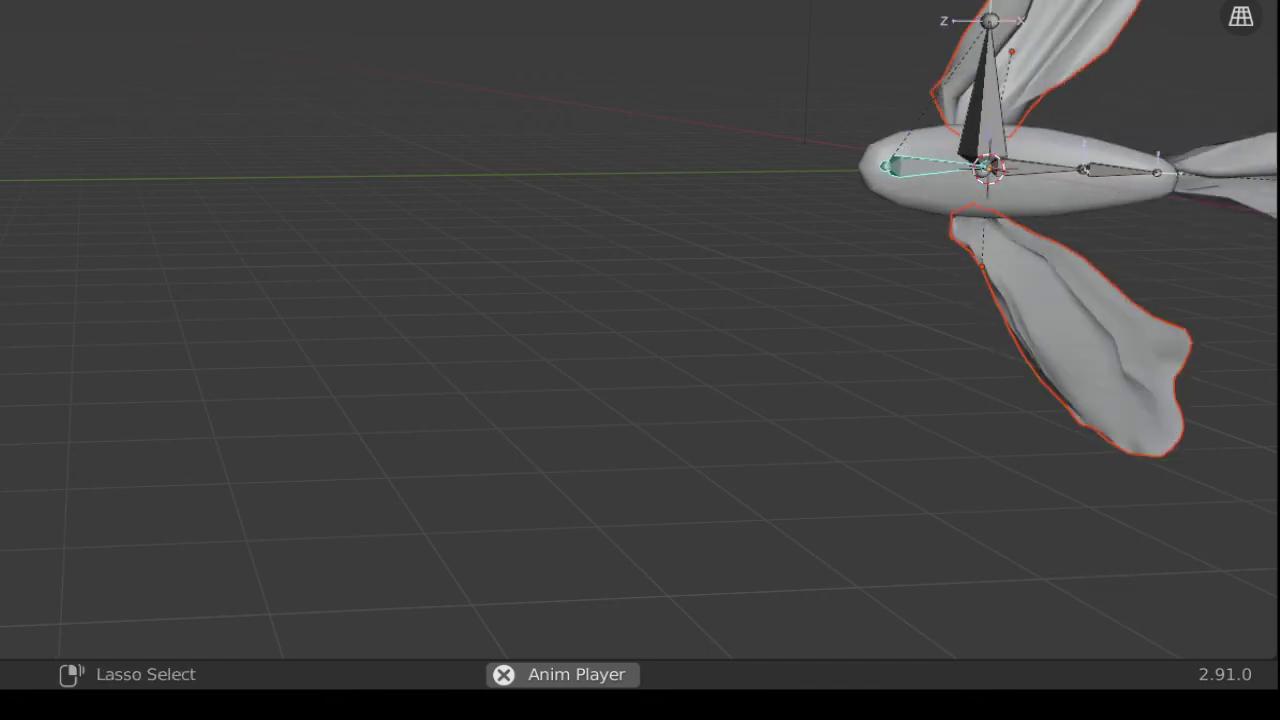
key(ctrl+space)
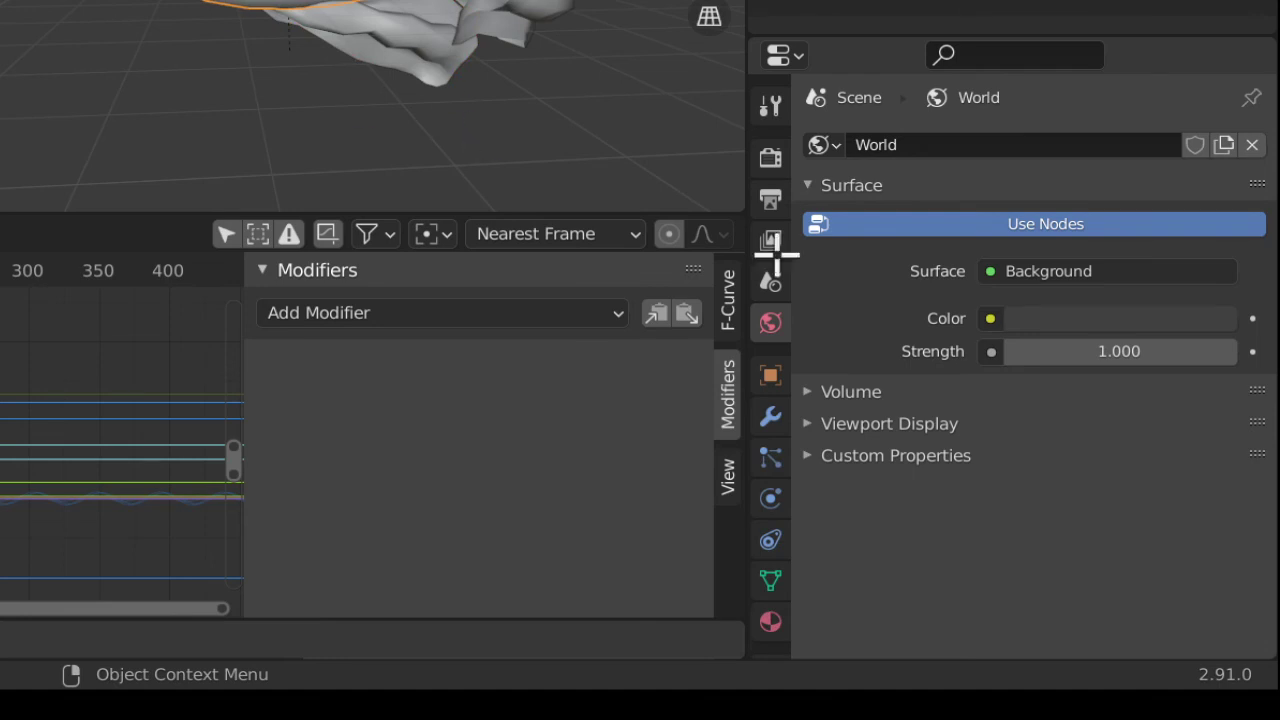
Step: Enable Collision physics on the fish body and play the animation to test it against the cloth fins
click(771, 499)
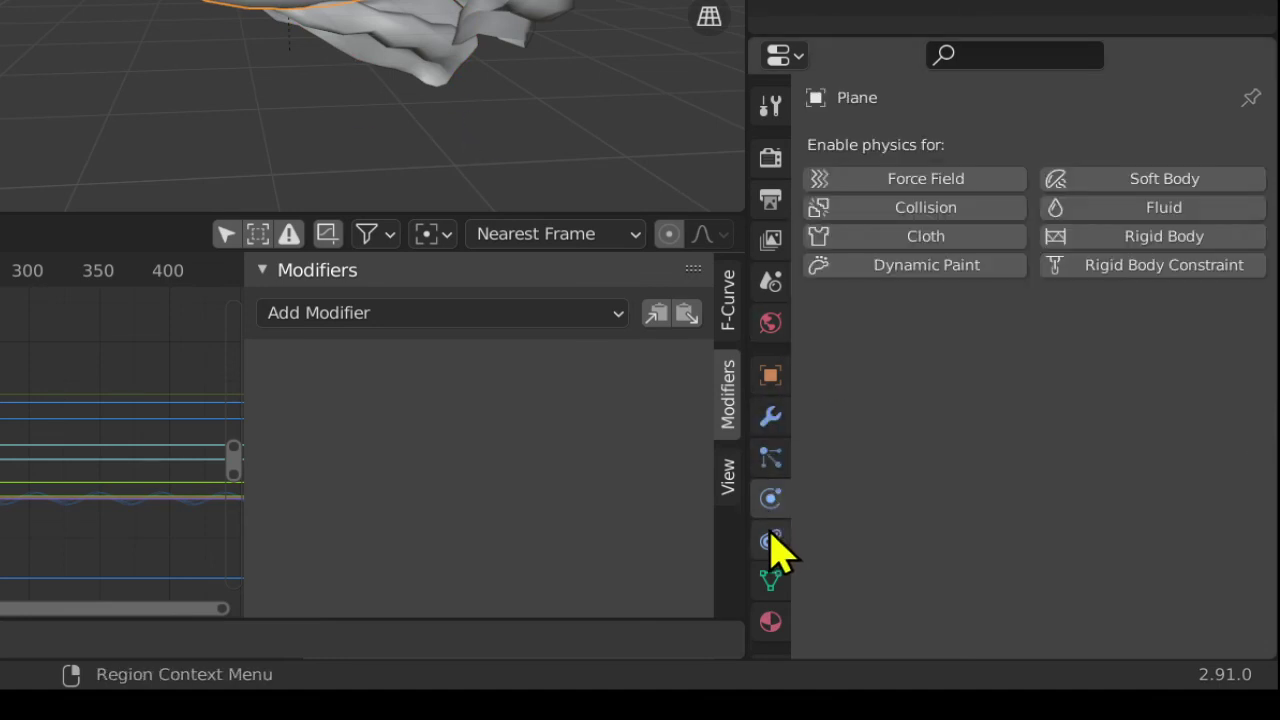
click(900, 208)
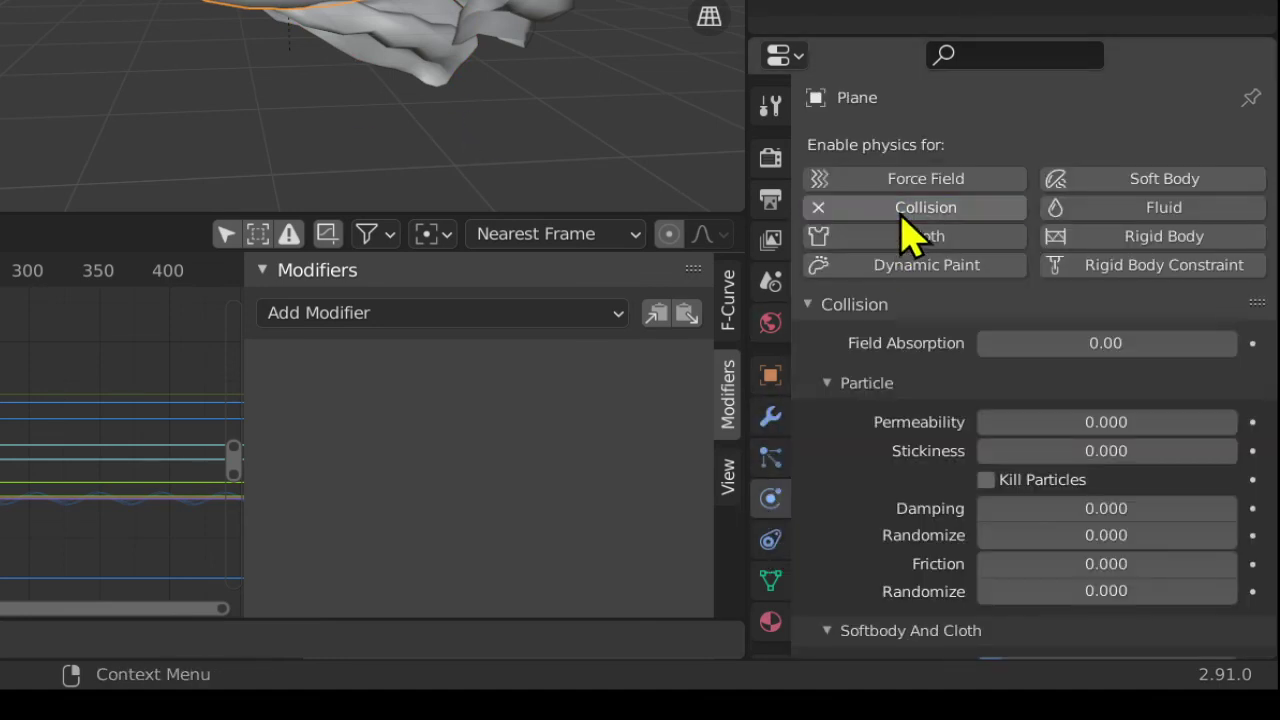
key(space)
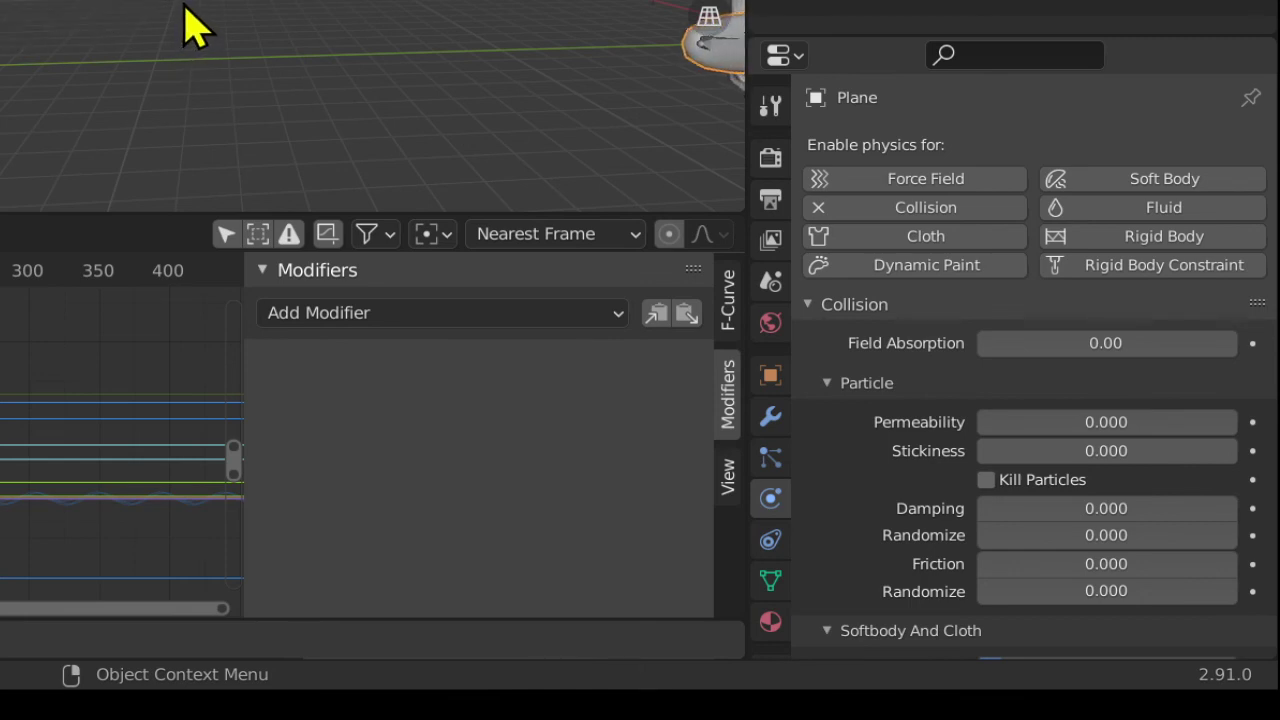
Step: Bake all dynamics from the cloth cache of one of the fins and open its Collisions settings
middle_drag(217, 0, 360, 33)
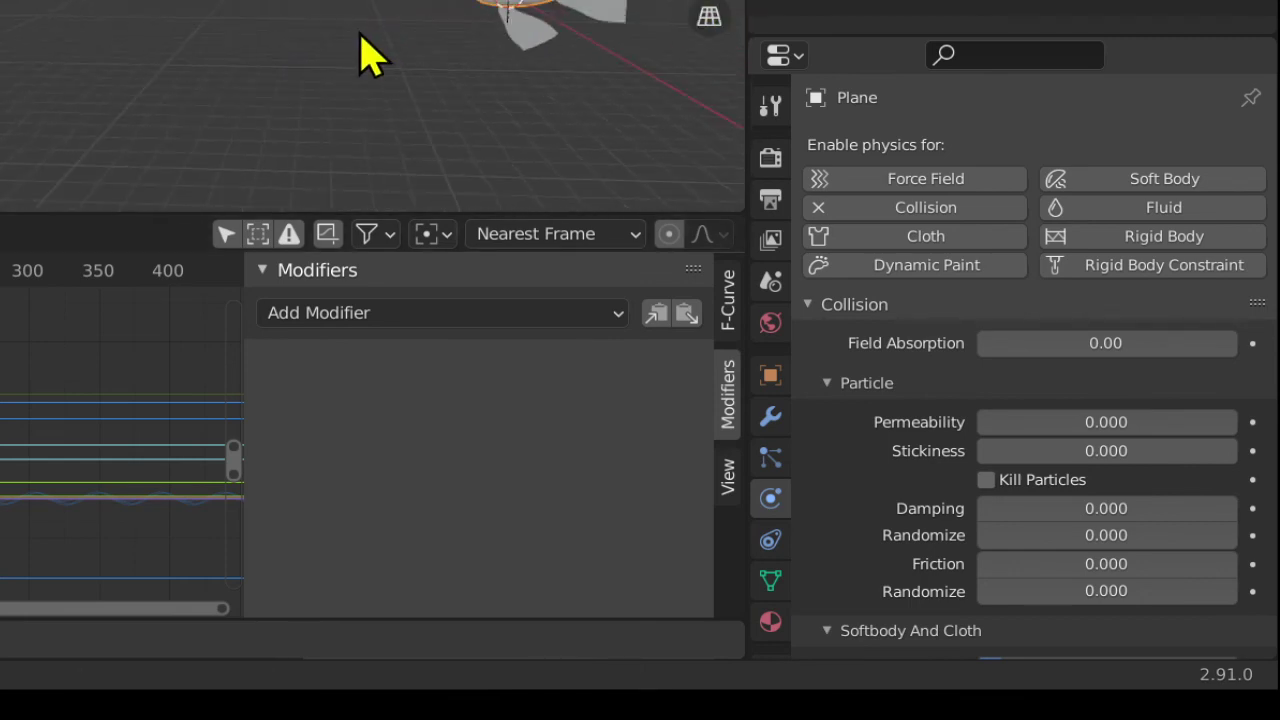
shift+middle_drag(450, 46, 269, 10)
scroll(338, 0, up, 3)
click(338, 0)
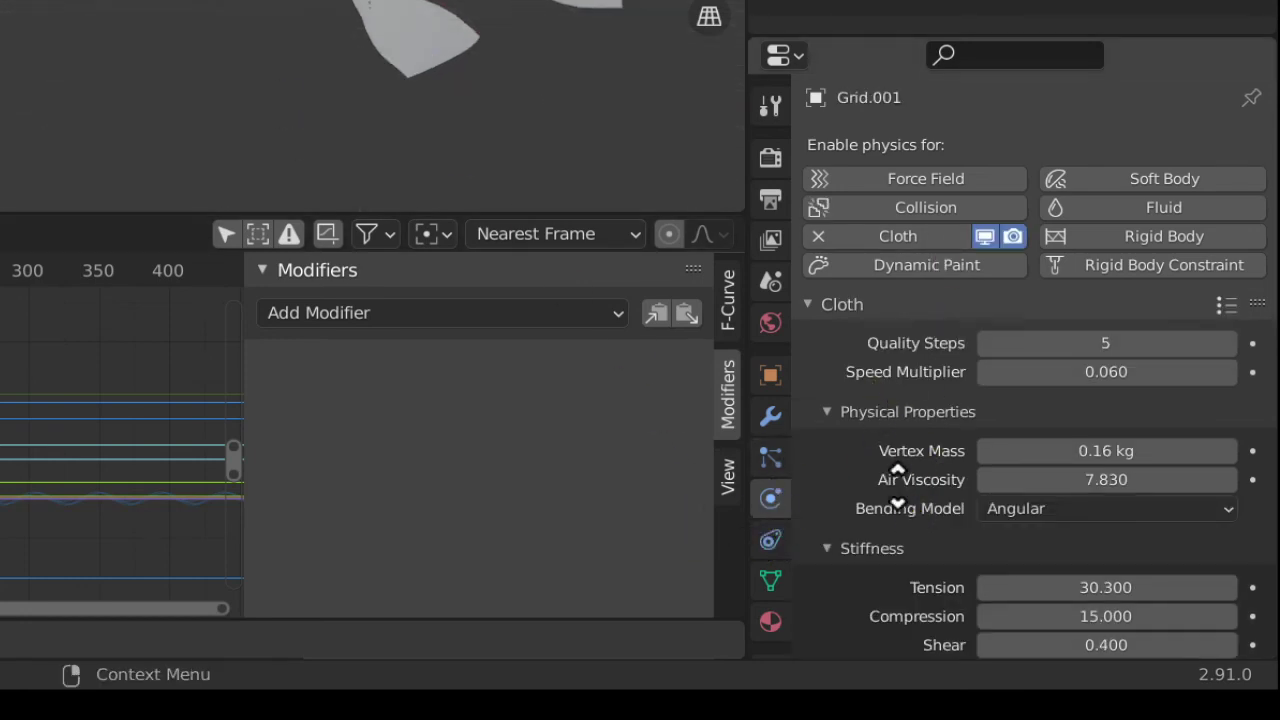
middle_drag(897, 488, 890, 103)
middle_drag(888, 510, 892, 127)
middle_drag(912, 453, 912, 320)
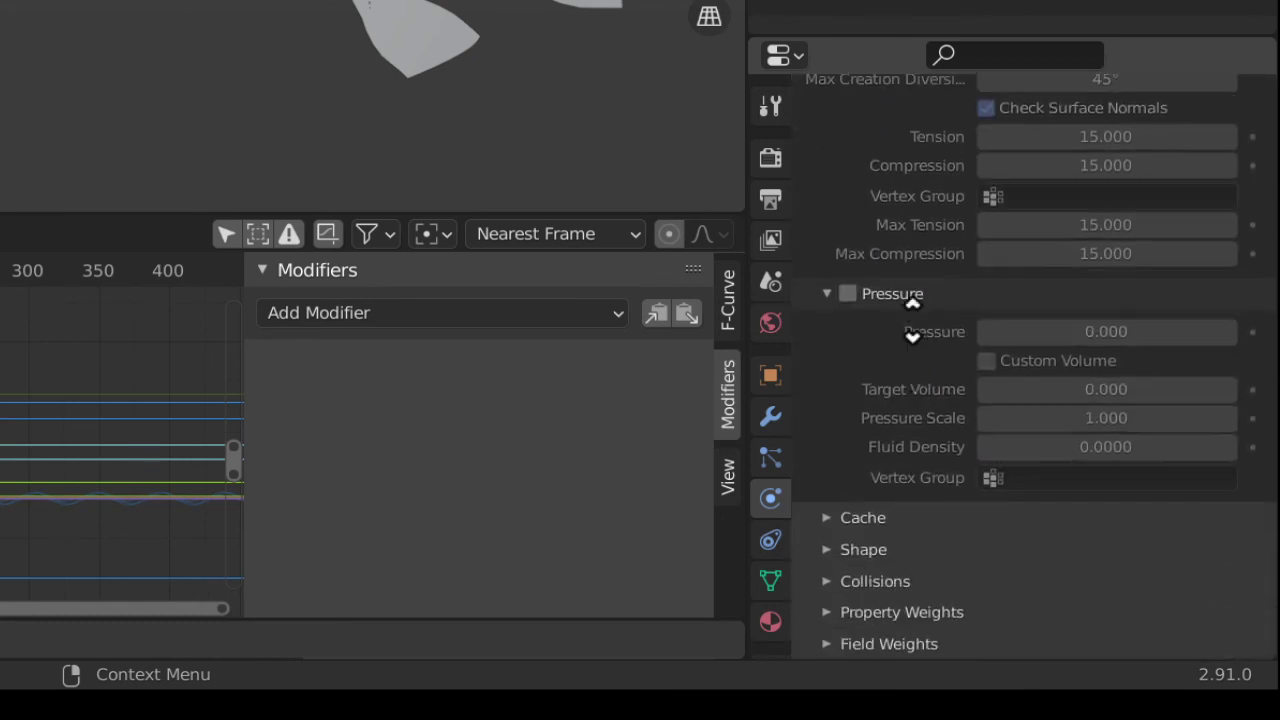
click(898, 520)
middle_drag(1000, 466, 1000, 115)
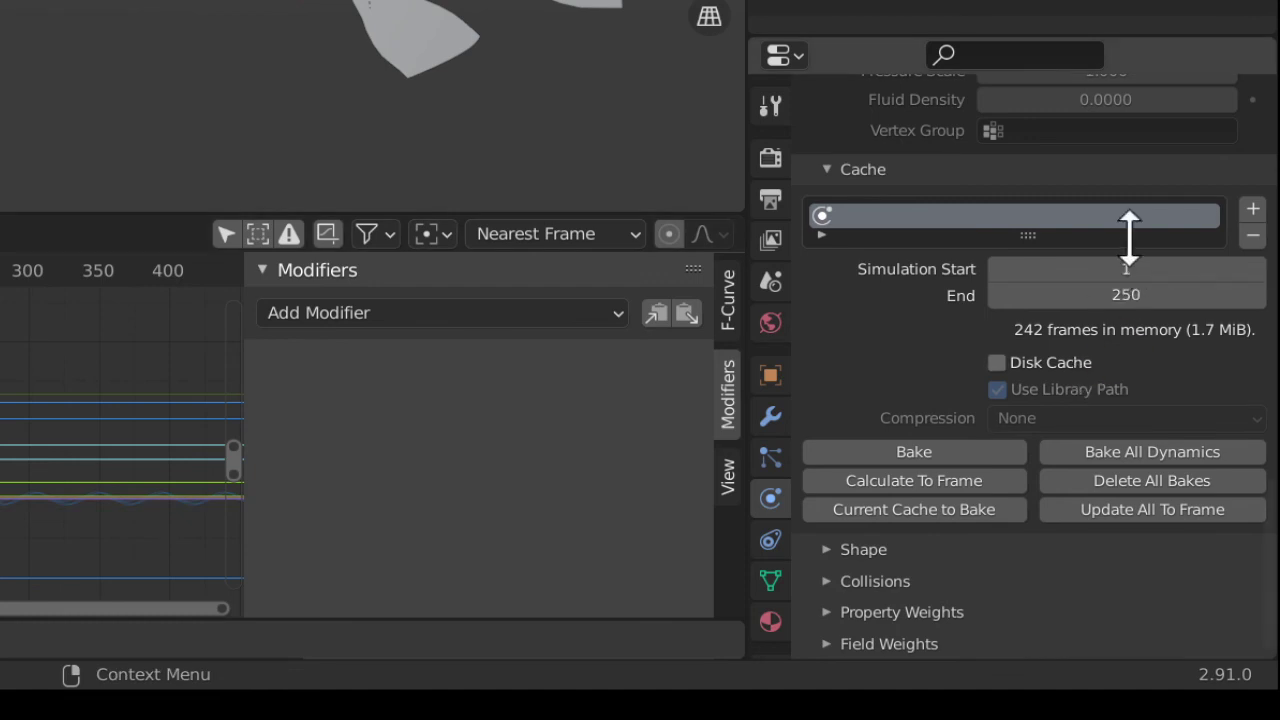
click(1122, 452)
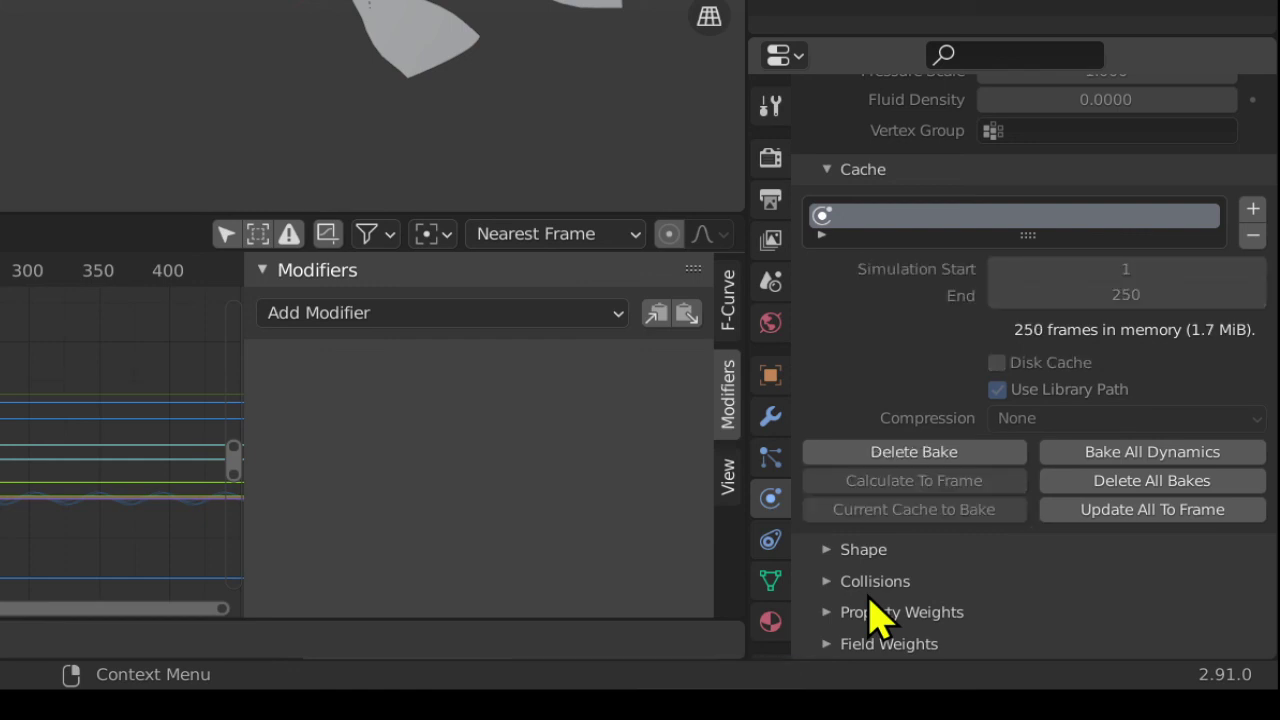
click(871, 580)
scroll(877, 583, down, 5)
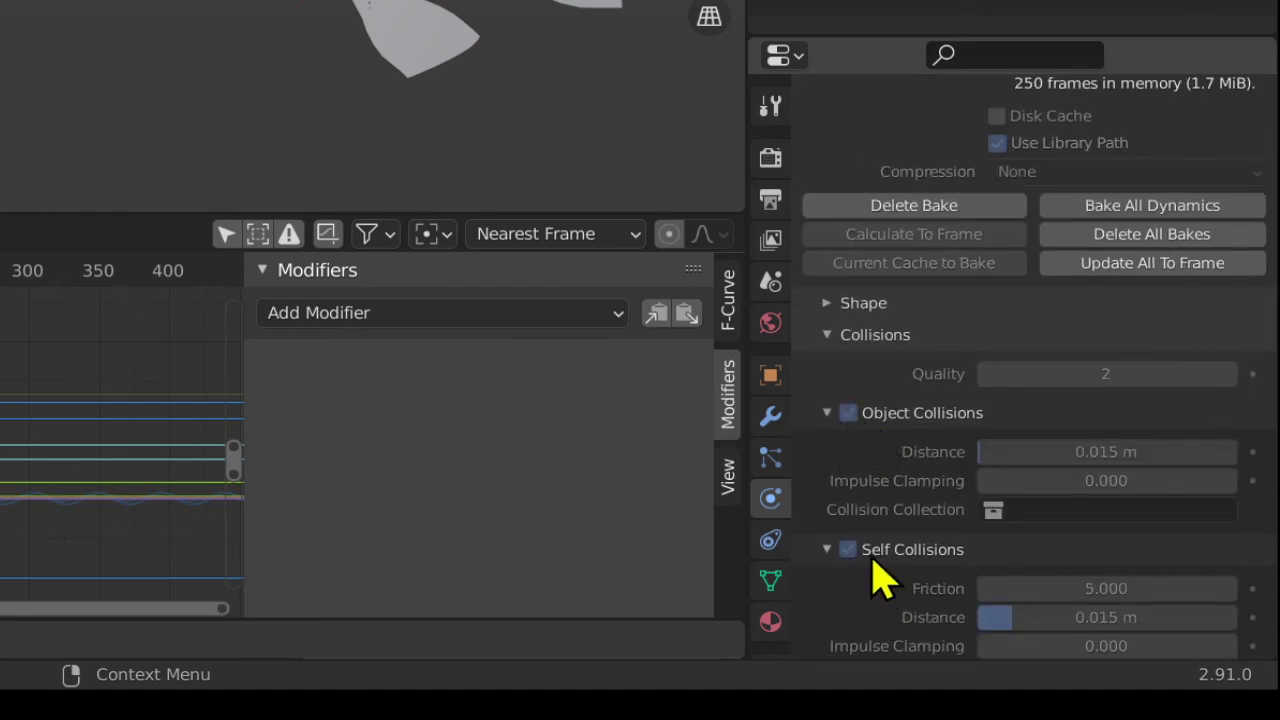
Step: Play the baked animation in a maximized 3D viewport with overlays hidden and examine the cloth fins and tail from several angles
key(space)
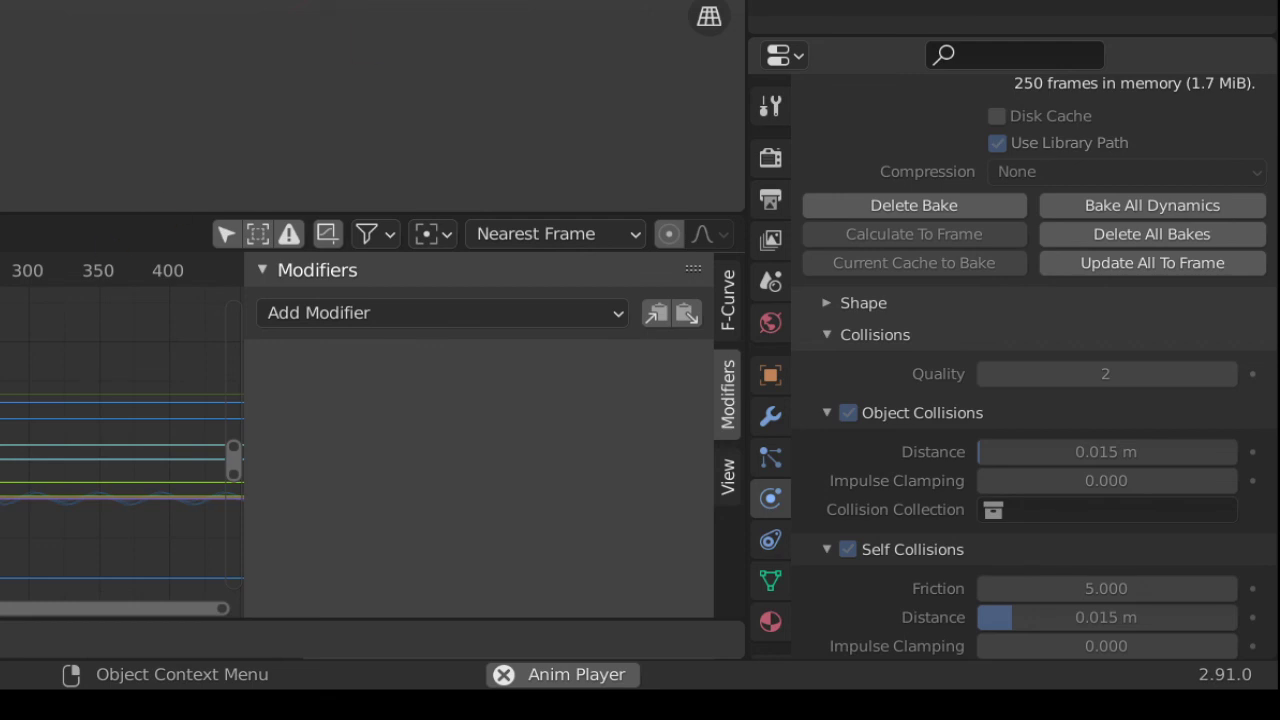
key(ctrl+space)
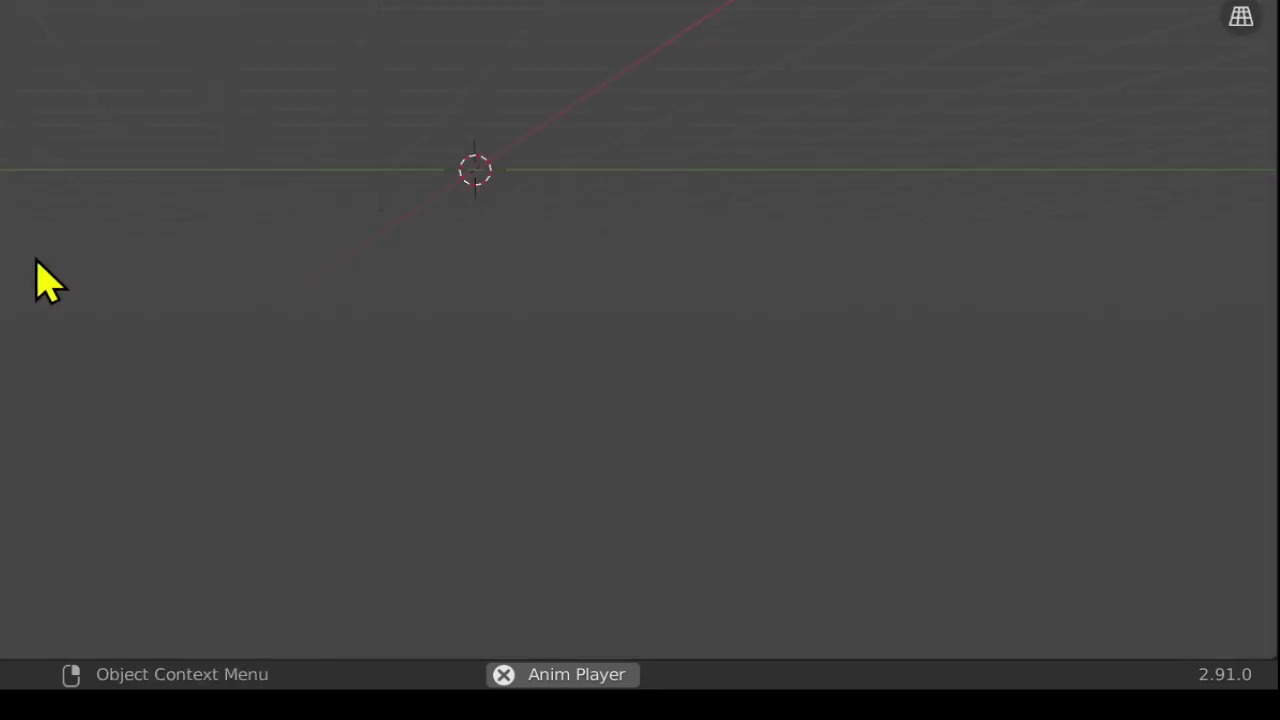
middle_drag(0, 268, 554, 302)
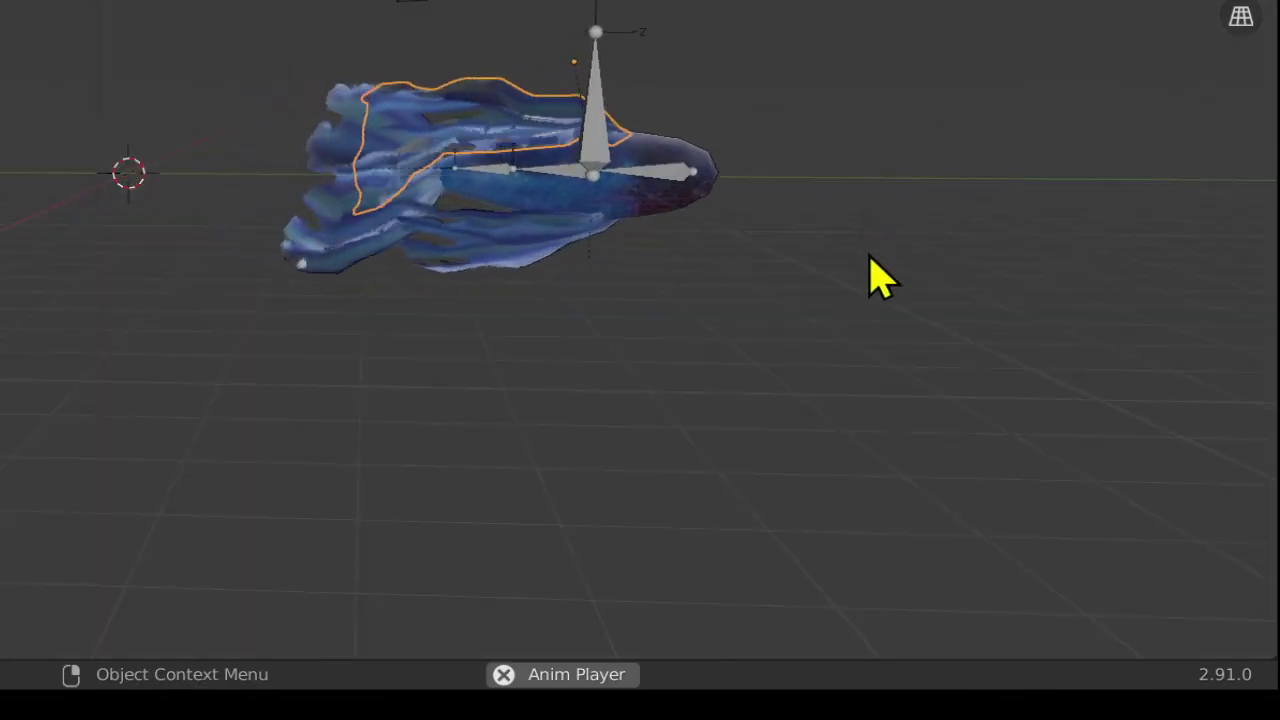
key(alt+shift+z)
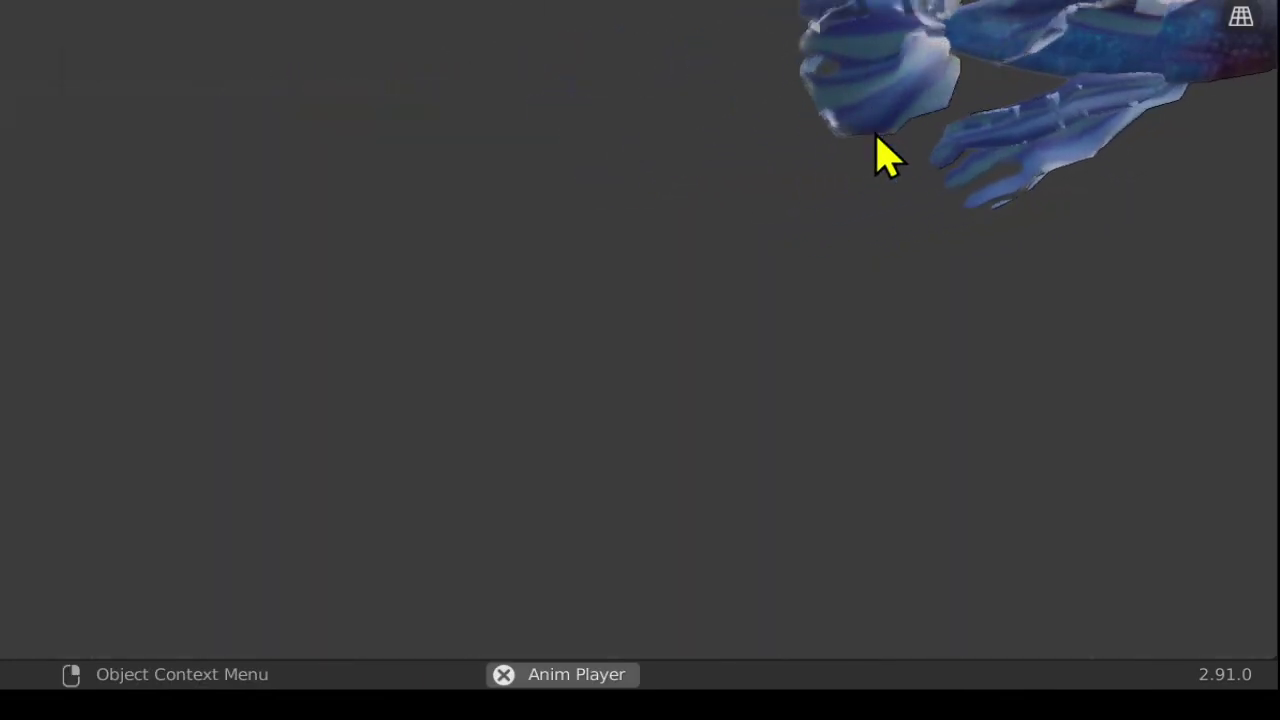
middle_drag(876, 133, 694, 161)
scroll(696, 165, down, 3)
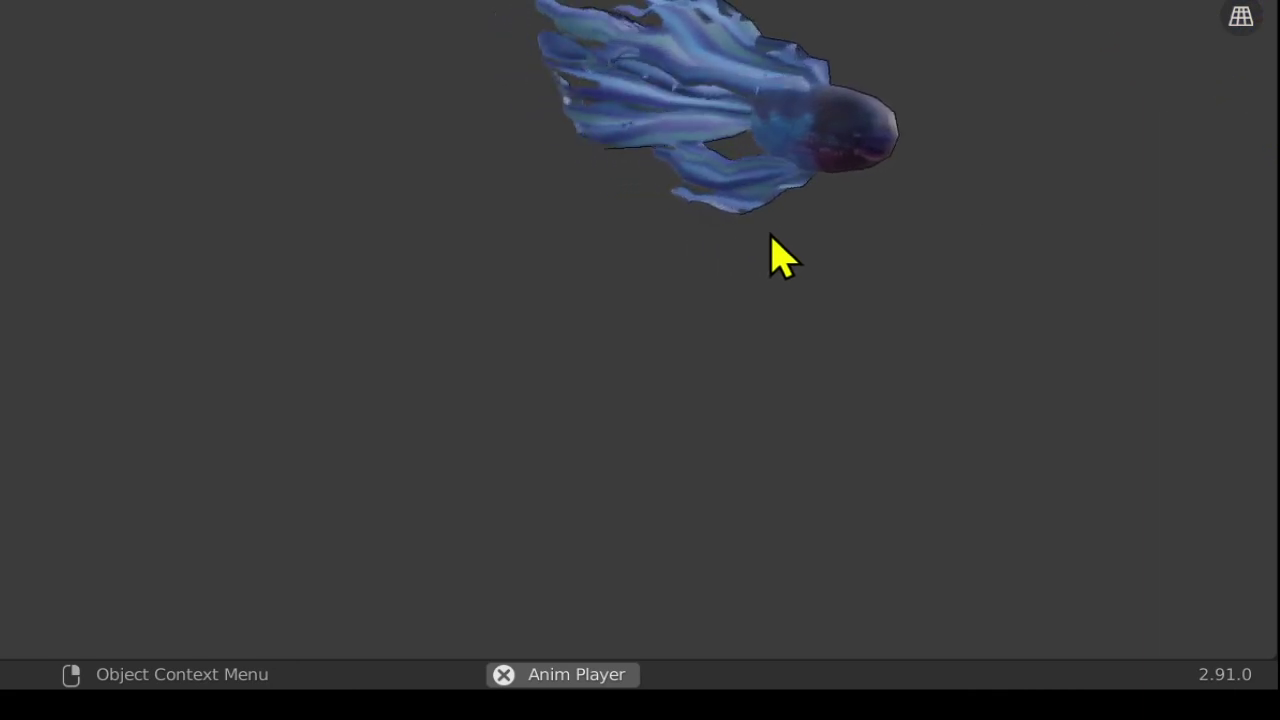
middle_drag(814, 214, 260, 212)
middle_drag(14, 257, 110, 273)
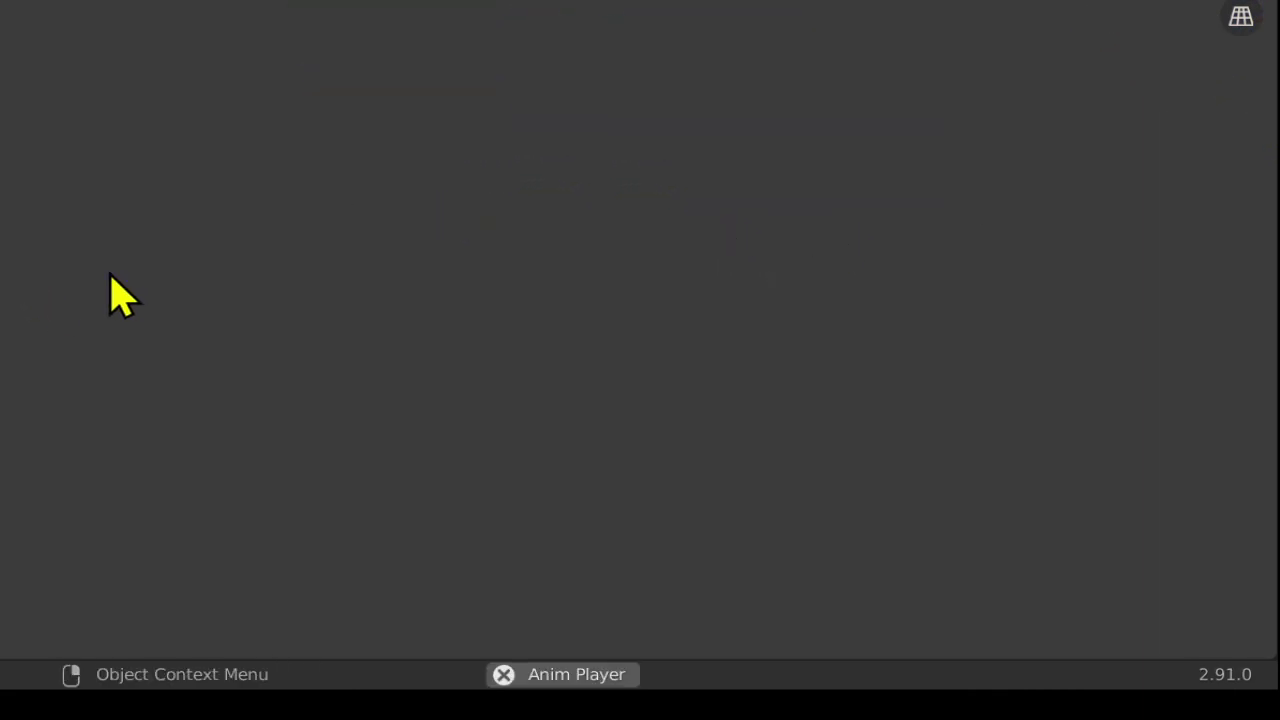
middle_drag(4, 285, 291, 251)
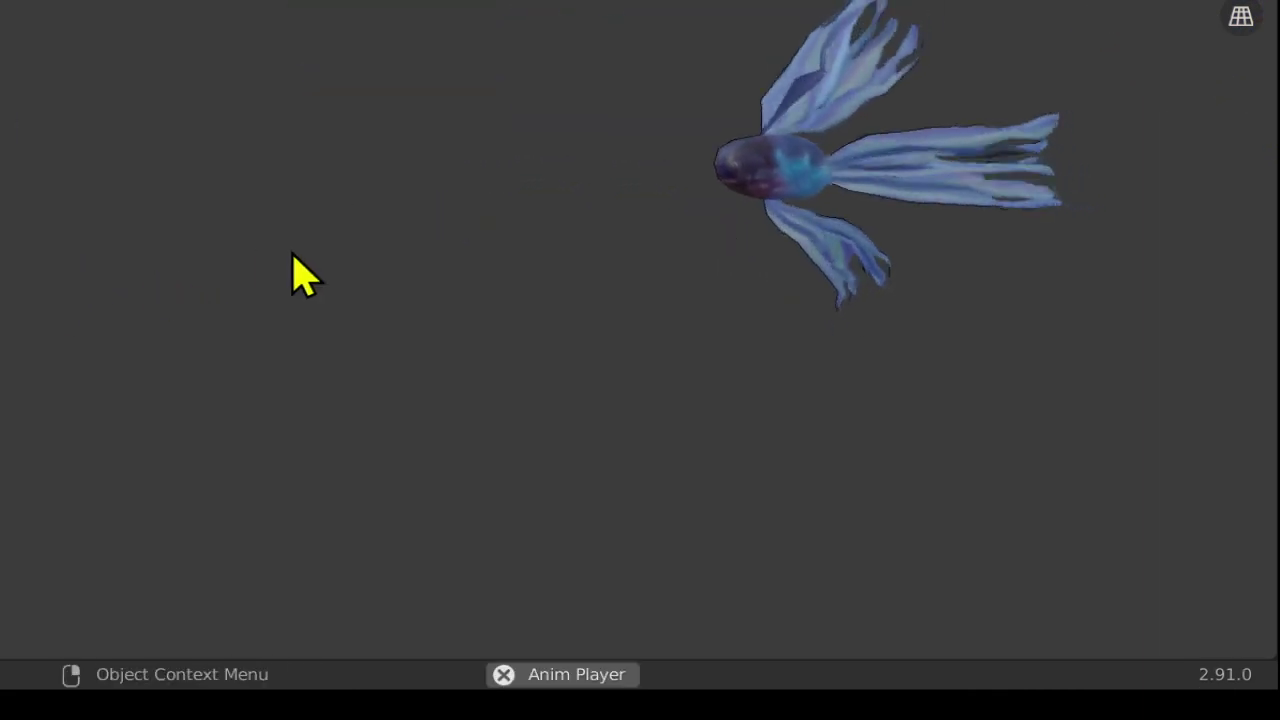
scroll(291, 251, up, 3)
middle_drag(634, 271, 479, 249)
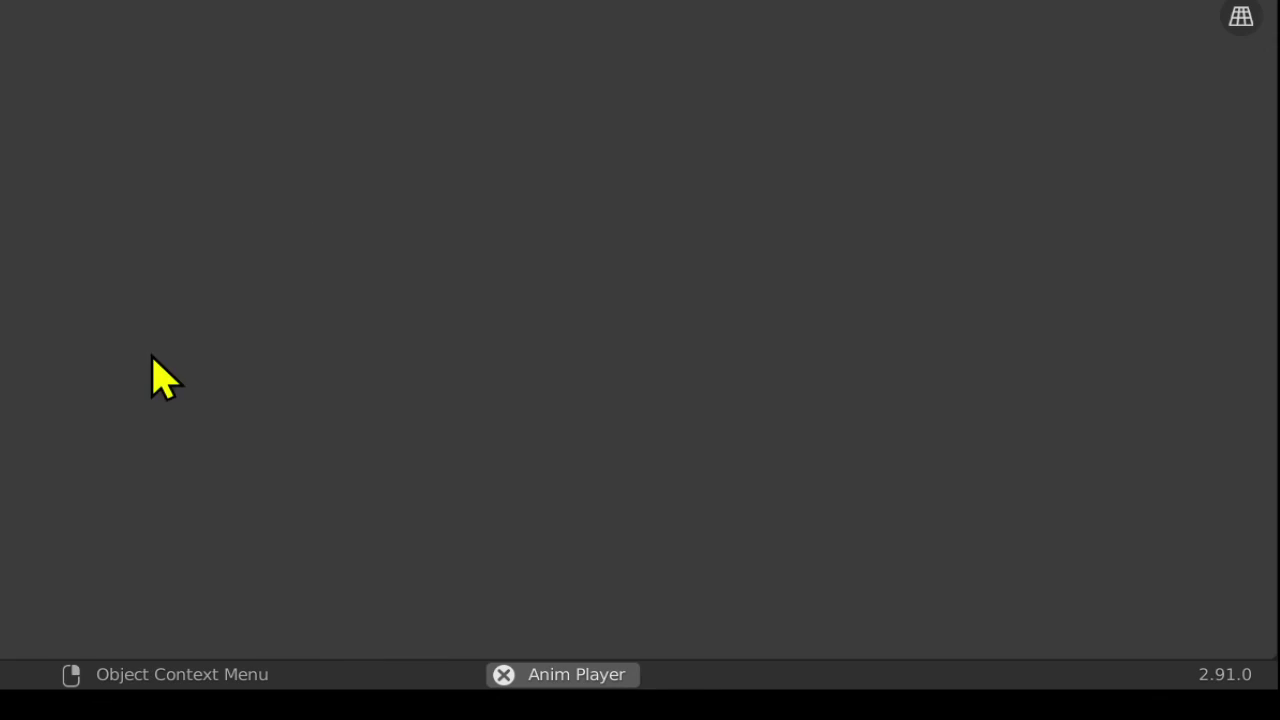
shift+middle_drag(2, 110, 350, 272)
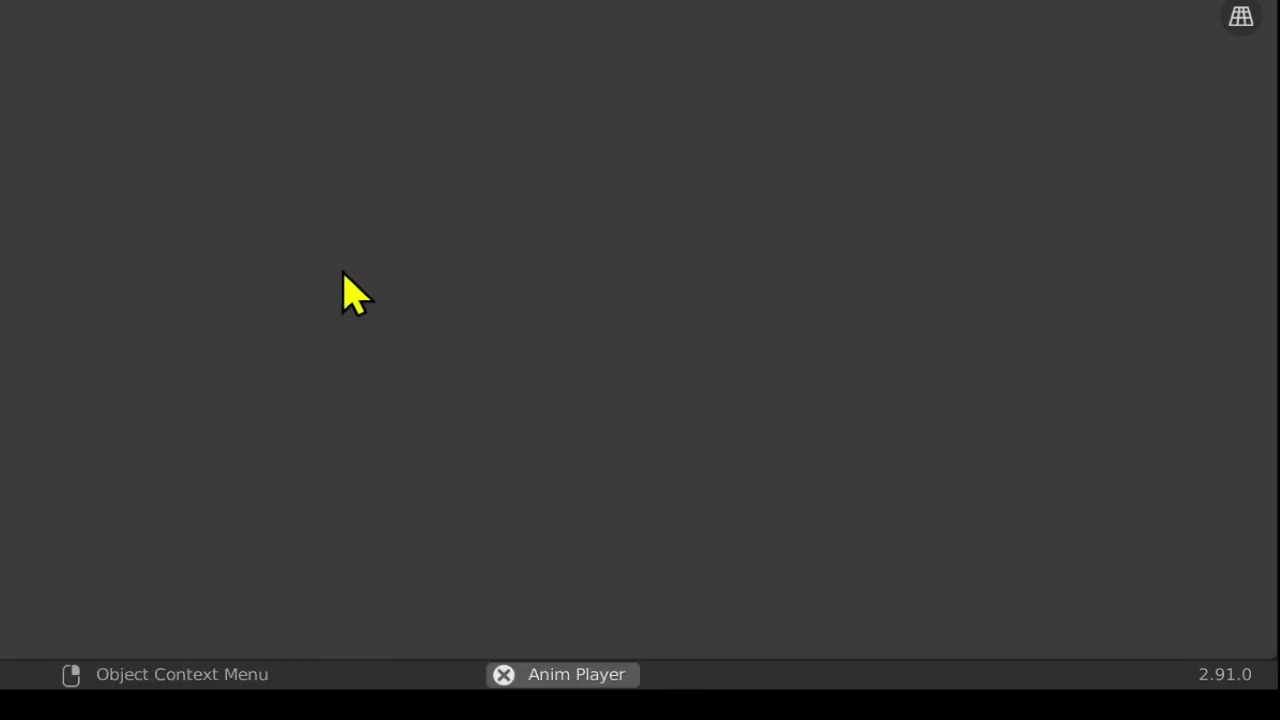